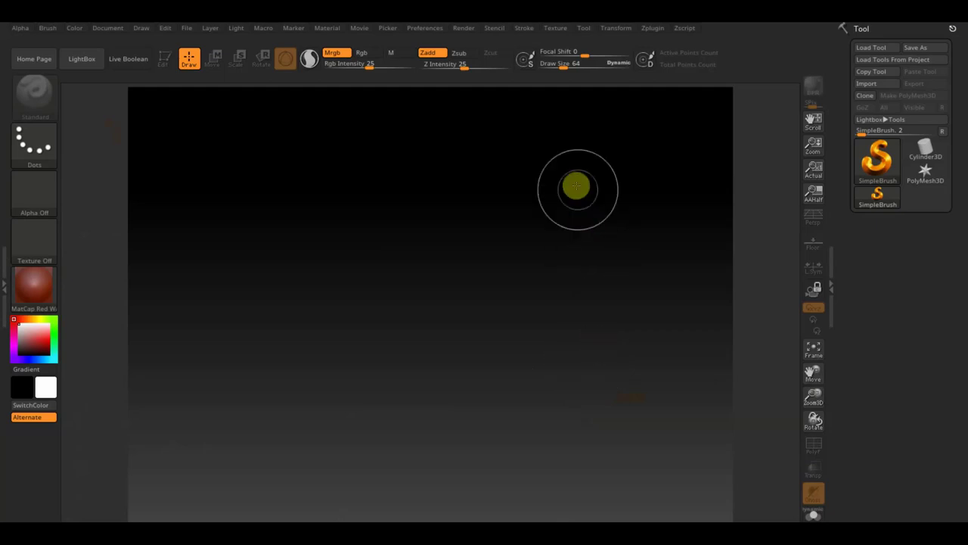
Import the Pink Panther reference drawing from the Desktop as a new texture named 'extra'
left_click(556, 30)
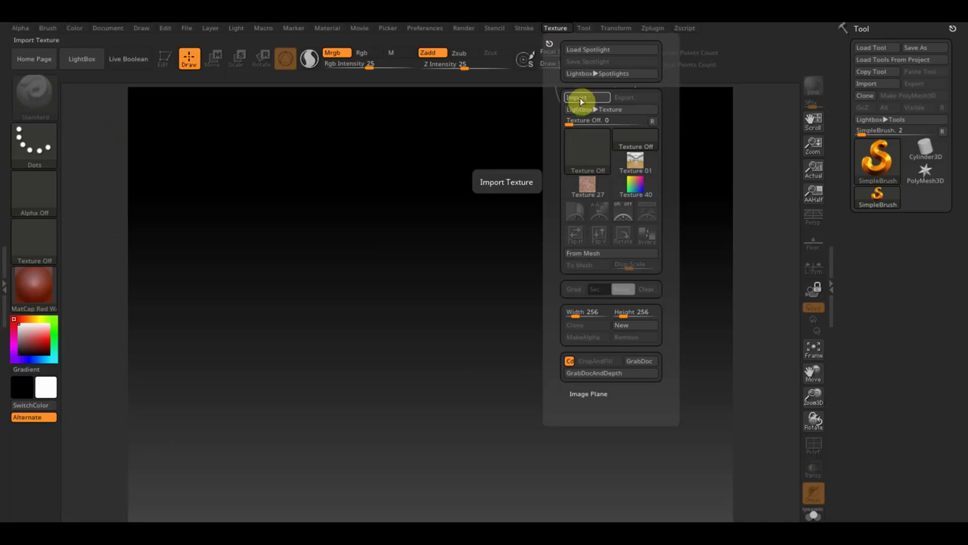
left_click(581, 99)
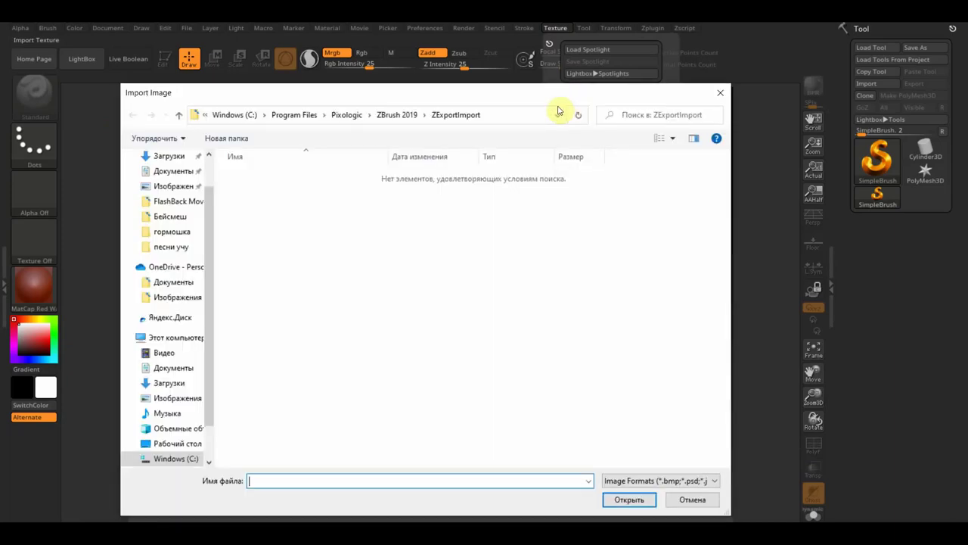
left_click(181, 443)
key("Escape")
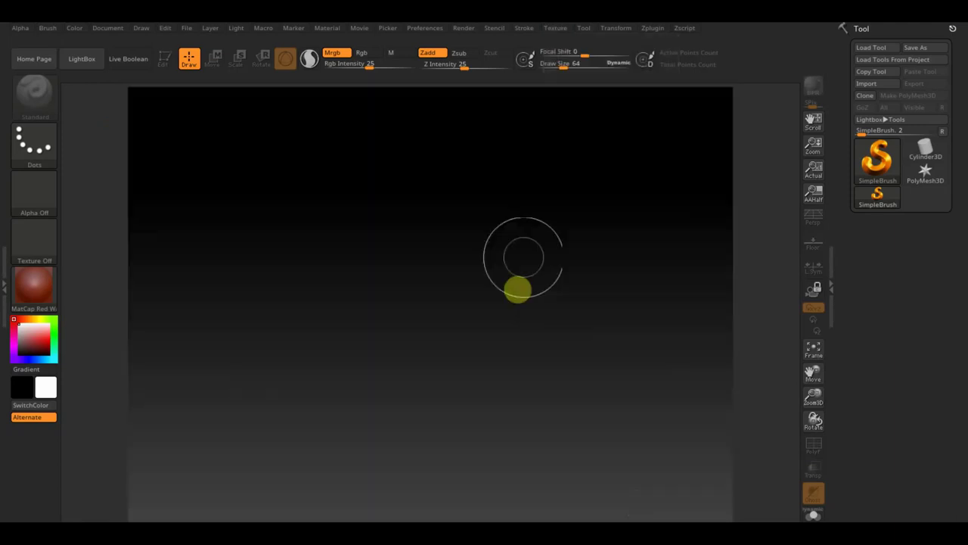
left_click(560, 30)
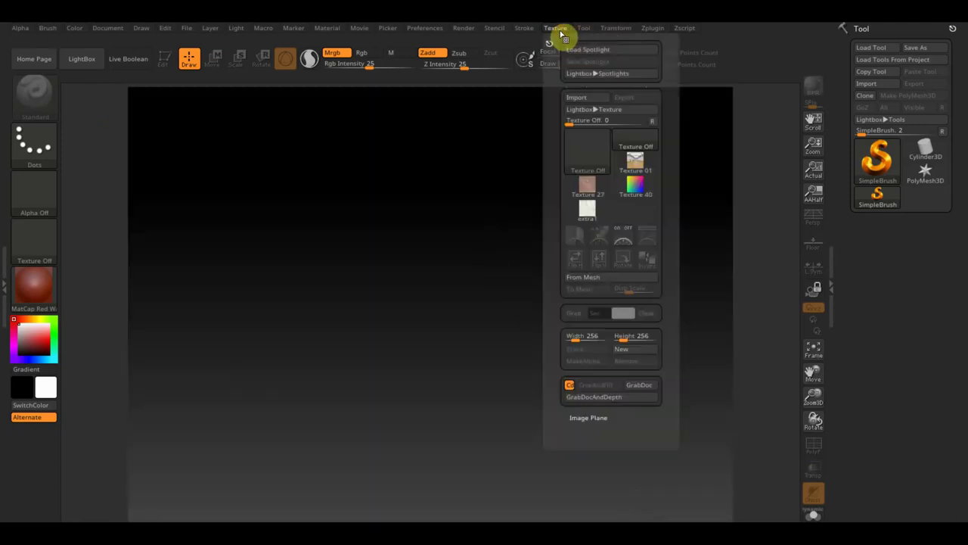
Put the extra1 reference sheet in Spotlight, scale it so the whole sheet fits, then hide it
left_click(587, 211)
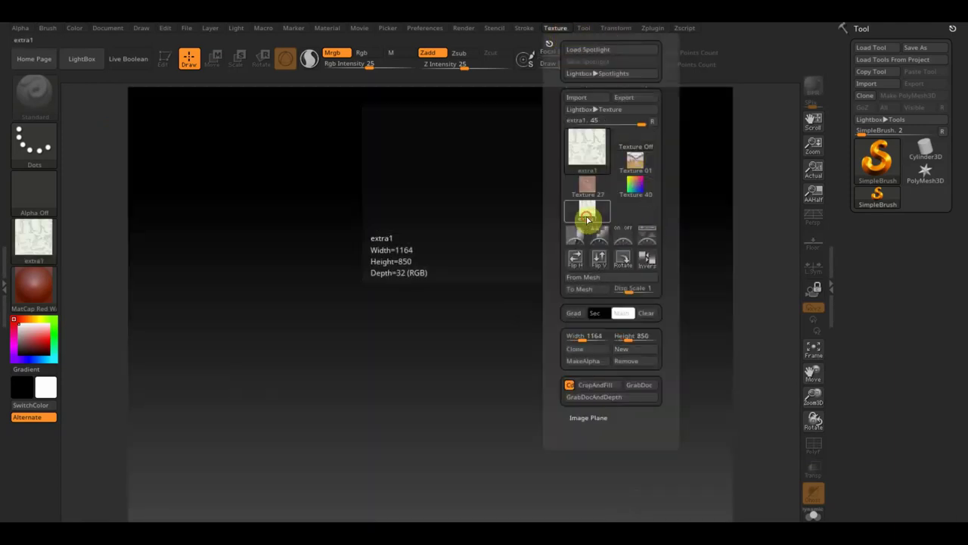
left_click(660, 244)
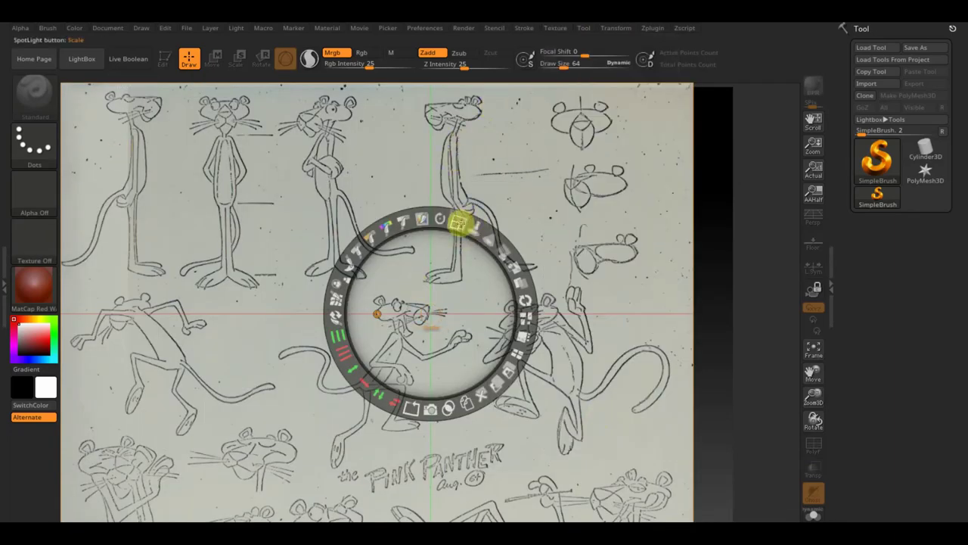
mouse_move(458, 223)
left_mouse_down()
mouse_move(465, 218)
mouse_move(480, 268)
mouse_move(464, 291)
mouse_move(491, 434)
mouse_move(621, 437)
left_mouse_up()
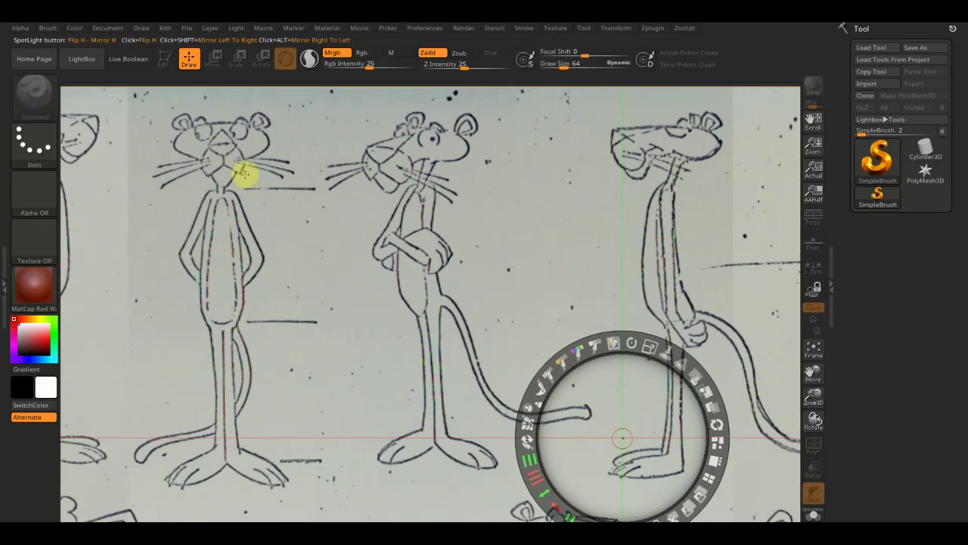
mouse_move(646, 403)
left_mouse_down()
mouse_move(331, 383)
mouse_move(374, 292)
mouse_move(707, 473)
mouse_move(727, 305)
mouse_move(674, 104)
mouse_move(502, 43)
left_mouse_up()
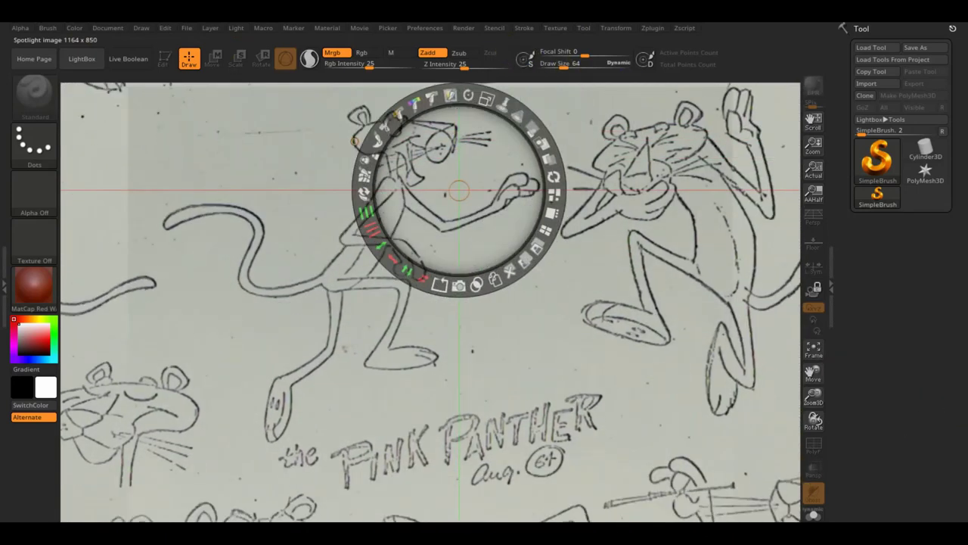
mouse_move(484, 169)
left_mouse_down()
mouse_move(459, 57)
mouse_move(280, 97)
mouse_move(406, 134)
mouse_move(648, 125)
mouse_move(758, 175)
mouse_move(788, 78)
mouse_move(668, 142)
mouse_move(525, 382)
left_mouse_up()
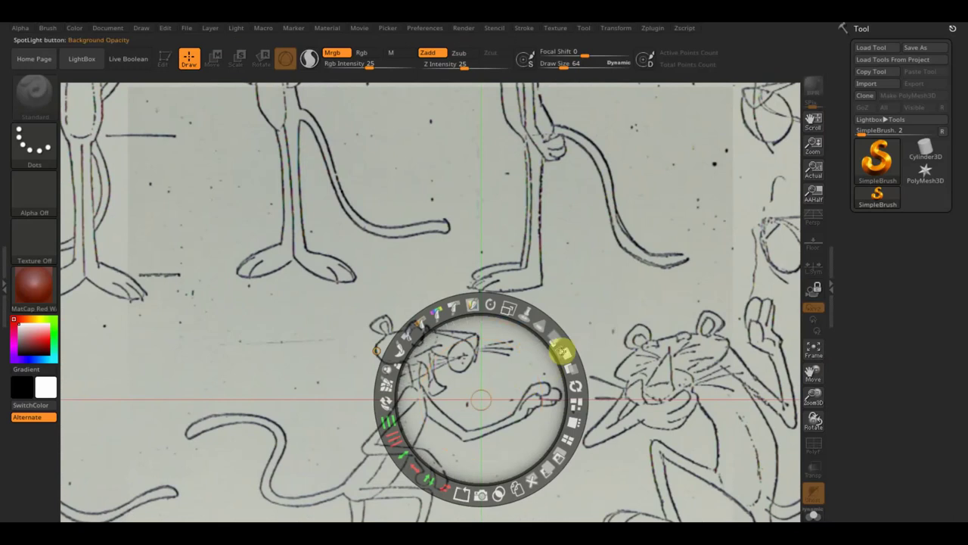
mouse_move(514, 308)
left_mouse_down()
mouse_move(444, 283)
mouse_move(391, 279)
left_mouse_up()
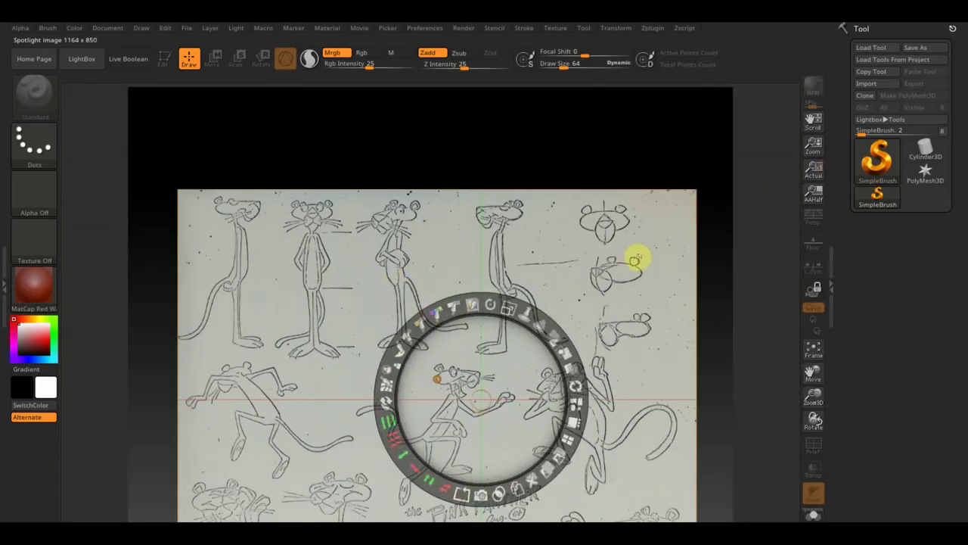
key("shift+z")
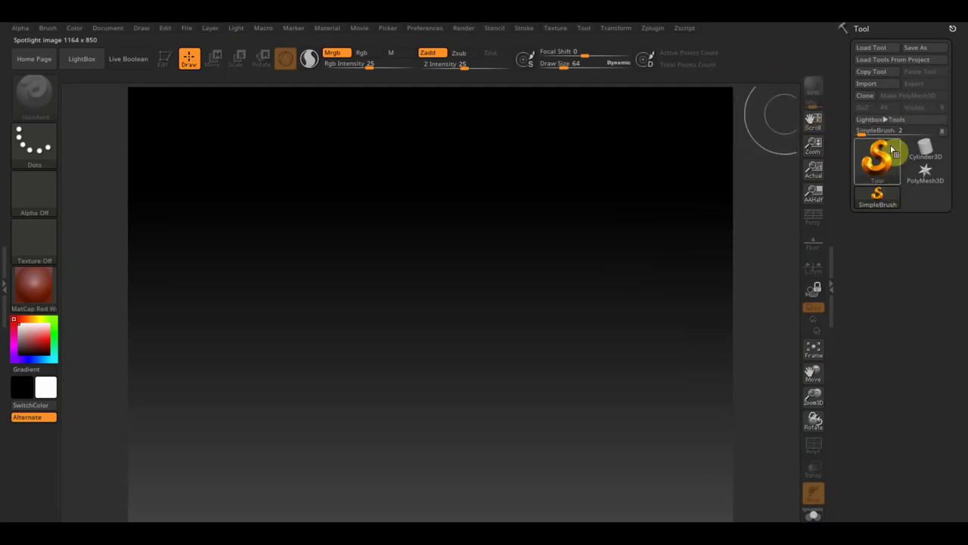
Draw a Cube3D, convert it to PolyMesh3D PM3D_Cube3D_1, and turn on the floor grid
left_click(895, 151)
left_click(436, 215)
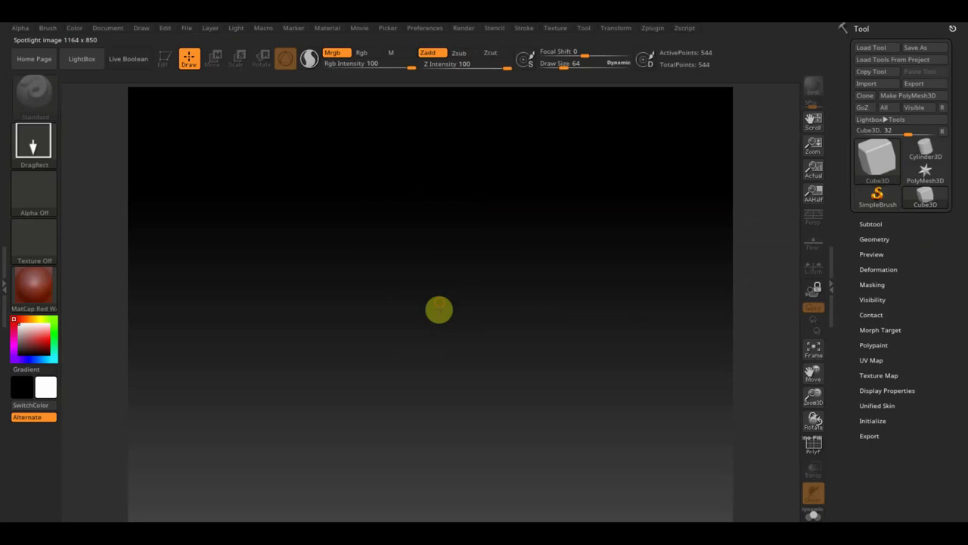
left_click_drag(440, 309, 441, 422)
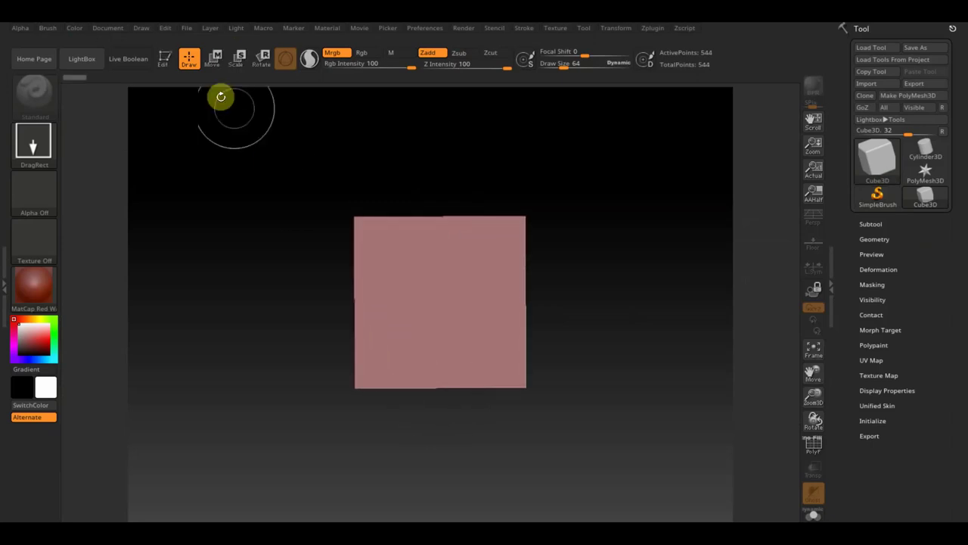
left_click(166, 60)
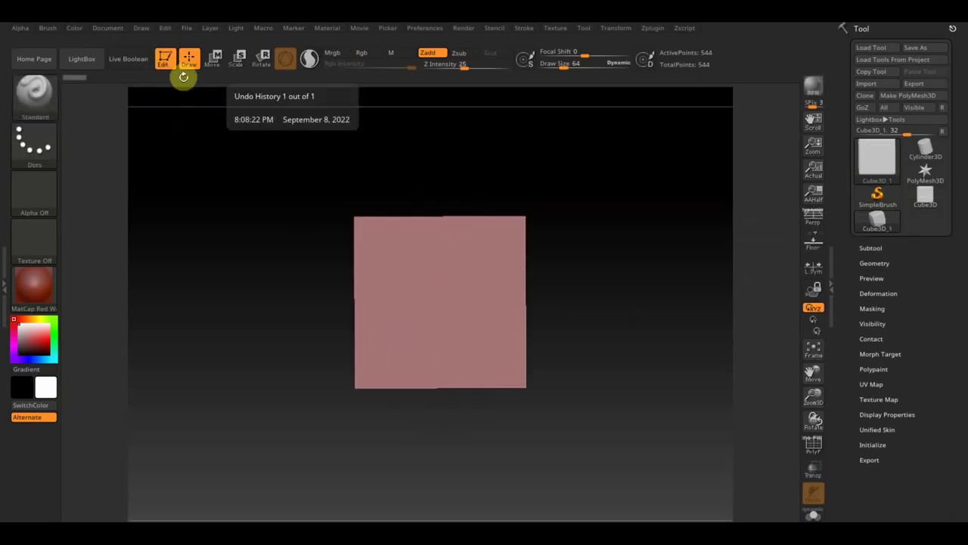
left_click(910, 96)
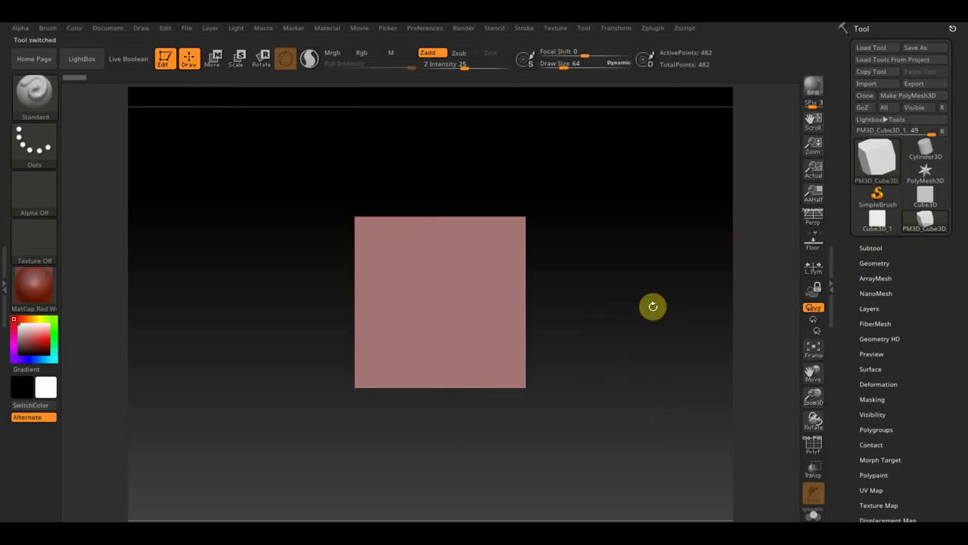
left_click(815, 237)
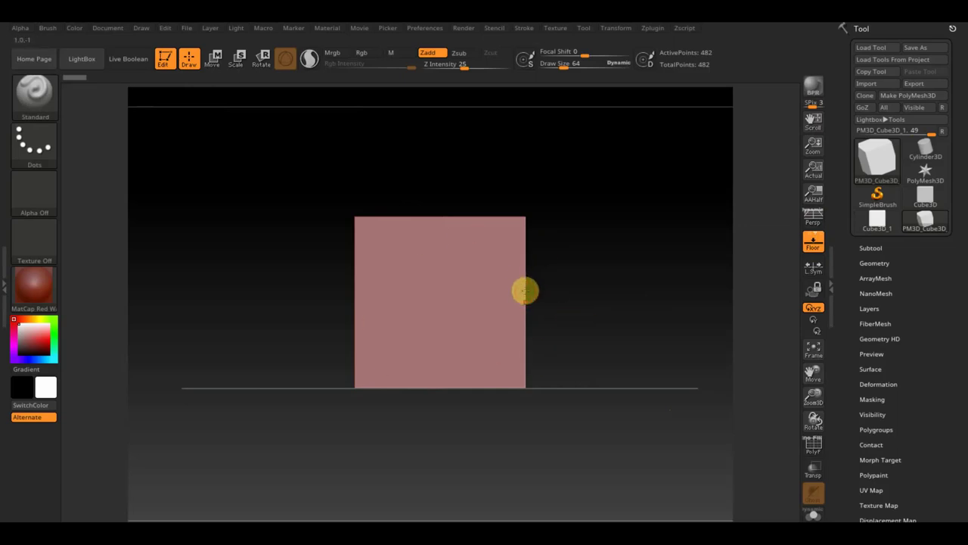
mouse_move(581, 329)
left_mouse_down()
mouse_move(642, 332)
mouse_move(633, 333)
left_mouse_up()
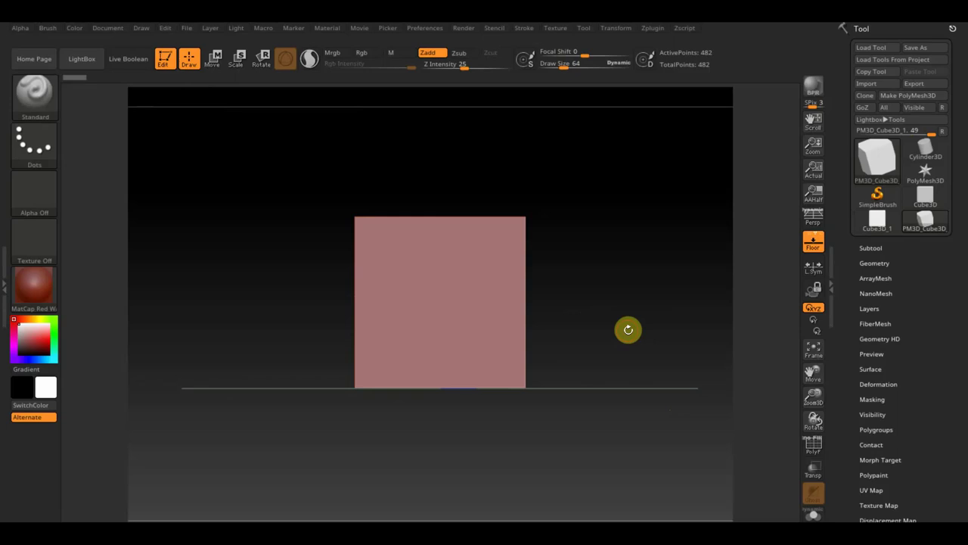
left_click_drag(629, 319, 639, 348)
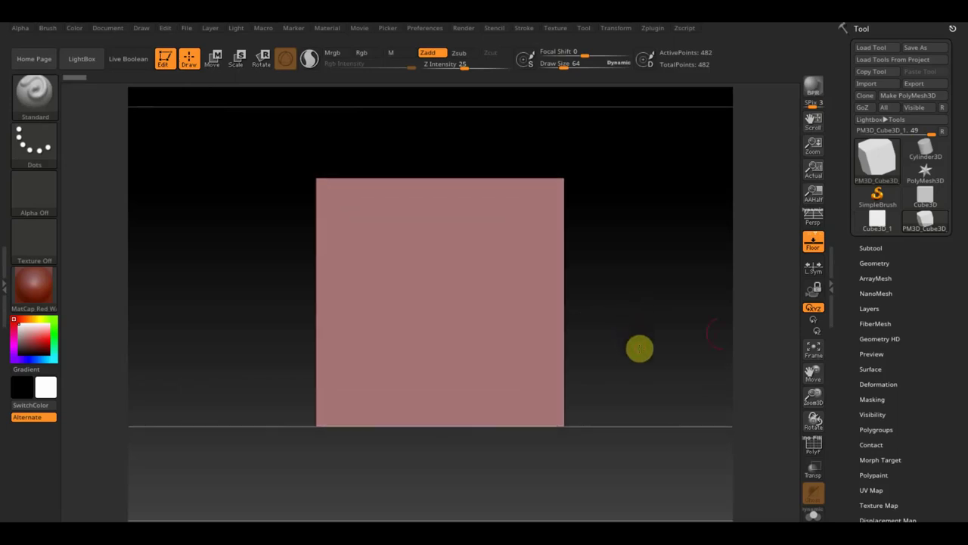
Hide the floor, flip the reference horizontally and align its side-view panther over the cube
left_click(815, 249)
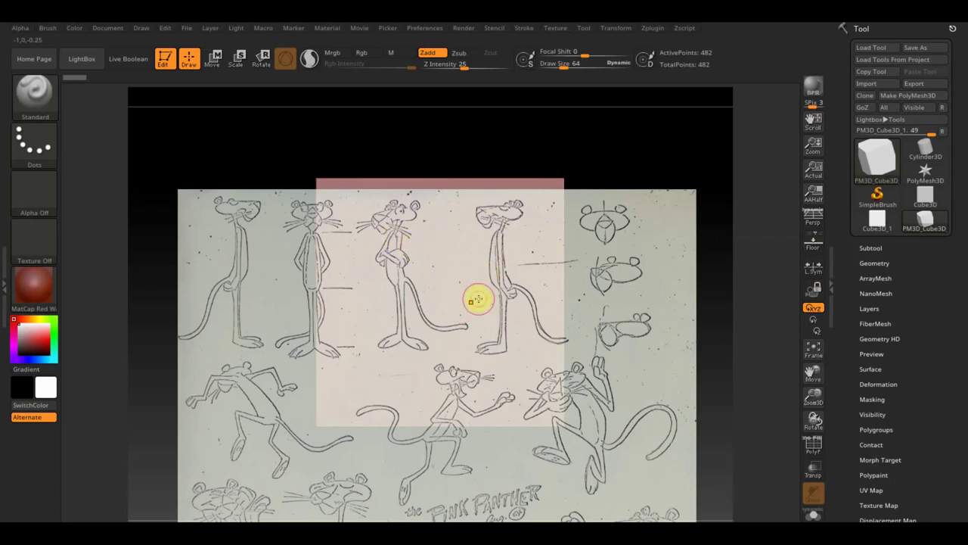
key("z")
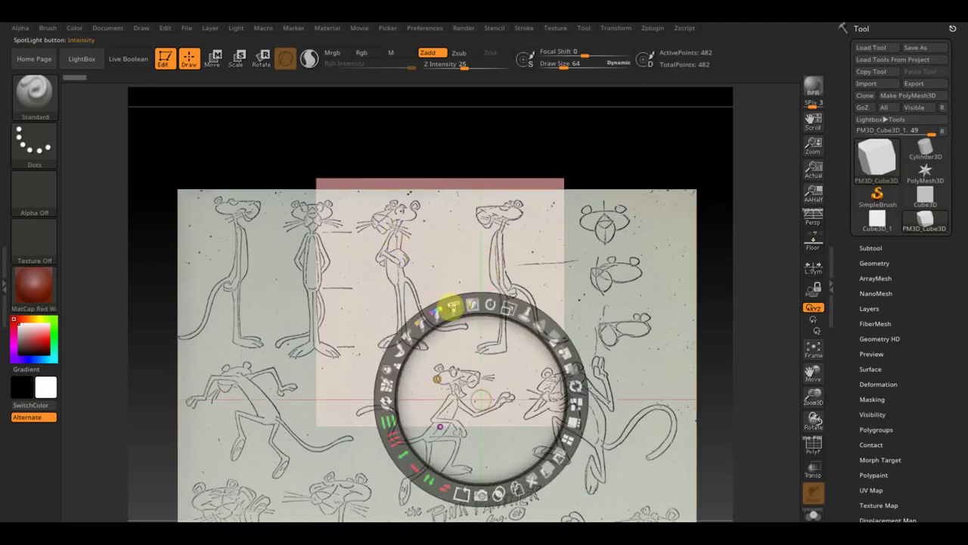
left_click(443, 487)
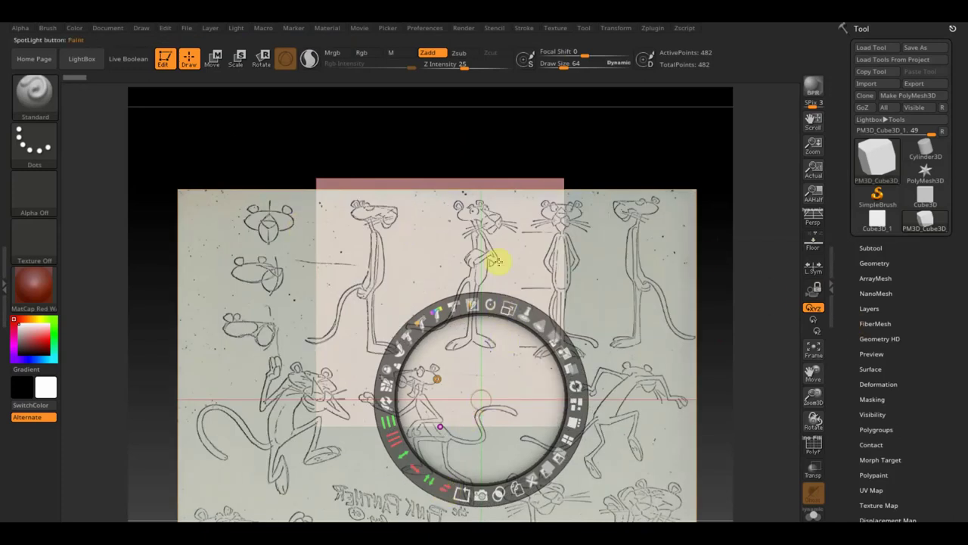
mouse_move(509, 310)
left_mouse_down()
mouse_move(525, 313)
mouse_move(547, 341)
mouse_move(540, 345)
left_mouse_up()
mouse_move(504, 375)
left_mouse_down()
mouse_move(558, 438)
mouse_move(640, 415)
left_mouse_up()
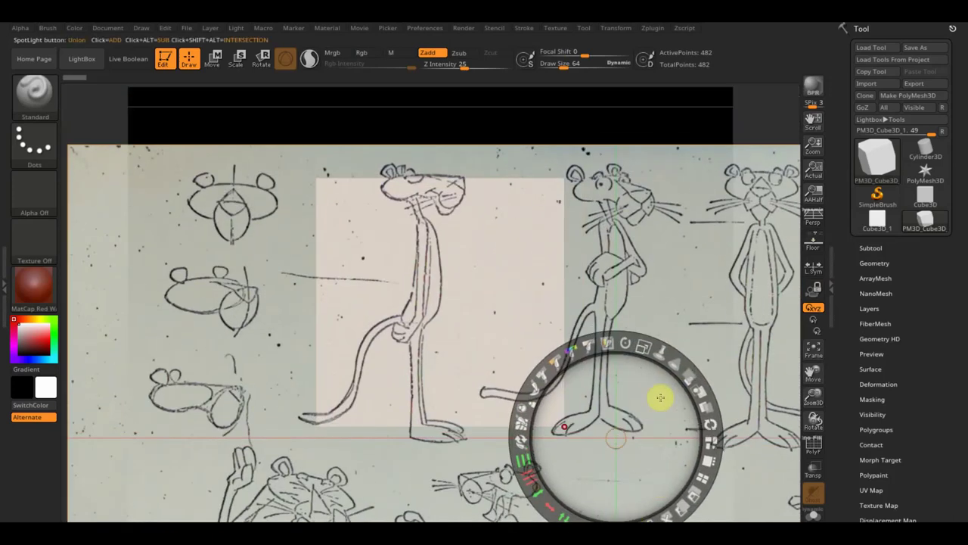
mouse_move(641, 345)
left_mouse_down()
mouse_move(611, 338)
mouse_move(607, 363)
mouse_move(600, 354)
left_mouse_up()
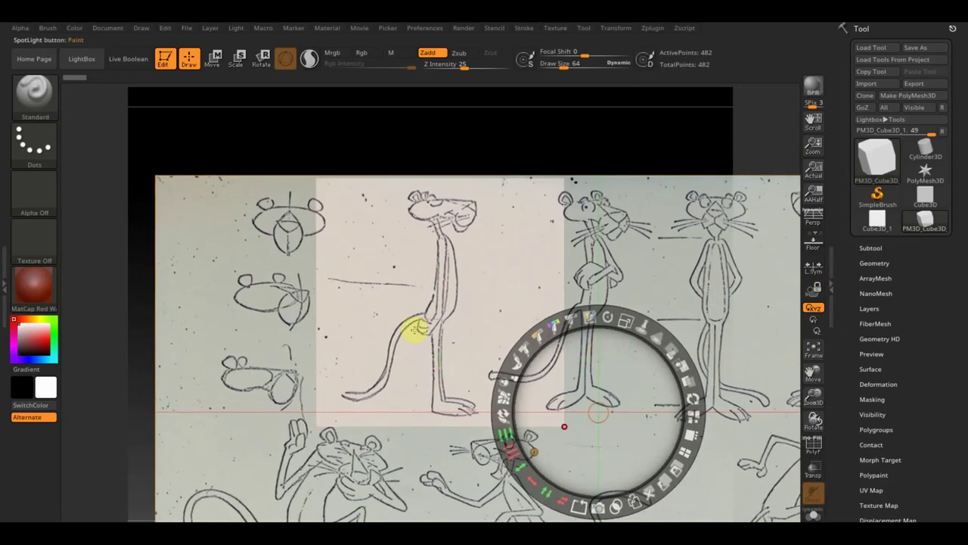
key("z")
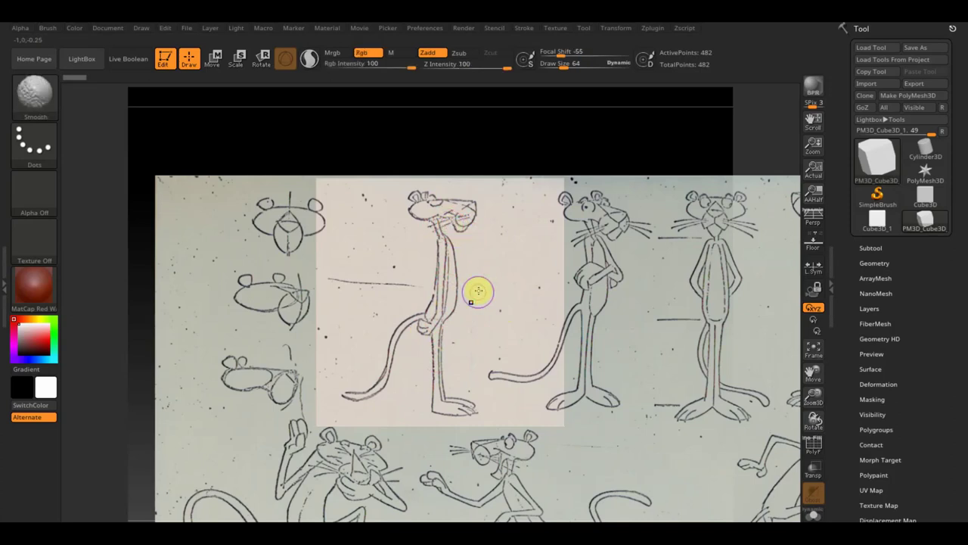
key("shift+z")
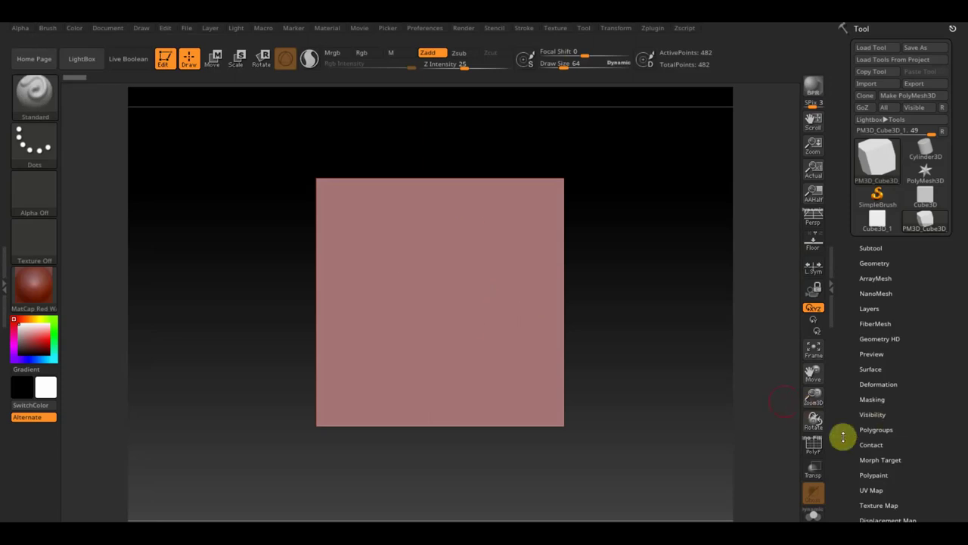
Show the wireframe and DynaMesh the cube at resolution 344 into a dense 709,501-point mesh
left_click(813, 444)
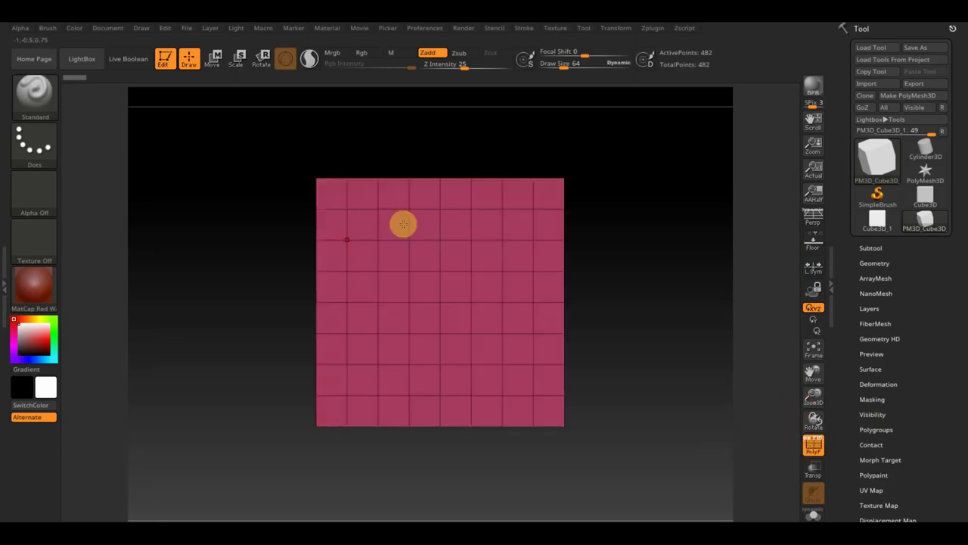
left_click(875, 263)
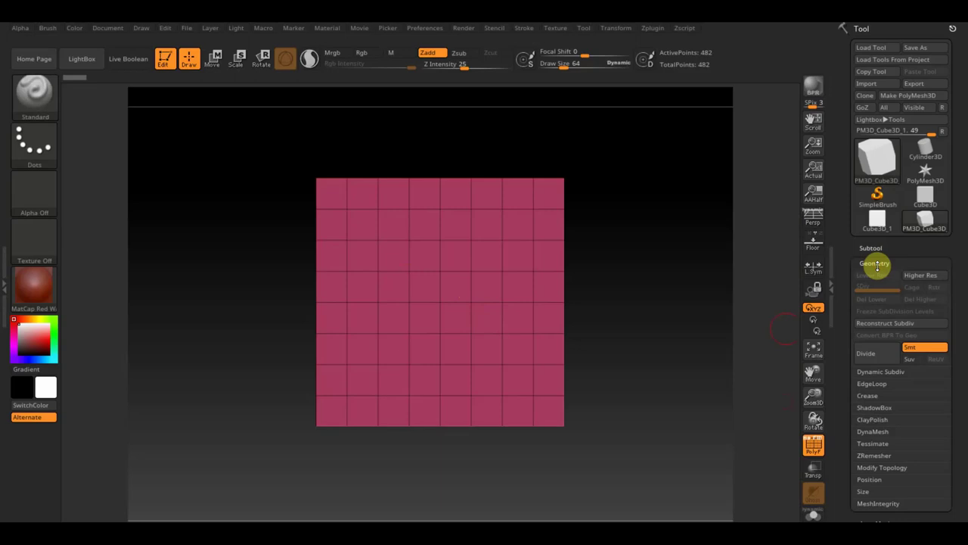
left_click(881, 432)
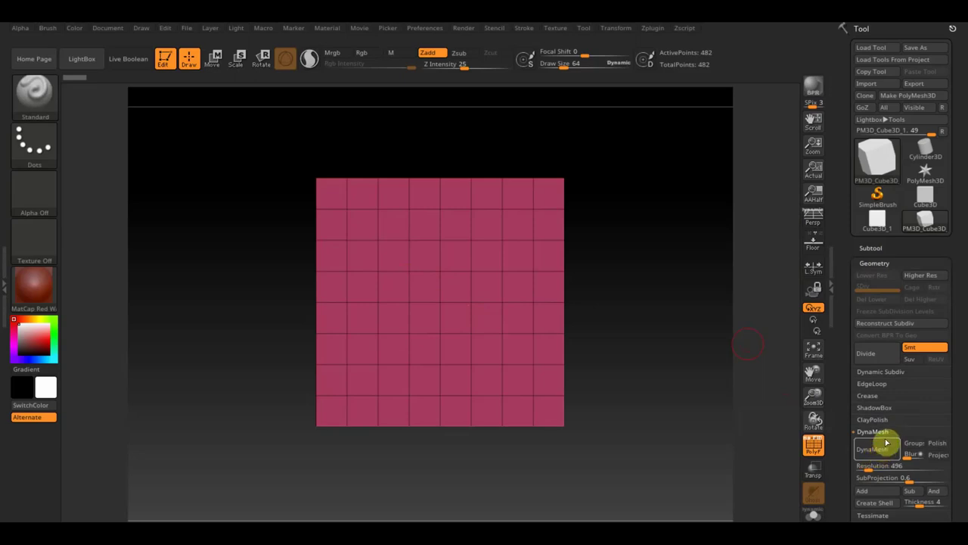
left_click(886, 442)
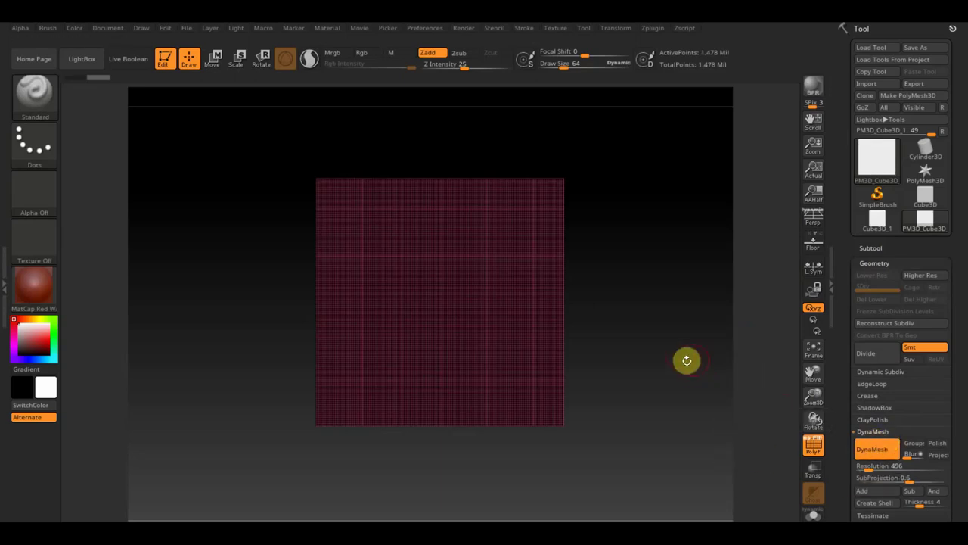
key("ctrl+z")
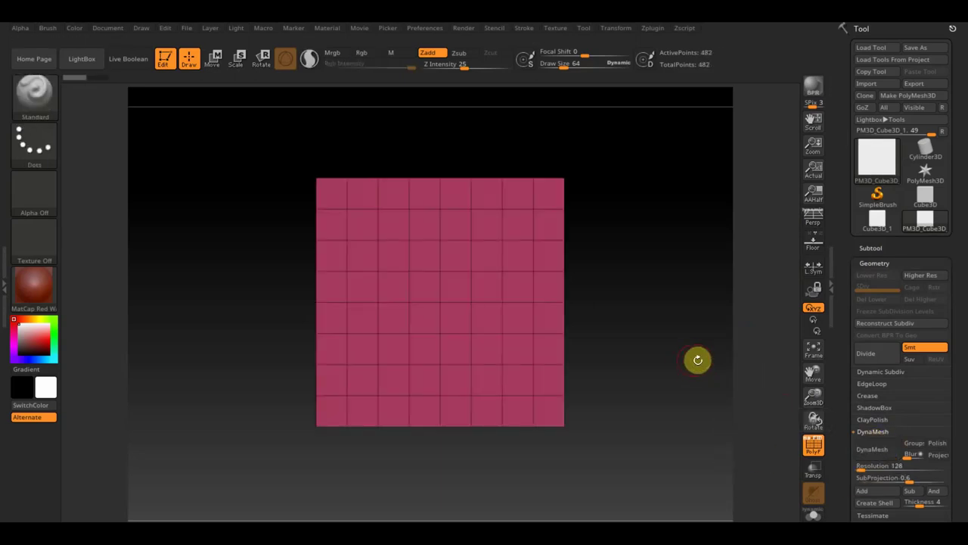
left_click(872, 449)
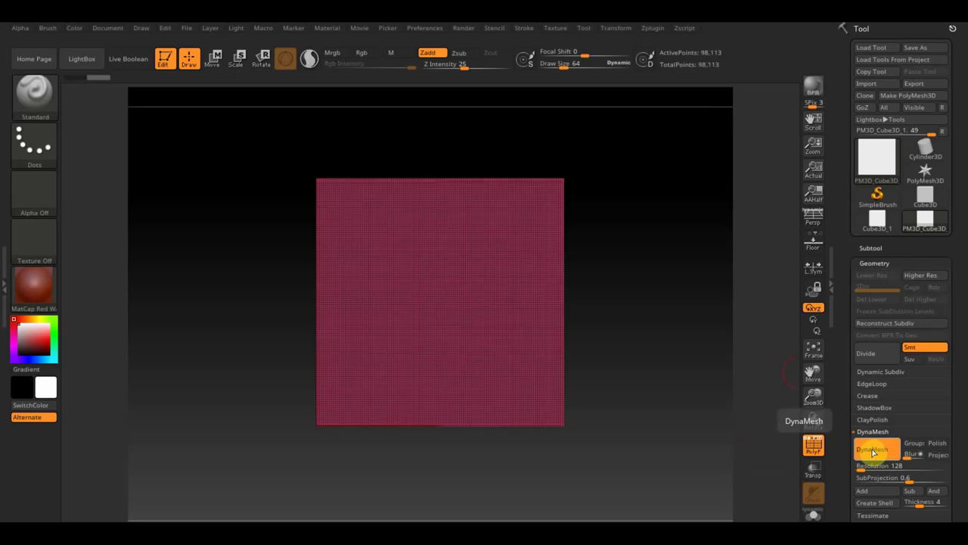
key("ctrl+z")
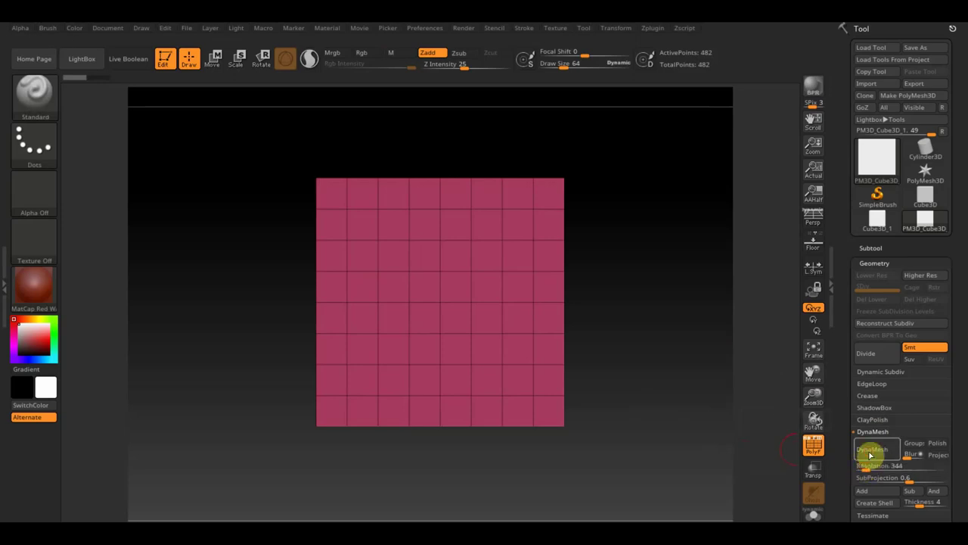
left_click(870, 451)
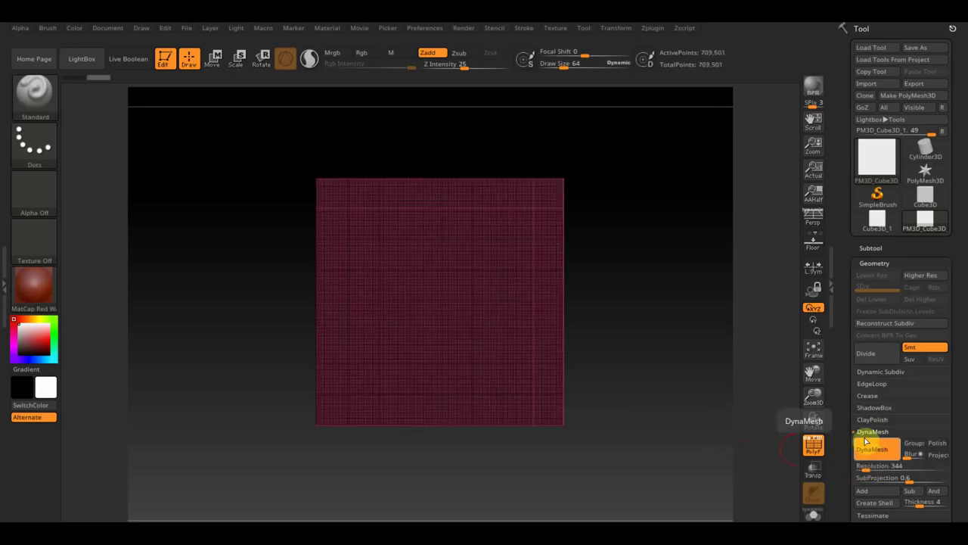
Zoom in so the square fills the view and hide the polygon wireframe
left_click_drag(670, 295, 650, 300, "ctrl")
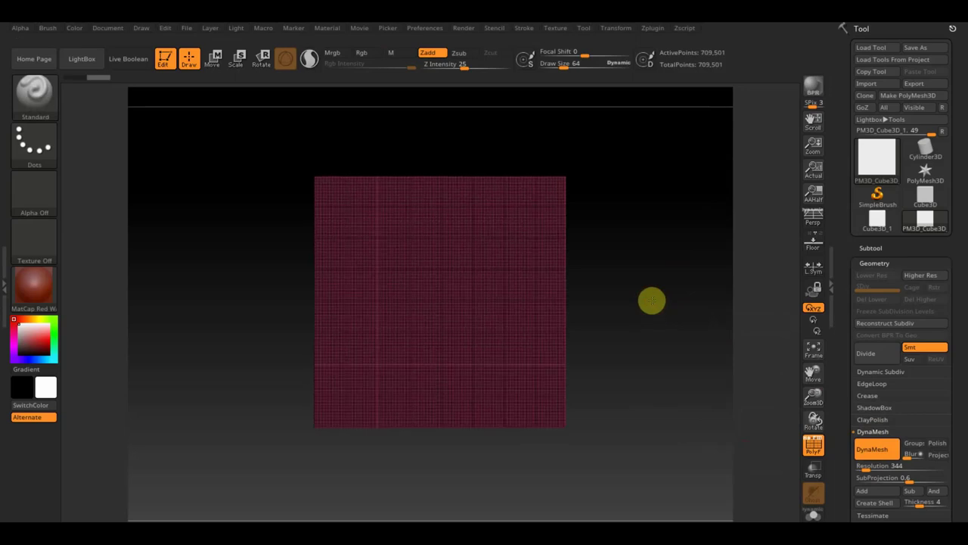
scroll(659, 338, "up", 4)
left_click_drag(669, 353, 703, 314)
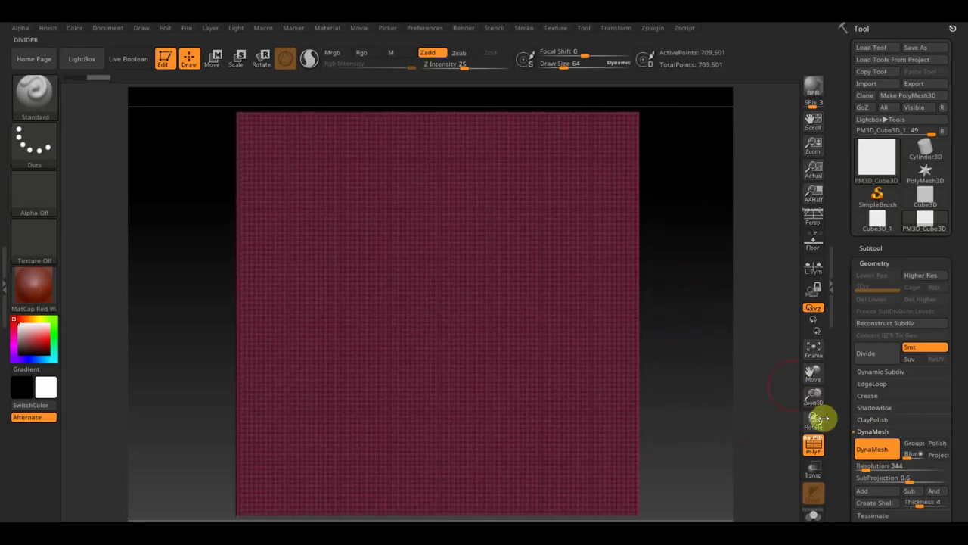
left_click(813, 448)
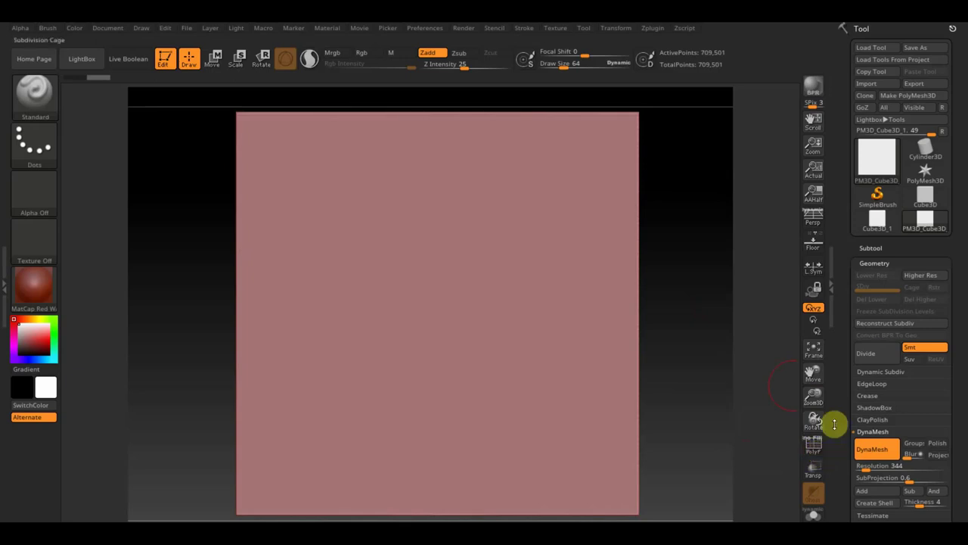
Duplicate the dense square into subtools PM3D_Cube3D_1 through _5 and select the first one
left_click(876, 250)
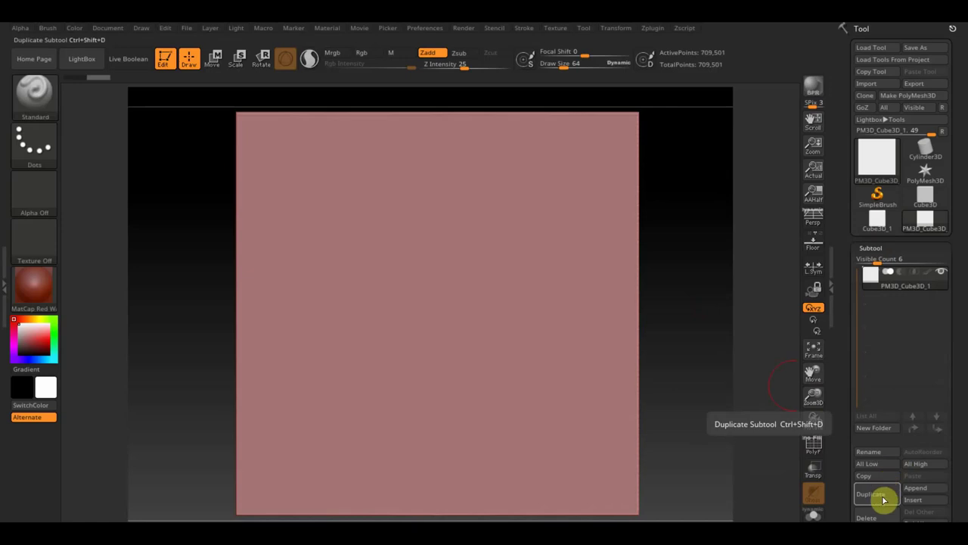
left_click(878, 496)
left_click(878, 496)
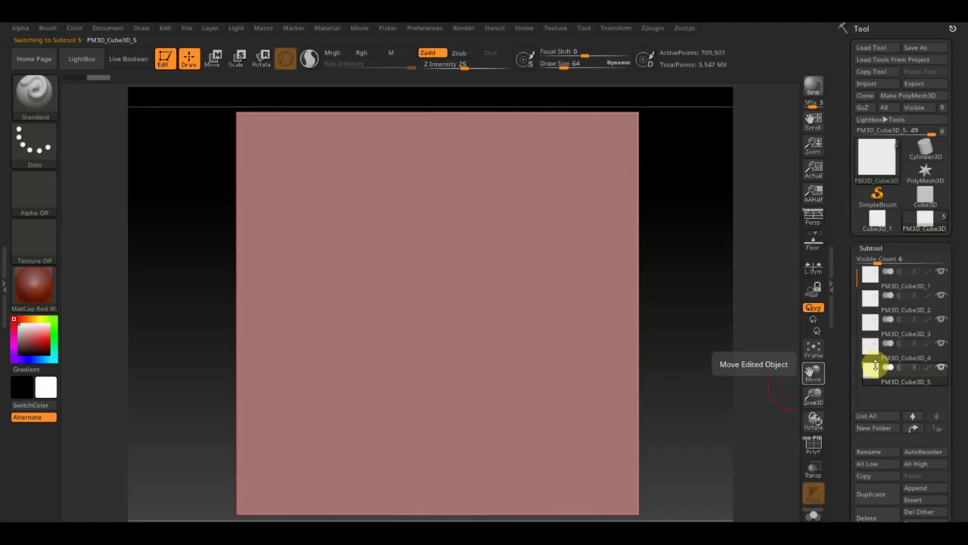
left_click(788, 385)
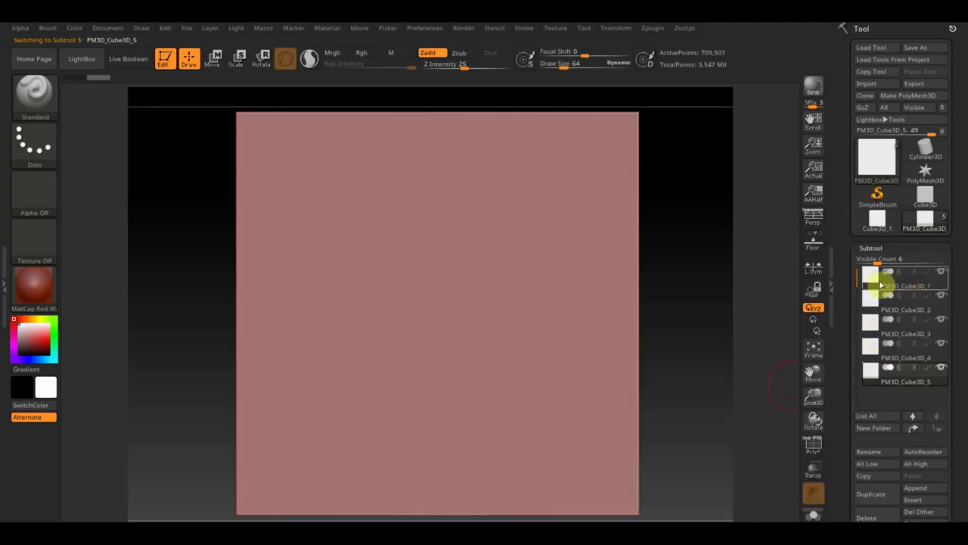
left_click(874, 286)
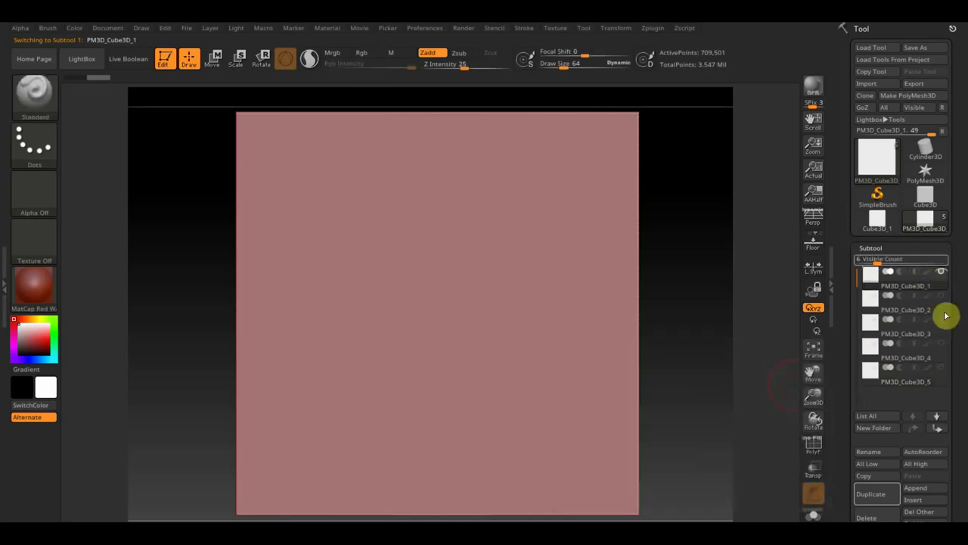
mouse_move(904, 355)
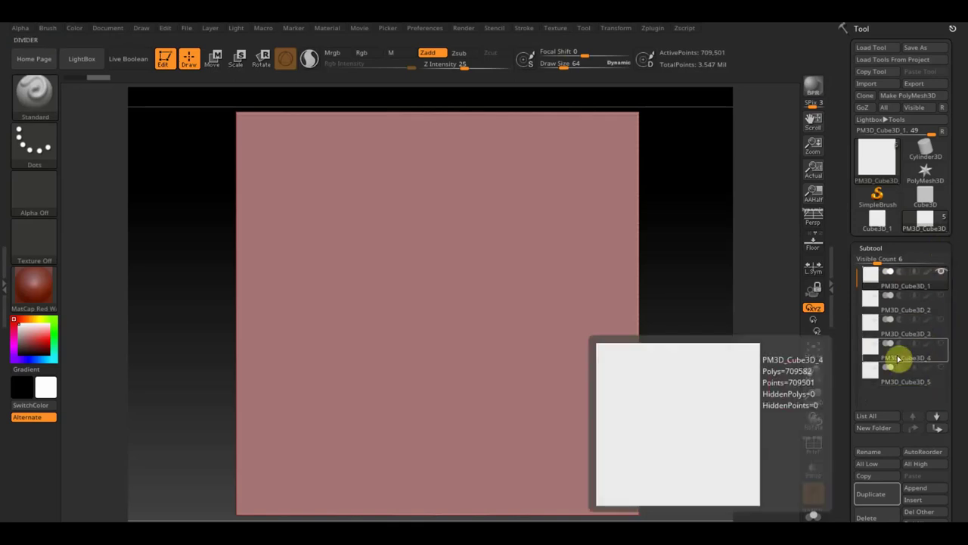
Bring back the reference sketch, enlarged over the square with lowered opacity
key("shift+z")
key("z")
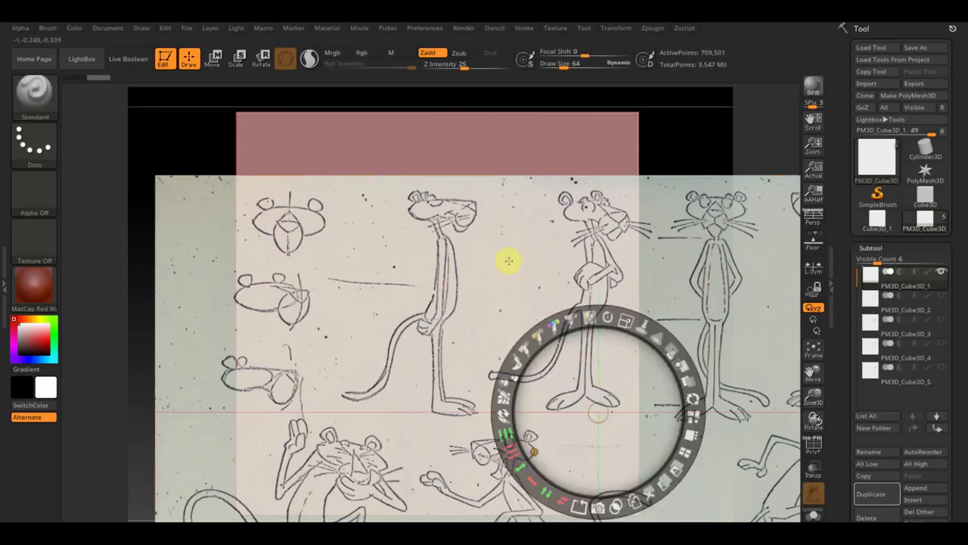
mouse_move(626, 325)
left_mouse_down()
mouse_move(670, 345)
mouse_move(620, 341)
mouse_move(719, 418)
left_mouse_up()
left_click_drag(765, 382, 708, 328)
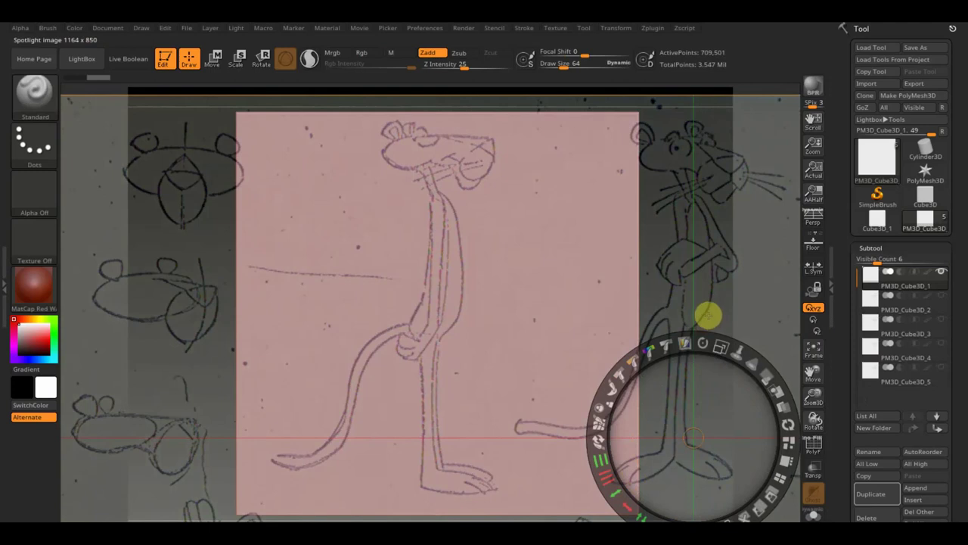
key("z")
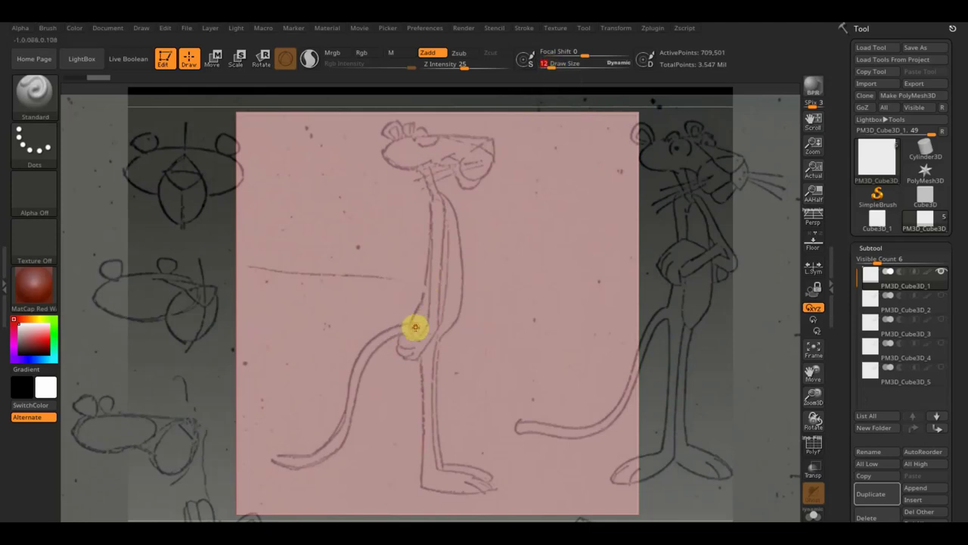
Mask the tail curve from the side-view sketch on PM3D_Cube3D_1, then select PM3D_Cube3D_2
key("ctrl")
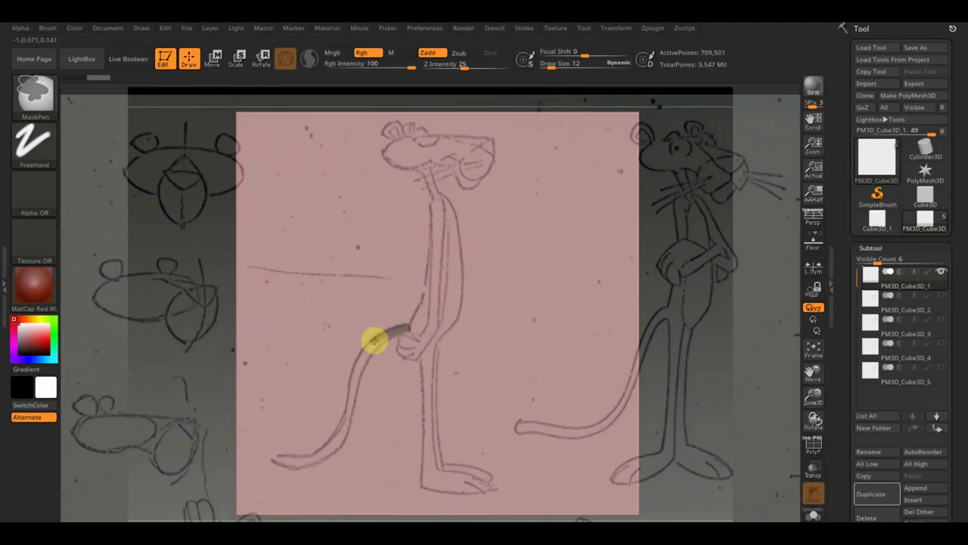
left_click_drag(351, 390, 326, 450, "ctrl")
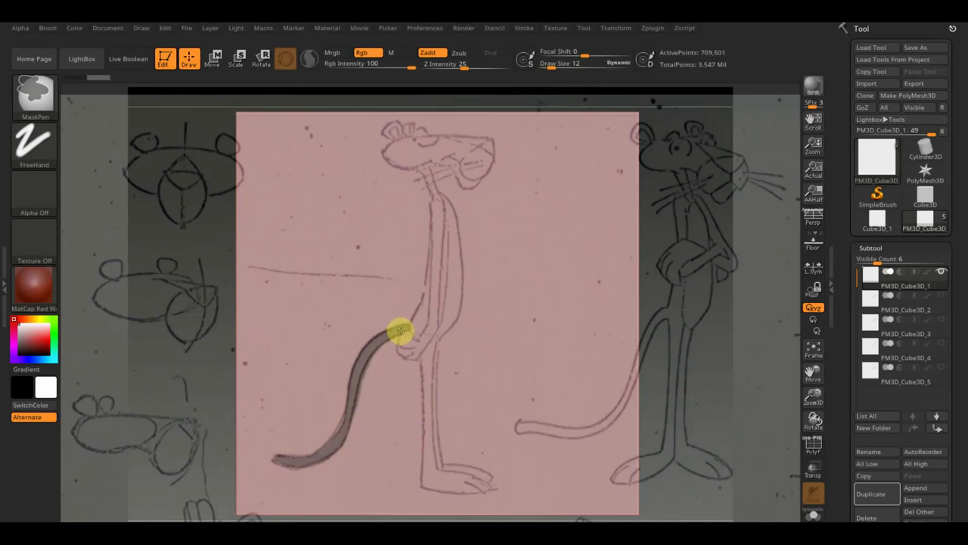
key("ctrl")
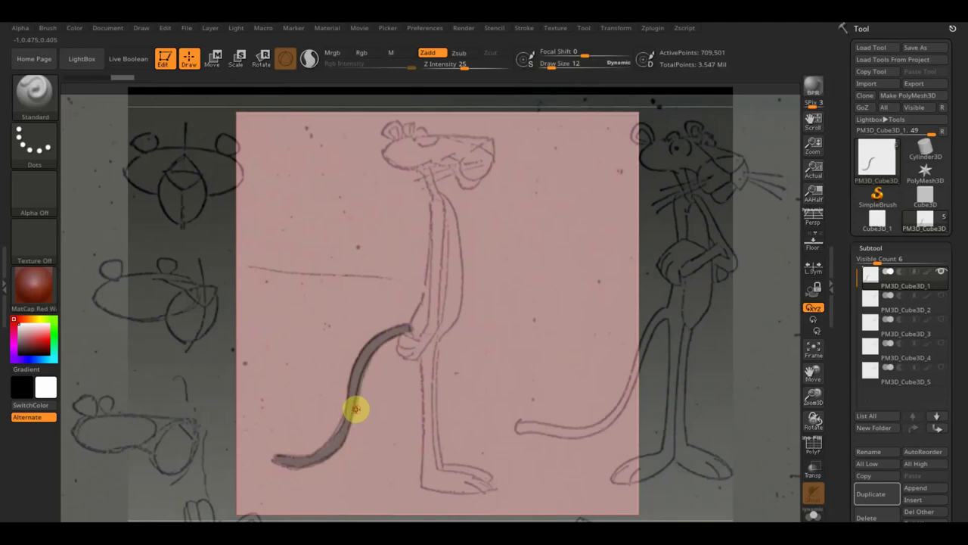
left_click(885, 315)
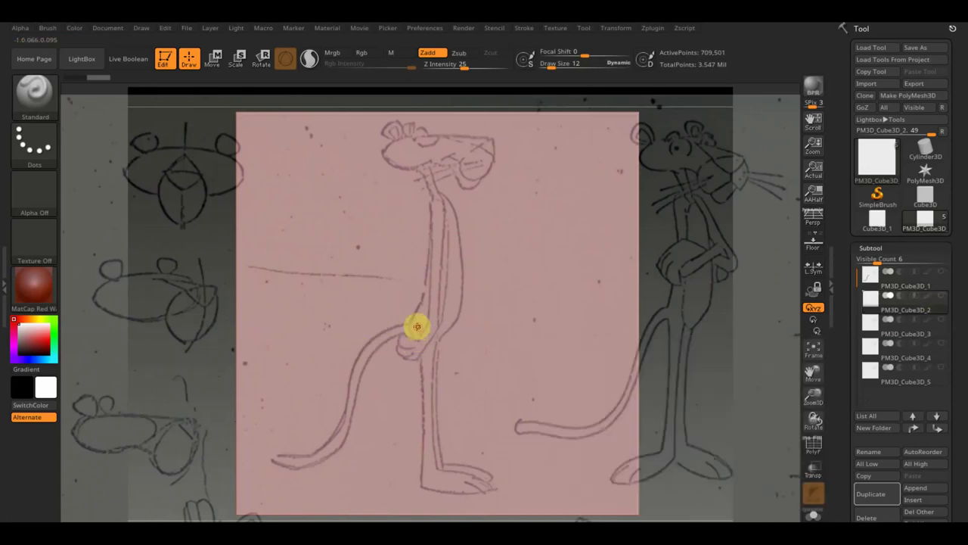
Paint a mask over the figure's neck and torso on PM3D_Cube3D_2, then hide the reference to check it
key("ctrl")
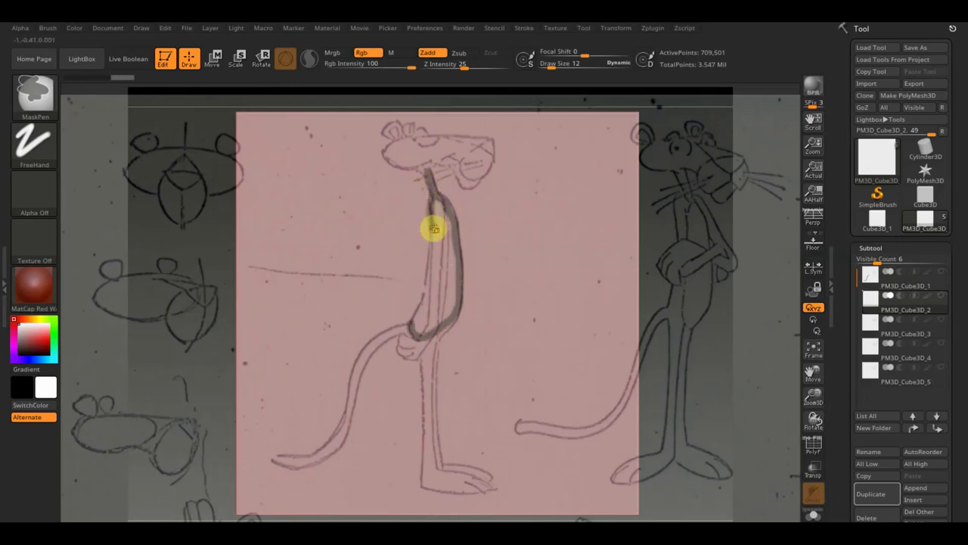
key("ctrl")
key("ctrl")
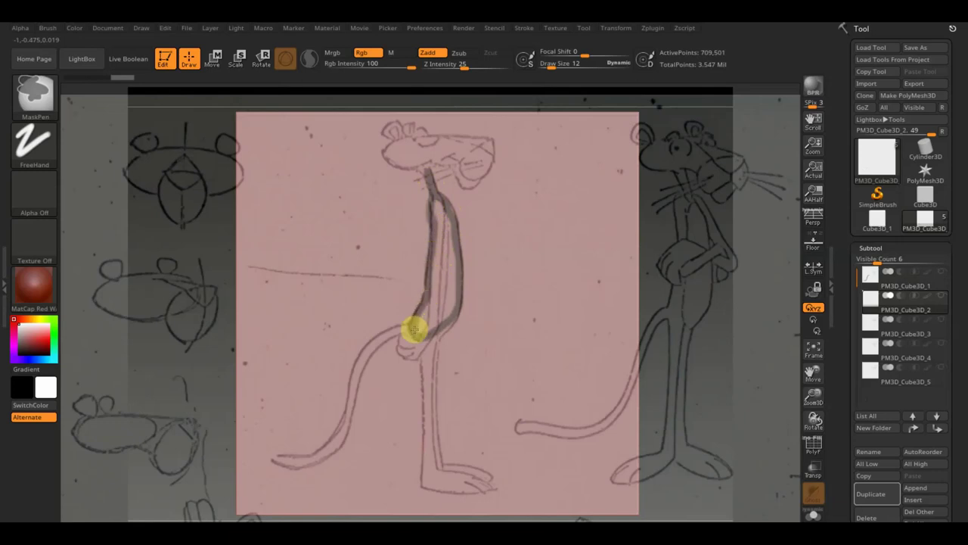
left_click_drag(416, 331, 432, 151, "ctrl")
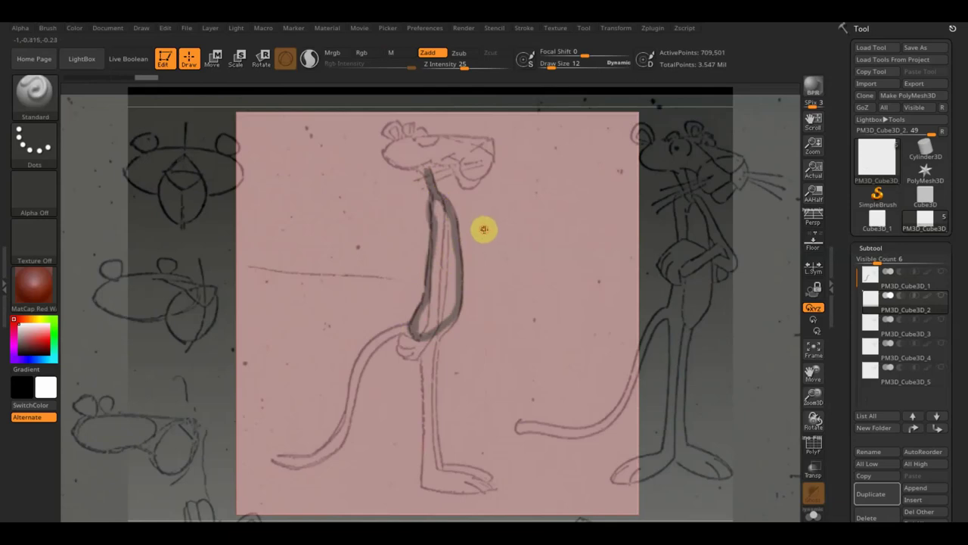
key("ctrl")
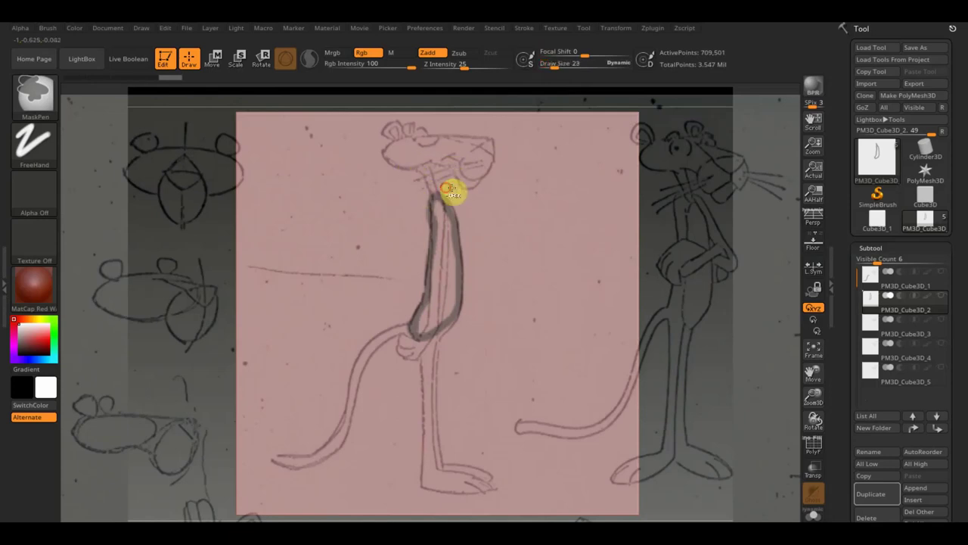
mouse_move(427, 198)
left_mouse_down("ctrl")
mouse_move(439, 205)
mouse_move(443, 255)
mouse_move(443, 225)
mouse_move(448, 235)
mouse_move(443, 324)
mouse_move(434, 273)
mouse_move(438, 248)
mouse_move(435, 316)
mouse_move(447, 230)
left_mouse_up("ctrl")
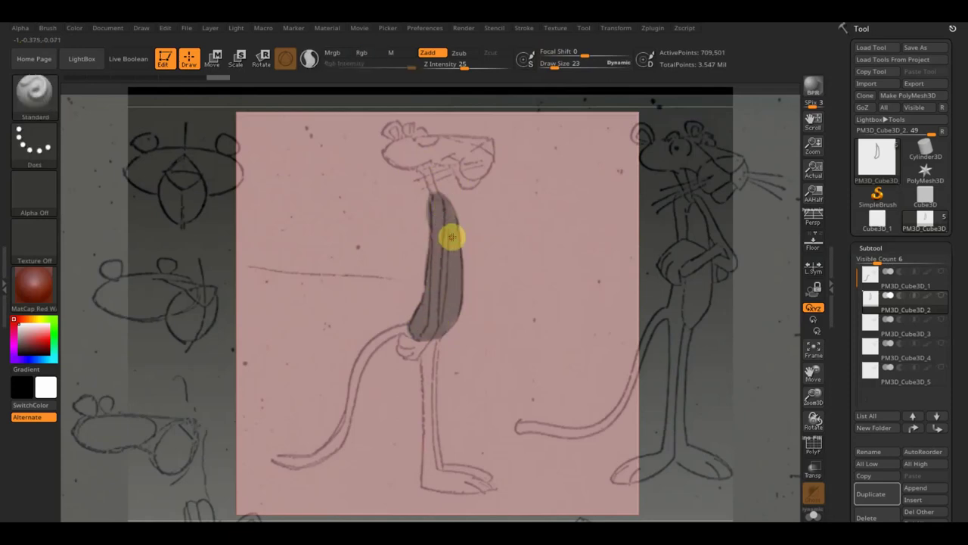
key("shift+z")
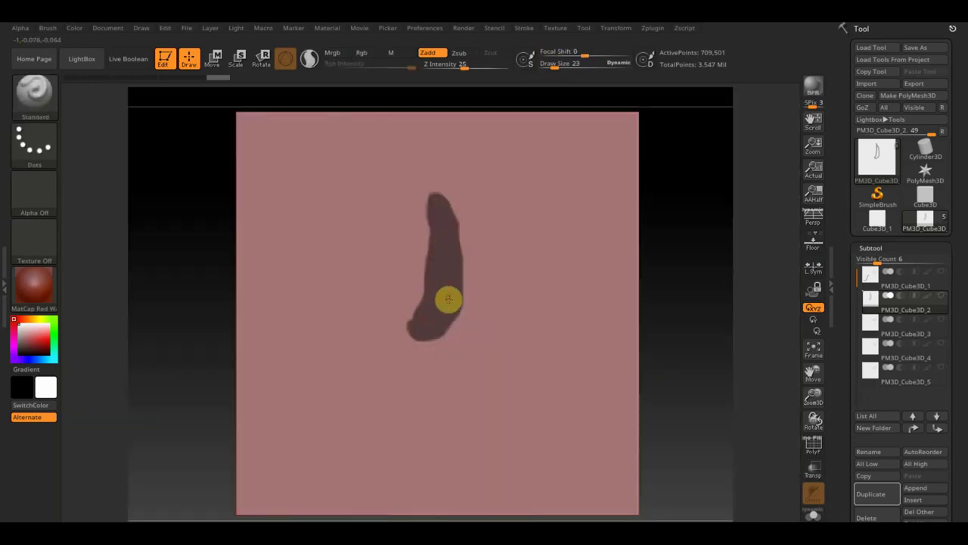
Switch masking to the Lasso stroke and try a first torso lasso, undoing a stray head patch
key("shift+z")
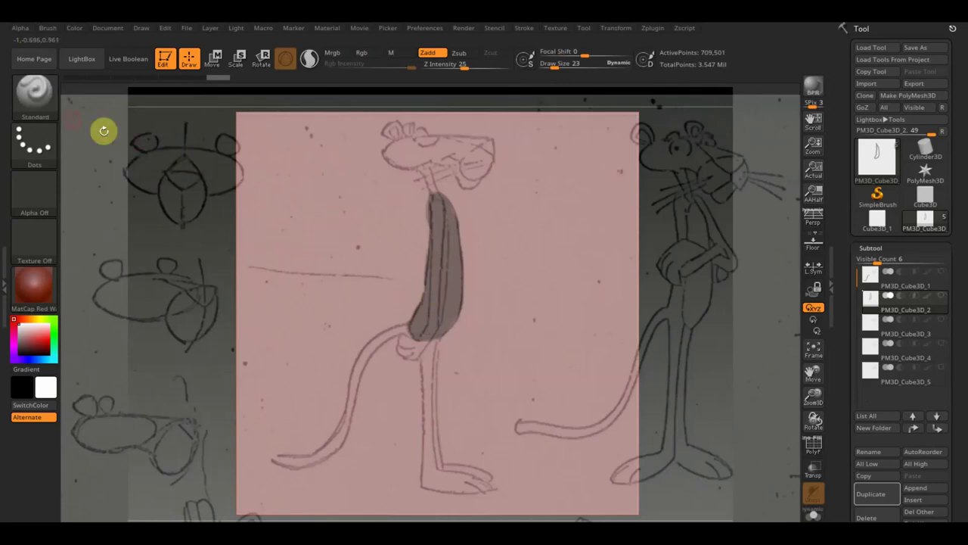
key("ctrl")
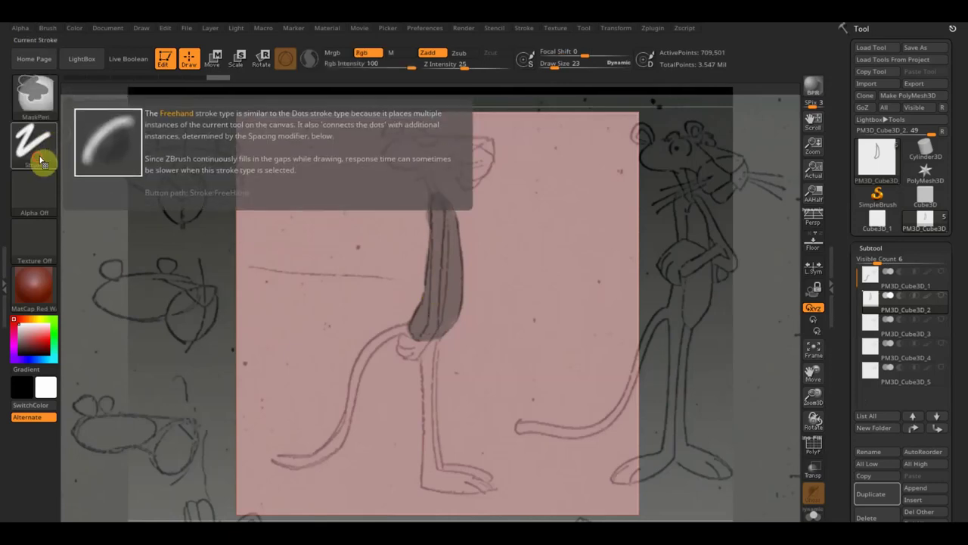
left_click(41, 159)
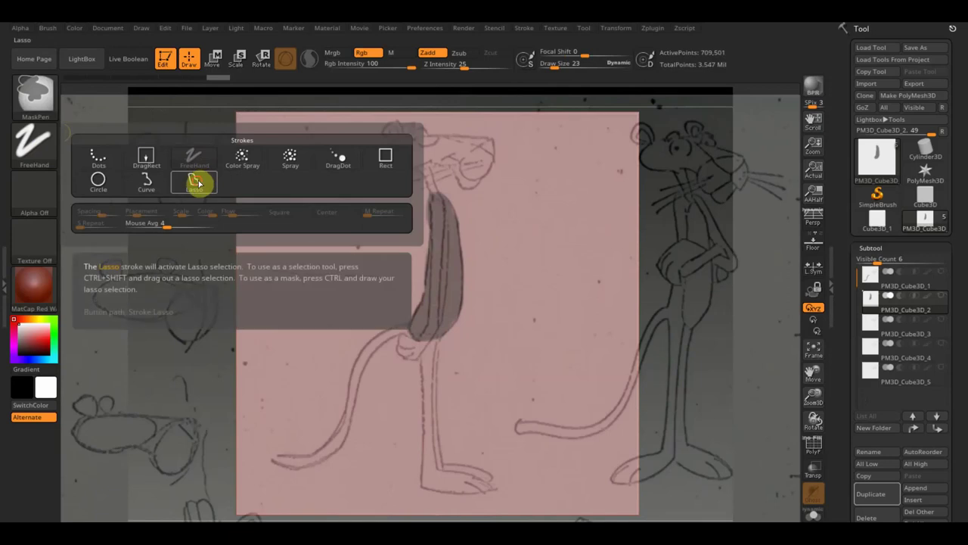
left_click(197, 182)
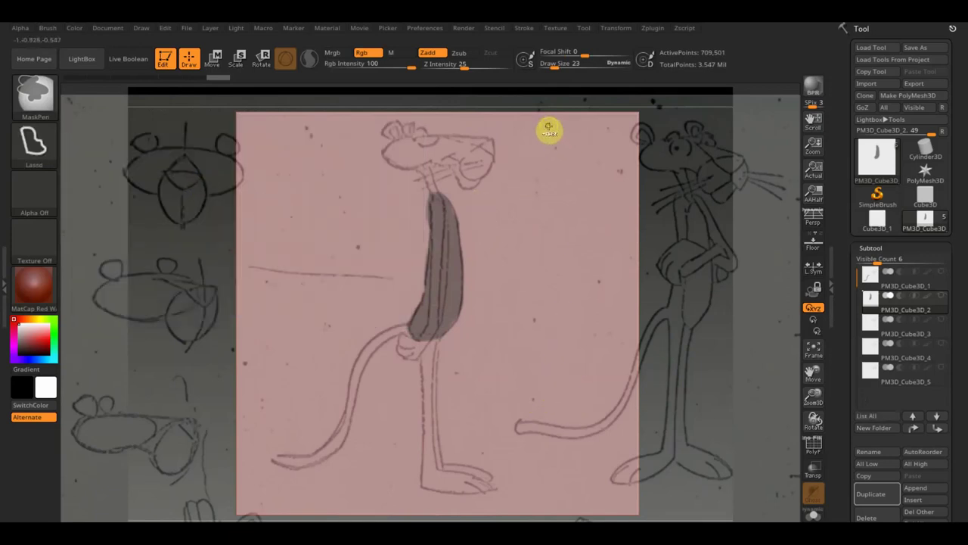
mouse_move(546, 121)
left_mouse_down("ctrl")
mouse_move(435, 197)
mouse_move(461, 233)
mouse_move(462, 310)
mouse_move(447, 340)
mouse_move(421, 346)
mouse_move(411, 341)
mouse_move(448, 194)
left_mouse_up("ctrl")
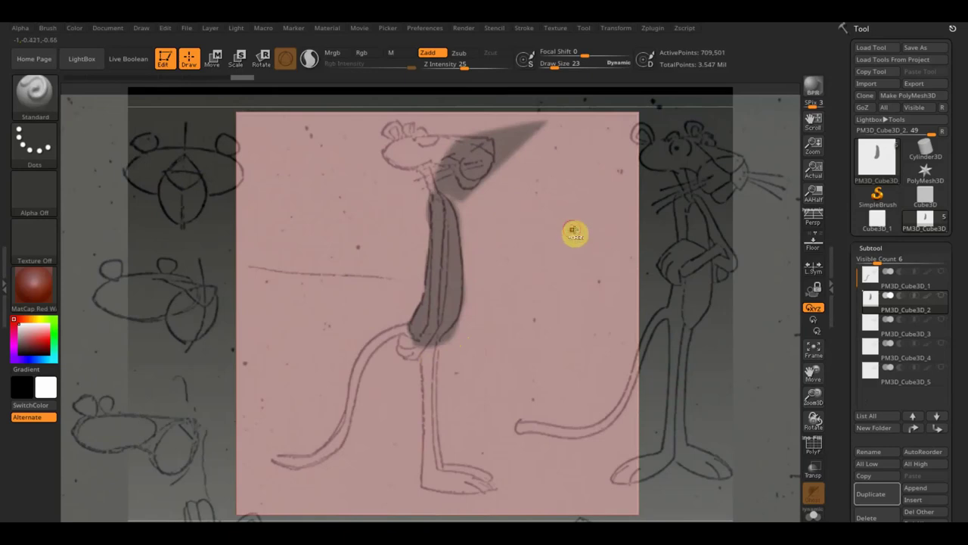
key("ctrl+z")
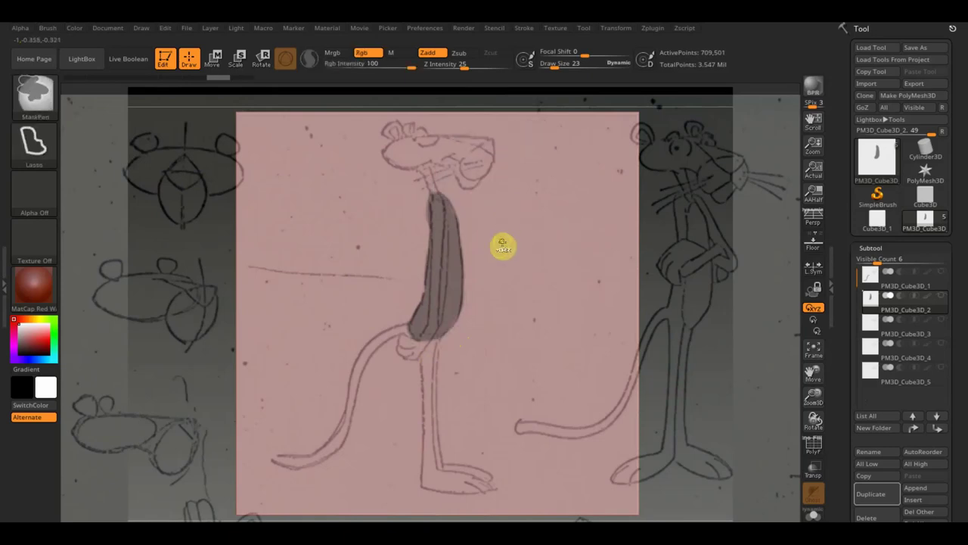
Lasso-mask the torso band from the neck down the body over the reference
mouse_move(304, 338)
left_mouse_down("ctrl")
mouse_move(413, 317)
mouse_move(431, 255)
mouse_move(420, 183)
left_mouse_up("ctrl")
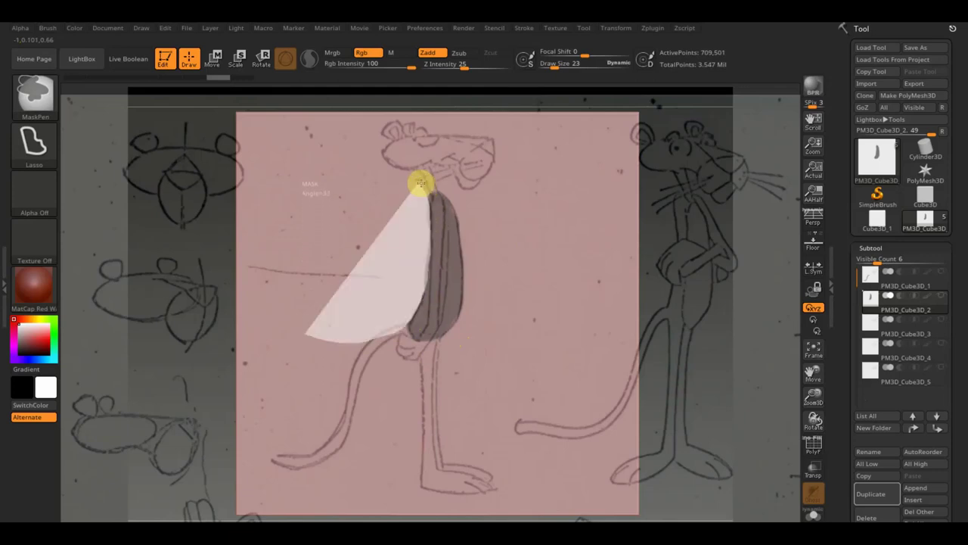
key("shift+z")
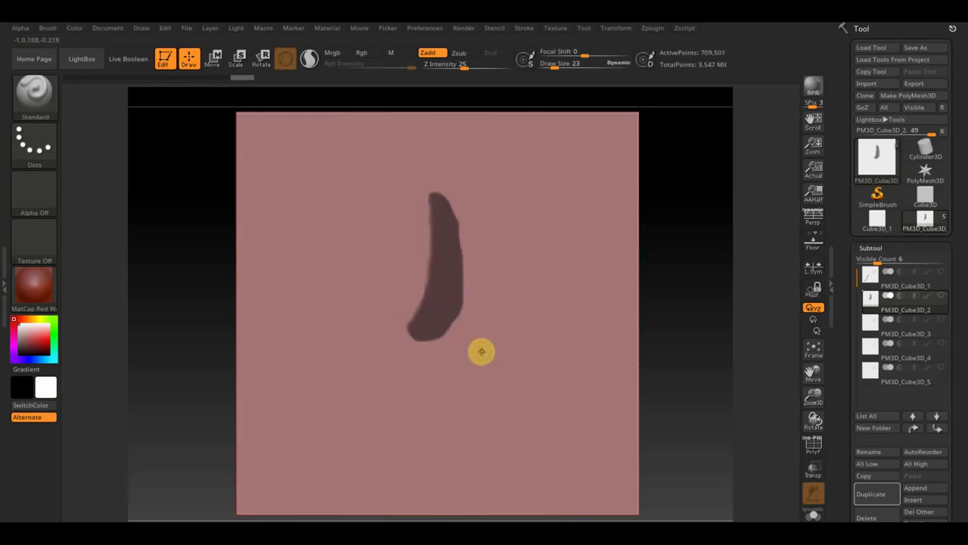
key("shift+z")
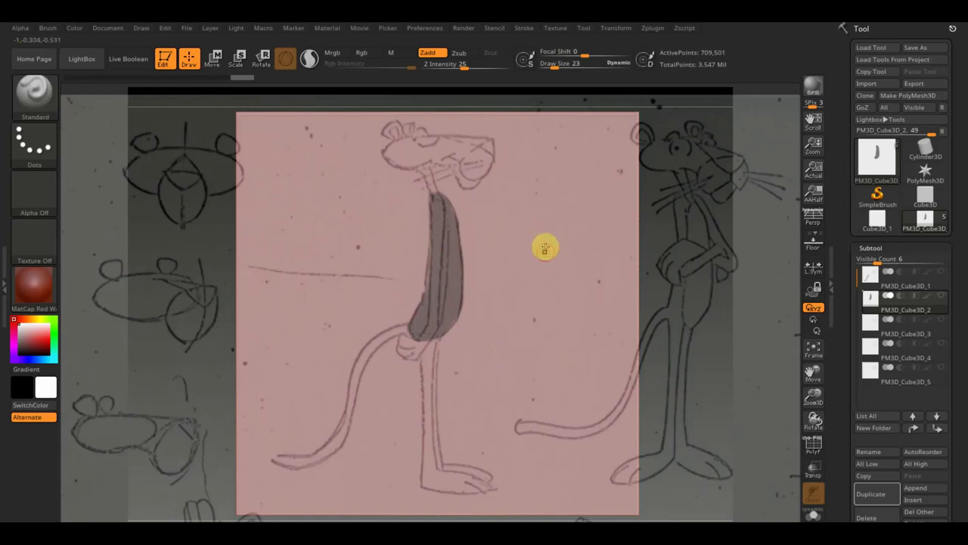
key("ctrl")
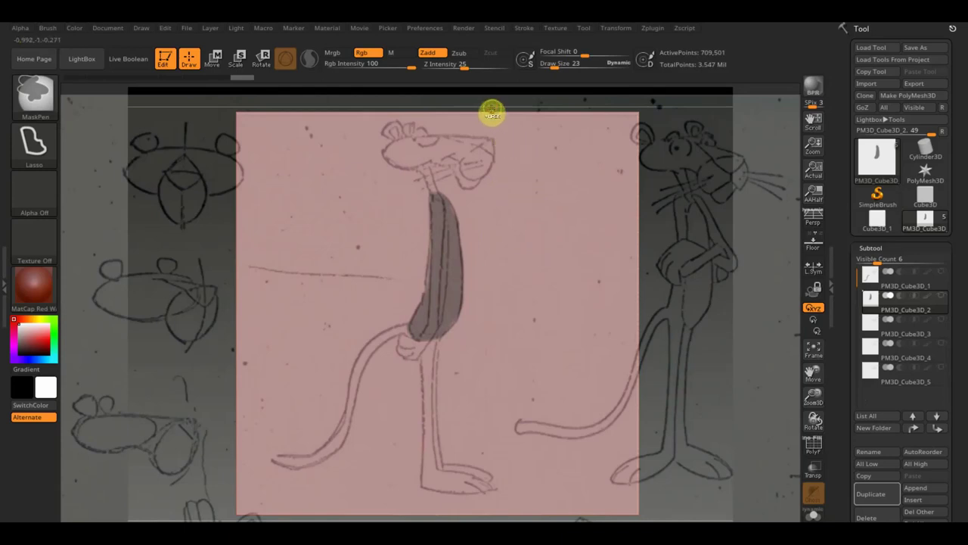
mouse_move(475, 114)
left_mouse_down("ctrl")
mouse_move(434, 189)
mouse_move(450, 201)
left_mouse_up("ctrl")
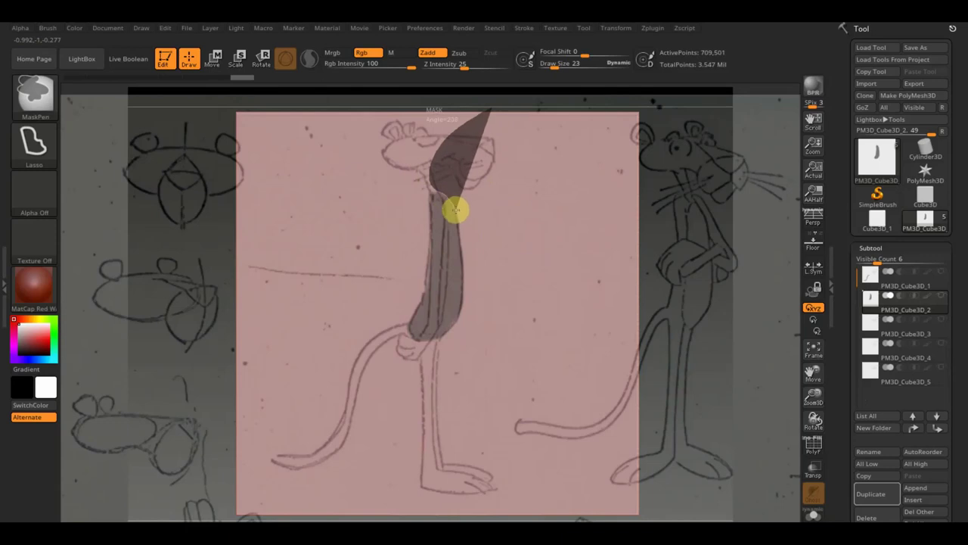
mouse_move(462, 242)
left_mouse_down("ctrl")
mouse_move(461, 343)
mouse_move(449, 352)
mouse_move(527, 350)
mouse_move(534, 260)
mouse_move(460, 324)
mouse_move(458, 300)
mouse_move(546, 297)
left_mouse_up("ctrl")
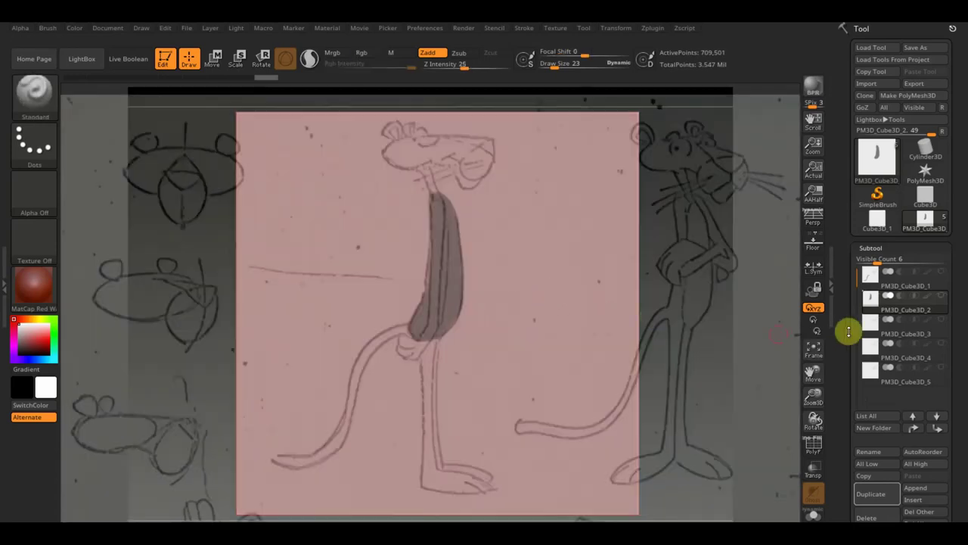
mouse_move(908, 306)
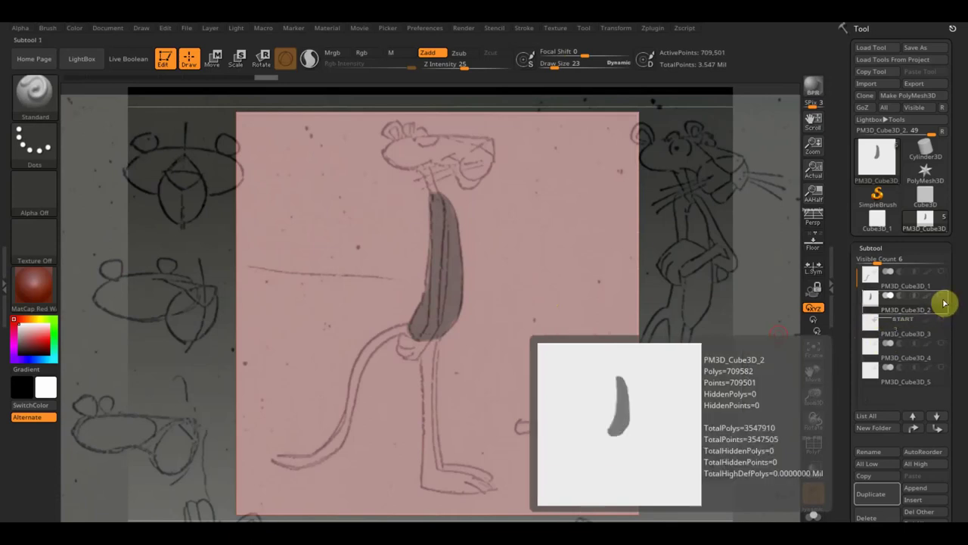
On PM3D_Cube3D_3, mask a short FreeHand neck stroke under the head at draw size 10
left_click(889, 333)
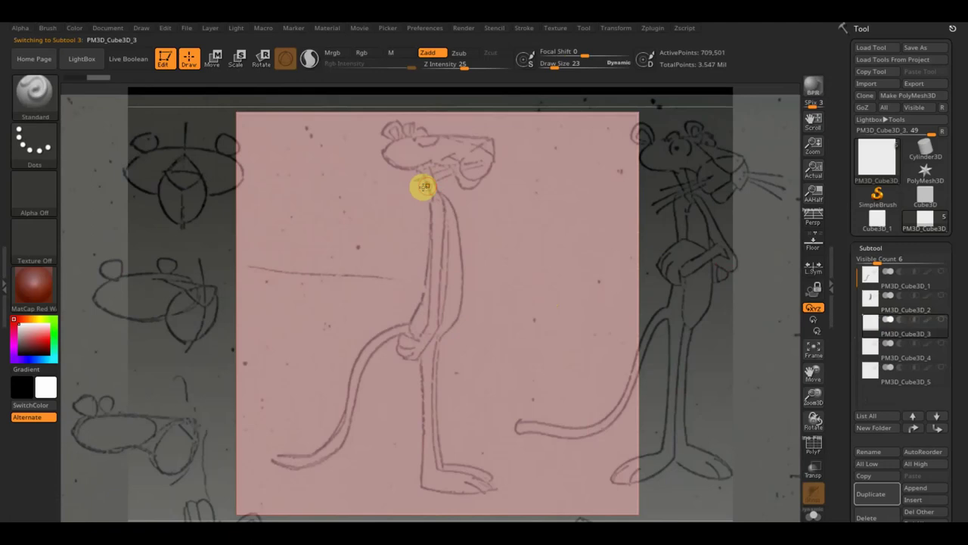
key("ctrl")
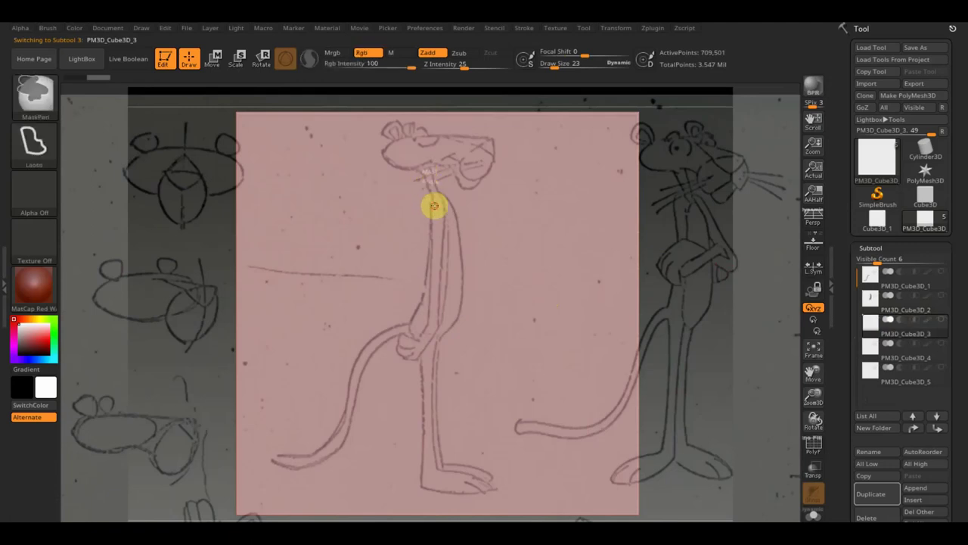
key("ctrl")
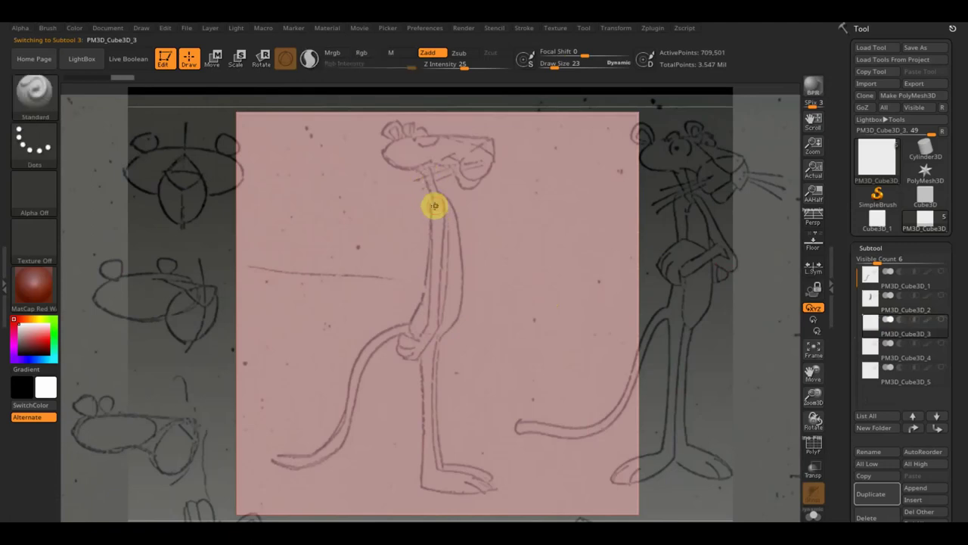
left_click(38, 149)
left_click(184, 157)
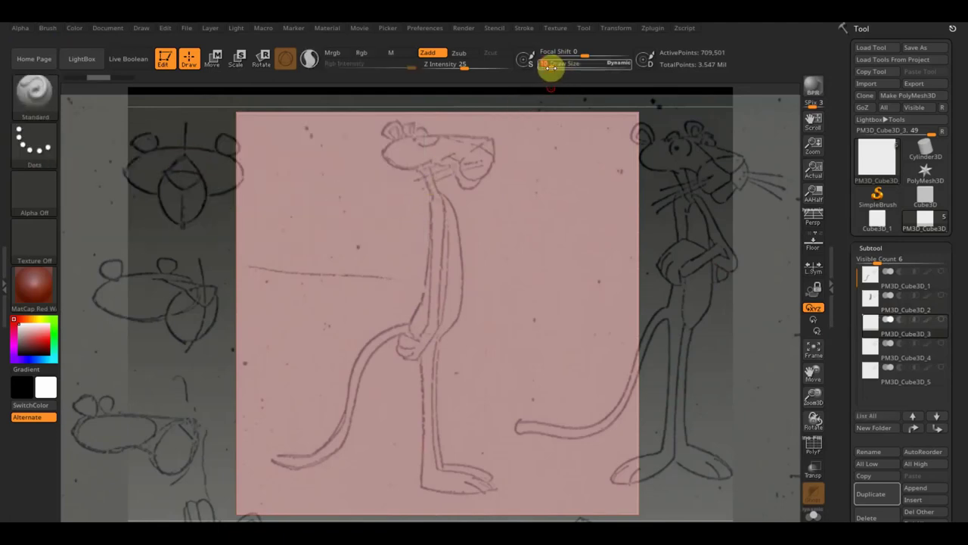
key("ctrl")
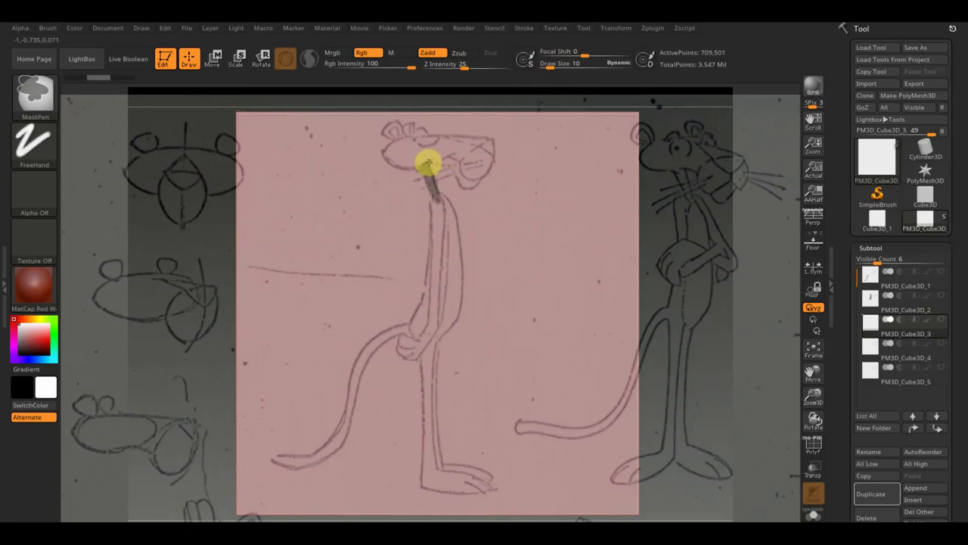
left_click_drag(427, 172, 430, 184)
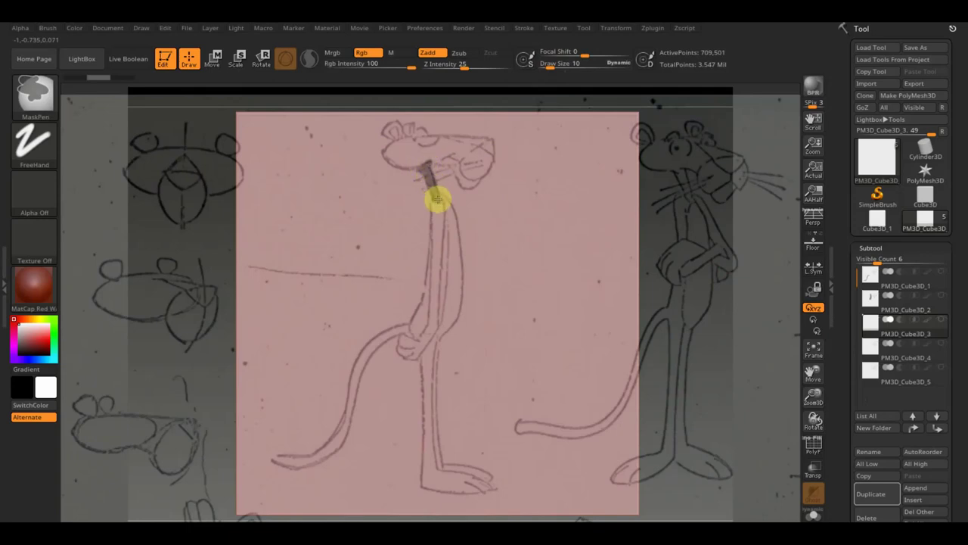
left_click_drag(438, 194, 435, 193, "ctrl")
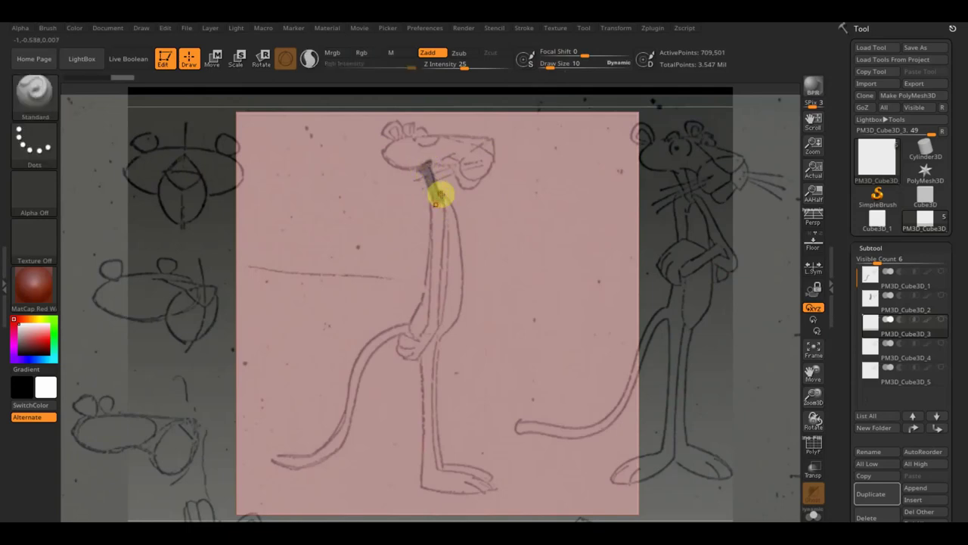
On PM3D_Cube3D_4, mask down the standing leg to the foot with FreeHand MaskPen size 19
left_click(887, 363)
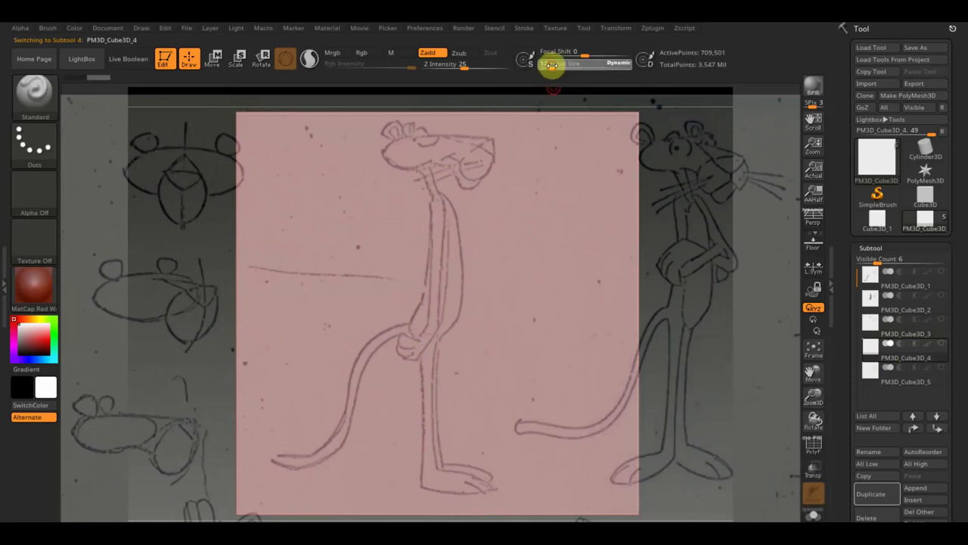
key("ctrl")
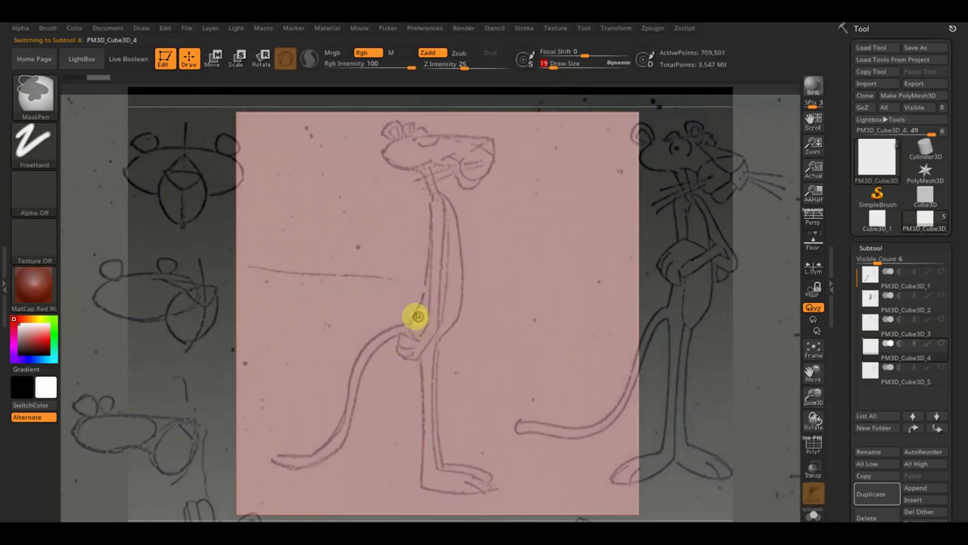
mouse_move(416, 330)
left_mouse_down("ctrl")
mouse_move(424, 460)
mouse_move(434, 480)
mouse_move(477, 487)
mouse_move(431, 475)
mouse_move(449, 484)
mouse_move(426, 451)
mouse_move(421, 318)
mouse_move(419, 363)
mouse_move(404, 373)
mouse_move(395, 364)
mouse_move(411, 400)
mouse_move(411, 469)
mouse_move(411, 380)
mouse_move(471, 494)
mouse_move(519, 501)
mouse_move(514, 490)
mouse_move(464, 501)
mouse_move(468, 490)
mouse_move(452, 486)
mouse_move(447, 444)
left_mouse_up("ctrl")
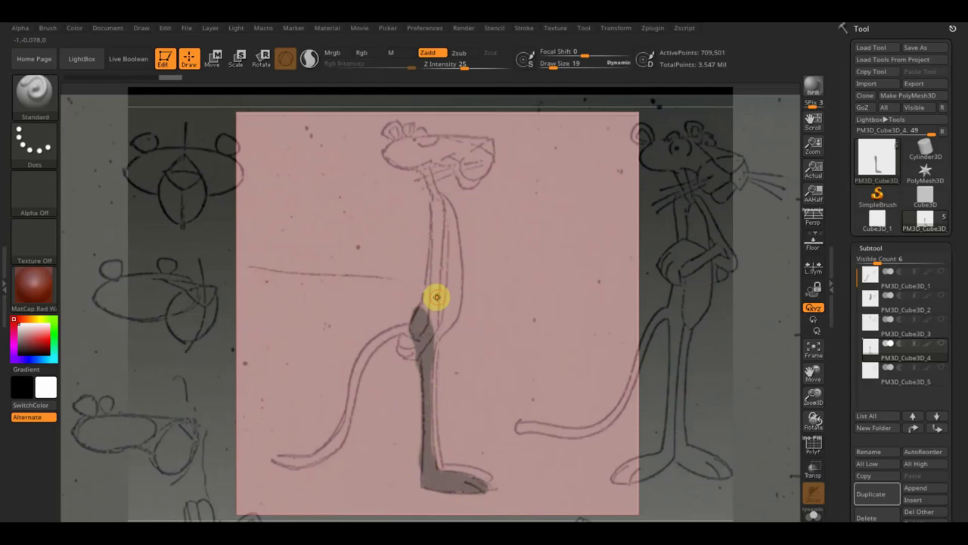
mouse_move(904, 375)
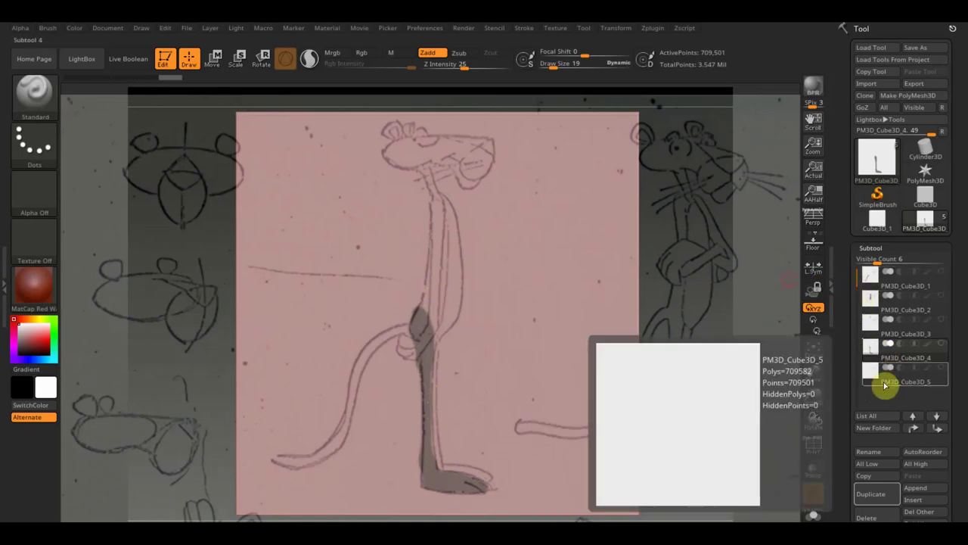
Duplicate PM3D_Cube3D_5 into PM3D_Cube3D_6 and mask a small spot atop the head
left_click(885, 385)
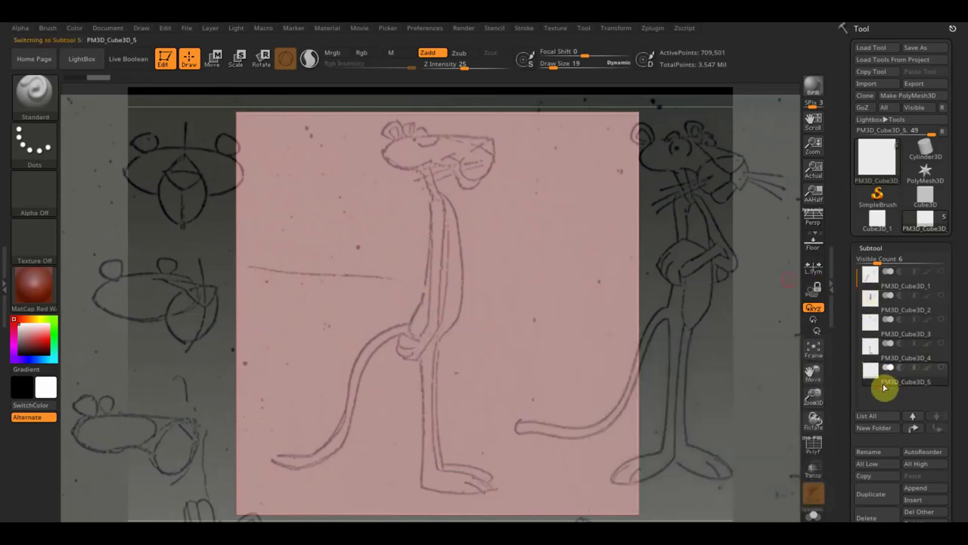
left_click(878, 496)
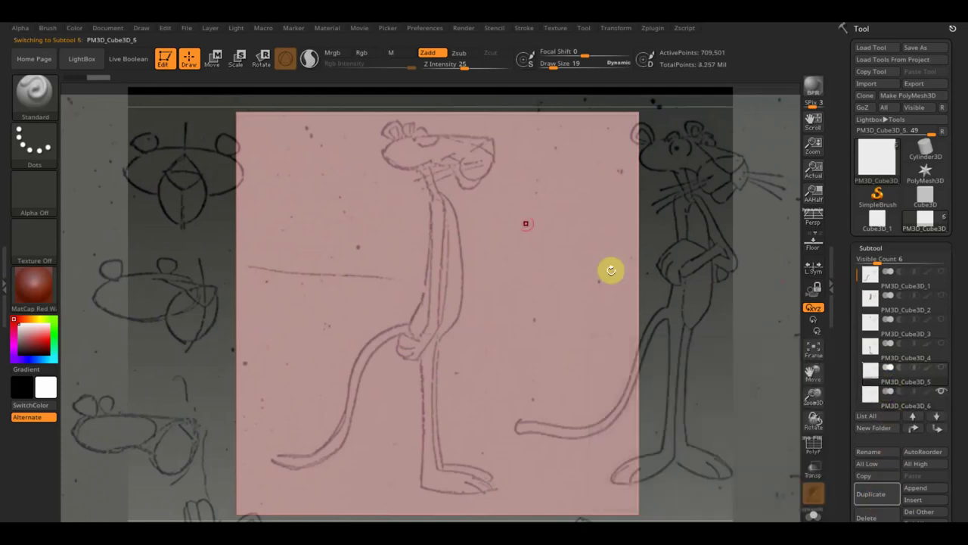
key("ctrl")
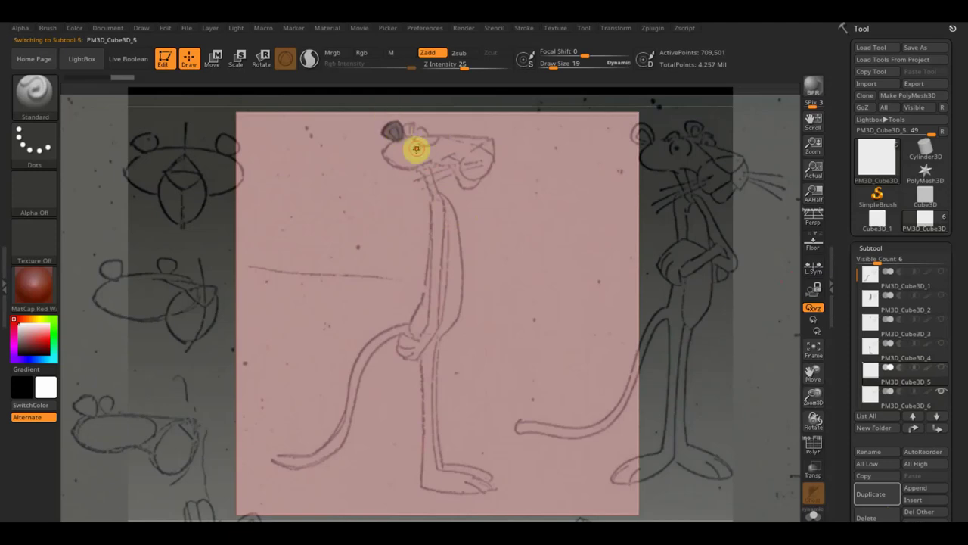
left_click(391, 130)
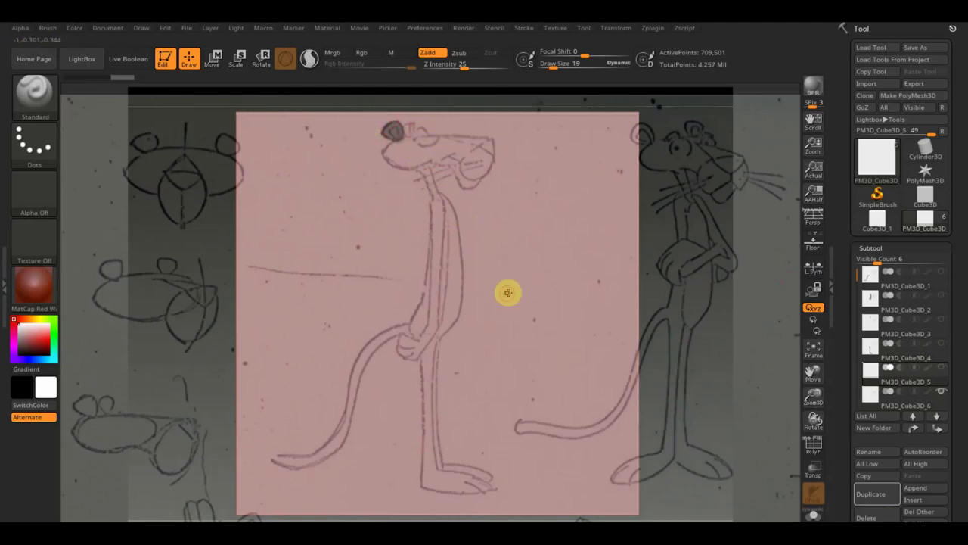
left_click(890, 405)
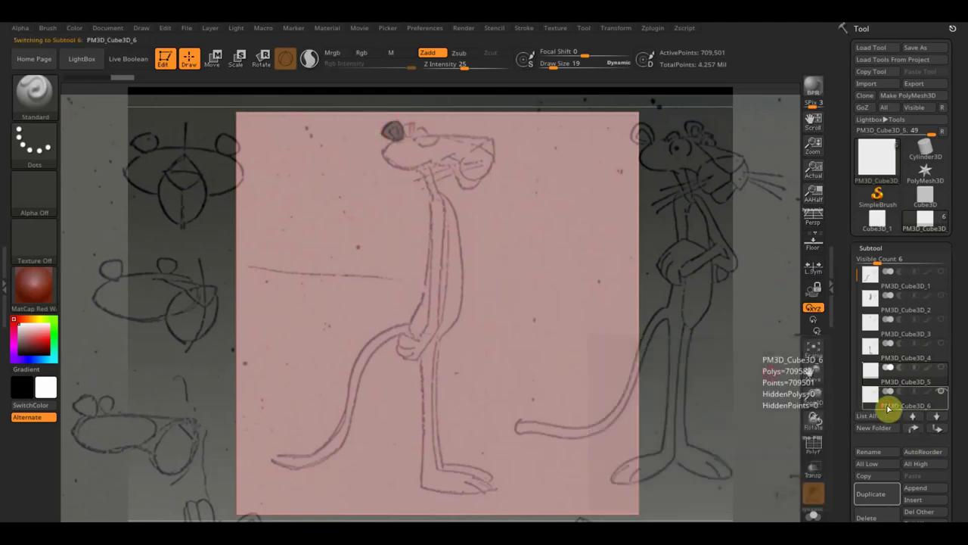
Mask the head shape across the top and toward the snout on PM3D_Cube3D_6
key("ctrl")
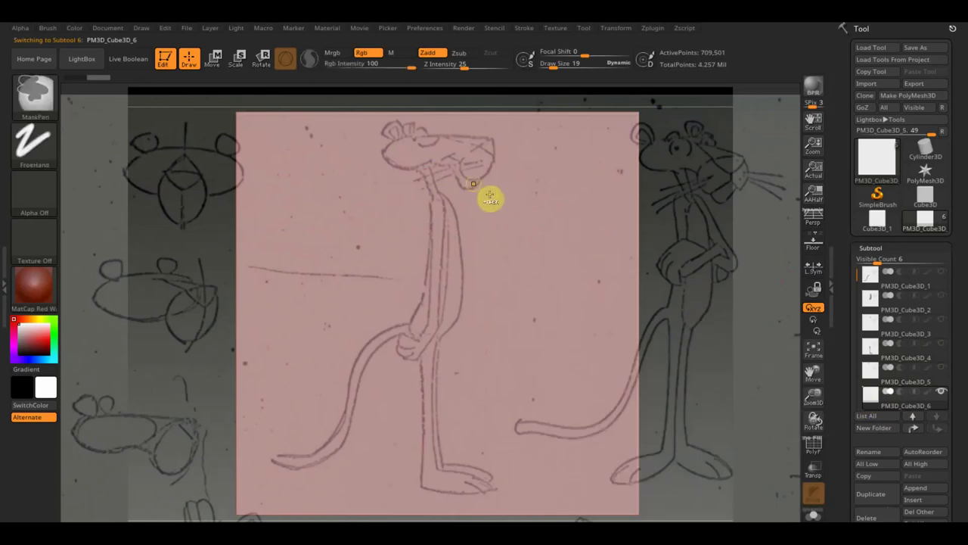
left_click(409, 143)
mouse_move(409, 160)
left_mouse_down("ctrl")
mouse_move(436, 154)
mouse_move(460, 172)
mouse_move(484, 168)
mouse_move(487, 144)
mouse_move(461, 143)
left_mouse_up("ctrl")
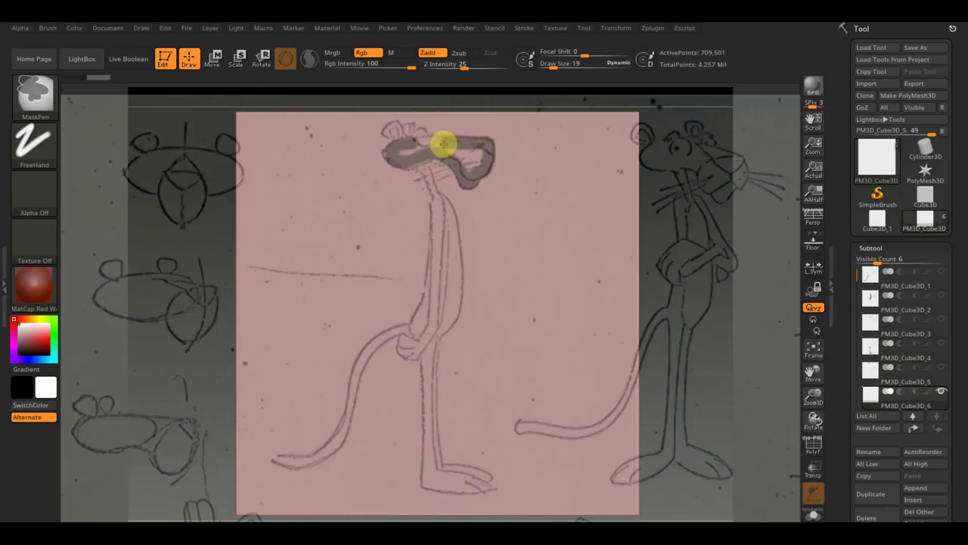
mouse_move(403, 155)
left_mouse_down("ctrl")
mouse_move(480, 153)
mouse_move(422, 163)
left_mouse_up("ctrl")
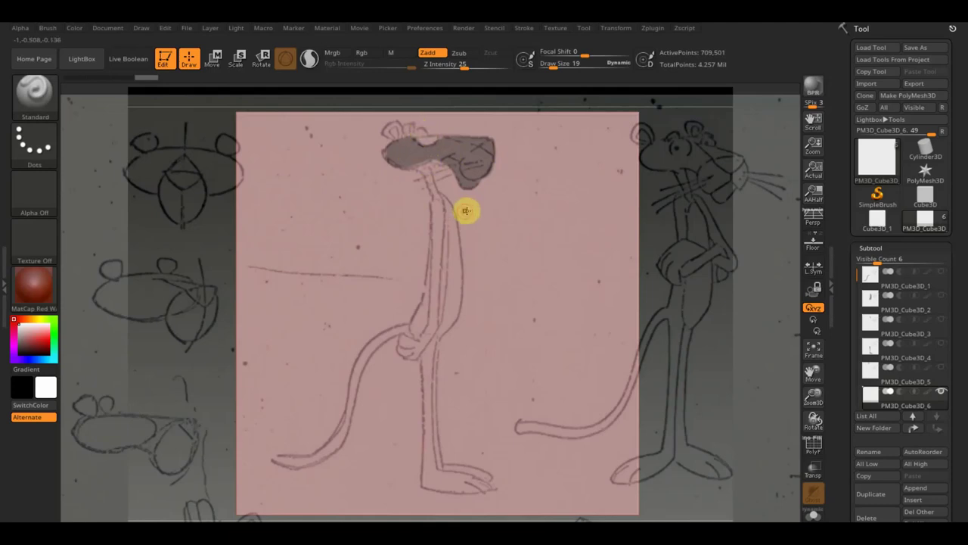
Refine the head mask outline to fit the drawing, then duplicate into PM3D_Cube3D_7
key("ctrl")
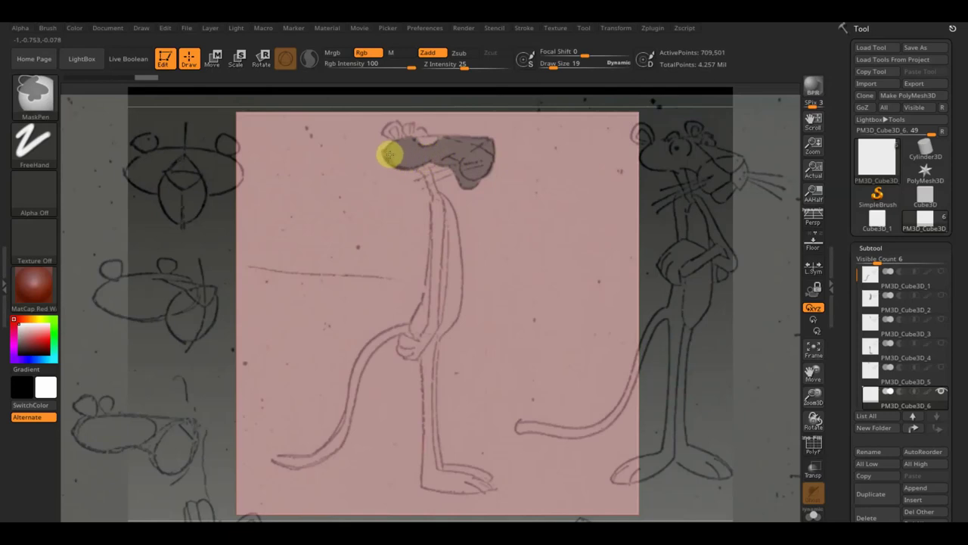
left_click_drag(393, 148, 416, 151, "ctrl")
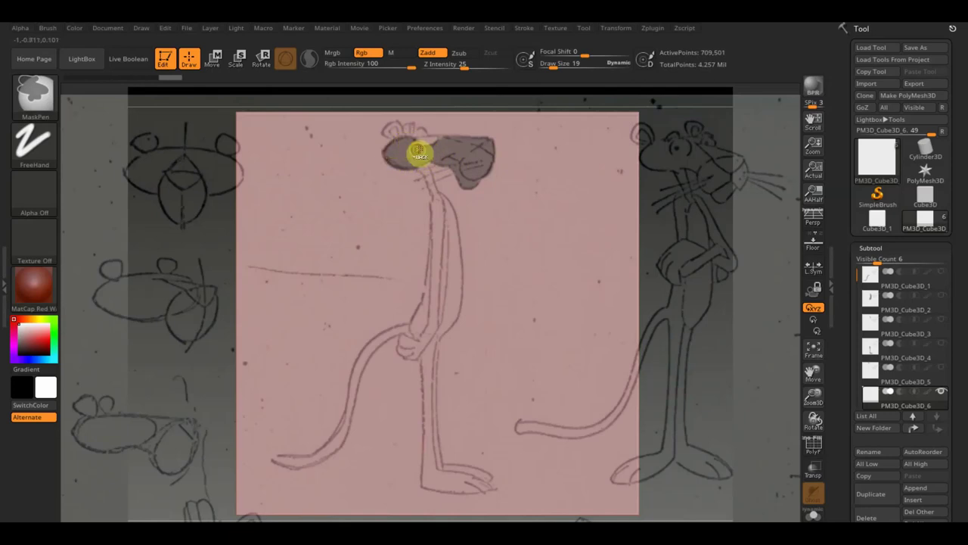
mouse_move(481, 163)
left_mouse_down()
mouse_move(454, 143)
mouse_move(421, 153)
mouse_move(443, 141)
mouse_move(417, 145)
mouse_move(439, 130)
mouse_move(422, 149)
mouse_move(452, 138)
mouse_move(460, 158)
mouse_move(446, 160)
mouse_move(449, 146)
mouse_move(466, 171)
mouse_move(495, 177)
mouse_move(478, 160)
left_mouse_up()
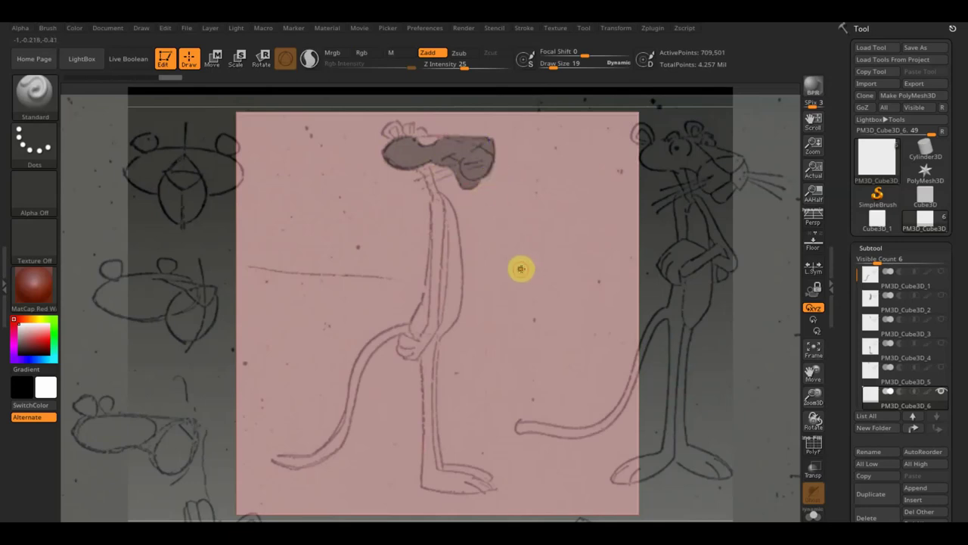
mouse_move(399, 158)
left_mouse_down()
mouse_move(410, 151)
mouse_move(447, 177)
mouse_move(447, 153)
mouse_move(409, 144)
mouse_move(452, 144)
mouse_move(433, 145)
left_mouse_up()
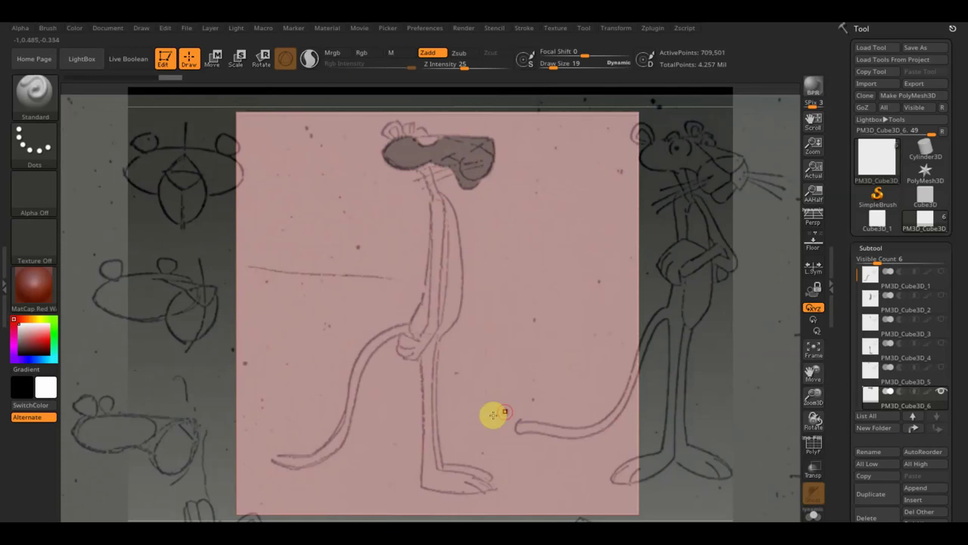
mouse_move(870, 393)
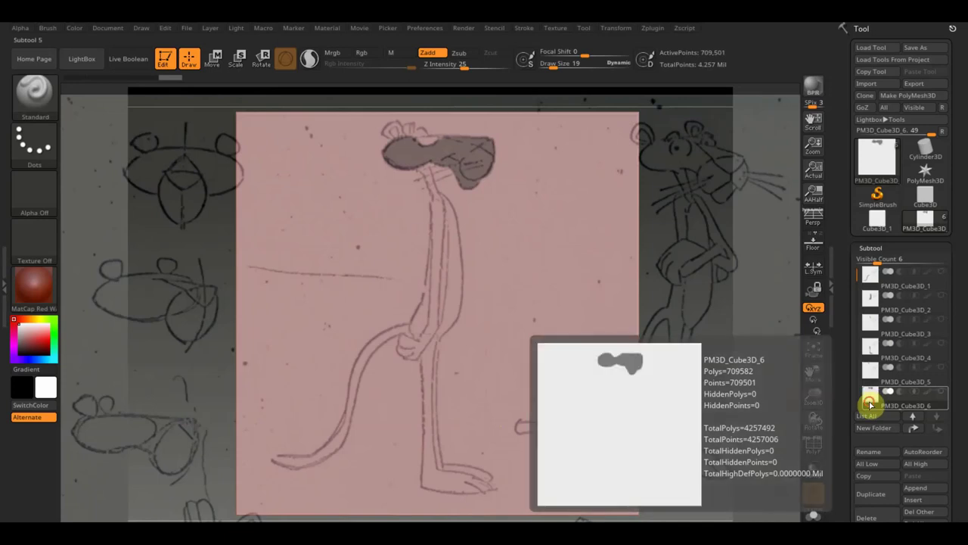
left_click(870, 493)
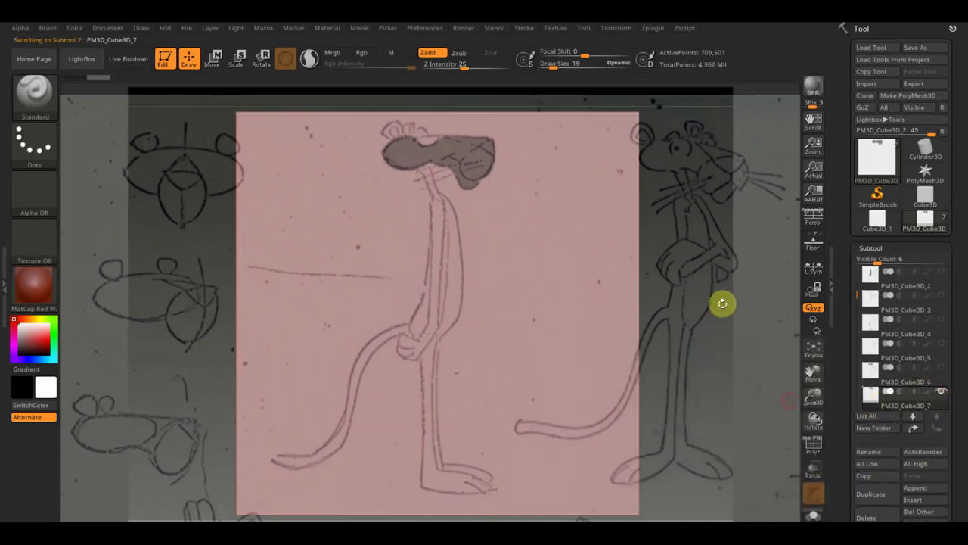
Mask the arm from shoulder to hooked hand at size 12, then hide the reference drawing
key("ctrl")
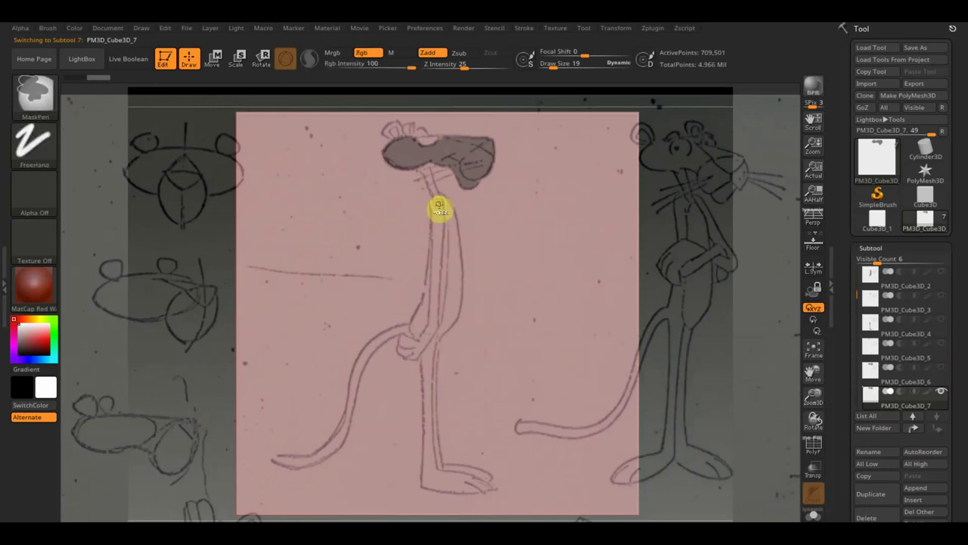
mouse_move(439, 218)
left_mouse_down("ctrl")
mouse_move(436, 313)
mouse_move(425, 337)
left_mouse_up("ctrl")
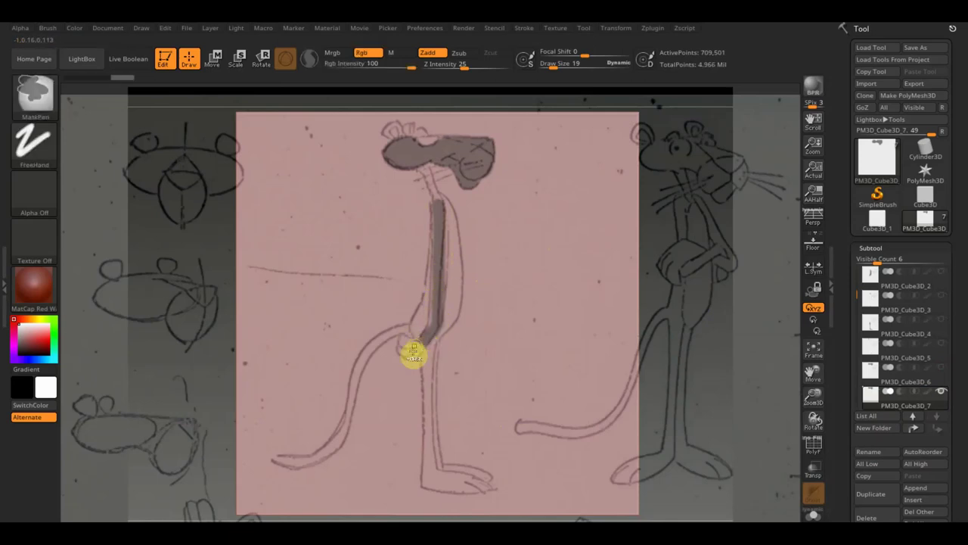
left_click_drag(556, 65, 554, 66)
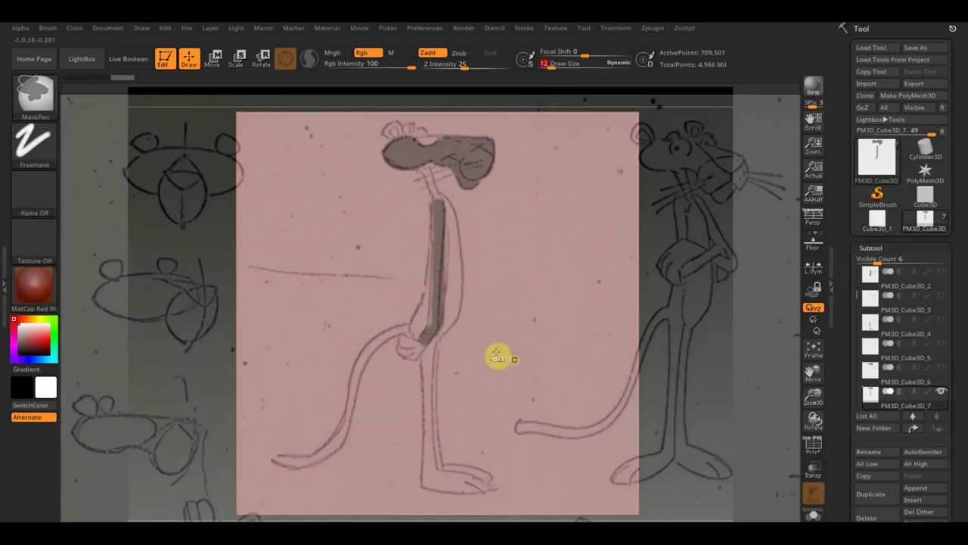
left_click_drag(699, 376, 444, 191, "ctrl")
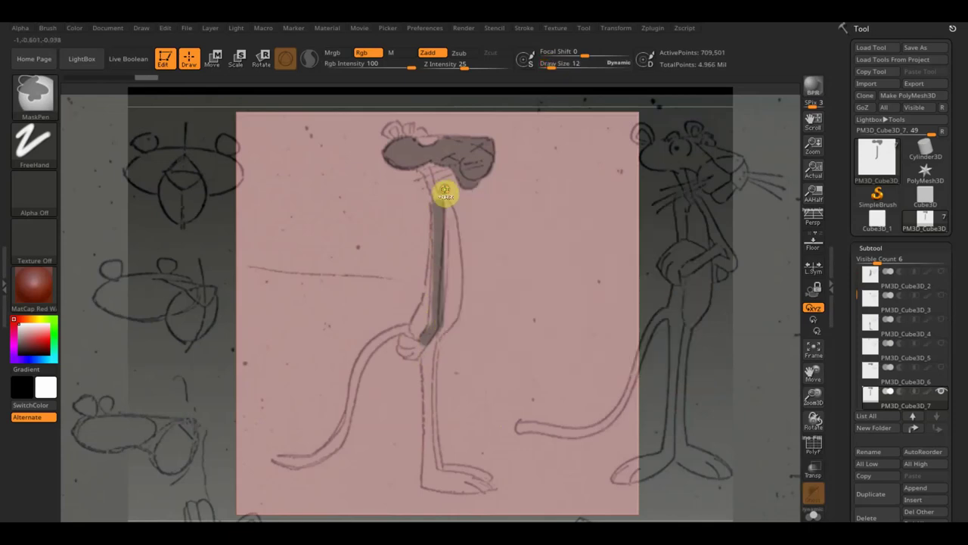
mouse_move(449, 269)
left_mouse_down("ctrl")
mouse_move(447, 342)
mouse_move(437, 333)
mouse_move(435, 211)
left_mouse_up("ctrl")
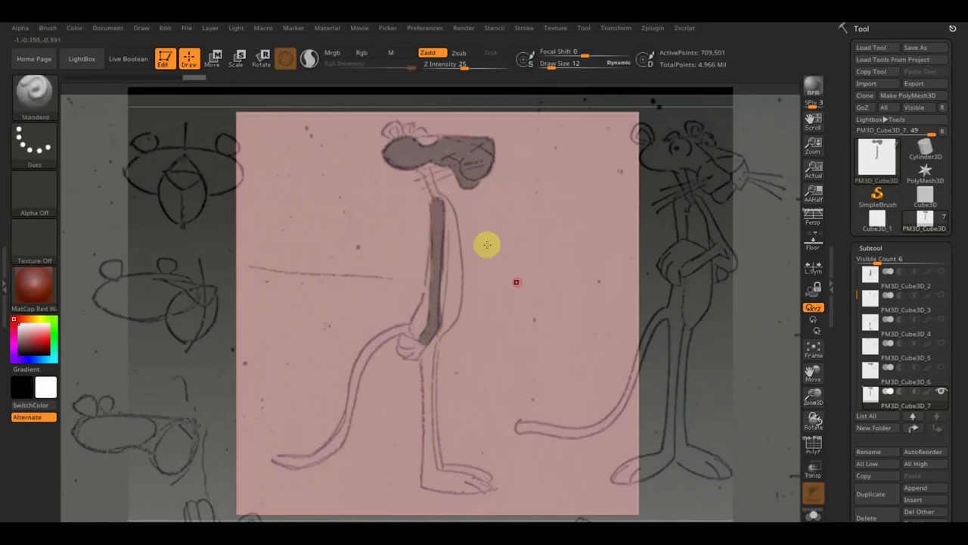
mouse_move(424, 345)
left_mouse_down("ctrl")
mouse_move(421, 356)
mouse_move(403, 342)
mouse_move(423, 355)
mouse_move(413, 349)
mouse_move(437, 339)
left_mouse_up("ctrl")
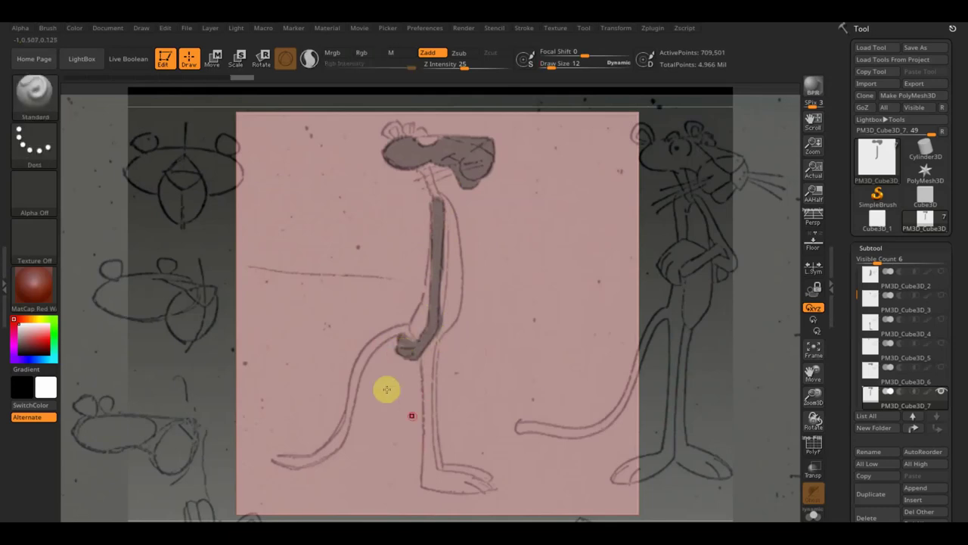
key("shift+z")
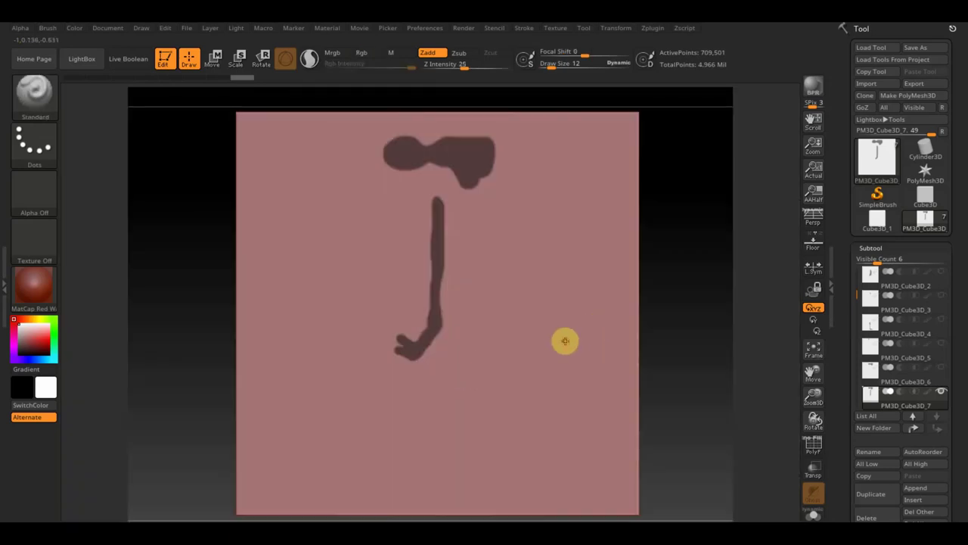
mouse_move(900, 374)
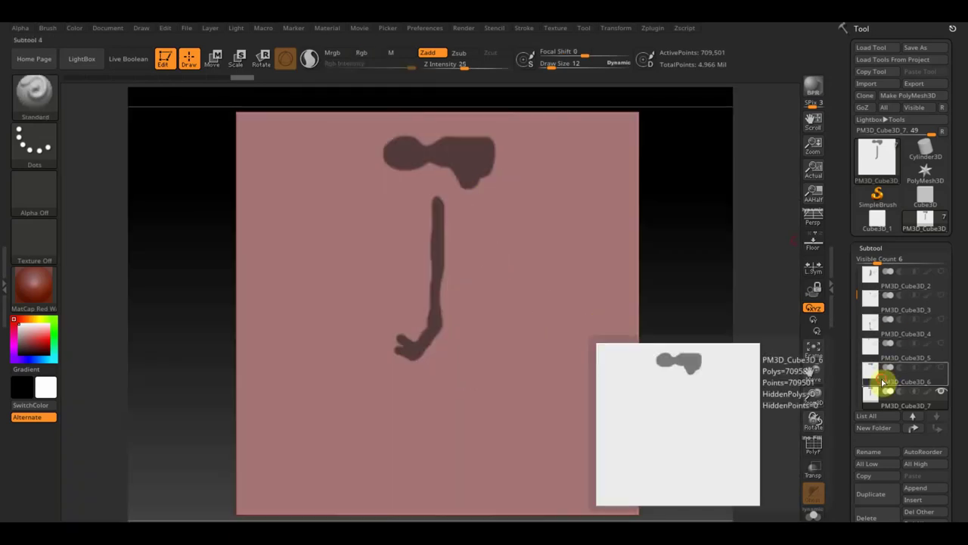
On PM3D_Cube3D_6, mask a patch, smooth its edge and invert the mask
left_click(883, 382)
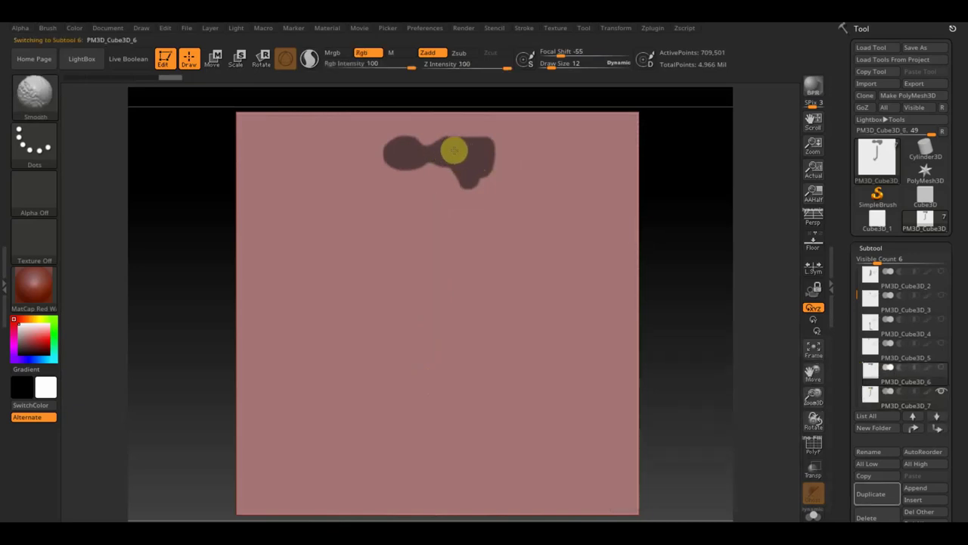
key("ctrl")
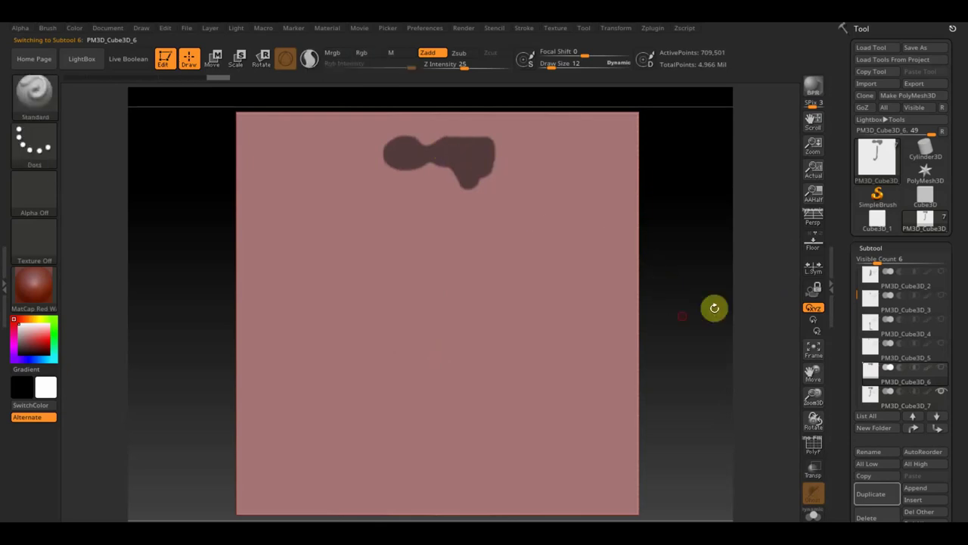
mouse_move(680, 320)
left_mouse_down()
mouse_move(661, 350)
mouse_move(639, 353)
mouse_move(640, 320)
left_mouse_up()
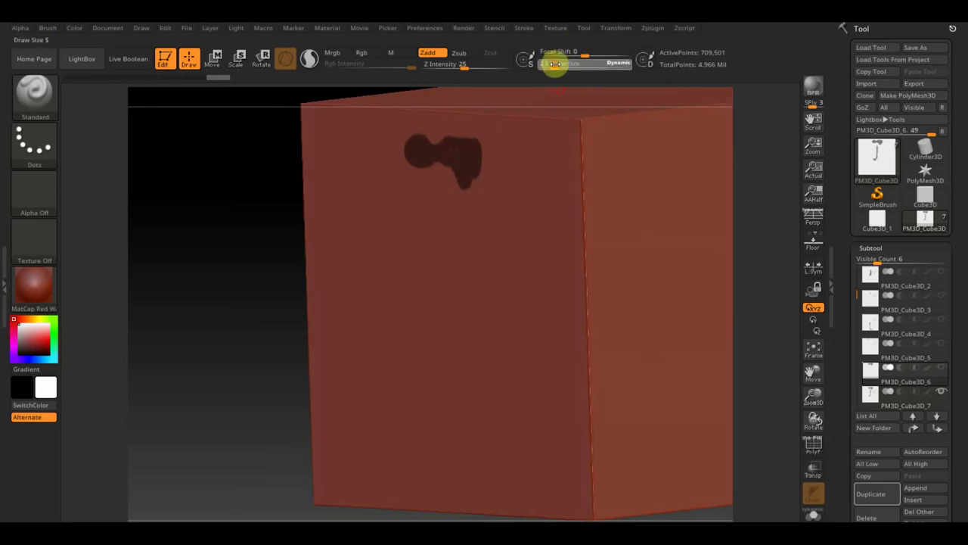
mouse_move(478, 156)
left_mouse_down("shift")
mouse_move(451, 156)
mouse_move(461, 152)
left_mouse_up("shift")
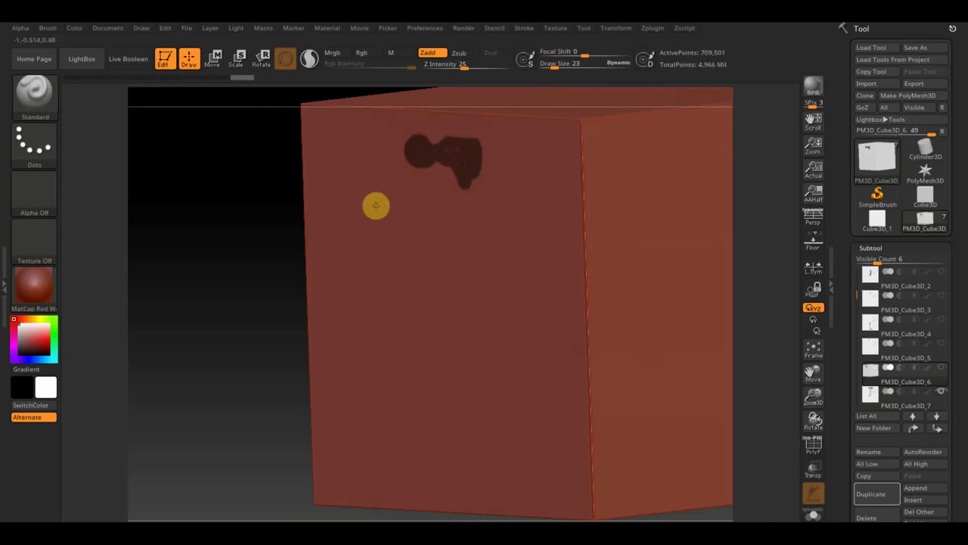
left_click(216, 57)
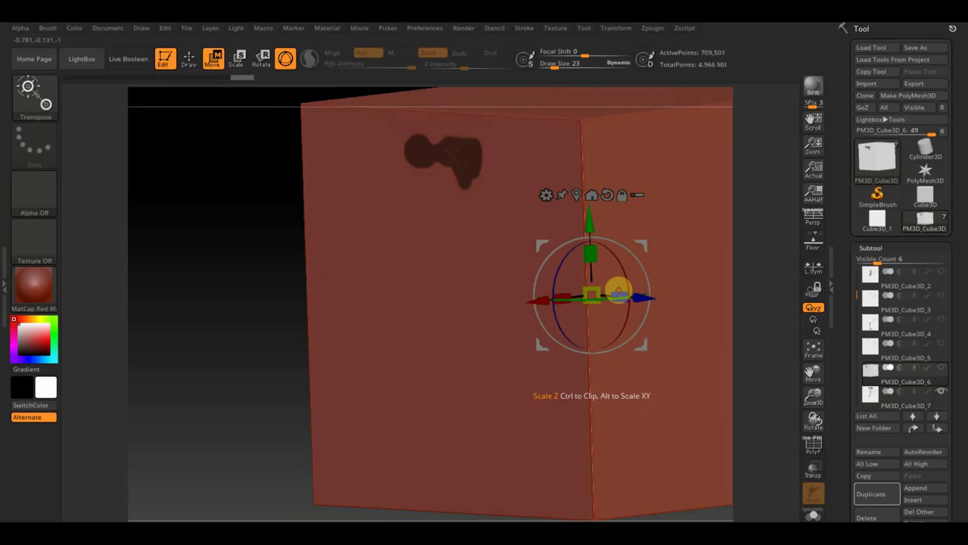
key("ctrl+i")
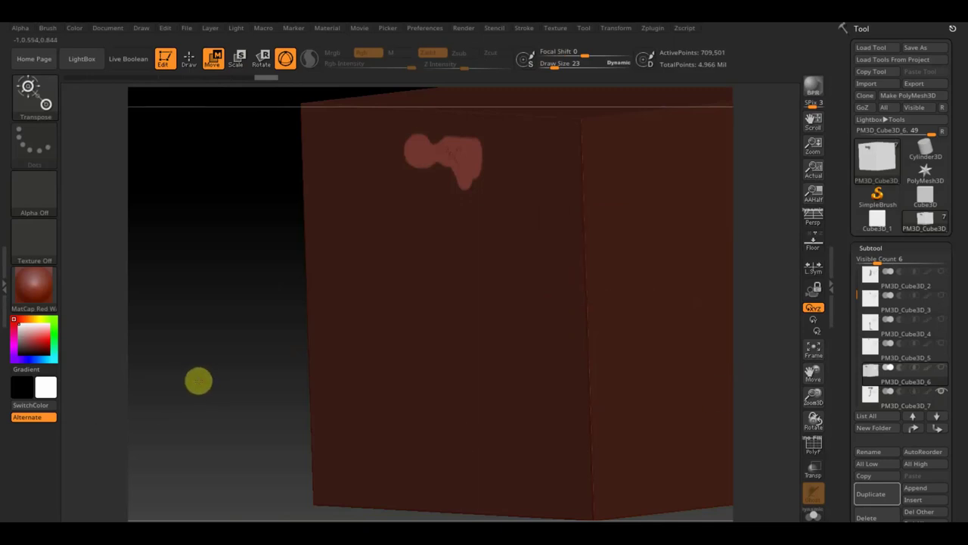
Slide the unmasked patch left along X, then undo back to an earlier state
left_click_drag(197, 381, 179, 372)
left_click_drag(519, 300, 493, 305)
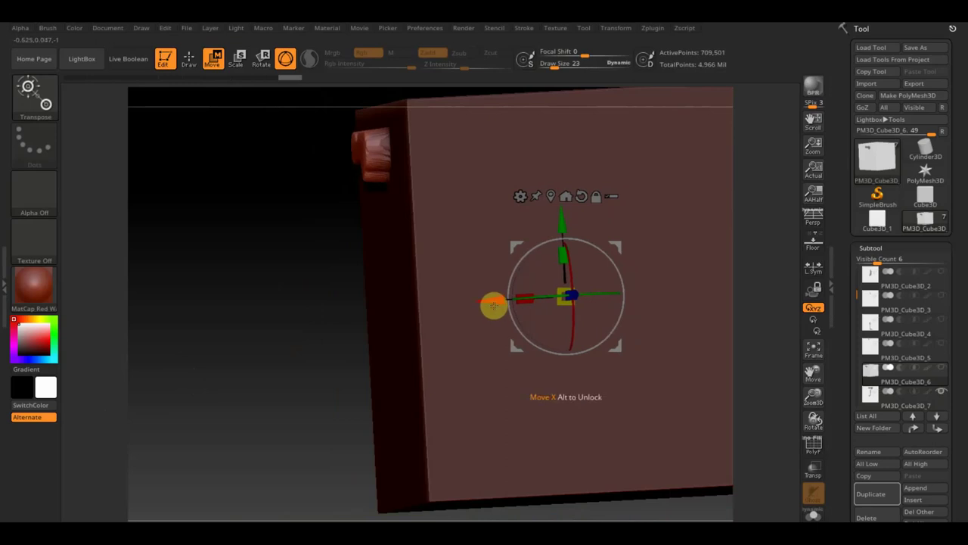
left_click(290, 294, "ctrl")
mouse_move(248, 243)
left_mouse_down("ctrl")
mouse_move(304, 349)
mouse_move(326, 330)
left_mouse_up("ctrl")
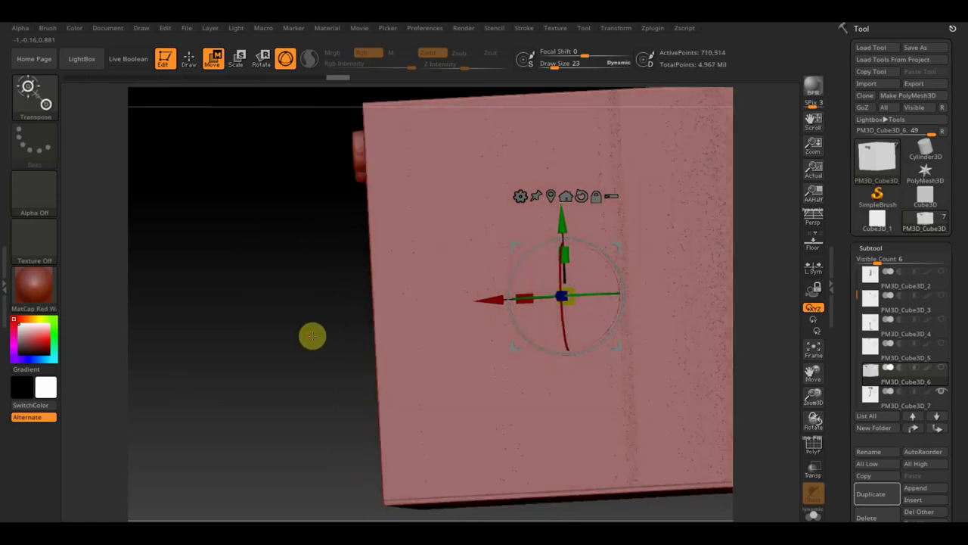
key("ctrl+z")
left_click(188, 57)
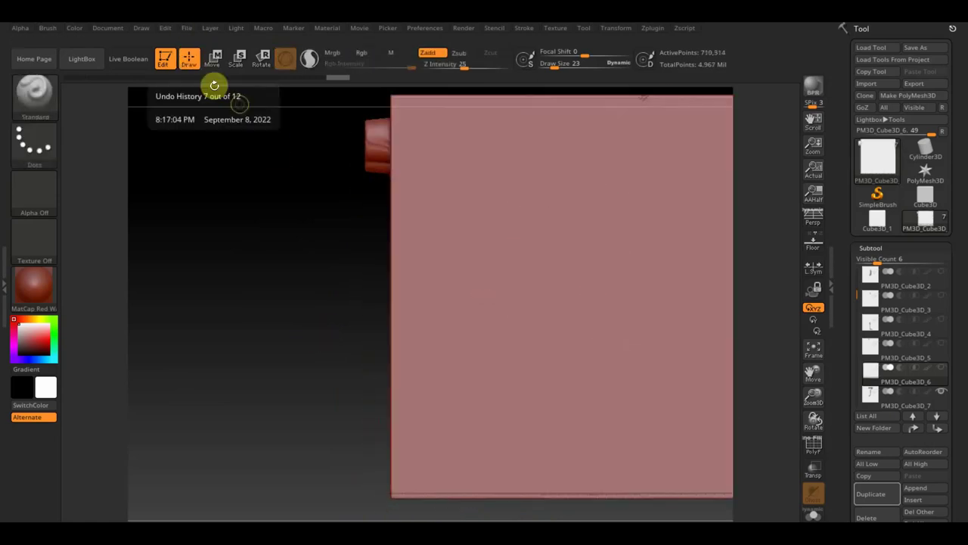
Mask a rectangle along the box's left edge and hide all but a small part
left_click_drag(293, 94, 383, 208, "ctrl")
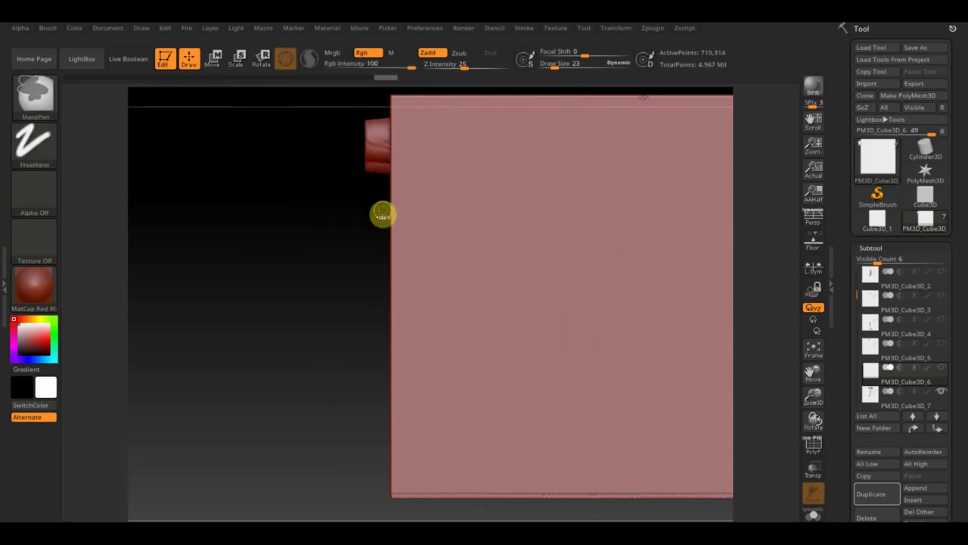
left_click(369, 148, "ctrl+shift")
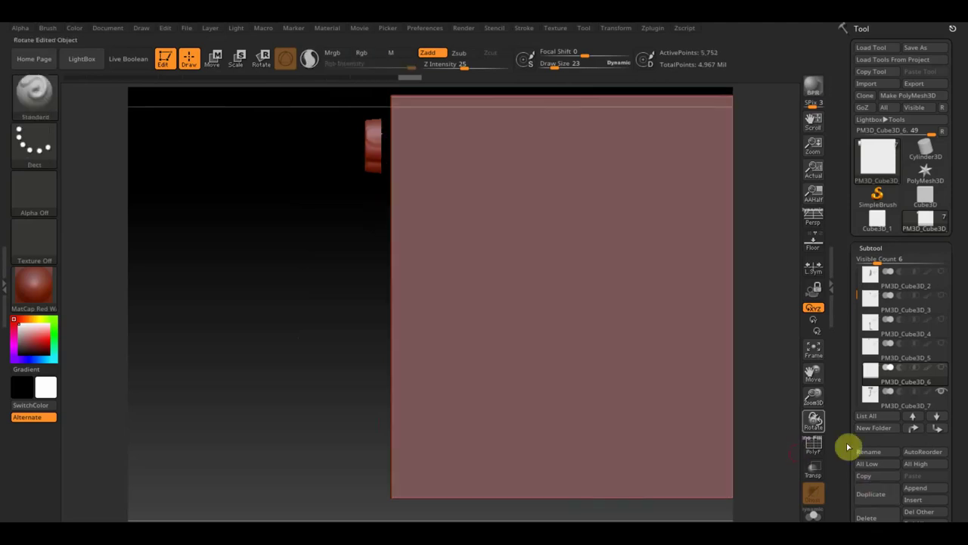
left_click_drag(962, 513, 961, 449)
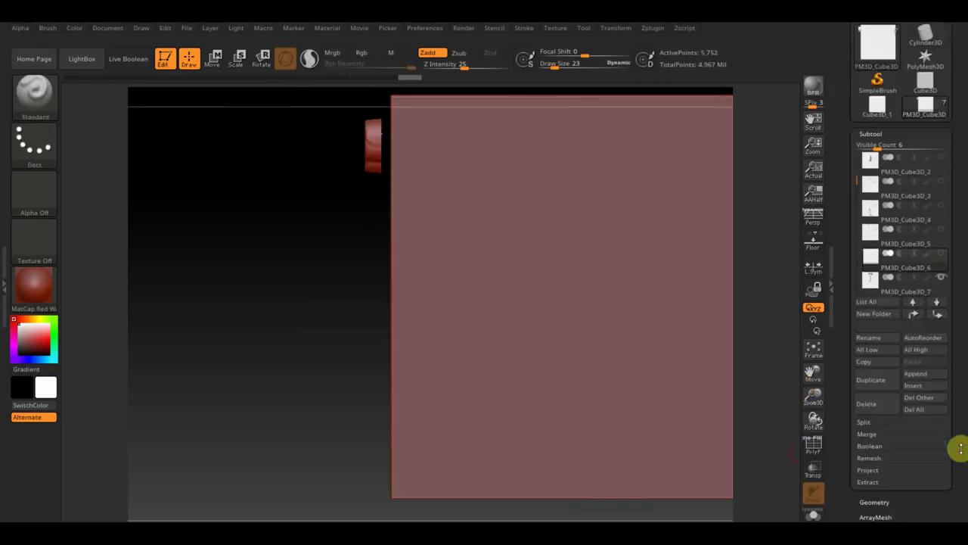
Open Geometry > Modify Topology, then make PM3D_Cube3D_7 the active subtool
left_click(878, 501)
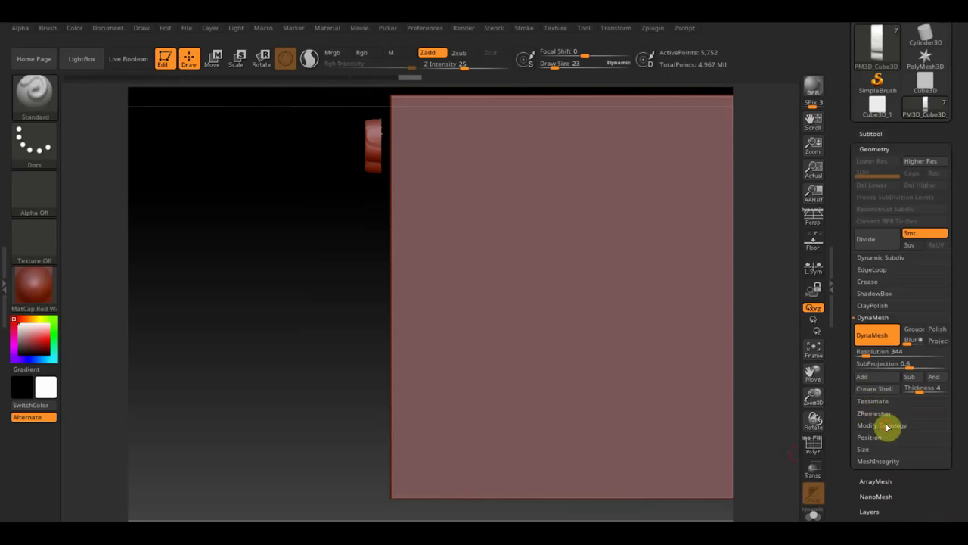
left_click(887, 428)
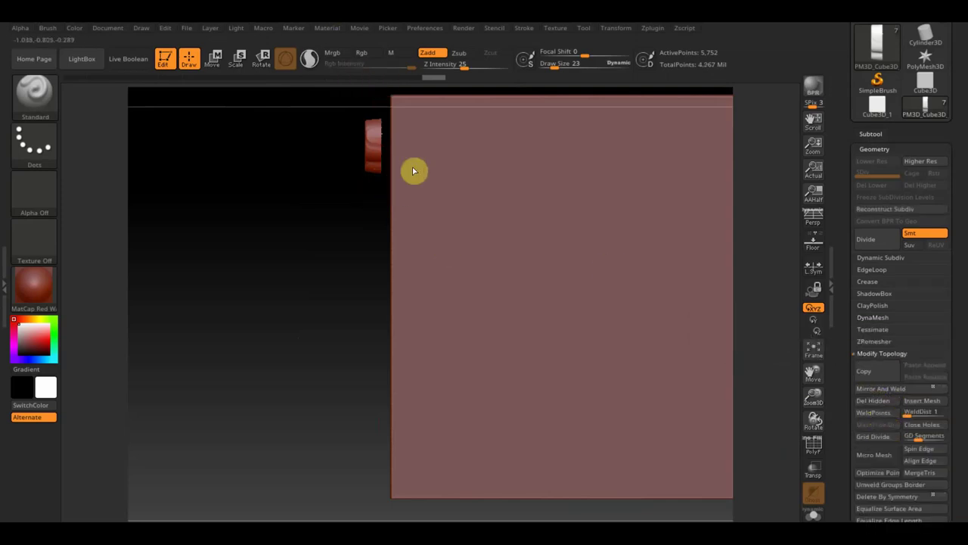
left_click(871, 133)
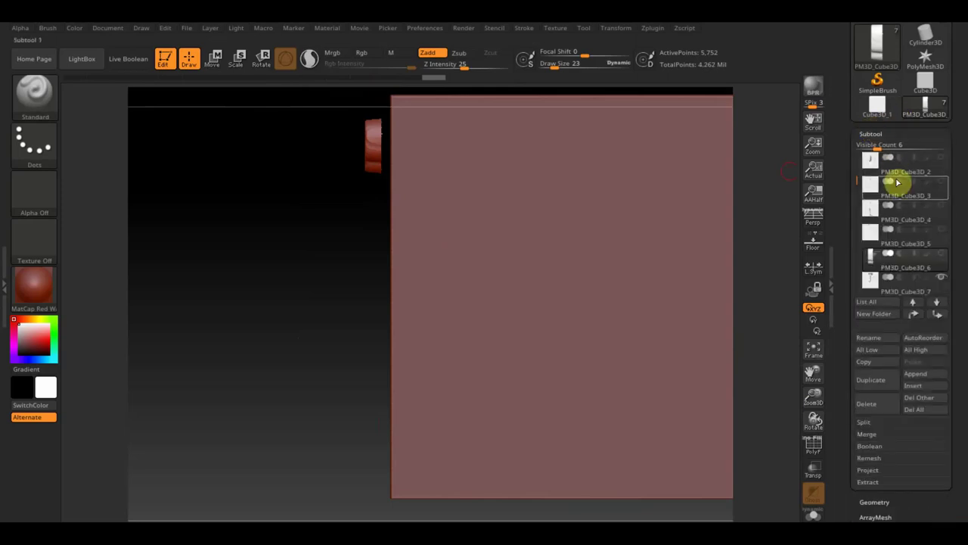
left_click(893, 284)
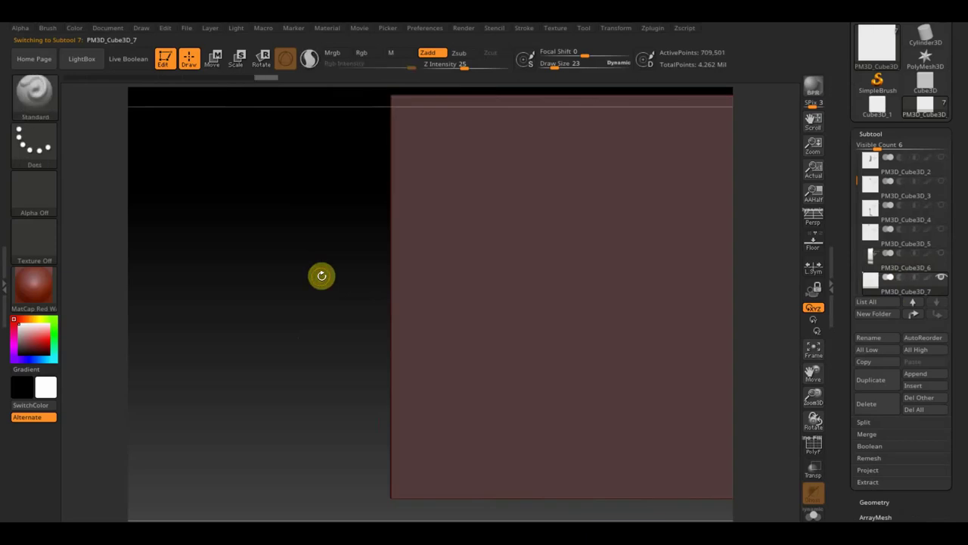
Slide the plane left along X and mask a rectangle over its left edge
left_click(211, 58)
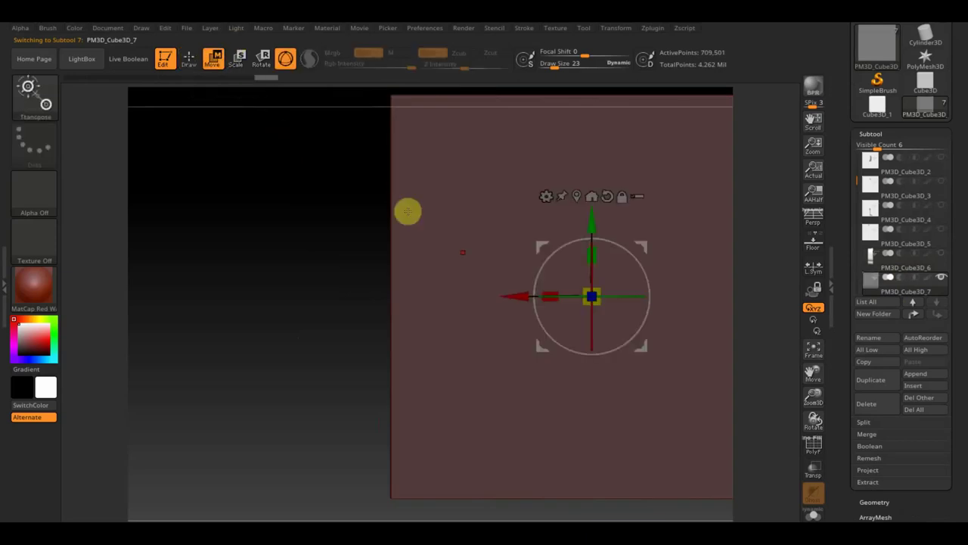
left_click_drag(514, 295, 497, 301)
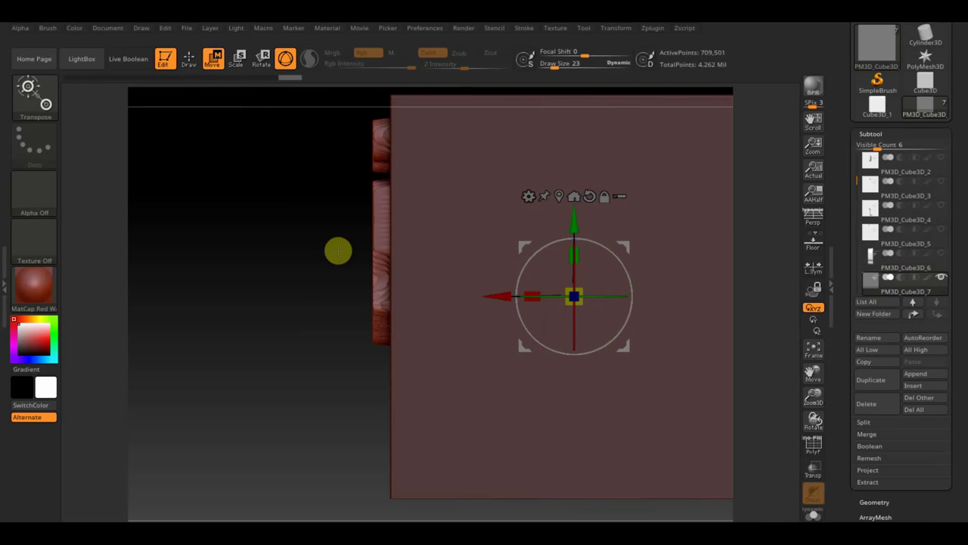
left_click(191, 60)
left_click_drag(204, 191, 258, 310, "ctrl")
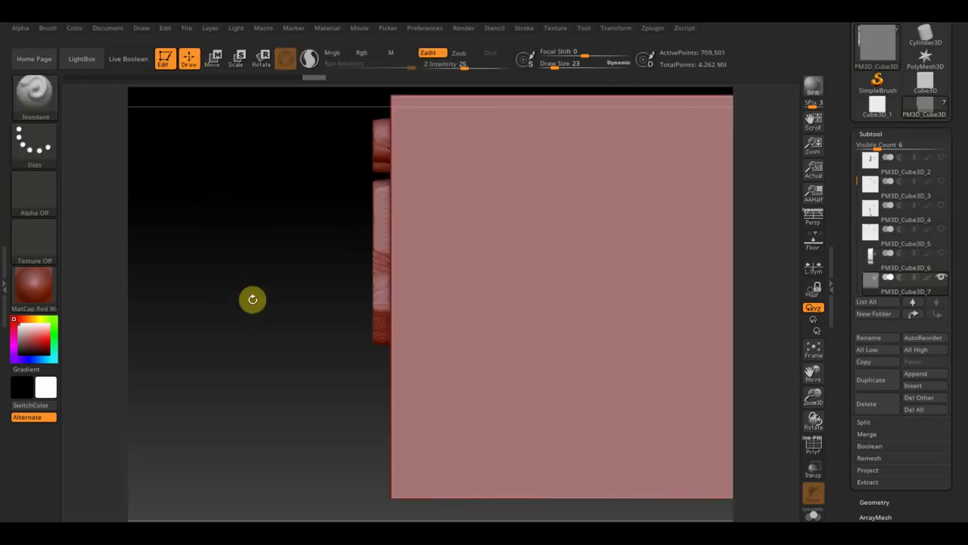
left_click_drag(223, 222, 275, 366, "ctrl")
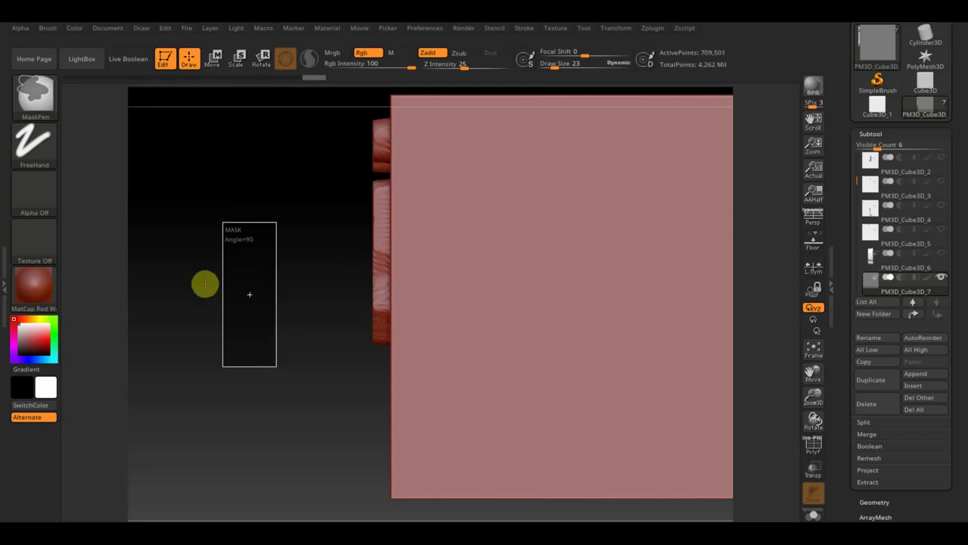
left_click_drag(281, 98, 385, 371, "ctrl")
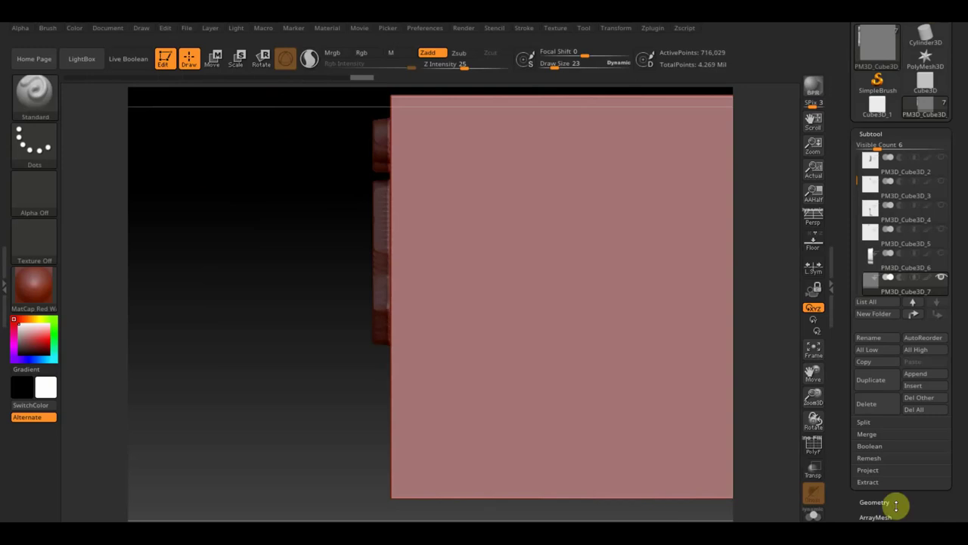
Hide all but a thin vertical strip of PM3D_Cube3D_7 and delete the hidden mesh
left_click(883, 502)
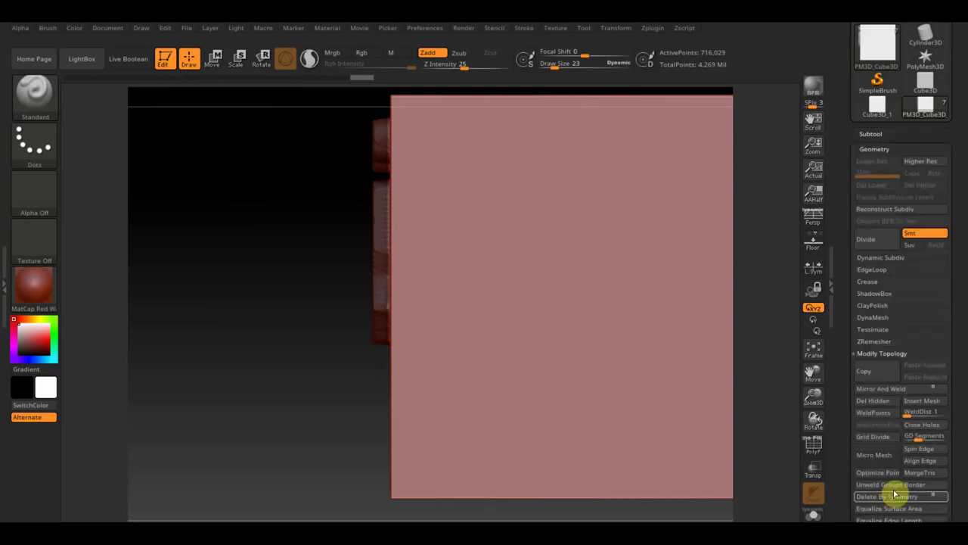
left_click(874, 317)
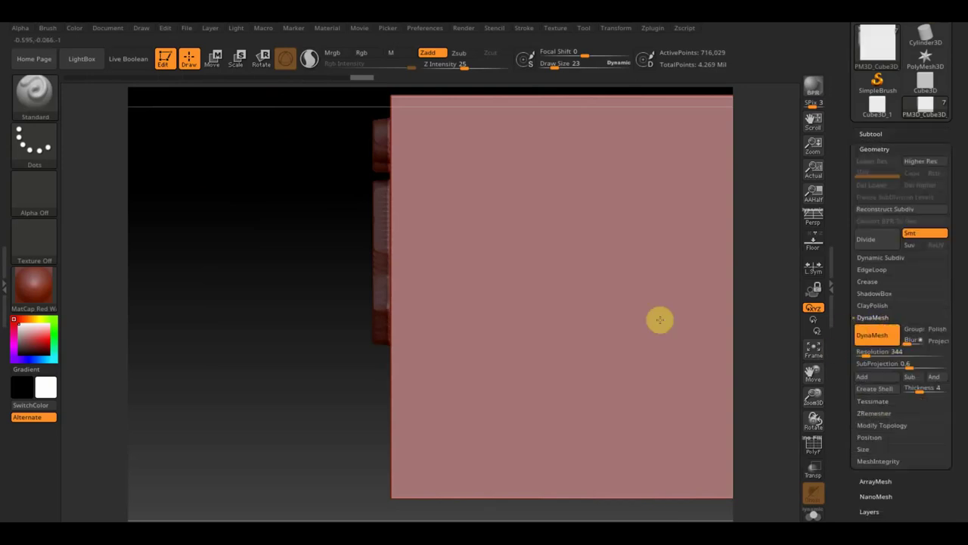
key("ctrl")
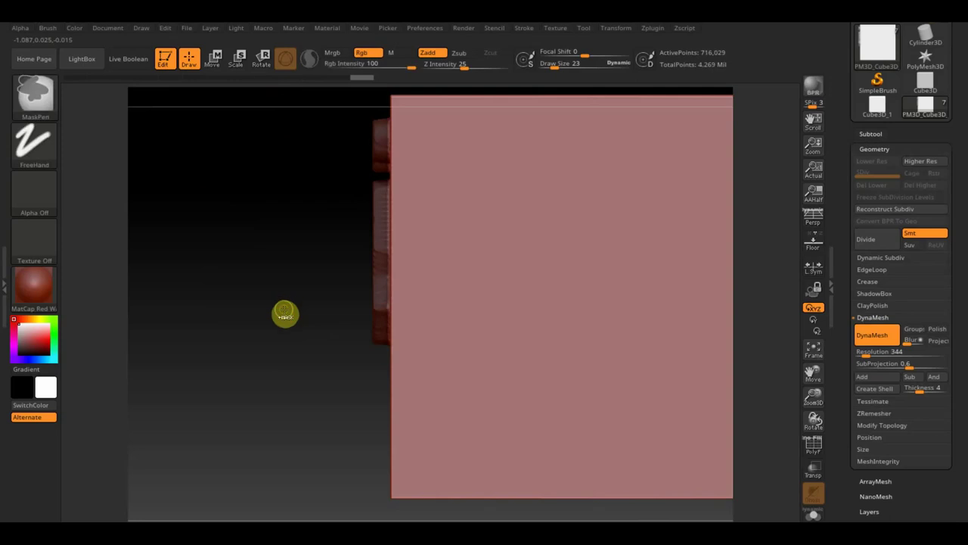
left_click_drag(285, 313, 283, 307, "ctrl")
key("ctrl+shift")
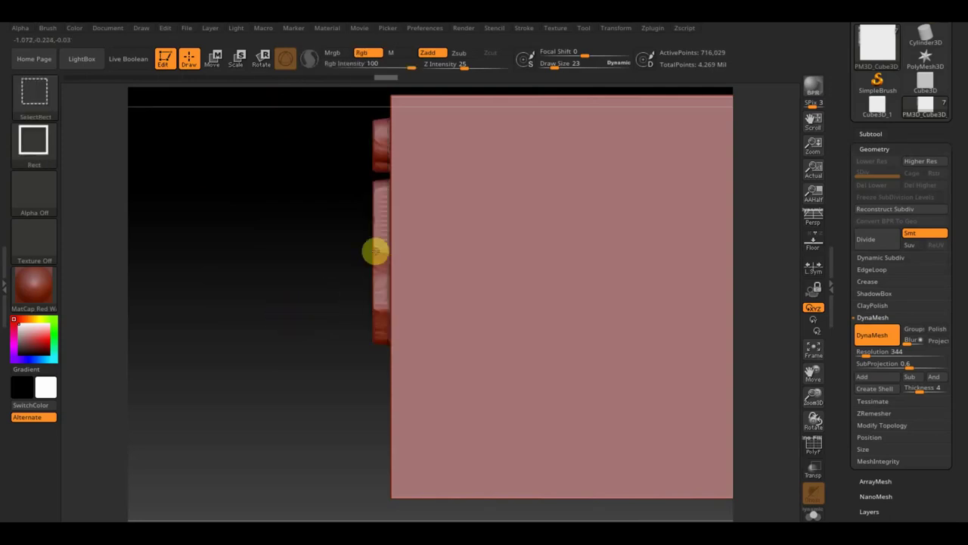
left_click_drag(376, 251, 374, 251, "ctrl+shift")
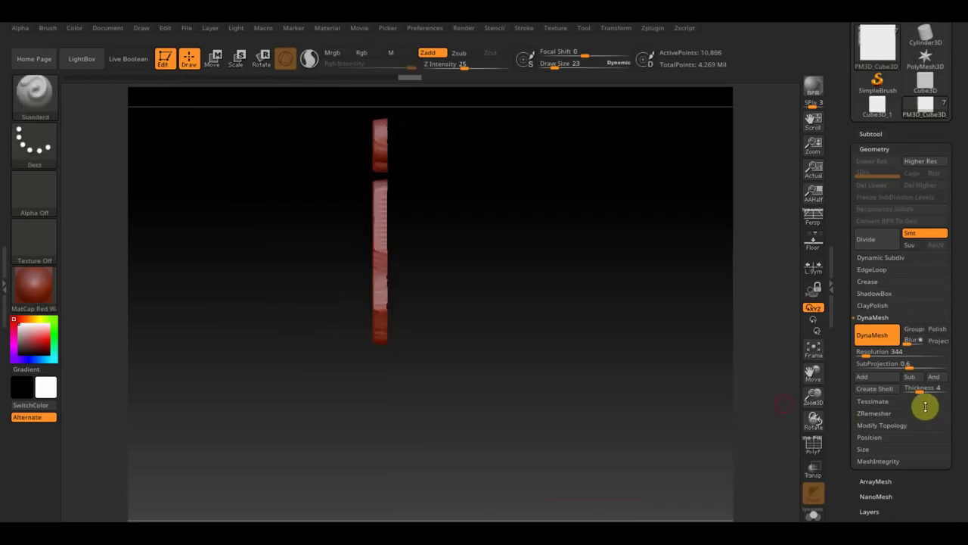
left_click(892, 426)
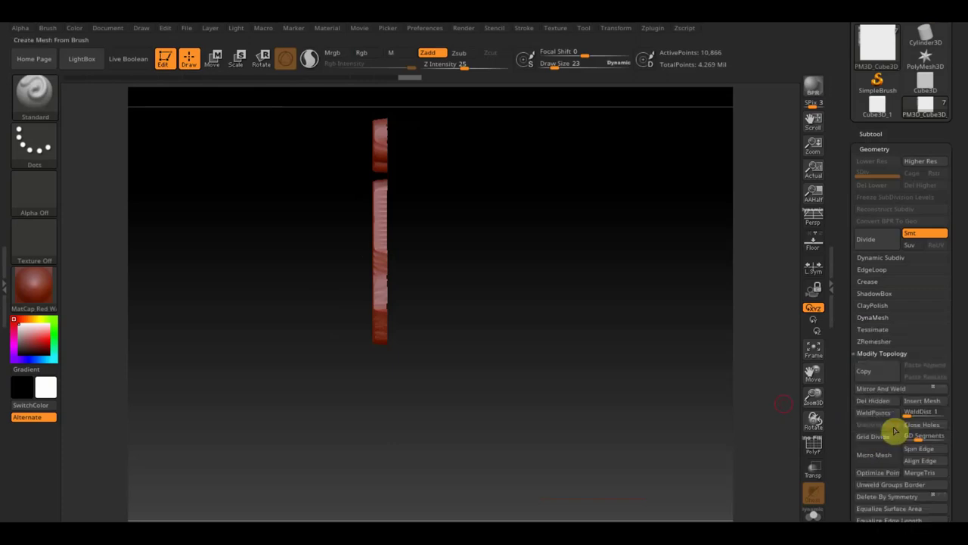
left_click(882, 400)
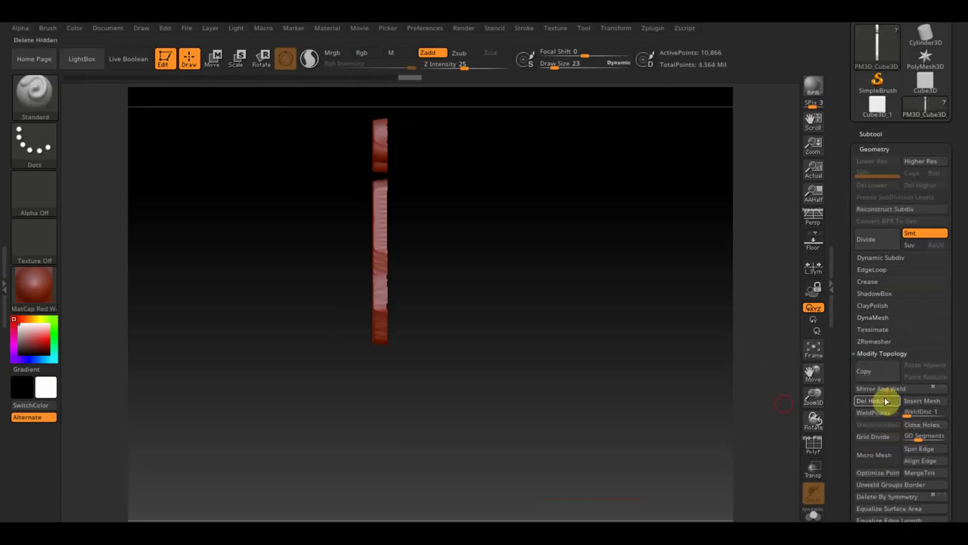
Make PM3D_Cube3D_5 the active subtool and mask the entire cube
left_click(872, 130)
left_click(886, 243)
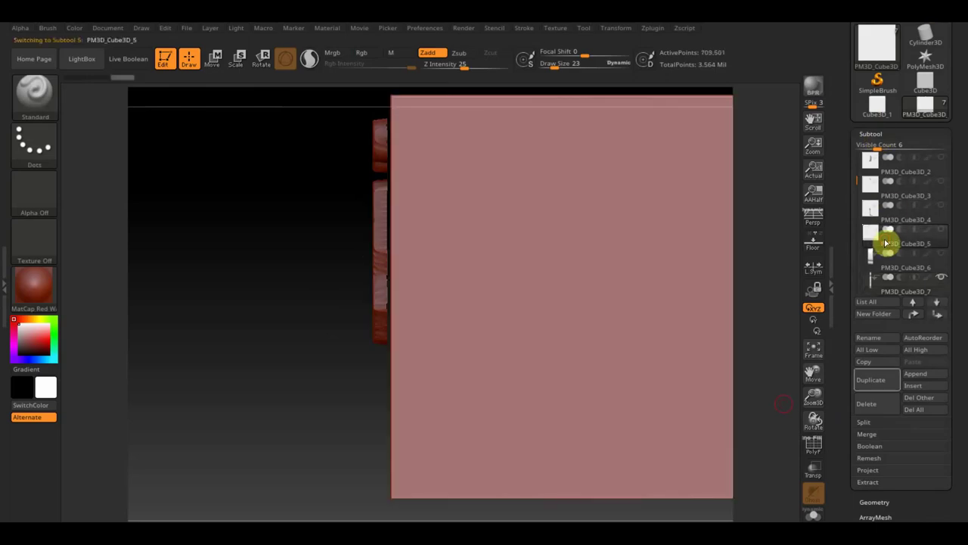
key("ctrl")
key("ctrl+a")
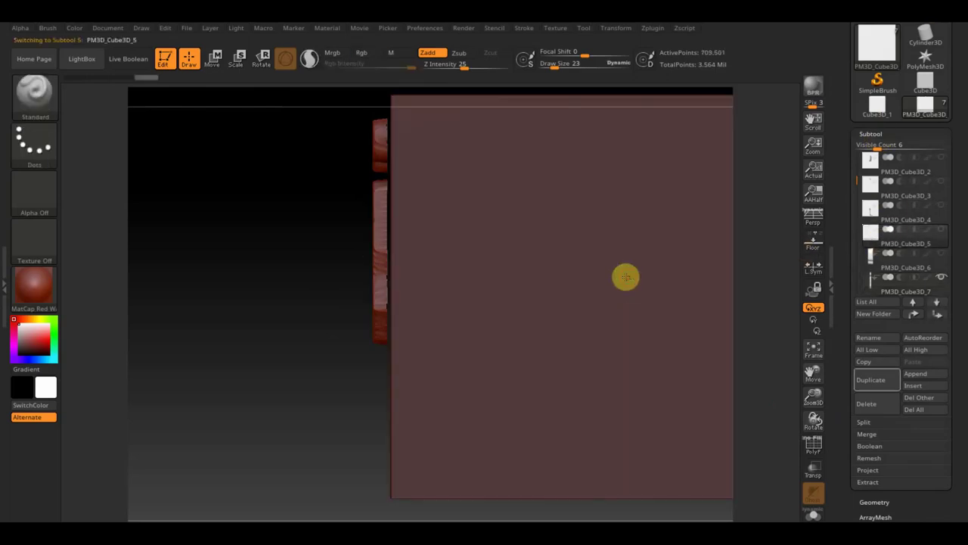
left_click(208, 59)
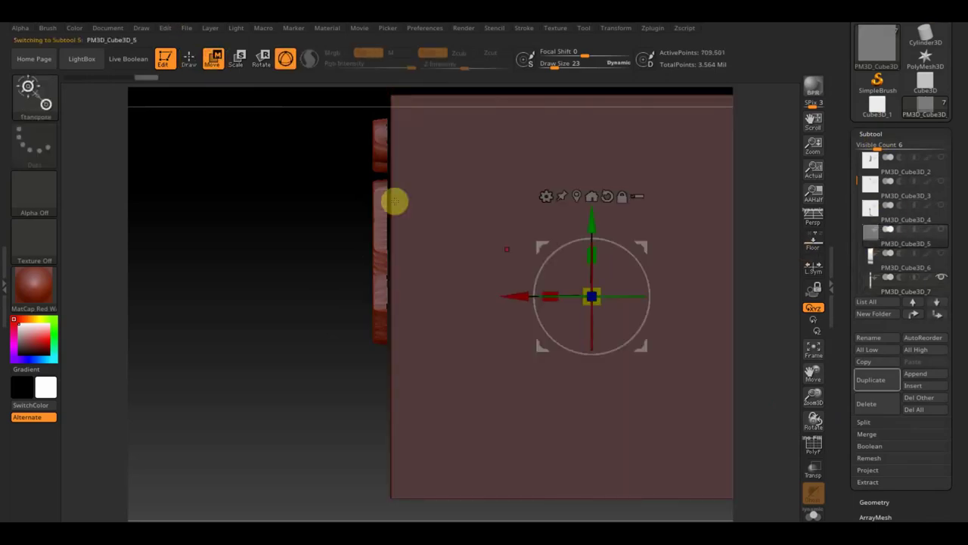
Nudge the cube along X and mask beside it, then undo those changes
left_click_drag(511, 296, 506, 296)
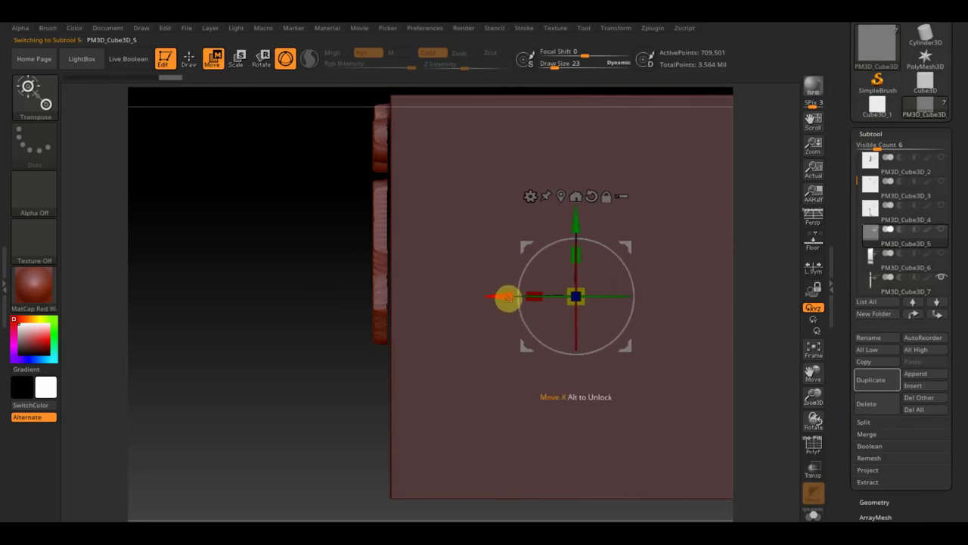
left_click_drag(148, 234, 200, 312, "ctrl")
left_click_drag(173, 227, 217, 303, "ctrl")
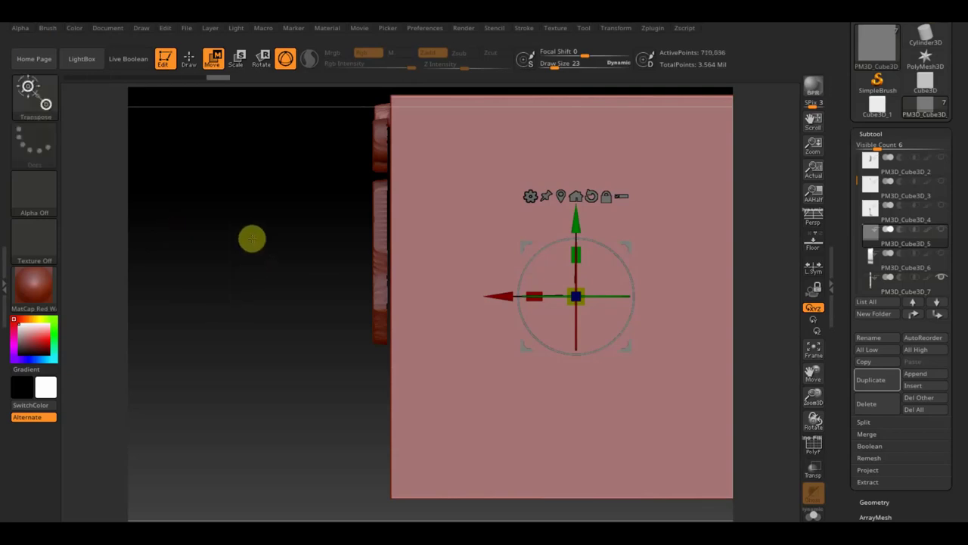
key("ctrl+z")
key("ctrl+z")
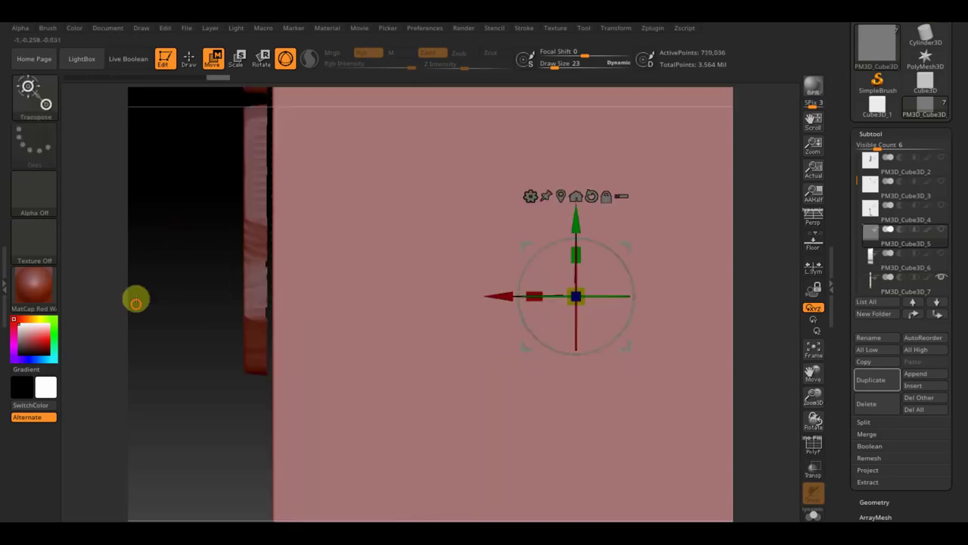
key("ctrl+z")
key("ctrl+z")
key("ctrl+z")
Hide PM3D_Cube3D_5's large pink block, keeping the thin strip, and delete the hidden block
left_click_drag(311, 156, 402, 252, "ctrl")
key("ctrl")
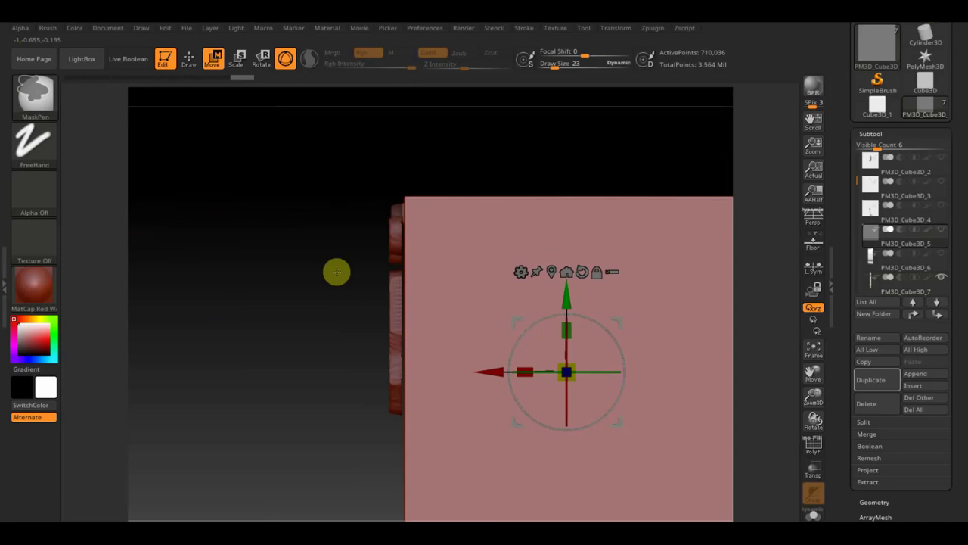
left_click(189, 59)
left_click_drag(401, 214, 402, 217, "ctrl+shift")
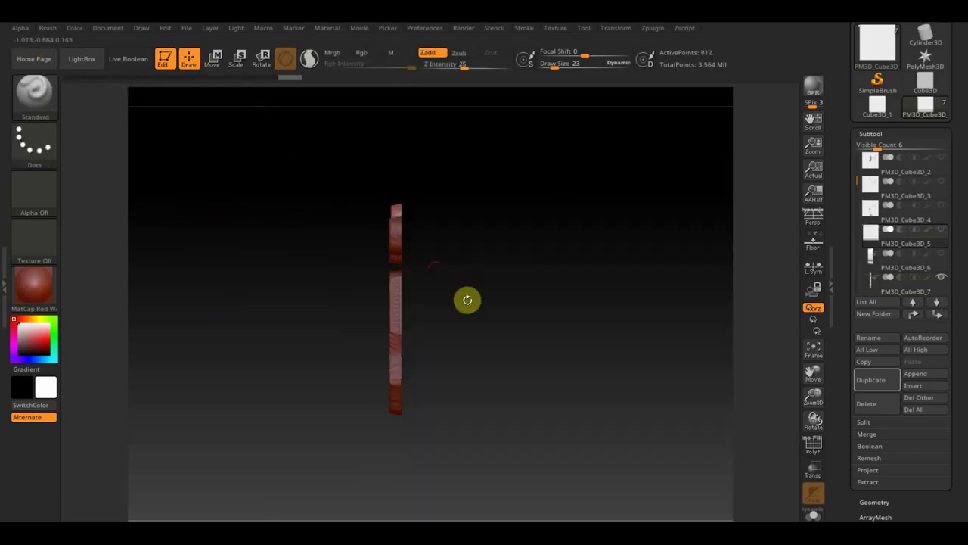
left_click(874, 499)
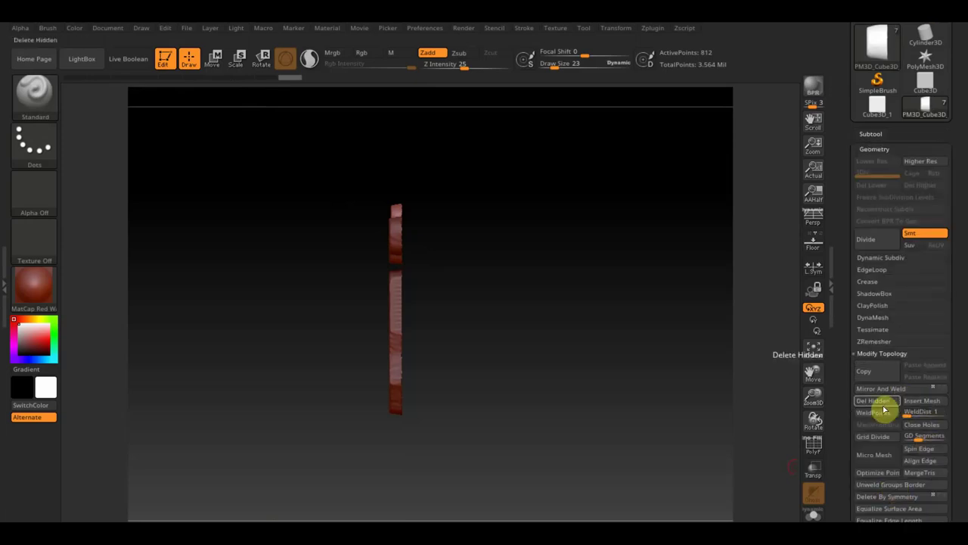
left_click(877, 134)
mouse_move(906, 220)
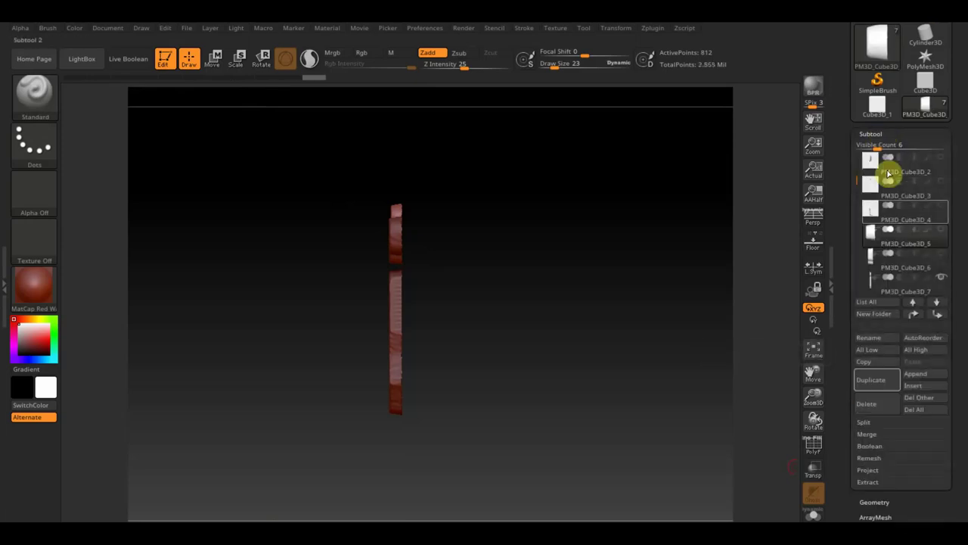
Select PM3D_Cube3D_4, shift it left along X and mask around the thin strip
left_click(891, 221)
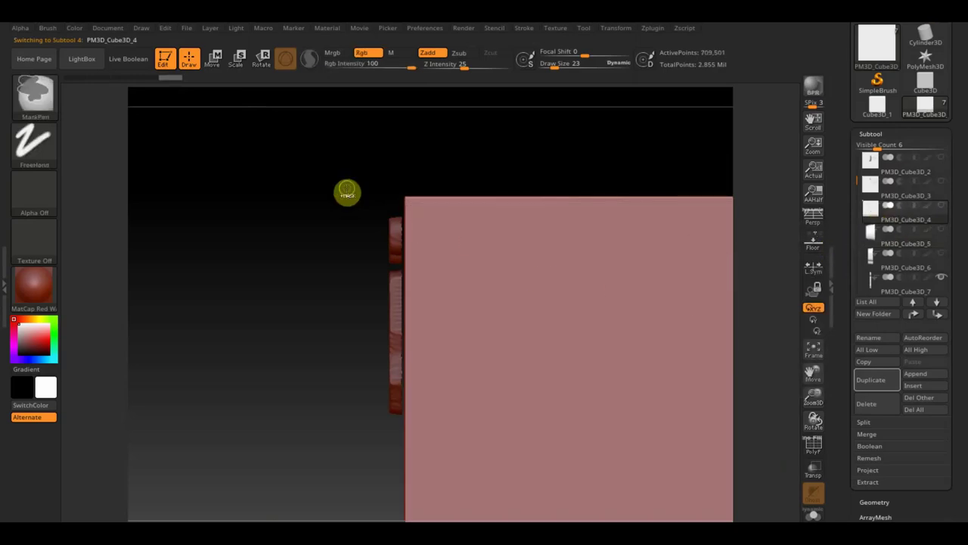
left_click(213, 61)
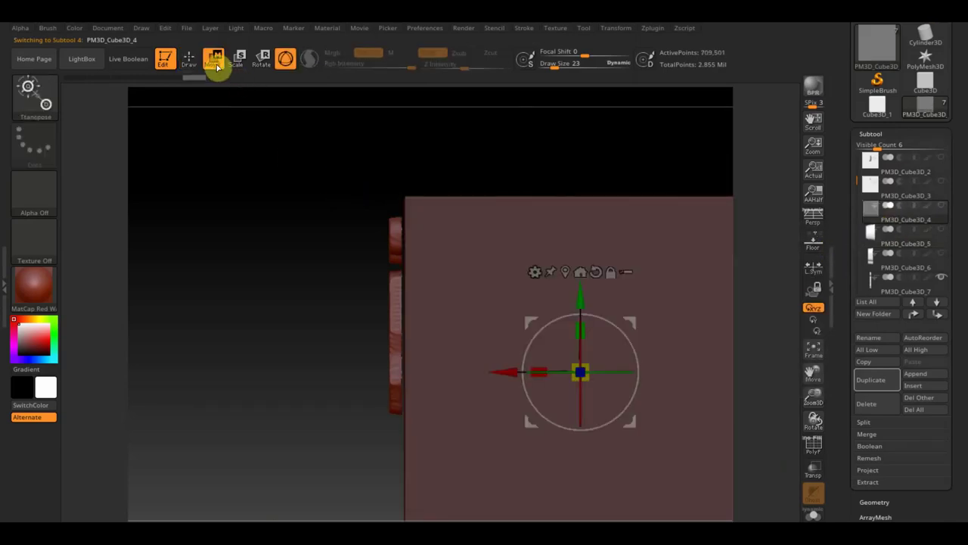
left_click_drag(506, 371, 487, 376)
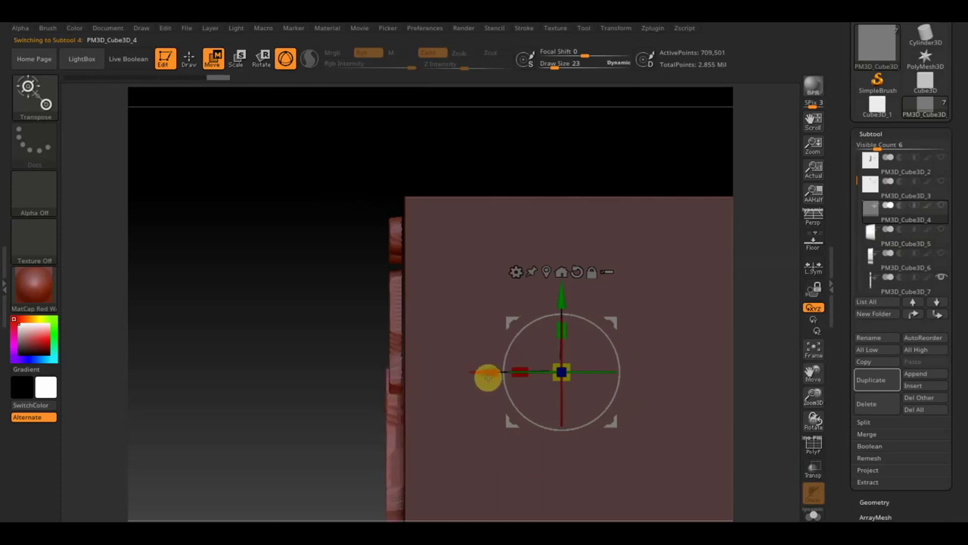
left_click_drag(373, 386, 318, 378)
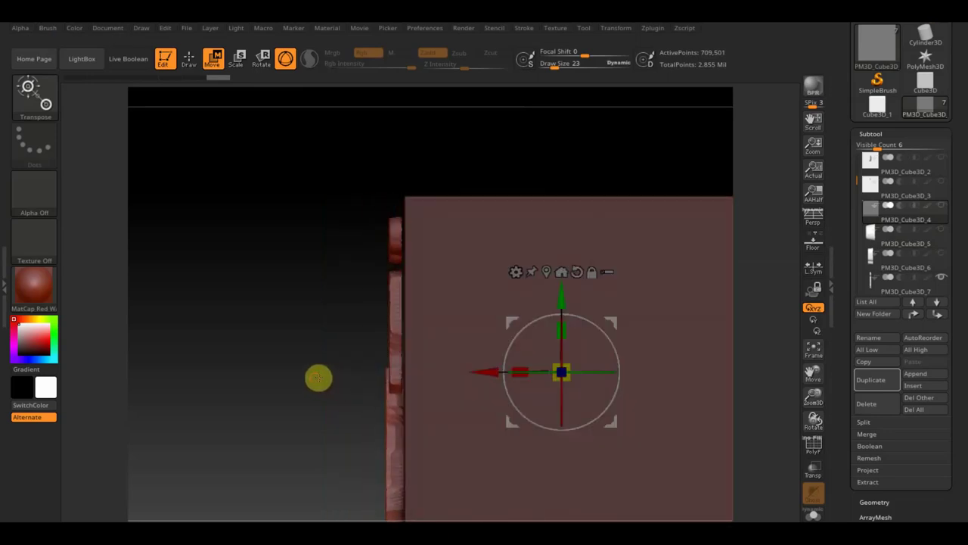
left_click_drag(307, 280, 335, 346, "ctrl")
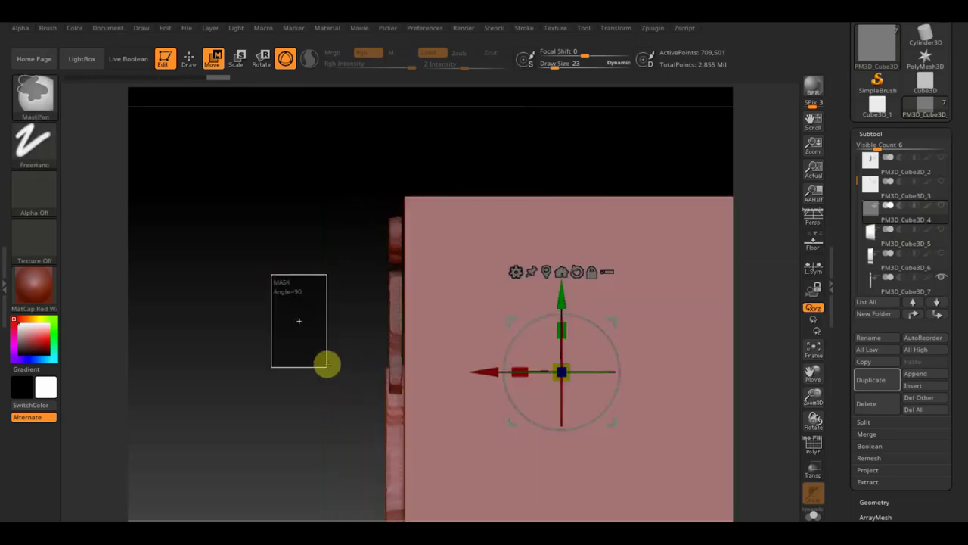
left_click_drag(324, 303, 401, 521, "ctrl")
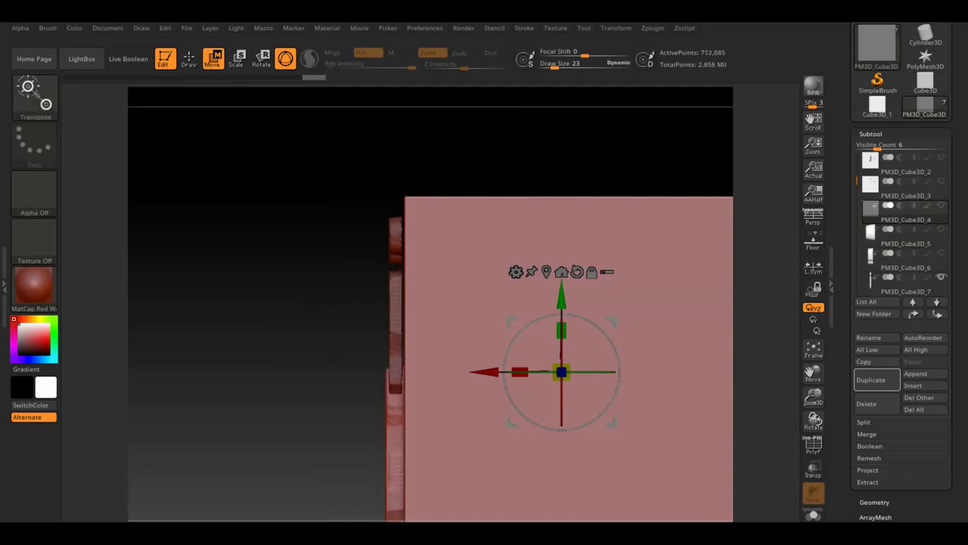
Invert the mask, hide the big pink box and delete it with Del Hidden
left_click(396, 457, "ctrl")
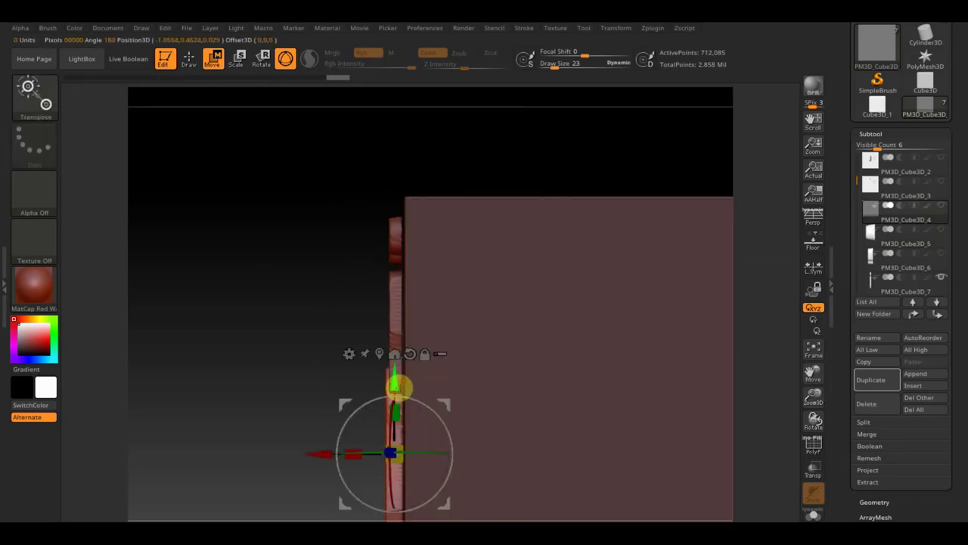
left_click(189, 60)
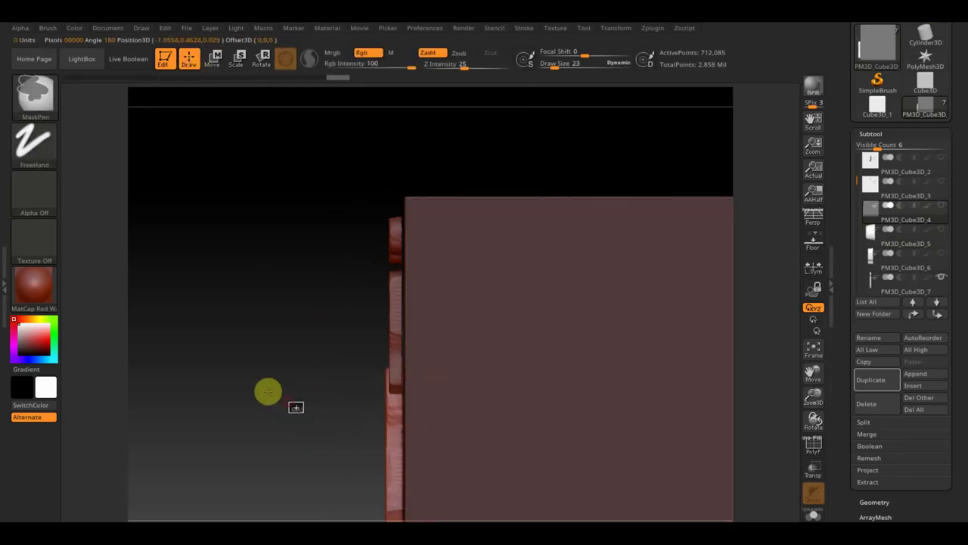
left_click_drag(296, 404, 268, 391, "ctrl")
left_click(396, 453, "ctrl+shift")
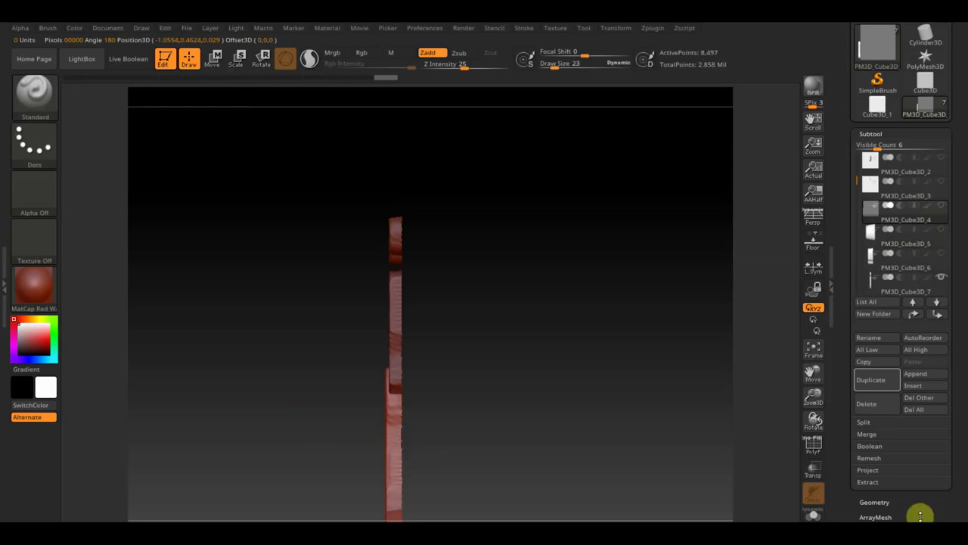
left_click(884, 502)
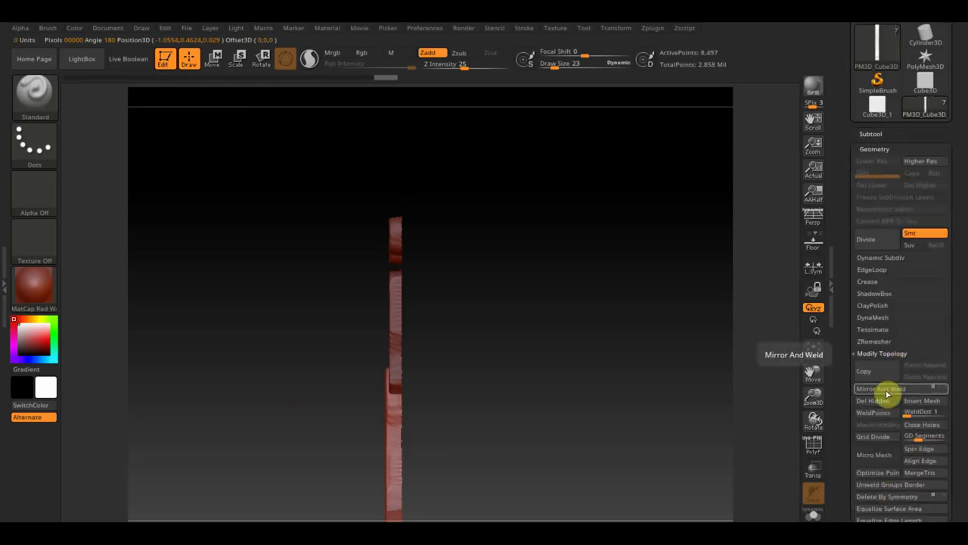
left_click(881, 403)
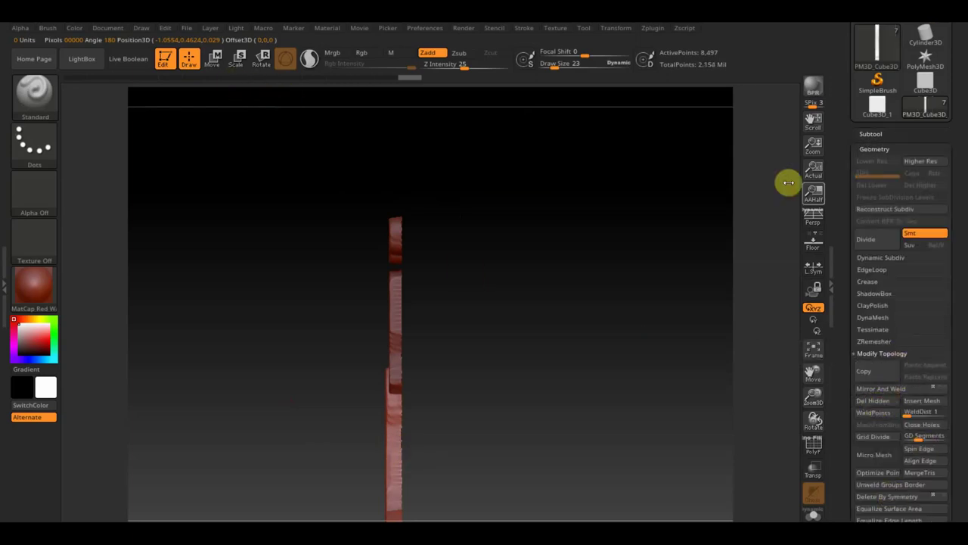
left_click(886, 135)
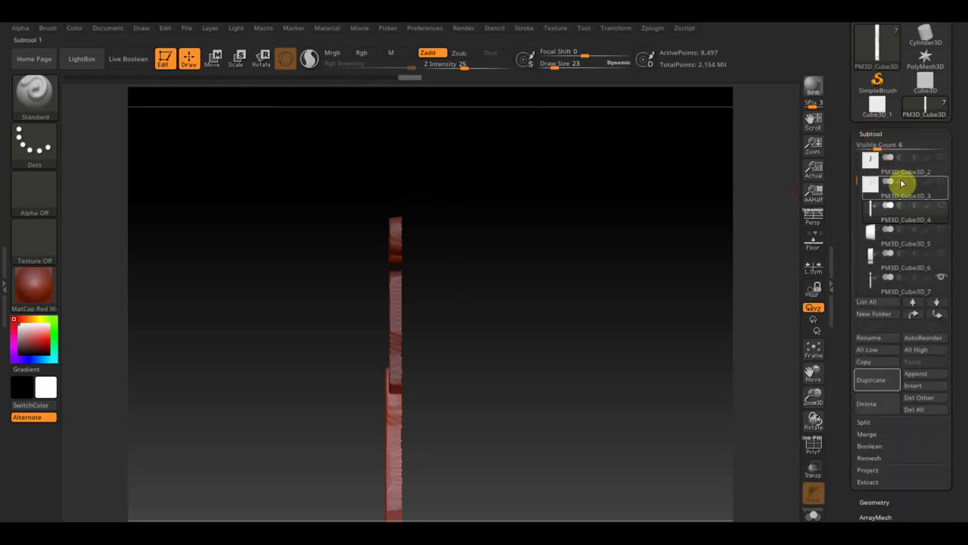
Mask the whole PM3D_Cube3D_3 plane and shift it left along X with the Transpose gizmo
key("ctrl")
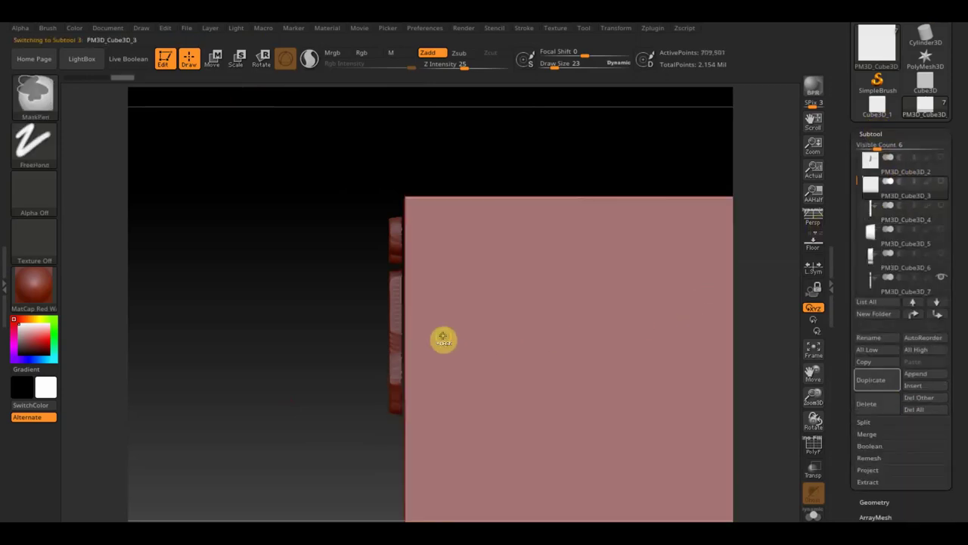
key("ctrl+a")
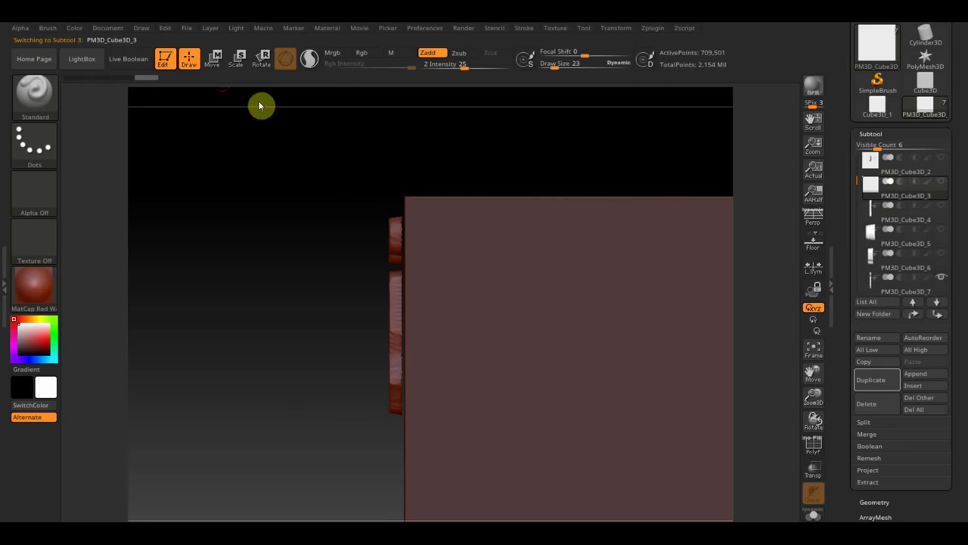
left_click(213, 58)
left_click_drag(508, 376, 489, 376)
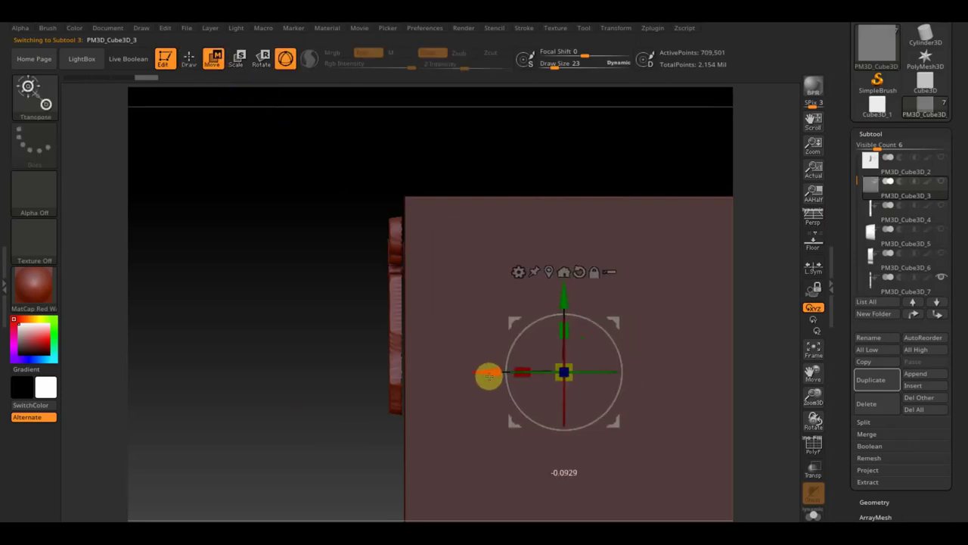
mouse_move(268, 409)
left_mouse_down()
mouse_move(298, 415)
mouse_move(270, 413)
left_mouse_up()
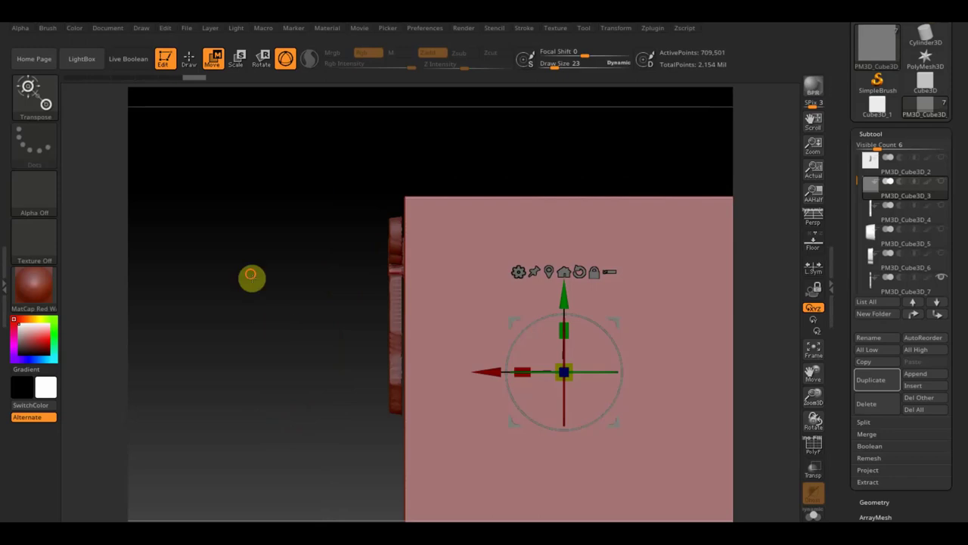
left_click_drag(251, 275, 286, 342, "ctrl")
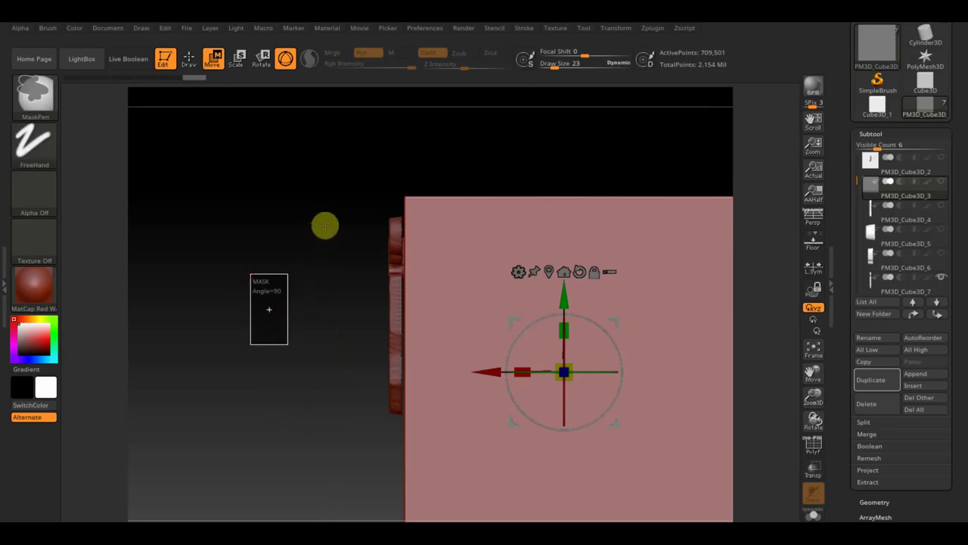
left_click(191, 61)
Hide the large pink plane around the thin strip and delete the hidden geometry
mouse_move(357, 220)
left_mouse_down("ctrl")
mouse_move(341, 195)
mouse_move(402, 298)
left_mouse_up("ctrl")
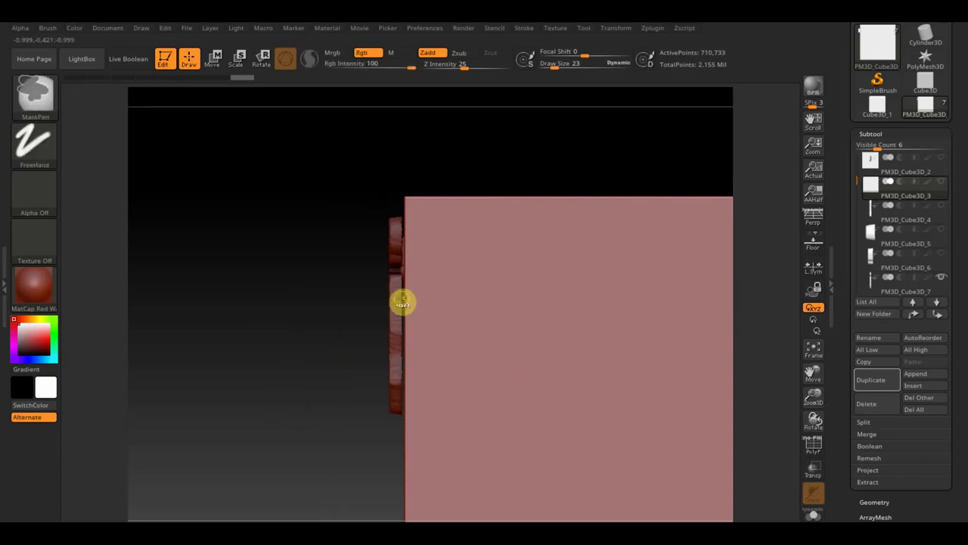
key("ctrl+shift")
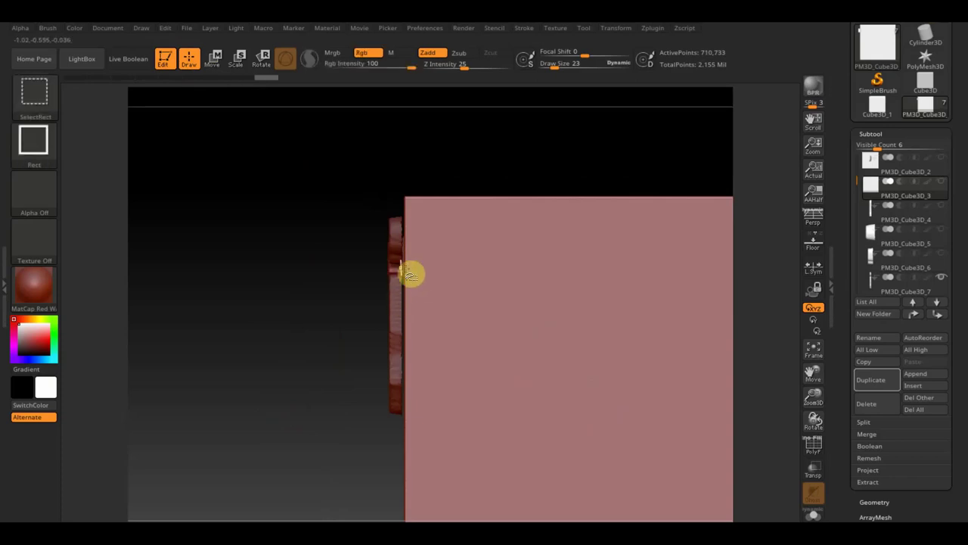
left_click_drag(395, 266, 404, 283, "ctrl+shift")
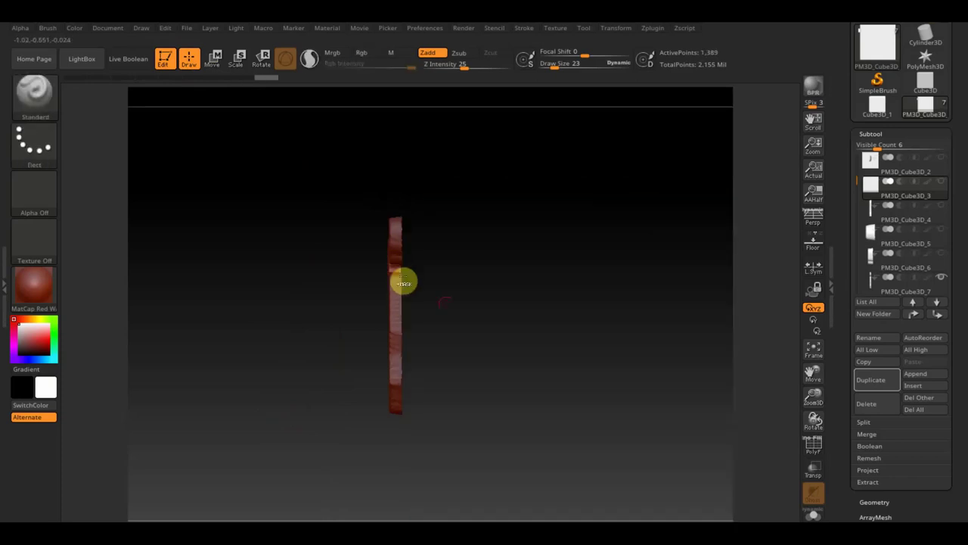
left_click(877, 499)
left_click(876, 400)
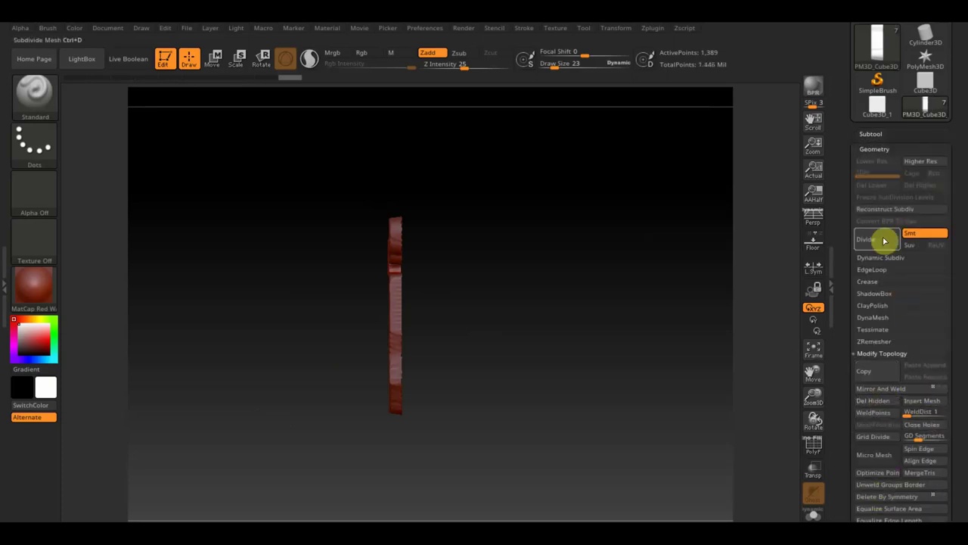
Select PM3D_Cube3D_1, shift it left along X and clear its mask
key("n")
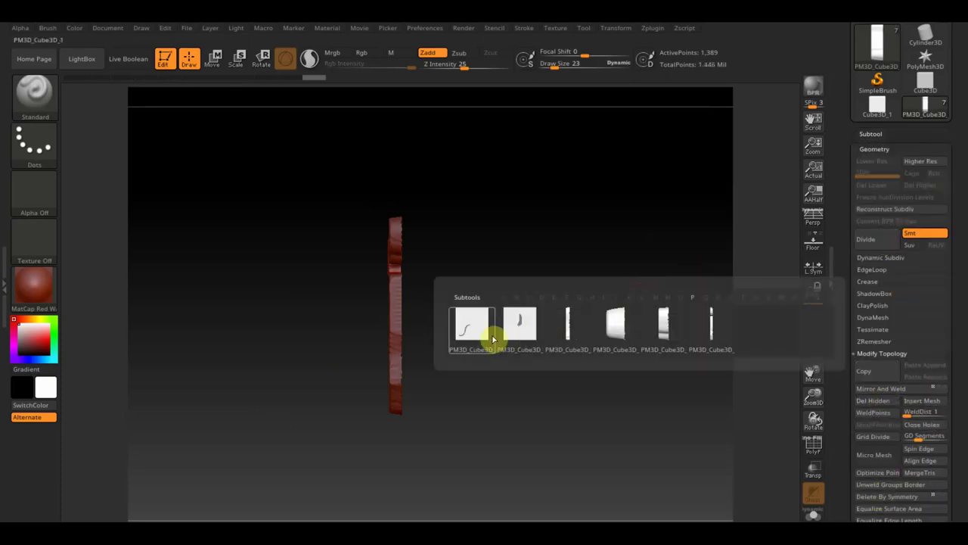
left_click(467, 338)
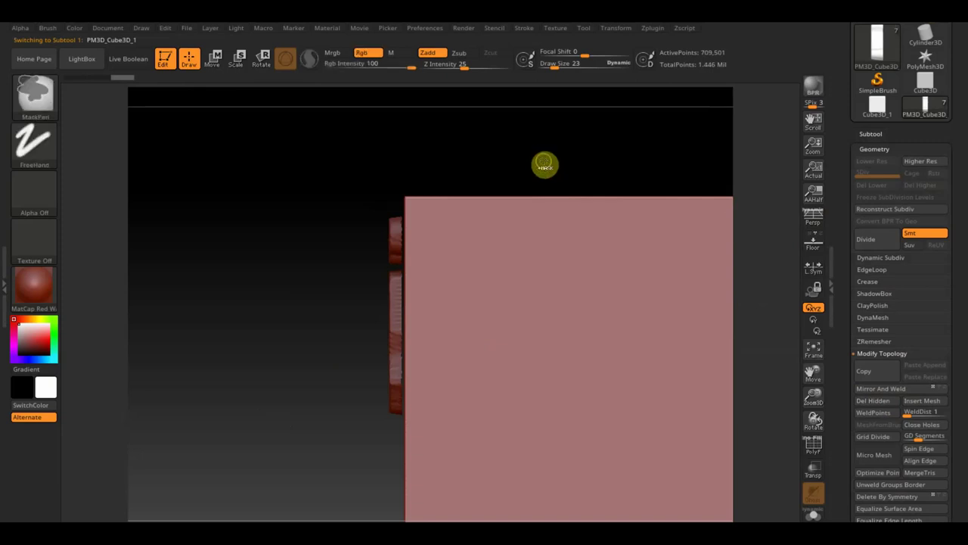
left_click(214, 59)
left_click_drag(506, 372, 490, 374)
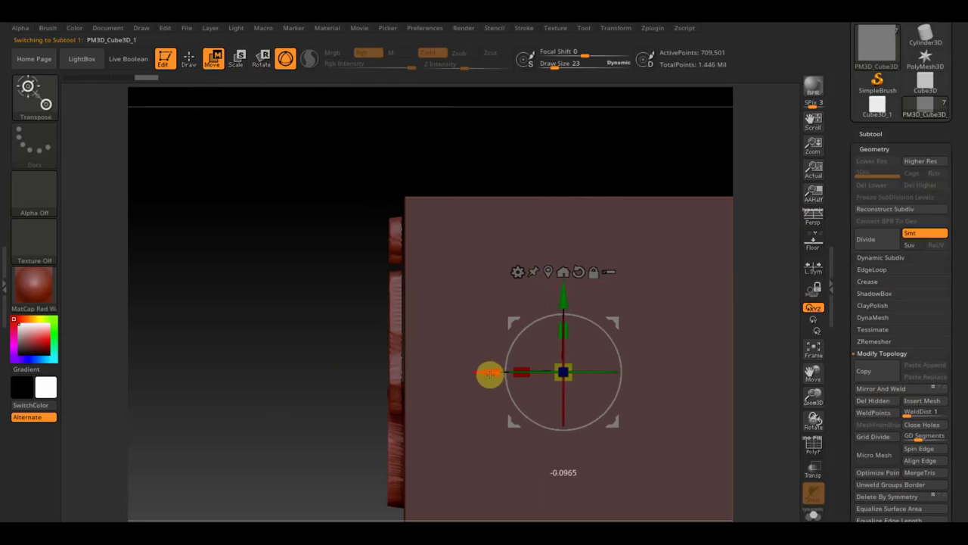
left_click(296, 315, "ctrl")
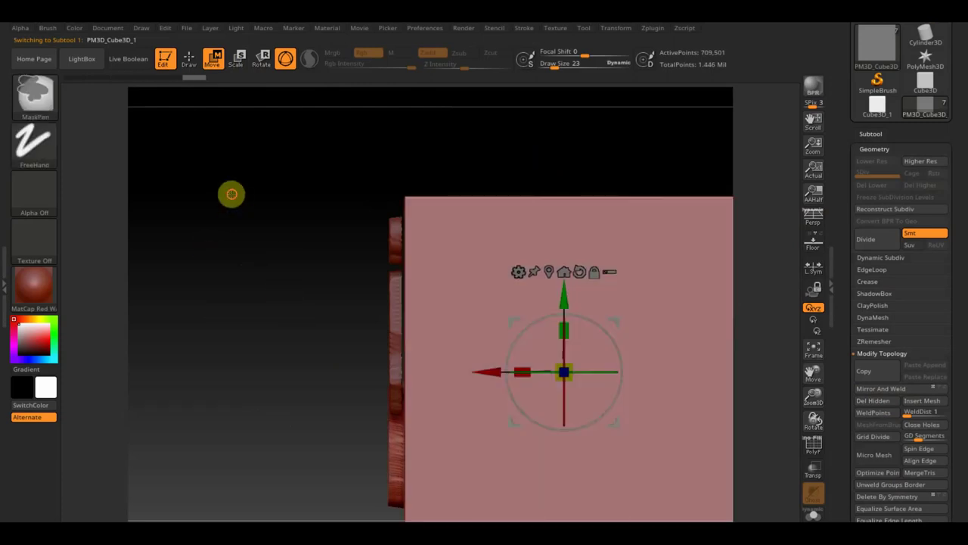
left_click_drag(233, 194, 280, 248, "ctrl")
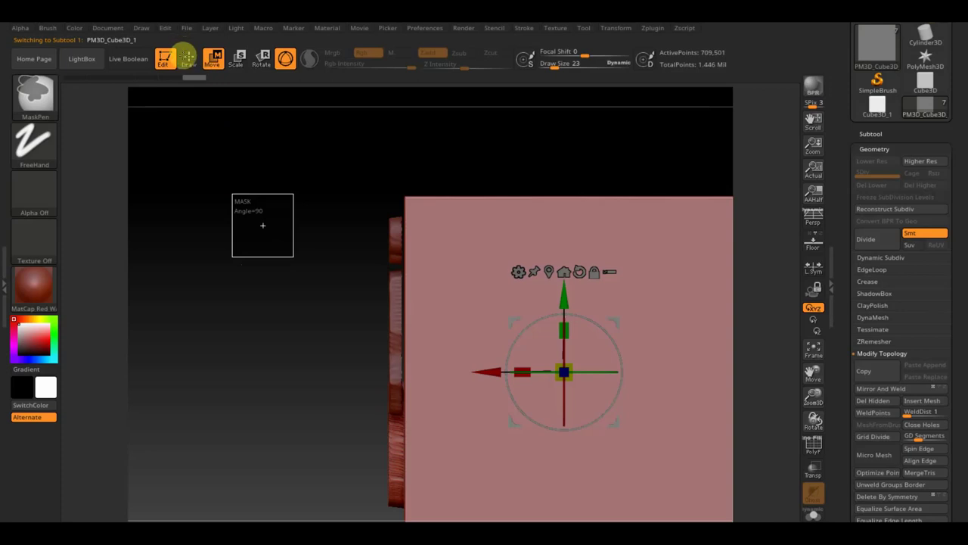
left_click(188, 57)
Mask the thin edge strip, hide the large block and delete the hidden geometry
left_click_drag(294, 158, 386, 484, "ctrl")
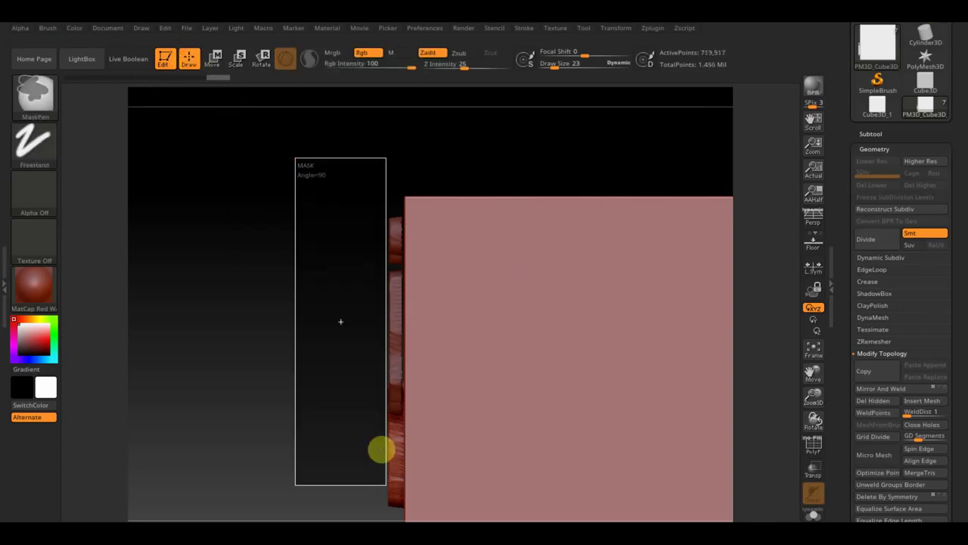
left_click_drag(380, 450, 397, 518, "ctrl")
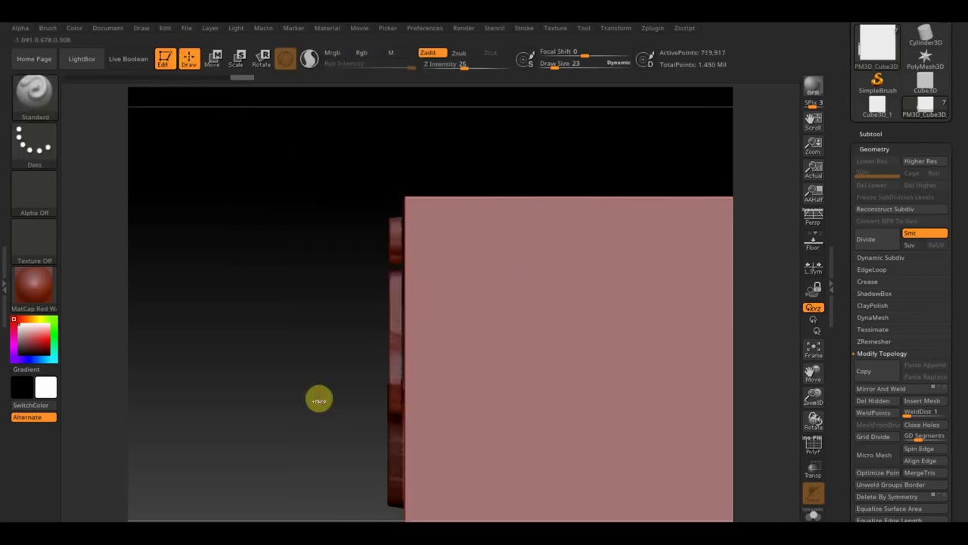
key("ctrl")
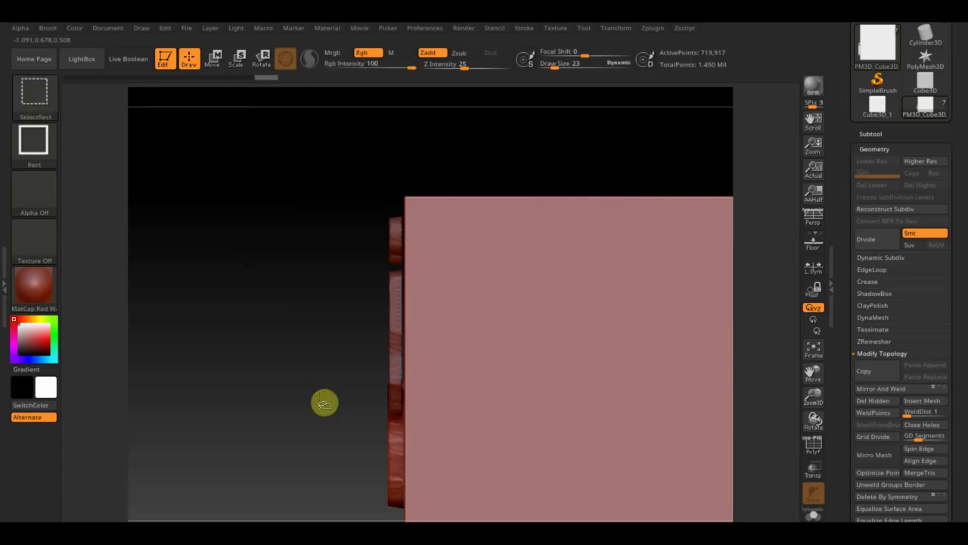
left_click(396, 454, "ctrl+shift")
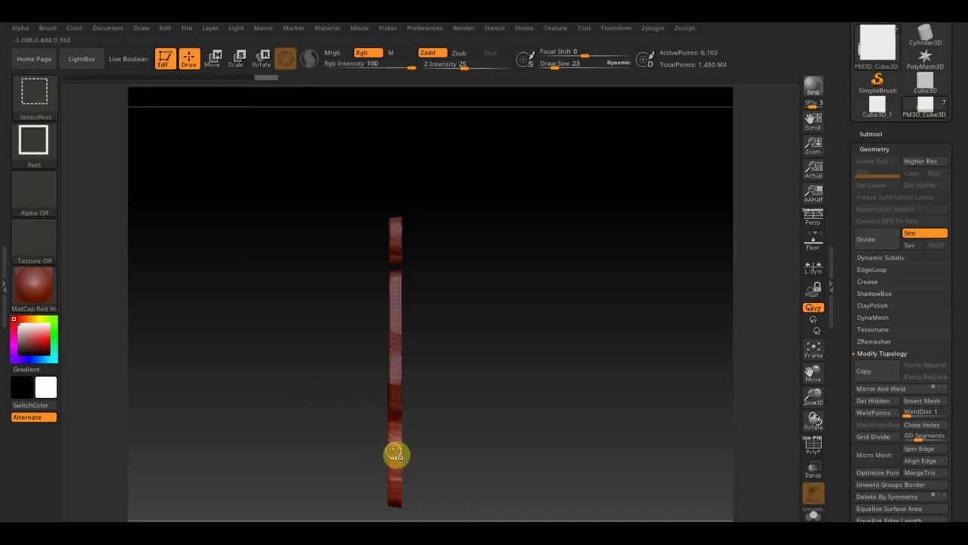
left_click(873, 400)
key("n")
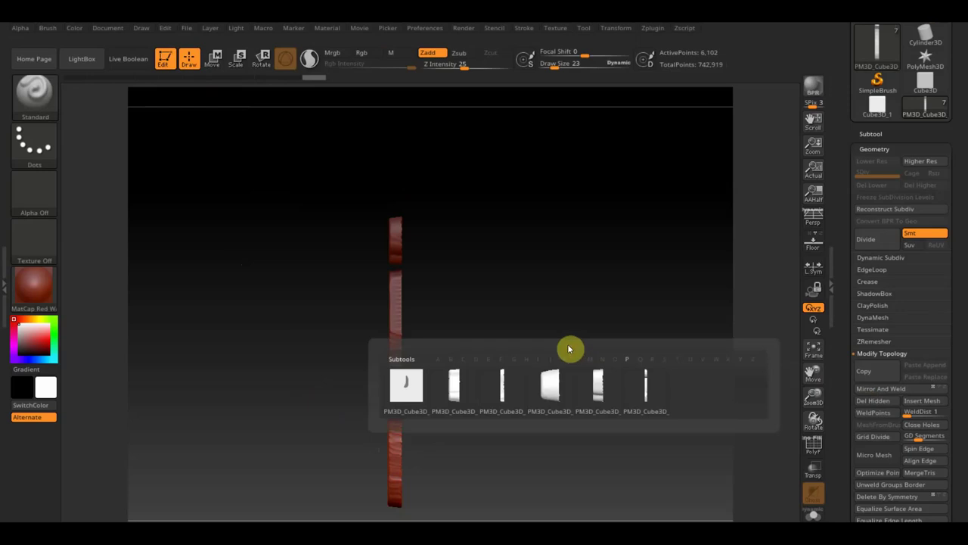
Select the second cube subtool, mask it entirely and nudge it along X
left_click(418, 405)
key("ctrl")
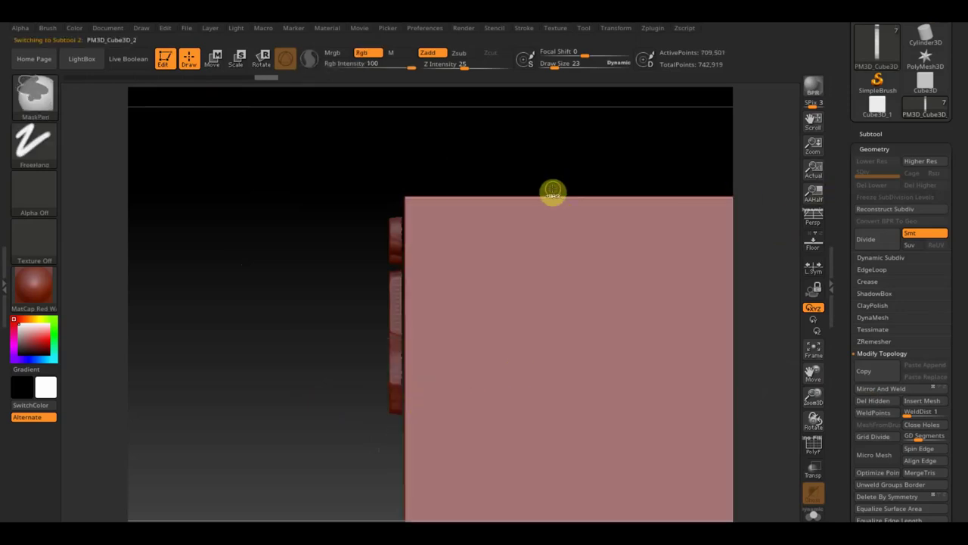
left_click(553, 191, "ctrl")
left_click(213, 59)
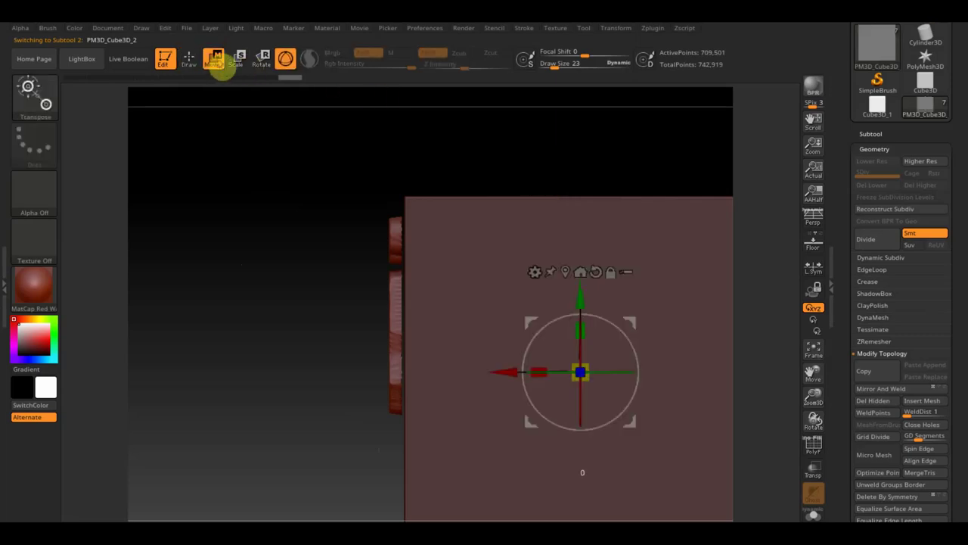
left_click_drag(489, 371, 491, 371)
key("ctrl")
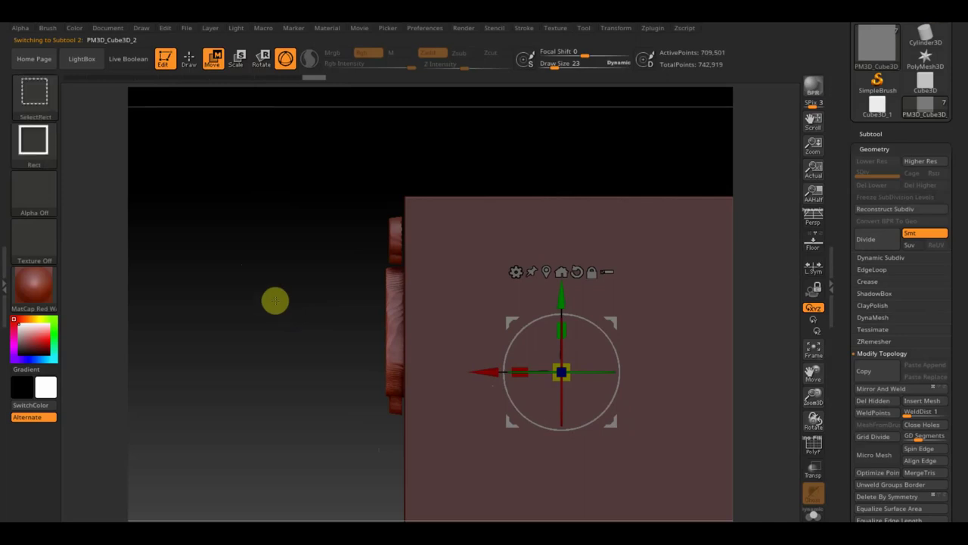
left_click(190, 59)
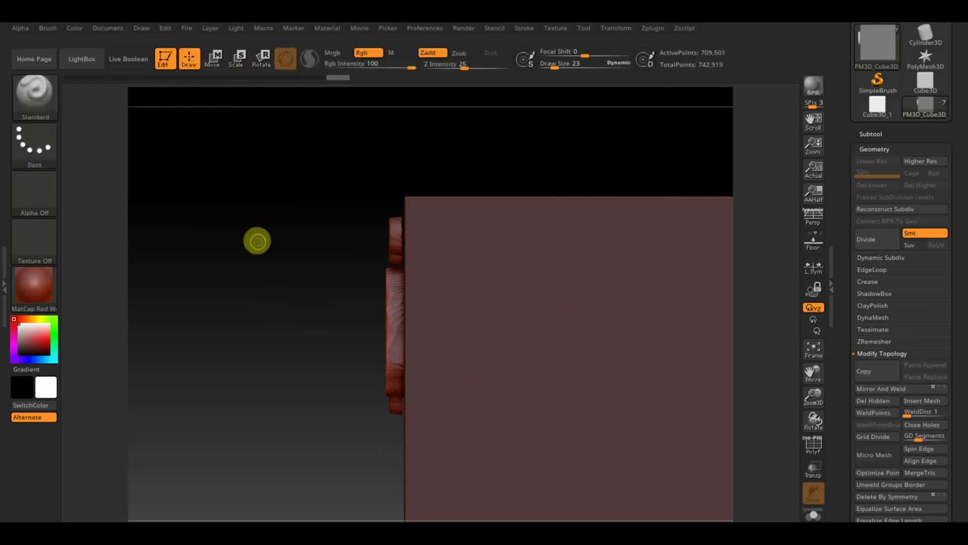
Mask the left edge strip, hide the large block, and try Mirror And Weld
mouse_move(246, 252)
left_mouse_down("ctrl")
mouse_move(198, 205)
mouse_move(268, 300)
mouse_move(248, 292)
left_mouse_up("ctrl")
mouse_move(278, 195)
left_mouse_down("ctrl")
mouse_move(385, 447)
mouse_move(401, 461)
left_mouse_up("ctrl")
left_click(402, 463, "ctrl")
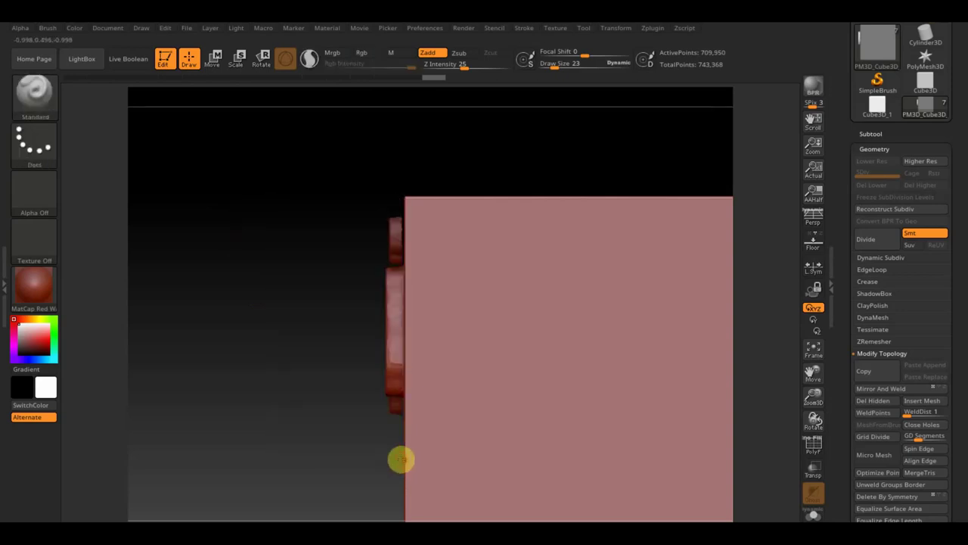
left_click_drag(401, 460, 397, 349, "ctrl+alt+shift")
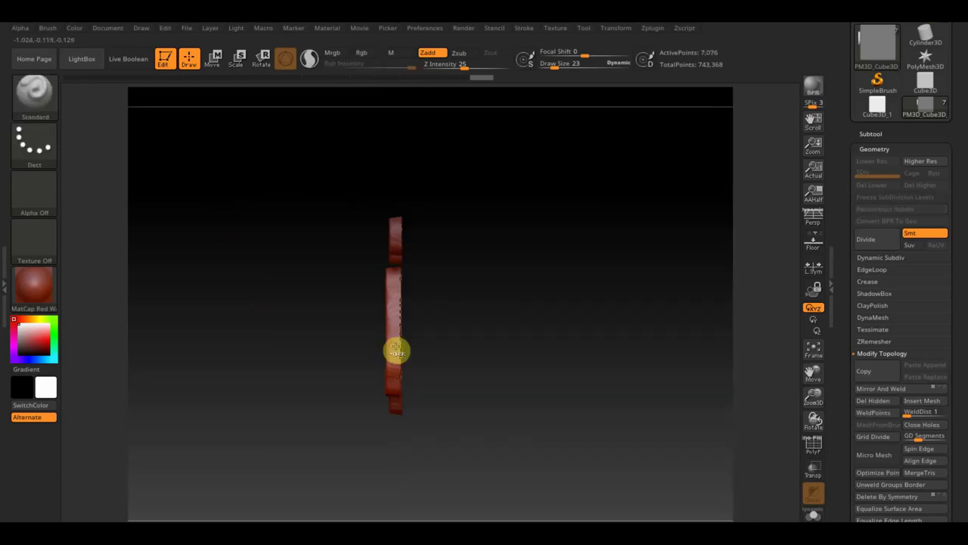
left_click(894, 388)
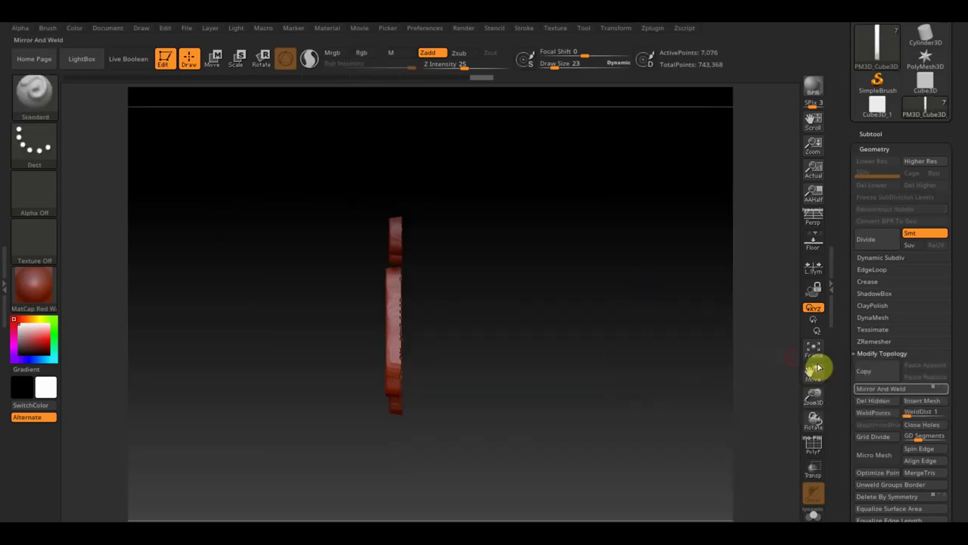
Make all six subtools visible again and zoom out to show the whole figure on the floor grid
left_click_drag(544, 355, 646, 368)
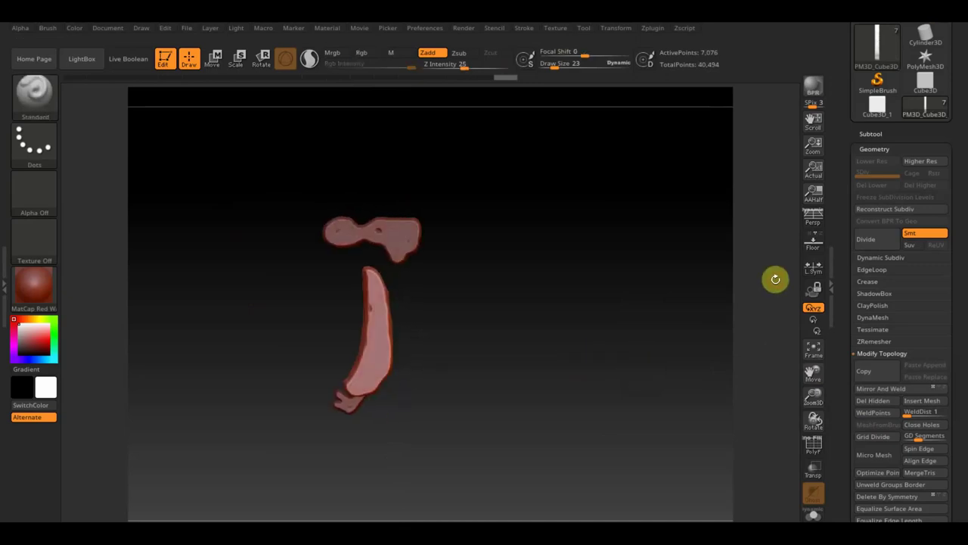
left_click(871, 135)
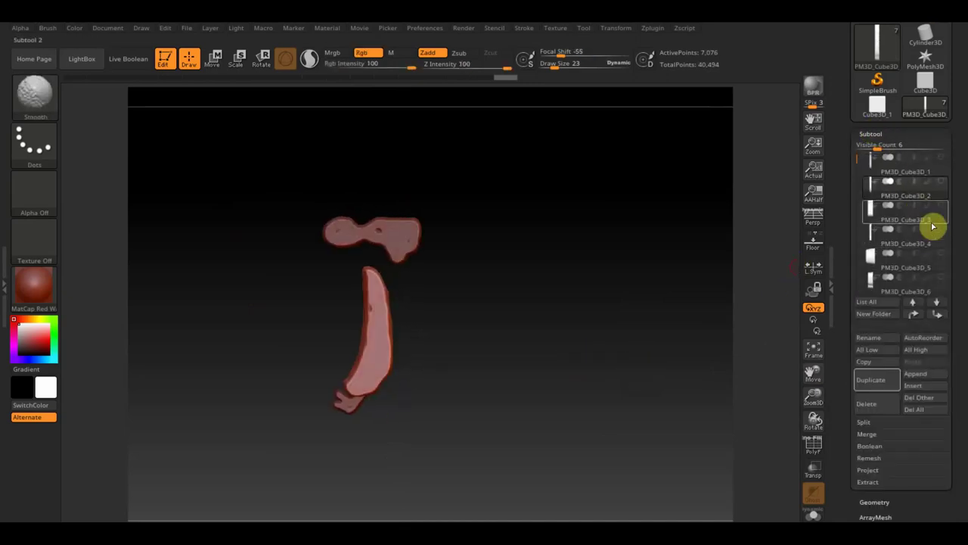
left_click(939, 190)
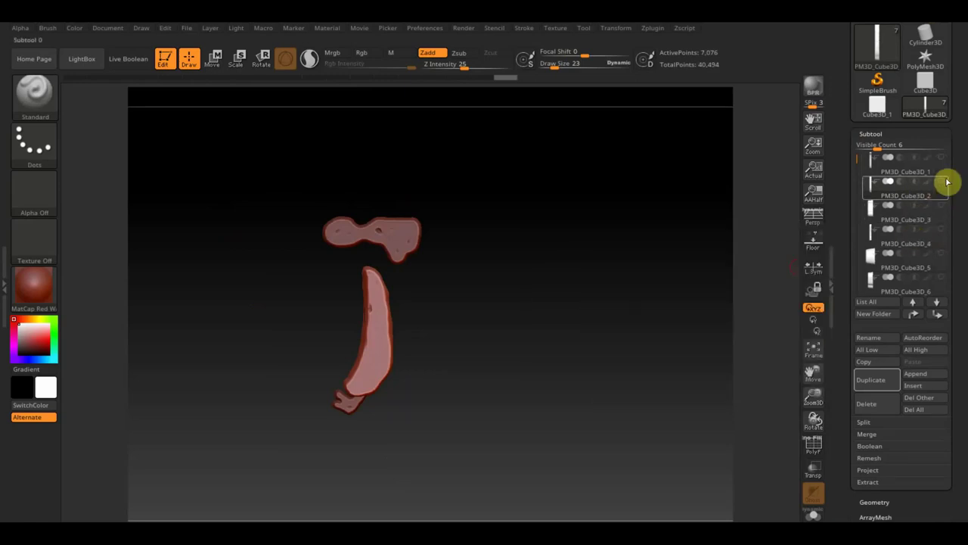
left_click(942, 165)
left_click(943, 164, "shift")
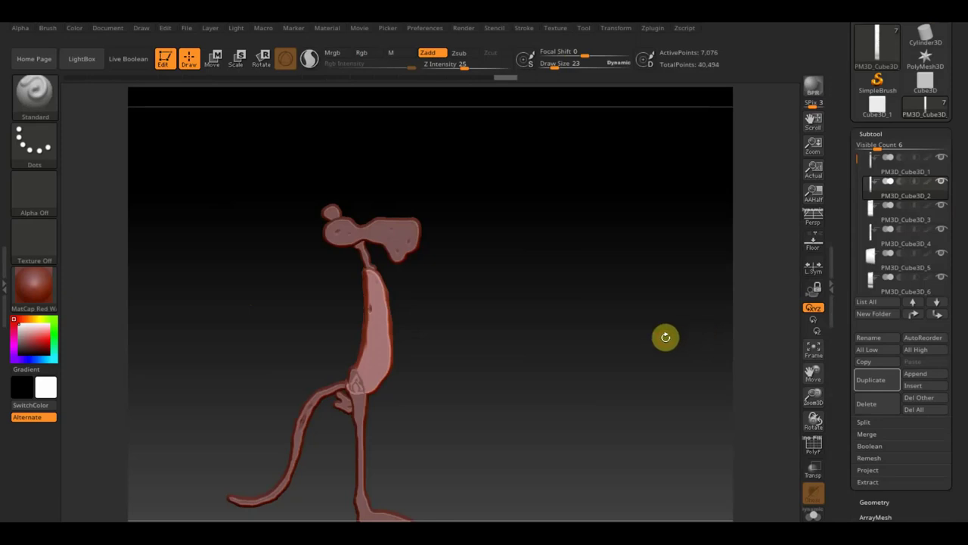
mouse_move(590, 349)
left_mouse_down()
mouse_move(597, 356)
mouse_move(536, 372)
mouse_move(554, 378)
mouse_move(562, 324)
mouse_move(496, 258)
mouse_move(672, 298)
left_mouse_up()
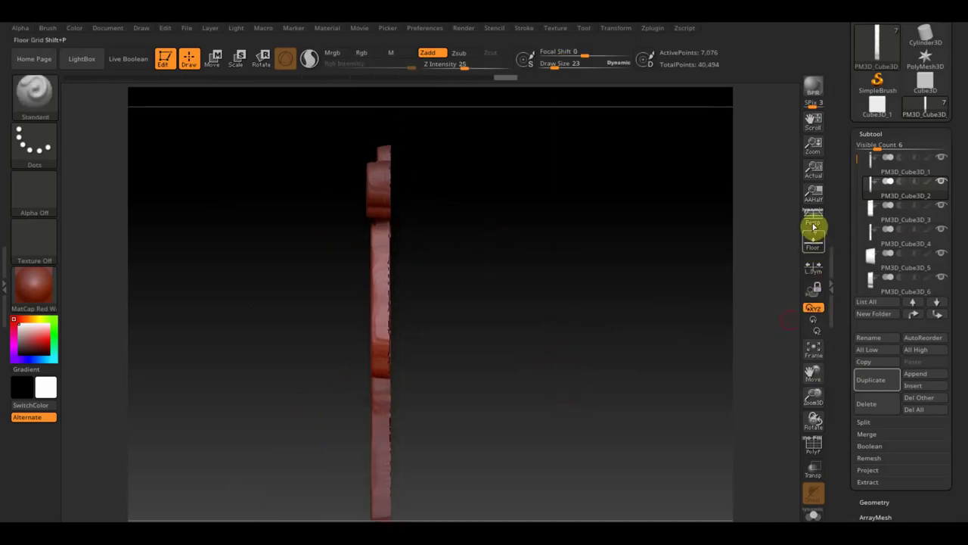
left_click_drag(622, 370, 611, 310)
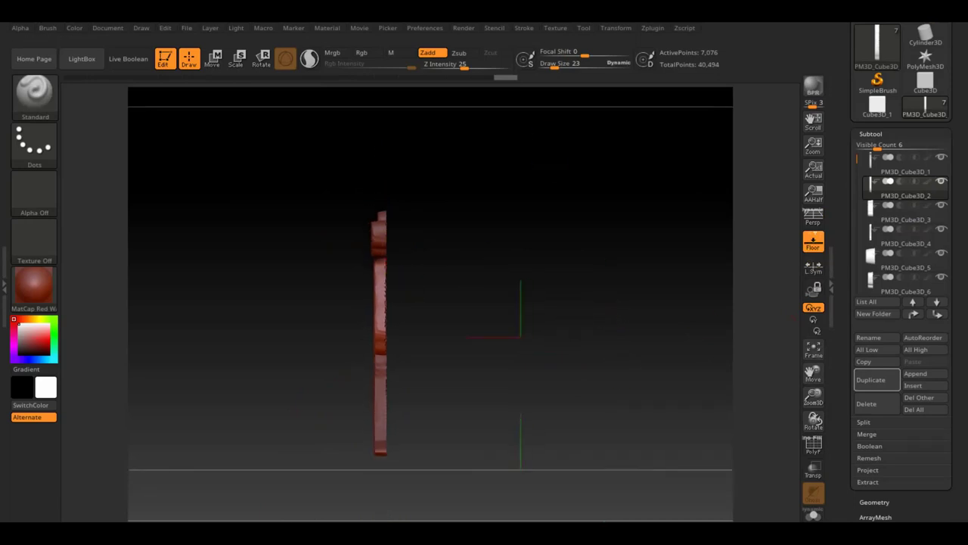
Slide the small PM3D_Cube3D_6 piece right and stretch it wider along X
left_click(379, 233, "alt")
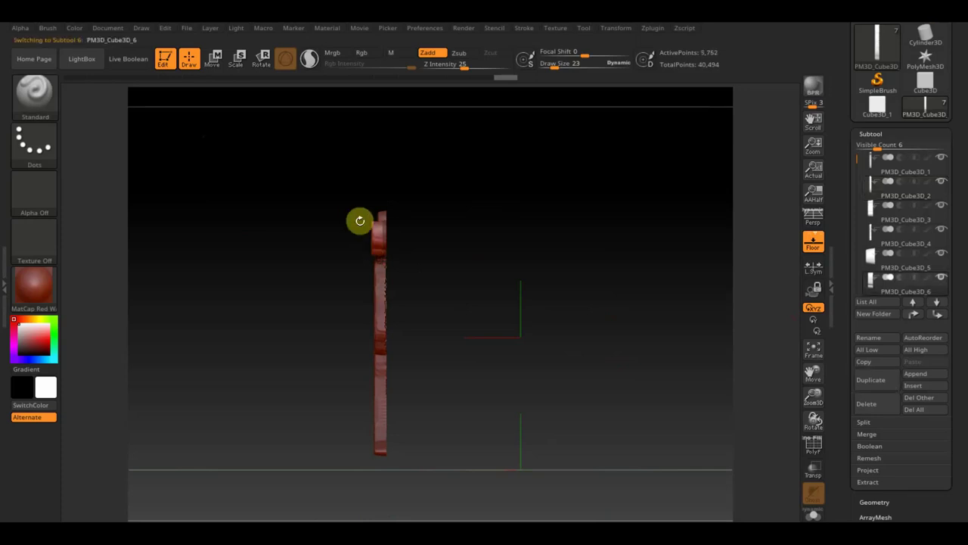
left_click(215, 59)
mouse_move(454, 332)
left_mouse_down()
mouse_move(417, 335)
mouse_move(556, 361)
left_mouse_up()
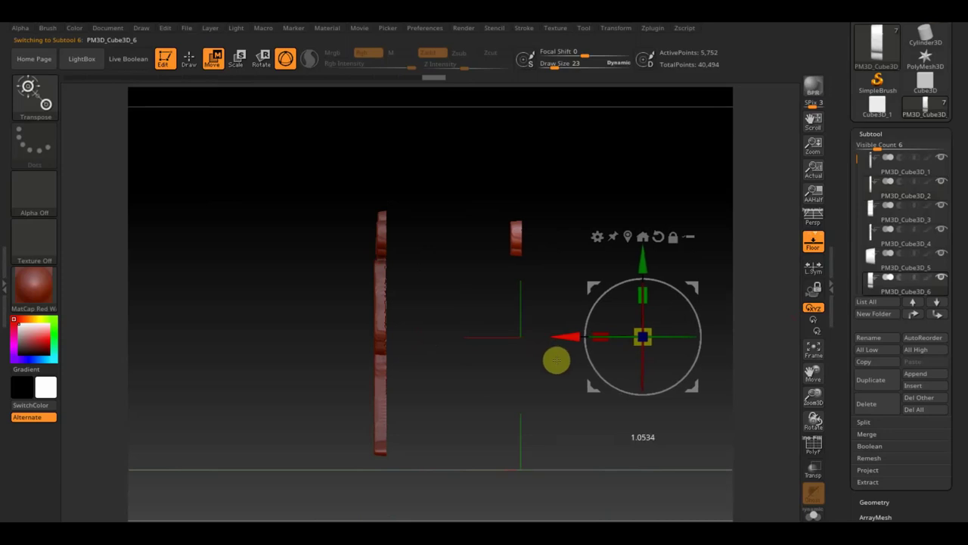
left_click(877, 501)
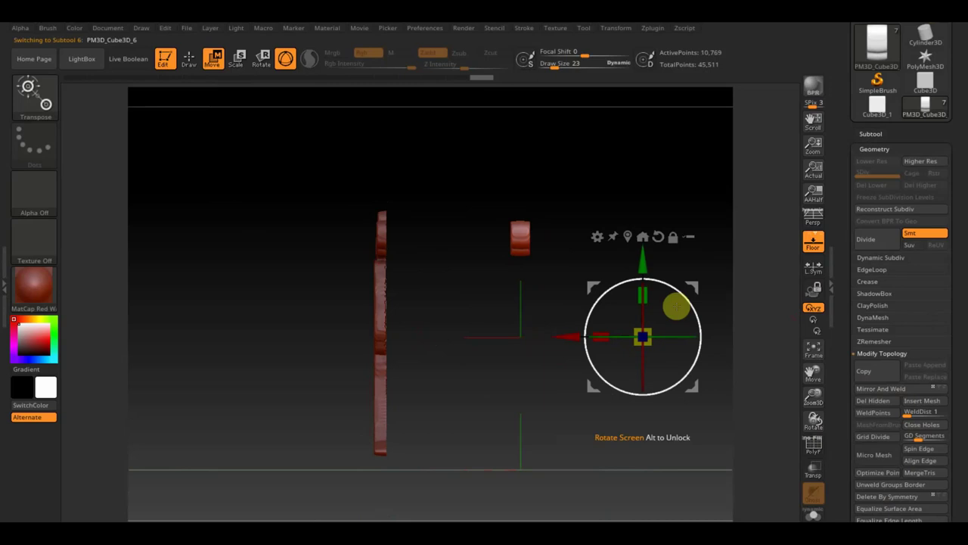
left_click_drag(605, 328, 596, 333)
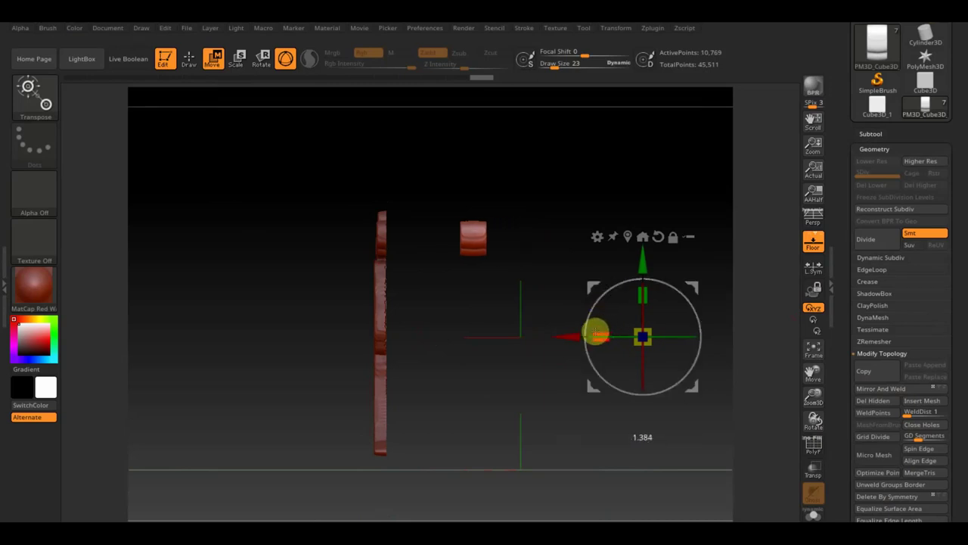
key("ctrl+z")
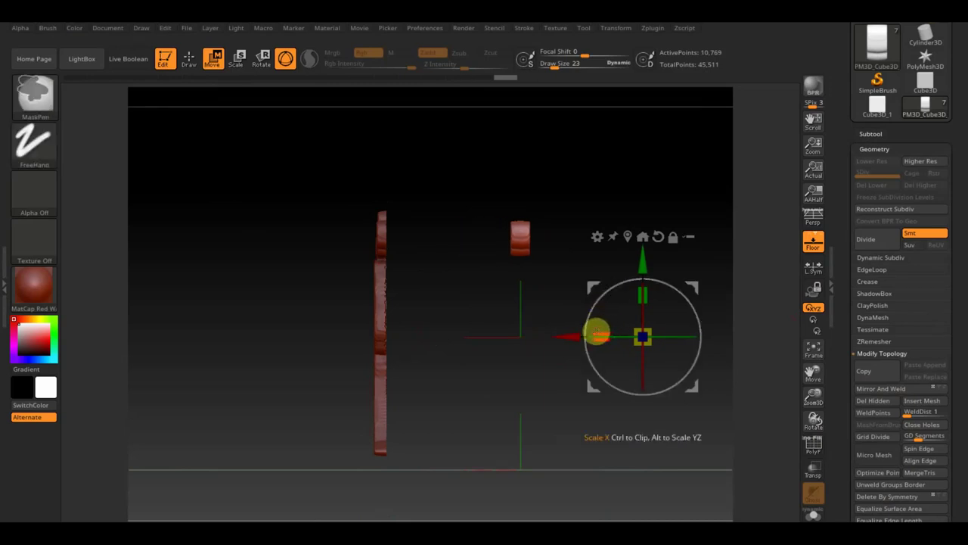
left_click_drag(695, 290, 571, 189)
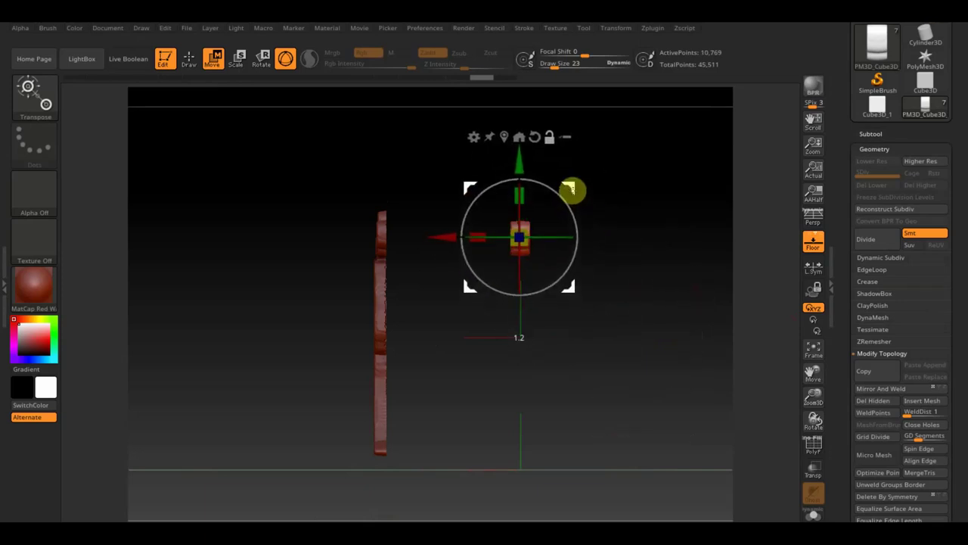
left_click_drag(571, 190, 572, 190)
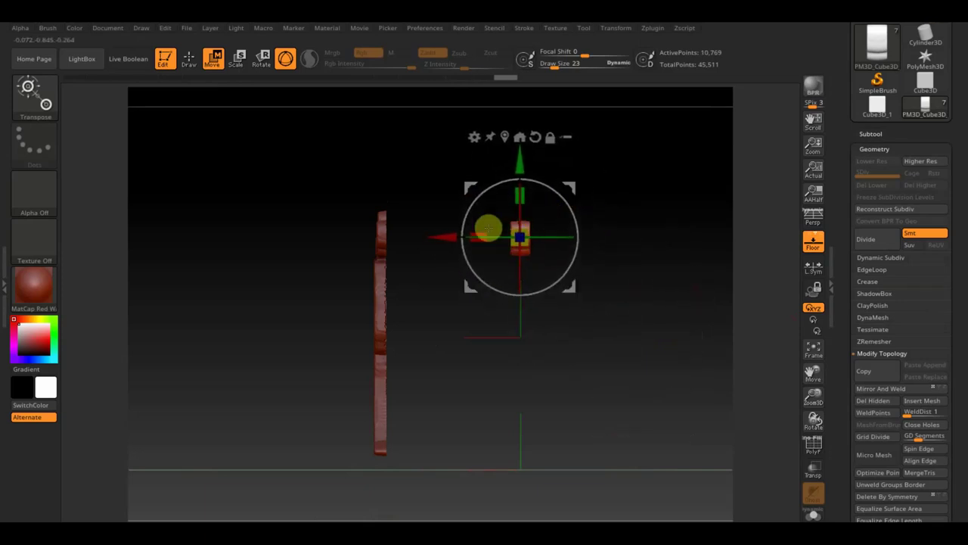
left_click_drag(466, 234, 453, 230)
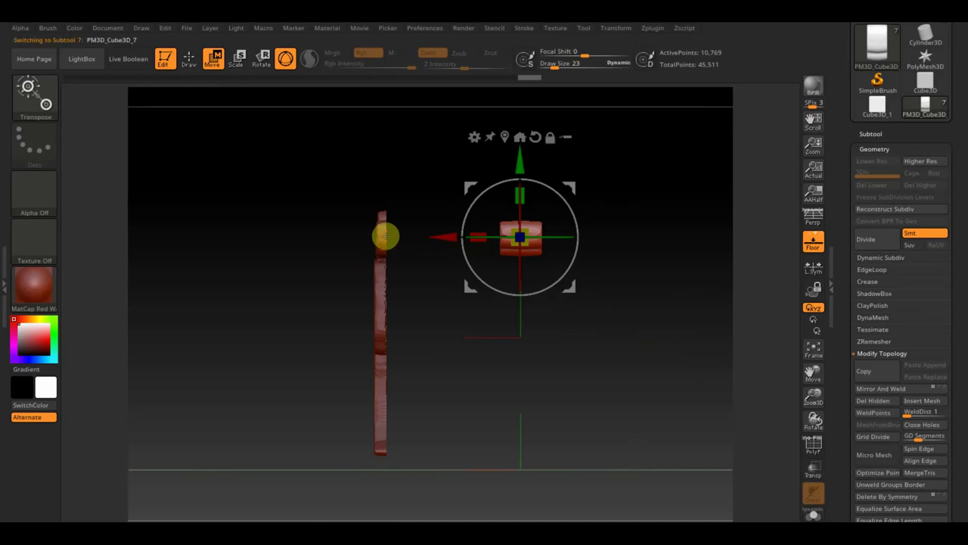
Move the thin PM3D_Cube3D_7 piece right along X beside the body strip
left_click(385, 236, "alt")
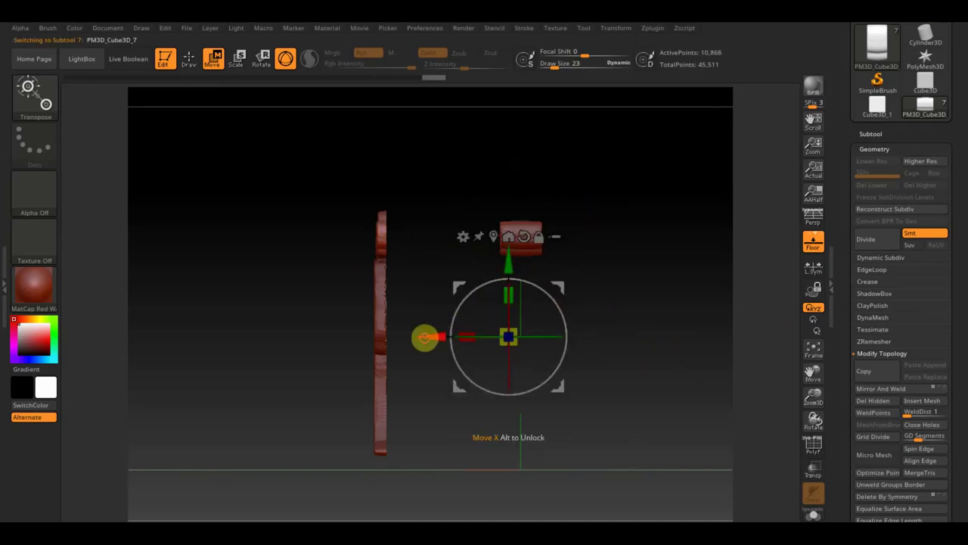
left_click_drag(424, 337, 544, 353)
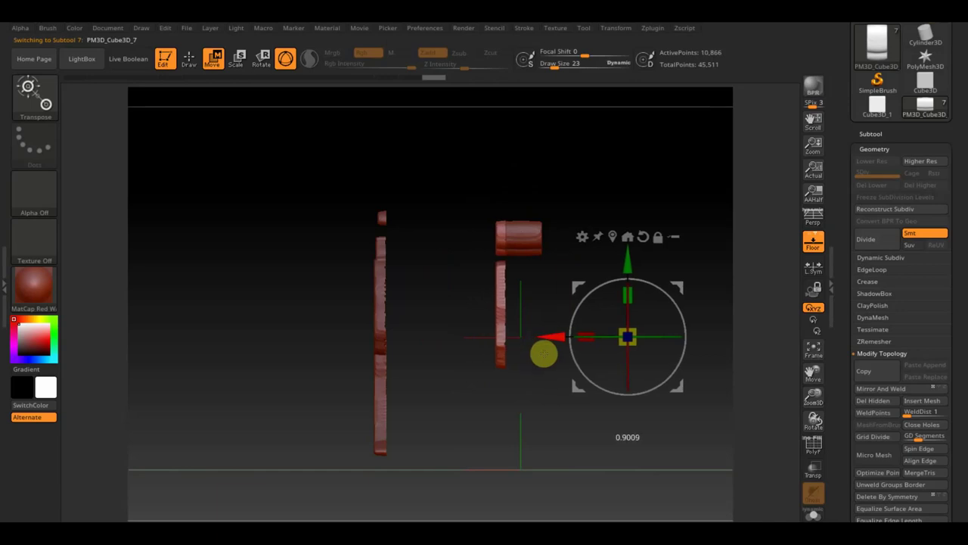
left_click_drag(544, 354, 519, 353)
mouse_move(371, 327)
left_mouse_down()
mouse_move(305, 320)
mouse_move(328, 318)
mouse_move(299, 293)
left_mouse_up()
left_click(189, 58)
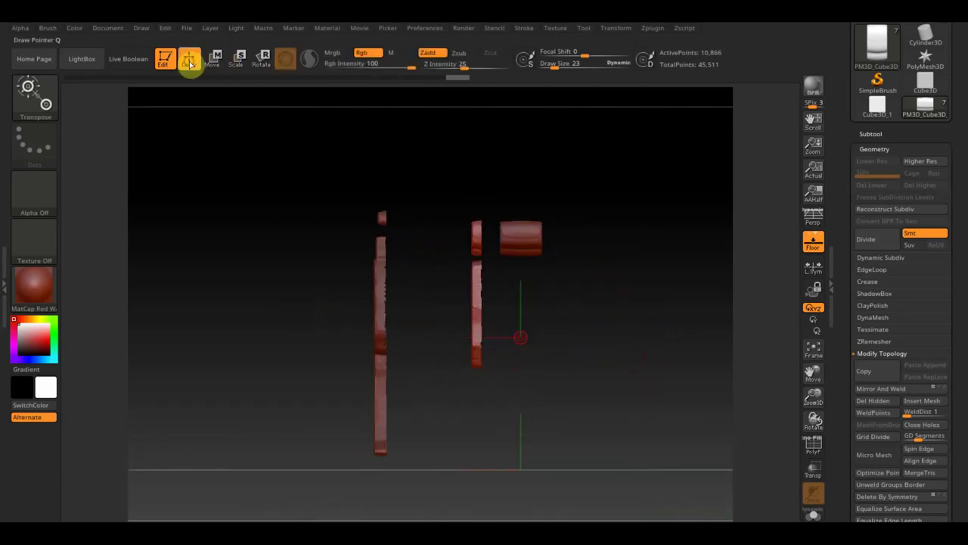
Briefly hide and reshow the lower middle piece, then orbit to a three-quarter view
left_click_drag(620, 419, 440, 260, "ctrl")
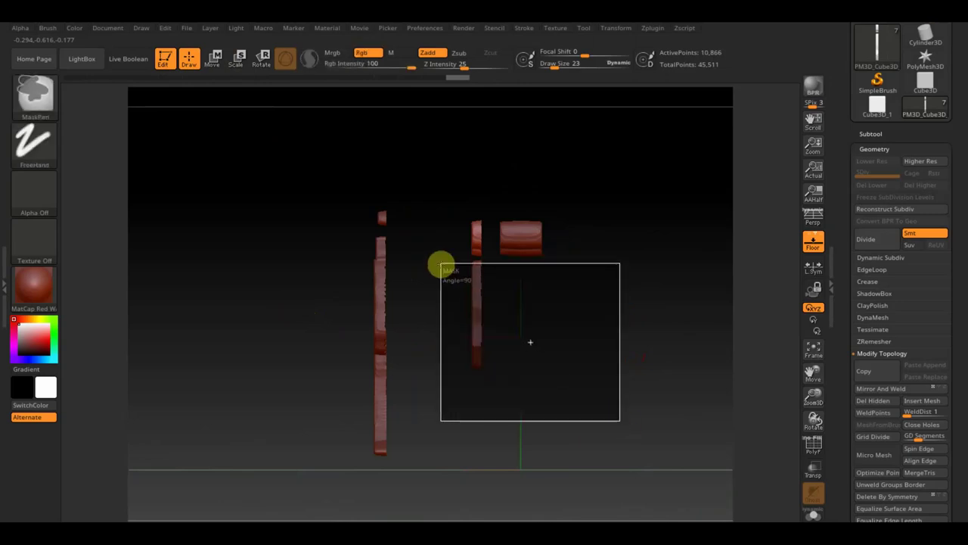
key("ctrl")
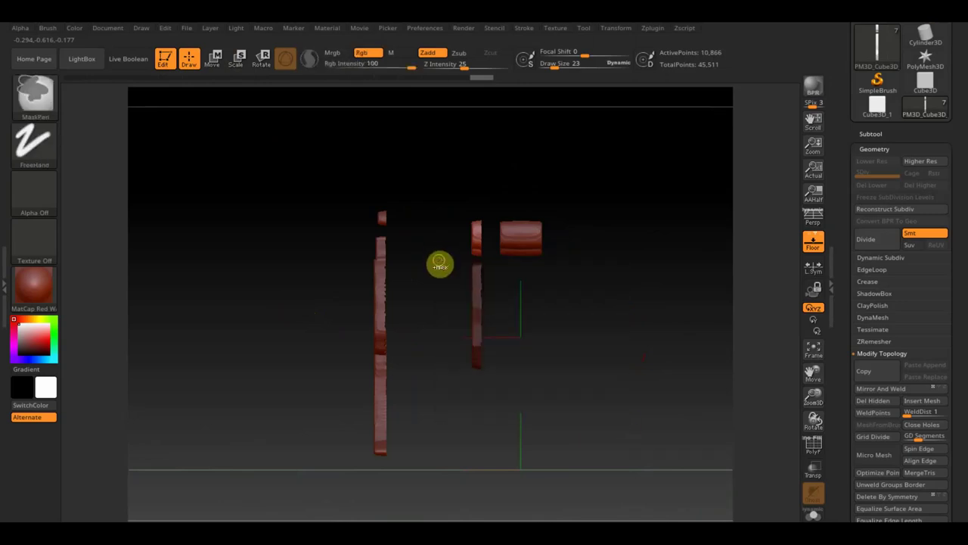
key("ctrl+shift")
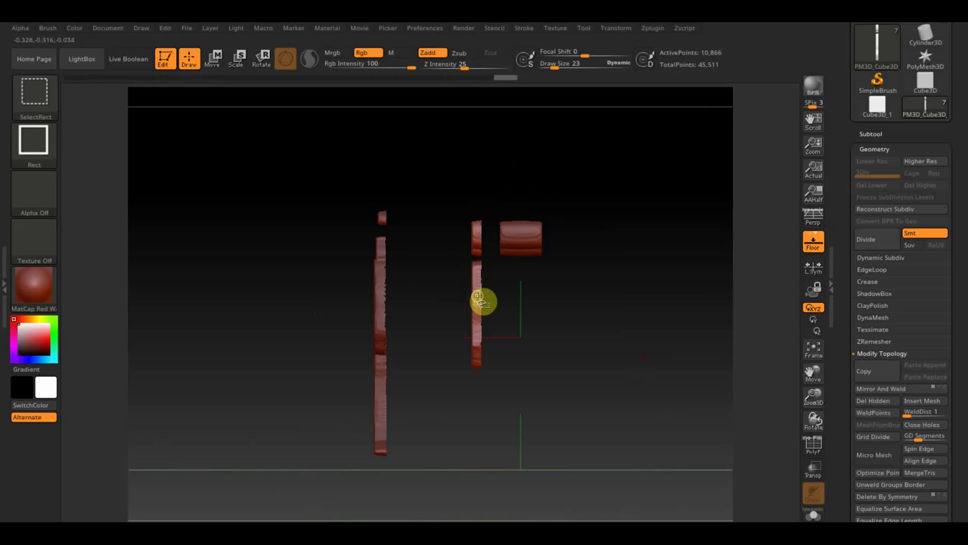
left_click(479, 296, "ctrl+shift")
left_click(637, 325, "ctrl+shift")
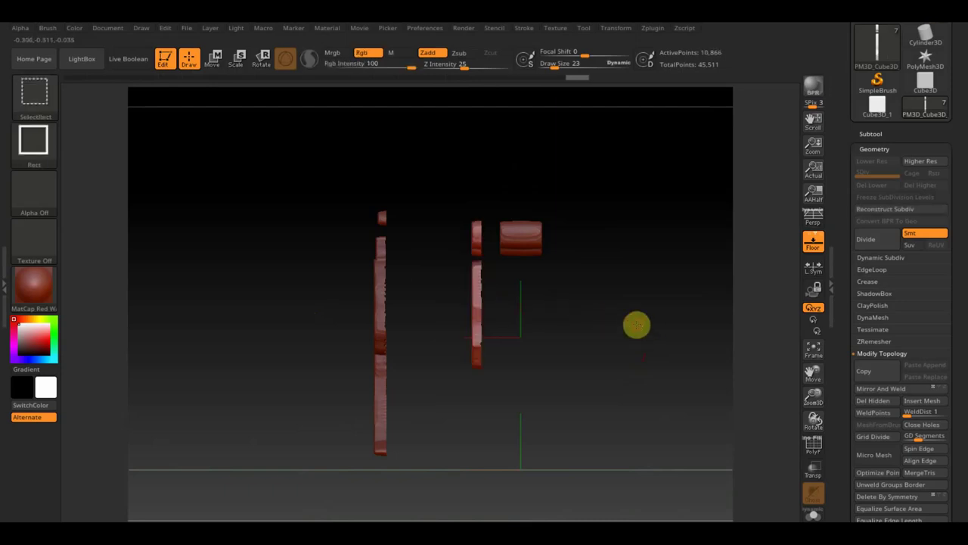
left_click_drag(664, 352, 719, 378)
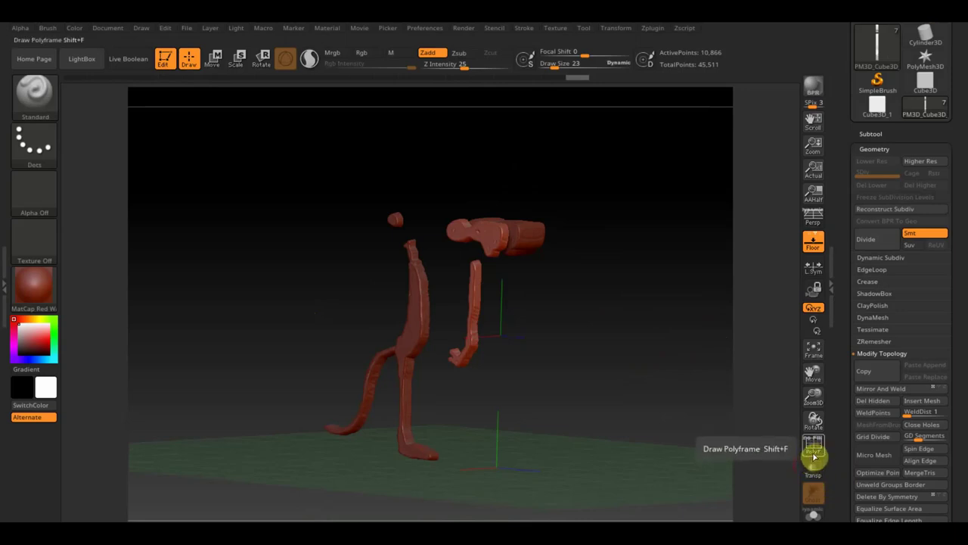
Preview the PolyF wireframe, then split the mesh into separate subtools with Groups Split
left_click(813, 446)
left_click(814, 448)
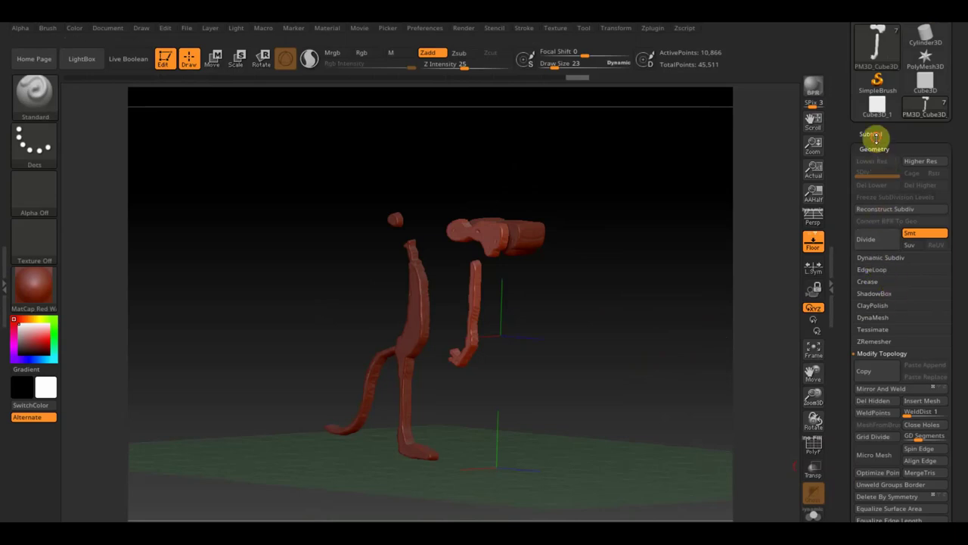
left_click(871, 135)
left_click(868, 423)
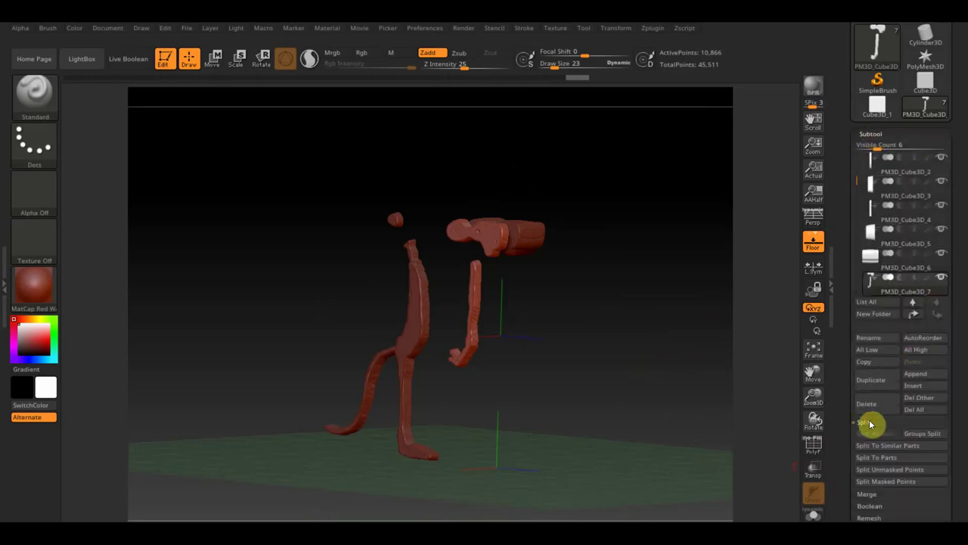
left_click(930, 432)
left_click(752, 457)
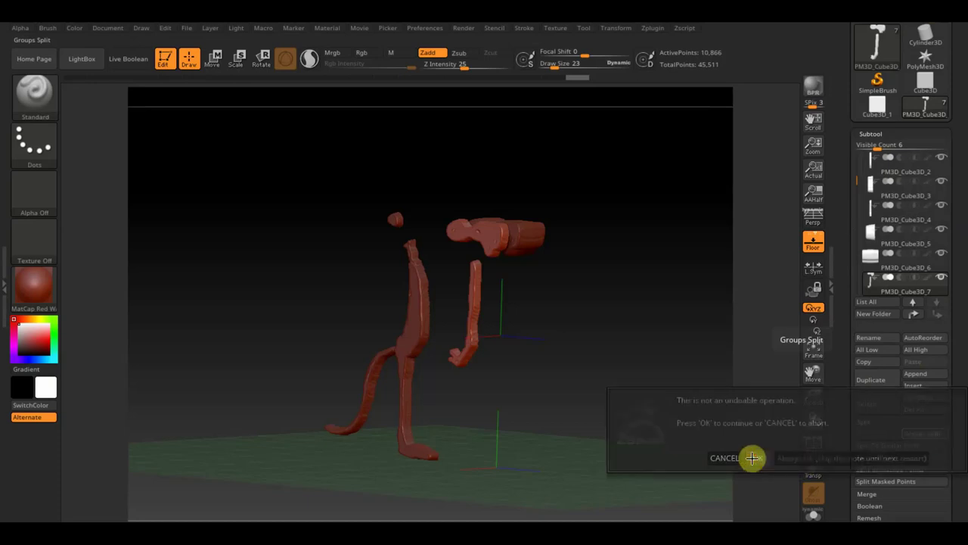
Delete the PM3D_Cube3D_7 subtool and return to a front view
mouse_move(657, 355)
left_mouse_down()
mouse_move(645, 350)
mouse_move(673, 382)
mouse_move(680, 430)
mouse_move(552, 327)
left_mouse_up()
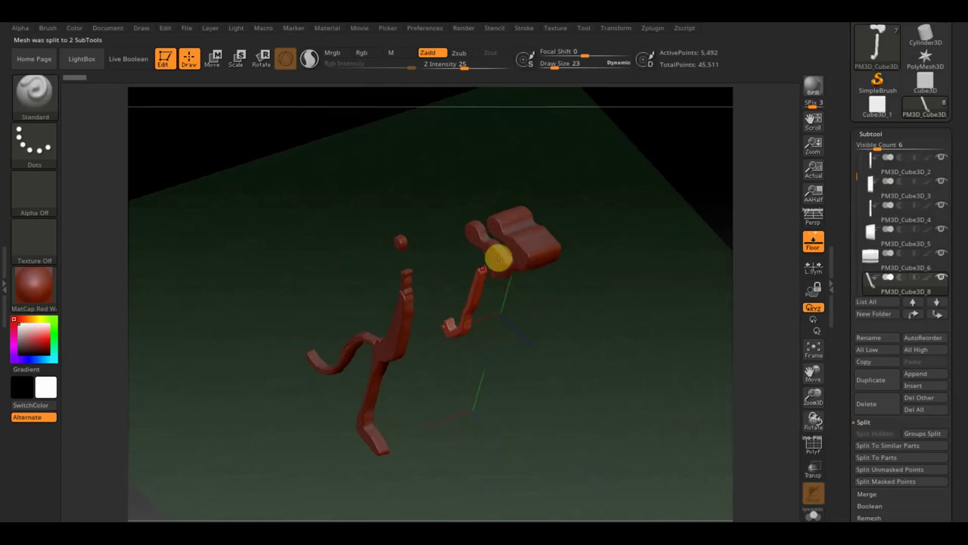
left_click(499, 260, "alt")
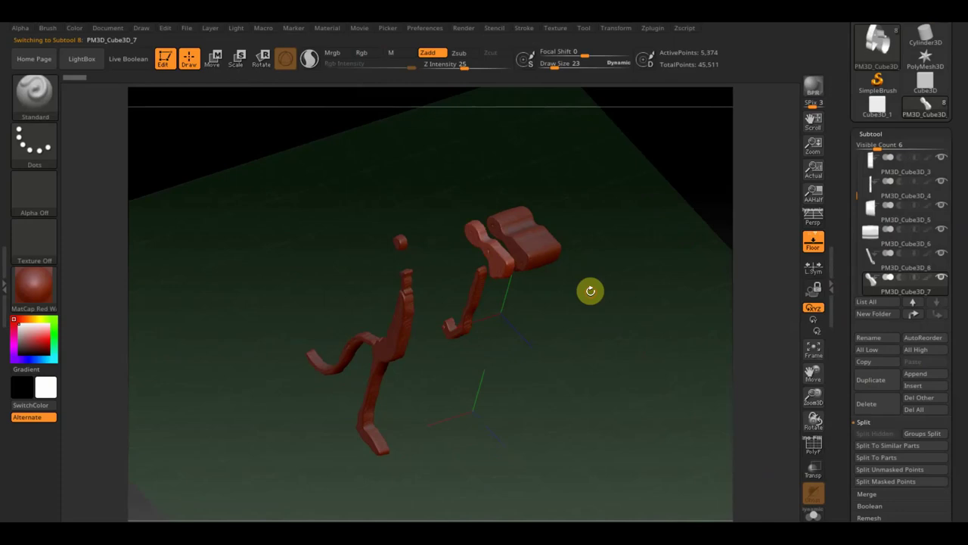
left_click(868, 405)
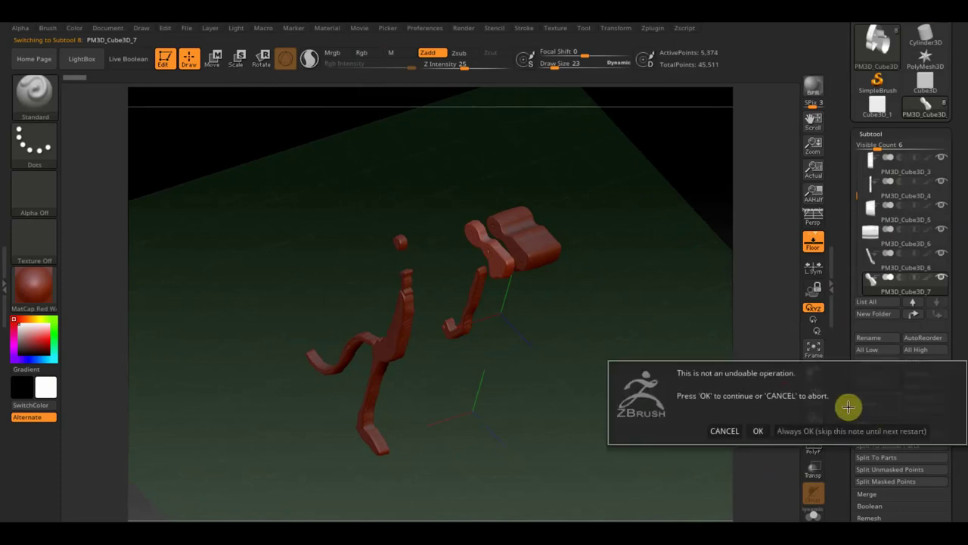
left_click(752, 424)
mouse_move(661, 396)
left_mouse_down()
mouse_move(652, 364)
mouse_move(624, 363)
left_mouse_up()
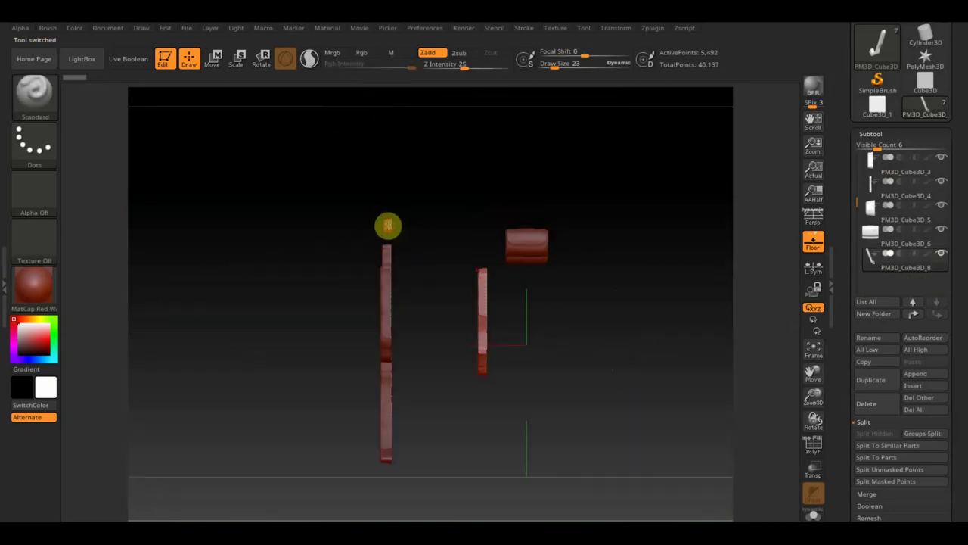
Make PM3D_Cube3D_5 symmetric with Mirror And Weld
key("Up")
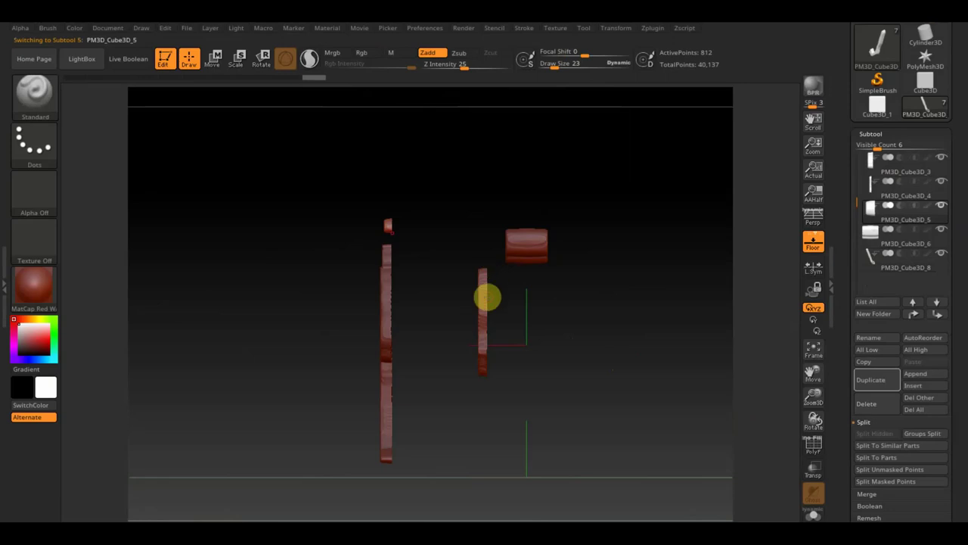
left_click(213, 57)
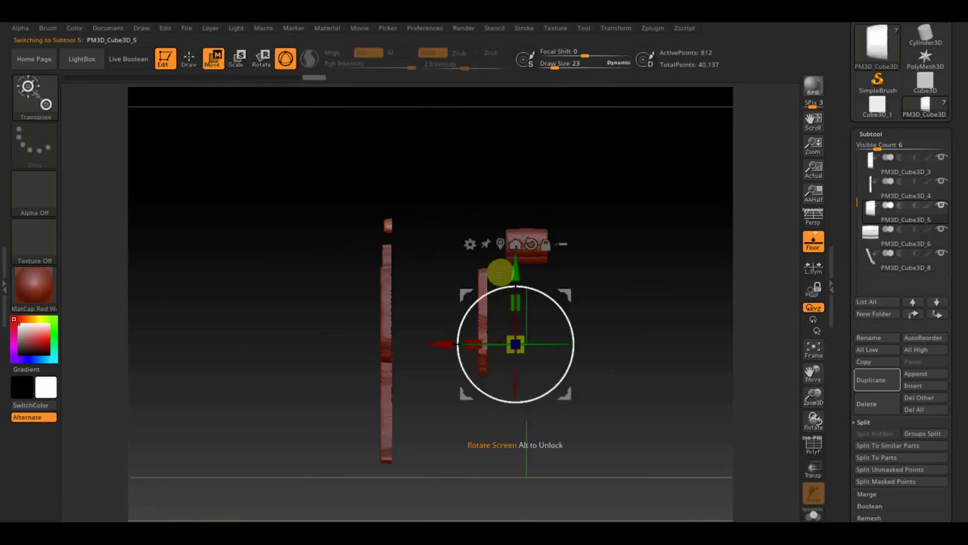
left_click_drag(429, 346, 562, 377)
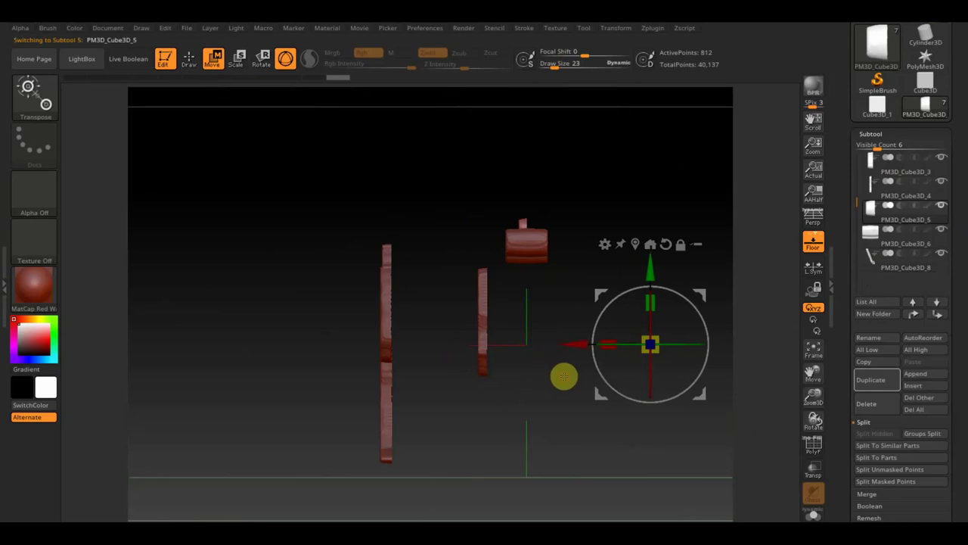
scroll(930, 469, "down", 5)
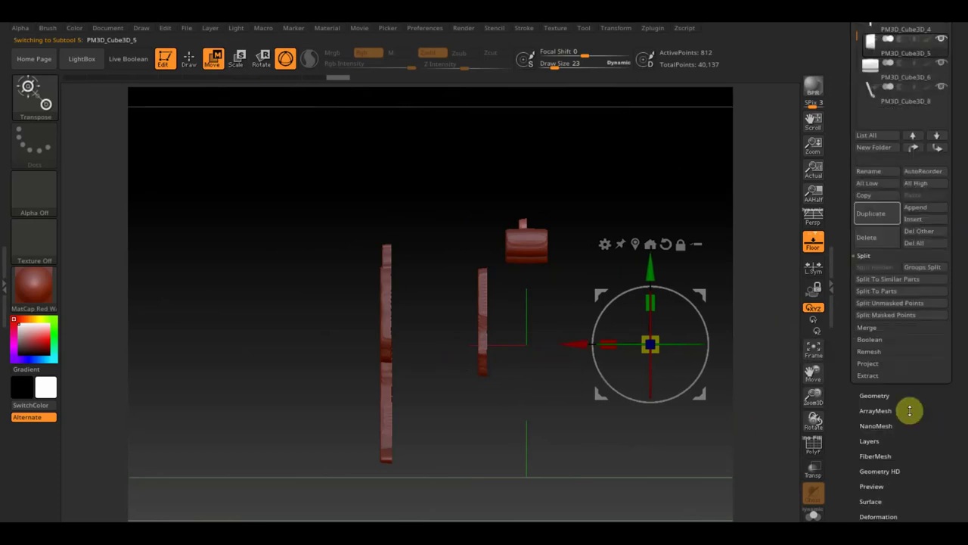
left_click(881, 394)
left_click(887, 223)
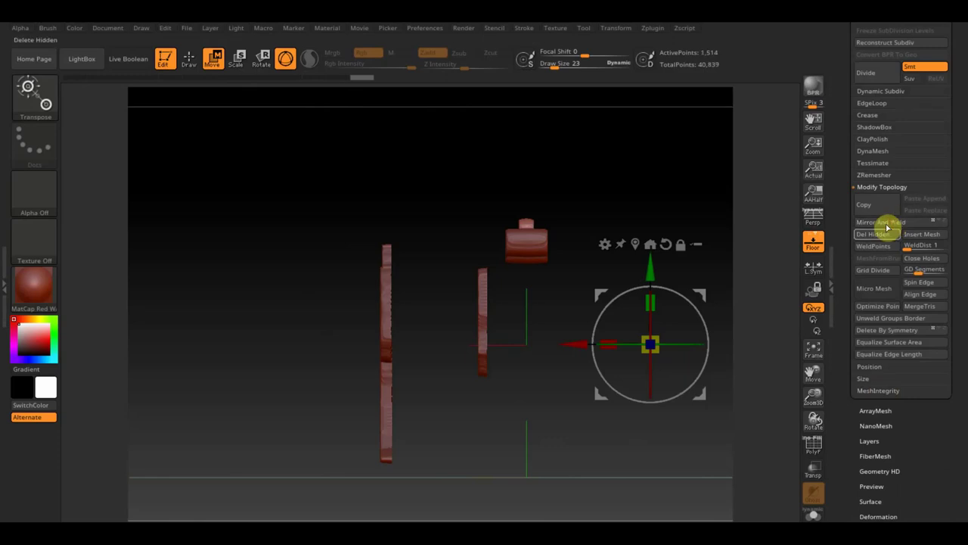
Place the gizmo on the head piece and realign the view to the front
left_click_drag(694, 295, 575, 184, "alt")
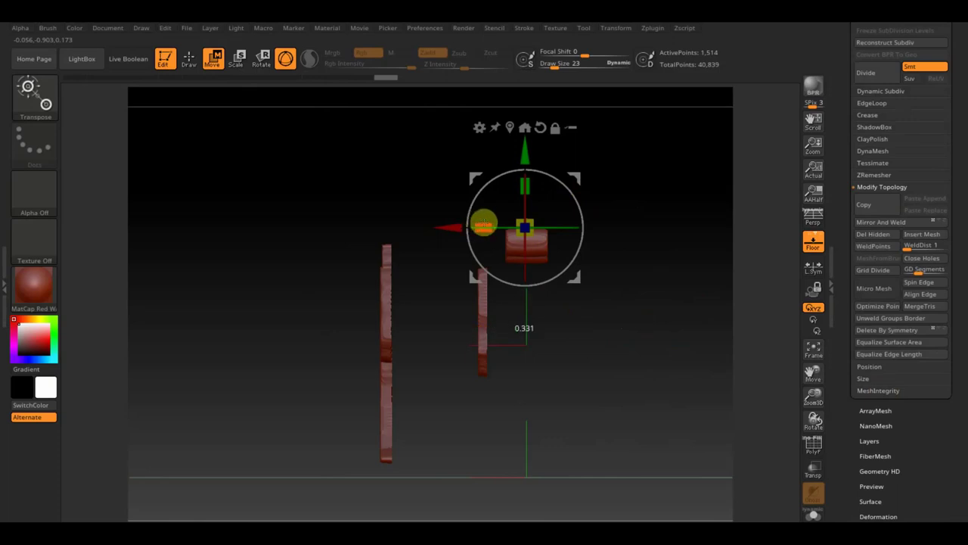
left_click_drag(486, 222, 425, 238)
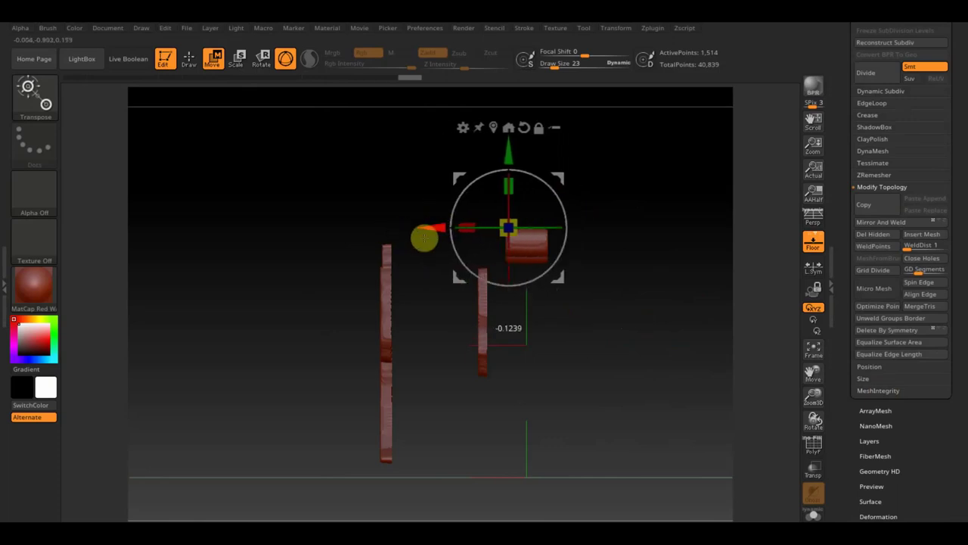
mouse_move(644, 322)
left_mouse_down()
mouse_move(663, 411)
mouse_move(641, 400)
left_mouse_up()
mouse_move(629, 277)
left_mouse_down()
mouse_move(649, 371)
mouse_move(637, 421)
left_mouse_up()
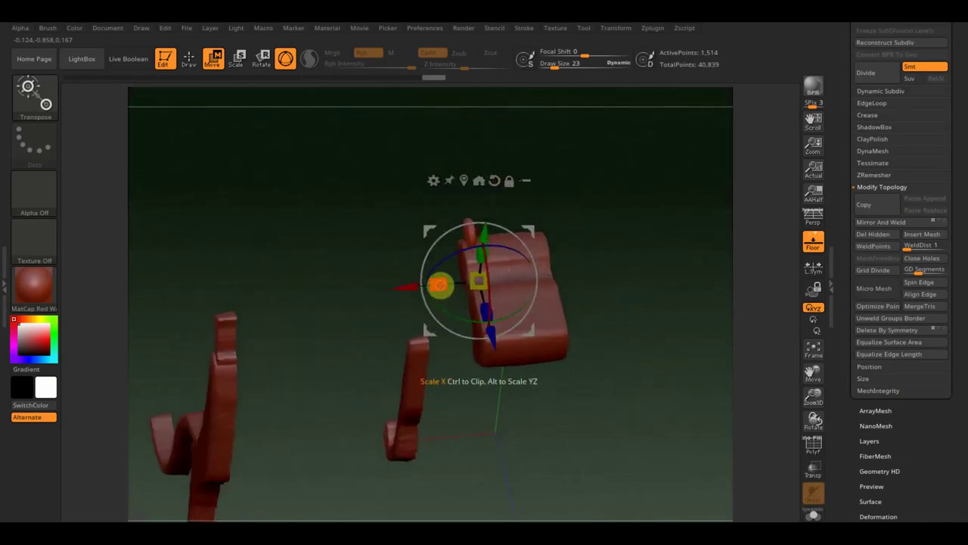
mouse_move(683, 383)
left_mouse_down()
mouse_move(698, 350)
mouse_move(683, 310)
mouse_move(684, 337)
left_mouse_up()
mouse_move(680, 382)
left_mouse_down()
mouse_move(672, 389)
mouse_move(655, 301)
left_mouse_up()
Mirror And Weld PM3D_Cube3D_8 and slide it further left
left_click(453, 416, "alt")
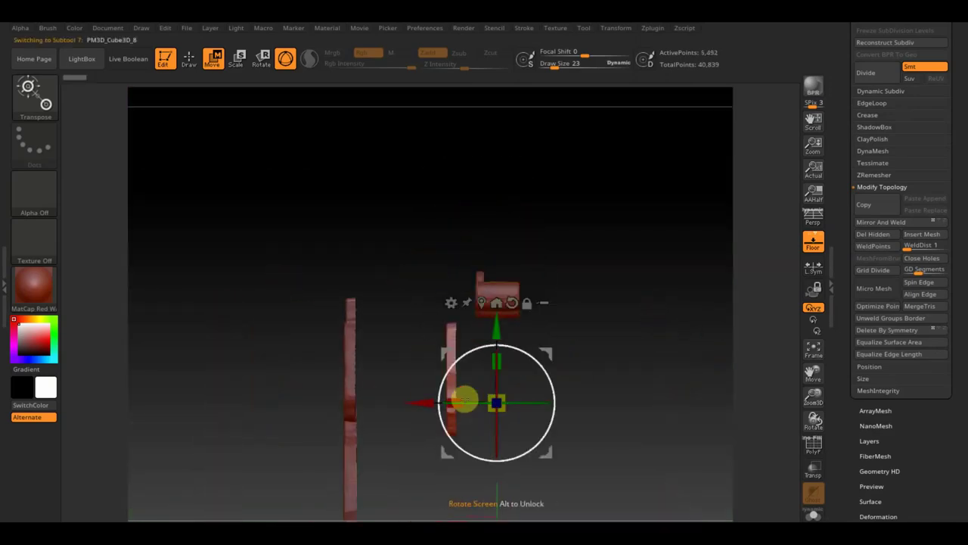
mouse_move(416, 404)
left_mouse_down()
mouse_move(341, 392)
mouse_move(410, 409)
left_mouse_up()
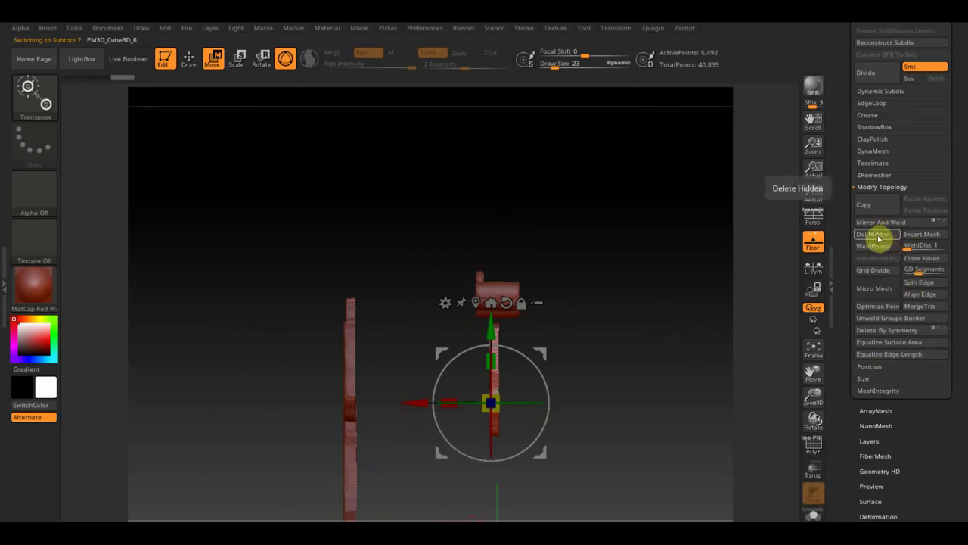
left_click(881, 222)
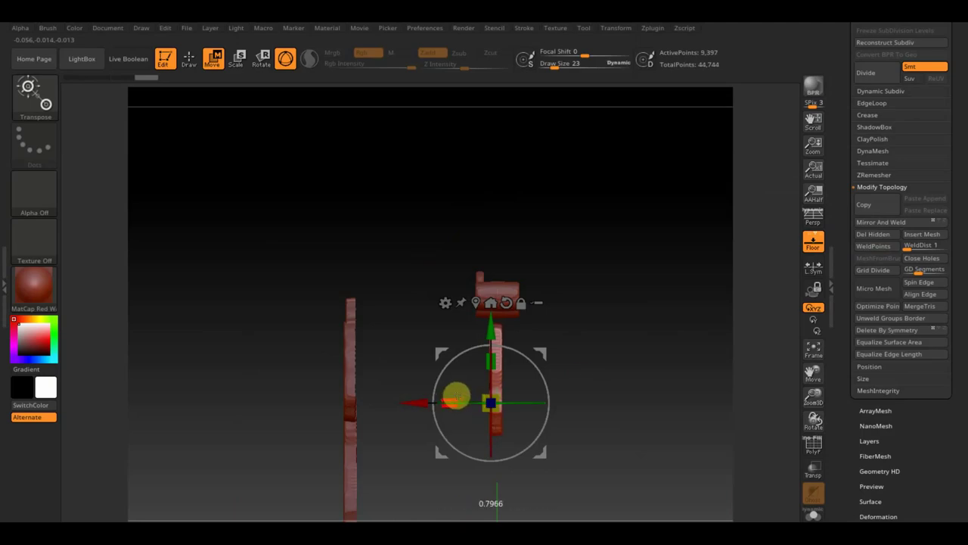
left_click_drag(458, 394, 371, 401)
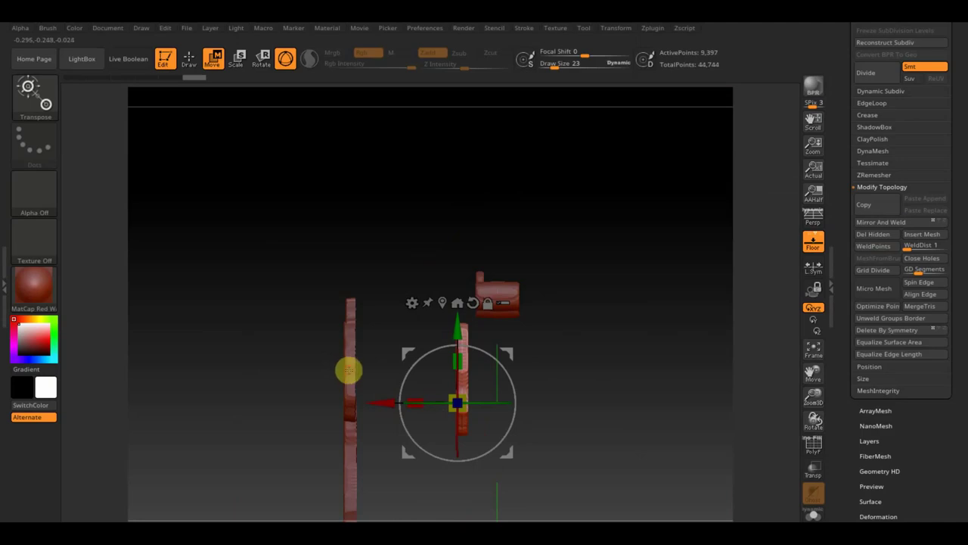
Reposition PM3D_Cube3D_2 and move the tall PM3D_Cube3D_4 piece toward the centre
left_click(348, 370)
left_click_drag(398, 397, 542, 419)
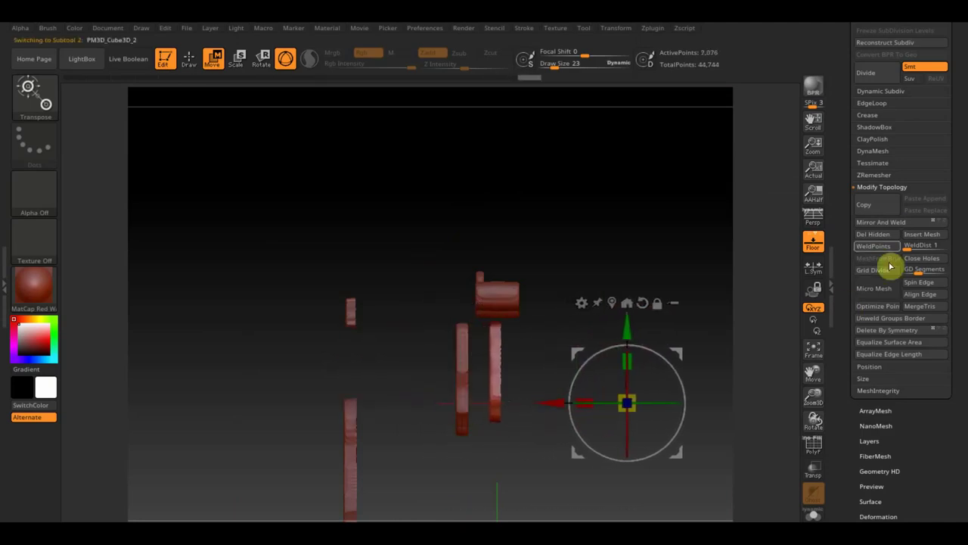
mouse_move(586, 401)
left_mouse_down()
mouse_move(556, 403)
mouse_move(602, 410)
mouse_move(533, 371)
mouse_move(538, 361)
mouse_move(450, 358)
mouse_move(350, 327)
left_mouse_up()
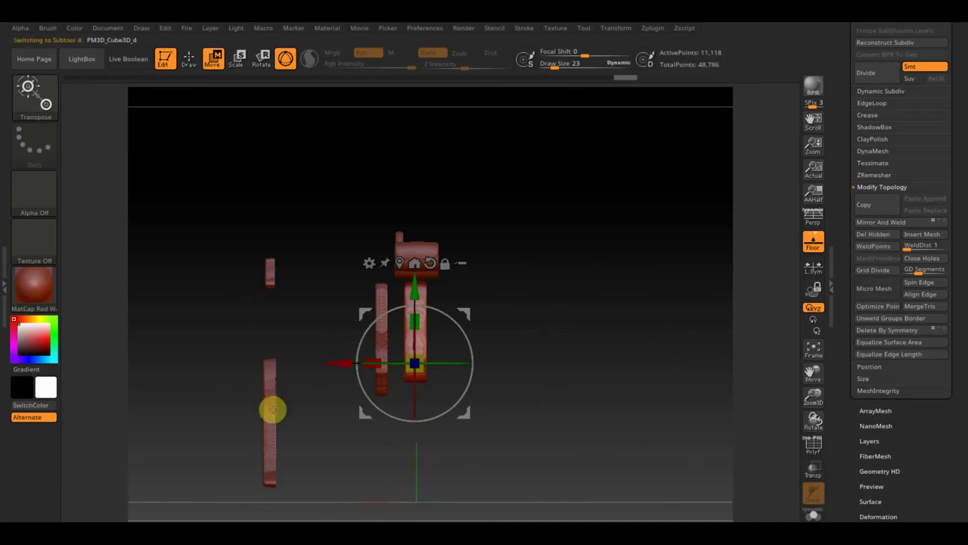
left_click(272, 409, "alt")
mouse_move(199, 425)
left_mouse_down()
mouse_move(326, 452)
mouse_move(331, 435)
left_mouse_up()
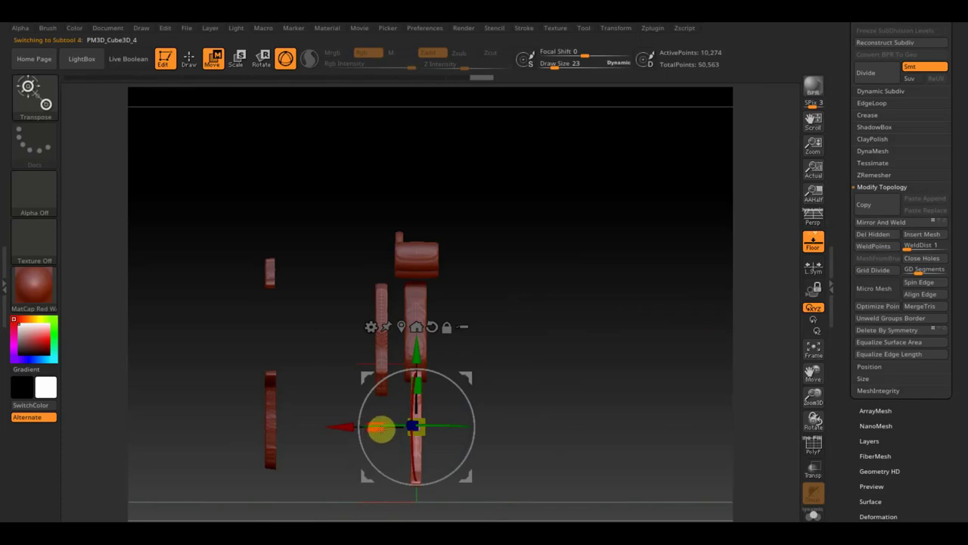
left_click_drag(383, 429, 321, 430)
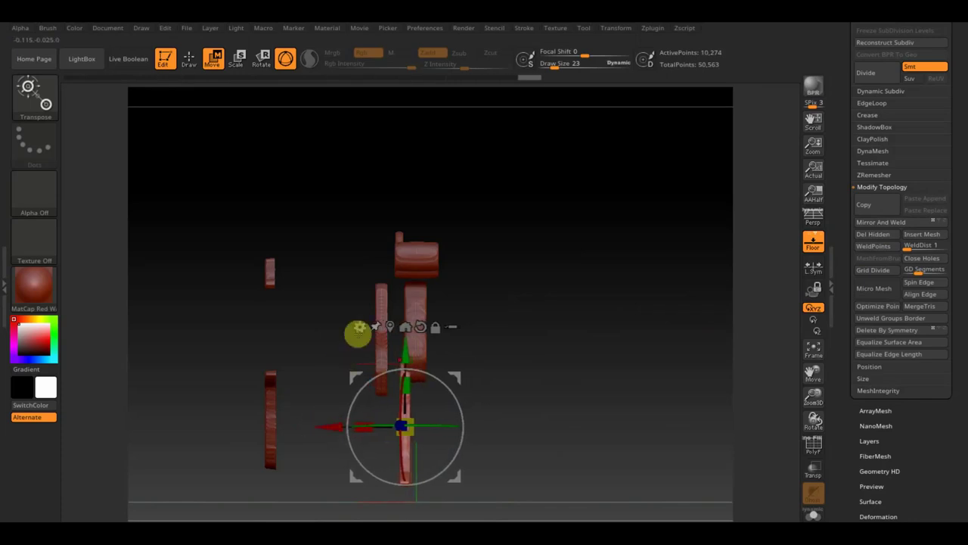
Slide the upper vertical piece right and tilt it about -53.5° into a diagonal
left_click(382, 301, "alt")
left_click_drag(288, 369, 302, 372)
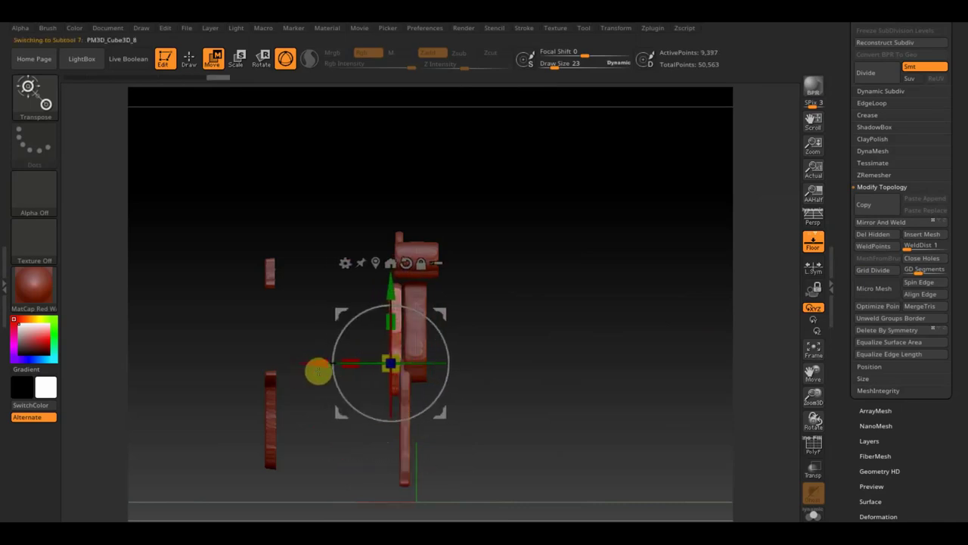
left_click_drag(415, 320, 453, 355)
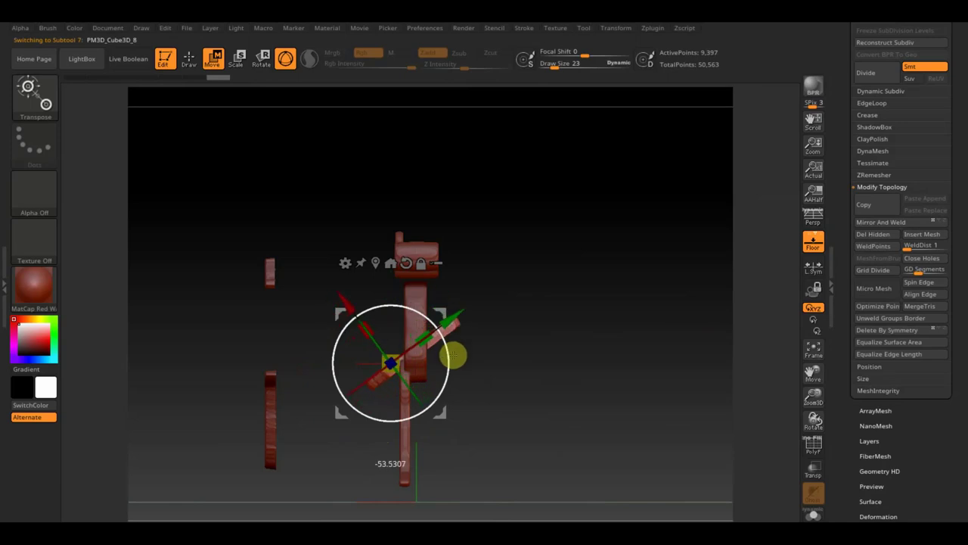
Shift the tilted piece up-left, then raise PM3D_Cube3D_3 and Mirror And Weld it
left_click_drag(443, 318, 382, 283)
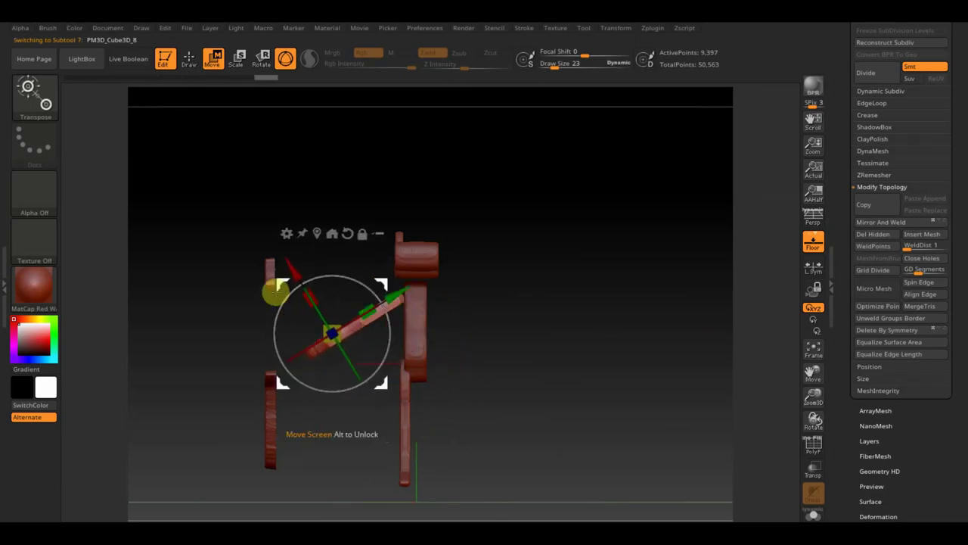
left_click(268, 267, "alt")
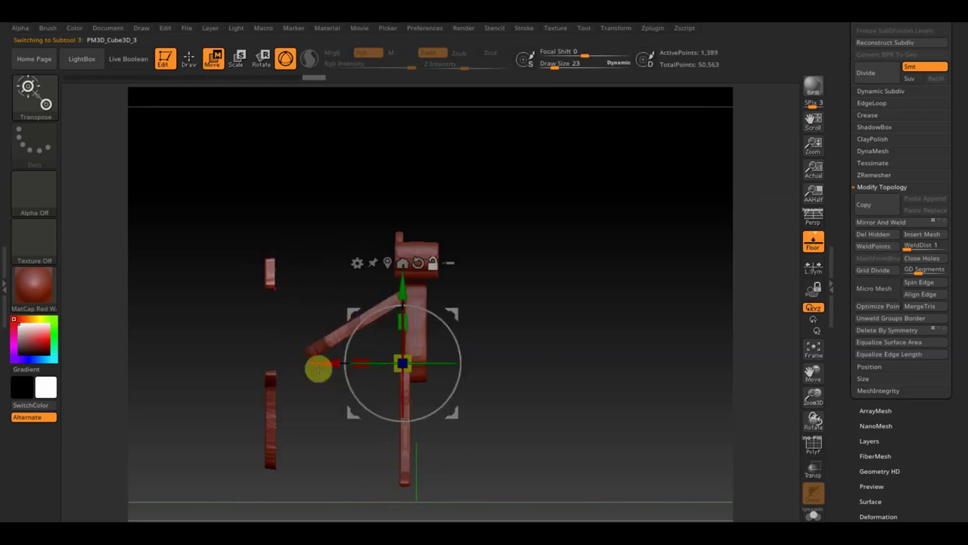
left_click_drag(318, 368, 189, 341)
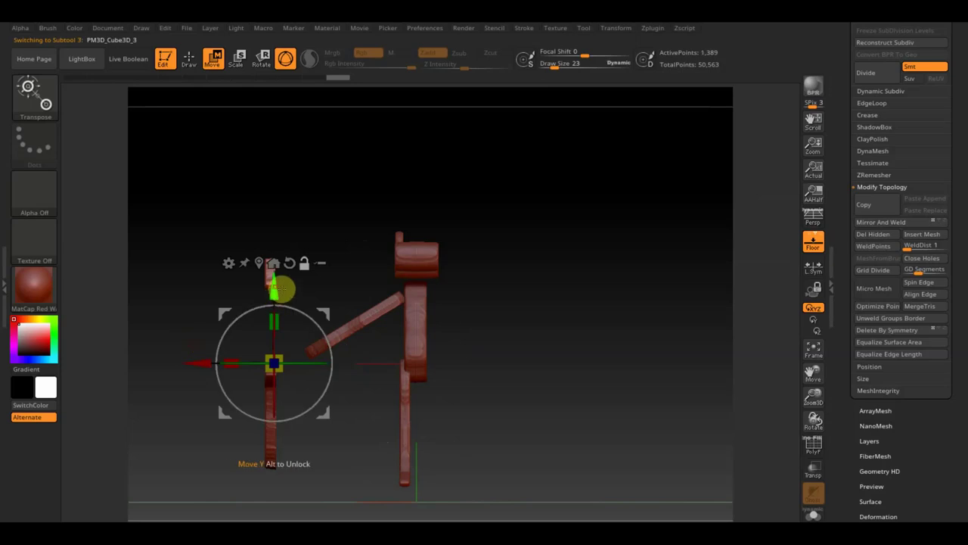
left_click_drag(279, 287, 257, 198)
left_click_drag(202, 272, 341, 297)
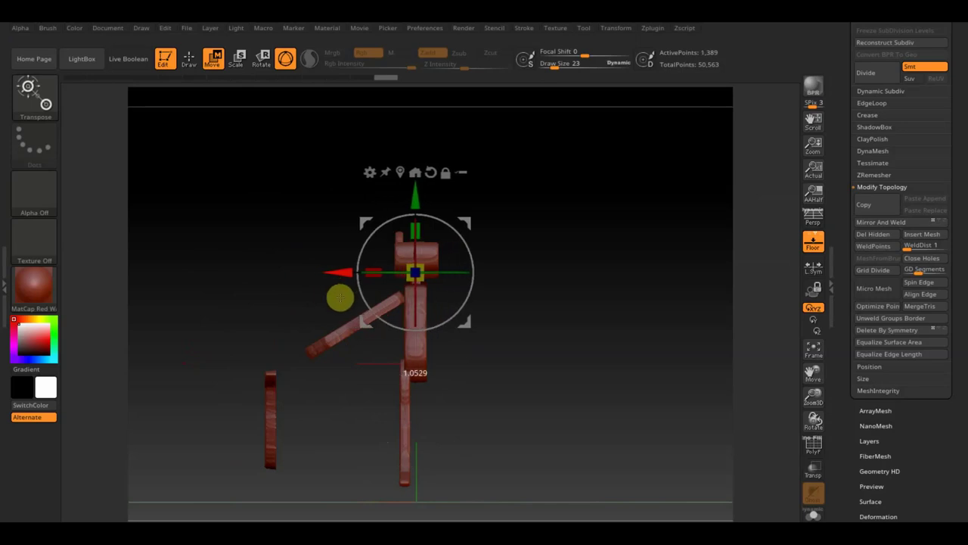
left_click(900, 225)
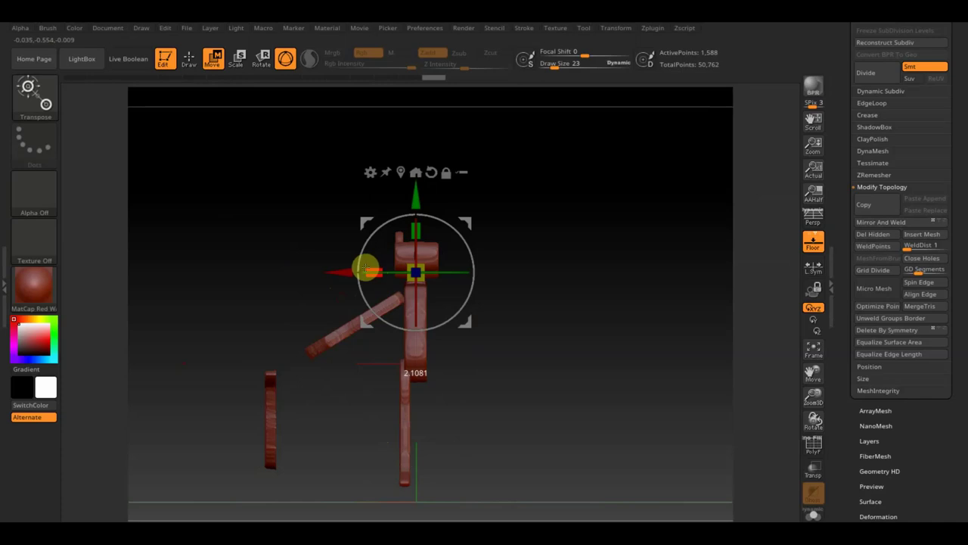
Slide the PM3D_Cube3D_1 leg piece back directly under the torso block
left_click(269, 416, "alt")
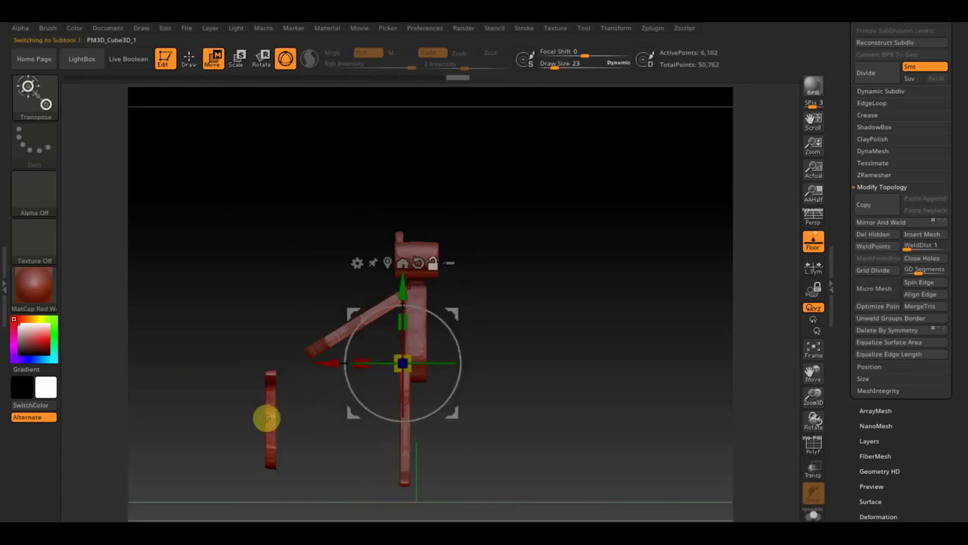
left_click_drag(327, 363, 199, 368)
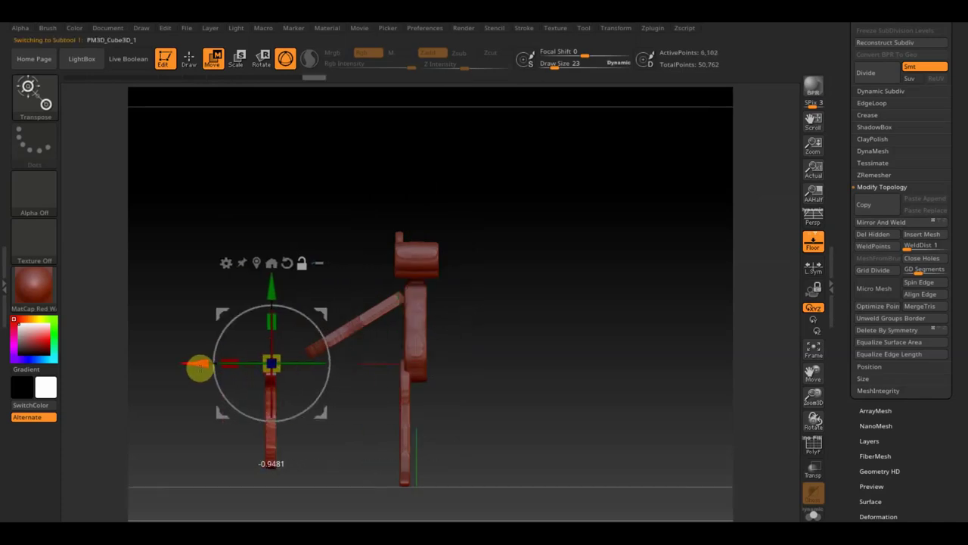
left_click_drag(270, 288, 271, 344, "alt")
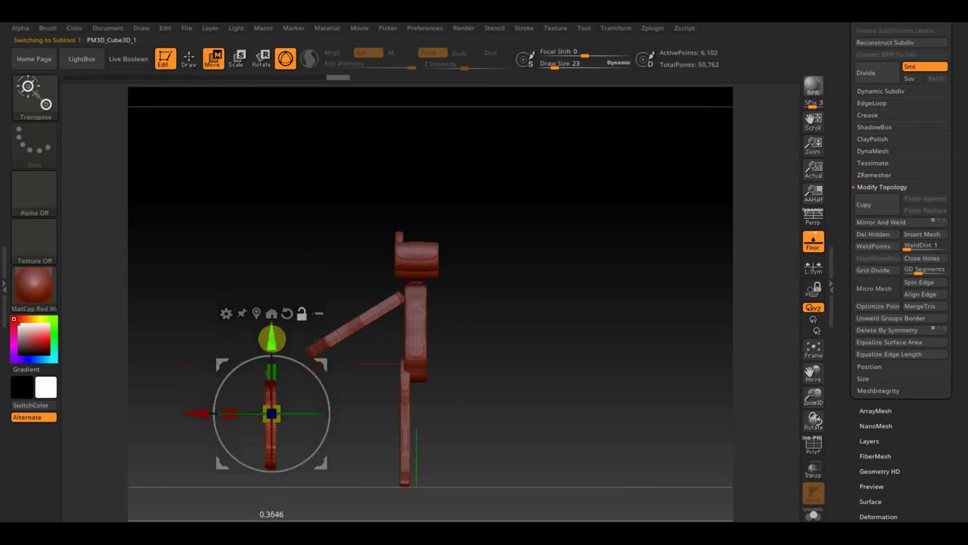
left_click_drag(190, 411, 335, 440)
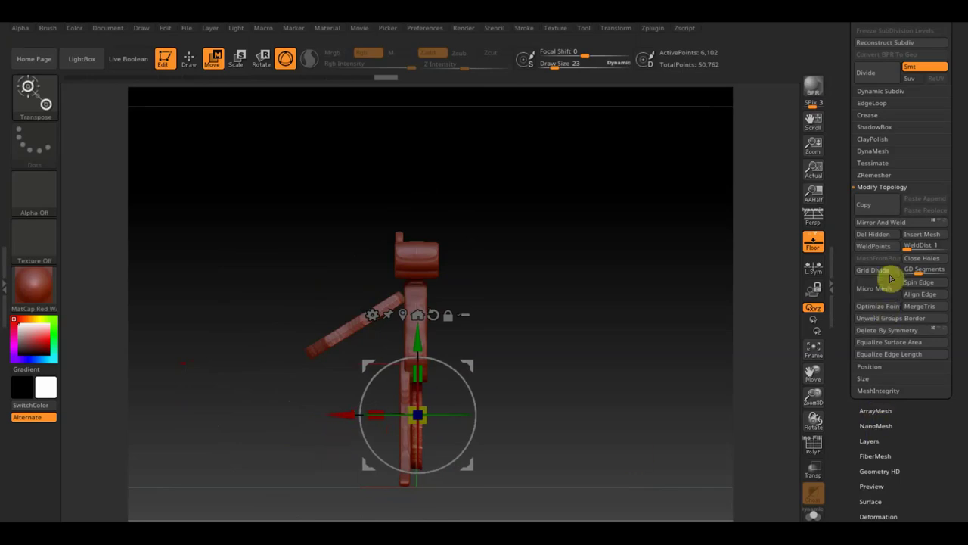
Zoom in on the model and rotate it back to a front view in Draw mode
left_click_drag(488, 468, 622, 484)
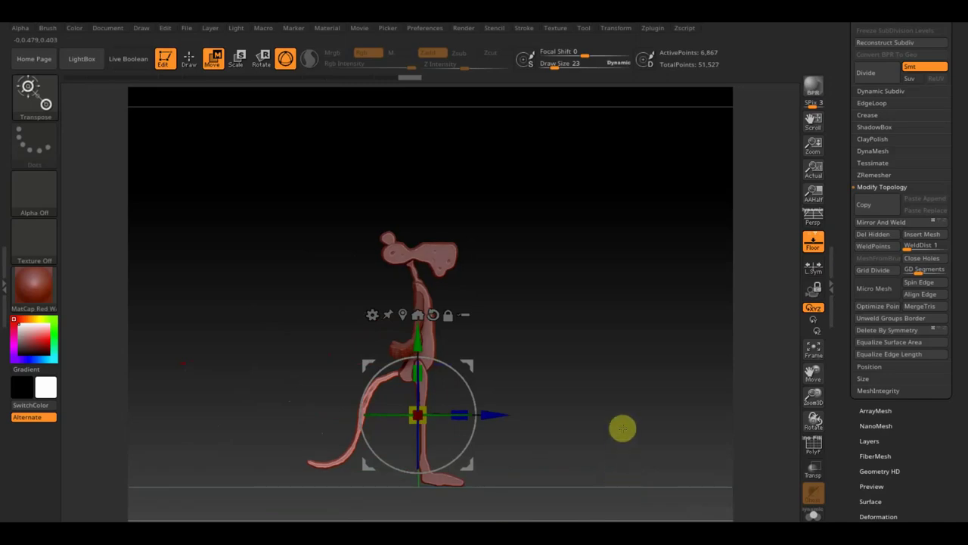
left_click_drag(628, 431, 668, 518, "alt")
mouse_move(668, 426)
left_mouse_down()
mouse_move(635, 451)
mouse_move(599, 451)
mouse_move(602, 431)
mouse_move(634, 420)
mouse_move(610, 361)
left_mouse_up()
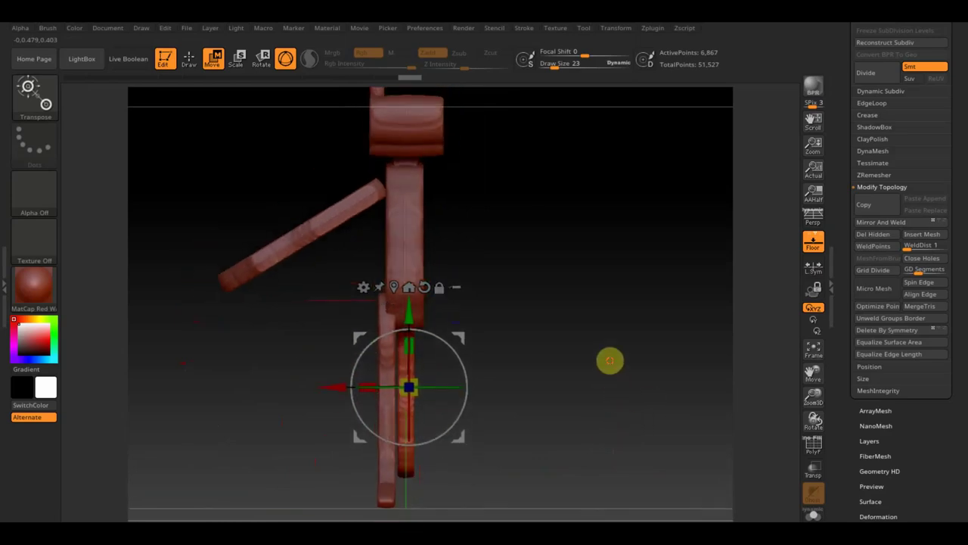
left_click(188, 58)
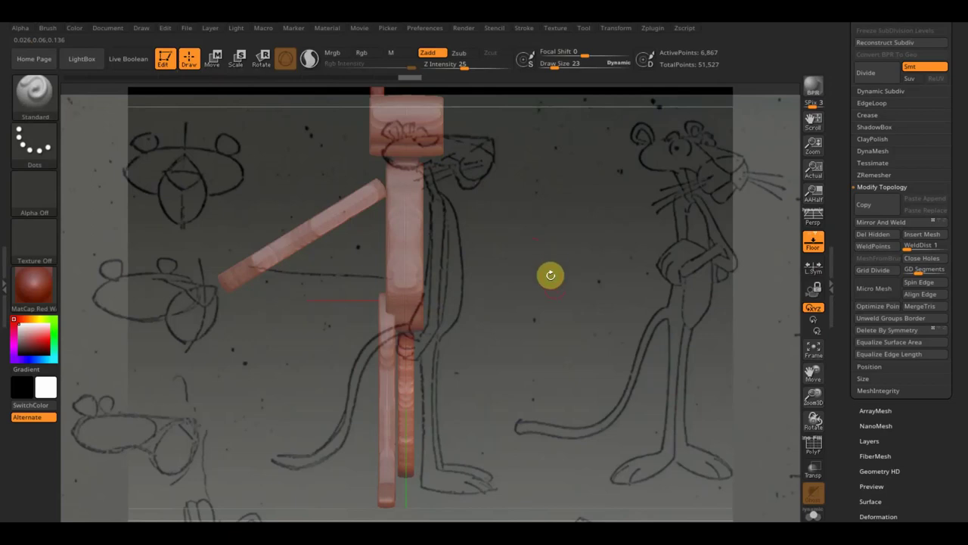
mouse_move(562, 294)
left_mouse_down()
mouse_move(464, 304)
mouse_move(527, 342)
mouse_move(562, 333)
left_mouse_up()
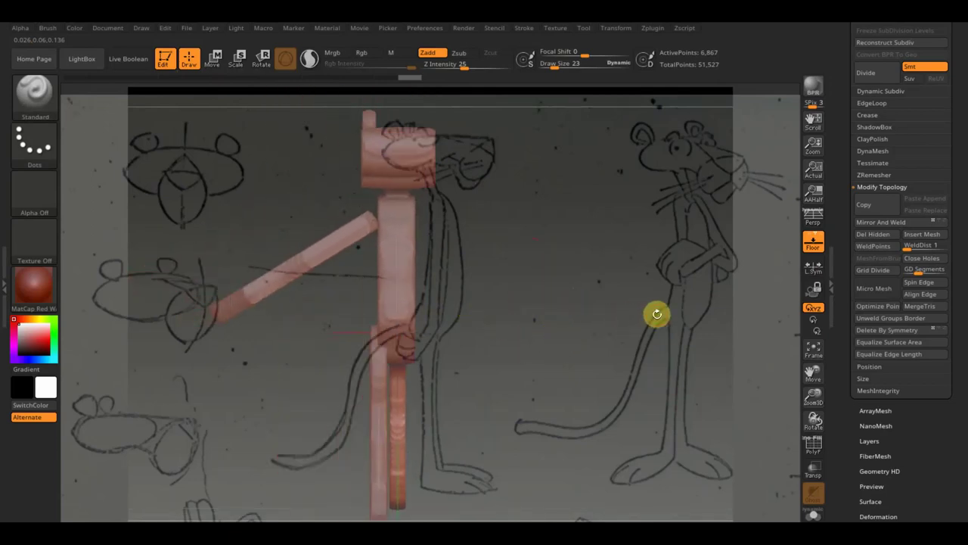
Move and scale the Spotlight panther reference behind the model, then hide the Spotlight dial
key("z")
left_click_drag(691, 432, 514, 384)
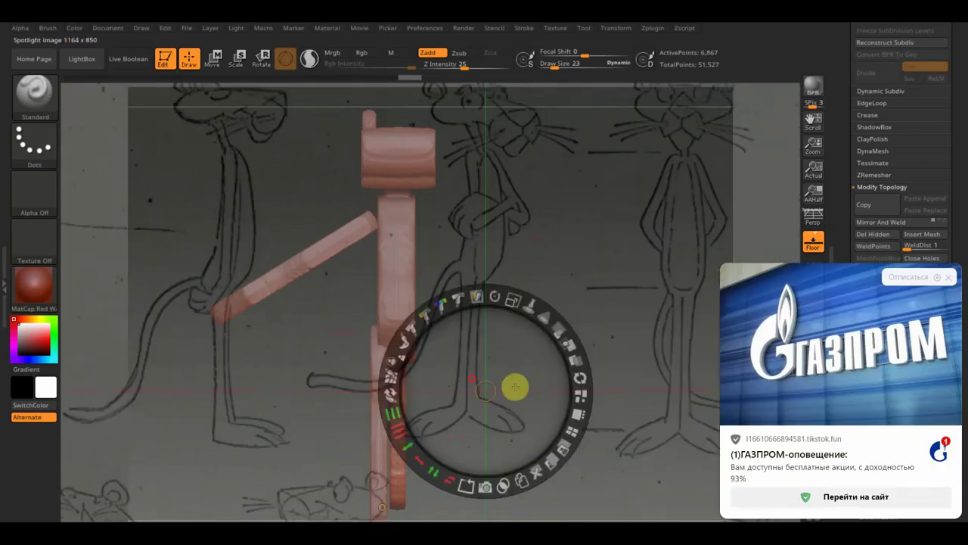
left_click(950, 278)
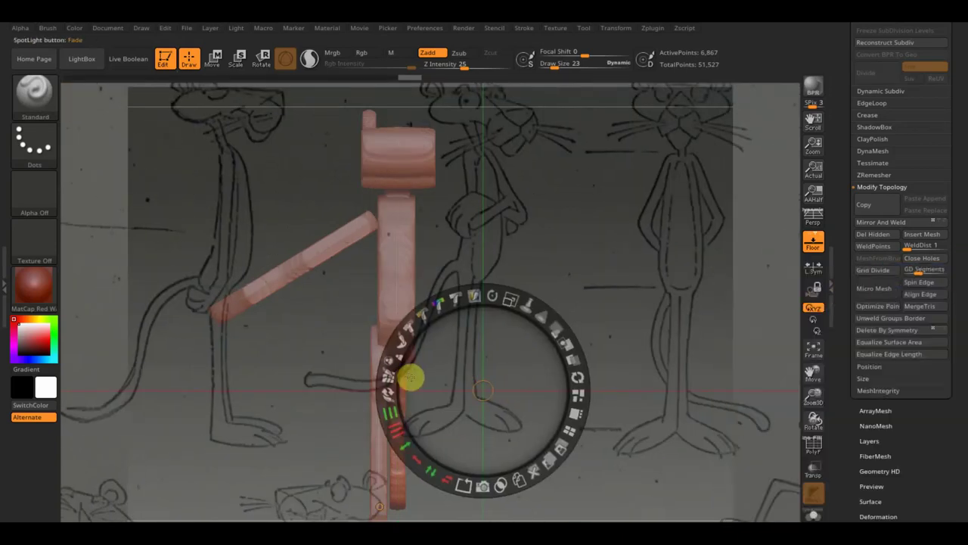
mouse_move(464, 378)
left_mouse_down()
mouse_move(274, 382)
mouse_move(223, 432)
left_mouse_up()
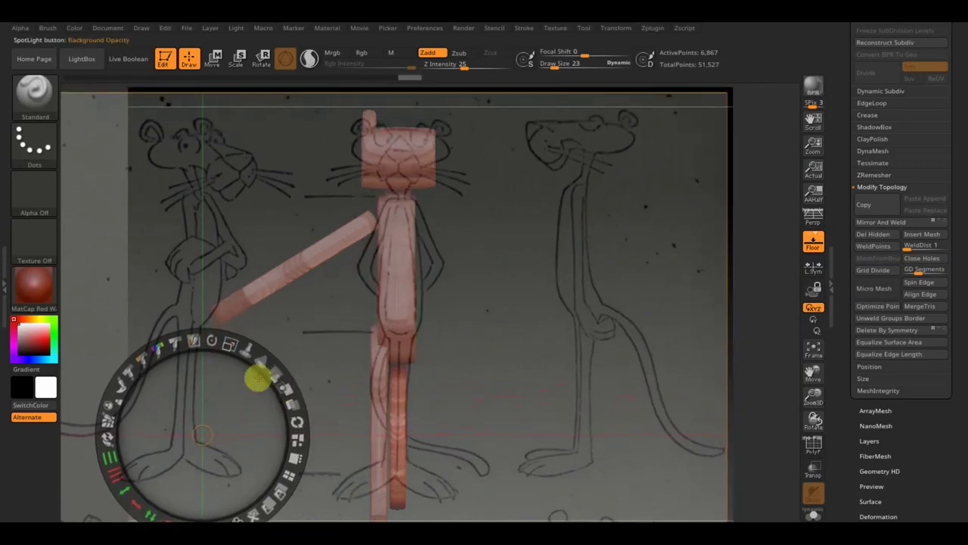
left_click_drag(230, 346, 232, 343)
mouse_move(219, 386)
left_mouse_down()
mouse_move(206, 396)
mouse_move(208, 408)
left_mouse_up()
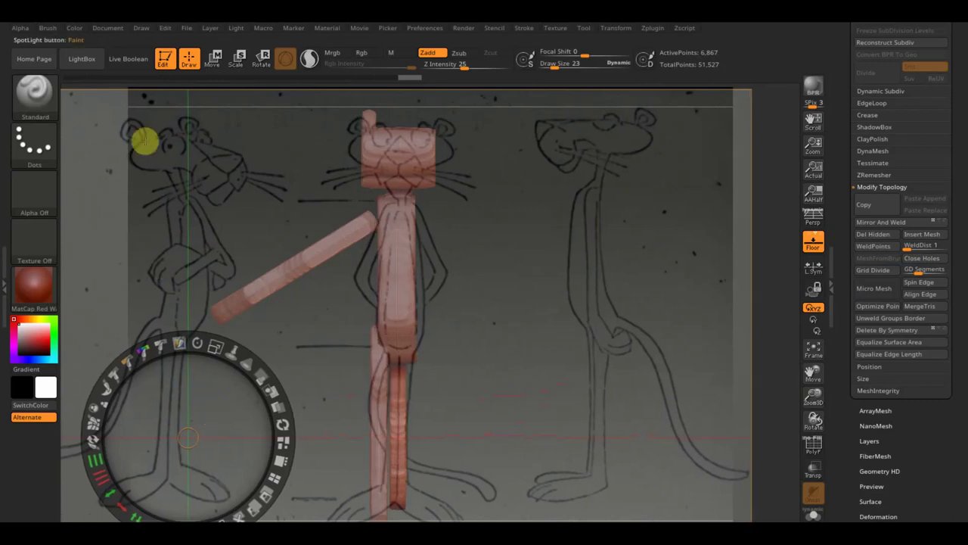
left_click(213, 58)
left_click(189, 58)
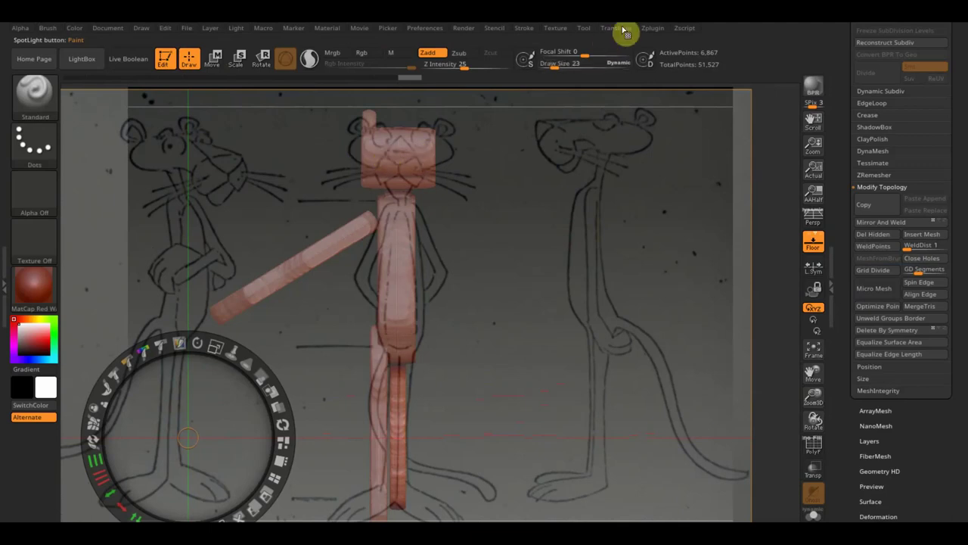
left_click(557, 65)
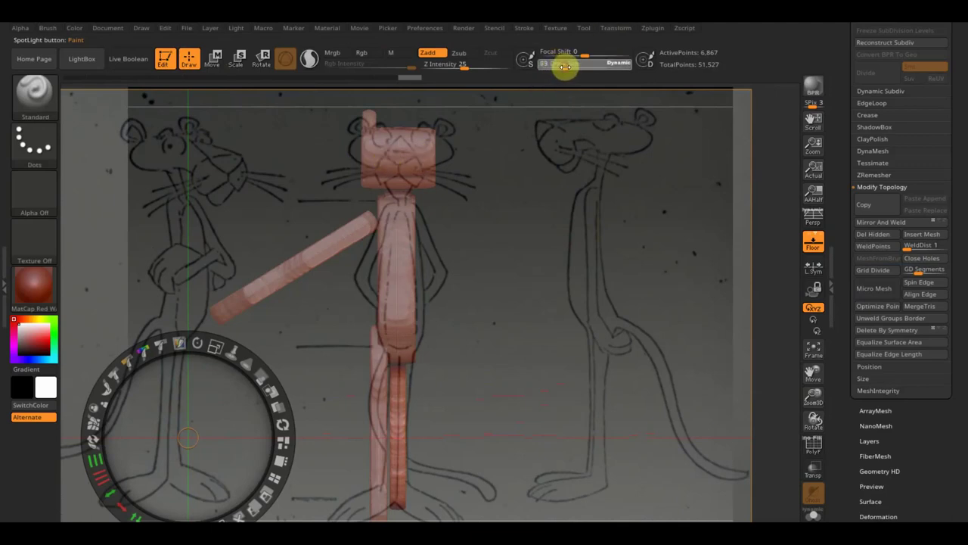
type("69")
key("shift+z")
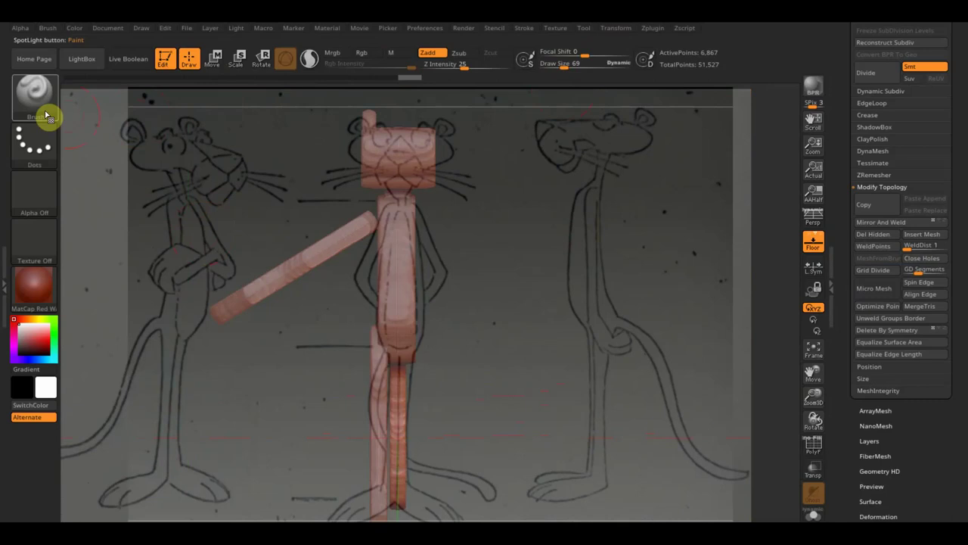
Choose the Move Topological brush and set its Draw Size to about 105
left_click(46, 115)
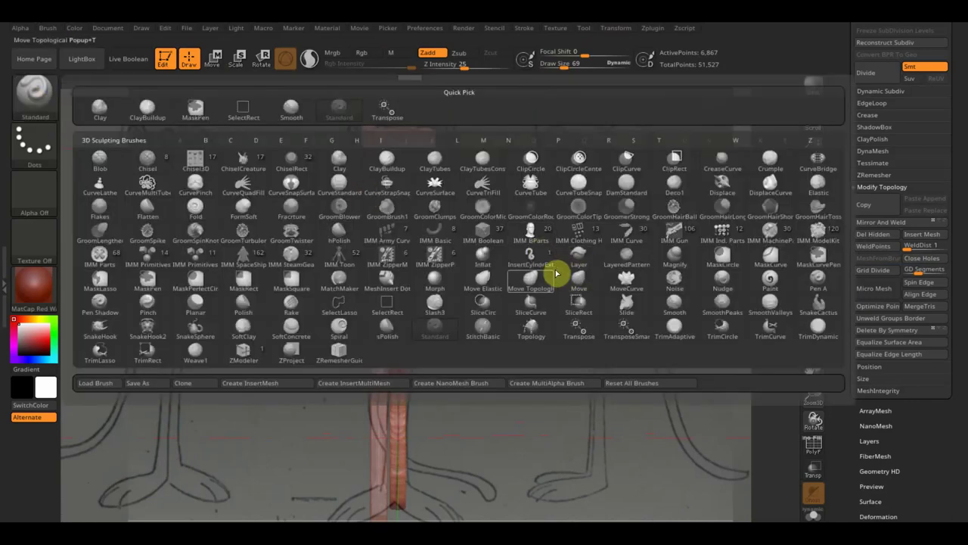
left_click(555, 274)
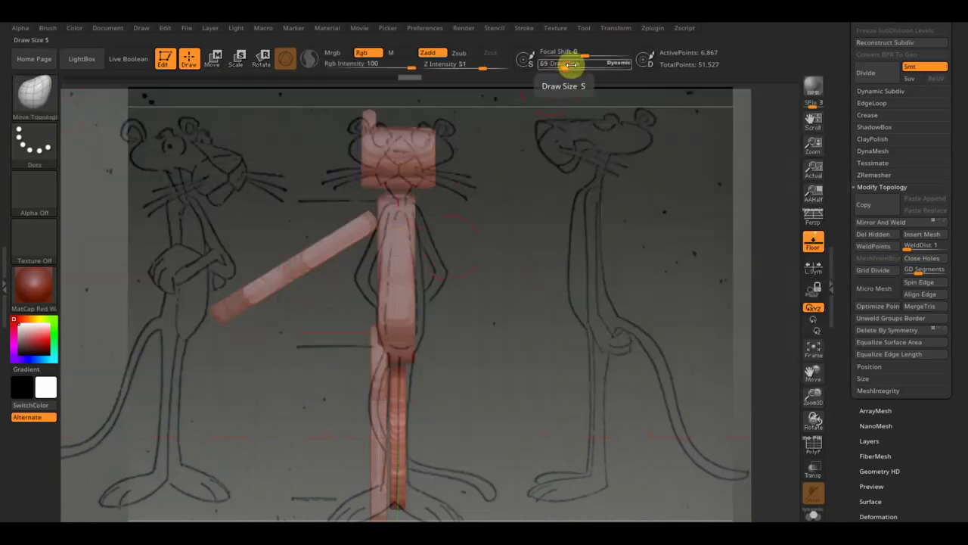
left_click_drag(571, 65, 578, 70)
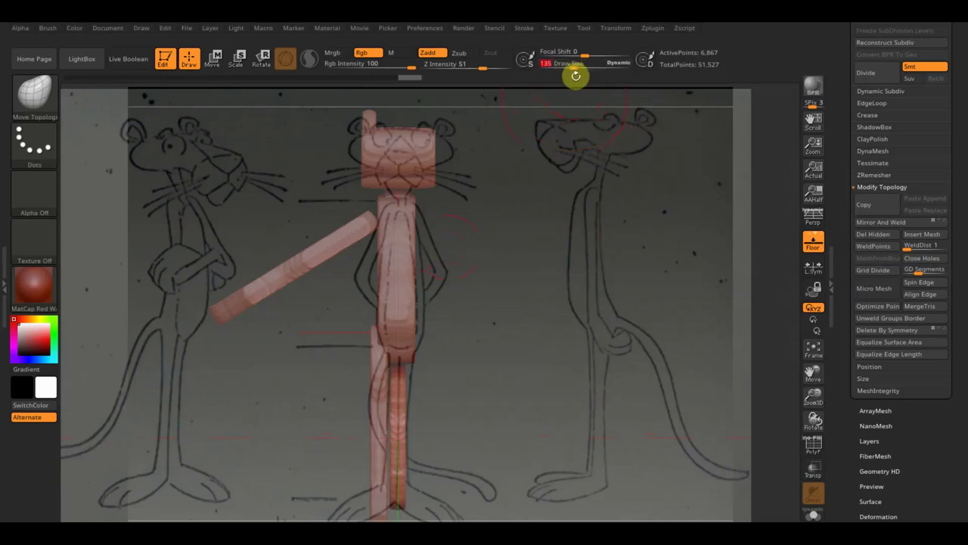
left_click_drag(487, 275, 493, 276)
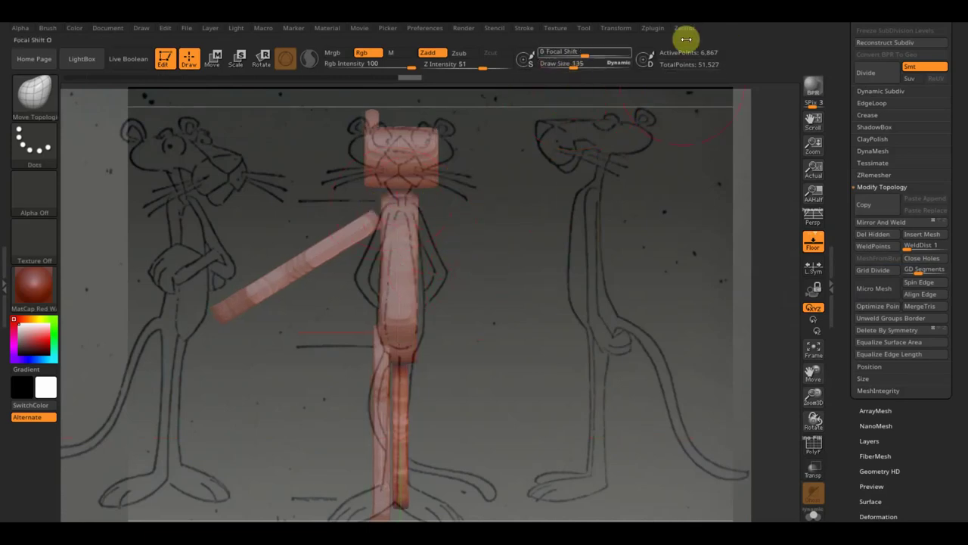
left_click_drag(580, 69, 572, 65)
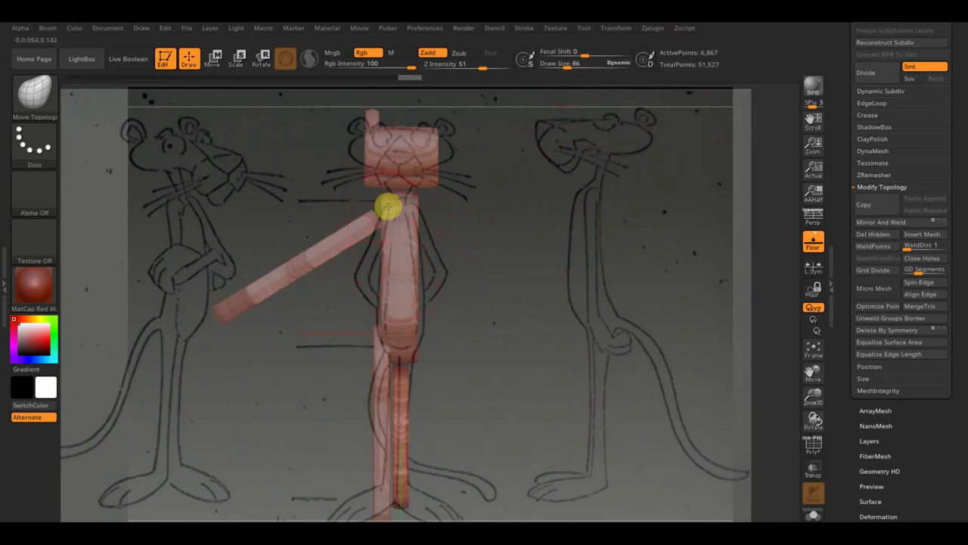
Push the torso piece to follow the drawing's body outline and save the project
left_click(385, 213, "alt")
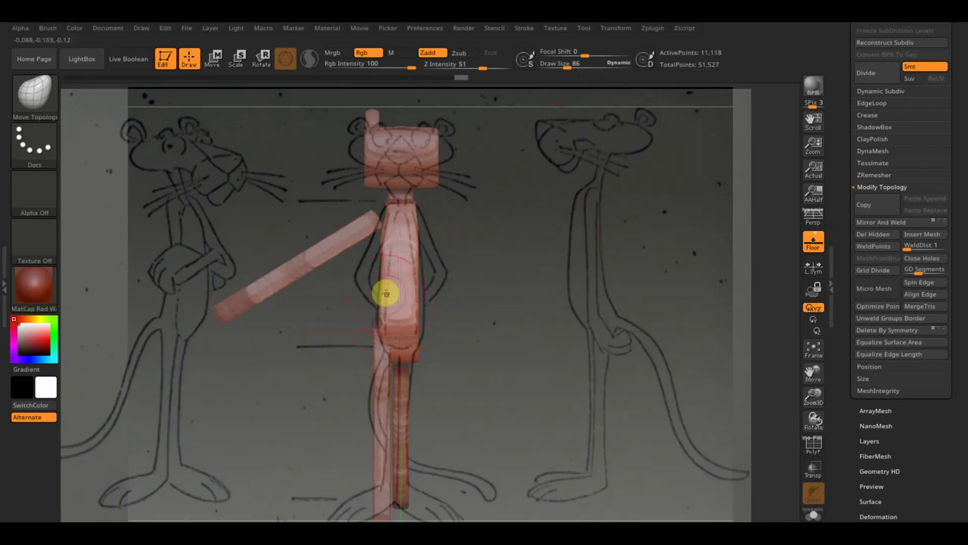
key("ctrl+s")
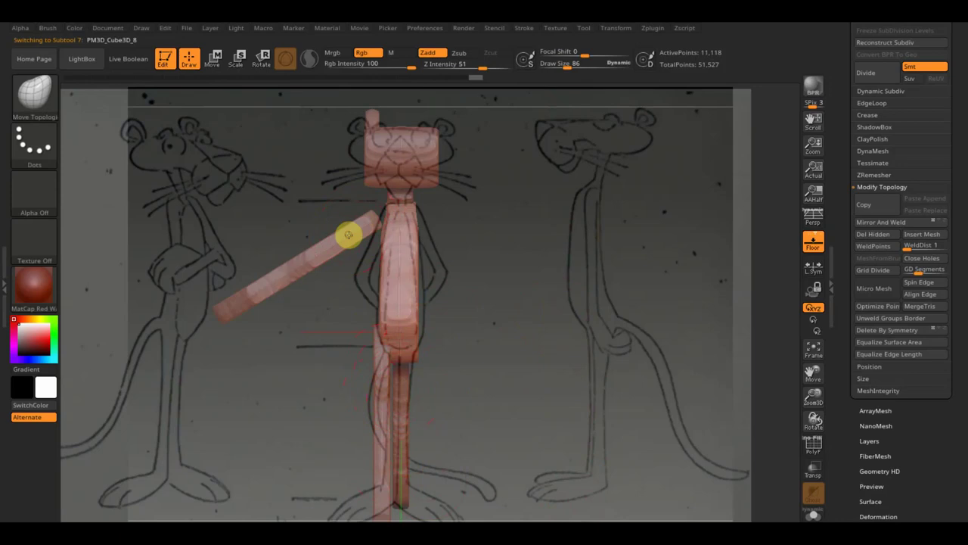
left_click(214, 66)
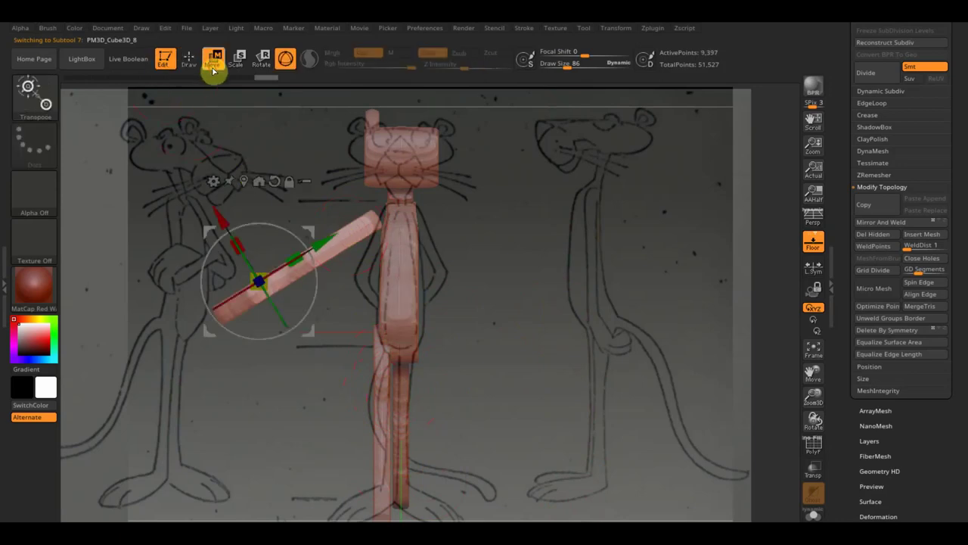
Scale the arm piece lengthwise and raise it to meet the torso at the shoulder
left_click_drag(236, 239, 239, 244)
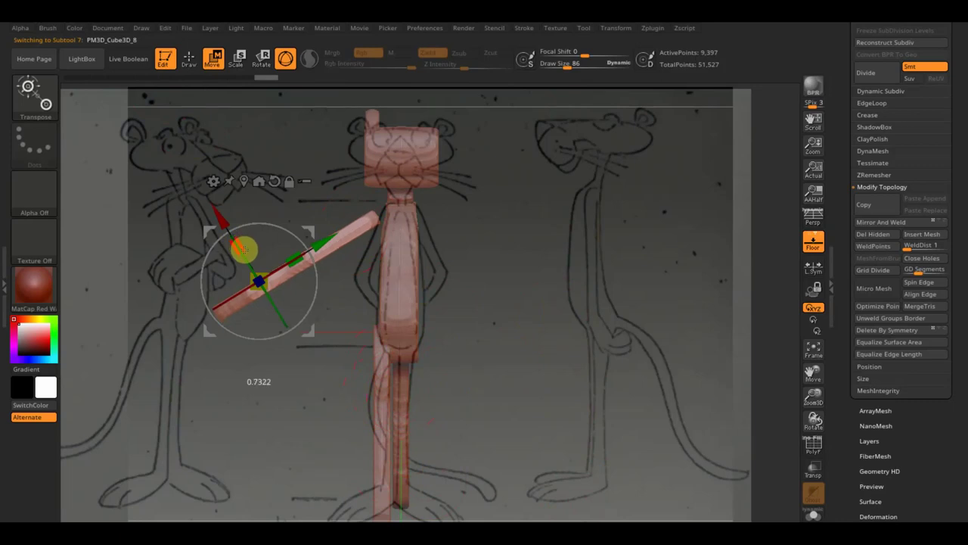
left_click_drag(240, 248, 242, 246)
left_click_drag(322, 240, 337, 238)
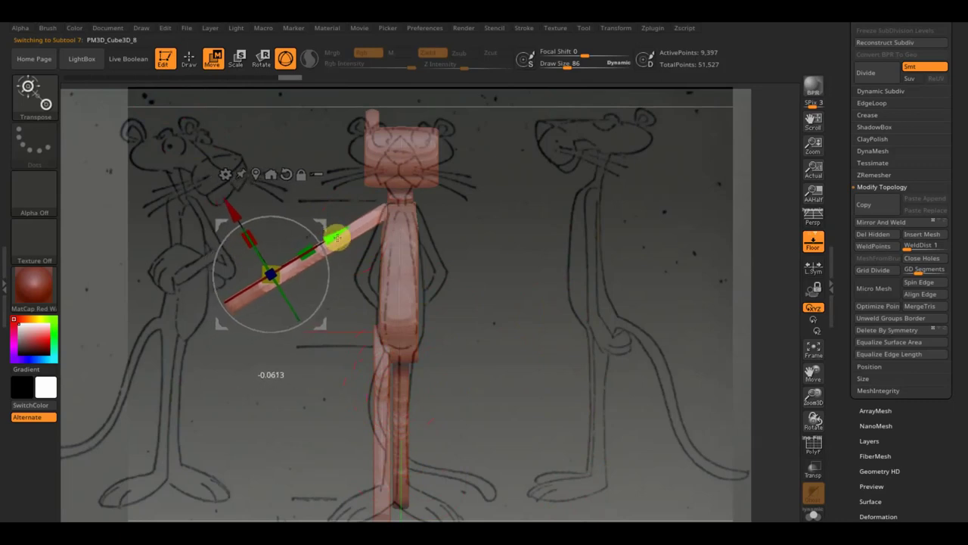
left_click(194, 59)
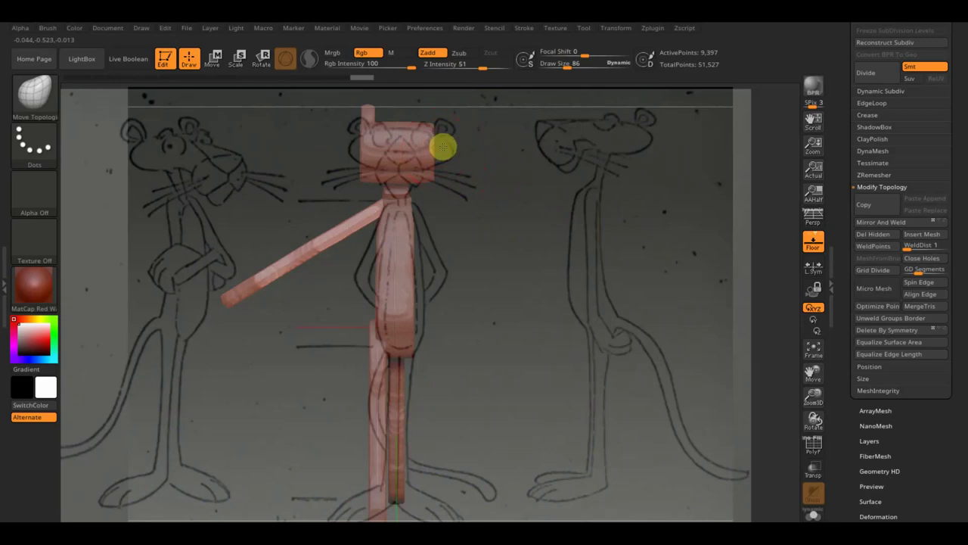
left_click(360, 148, "alt")
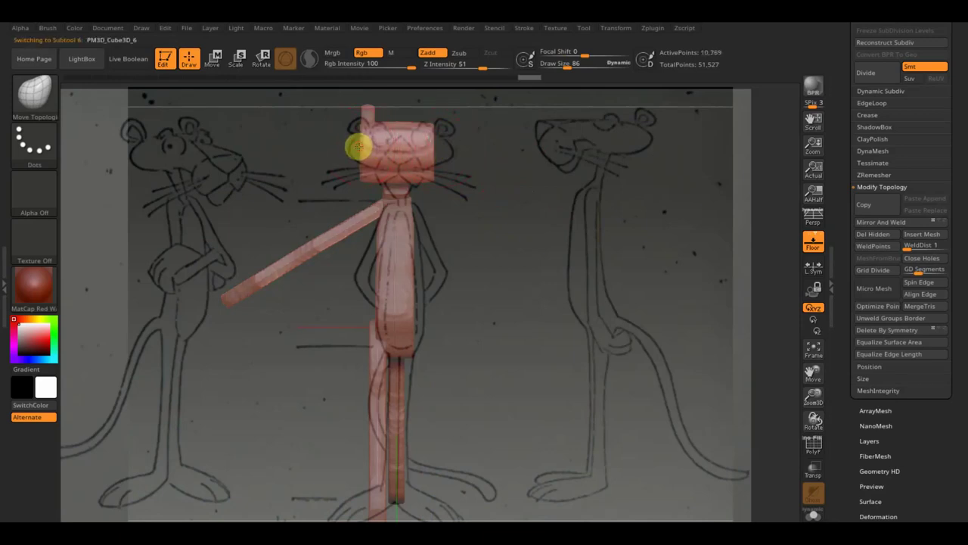
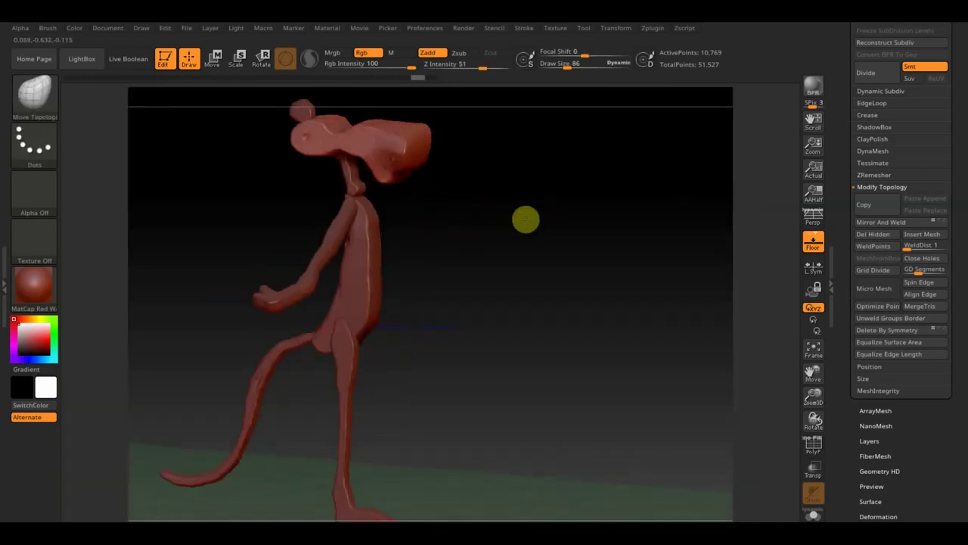
Dent the head block's bottom edge and pull out its upper-left edge with brush size 124
left_click_drag(374, 200, 363, 194)
left_click_drag(566, 63, 571, 65)
left_click_drag(564, 176, 575, 280)
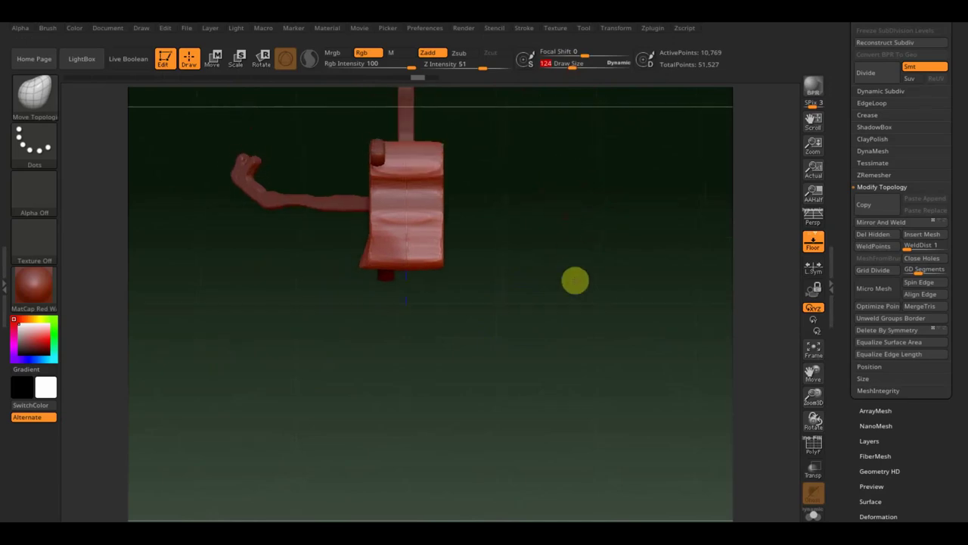
left_click_drag(364, 164, 337, 163)
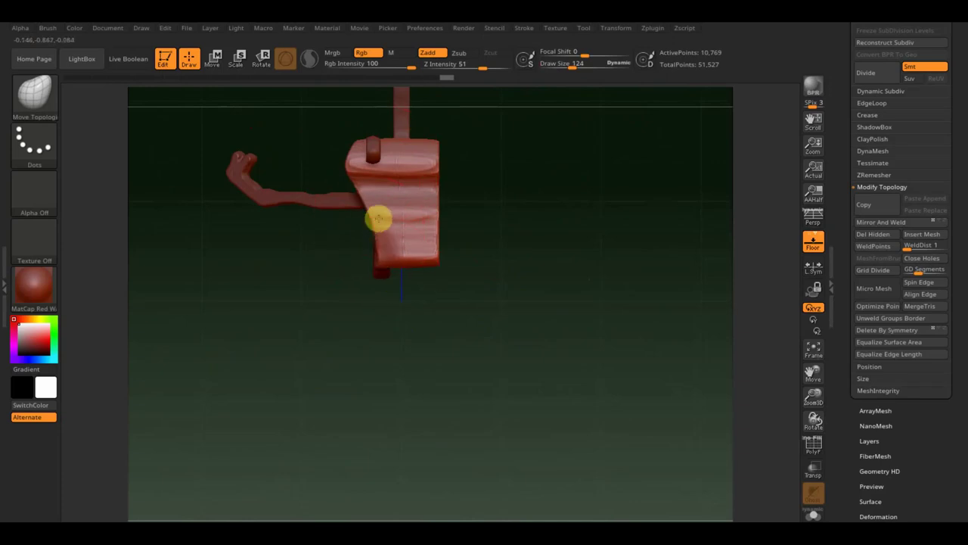
Orbit around the figure and switch editing to Subtool 7
mouse_move(446, 233)
left_mouse_down()
mouse_move(525, 212)
mouse_move(521, 152)
mouse_move(537, 207)
mouse_move(526, 184)
mouse_move(363, 209)
left_mouse_up()
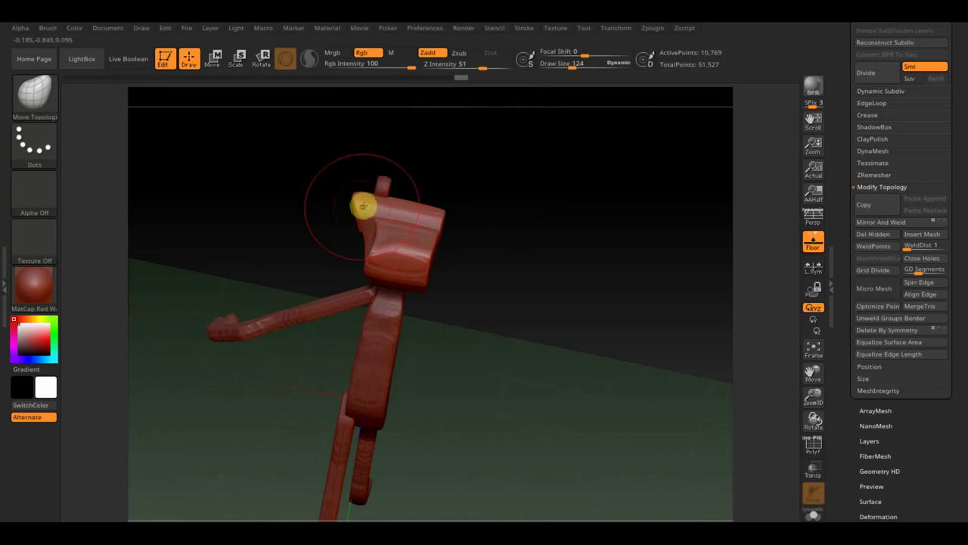
mouse_move(366, 202)
left_mouse_down()
mouse_move(547, 223)
mouse_move(525, 242)
mouse_move(552, 269)
mouse_move(494, 231)
mouse_move(510, 214)
mouse_move(544, 291)
mouse_move(504, 298)
mouse_move(521, 316)
left_mouse_up()
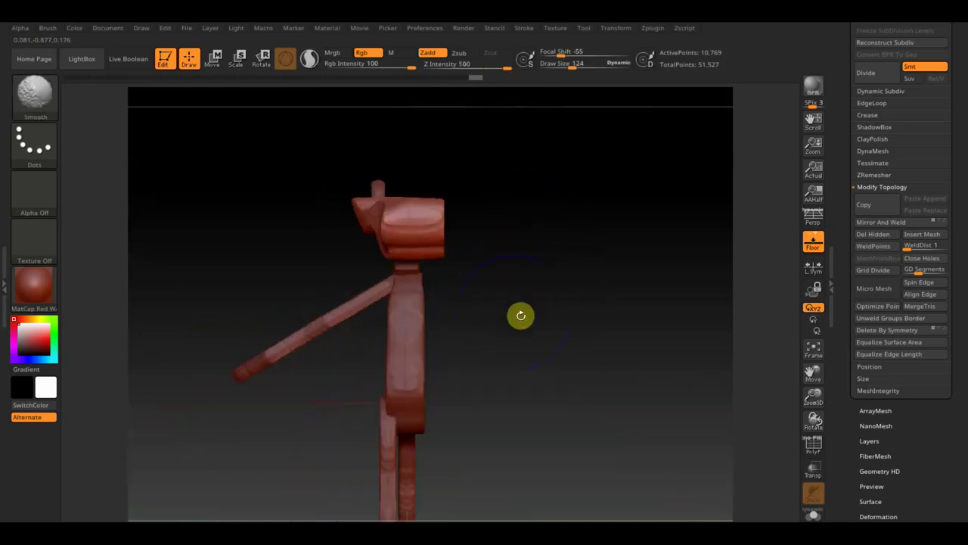
left_click(339, 320, "alt")
mouse_move(341, 315)
left_mouse_down()
mouse_move(507, 320)
mouse_move(532, 390)
mouse_move(506, 335)
left_mouse_up()
mouse_move(227, 317)
left_mouse_down("ctrl")
mouse_move(234, 352)
mouse_move(270, 405)
mouse_move(494, 384)
mouse_move(527, 441)
mouse_move(596, 105)
left_mouse_up("ctrl")
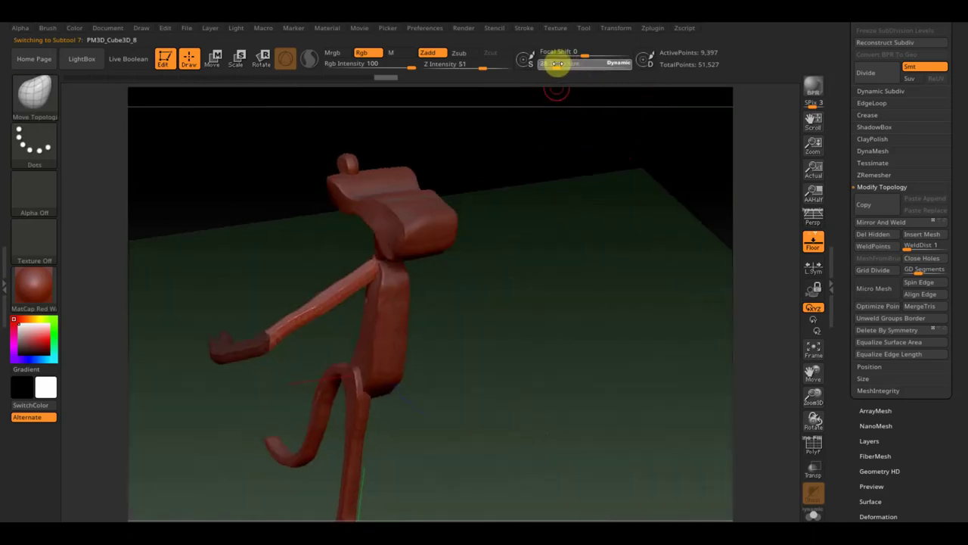
Set the brush size to 30, zoom in, and Ctrl-mask the upper arm
left_click_drag(556, 63, 554, 63)
mouse_move(566, 169)
left_mouse_down("alt")
mouse_move(562, 232)
mouse_move(701, 230)
mouse_move(350, 237)
left_mouse_up("alt")
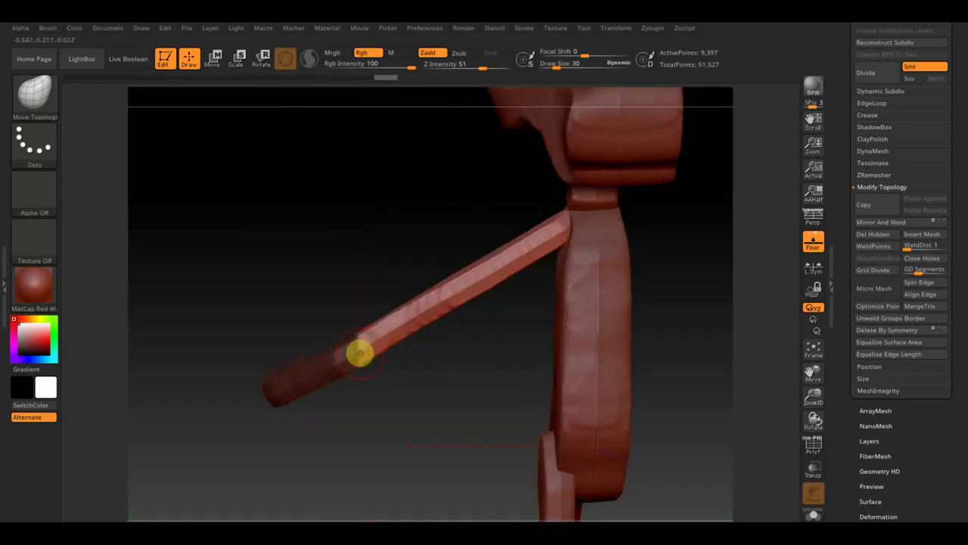
key("ctrl")
mouse_move(357, 370)
left_mouse_down()
mouse_move(428, 490)
mouse_move(494, 495)
mouse_move(451, 446)
left_mouse_up()
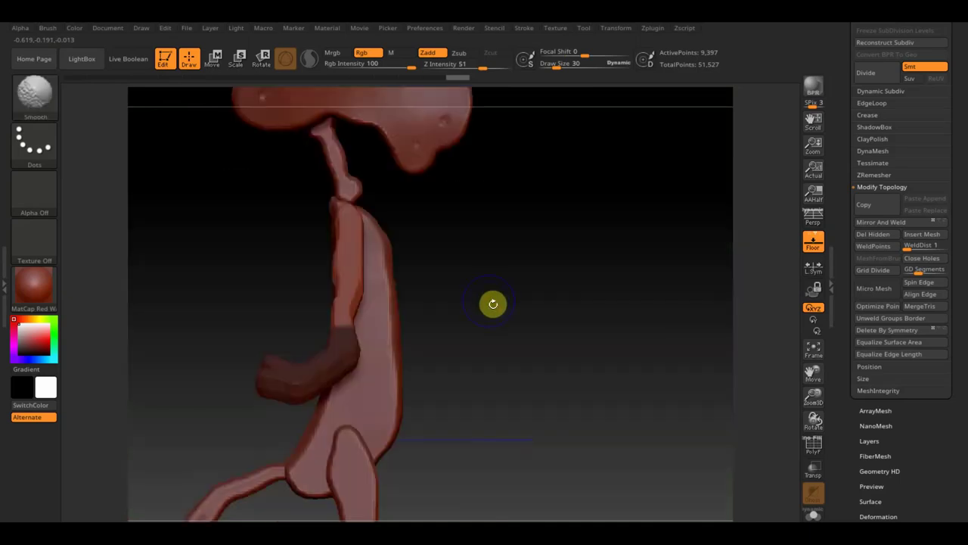
key("ctrl")
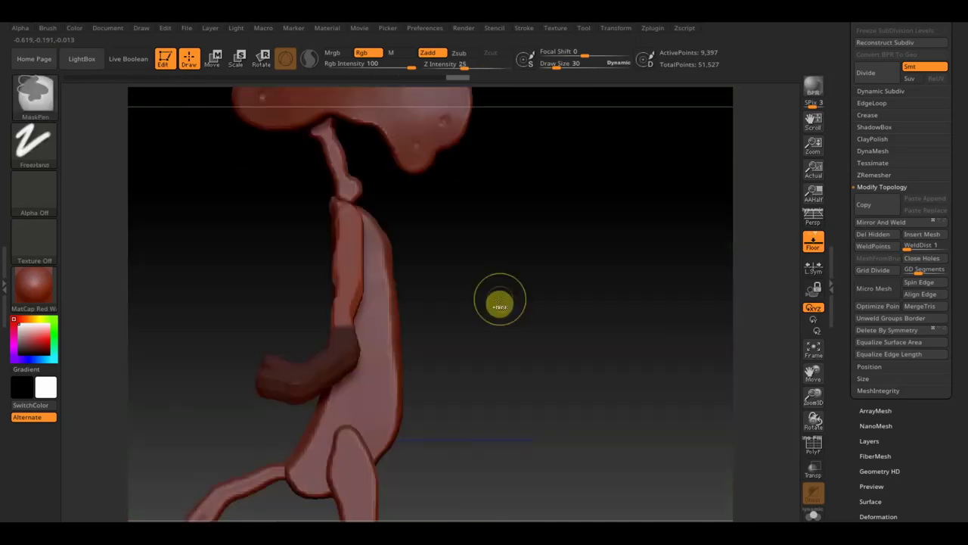
Cancel the Closing Project prompt, finish the arm mask, and bring up the Transpose gizmo
key("alt+F4")
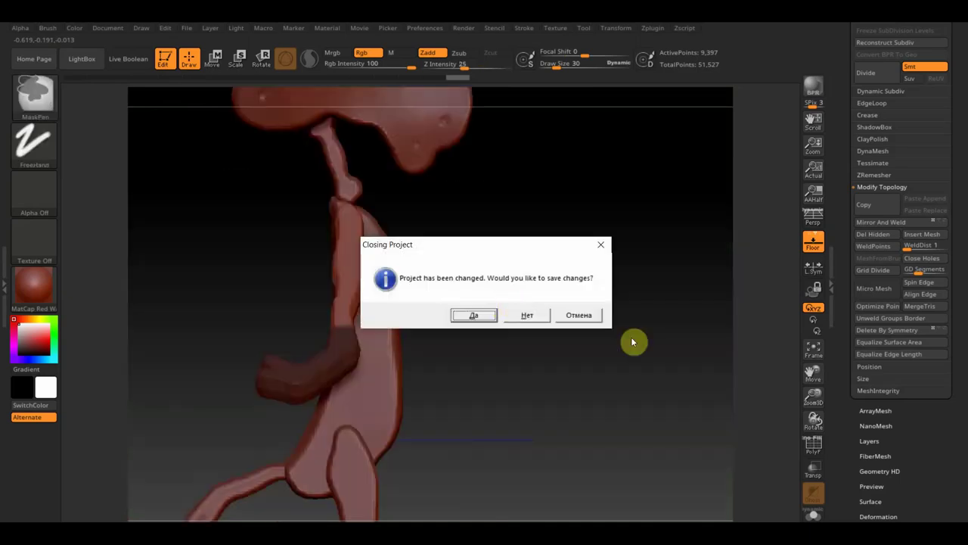
left_click(584, 316)
left_click(591, 316)
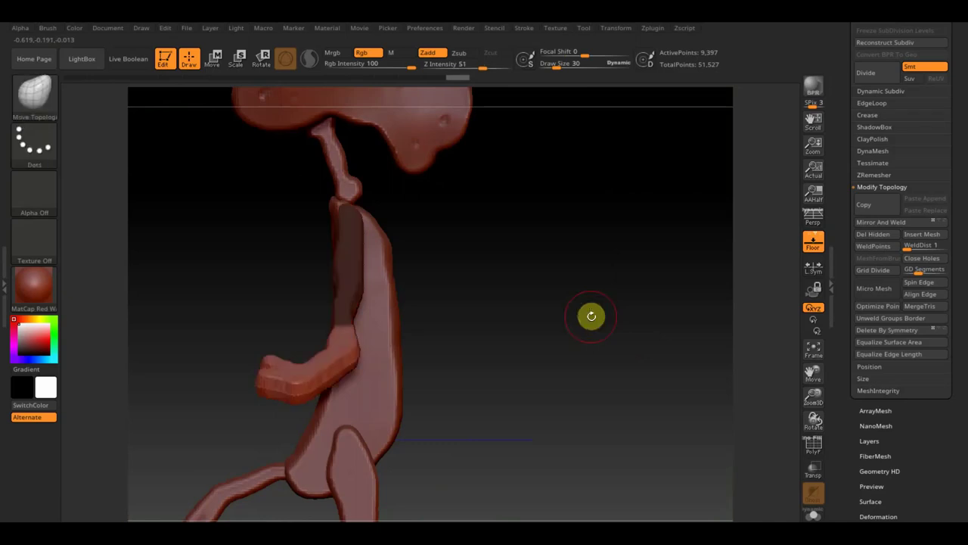
left_click(212, 57)
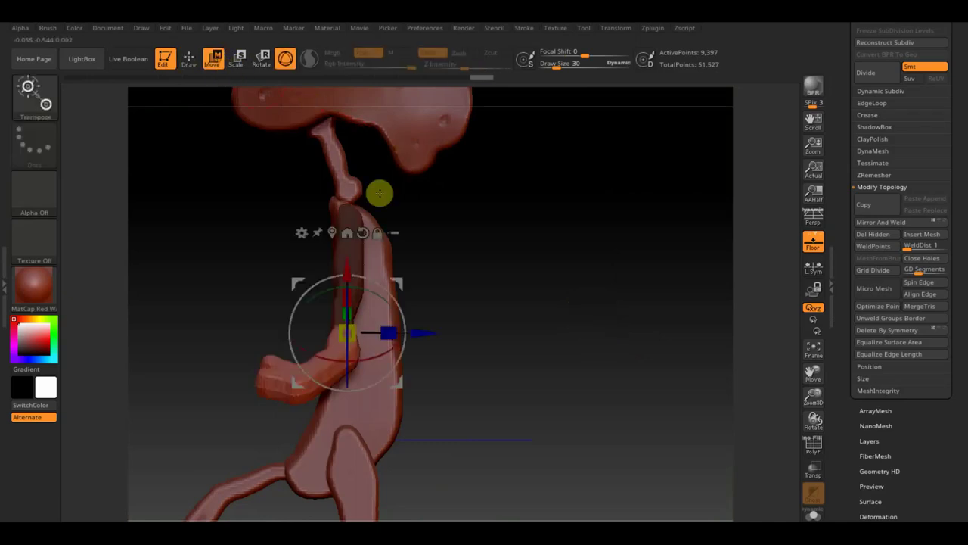
Rotate the unmasked forearm and hand about 95 degrees at the elbow
mouse_move(481, 320)
left_mouse_down()
mouse_move(484, 264)
mouse_move(469, 269)
left_mouse_up()
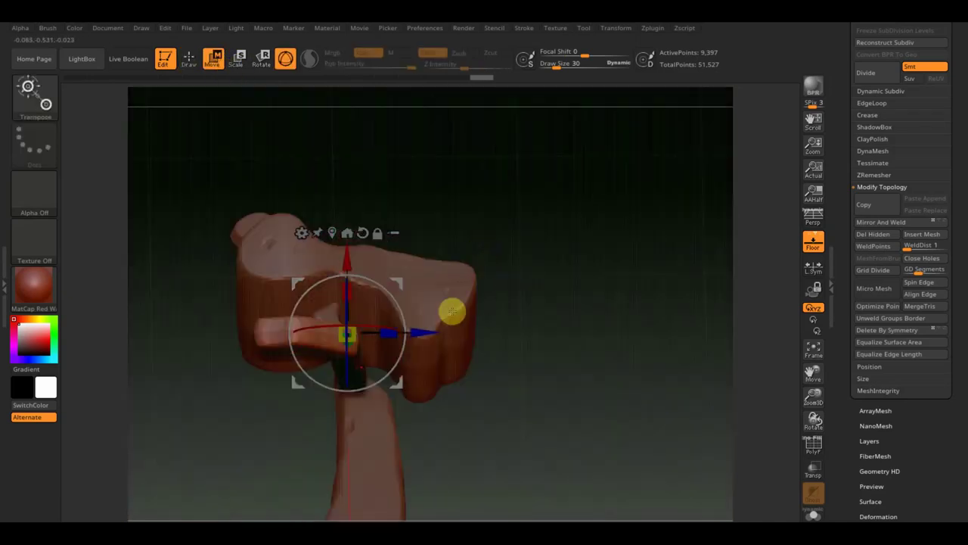
left_click_drag(401, 304, 279, 203)
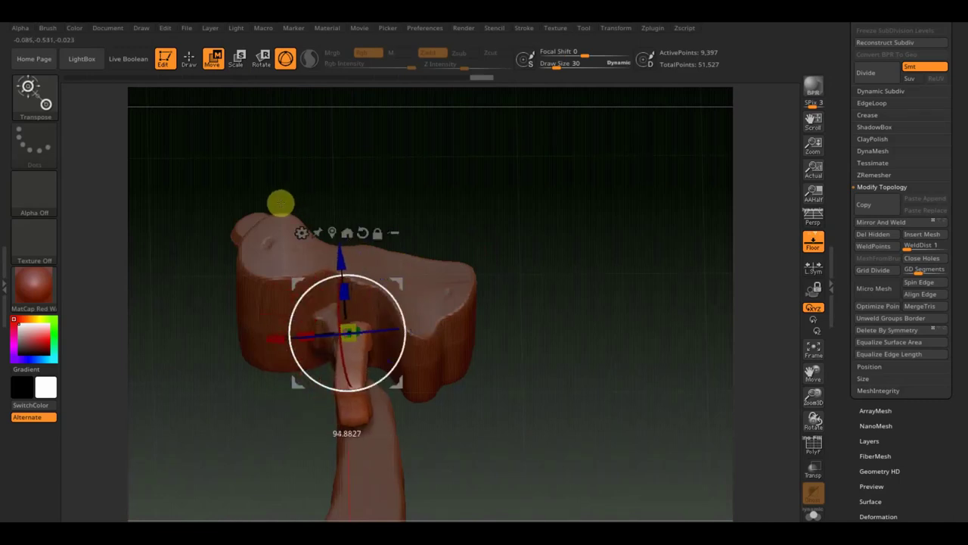
mouse_move(668, 295)
left_mouse_down()
mouse_move(586, 341)
mouse_move(498, 265)
left_mouse_up()
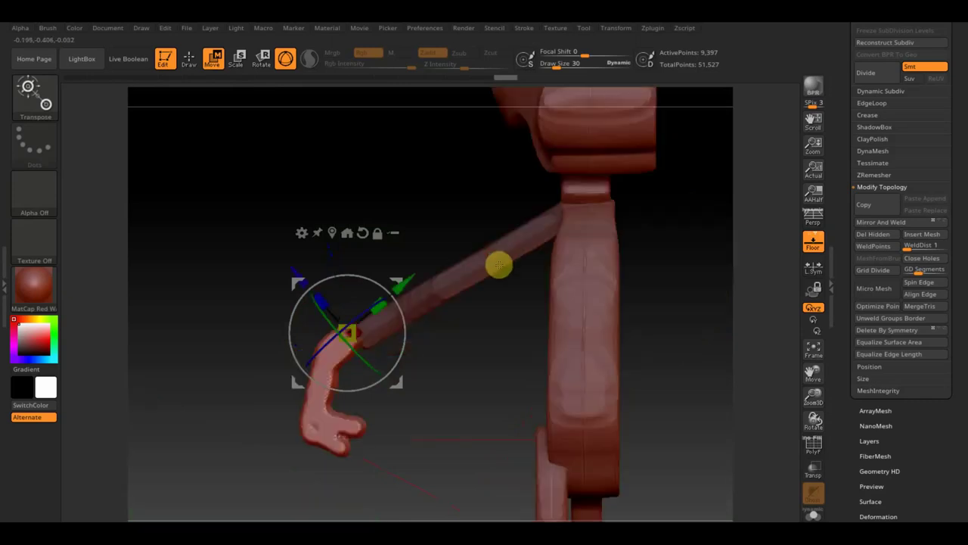
left_click_drag(367, 276, 364, 281)
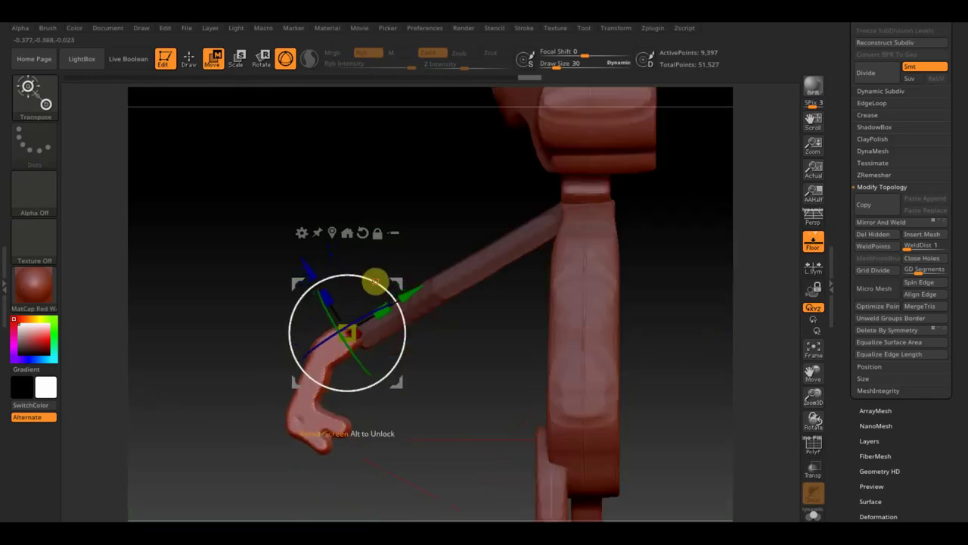
mouse_move(320, 270)
left_mouse_down()
mouse_move(390, 206)
mouse_move(410, 232)
mouse_move(426, 223)
mouse_move(445, 171)
mouse_move(521, 234)
mouse_move(488, 251)
mouse_move(483, 263)
mouse_move(510, 275)
mouse_move(490, 275)
left_mouse_up()
left_click_drag(478, 176, 472, 188)
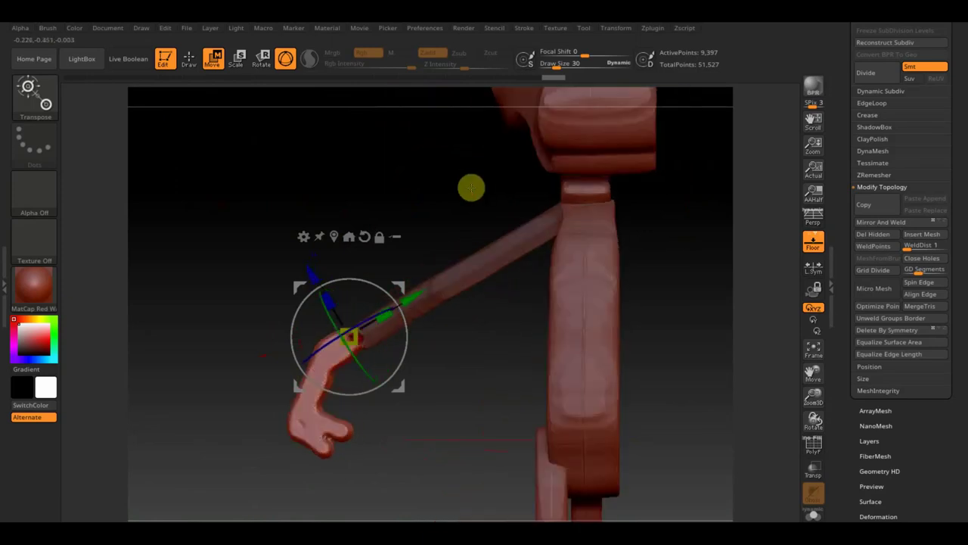
left_click(190, 61)
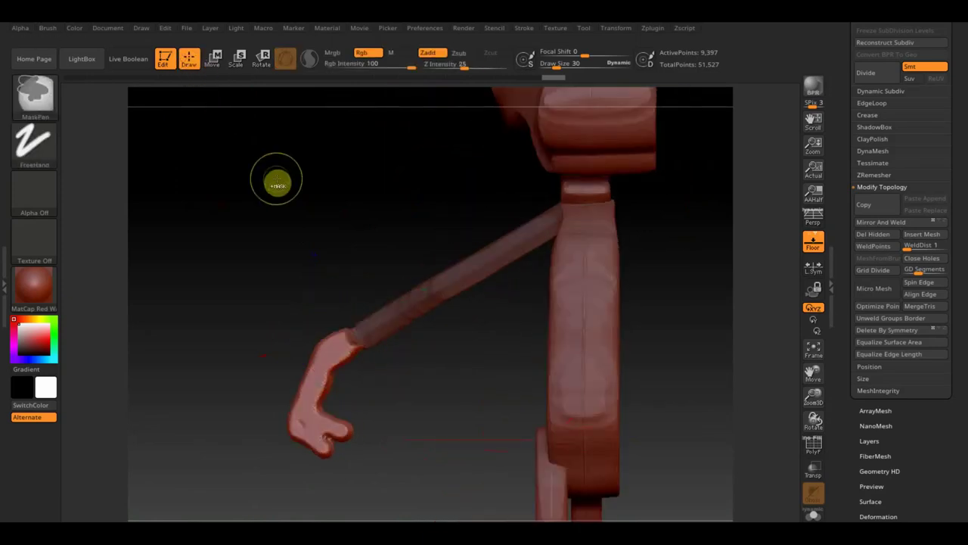
Invert the arm mask, rotate that part further, and Shift-smooth the elbow
mouse_move(315, 205)
left_mouse_down()
mouse_move(345, 200)
mouse_move(391, 292)
mouse_move(279, 111)
left_mouse_up()
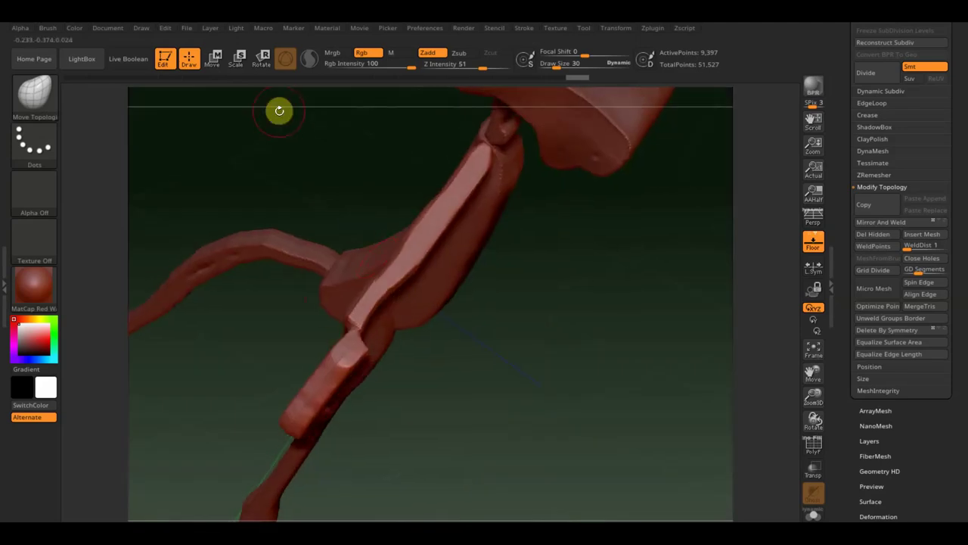
left_click(279, 113, "ctrl")
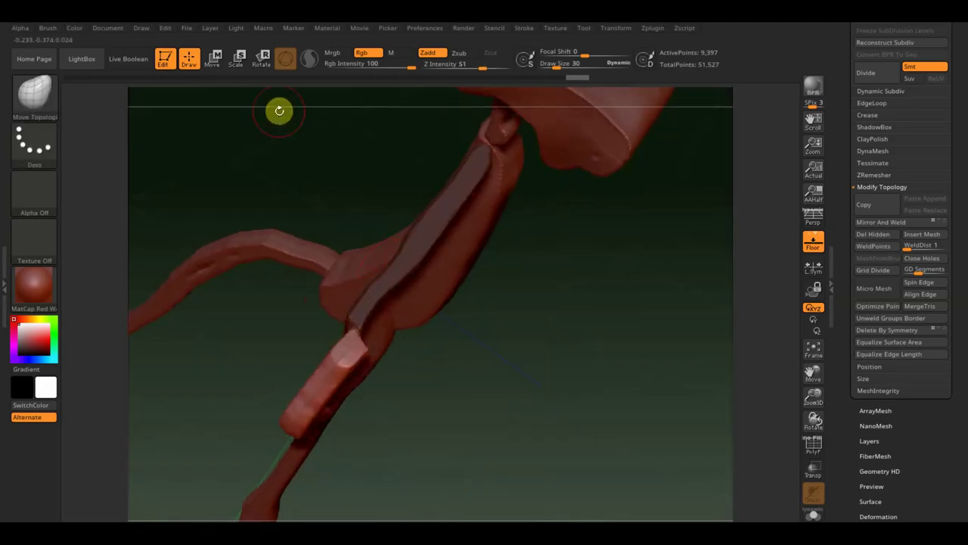
left_click(214, 59)
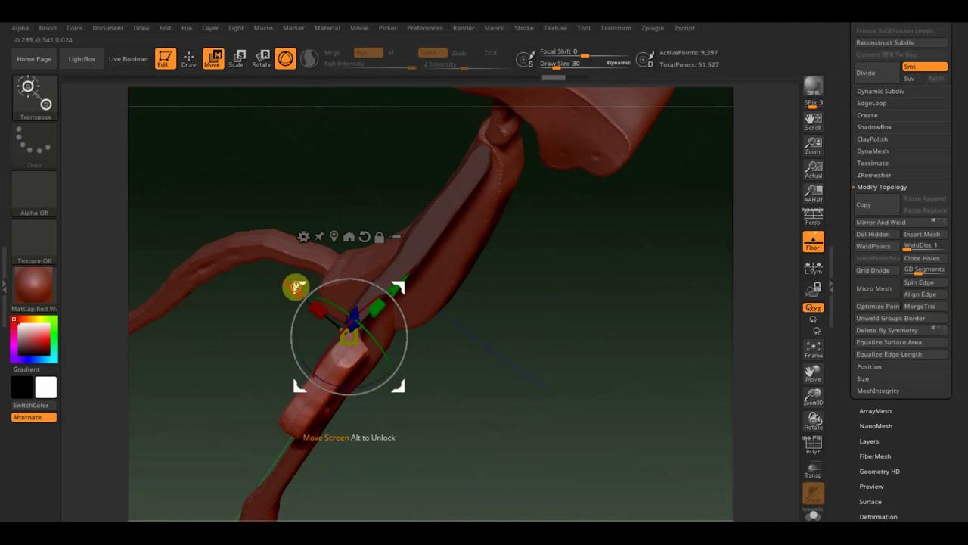
left_click_drag(295, 283, 288, 276)
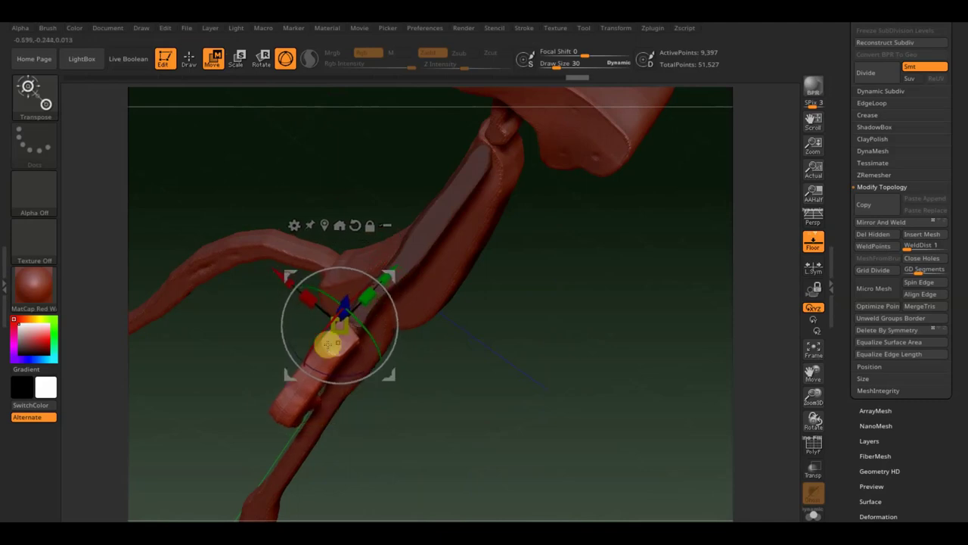
left_click_drag(396, 342, 397, 341)
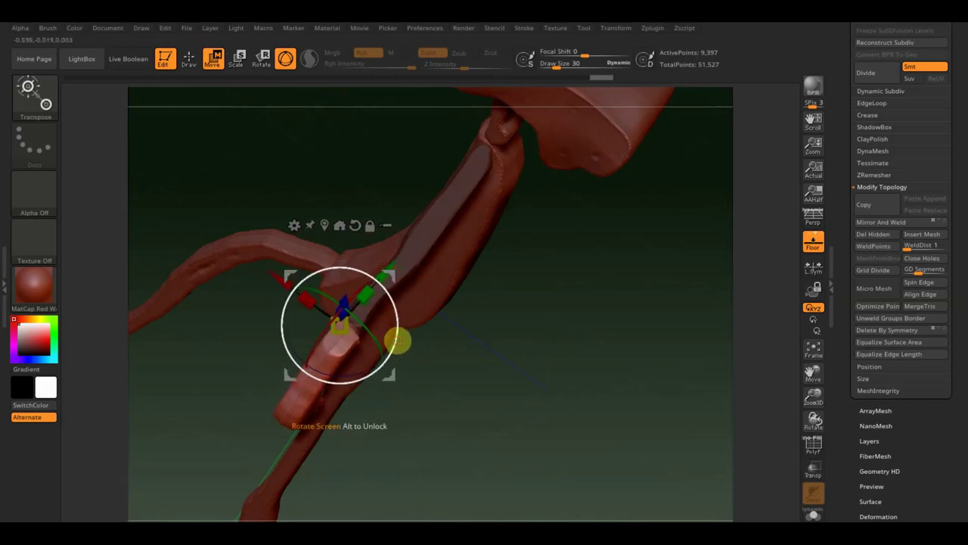
left_click(190, 58)
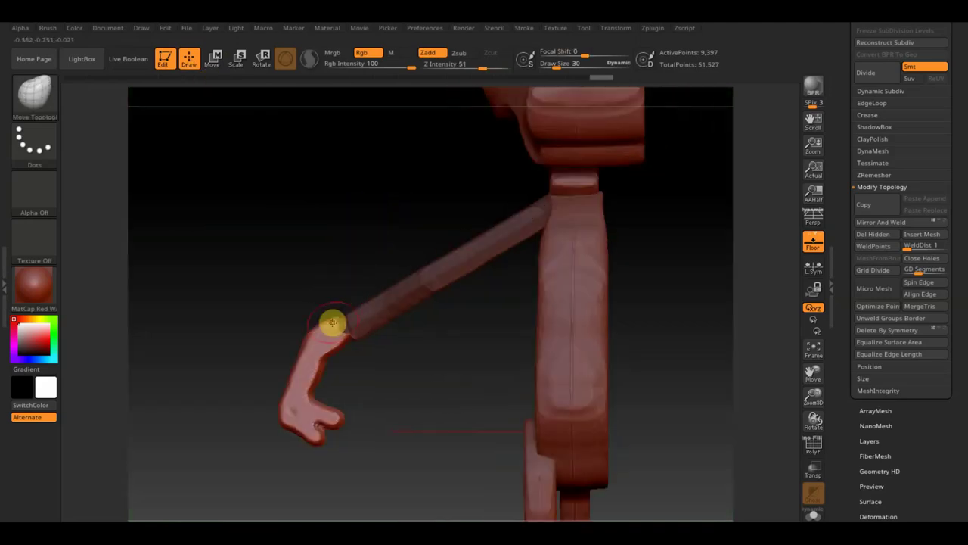
mouse_move(338, 331)
left_mouse_down("shift")
mouse_move(323, 324)
mouse_move(344, 403)
left_mouse_up("shift")
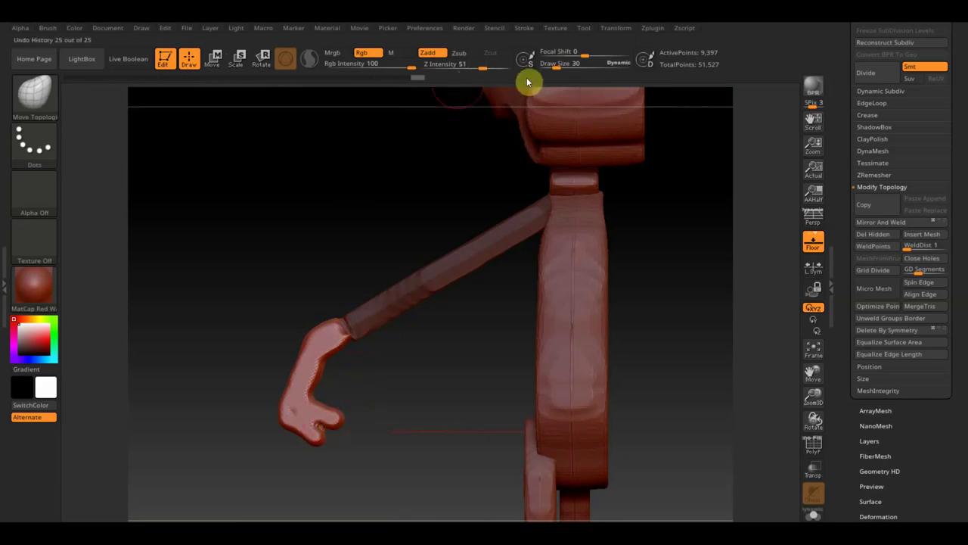
left_click(559, 66)
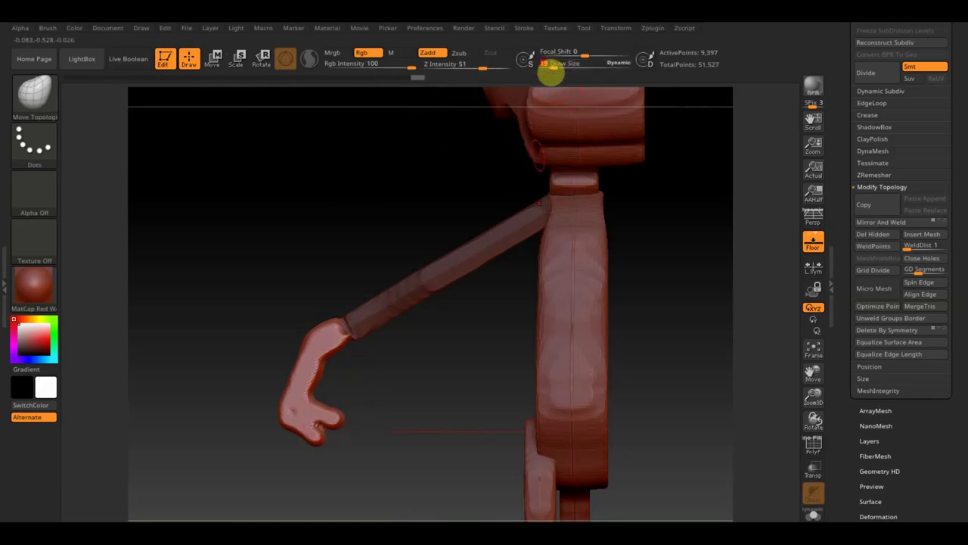
key("ctrl")
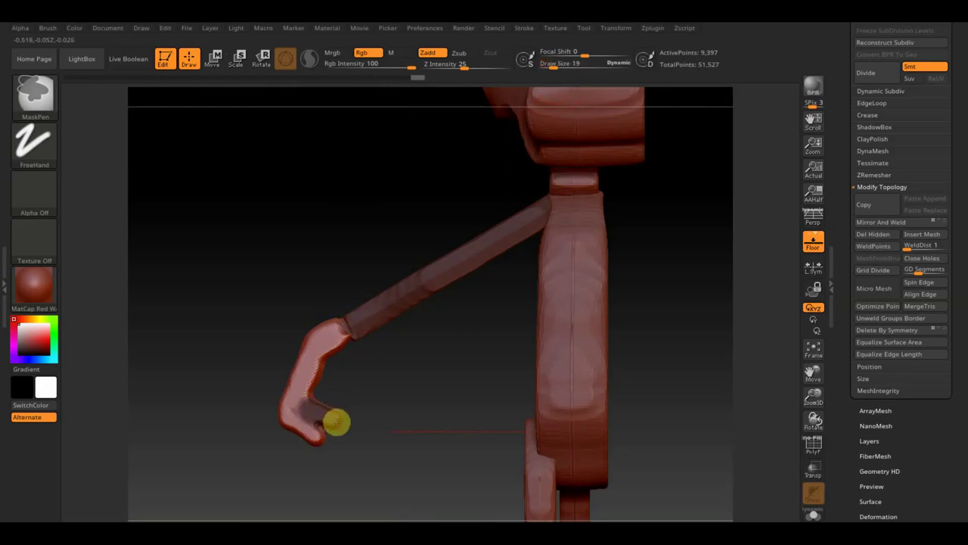
mouse_move(319, 403)
right_mouse_down()
mouse_move(352, 413)
mouse_move(340, 415)
mouse_move(342, 446)
right_mouse_up()
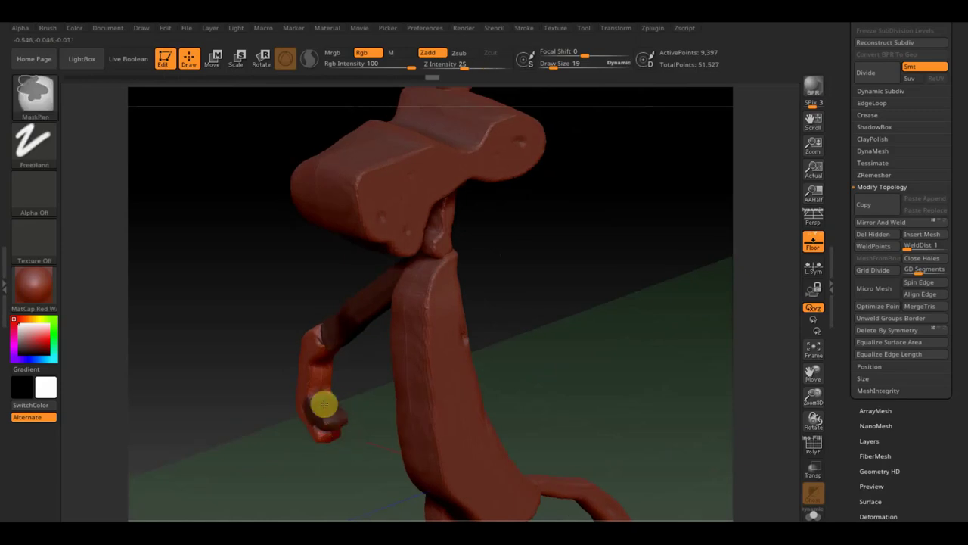
mouse_move(325, 401)
right_mouse_down()
mouse_move(389, 400)
mouse_move(309, 406)
right_mouse_up()
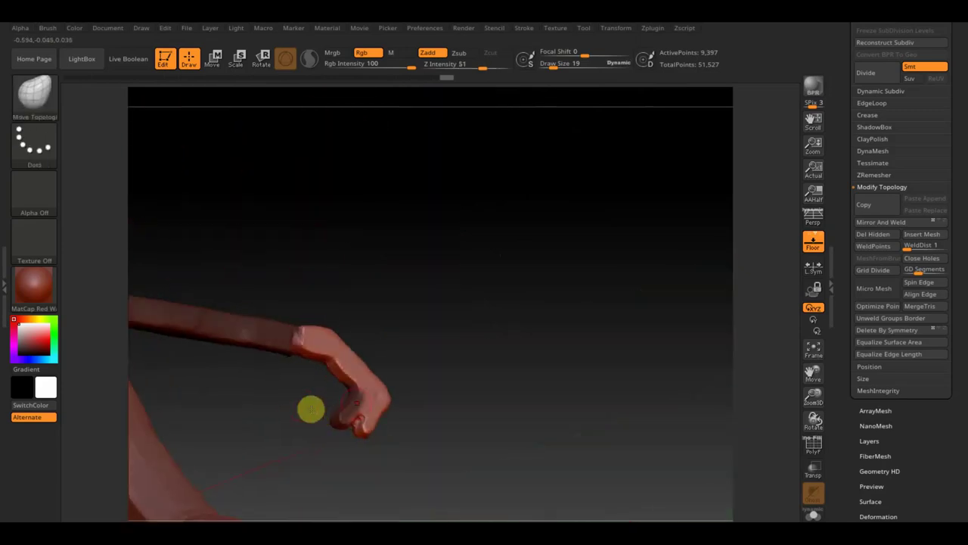
right_click_drag(417, 398, 501, 406)
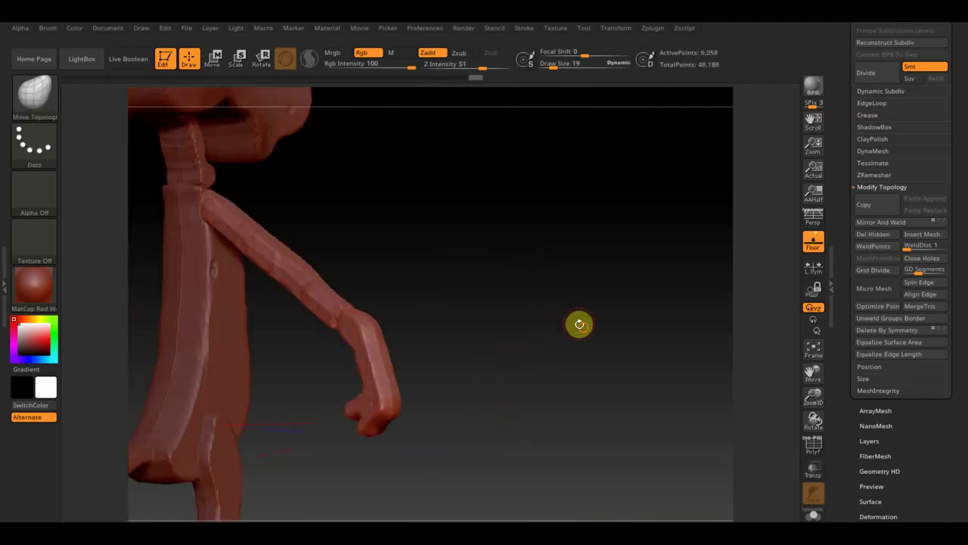
right_click_drag(602, 331, 616, 329)
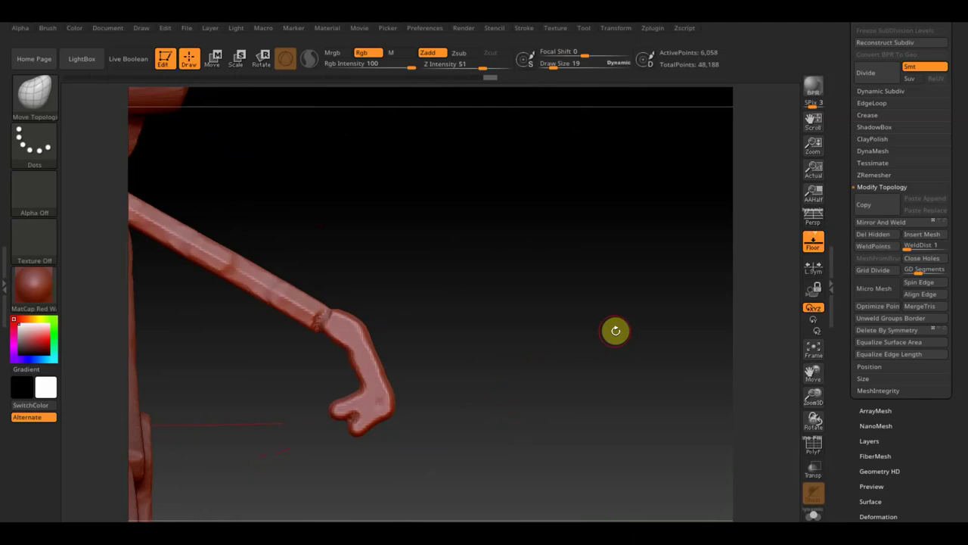
mouse_move(619, 329)
right_mouse_down()
mouse_move(549, 381)
mouse_move(560, 393)
right_mouse_up()
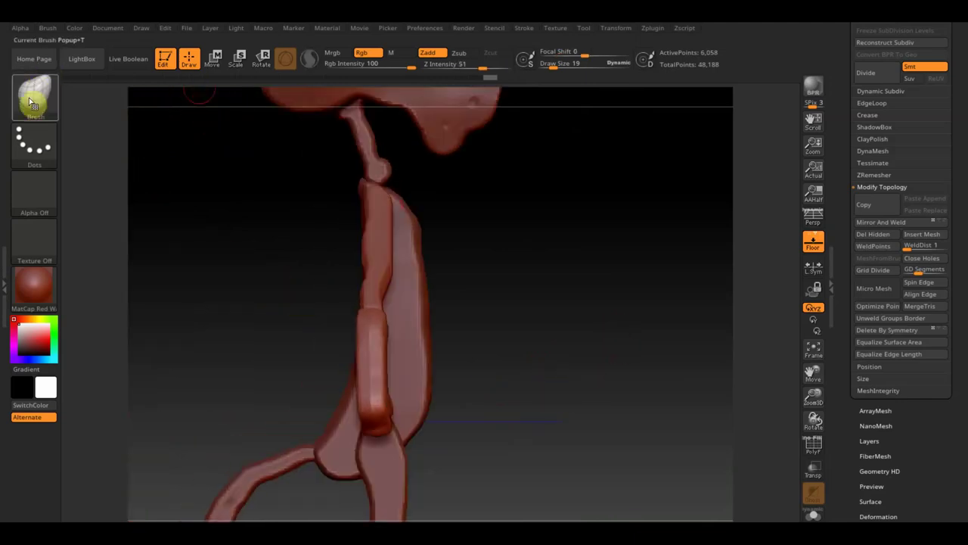
mouse_move(553, 64)
left_mouse_down()
mouse_move(567, 68)
mouse_move(559, 68)
left_mouse_up()
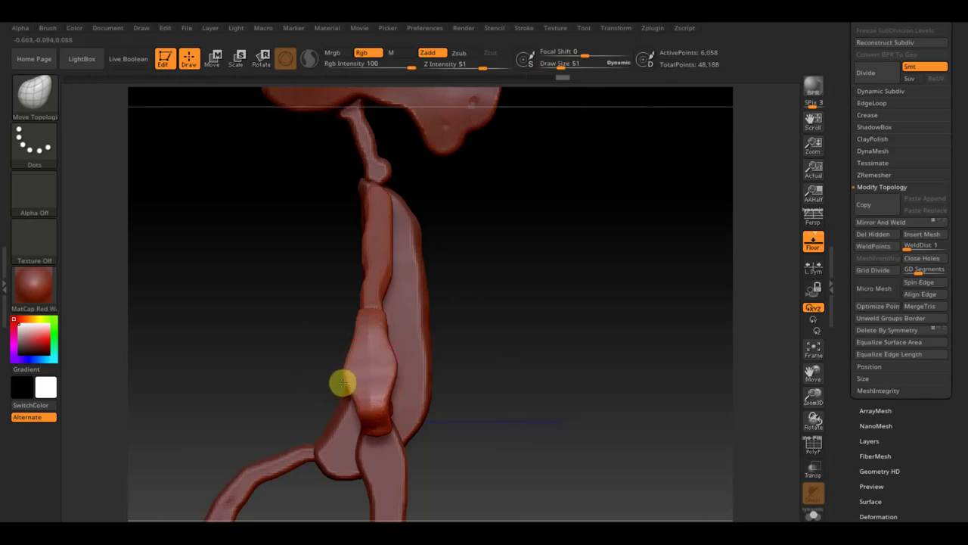
mouse_move(502, 363)
left_mouse_down()
mouse_move(432, 371)
mouse_move(375, 361)
mouse_move(445, 374)
mouse_move(450, 350)
mouse_move(427, 327)
mouse_move(440, 358)
left_mouse_up()
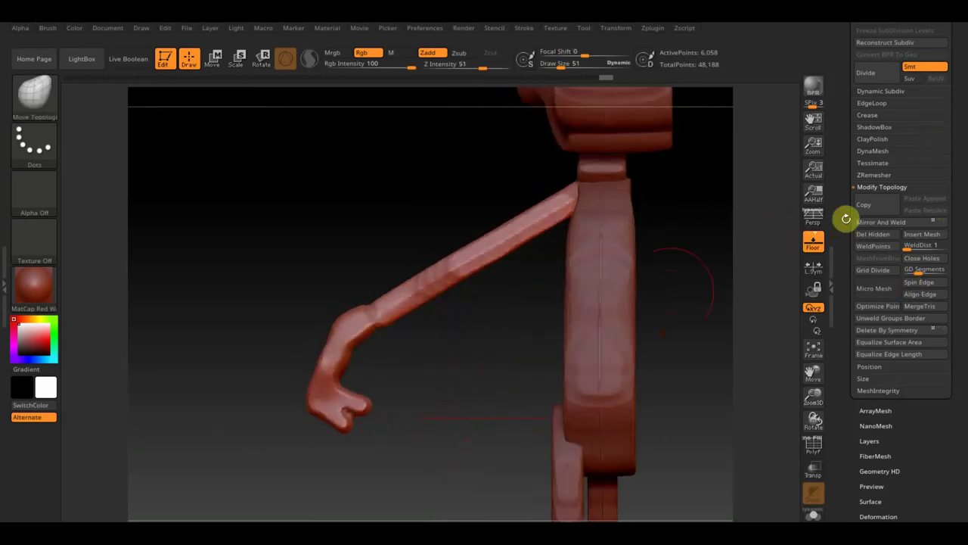
Trim the blocky hand off the arm with a TrimLasso outline
key("ctrl+shift")
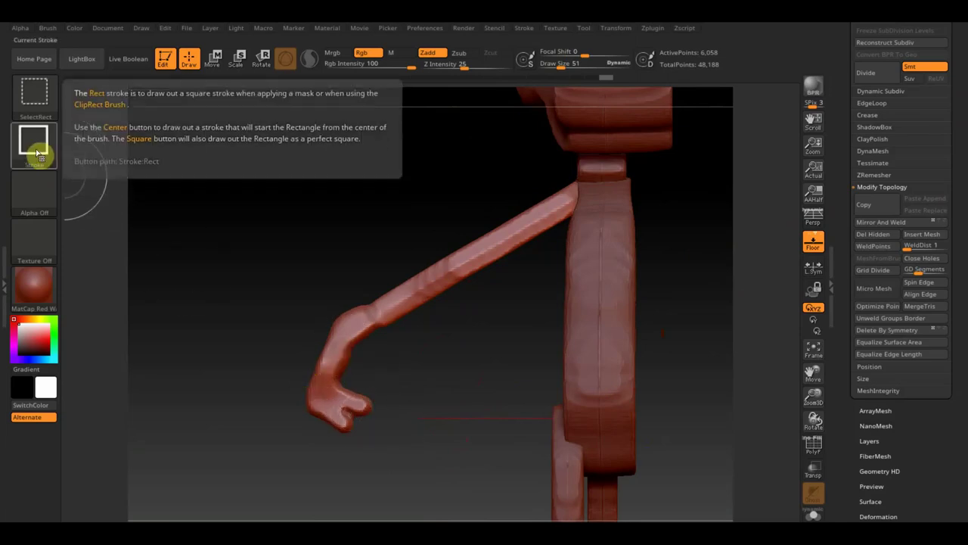
left_click(44, 99)
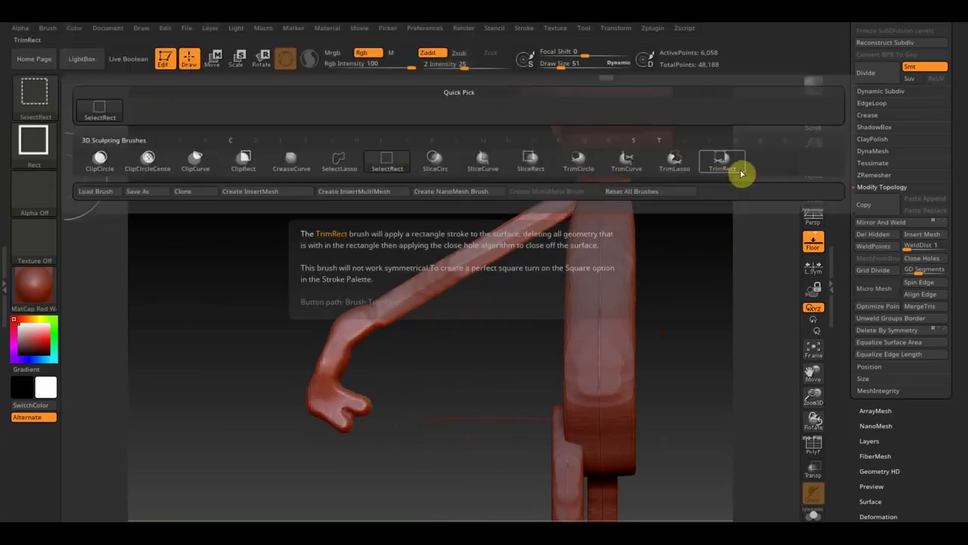
left_click(675, 163)
mouse_move(384, 487)
left_mouse_down("ctrl+shift")
mouse_move(312, 411)
mouse_move(288, 417)
left_mouse_up("ctrl+shift")
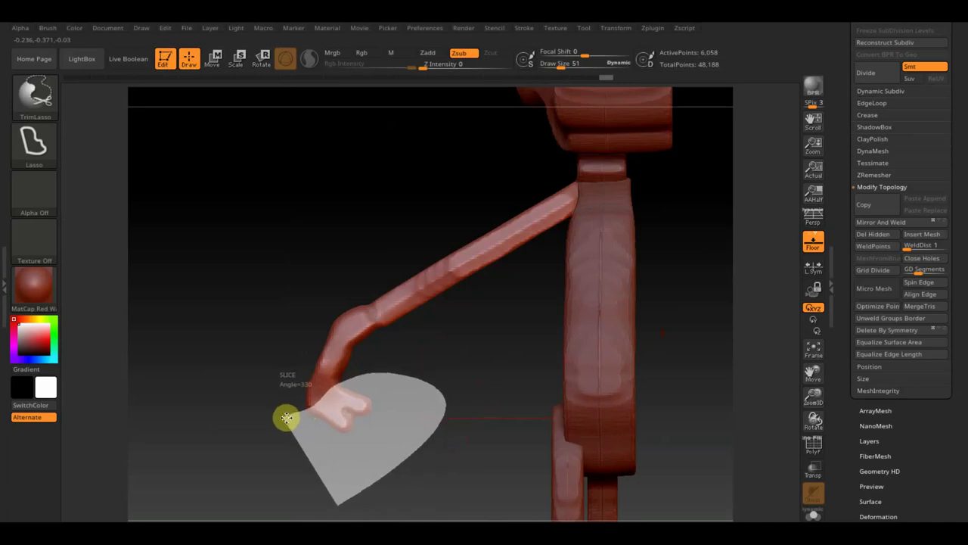
left_click_drag(288, 417, 288, 417, "ctrl+shift")
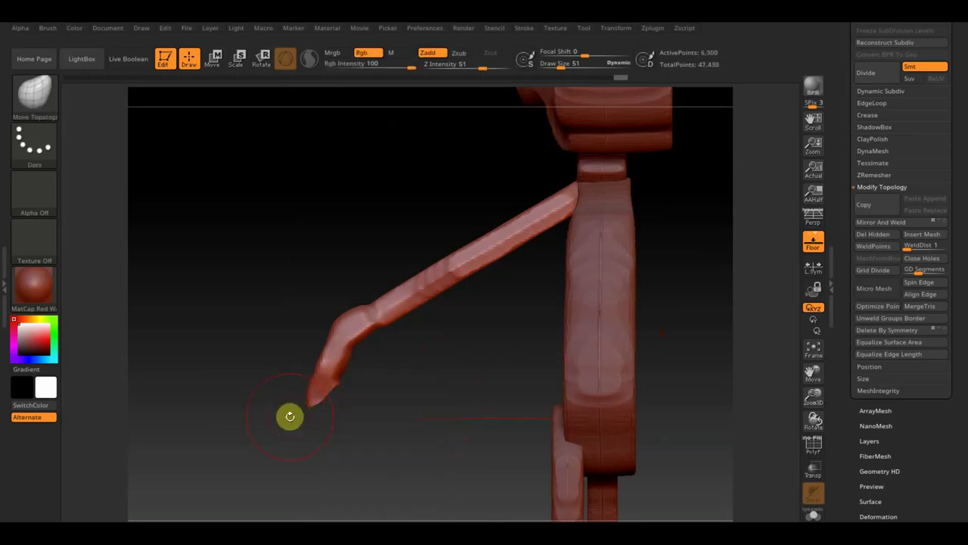
Return to the Move Topological brush and turn the figure to a side view
mouse_move(431, 416)
left_mouse_down()
mouse_move(521, 414)
mouse_move(616, 380)
left_mouse_up()
key("b")
key("m")
key("t")
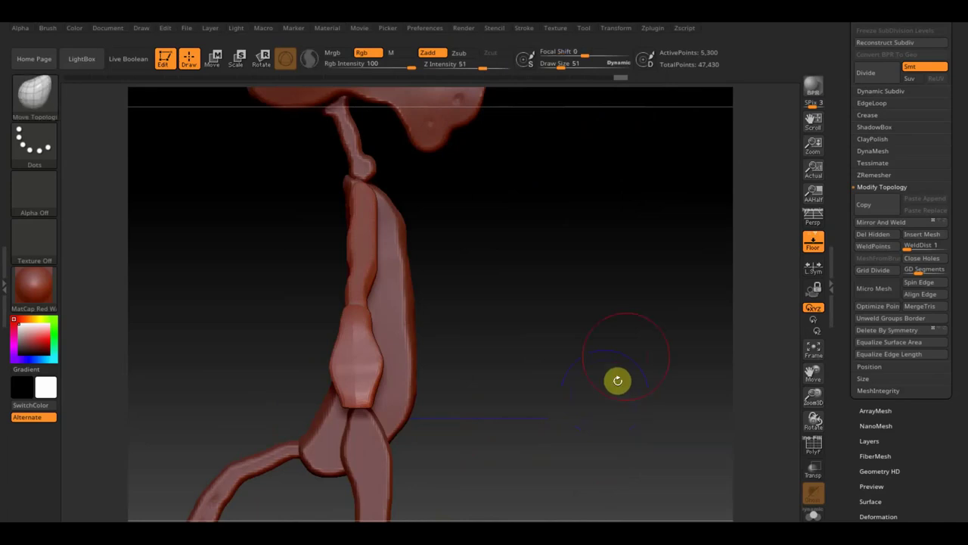
left_click_drag(964, 51, 955, 117)
mouse_move(571, 239)
left_mouse_down()
mouse_move(540, 275)
mouse_move(525, 270)
left_mouse_up()
left_click_drag(610, 264, 696, 262)
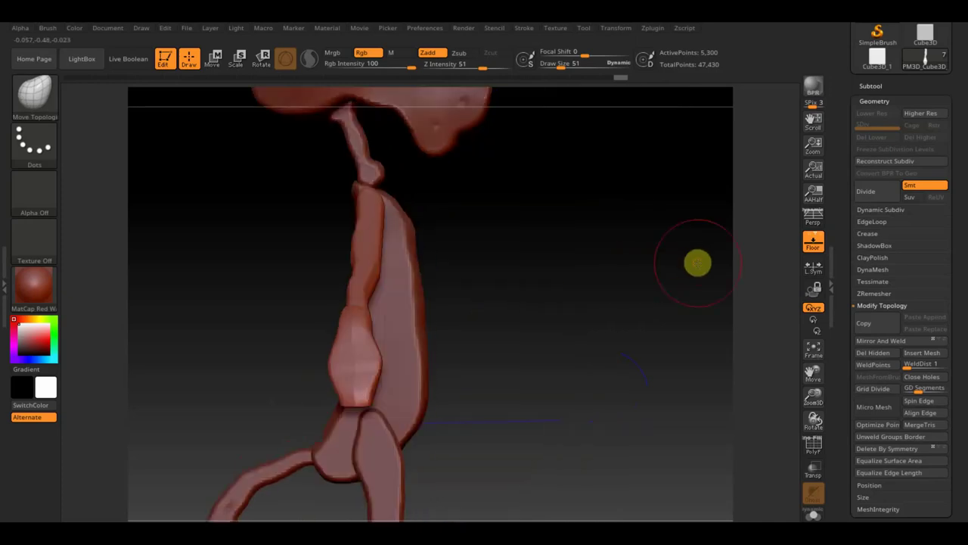
Append a Cylinder3D subtool and frame it in view
left_click(879, 81)
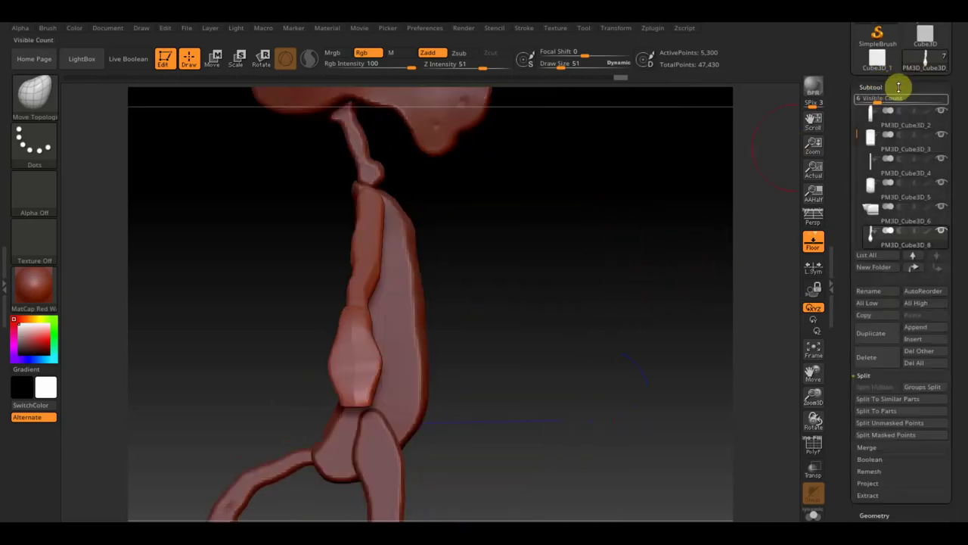
left_click(922, 333)
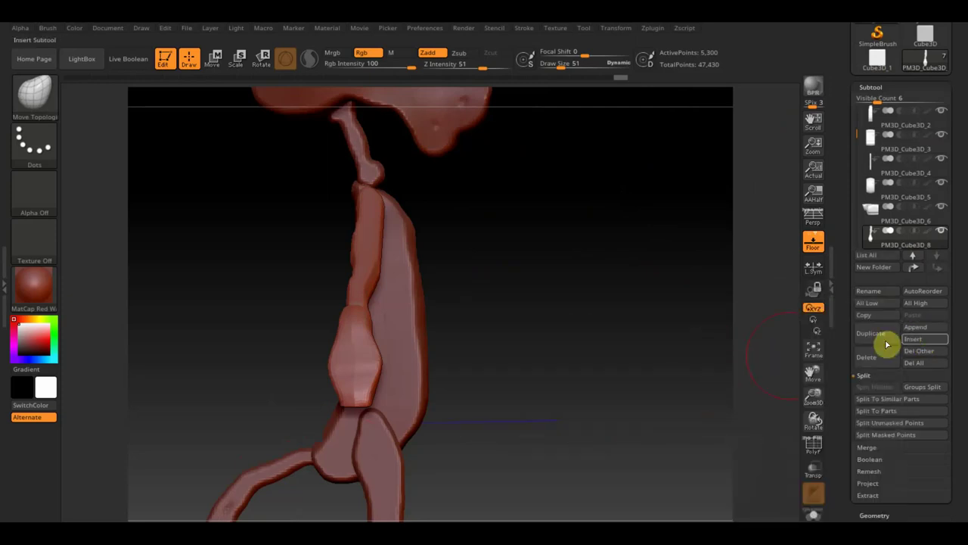
left_click(928, 333)
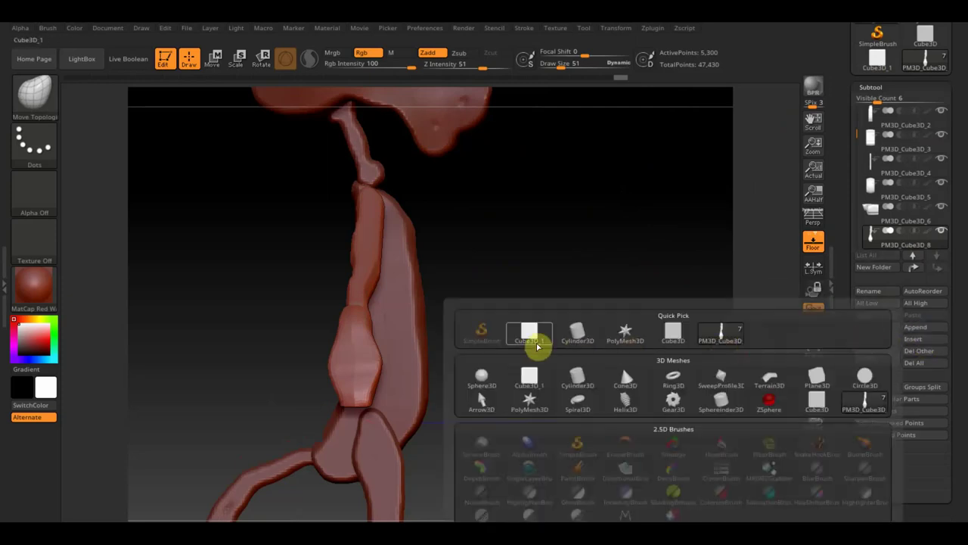
left_click(578, 322)
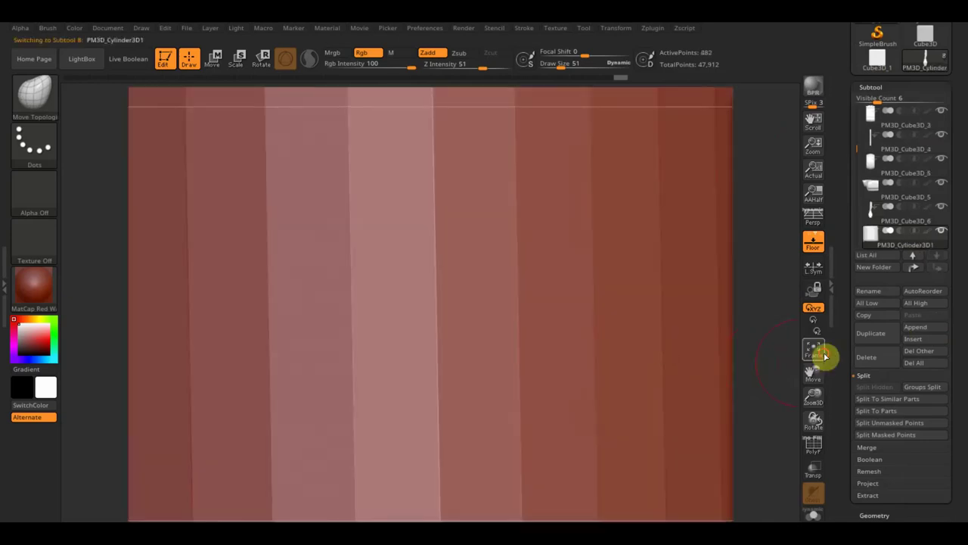
left_click(813, 350)
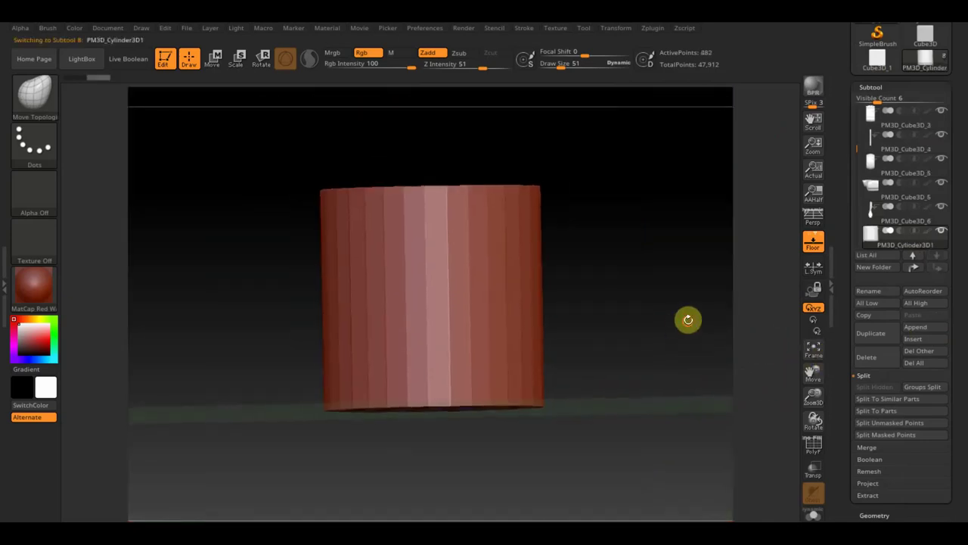
Shrink the cylinder, move it beside the wrist, and stretch it into a finger
left_click(213, 59)
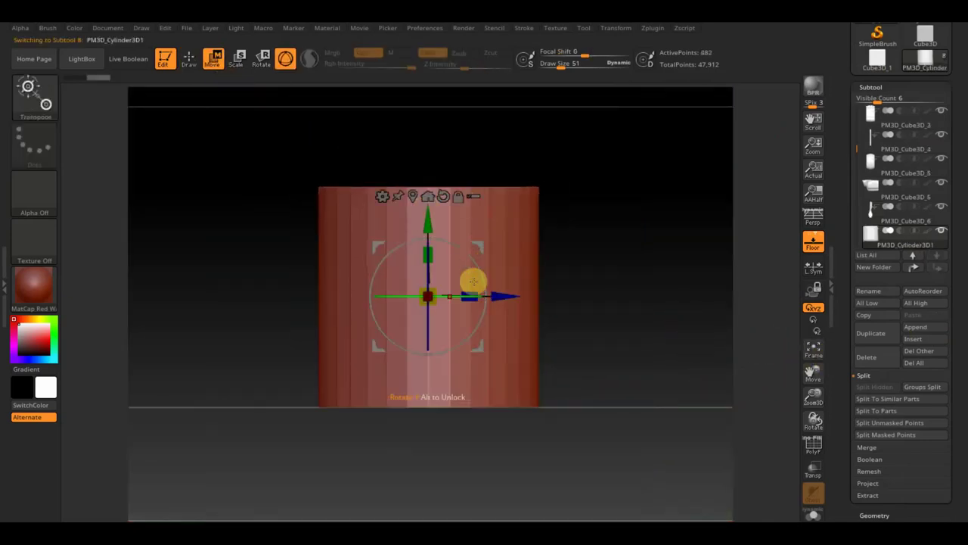
left_click_drag(444, 294, 127, 169)
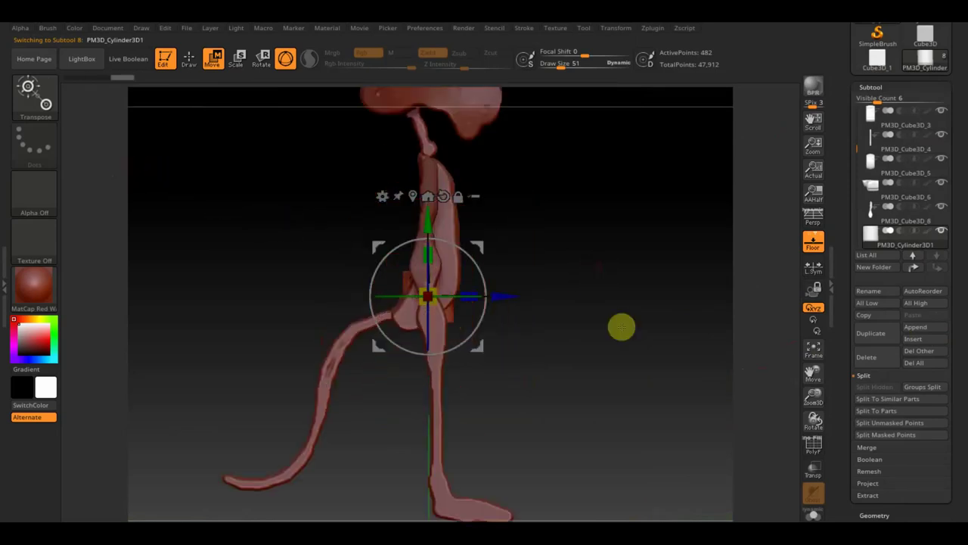
right_click_drag(583, 278, 464, 318, "ctrl")
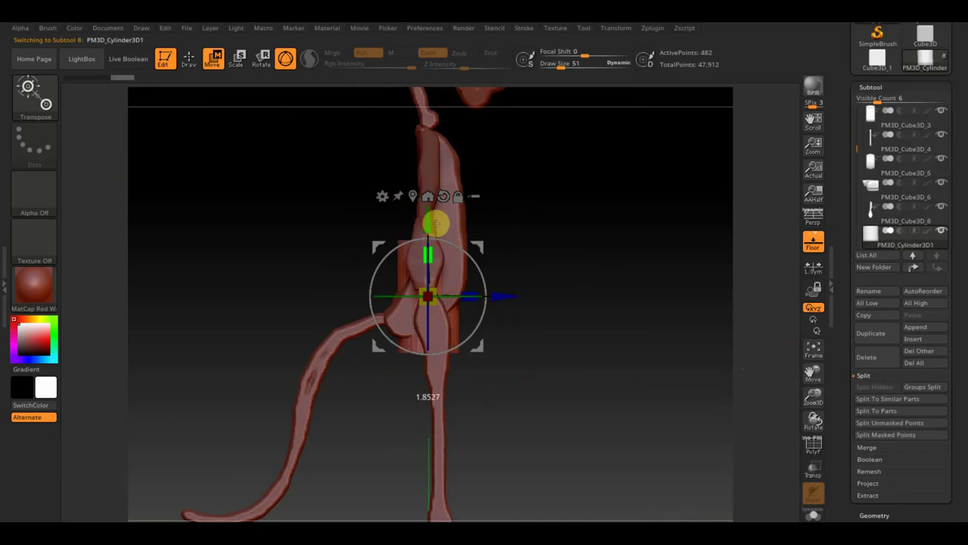
mouse_move(603, 255)
left_mouse_down()
mouse_move(550, 252)
mouse_move(598, 266)
left_mouse_up()
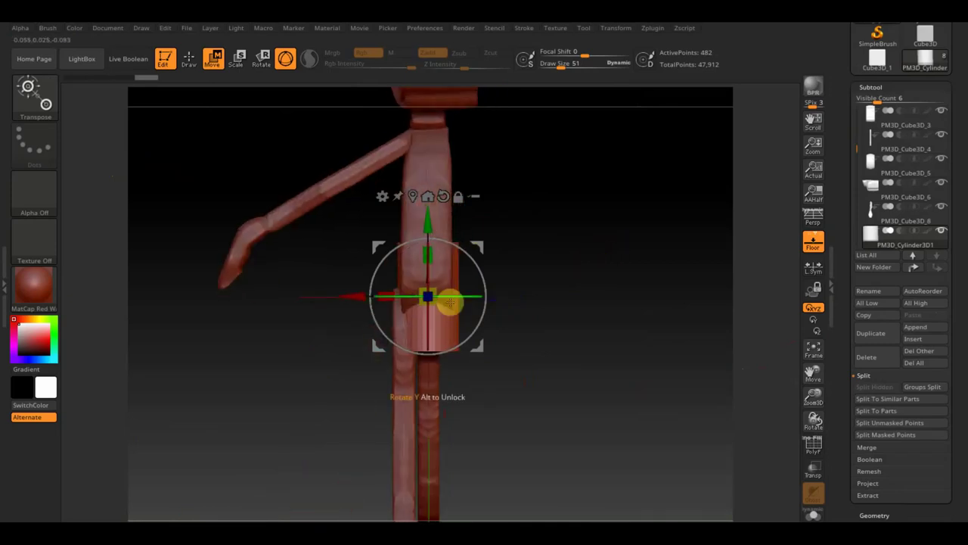
left_click_drag(361, 301, 147, 307)
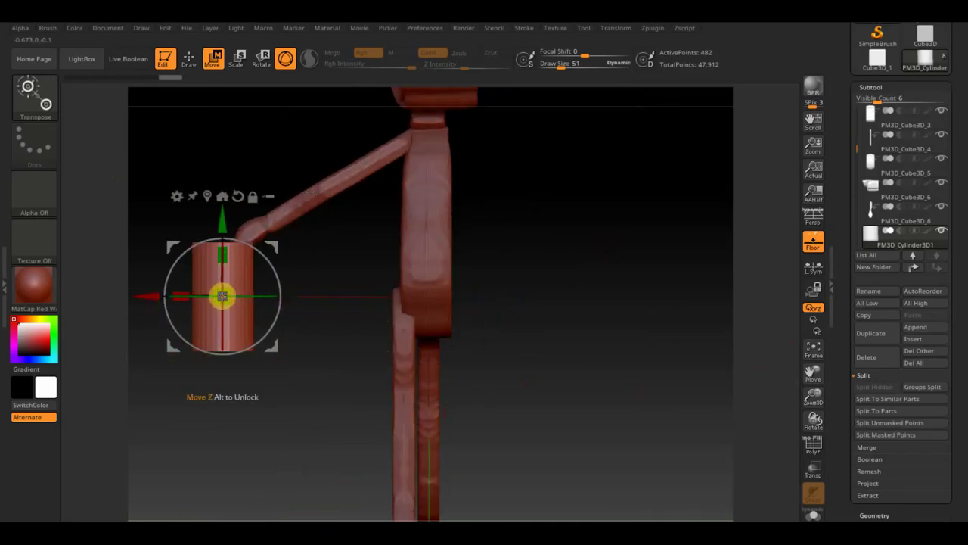
left_click_drag(229, 294, 195, 291)
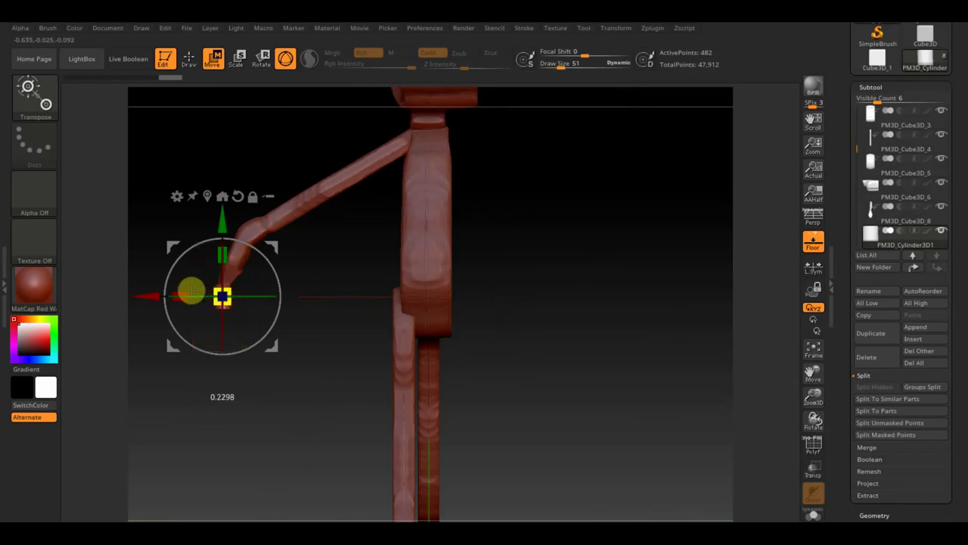
left_click_drag(320, 352, 370, 430, "alt")
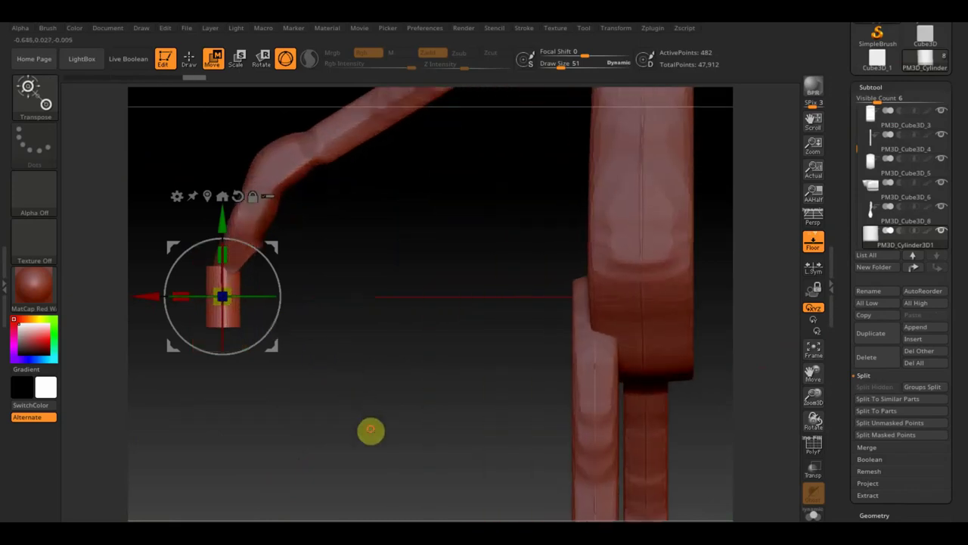
left_click_drag(222, 254, 231, 249)
Tilt the finger to follow the wrist and duplicate it as a second finger
left_click_drag(365, 284, 282, 302)
mouse_move(450, 305)
left_mouse_down()
mouse_move(497, 314)
mouse_move(474, 328)
left_mouse_up()
mouse_move(272, 288)
left_mouse_down()
mouse_move(251, 264)
mouse_move(249, 236)
mouse_move(221, 270)
left_mouse_up()
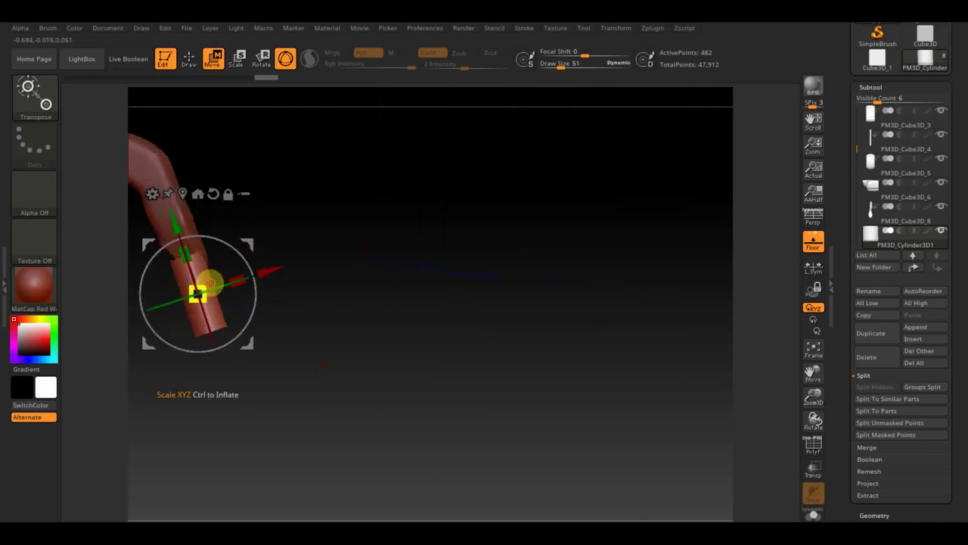
mouse_move(235, 259)
left_mouse_down()
mouse_move(247, 236)
mouse_move(286, 276)
mouse_move(328, 268)
left_mouse_up()
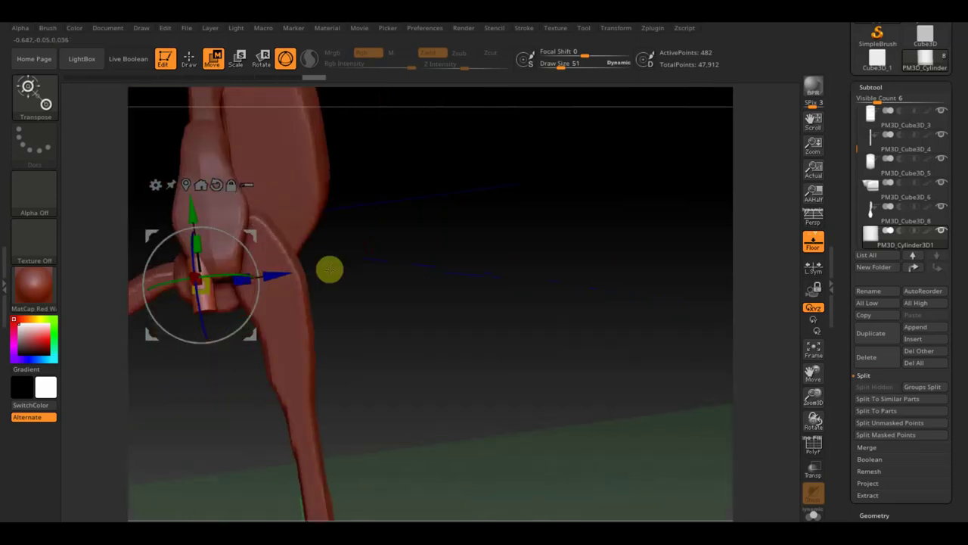
mouse_move(272, 260)
left_mouse_down()
mouse_move(283, 272)
mouse_move(249, 260)
mouse_move(244, 238)
mouse_move(197, 244)
left_mouse_up()
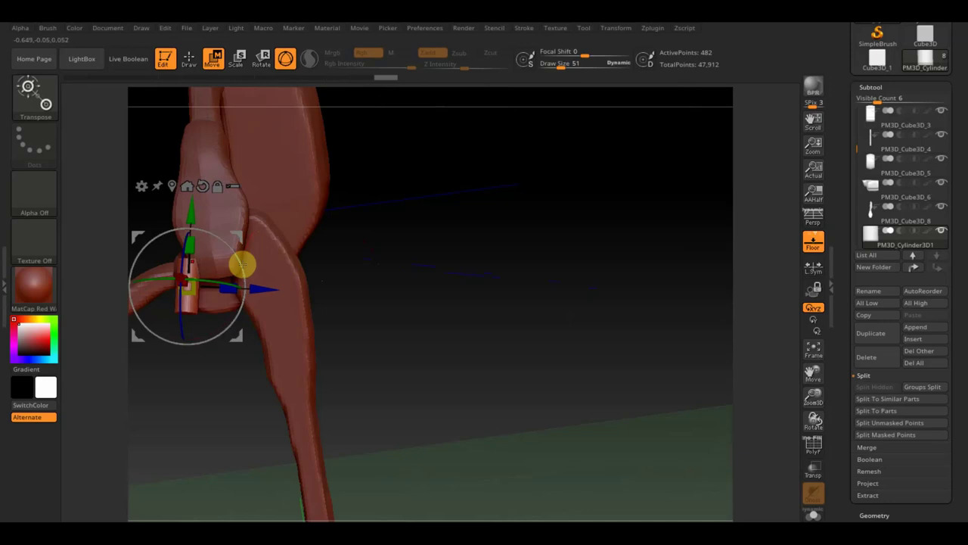
mouse_move(264, 286)
left_mouse_down("ctrl")
mouse_move(290, 284)
mouse_move(266, 249)
mouse_move(266, 227)
mouse_move(272, 259)
left_mouse_up("ctrl")
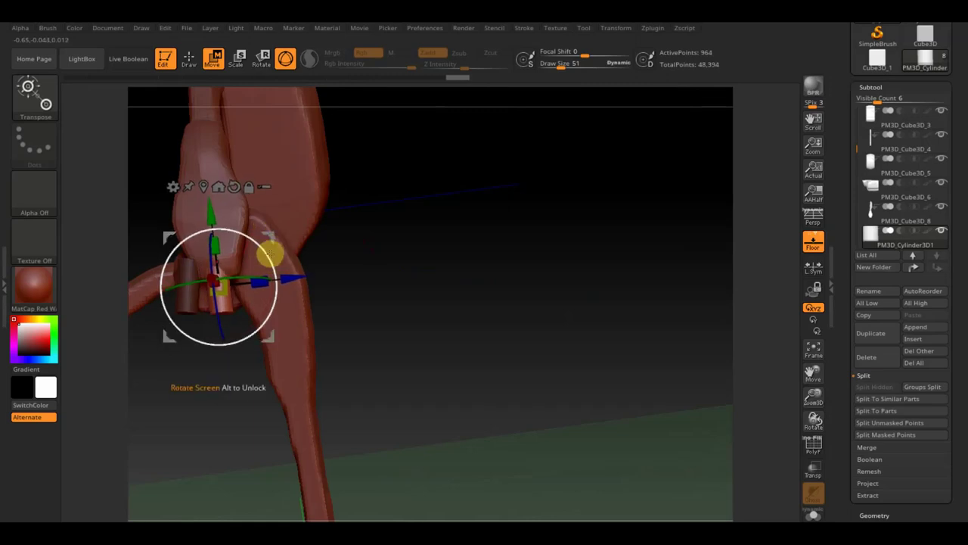
Slide the second finger beside the first and duplicate another copy up the hand
mouse_move(279, 280)
left_mouse_down()
mouse_move(309, 276)
mouse_move(280, 249)
mouse_move(299, 221)
left_mouse_up()
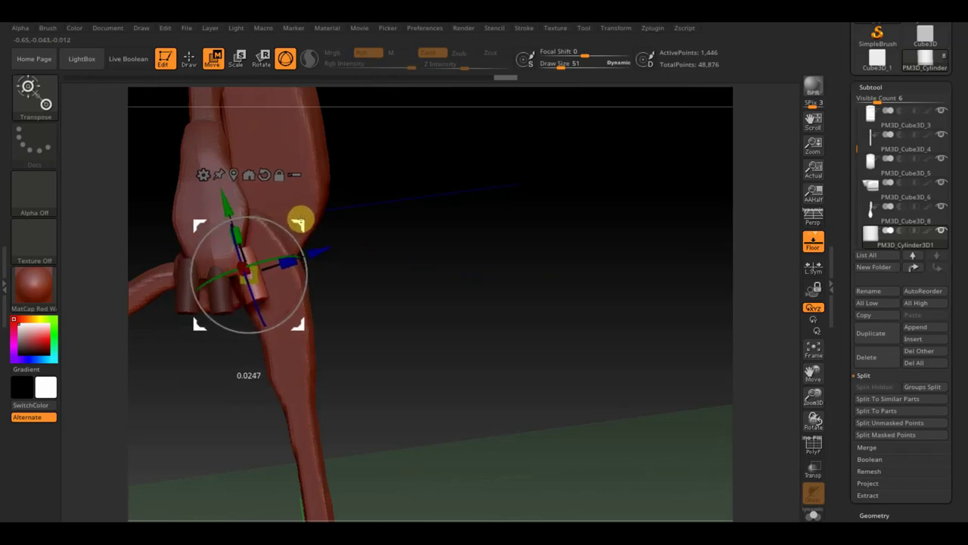
mouse_move(485, 238)
left_mouse_down()
mouse_move(486, 270)
mouse_move(477, 274)
mouse_move(477, 242)
left_mouse_up()
left_click_drag(313, 220, 309, 164, "ctrl")
left_click_drag(439, 181, 482, 174)
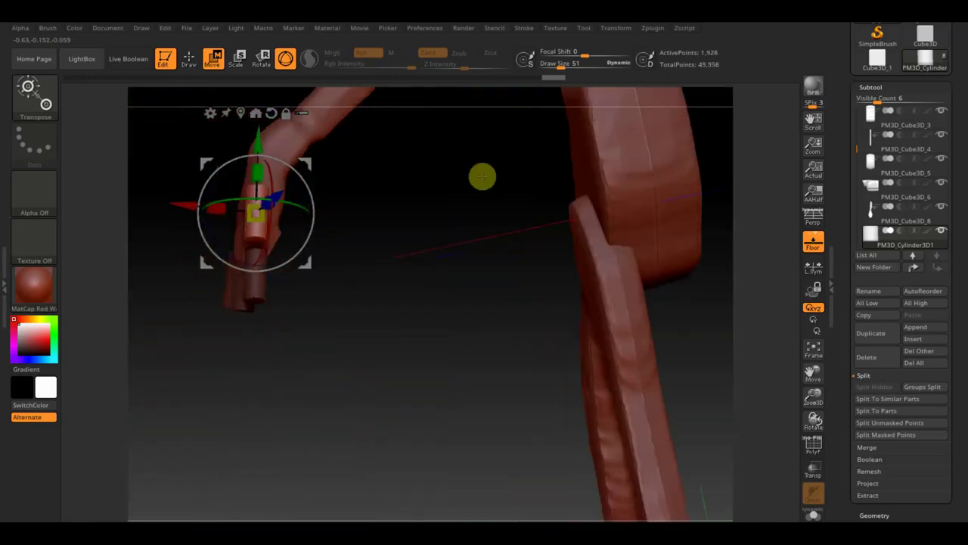
Angle the new copy outward against the palm as a thumb
left_click_drag(327, 183, 287, 122)
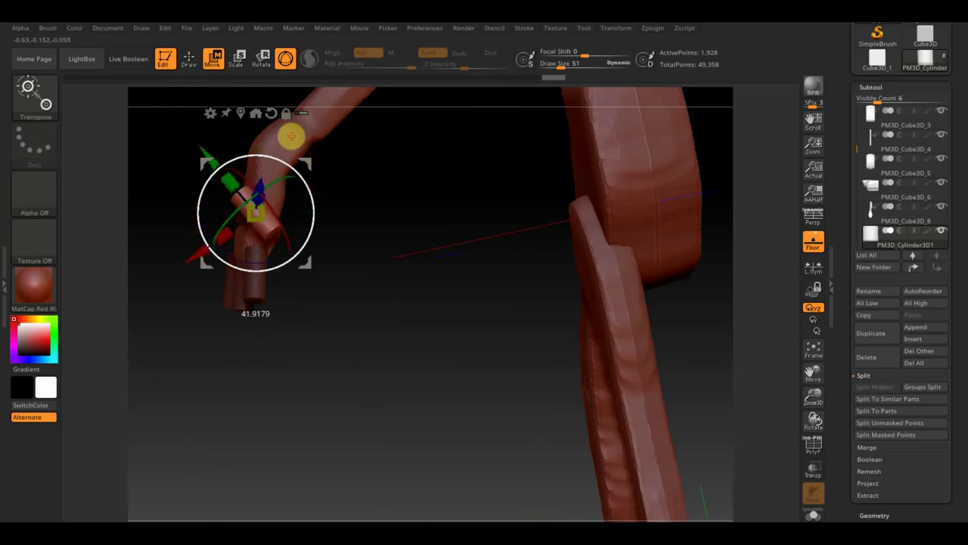
mouse_move(308, 169)
left_mouse_down()
mouse_move(335, 159)
mouse_move(428, 208)
mouse_move(441, 188)
left_mouse_up()
left_click_drag(353, 205, 336, 130)
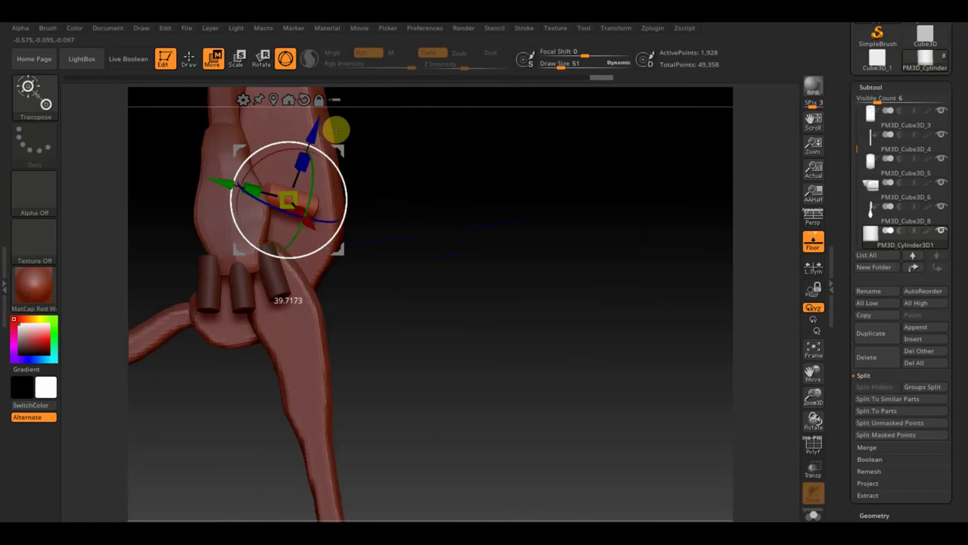
mouse_move(428, 181)
left_mouse_down()
mouse_move(423, 212)
mouse_move(388, 205)
mouse_move(399, 156)
mouse_move(368, 177)
mouse_move(364, 220)
mouse_move(303, 207)
mouse_move(346, 151)
mouse_move(331, 153)
mouse_move(408, 172)
mouse_move(432, 147)
mouse_move(438, 173)
left_mouse_up()
mouse_move(352, 194)
left_mouse_down()
mouse_move(323, 179)
mouse_move(326, 193)
mouse_move(337, 166)
mouse_move(327, 167)
left_mouse_up()
left_click(189, 58)
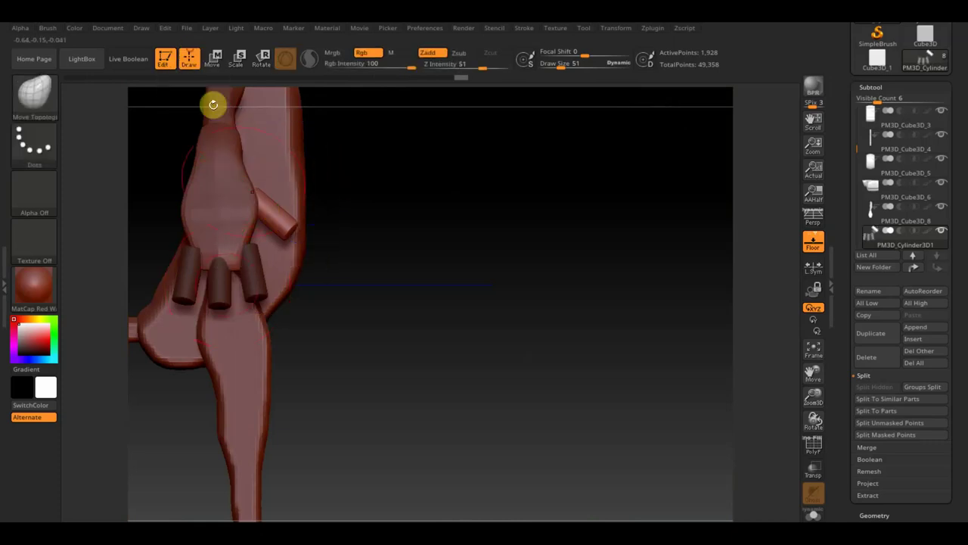
Clear the mask and DynaMesh the finger cylinders at resolution 984, giving 10,648 points
left_click_drag(489, 205, 514, 248, "ctrl")
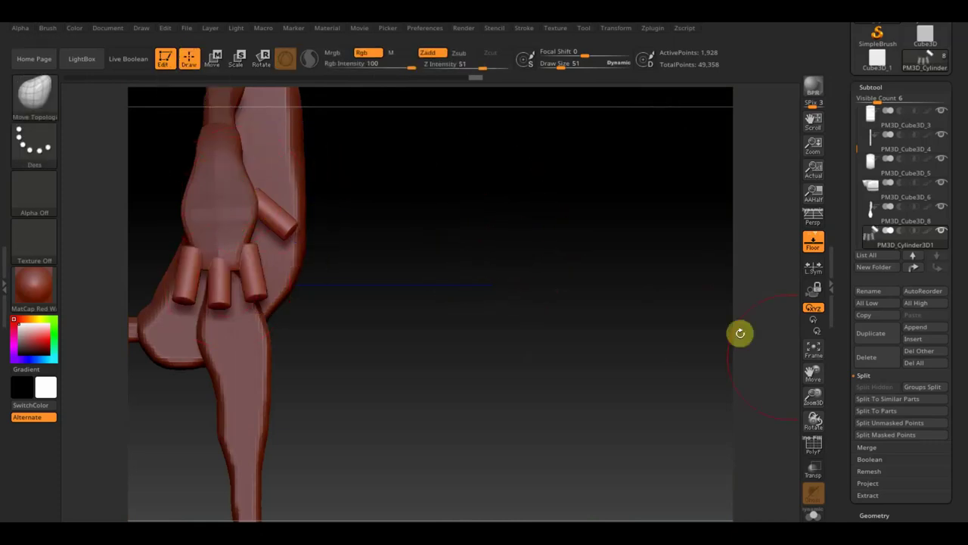
left_click(880, 515)
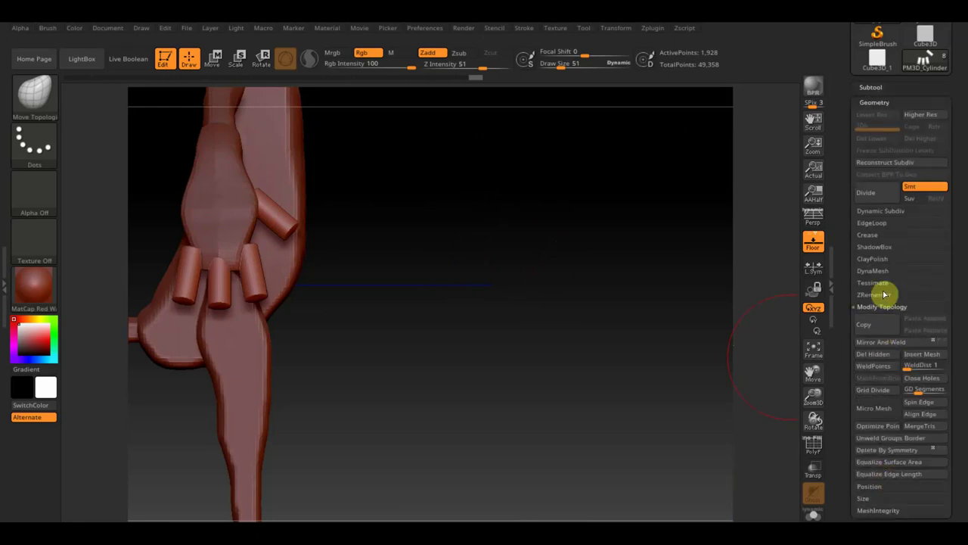
left_click(880, 271)
left_click(871, 289)
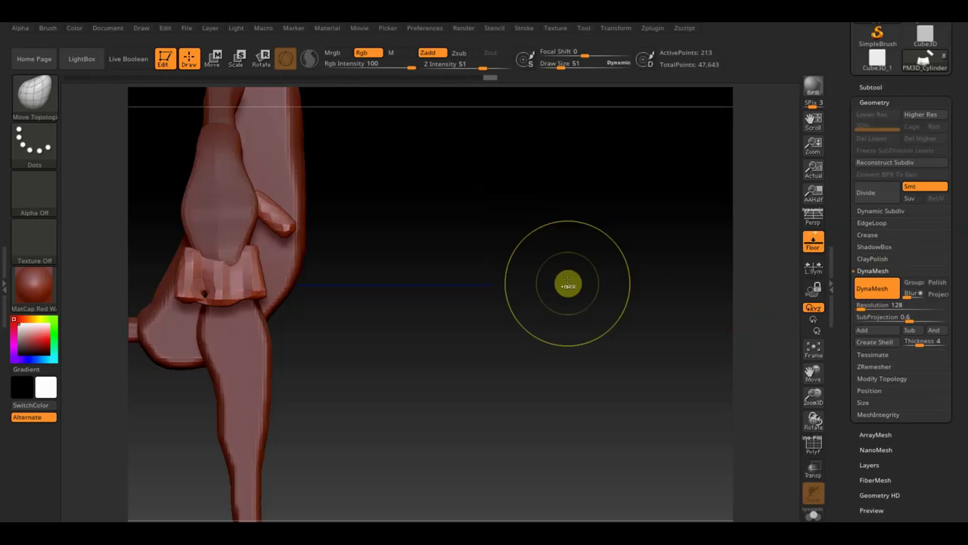
key("ctrl+z")
left_click(862, 304)
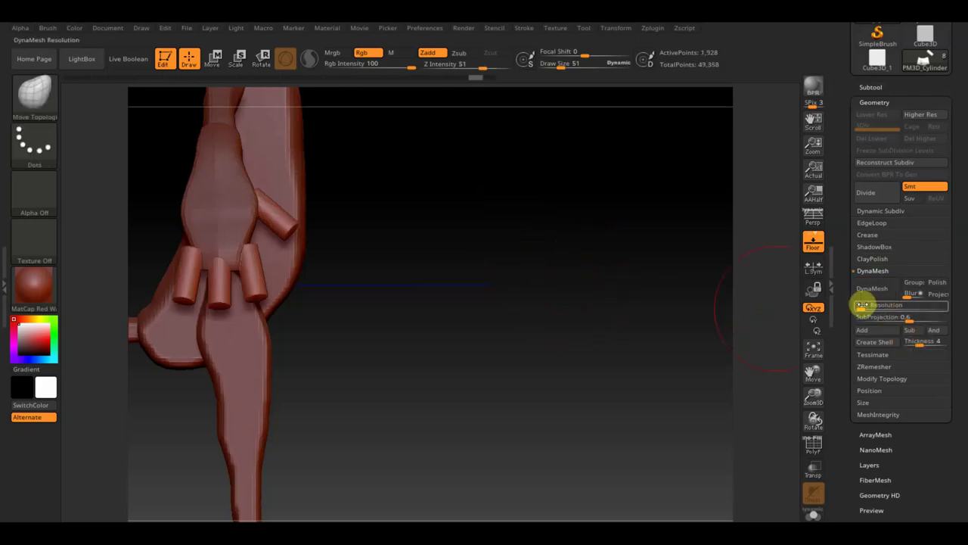
type("984")
key("Return")
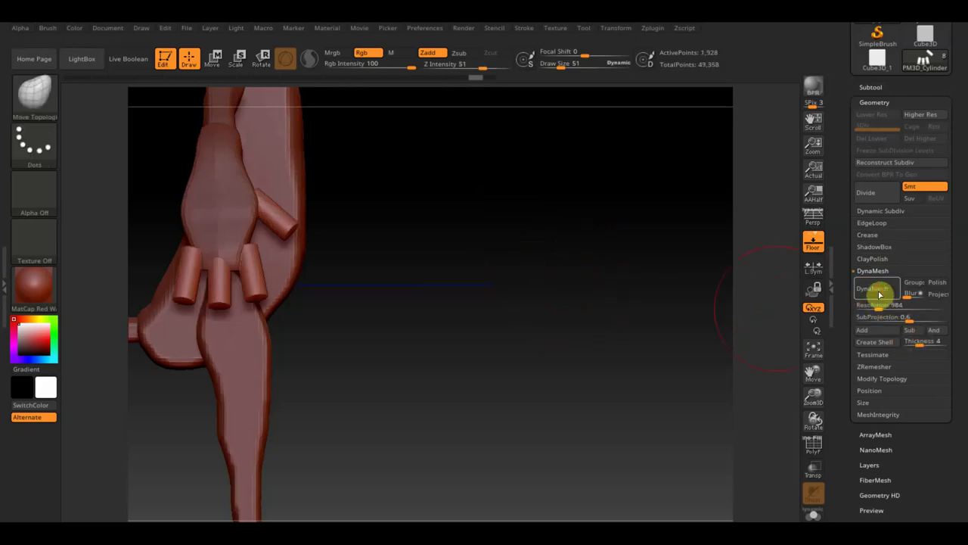
left_click(879, 293)
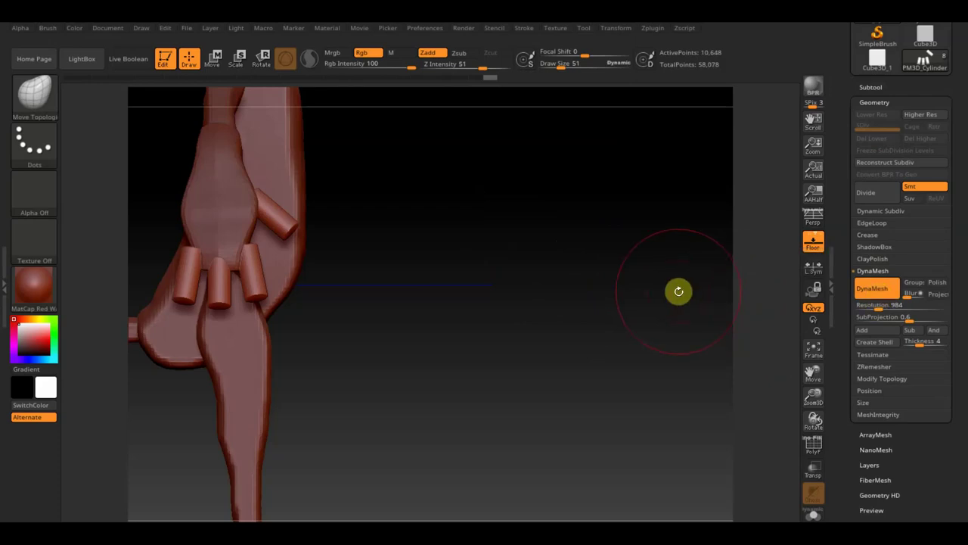
left_click_drag(616, 268, 515, 263)
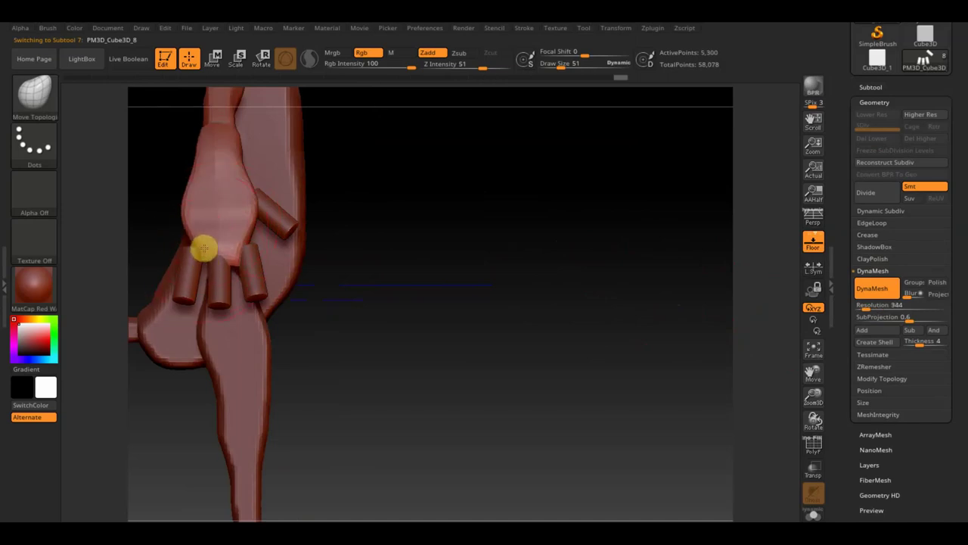
Push the palm into shape, Shift-smooth the finger cylinder tip, then reselect the palm block
left_click_drag(230, 248, 199, 241)
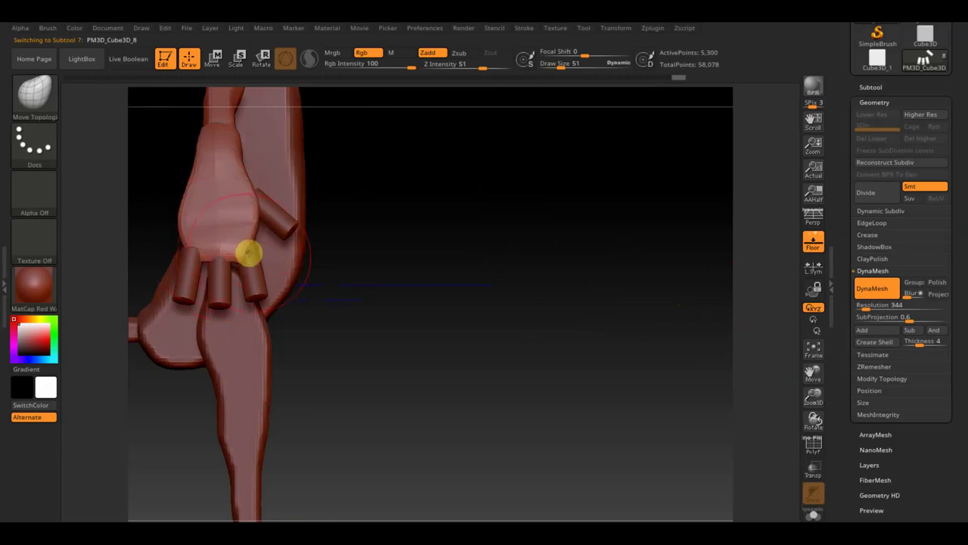
left_click(253, 270, "alt")
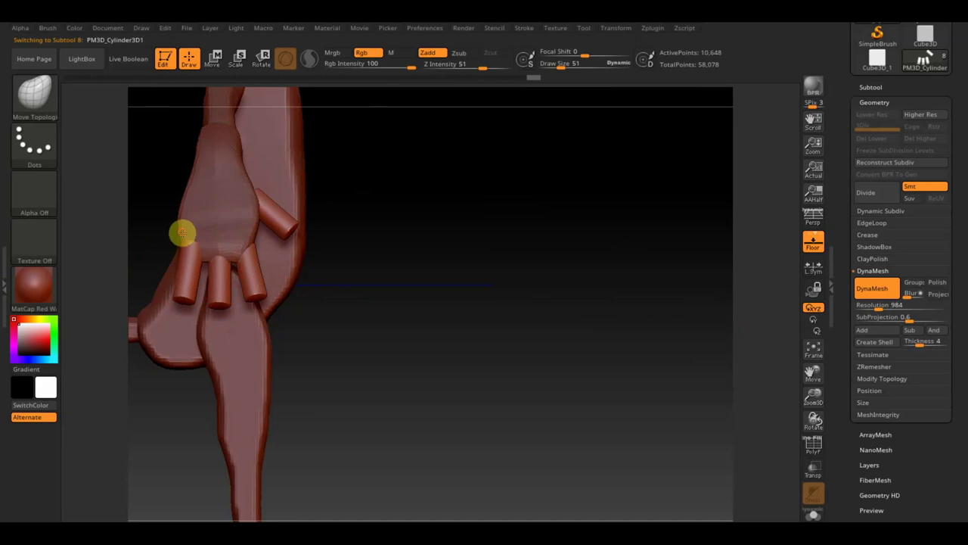
mouse_move(194, 251)
right_mouse_down()
mouse_move(158, 207)
mouse_move(220, 197)
right_mouse_up()
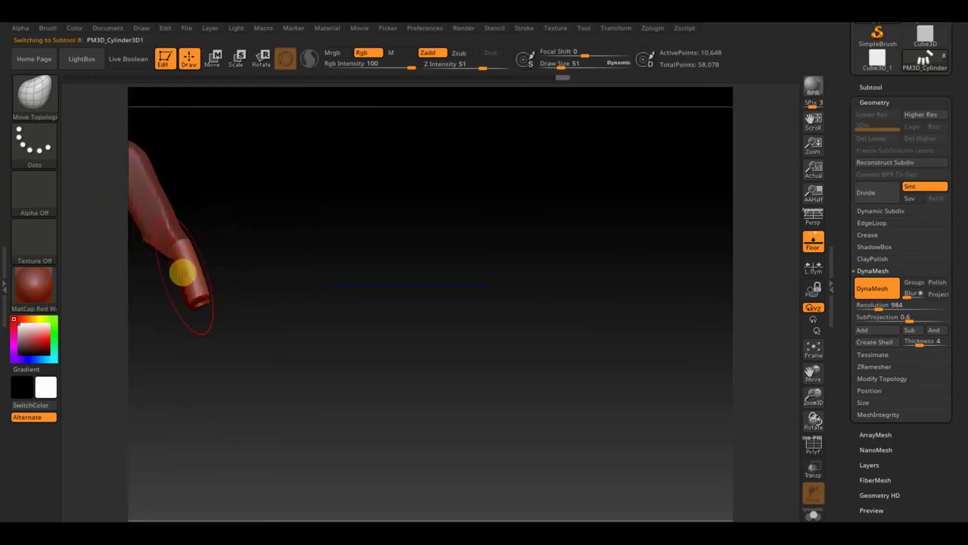
key("shift")
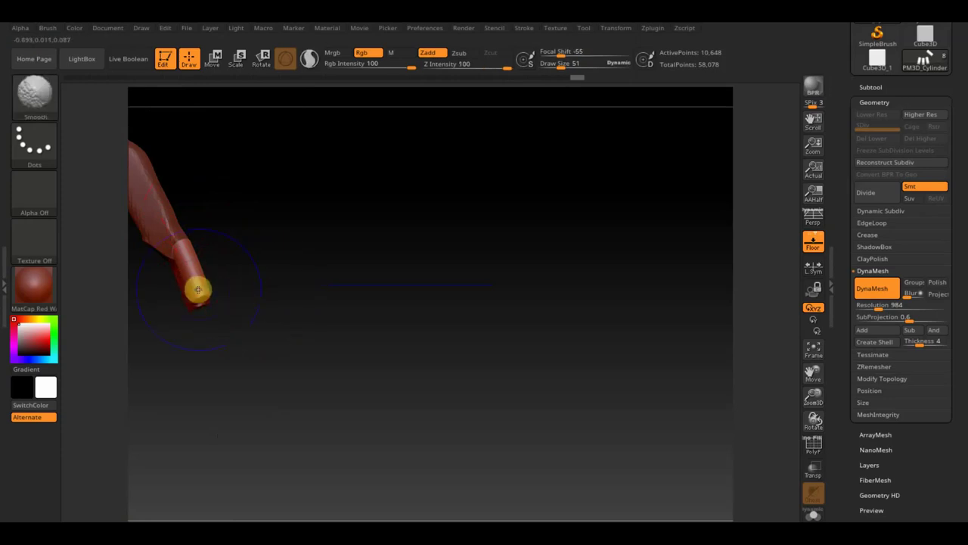
mouse_move(195, 285)
right_mouse_down()
mouse_move(283, 277)
mouse_move(255, 269)
mouse_move(480, 264)
mouse_move(286, 259)
right_mouse_up()
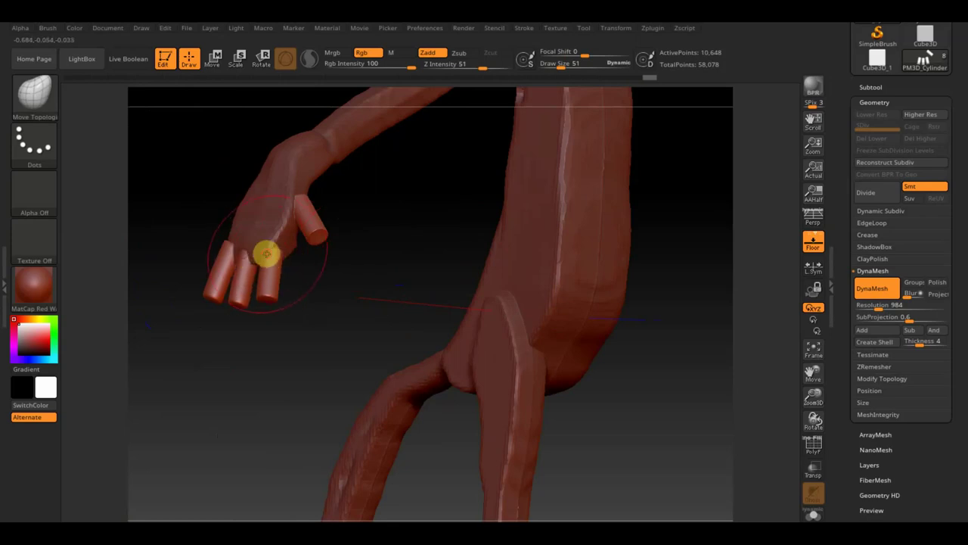
right_click_drag(261, 249, 161, 207)
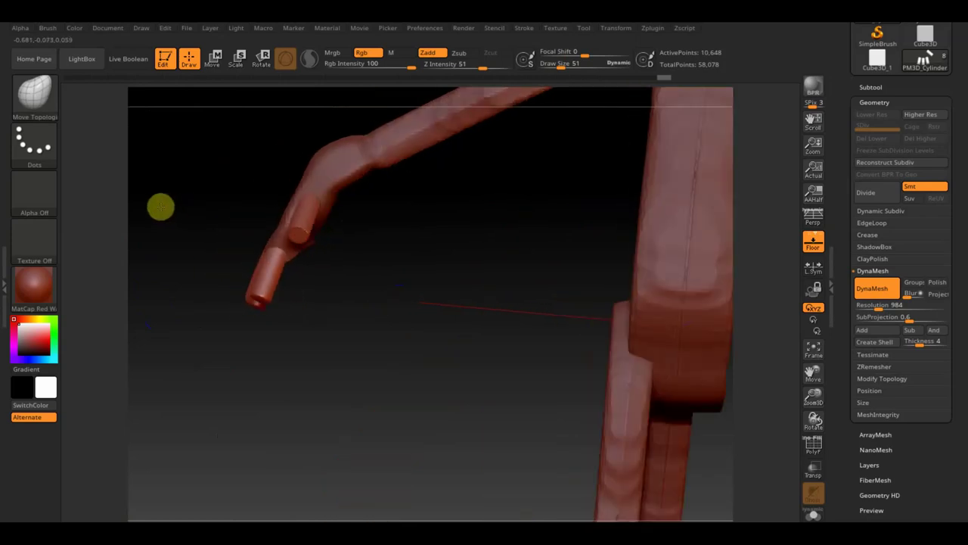
mouse_move(329, 180)
right_mouse_down()
mouse_move(411, 245)
mouse_move(510, 214)
mouse_move(506, 238)
mouse_move(458, 262)
mouse_move(445, 280)
mouse_move(428, 274)
mouse_move(465, 252)
right_mouse_up()
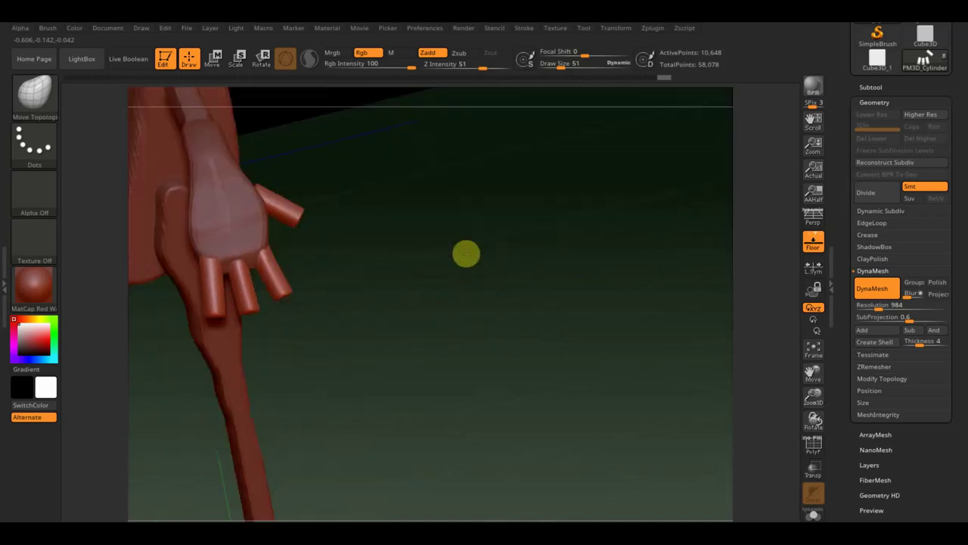
left_click(236, 257, "alt")
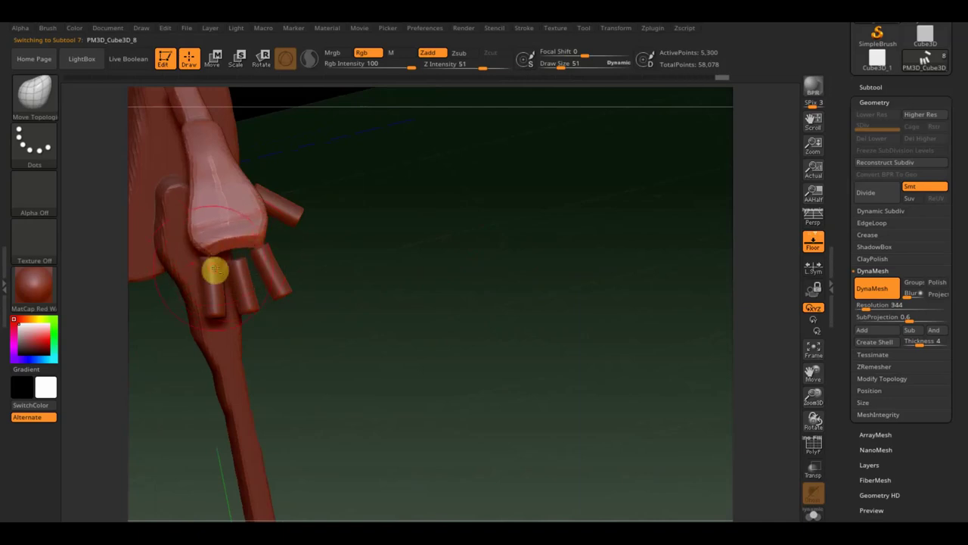
Select the finger piece and Shift-smooth across the fingers
left_click(211, 264, "alt")
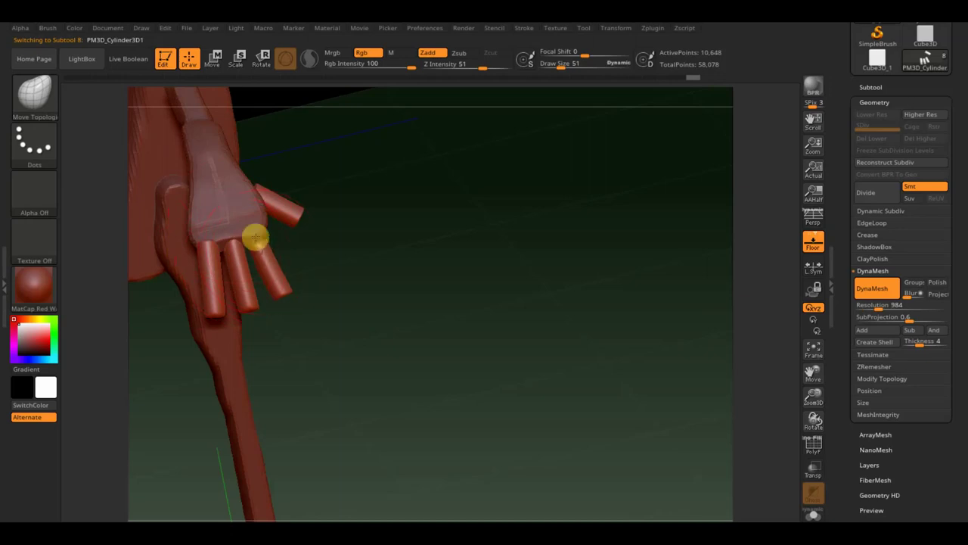
left_click_drag(308, 255, 308, 270)
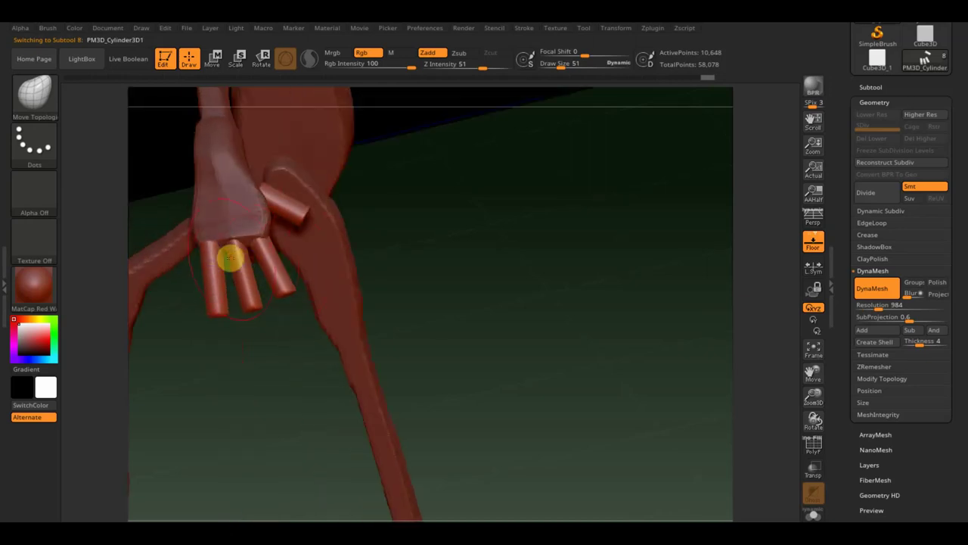
key("shift")
left_click_drag(233, 257, 254, 247, "shift")
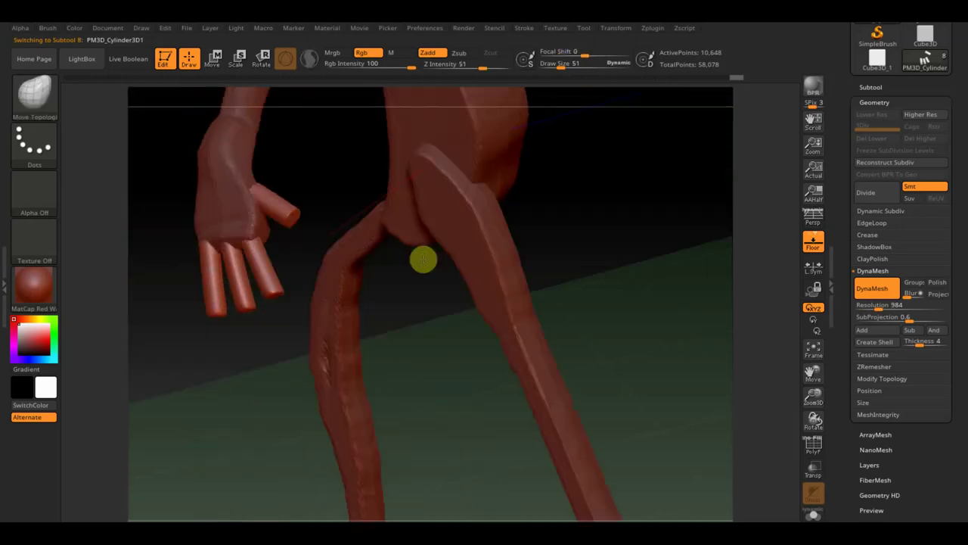
With Move Topological, reshape the lower finger segment to notch its joint
key("b")
key("m")
key("t")
mouse_move(329, 180)
left_mouse_down()
mouse_move(270, 185)
mouse_move(265, 205)
mouse_move(275, 195)
mouse_move(302, 219)
mouse_move(298, 207)
left_mouse_up()
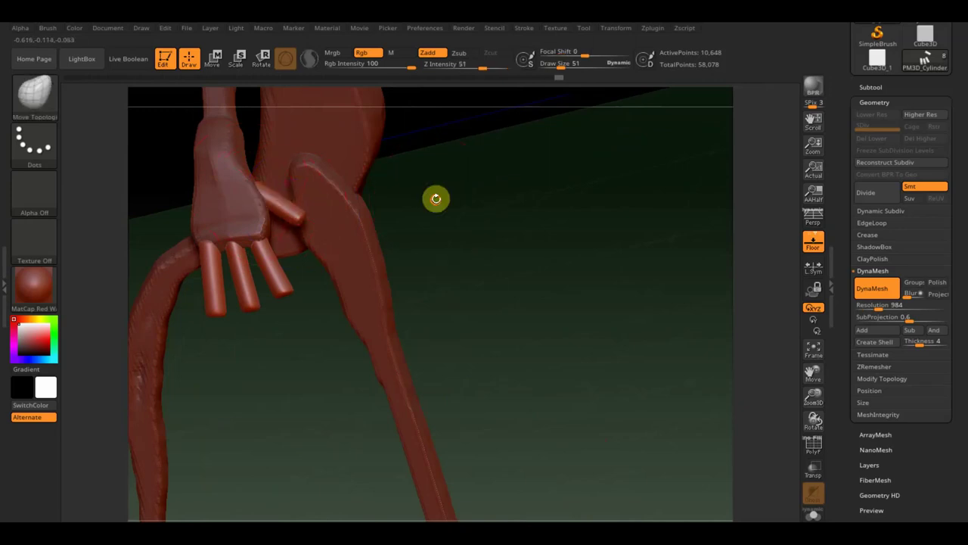
left_click_drag(434, 197, 384, 202)
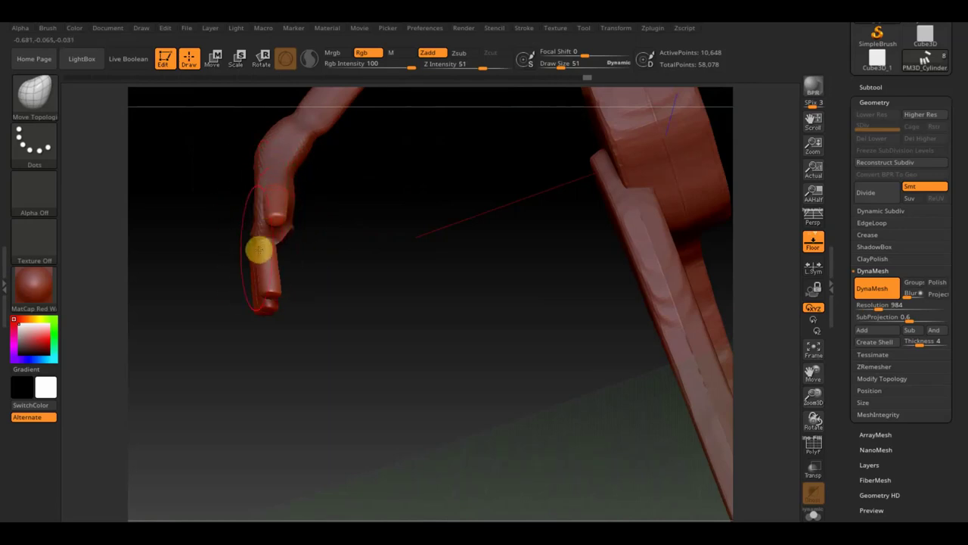
left_click_drag(266, 286, 272, 305)
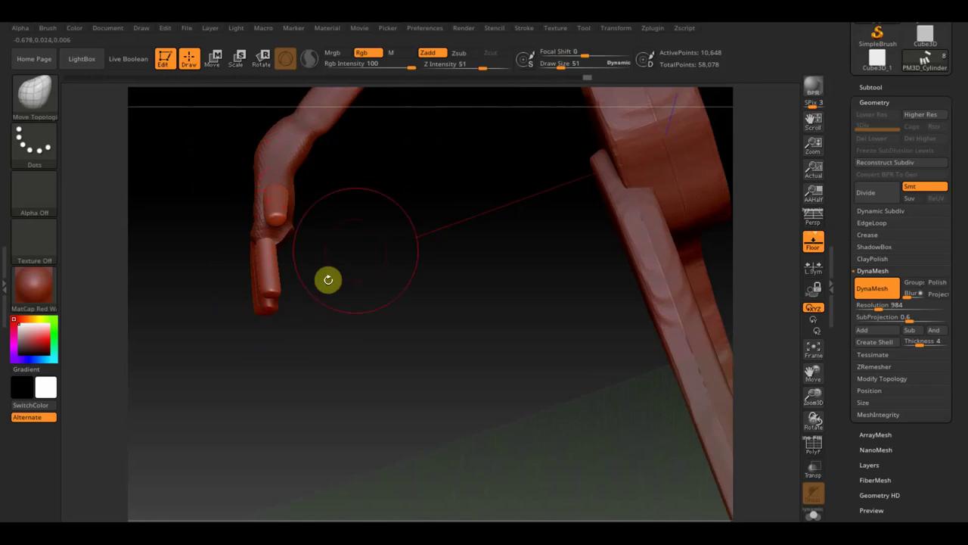
mouse_move(353, 290)
left_mouse_down()
mouse_move(380, 207)
mouse_move(564, 203)
left_mouse_up()
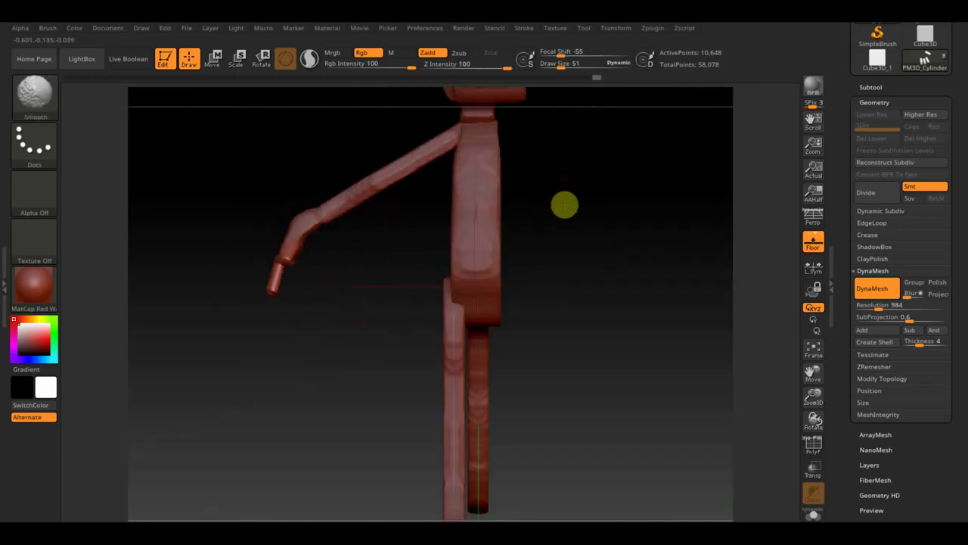
Mirror And Weld the finger cylinders onto the figure's other side
left_click(877, 436)
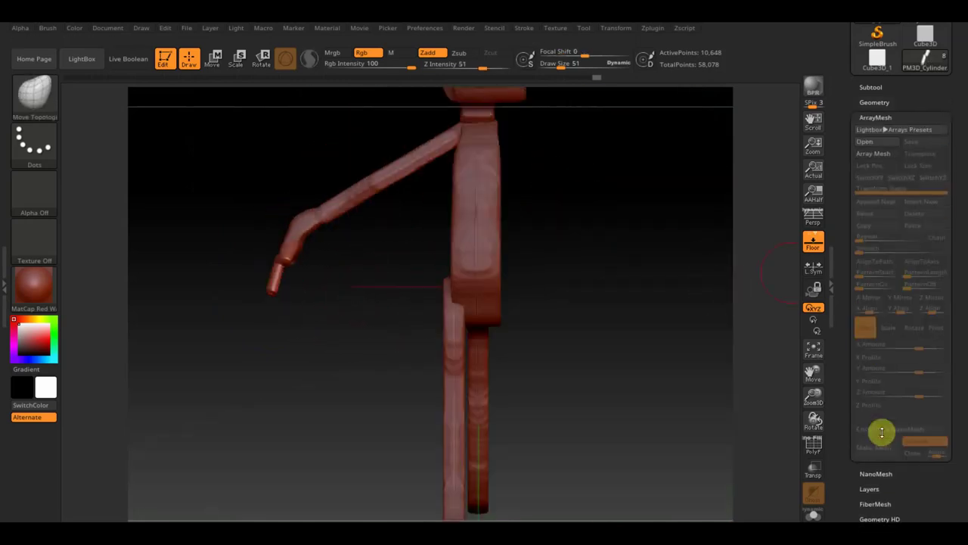
left_click(876, 101)
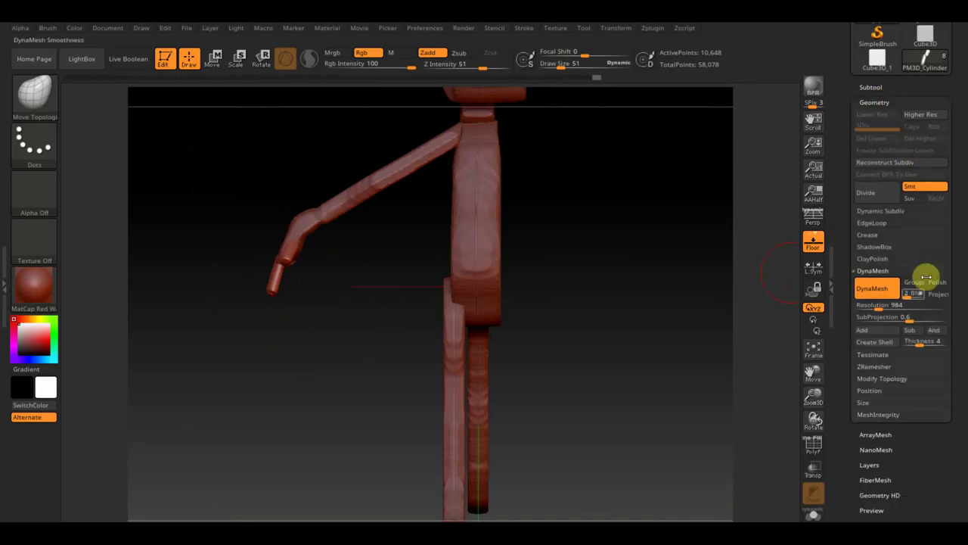
left_click(889, 379)
left_click(897, 341)
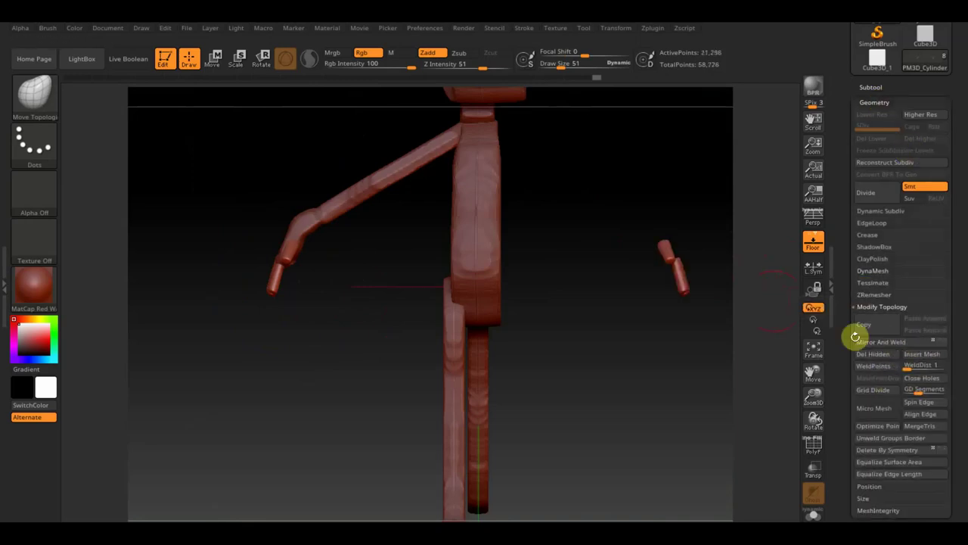
left_click_drag(660, 269, 595, 321, "alt")
Select the arm subtool and Mirror And Weld it to the other side
left_click(596, 322, "alt")
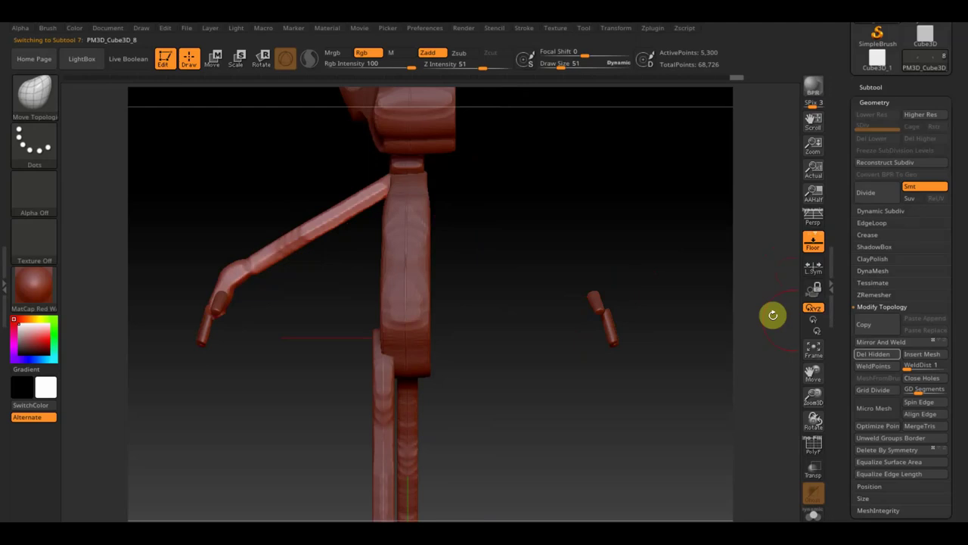
left_click(905, 345)
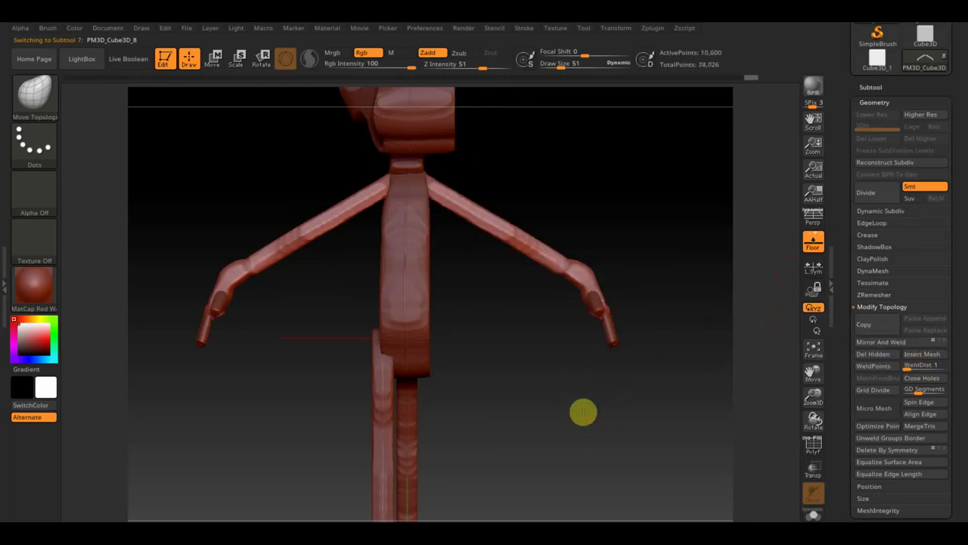
left_click_drag(583, 397, 574, 374, "alt")
mouse_move(330, 399)
left_mouse_down("alt")
mouse_move(407, 382)
mouse_move(439, 439)
mouse_move(545, 356)
mouse_move(532, 280)
left_mouse_up("alt")
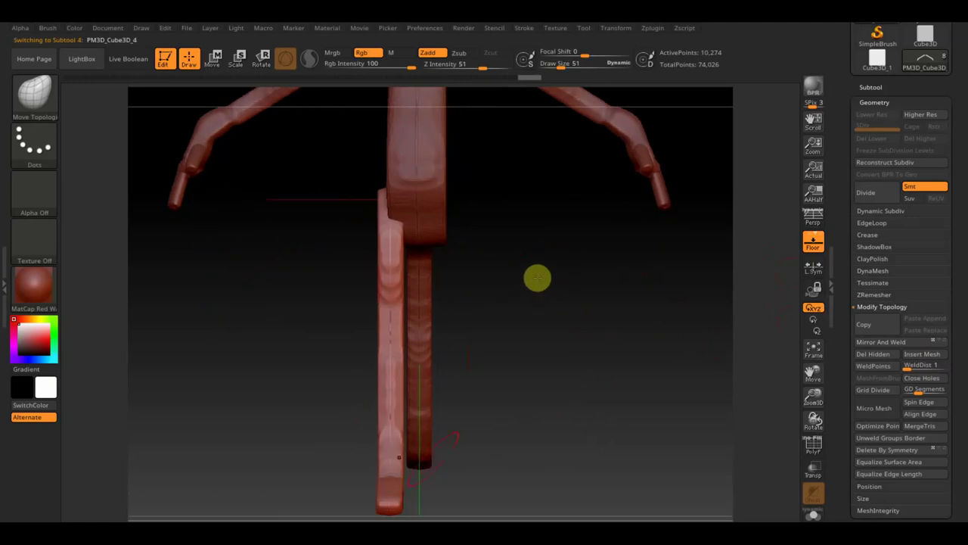
Smooth the leg surface and enlarge the brush to size 104
left_click_drag(401, 355, 401, 420, "shift")
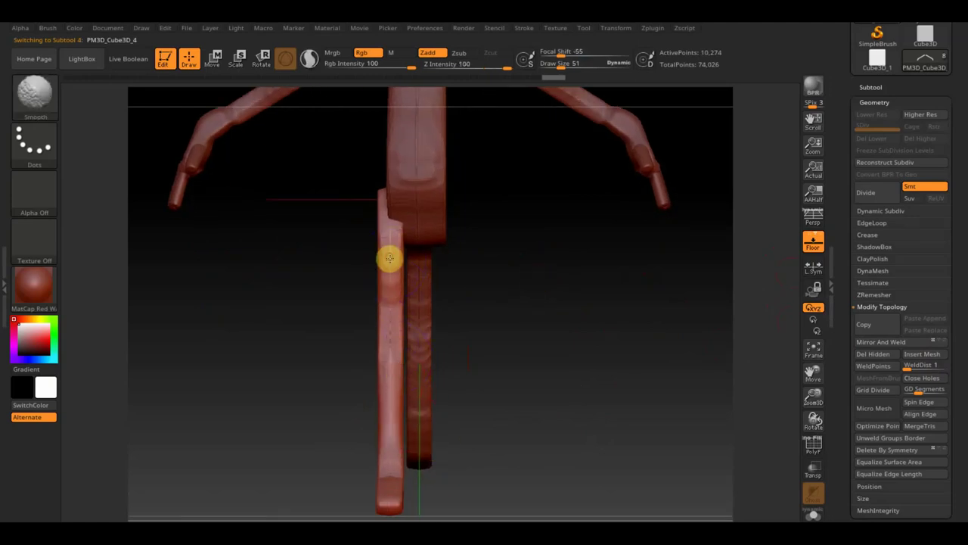
mouse_move(492, 314)
left_mouse_down()
mouse_move(513, 326)
mouse_move(503, 307)
left_mouse_up()
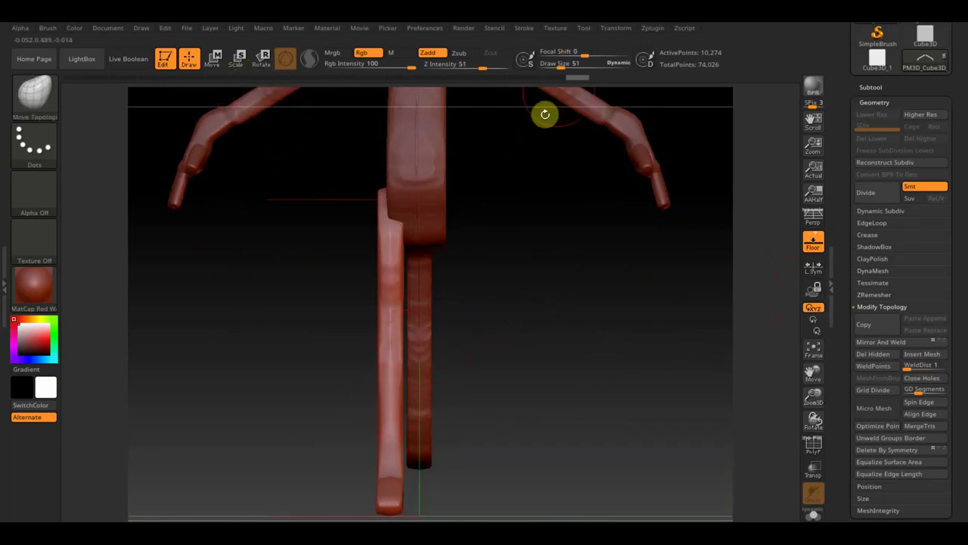
left_click_drag(561, 66, 568, 69)
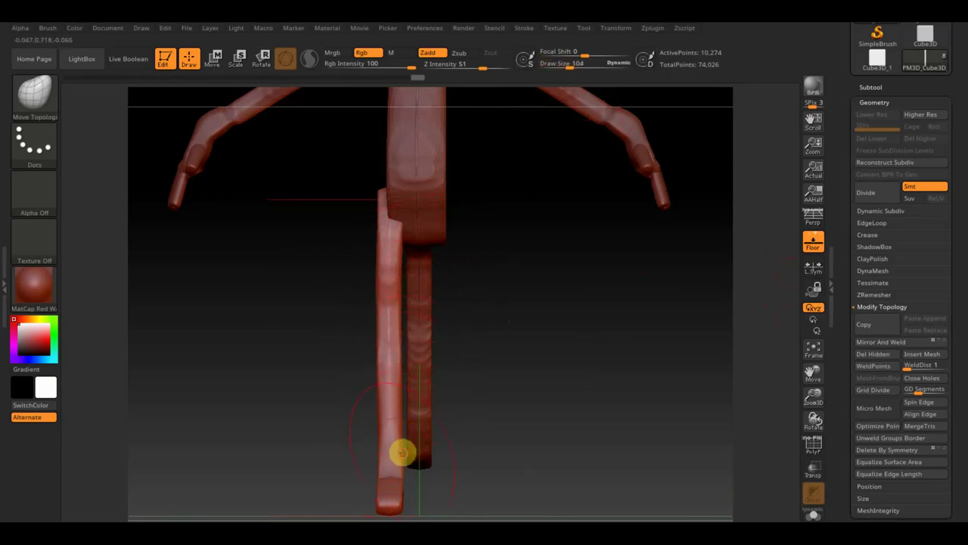
From a side view, shift the lower leg to the left as a whole
left_click_drag(519, 421, 522, 512)
mouse_move(534, 465)
left_mouse_down()
mouse_move(574, 346)
mouse_move(566, 360)
mouse_move(639, 360)
mouse_move(568, 370)
mouse_move(447, 283)
mouse_move(479, 277)
left_mouse_up()
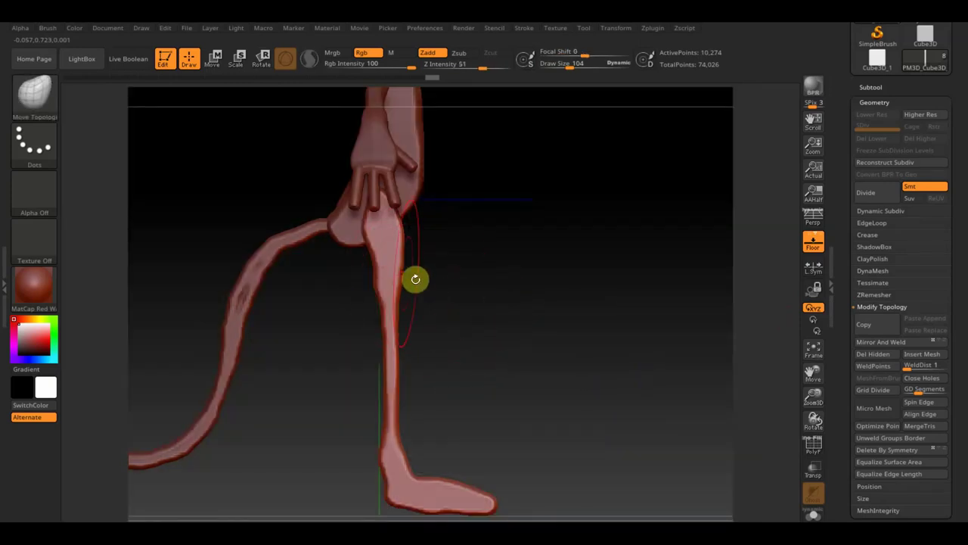
left_click(213, 60)
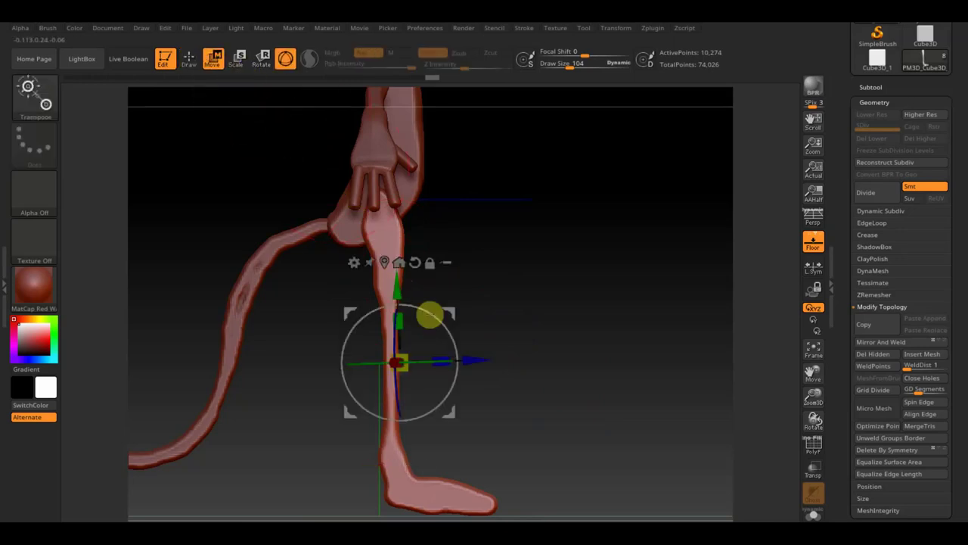
left_click_drag(499, 361, 462, 362)
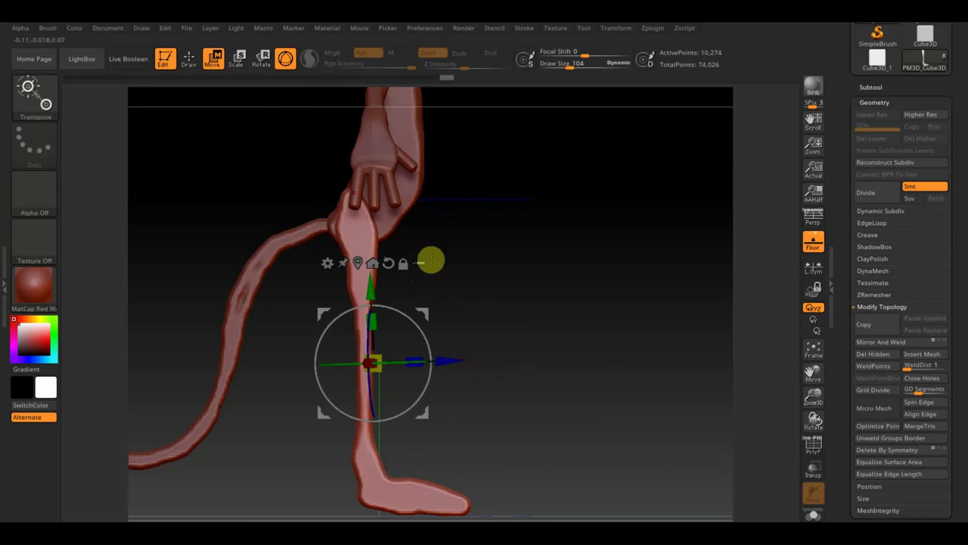
left_click(195, 66)
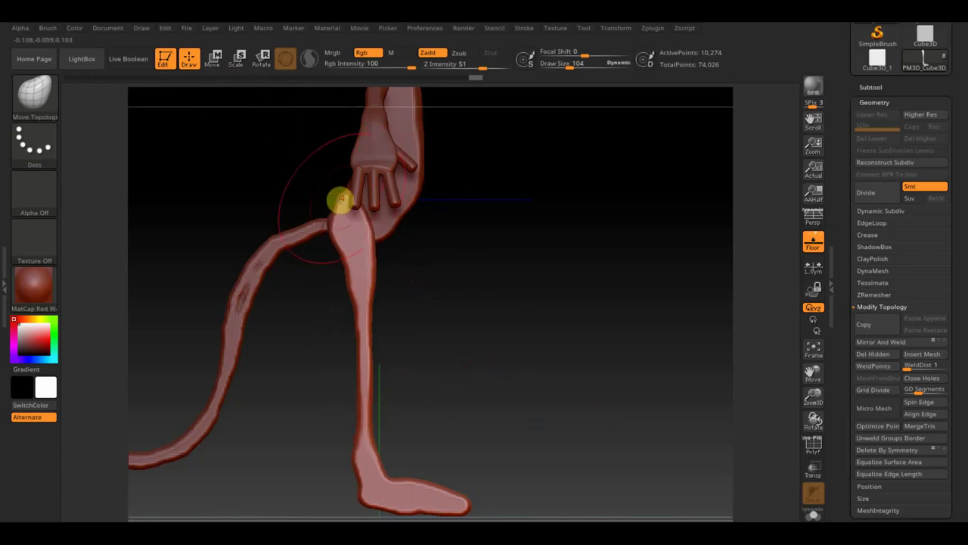
Snap the figure to a framed front view and make PM3D_Cube3D_6 active
left_click_drag(439, 242, 492, 252)
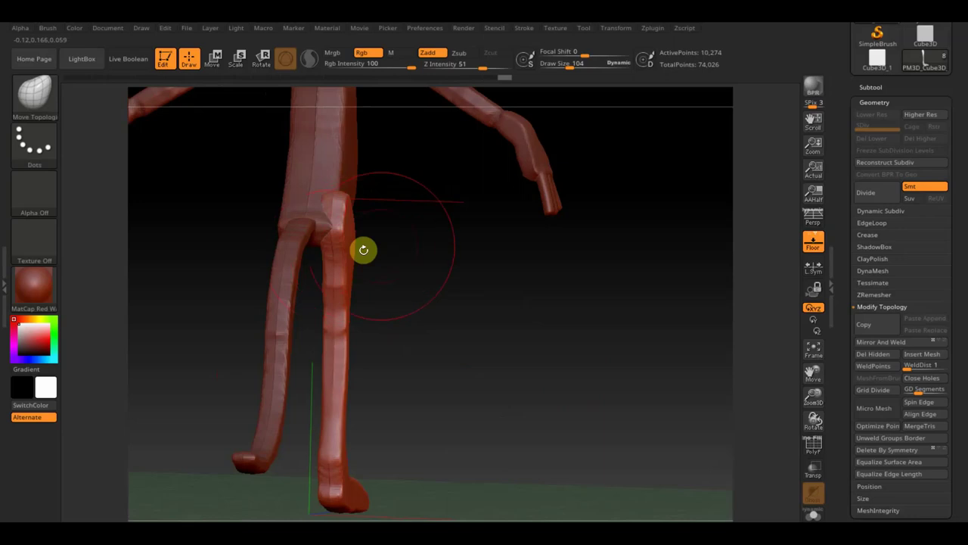
mouse_move(346, 321)
left_mouse_down()
mouse_move(389, 298)
mouse_move(286, 295)
left_mouse_up()
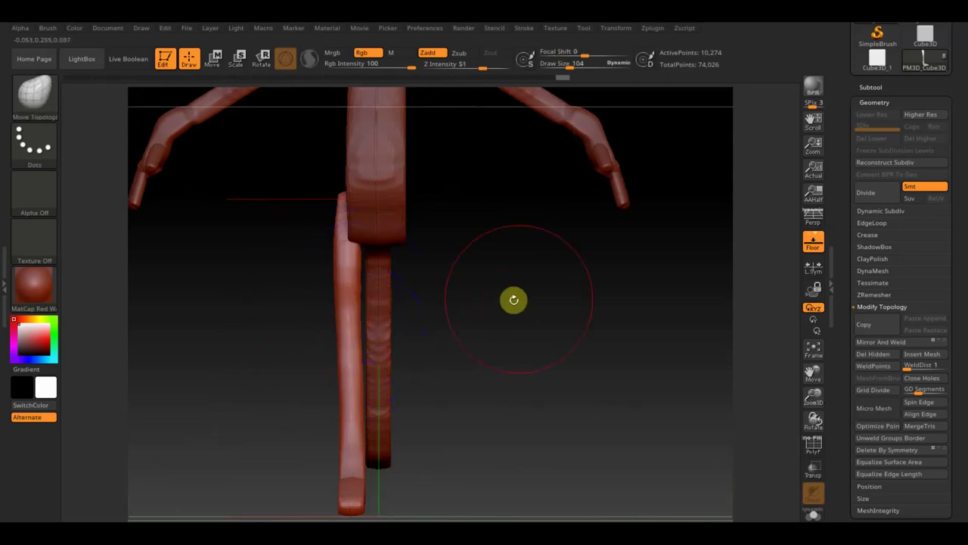
key("f")
mouse_move(523, 372)
left_mouse_down()
mouse_move(507, 292)
mouse_move(542, 382)
left_mouse_up()
left_click(375, 233, "alt")
Mirror and weld the currently active piece across its centre
mouse_move(356, 217)
left_mouse_down()
mouse_move(456, 217)
mouse_move(467, 270)
left_mouse_up()
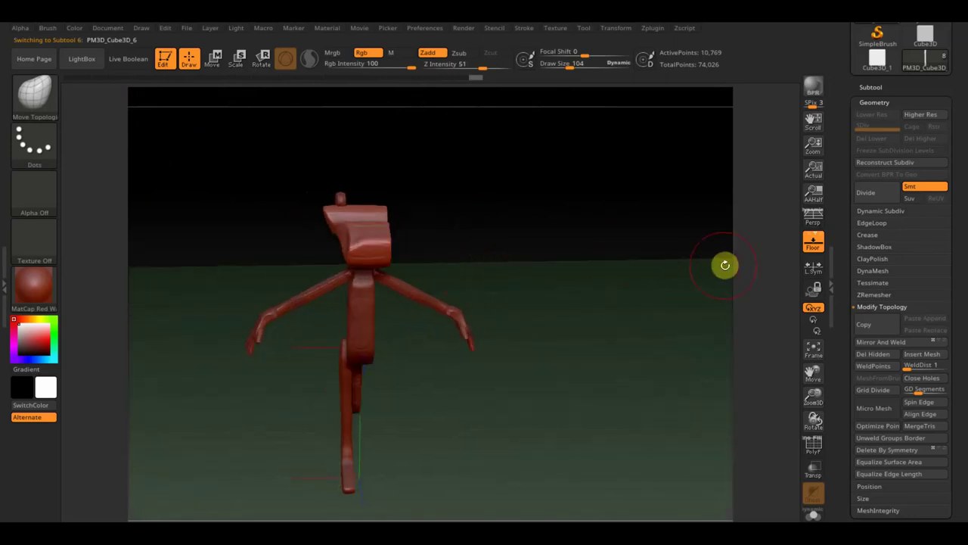
left_click(879, 347)
mouse_move(659, 277)
left_mouse_down()
mouse_move(655, 262)
mouse_move(694, 251)
mouse_move(680, 274)
mouse_move(610, 296)
mouse_move(700, 293)
mouse_move(367, 413)
left_mouse_up()
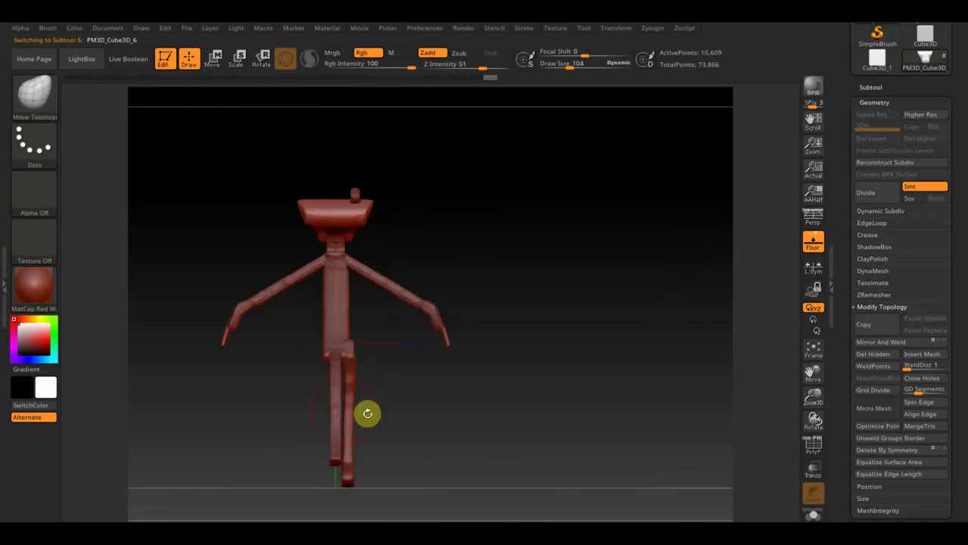
Mirror the leg subtool into a second leg, ending on the head subtool
left_click(333, 411, "alt")
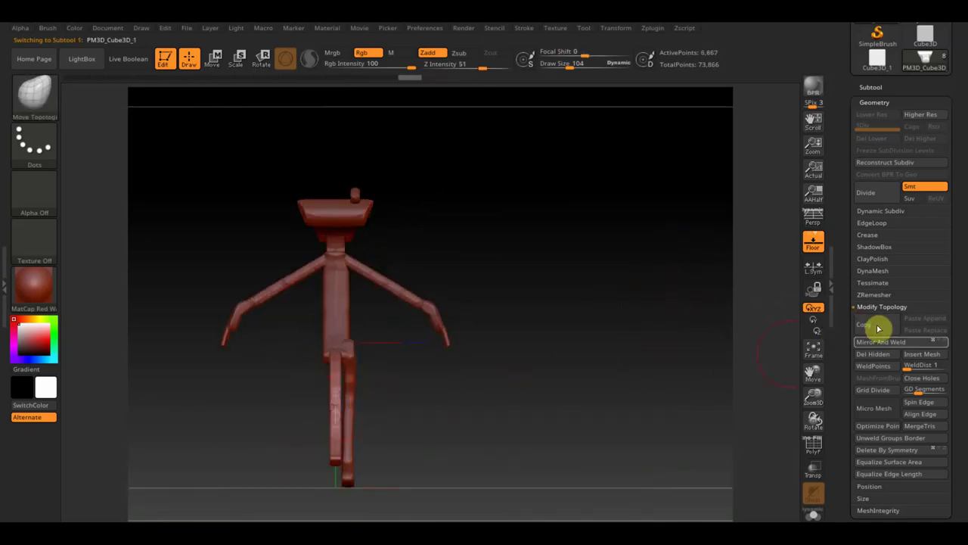
mouse_move(381, 400)
left_mouse_down()
mouse_move(604, 368)
mouse_move(534, 395)
mouse_move(571, 357)
mouse_move(551, 368)
mouse_move(559, 382)
left_mouse_up()
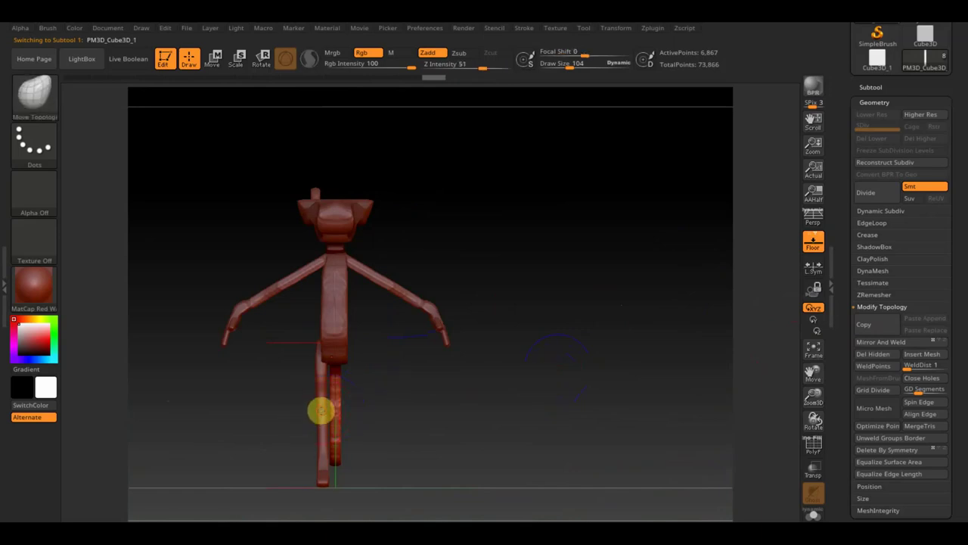
left_click(320, 410, "alt")
left_click(901, 344)
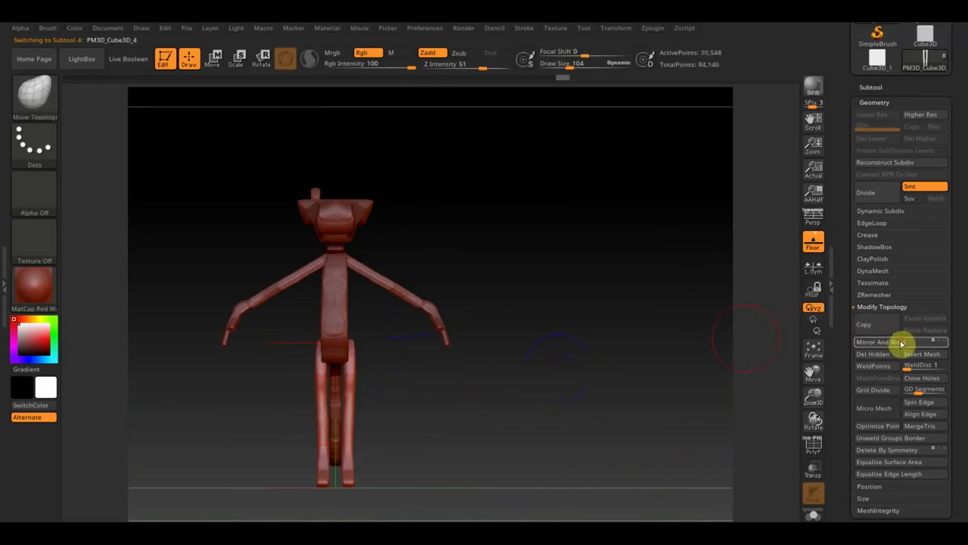
left_click(313, 190, "alt")
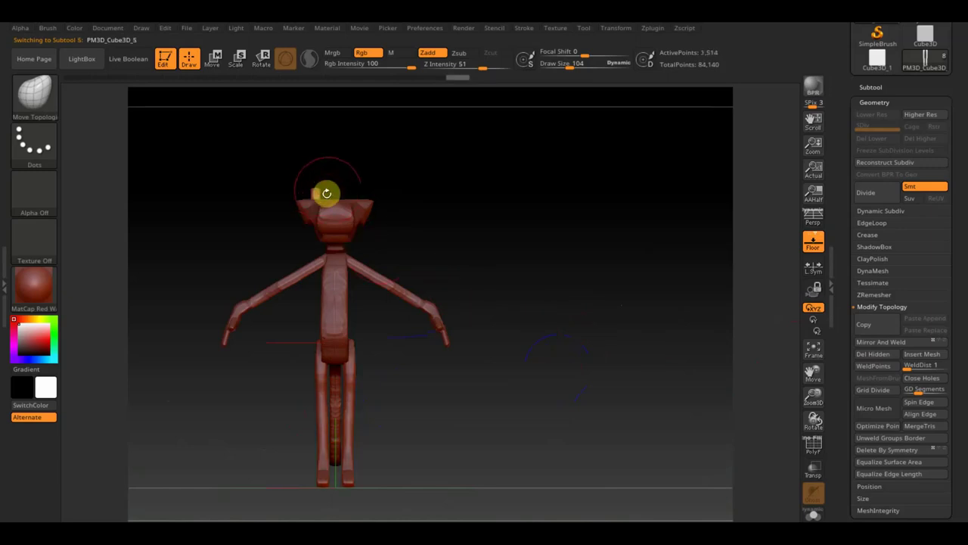
right_click_drag(501, 199, 558, 282, "ctrl")
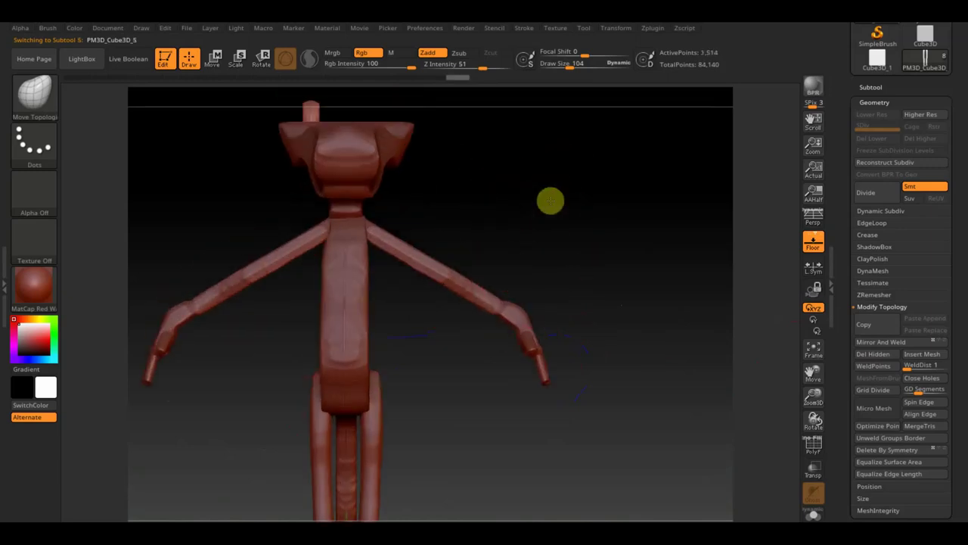
key("shift+z")
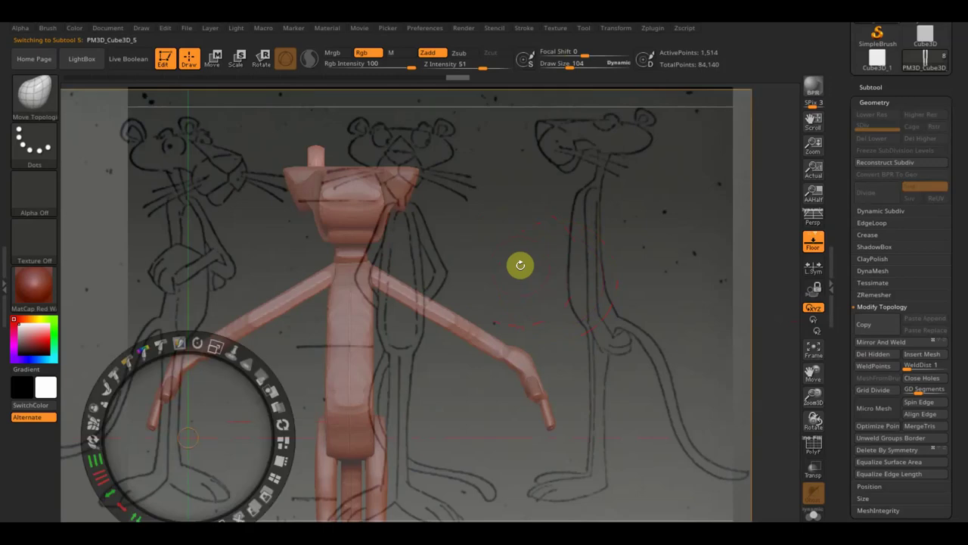
Move and resize the Spotlight reference sheet so its front drawing matches the figure
left_click_drag(196, 393, 136, 432)
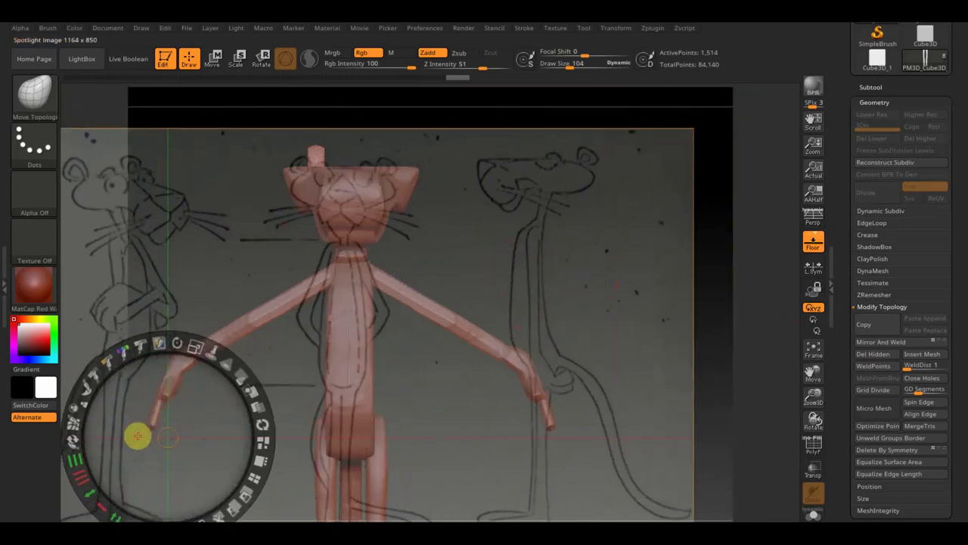
left_click_drag(214, 369, 120, 487)
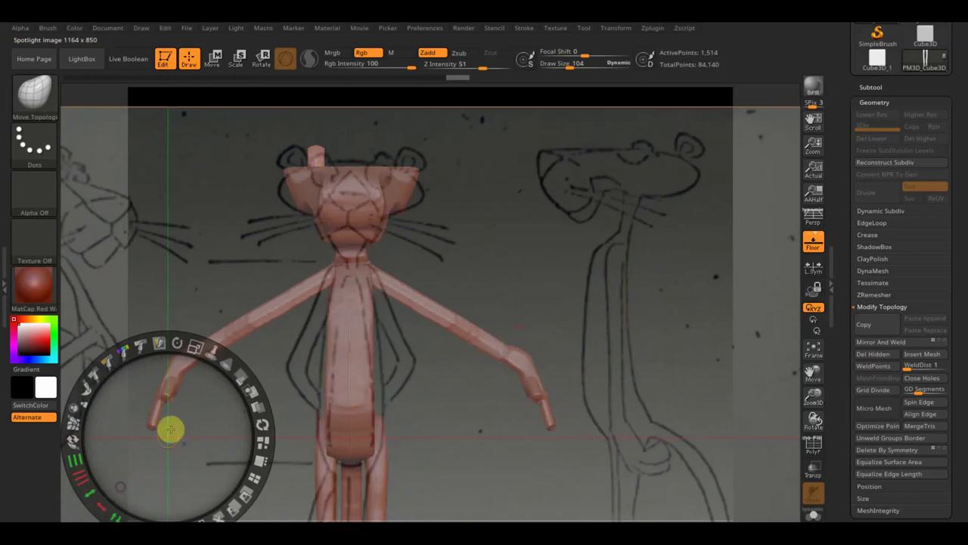
mouse_move(199, 341)
left_mouse_down()
mouse_move(173, 335)
mouse_move(178, 326)
mouse_move(210, 388)
mouse_move(217, 363)
left_mouse_up()
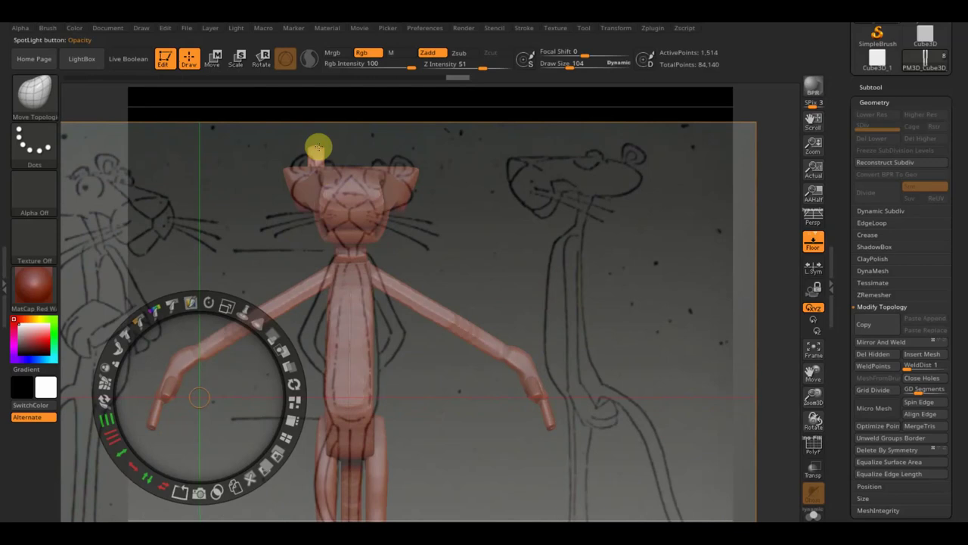
key("z")
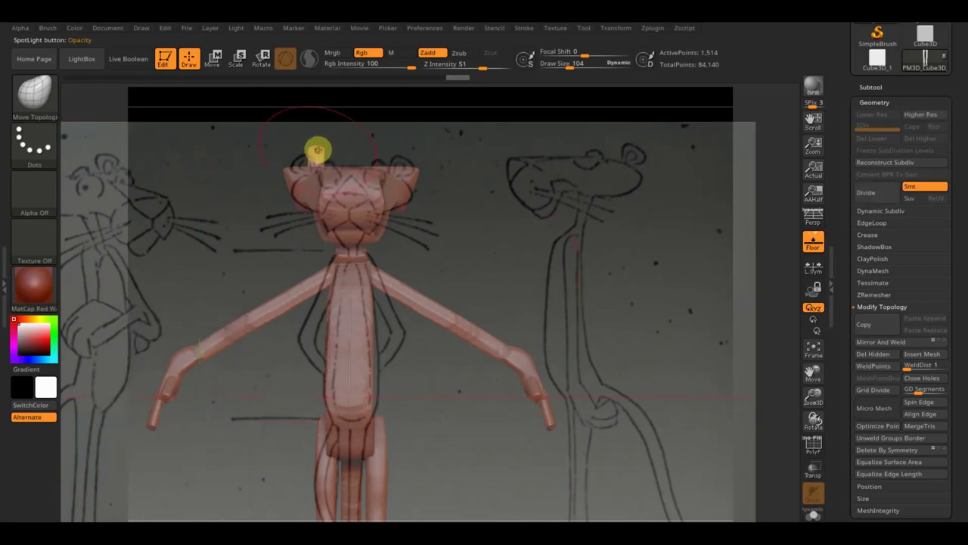
mouse_move(327, 150)
left_mouse_down()
mouse_move(398, 212)
mouse_move(388, 265)
mouse_move(560, 283)
mouse_move(564, 385)
left_mouse_up()
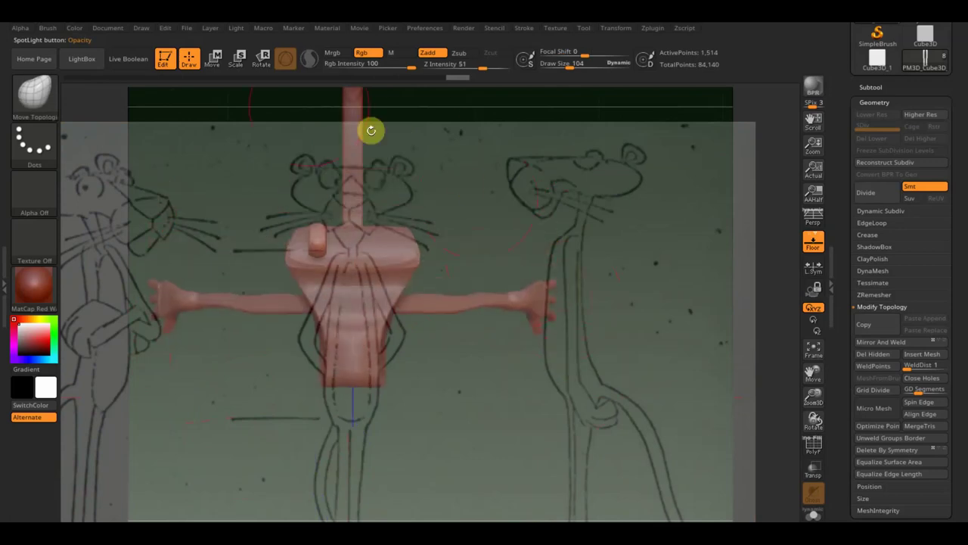
left_click(215, 65)
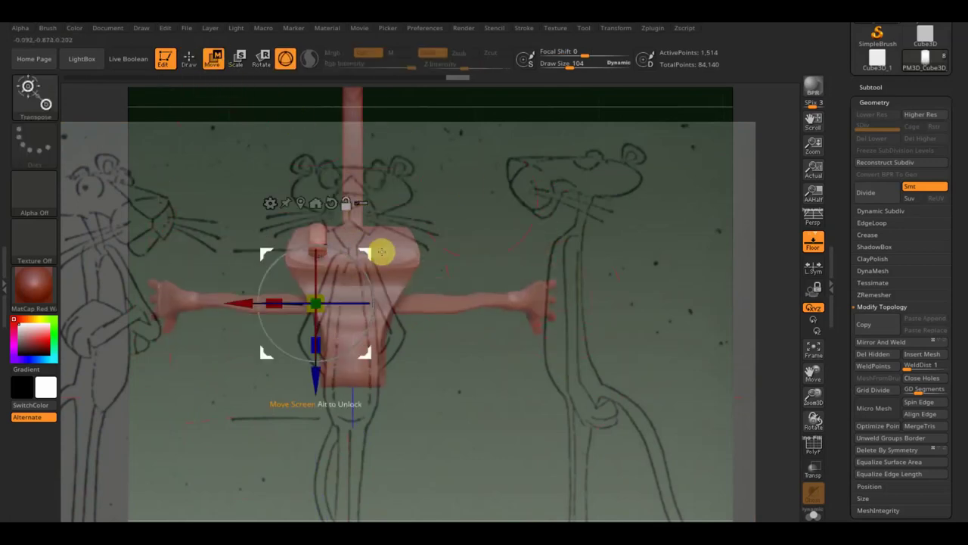
left_click_drag(376, 252, 383, 195)
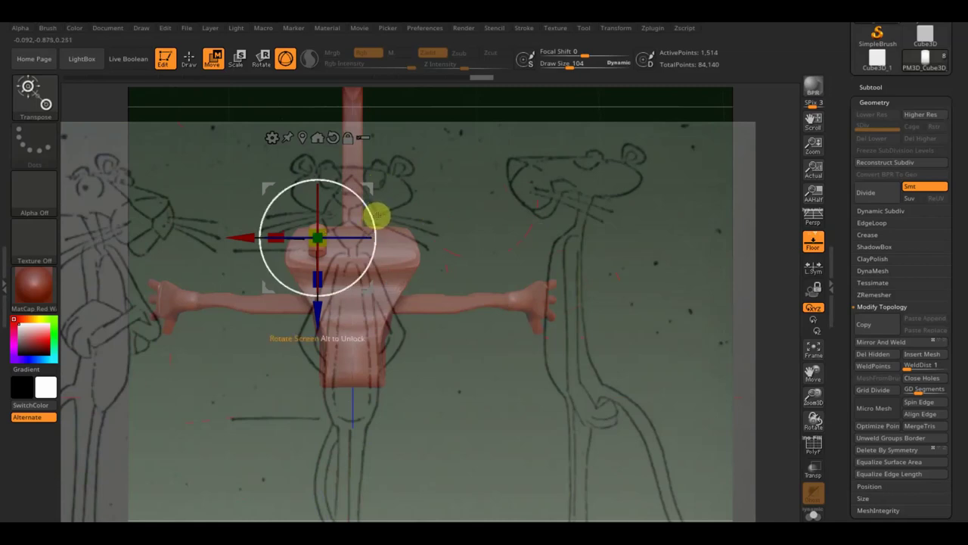
left_click_drag(385, 216, 461, 151)
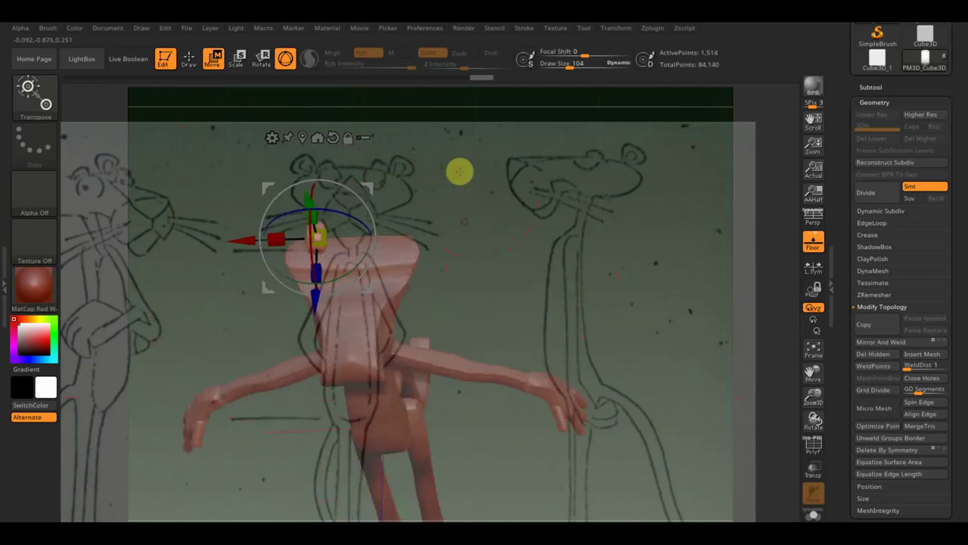
mouse_move(473, 205)
left_mouse_down()
mouse_move(428, 200)
mouse_move(464, 265)
left_mouse_up()
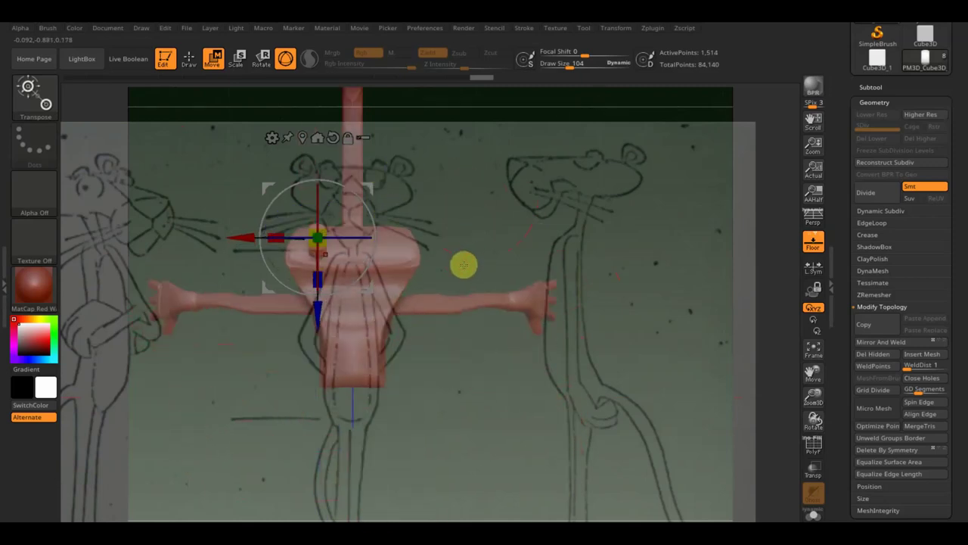
mouse_move(371, 214)
left_mouse_down()
mouse_move(302, 103)
mouse_move(219, 93)
left_mouse_up()
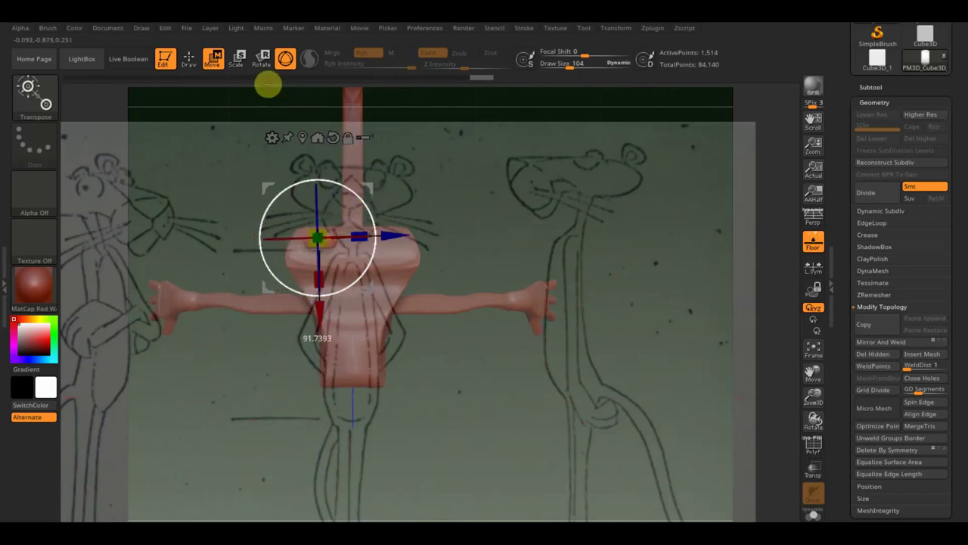
left_click_drag(376, 181, 353, 184)
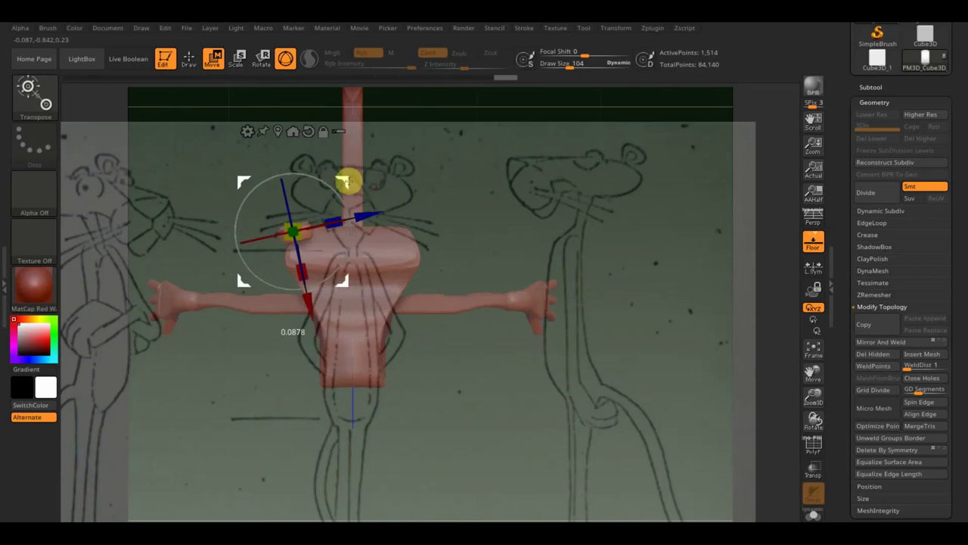
mouse_move(470, 233)
left_mouse_down()
mouse_move(456, 136)
mouse_move(502, 191)
left_mouse_up()
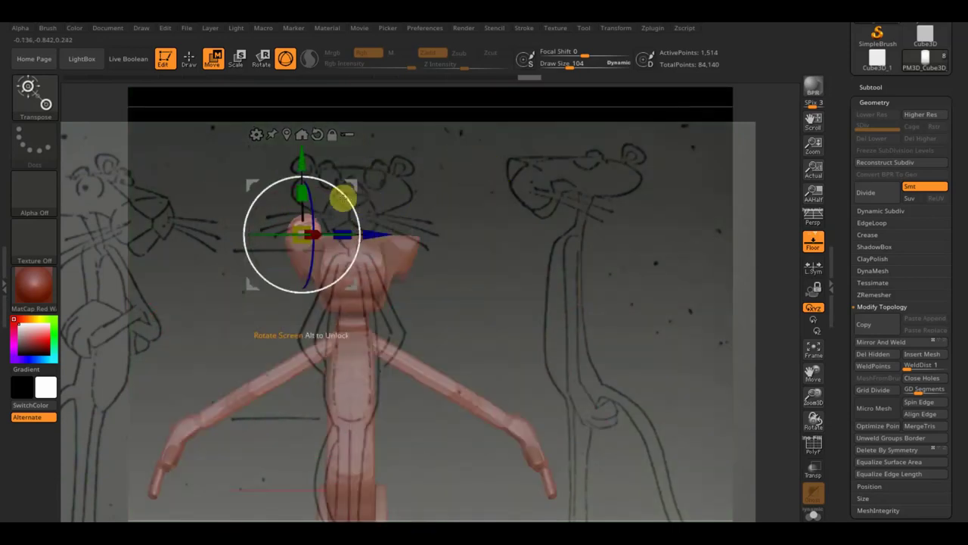
left_click(188, 59)
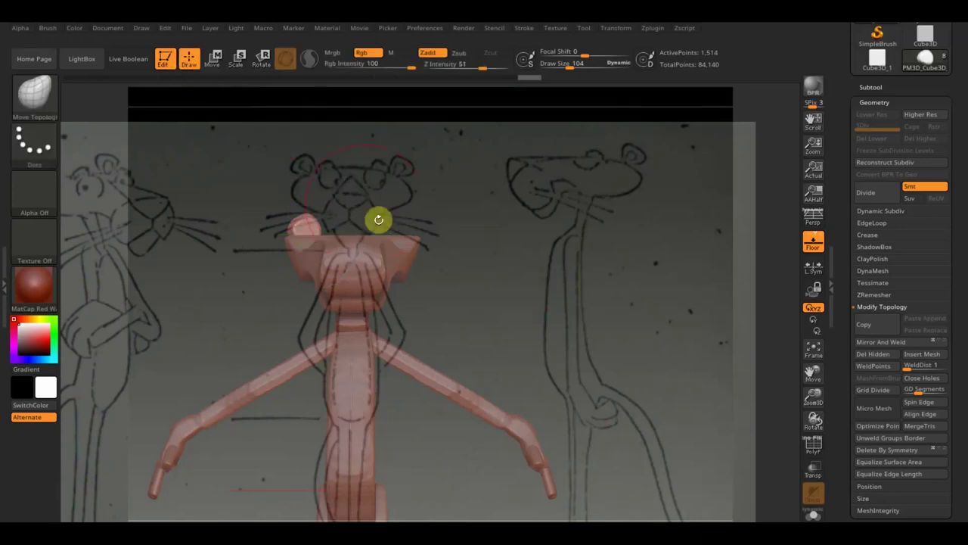
Mirror and weld the head subtool across its centre
left_click_drag(478, 296, 496, 268)
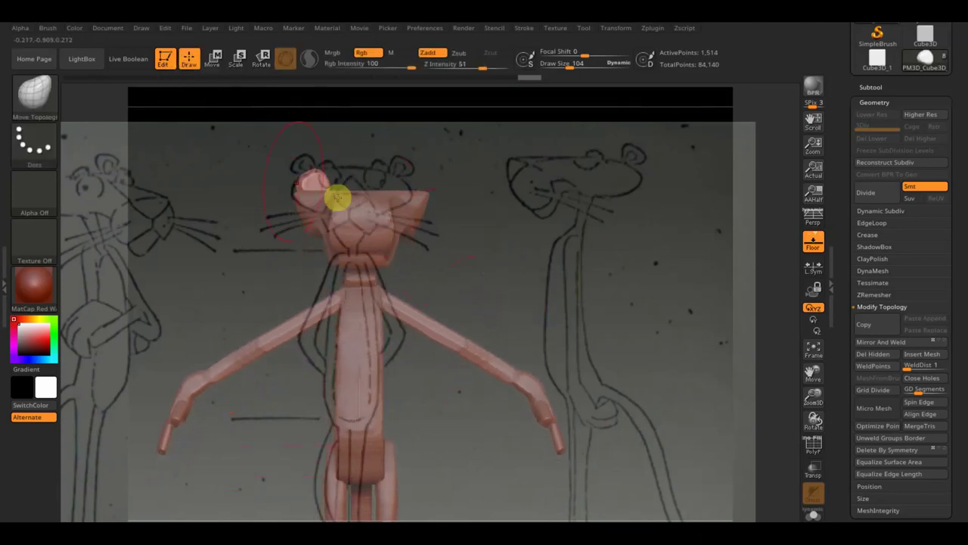
left_click(299, 205, "alt")
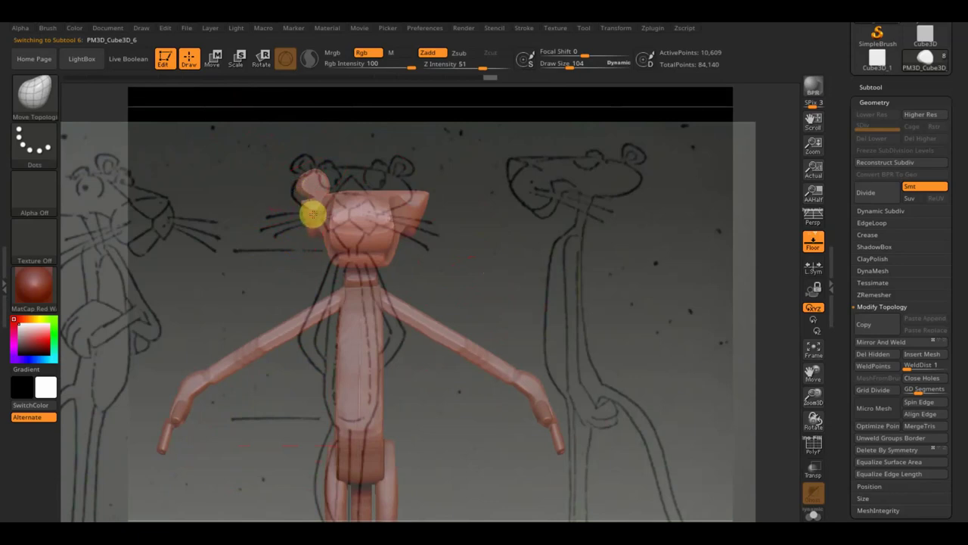
left_click(891, 343)
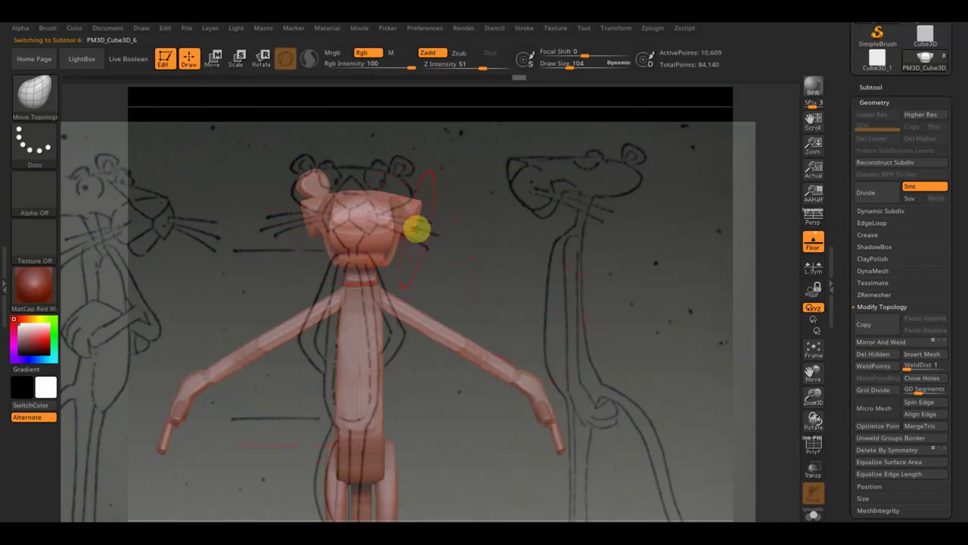
Turn the figure to side view and shift and shrink the reference behind it
mouse_move(533, 285)
left_mouse_down()
mouse_move(522, 338)
mouse_move(535, 404)
mouse_move(577, 316)
mouse_move(597, 307)
mouse_move(578, 308)
left_mouse_up()
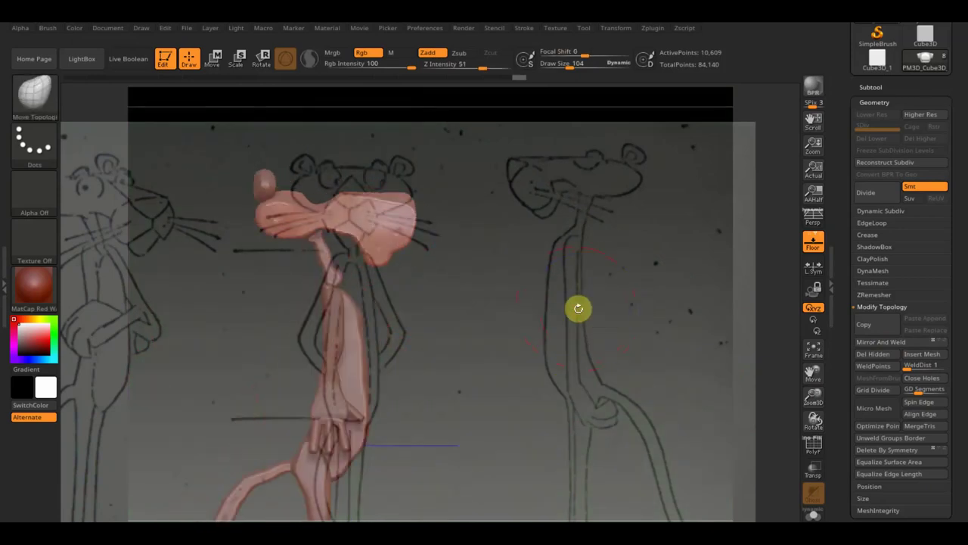
mouse_move(521, 324)
left_mouse_down()
mouse_move(512, 356)
mouse_move(451, 356)
mouse_move(532, 331)
left_mouse_up()
mouse_move(445, 348)
left_mouse_down("alt")
mouse_move(676, 309)
mouse_move(759, 308)
left_mouse_up("alt")
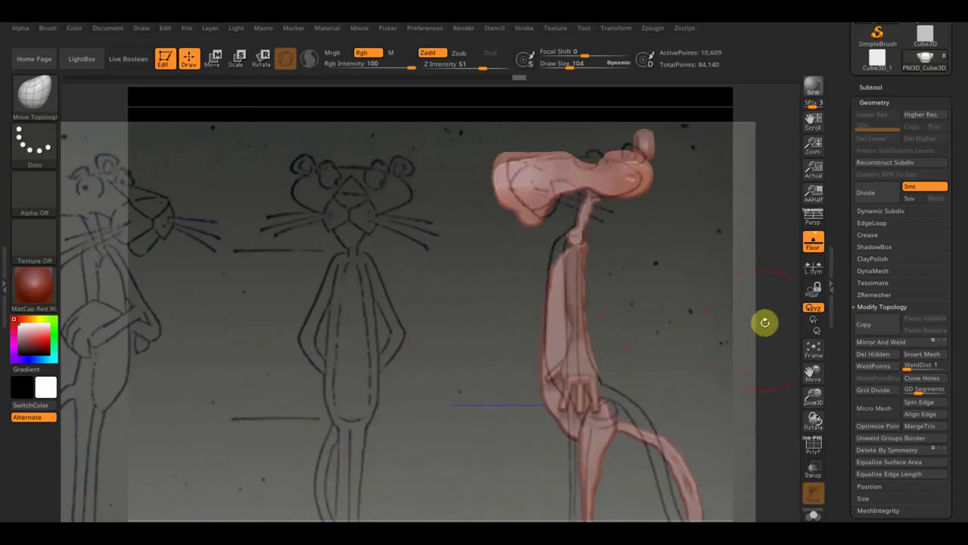
mouse_move(735, 344)
left_mouse_down()
mouse_move(723, 323)
mouse_move(608, 303)
left_mouse_up()
key("z")
mouse_move(255, 356)
left_mouse_down()
mouse_move(222, 369)
mouse_move(134, 352)
left_mouse_up()
mouse_move(216, 296)
left_mouse_down()
mouse_move(165, 270)
mouse_move(237, 287)
mouse_move(264, 275)
mouse_move(250, 260)
mouse_move(257, 303)
mouse_move(266, 270)
mouse_move(259, 298)
mouse_move(220, 286)
left_mouse_up()
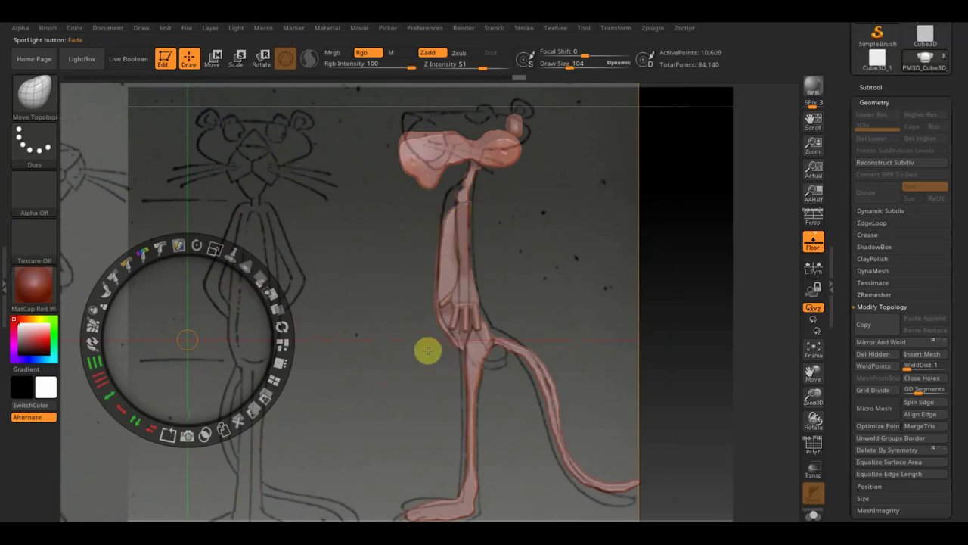
Rescale the reference against the side profile, hide Spotlight, and return to front view
left_click_drag(236, 291, 242, 324)
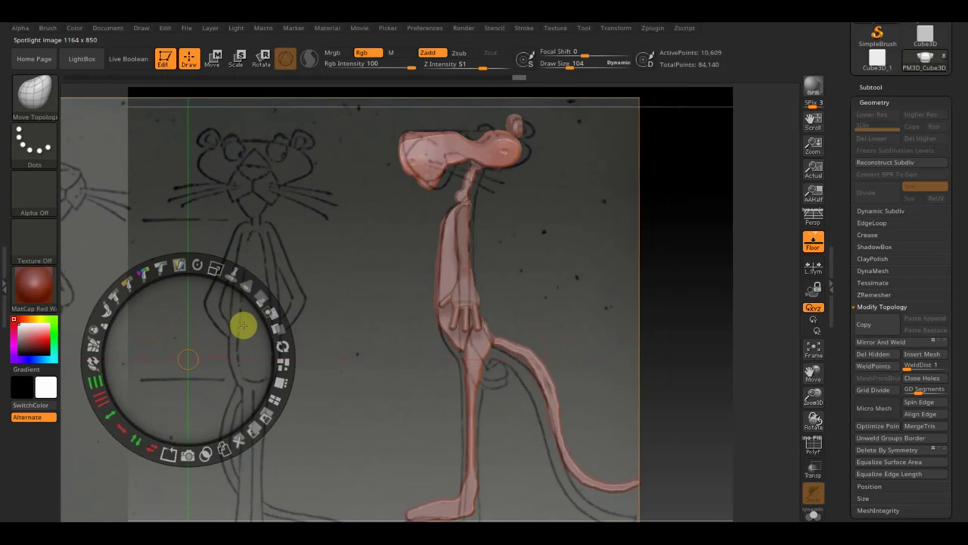
mouse_move(222, 270)
left_mouse_down()
mouse_move(201, 262)
mouse_move(217, 295)
mouse_move(258, 281)
mouse_move(240, 280)
mouse_move(234, 252)
mouse_move(241, 279)
left_mouse_up()
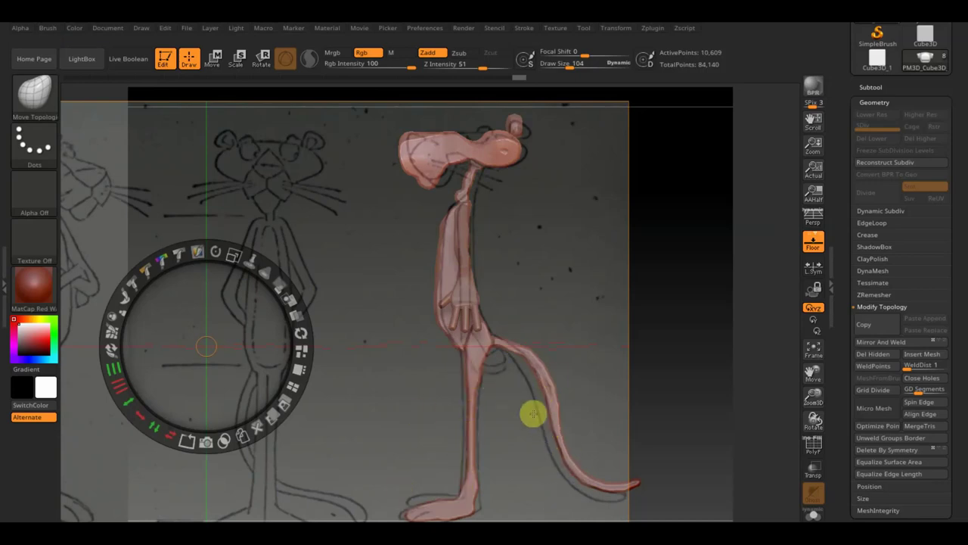
key("shift+z")
mouse_move(580, 363)
left_mouse_down()
mouse_move(630, 348)
mouse_move(671, 387)
mouse_move(599, 402)
left_mouse_up()
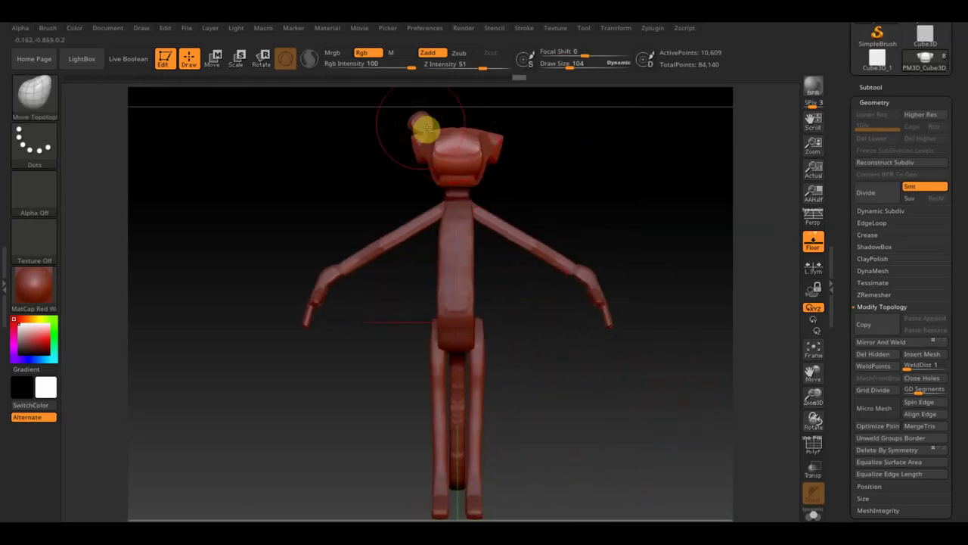
Mirror the piece to add the right ear and leg, and smooth the head
left_click(863, 341)
mouse_move(727, 303)
left_mouse_down()
mouse_move(699, 287)
mouse_move(664, 361)
left_mouse_up()
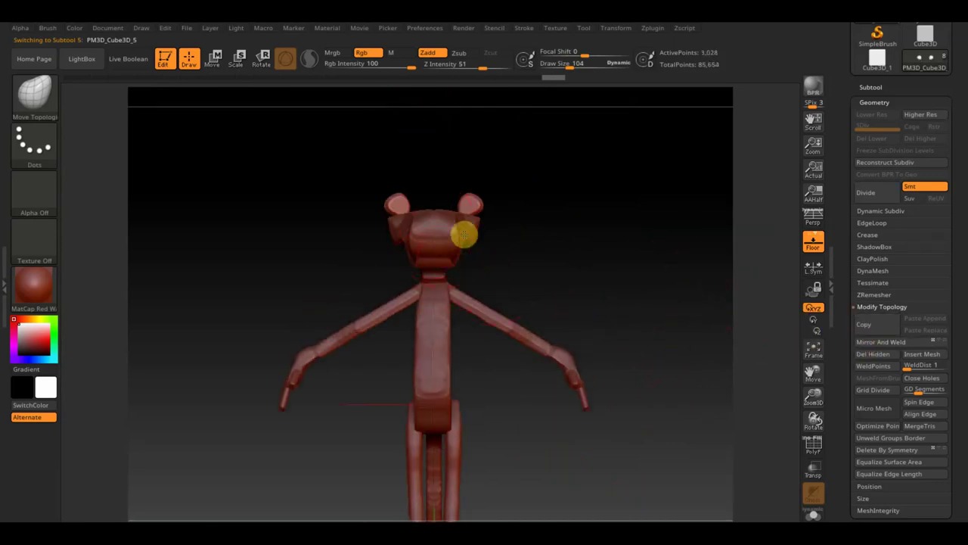
left_click_drag(514, 227, 540, 287)
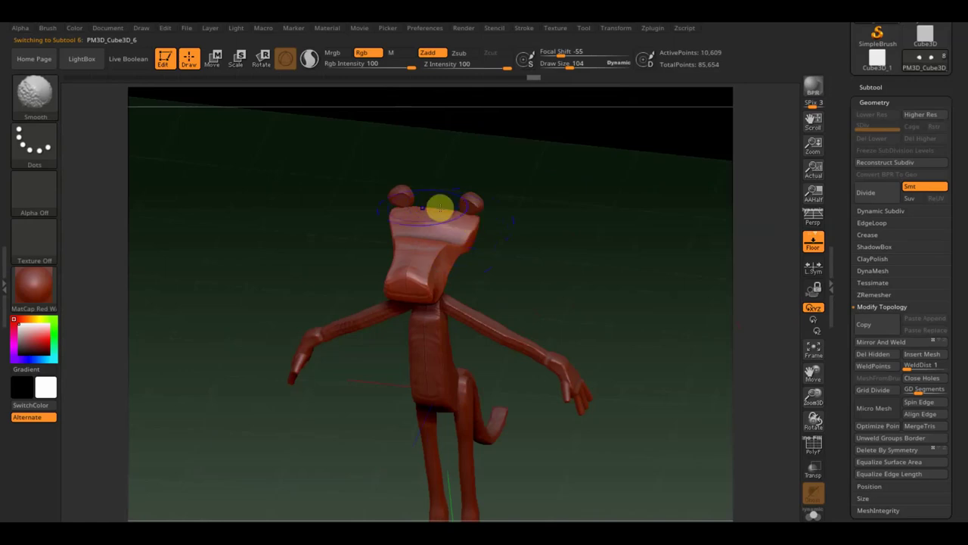
left_click_drag(408, 212, 419, 249)
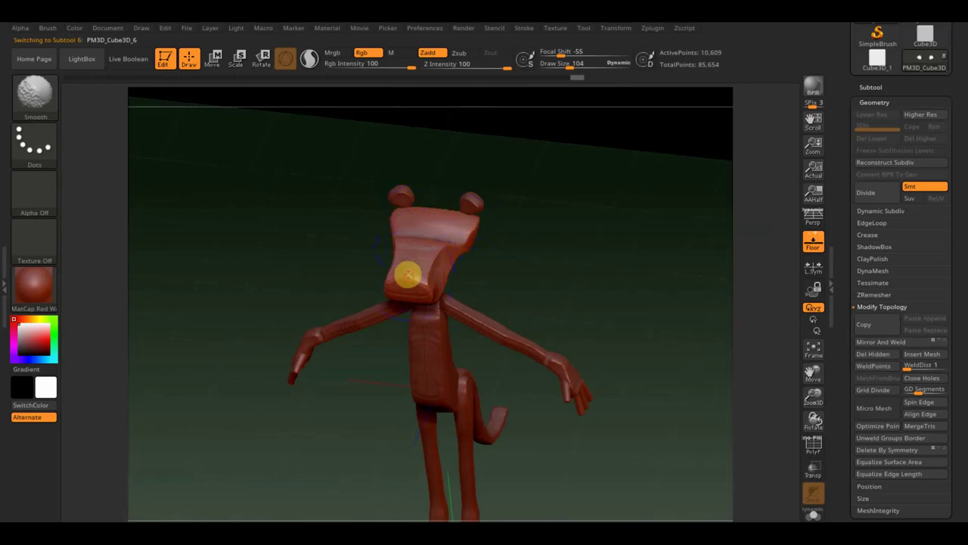
mouse_move(495, 279)
left_mouse_down()
mouse_move(504, 245)
mouse_move(547, 253)
mouse_move(588, 237)
mouse_move(565, 320)
left_mouse_up()
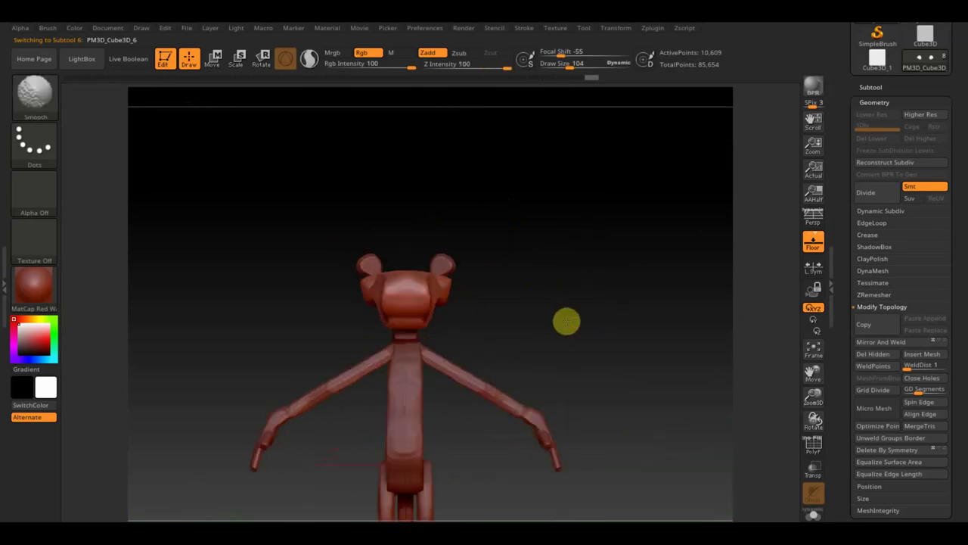
Push the torso into shape, mirror the model, and open the LightBox project browser
left_click_drag(411, 450, 401, 471)
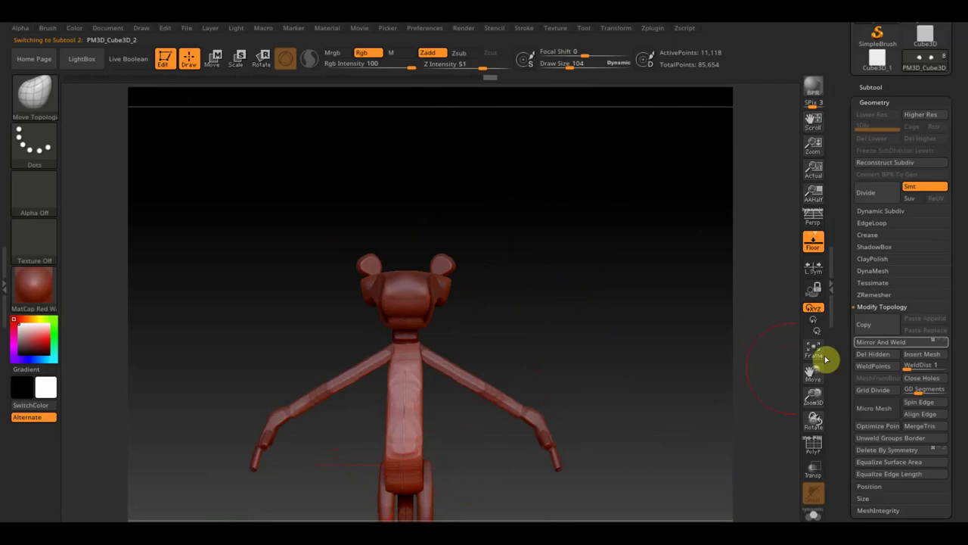
left_click(878, 344)
key("shift")
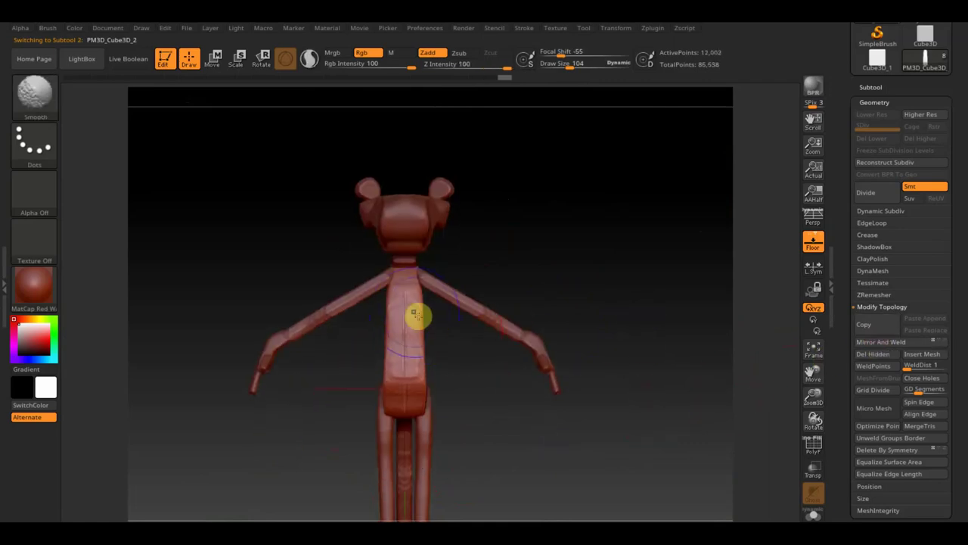
mouse_move(407, 401)
left_mouse_down()
mouse_move(492, 426)
mouse_move(562, 417)
mouse_move(591, 424)
mouse_move(473, 428)
mouse_move(639, 322)
mouse_move(648, 359)
mouse_move(648, 331)
mouse_move(633, 320)
left_mouse_up()
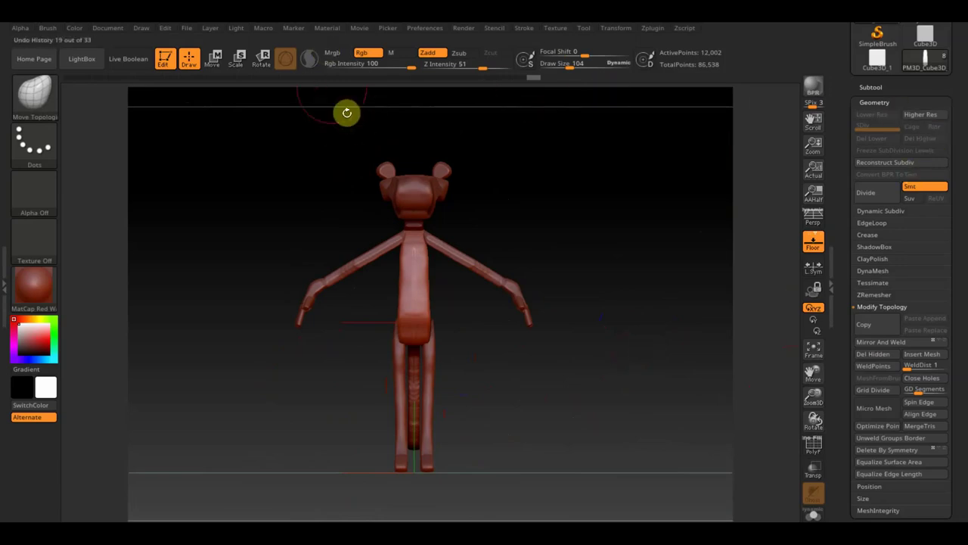
left_click(194, 30)
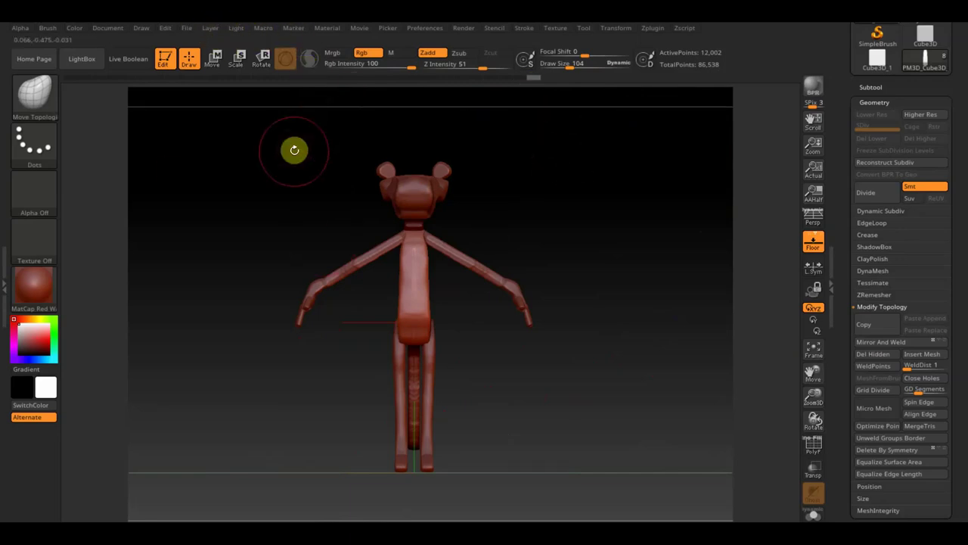
left_click(79, 59)
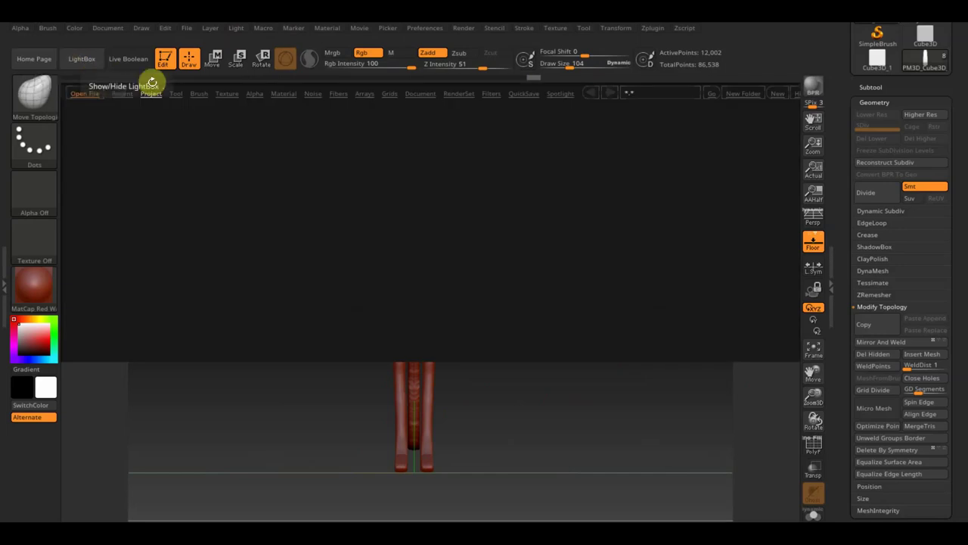
left_click(523, 96)
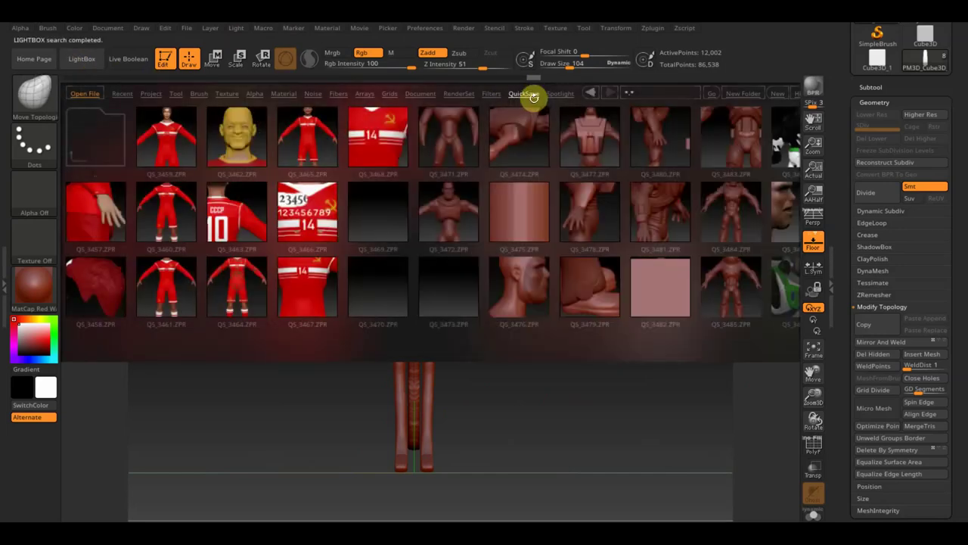
left_click(82, 59)
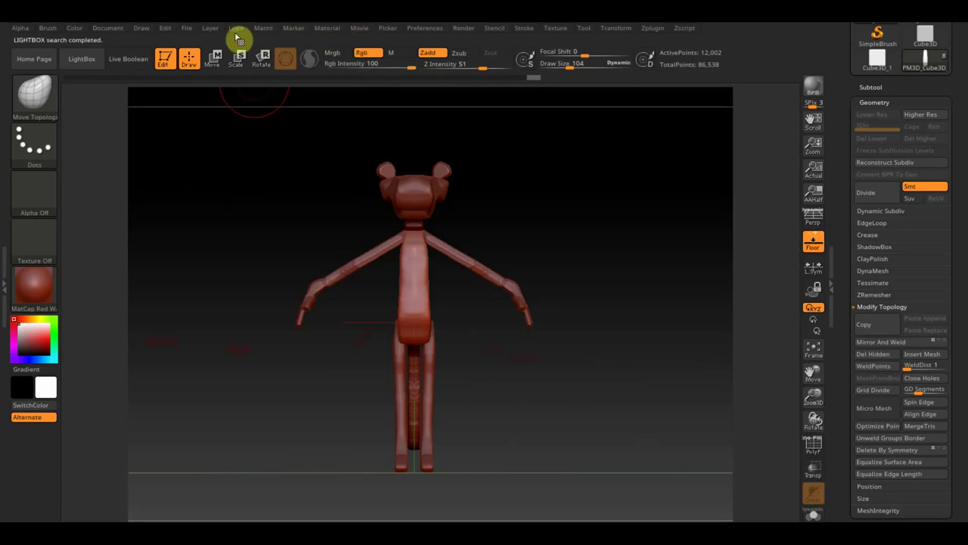
Save as 'ZBrushProject пантера' on the desktop and switch off the Floor grid
left_click(187, 30)
type("ZBrushProject пантера")
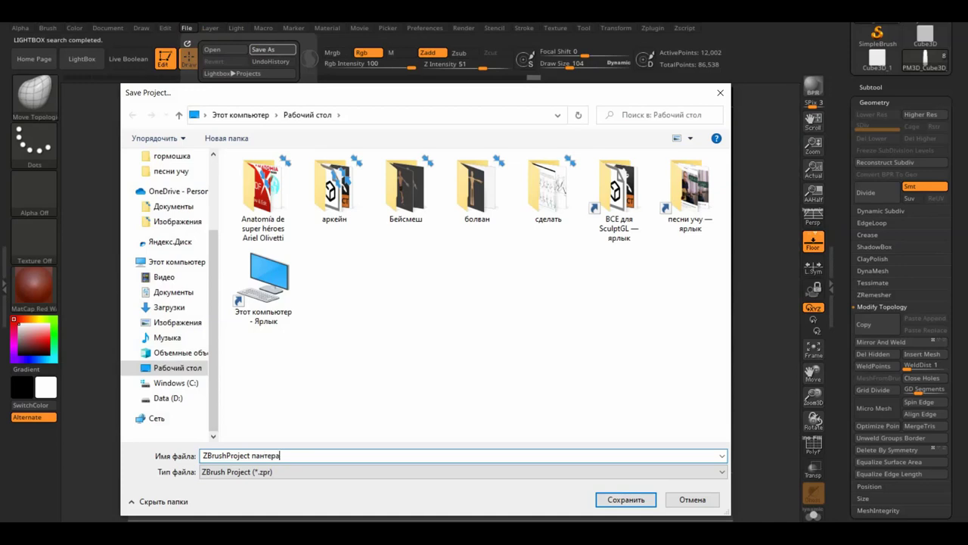
key("Return")
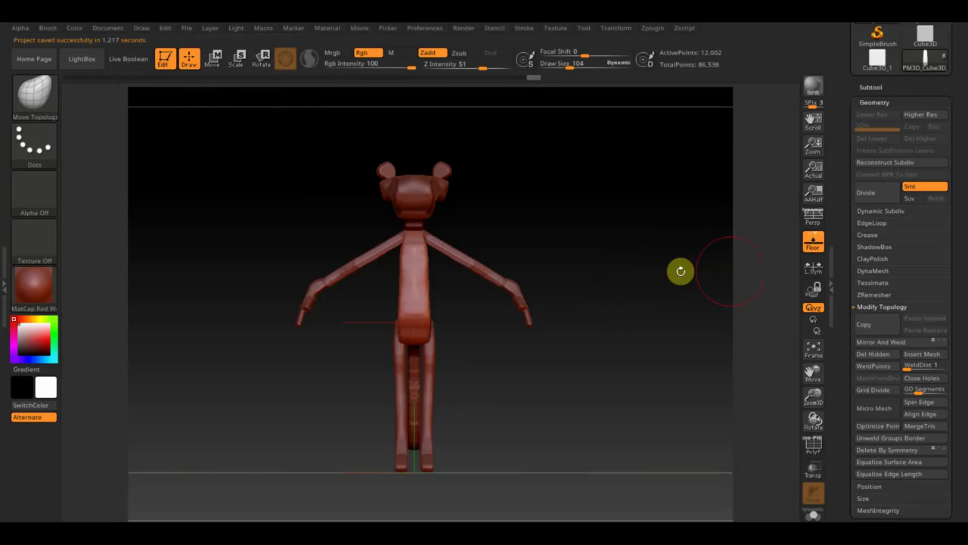
left_click(813, 242)
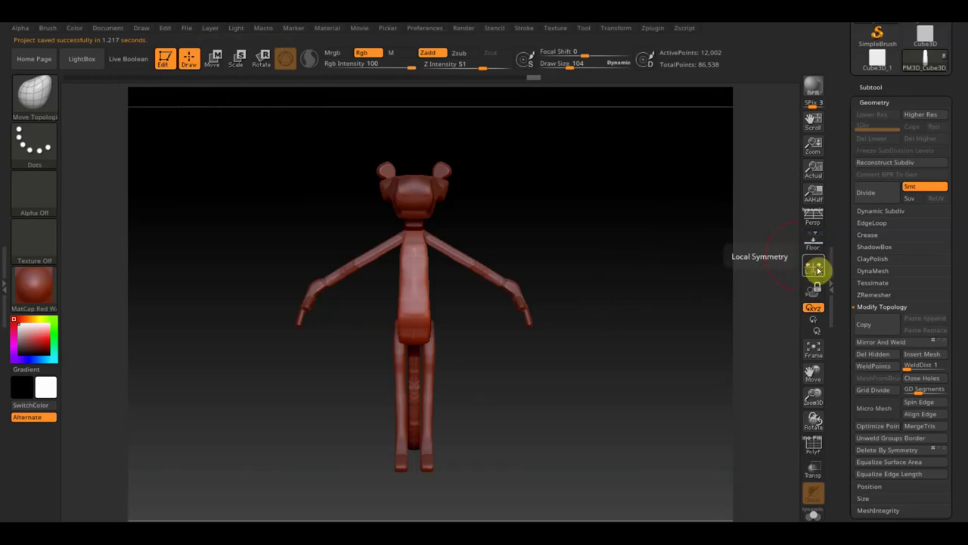
MergeDown every subtool into PM3D_Cube3D_1, giving one 86,538-point subtool
left_click(871, 88)
key("n")
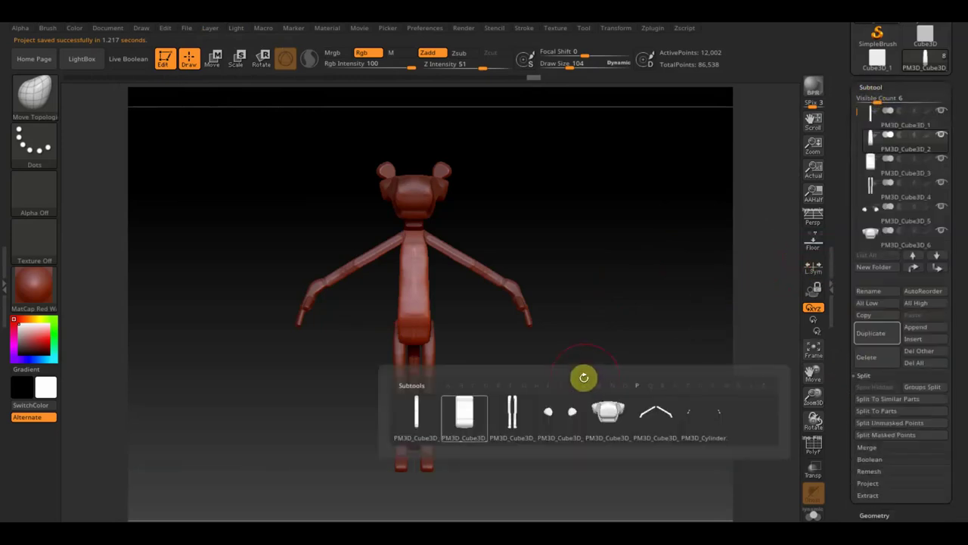
left_click(430, 426)
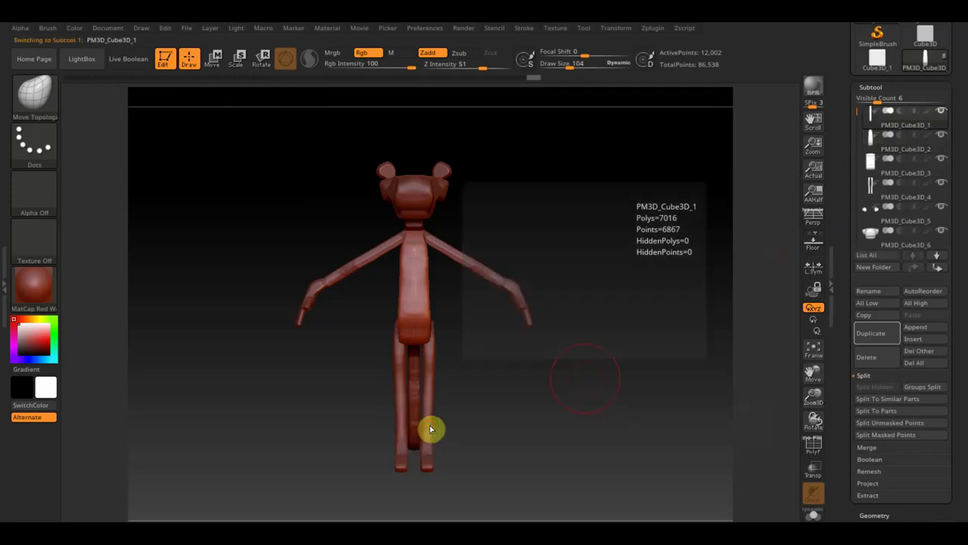
key("n")
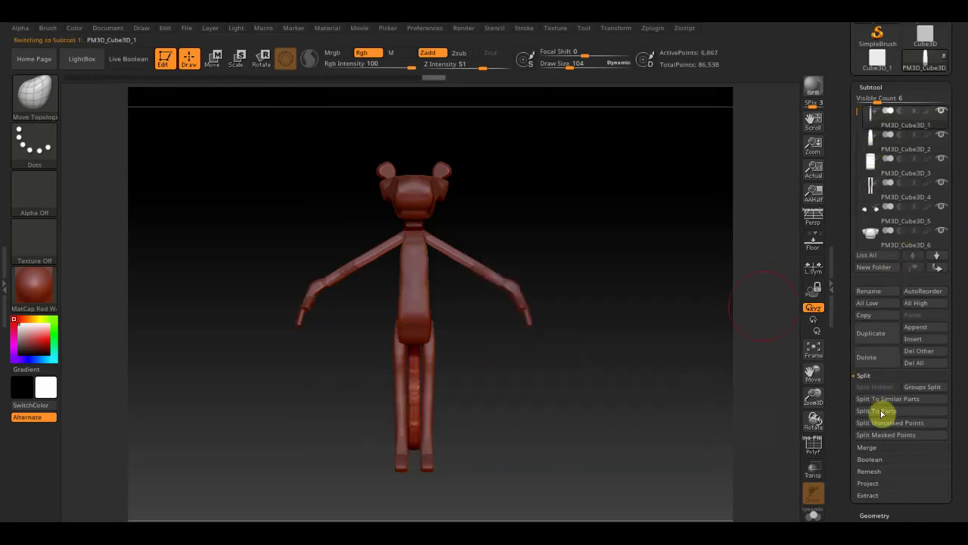
left_click(875, 460)
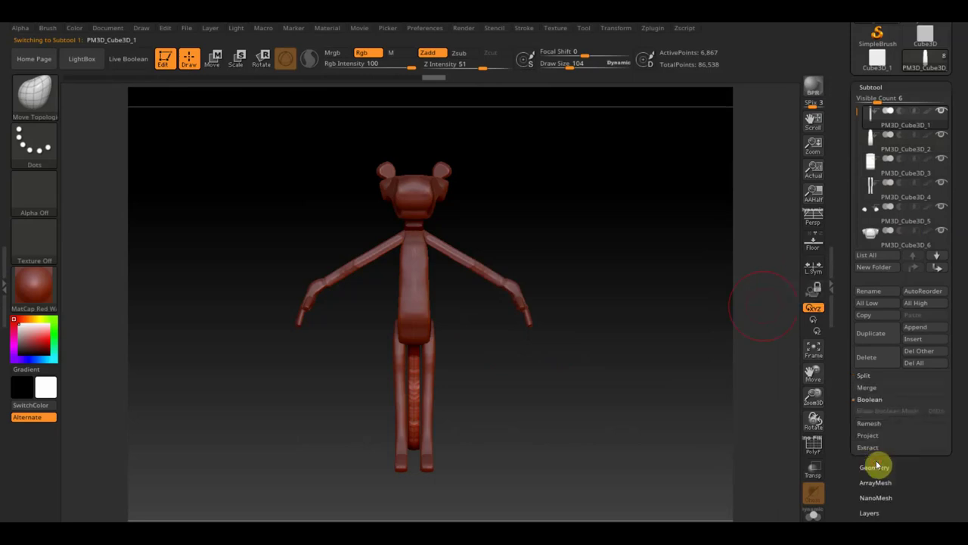
left_click(873, 389)
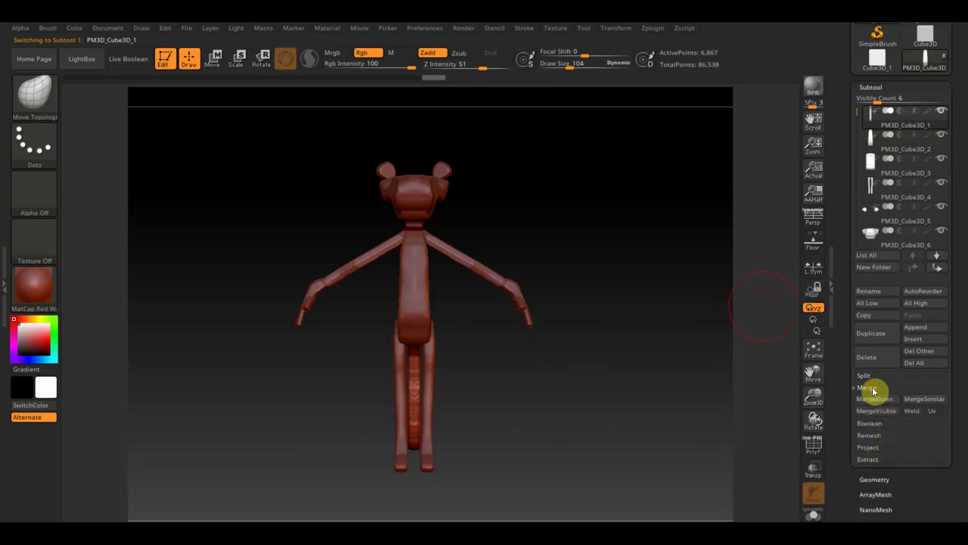
left_click(877, 398)
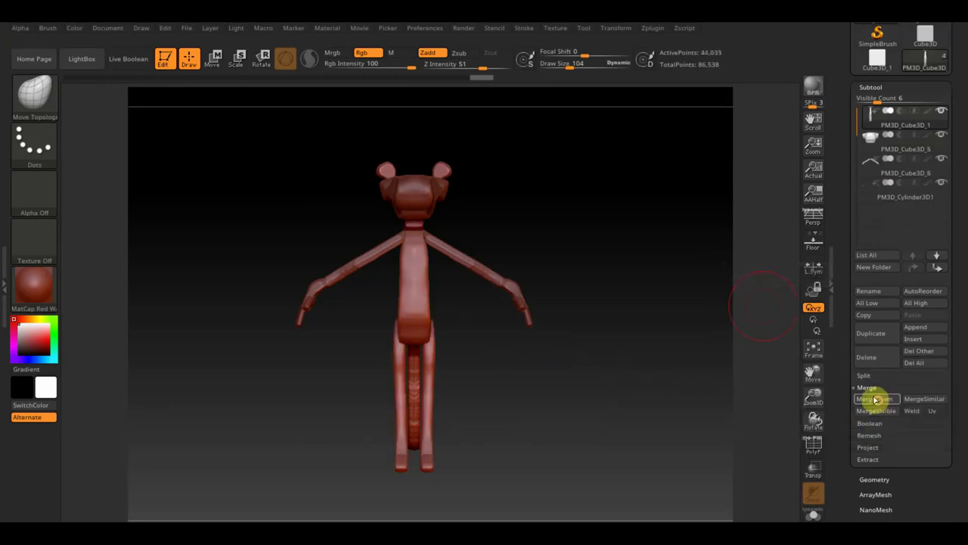
left_click(877, 401)
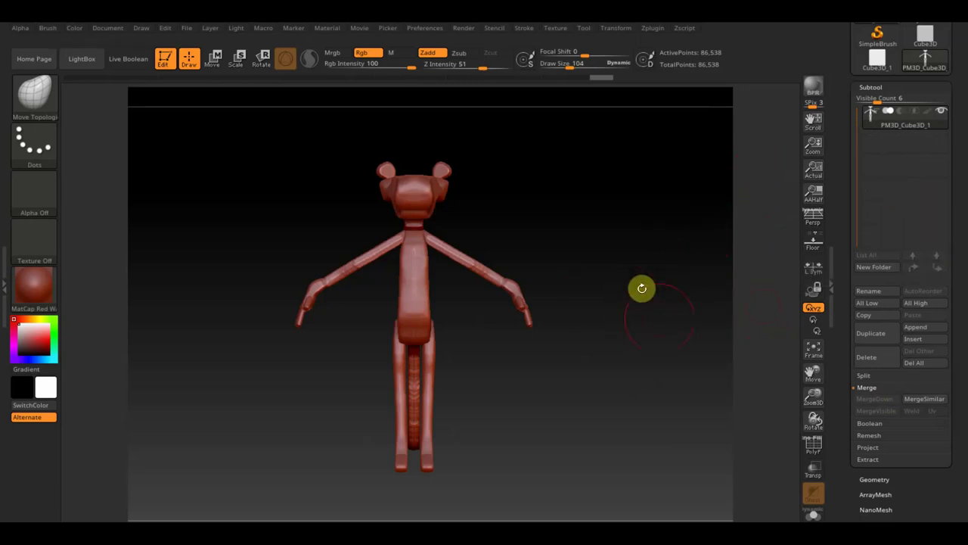
left_click(876, 478)
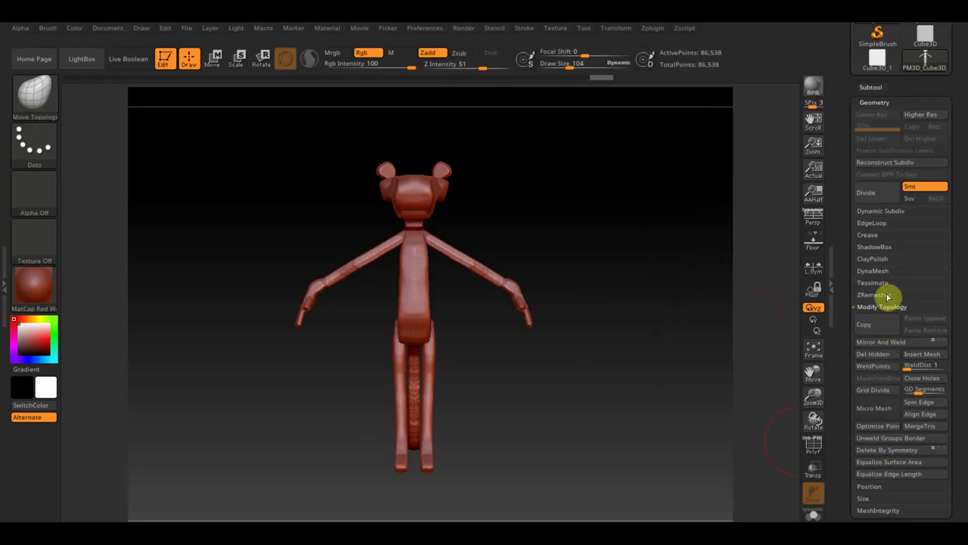
Turn on PolyF wireframe and polygroup colours, then zoom onto the torso
left_click(813, 445)
left_click_drag(419, 353, 604, 416)
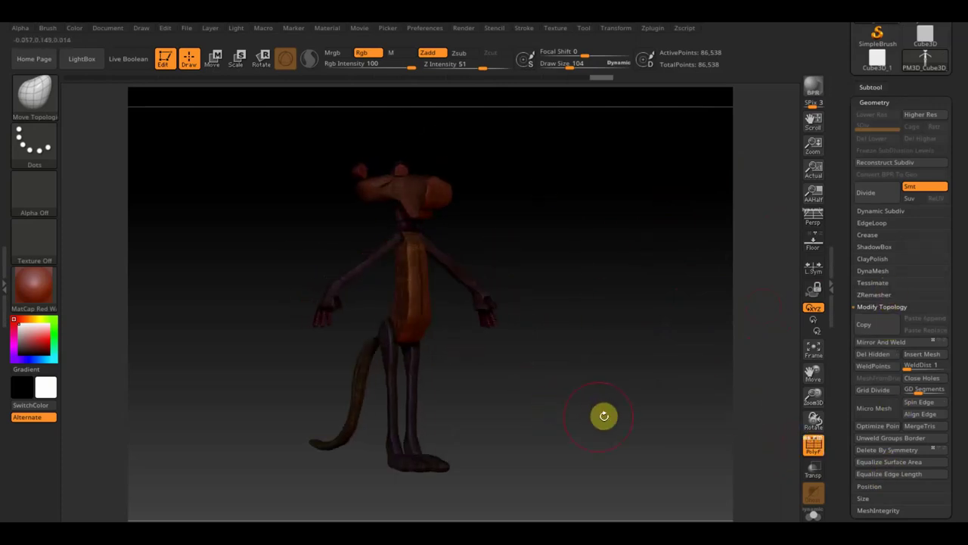
mouse_move(598, 370)
left_mouse_down("alt")
mouse_move(606, 382)
mouse_move(577, 502)
left_mouse_up("alt")
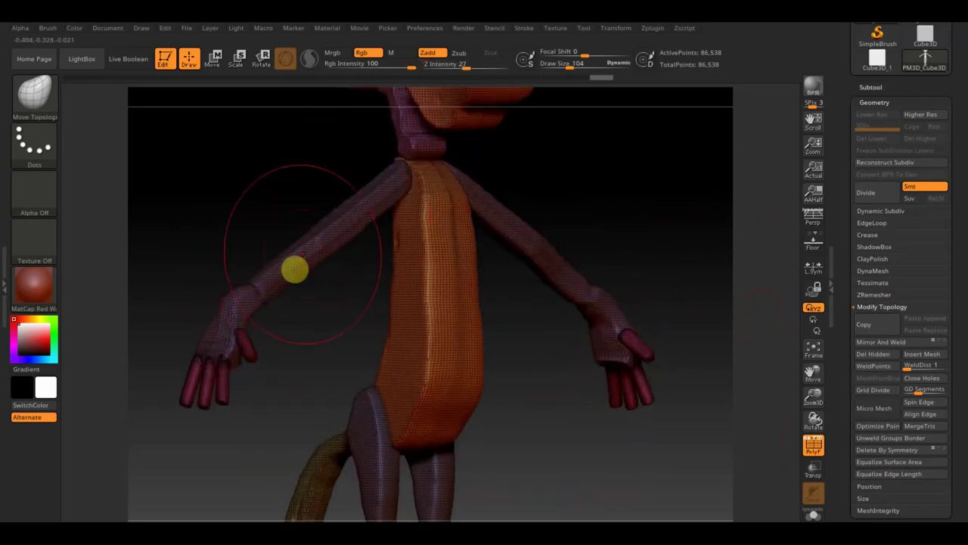
left_click_drag(560, 316, 538, 346)
Hide the arm, torso and hand polygroups, then show all and reframe the front view
key("ctrl")
key("ctrl+shift")
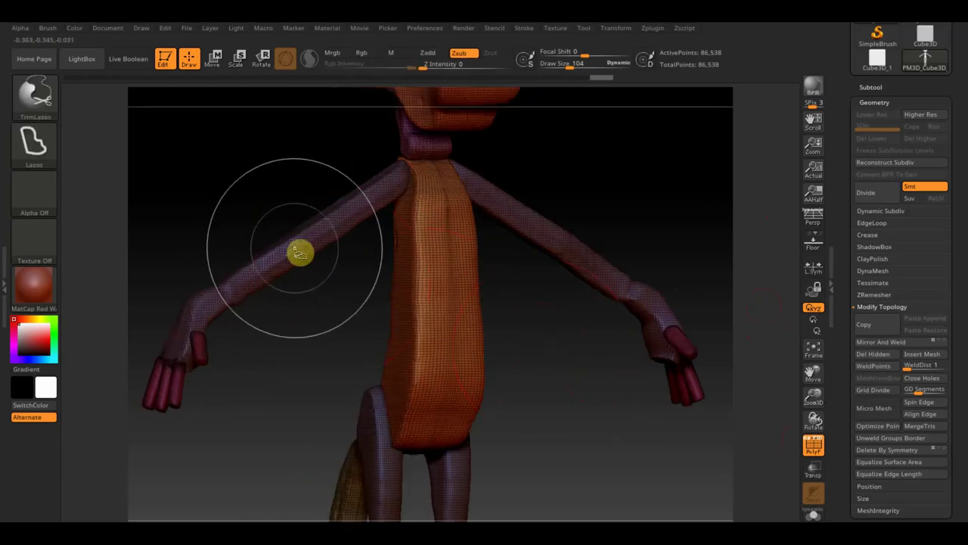
left_click(294, 247, "ctrl+shift")
left_click(294, 247, "ctrl+shift")
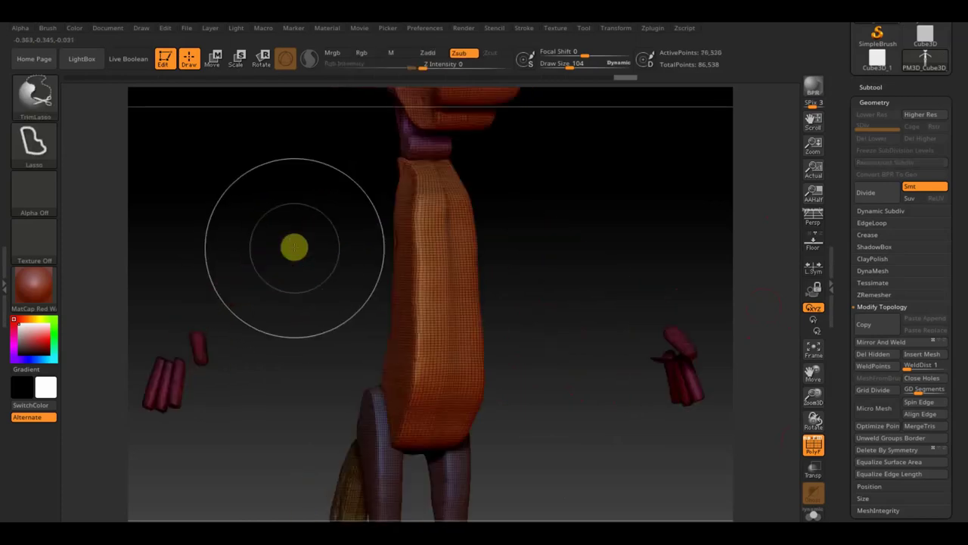
left_click(405, 259, "ctrl+shift")
left_click(185, 387, "ctrl+shift")
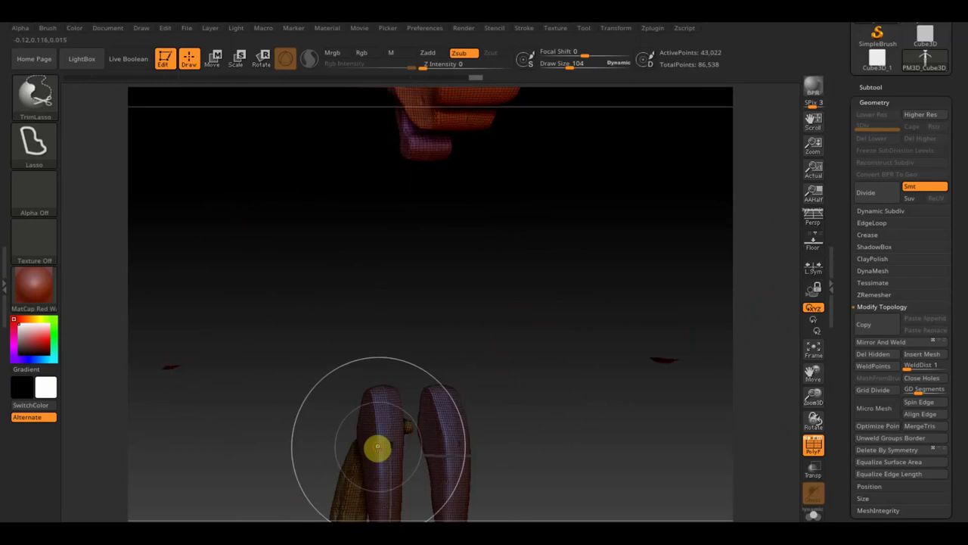
left_click(527, 404, "ctrl+shift")
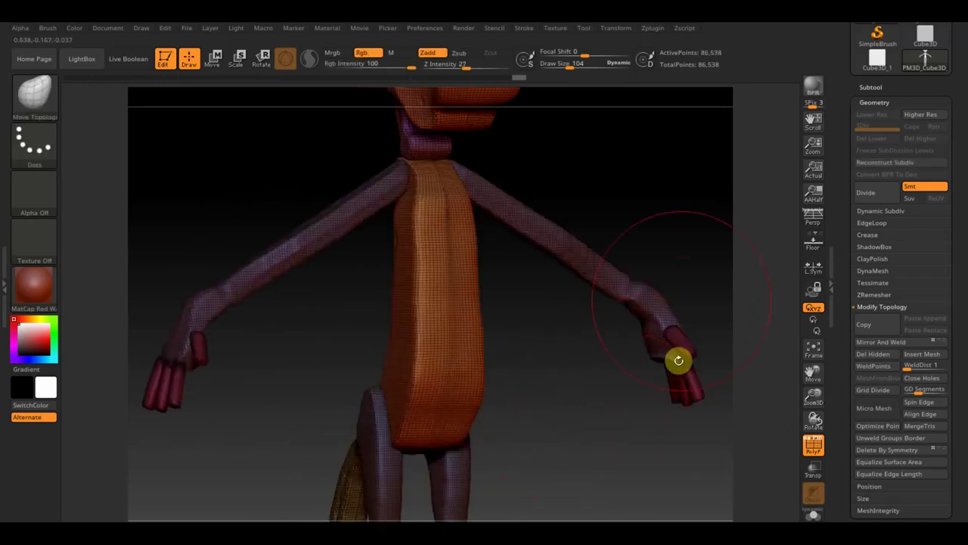
left_click_drag(726, 242, 712, 242)
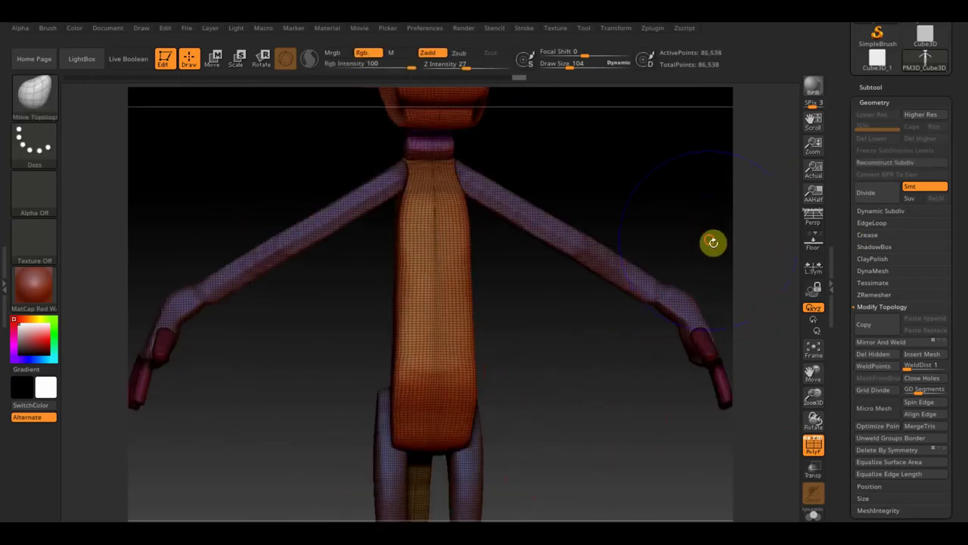
mouse_move(605, 415)
left_mouse_down("alt")
mouse_move(567, 324)
mouse_move(580, 327)
mouse_move(595, 231)
left_mouse_up("alt")
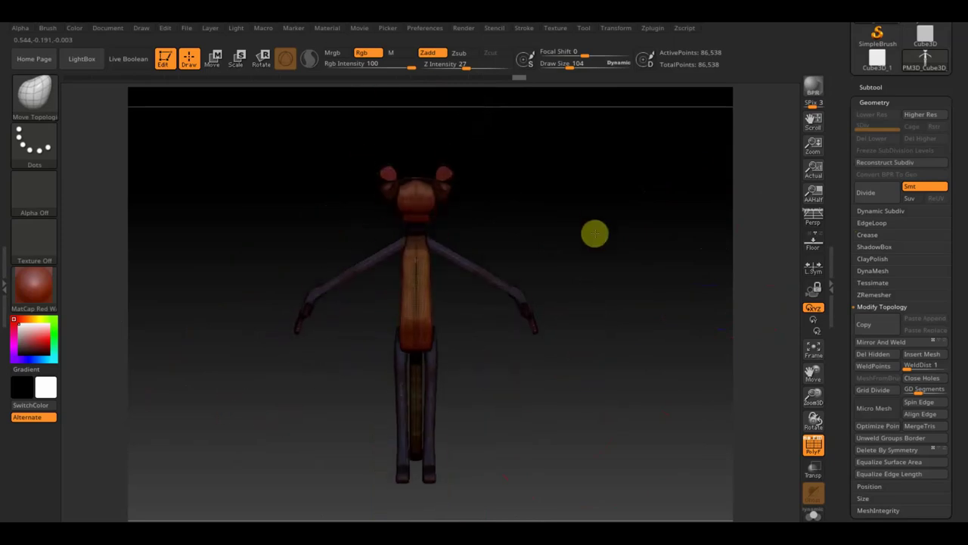
Mirror the model and remesh it with DynaMesh at resolution 344
left_click(891, 343)
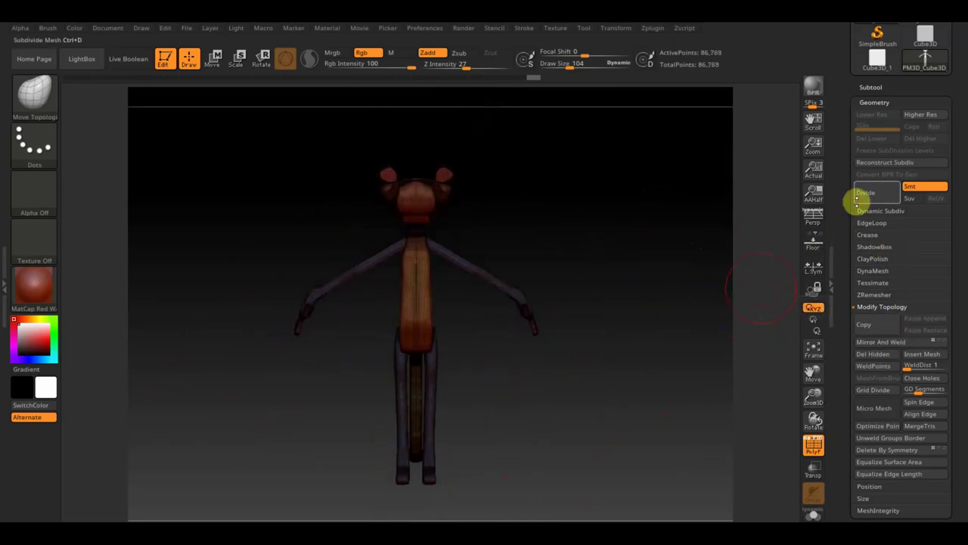
left_click(879, 272)
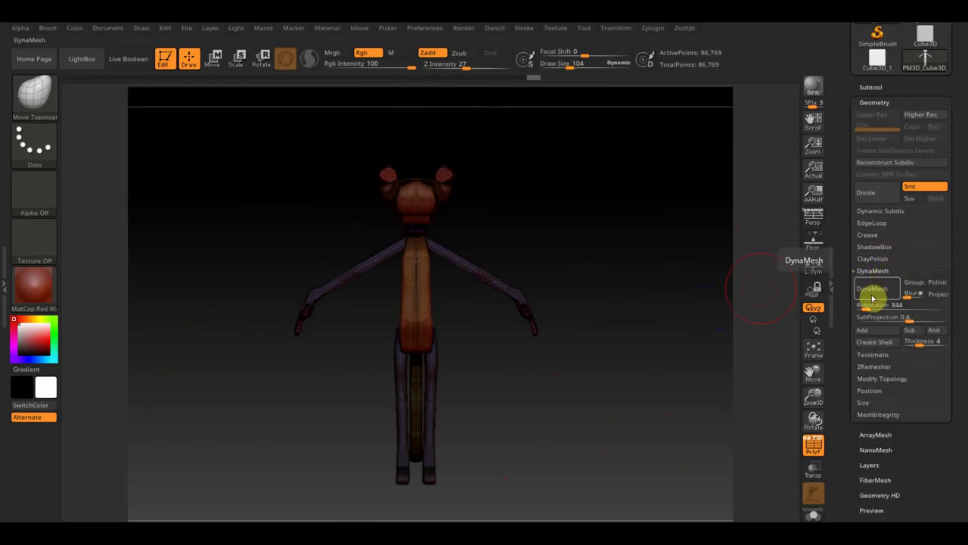
left_click(874, 294)
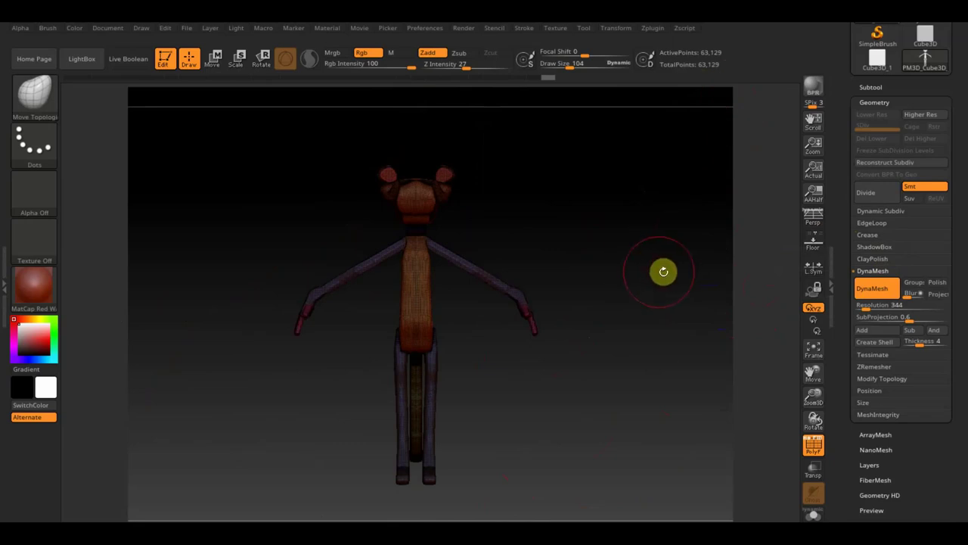
Clear the torso mask and smooth the pelvis area
left_click(661, 337, "ctrl")
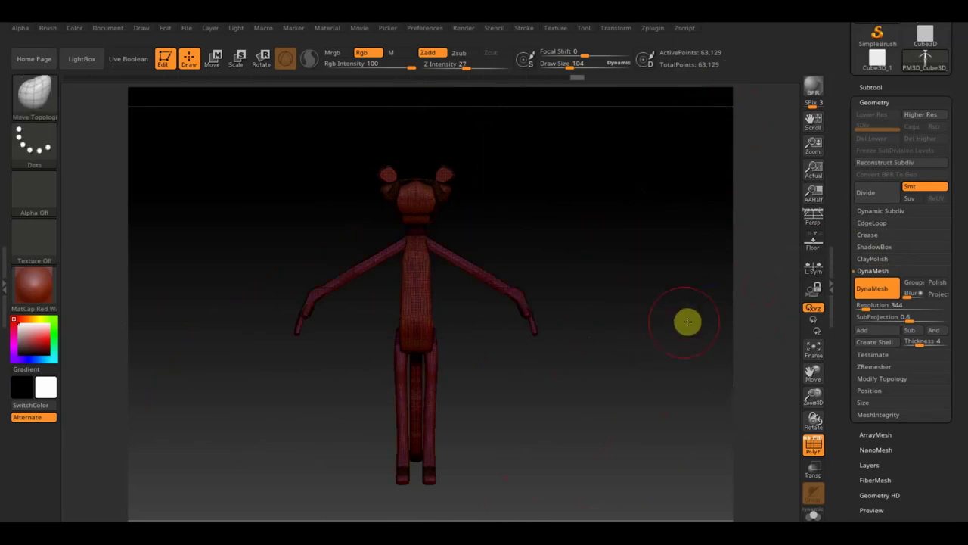
left_click_drag(767, 277, 700, 237)
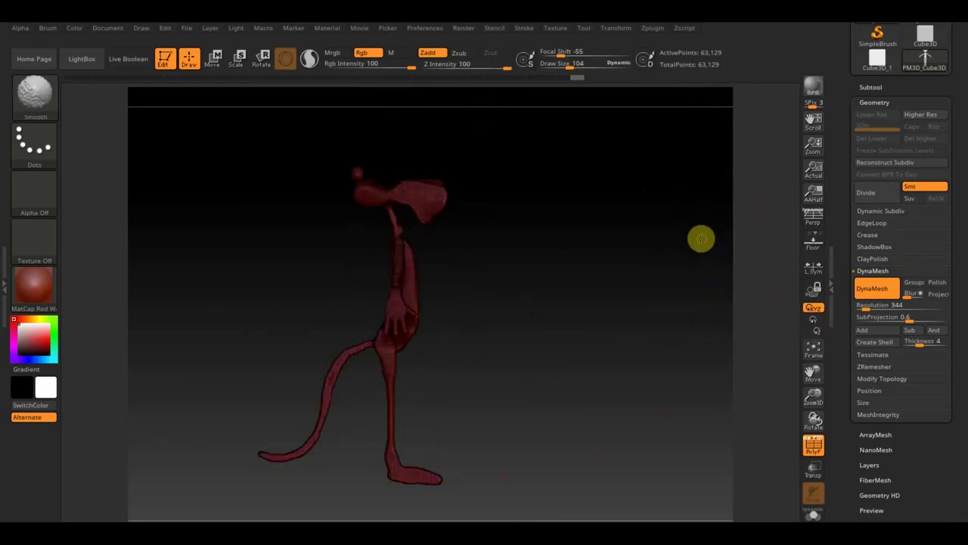
mouse_move(654, 274)
left_mouse_down("alt")
mouse_move(701, 350)
mouse_move(666, 318)
mouse_move(668, 368)
mouse_move(620, 330)
mouse_move(655, 194)
left_mouse_up("alt")
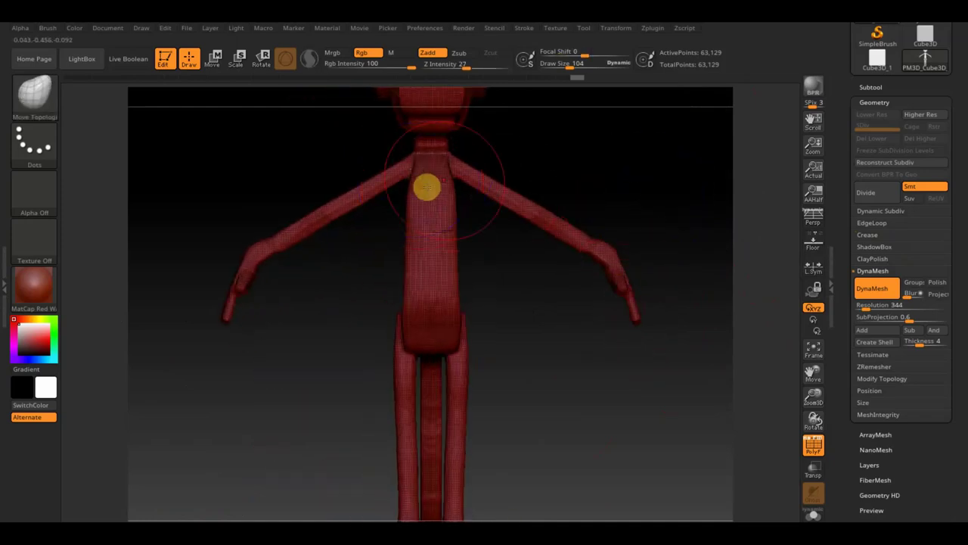
left_click_drag(398, 313, 398, 346, "shift")
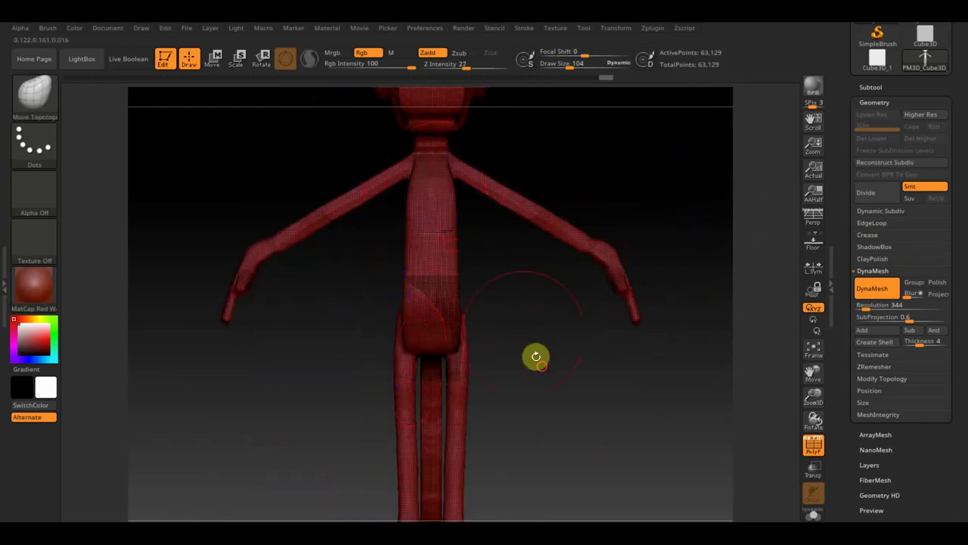
left_click_drag(536, 354, 549, 367)
Turn off the PolyF wireframe and frame the figure in front view
left_click(813, 446)
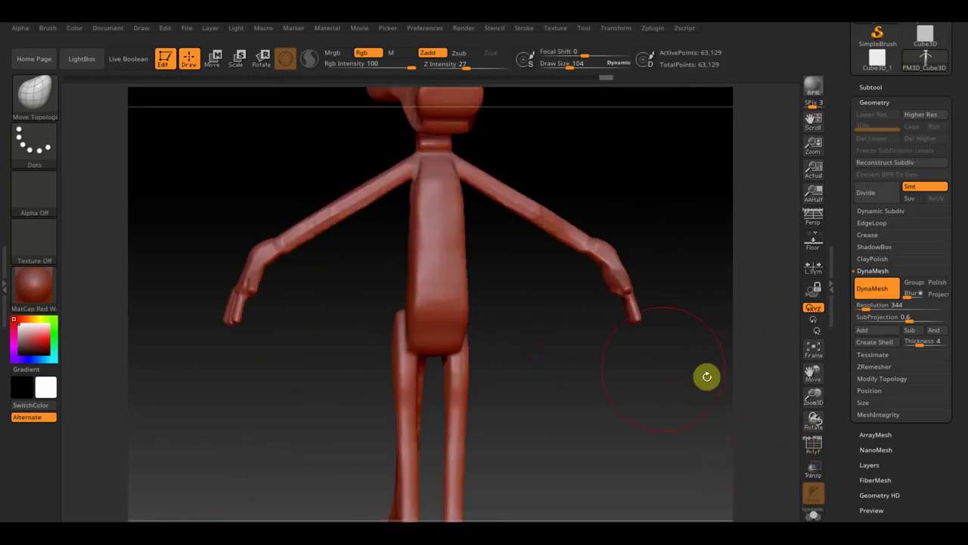
key("f")
left_click_drag(618, 393, 694, 266, "shift")
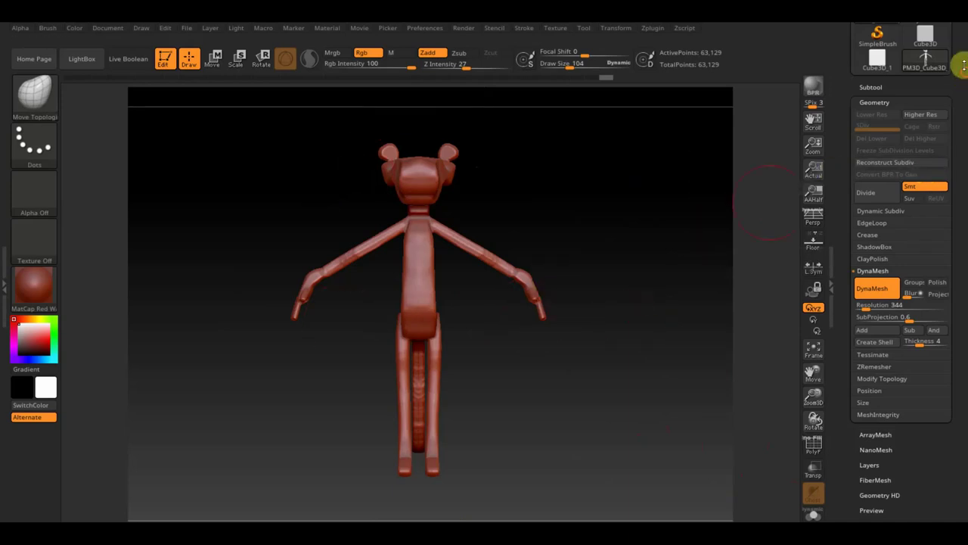
left_click_drag(963, 66, 953, 179)
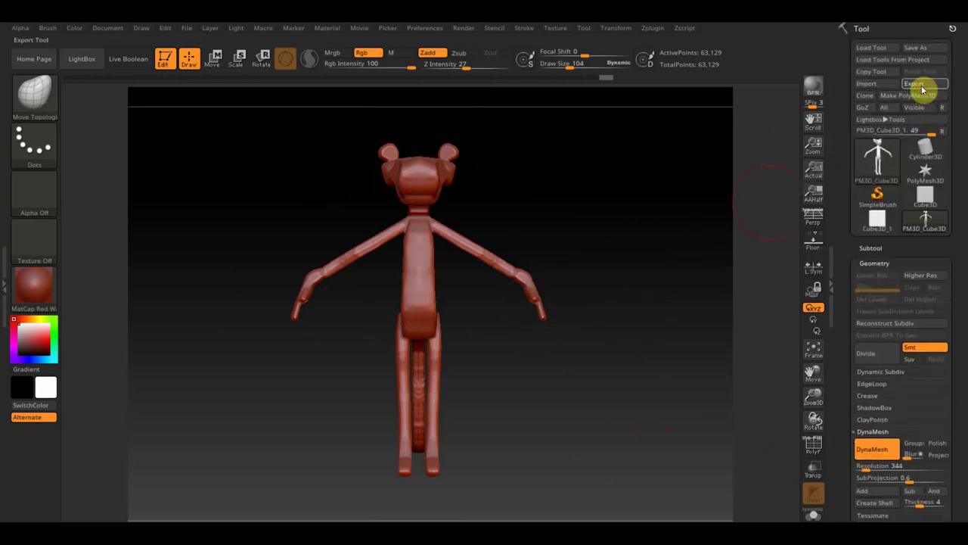
Save the ZBrush blockout as OBJ 'пан1' through Tool > Export, then show the desktop
left_click(921, 88)
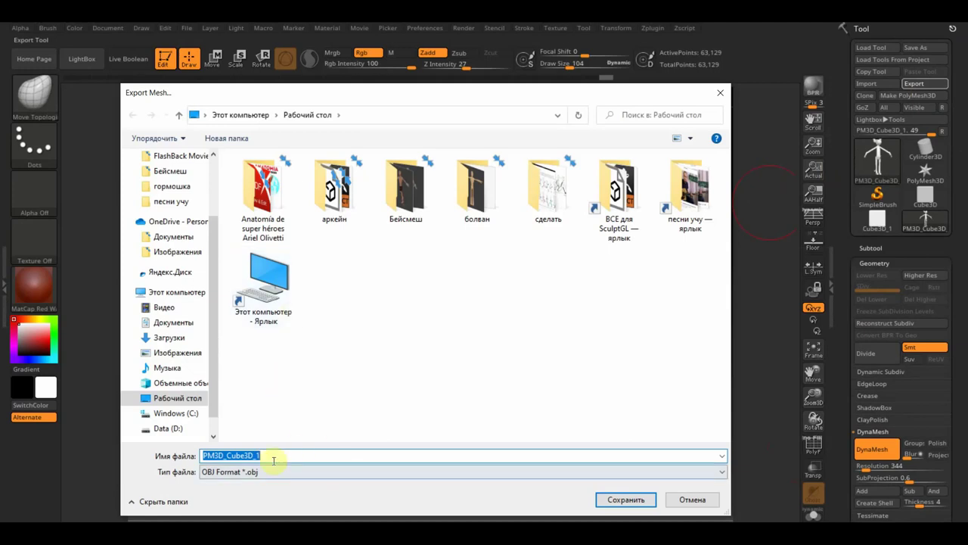
type("п")
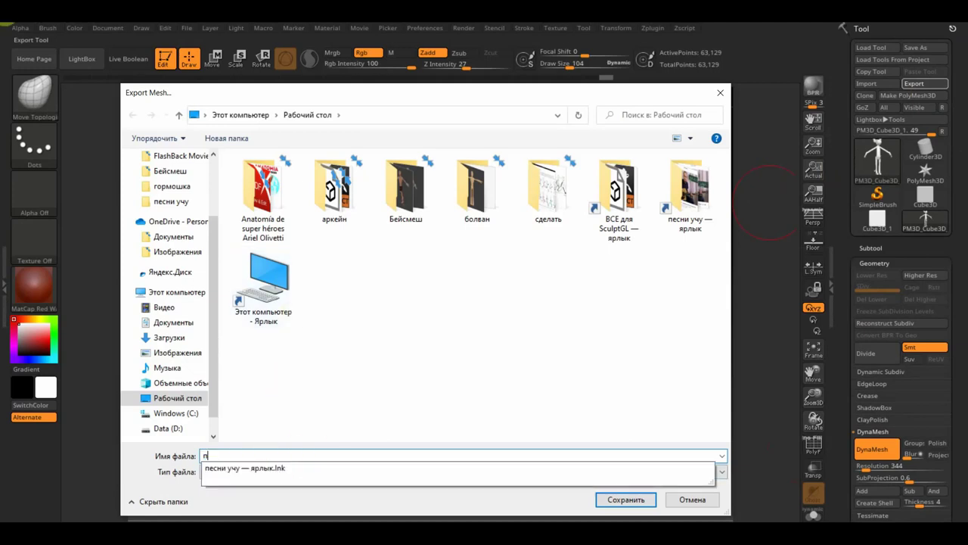
type("ан1")
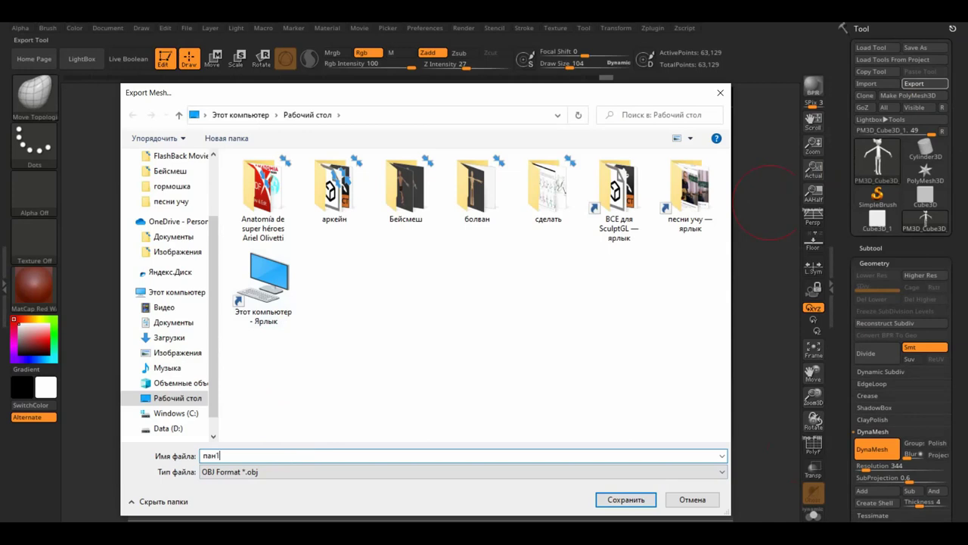
key("Return")
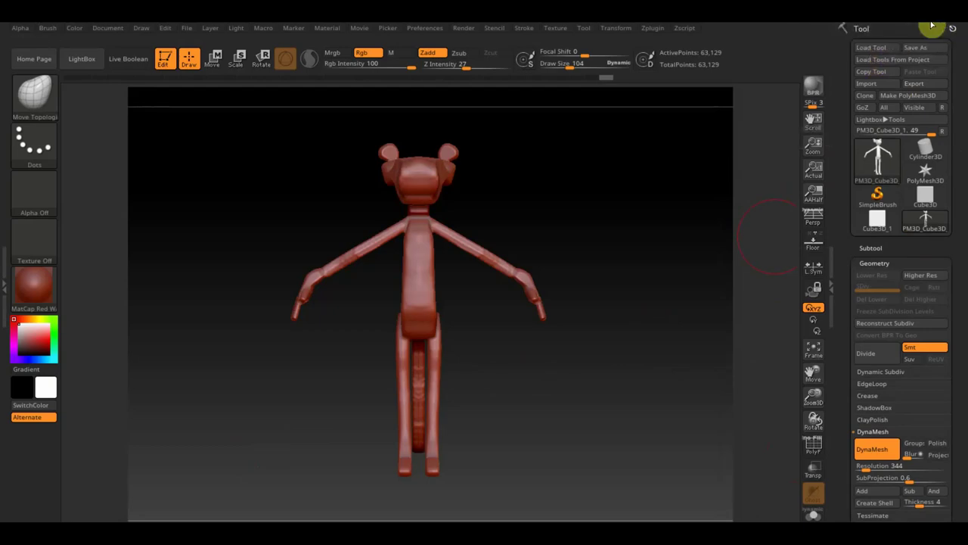
key("super+d")
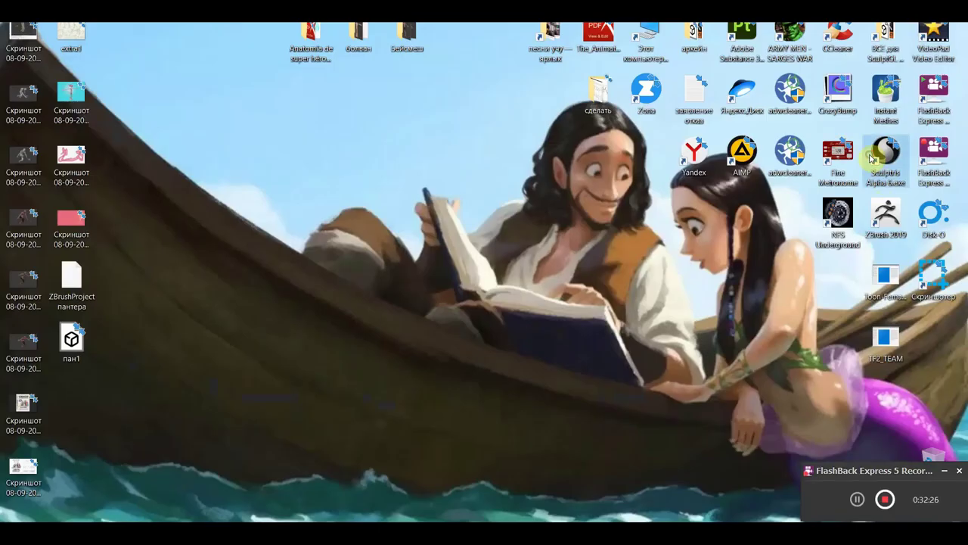
Launch Sculptris, import пан1 as a new scene, and dismiss the too-many-triangles-per-edge error
double_click(881, 154)
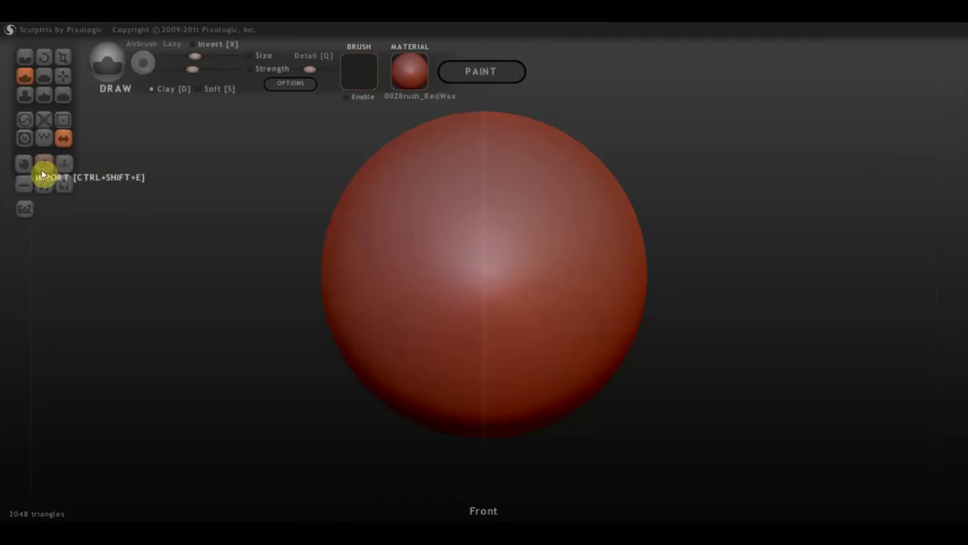
left_click(43, 171)
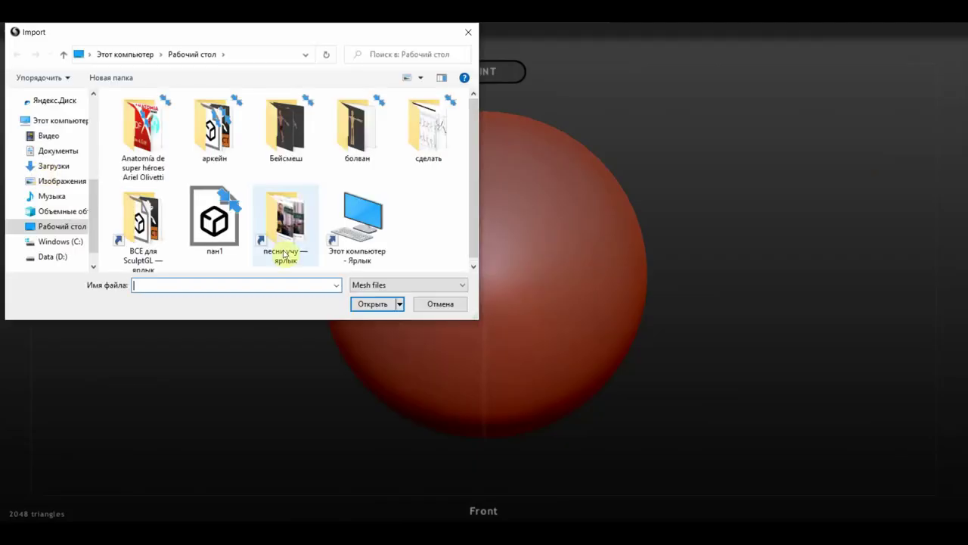
left_click(223, 236)
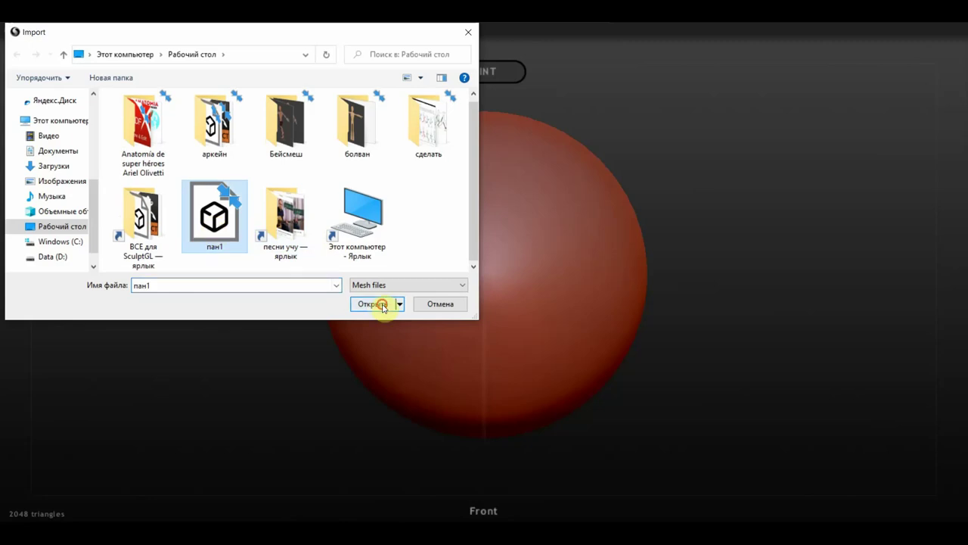
left_click(382, 303)
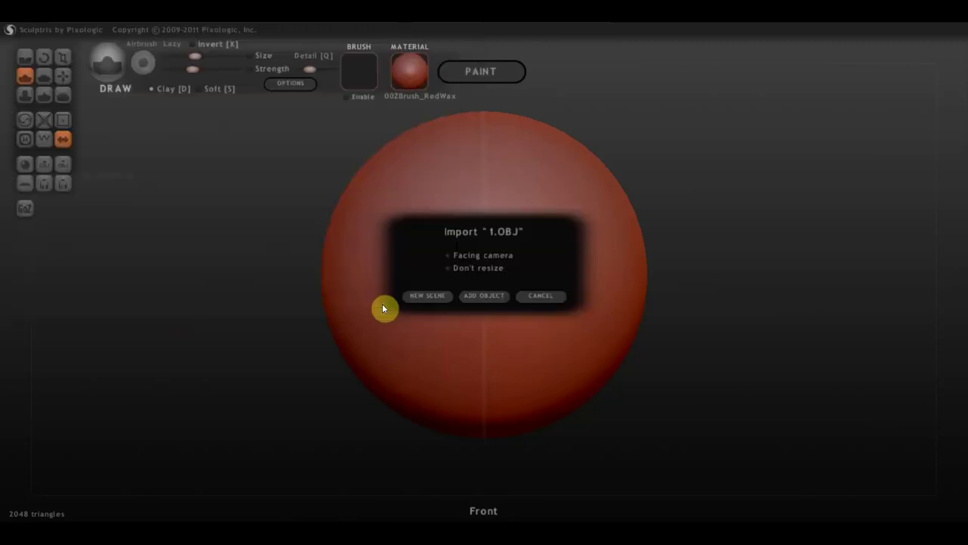
left_click(436, 305)
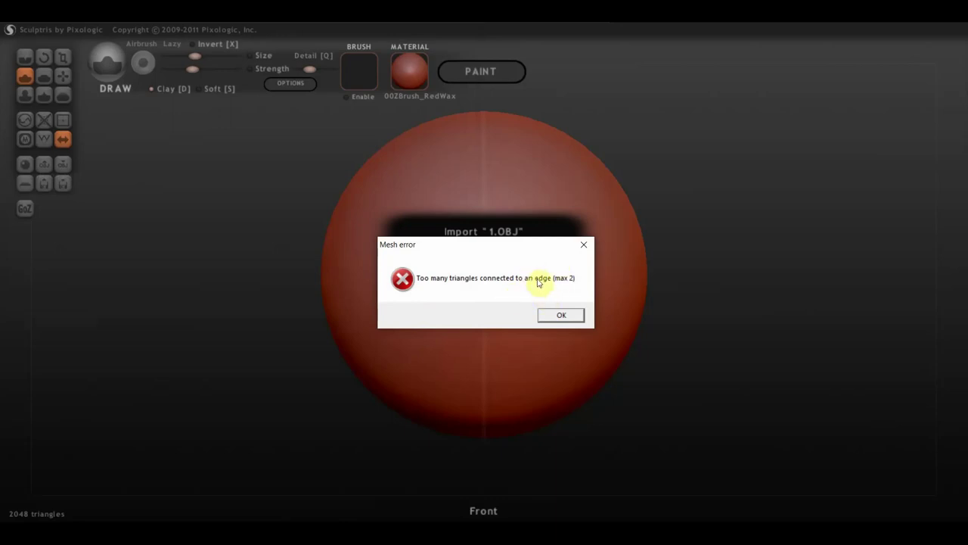
left_click(585, 248)
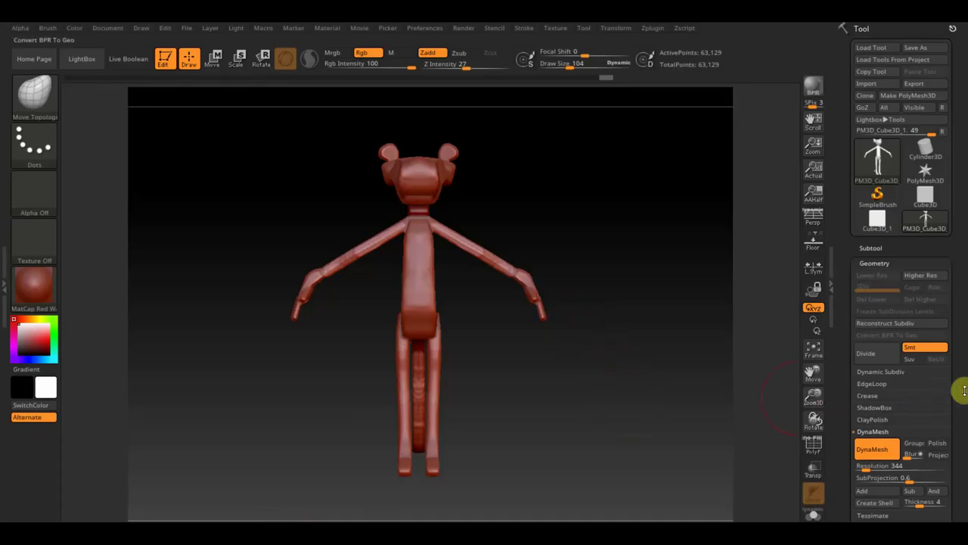
Open the ZRemesher options under Tool > Geometry
left_click(870, 247)
left_click_drag(958, 344, 950, 283)
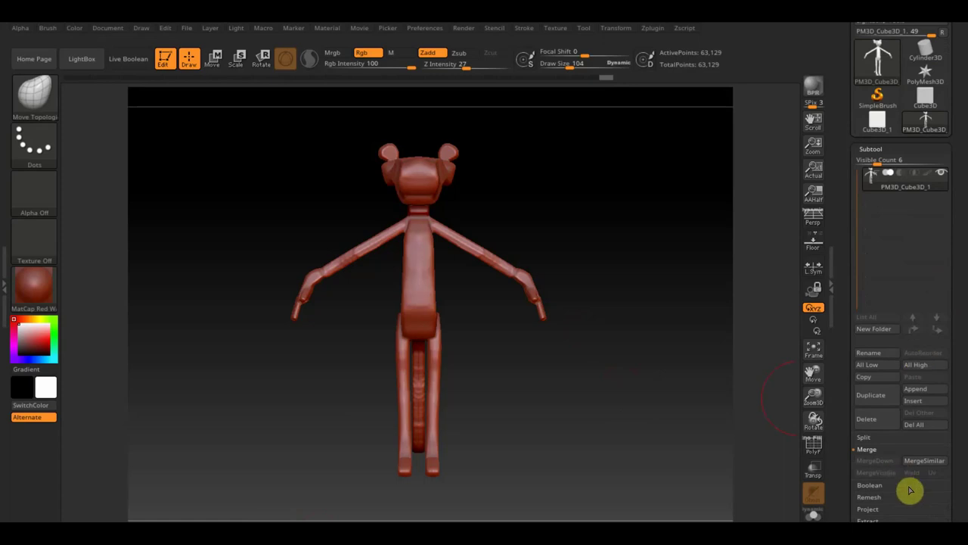
left_click_drag(954, 492, 959, 427)
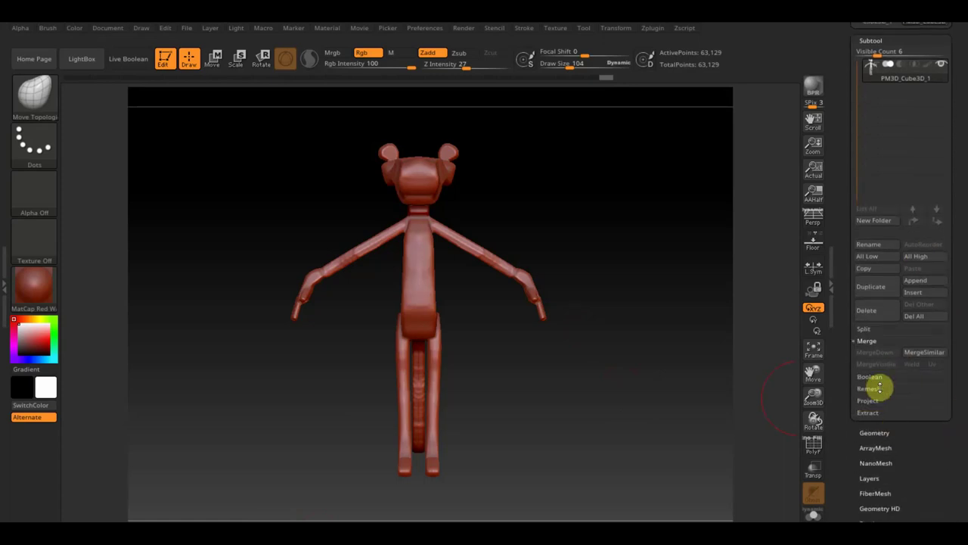
left_click(874, 432)
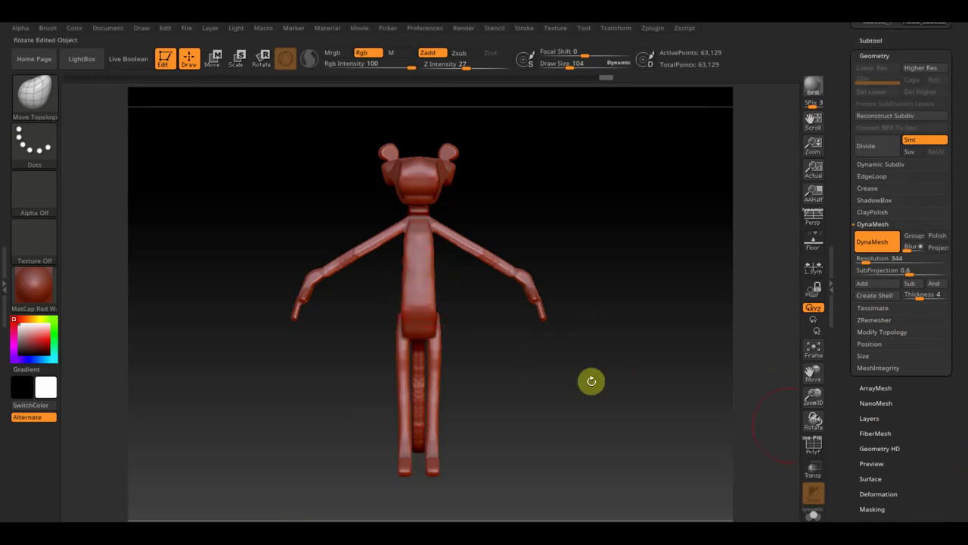
left_click(878, 319)
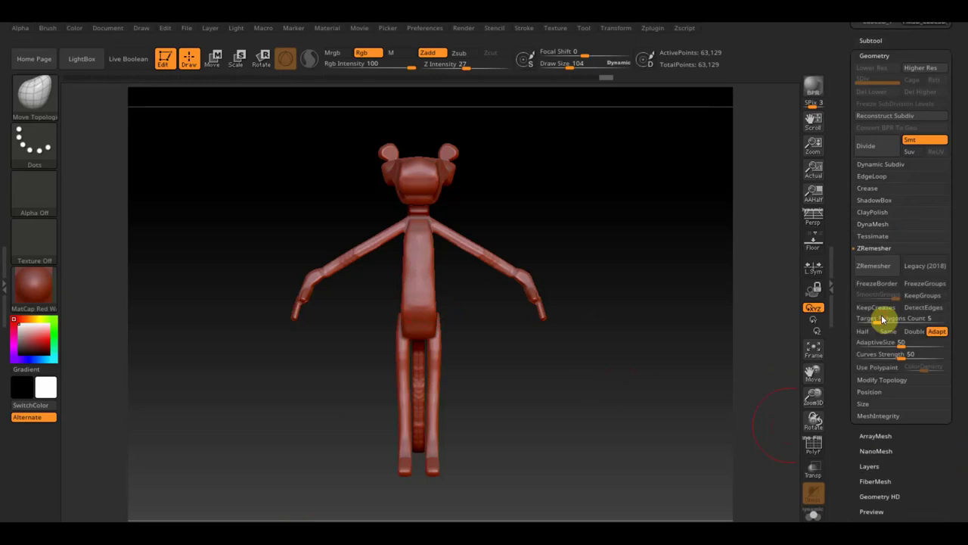
Set Target Polygons Count to 2.1084 and run ZRemesher, reducing the model to 10,524 points
left_click_drag(875, 318, 872, 318)
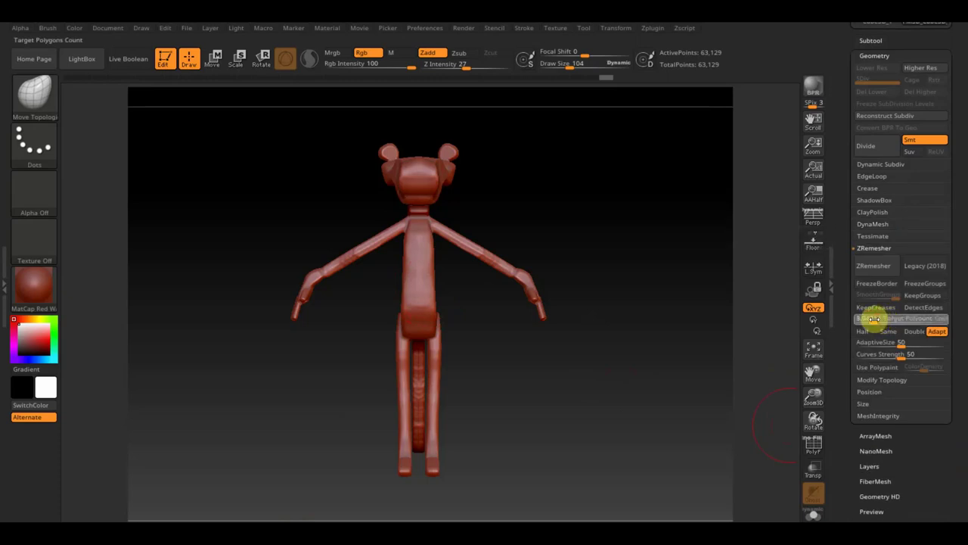
left_click(885, 266)
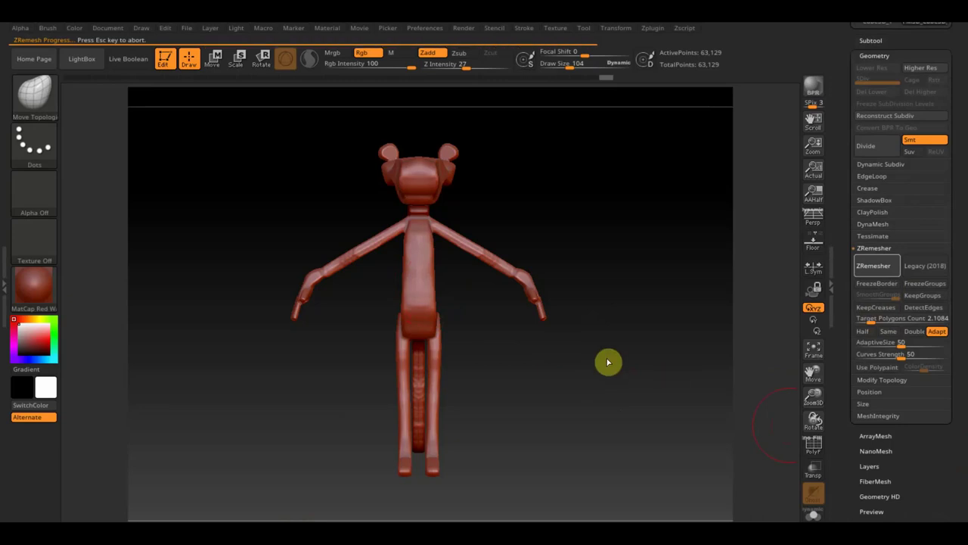
mouse_move(607, 357)
left_mouse_down()
mouse_move(668, 358)
mouse_move(587, 355)
mouse_move(652, 350)
left_mouse_up()
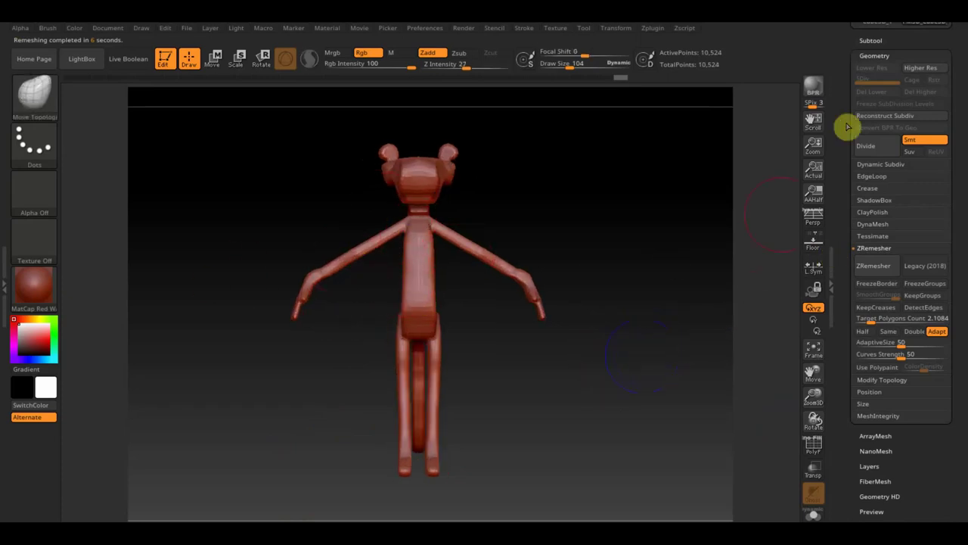
scroll(881, 102, "up", 1)
scroll(959, 129, "up", 3)
scroll(966, 148, "up", 1)
scroll(960, 136, "up", 1)
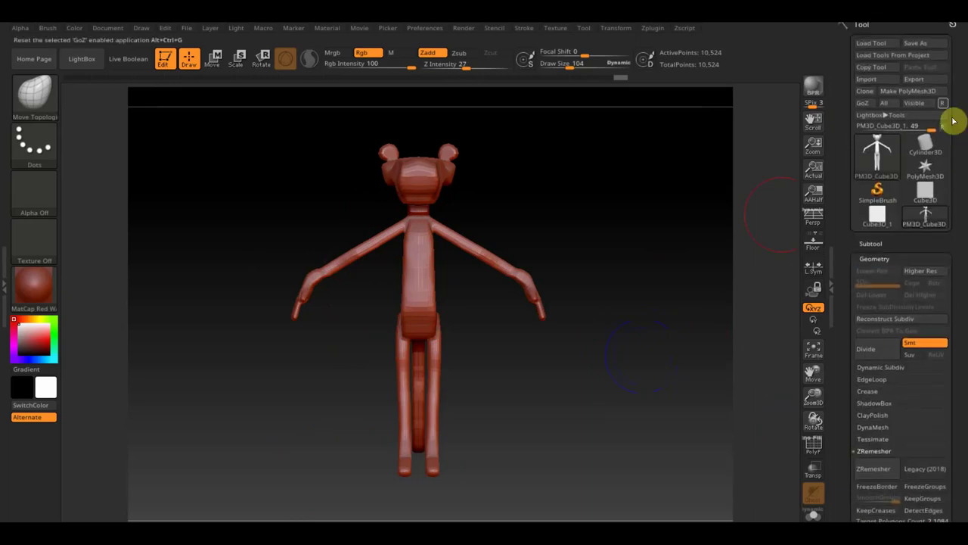
Export the 10,524-point remeshed model from ZBrush as OBJ 'пан2', renamed from пан1
left_click(919, 79)
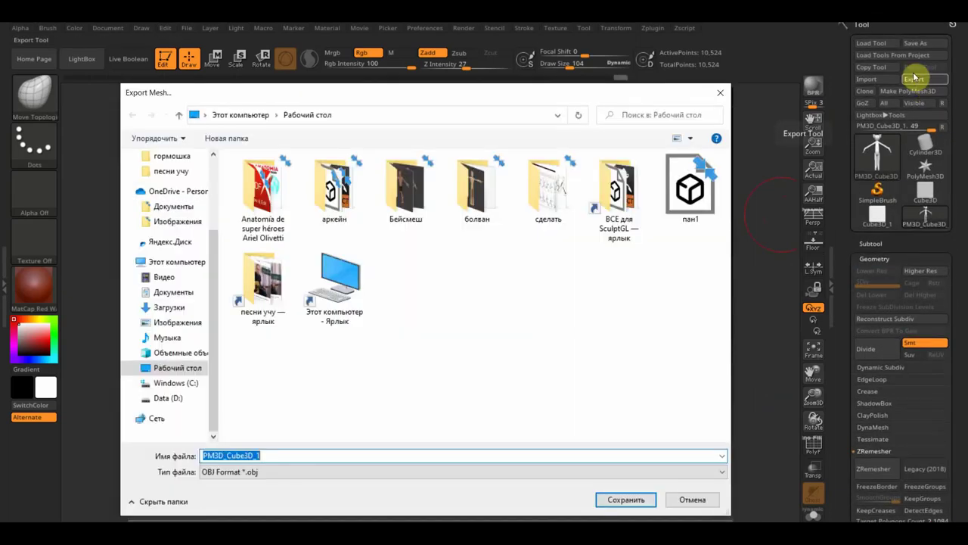
left_click(690, 189)
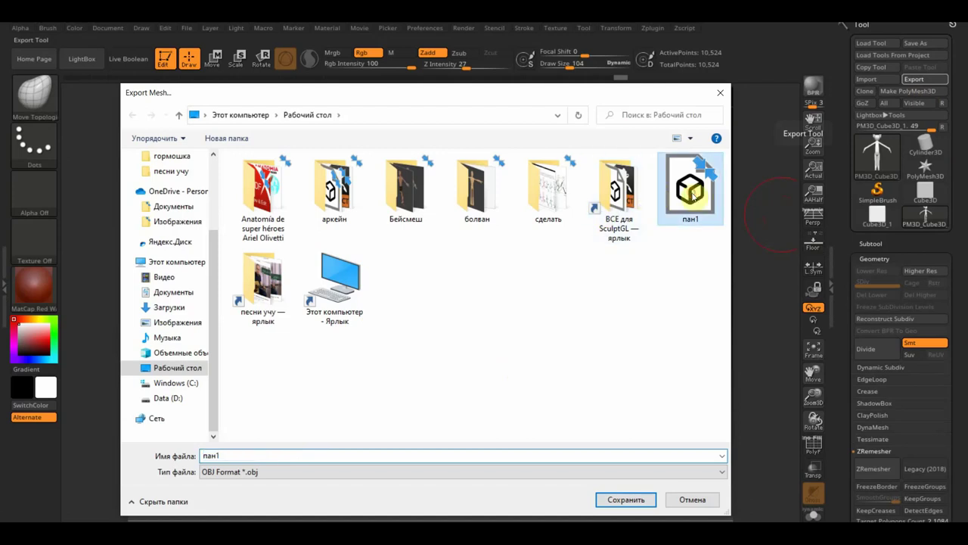
left_click(230, 453)
double_click(221, 455)
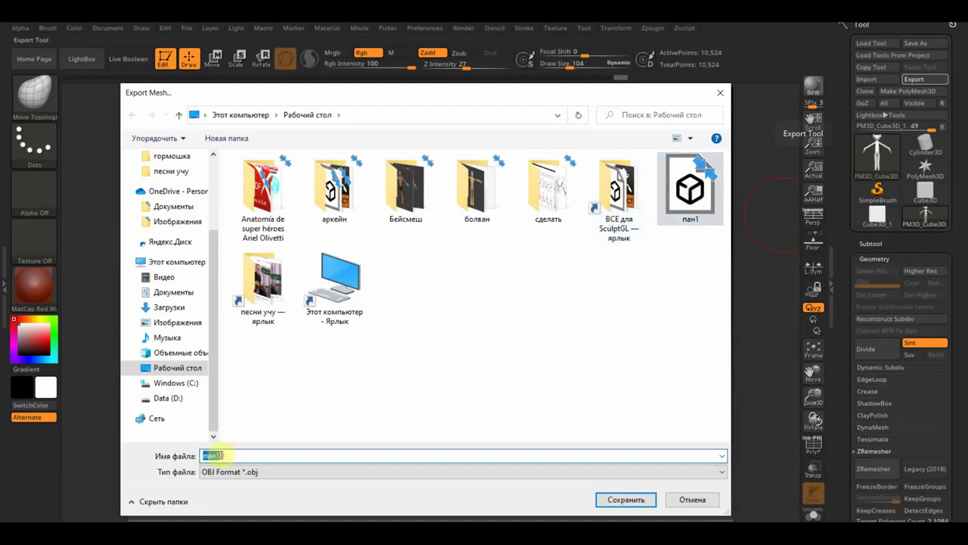
key("BackSpace")
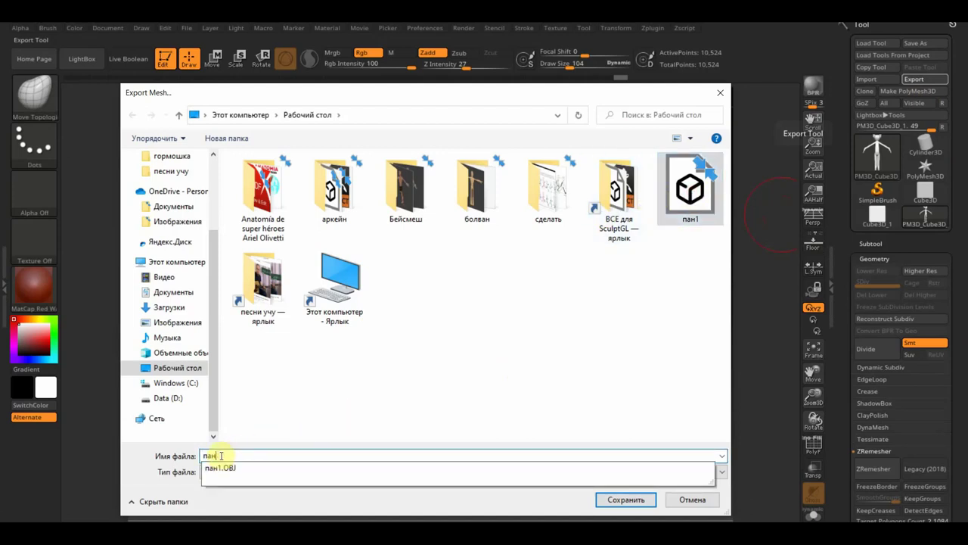
type("2")
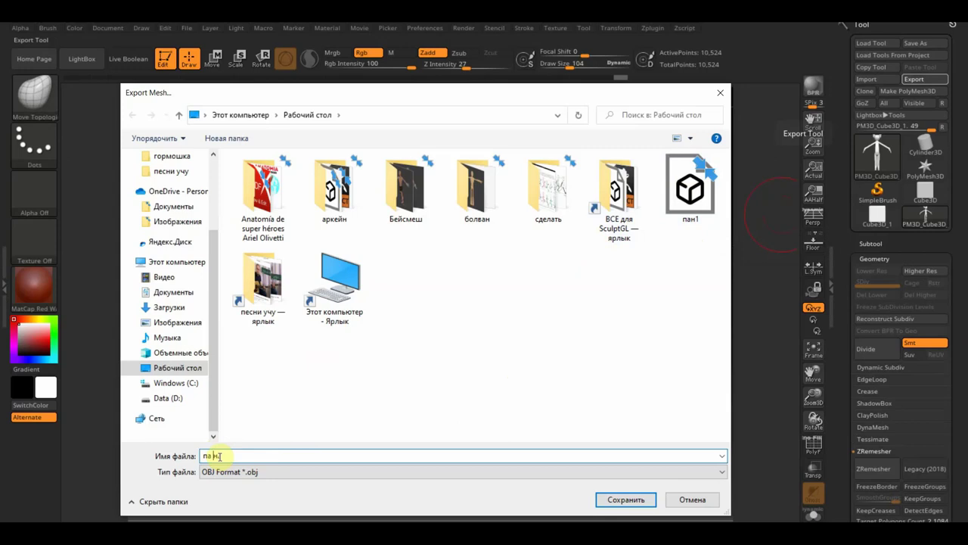
left_click(624, 499)
left_click(664, 366)
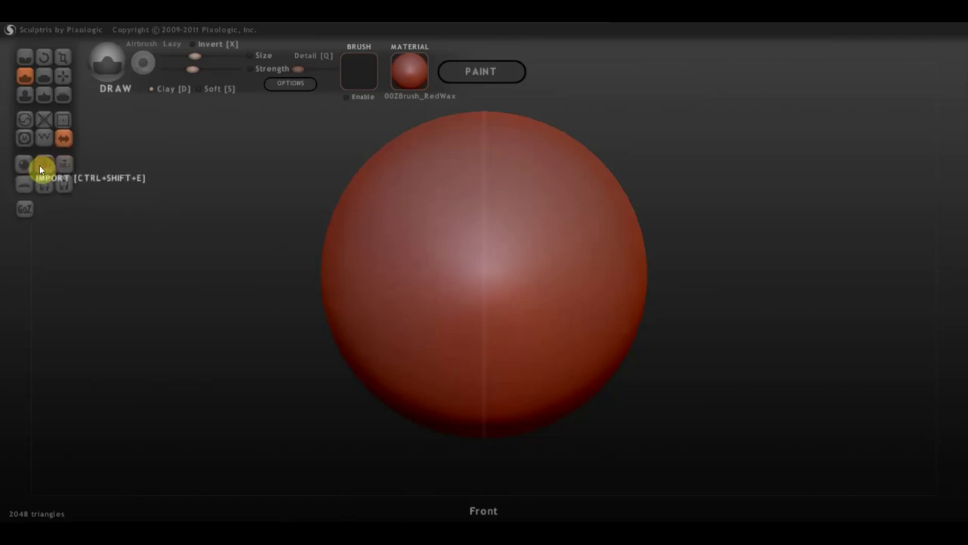
Import пан2 into Sculptris as a new scene, giving a 10,522-face mesh
left_click(41, 167)
left_click(219, 223)
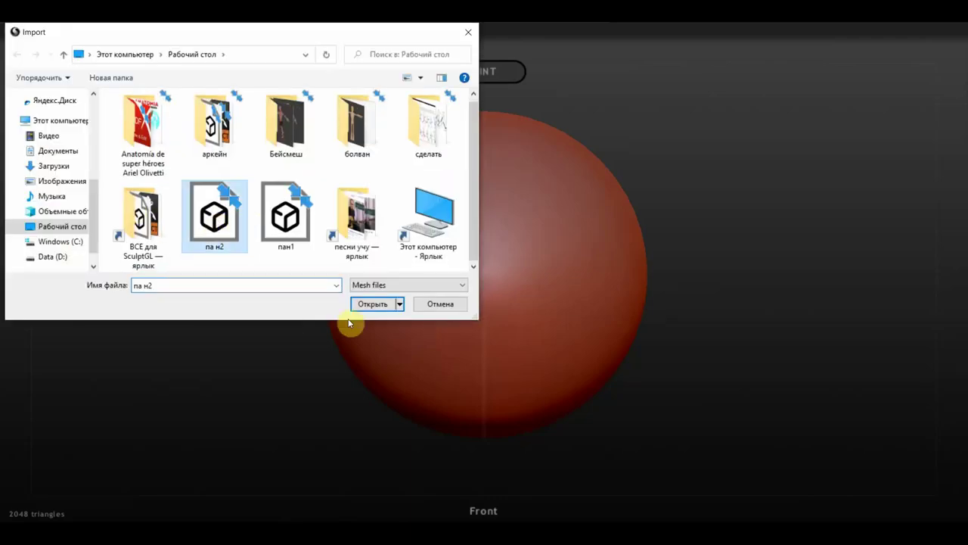
left_click(374, 303)
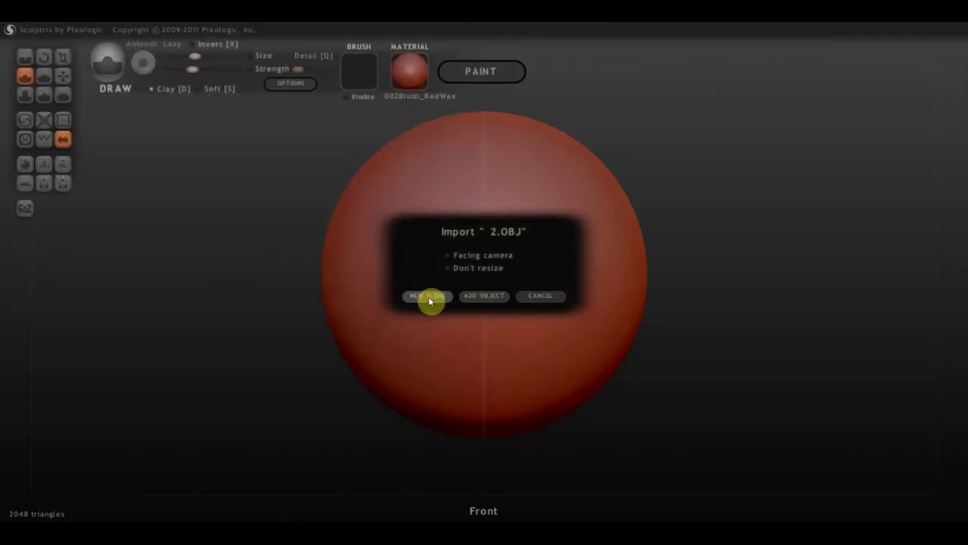
left_click(428, 300)
Snap to an exact side view and turn on symmetry, confirming the prompt
left_click_drag(447, 304, 700, 335)
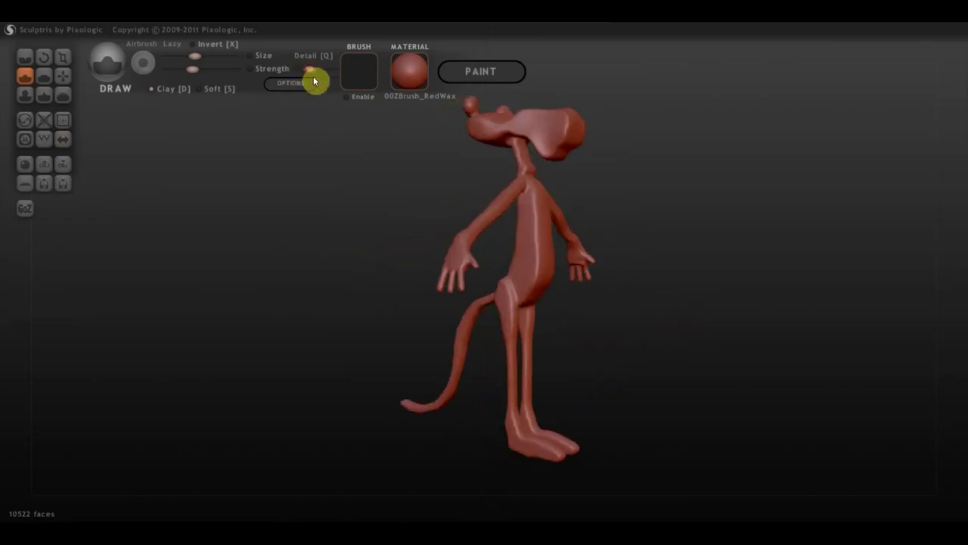
mouse_move(666, 279)
left_mouse_down("shift")
mouse_move(676, 284)
mouse_move(608, 268)
left_mouse_up("shift")
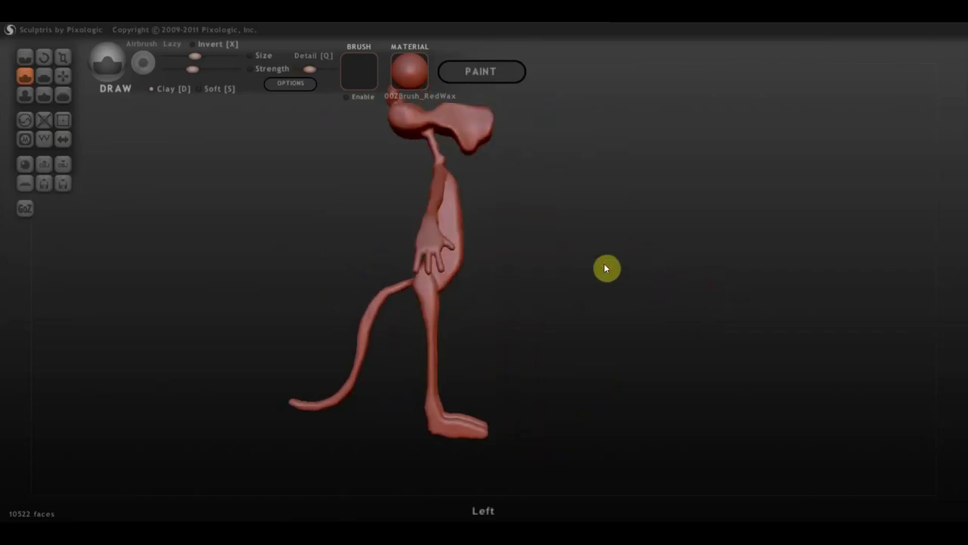
left_click(63, 139)
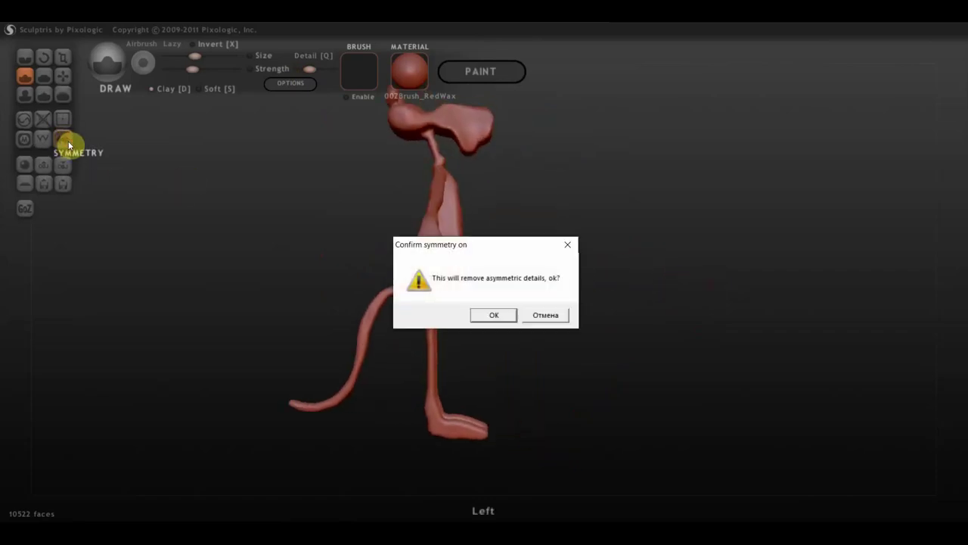
left_click(496, 315)
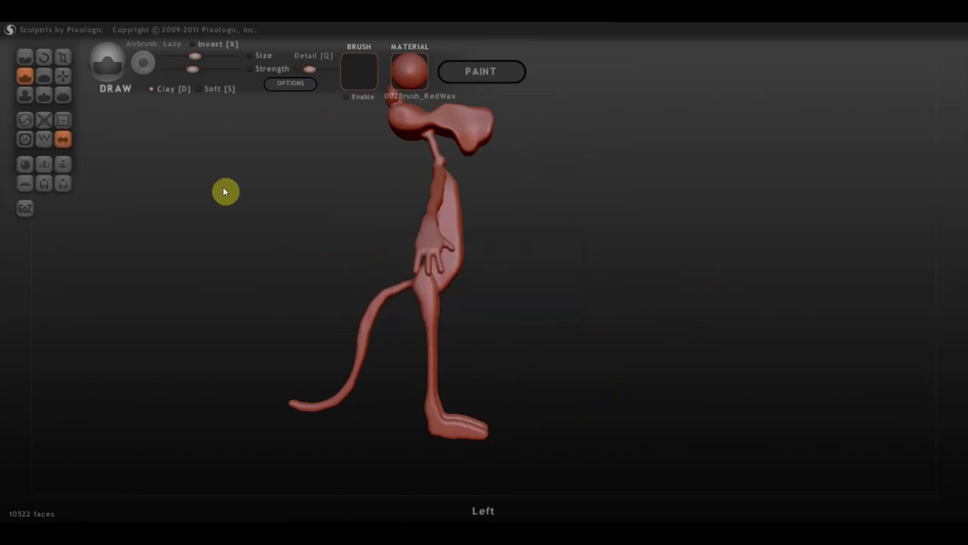
left_click(43, 75)
From a front view, flatten and smooth down the length of the neck
scroll(590, 306, "up", 3)
mouse_move(591, 311)
left_mouse_down()
mouse_move(605, 288)
mouse_move(642, 359)
mouse_move(527, 367)
mouse_move(528, 344)
left_mouse_up()
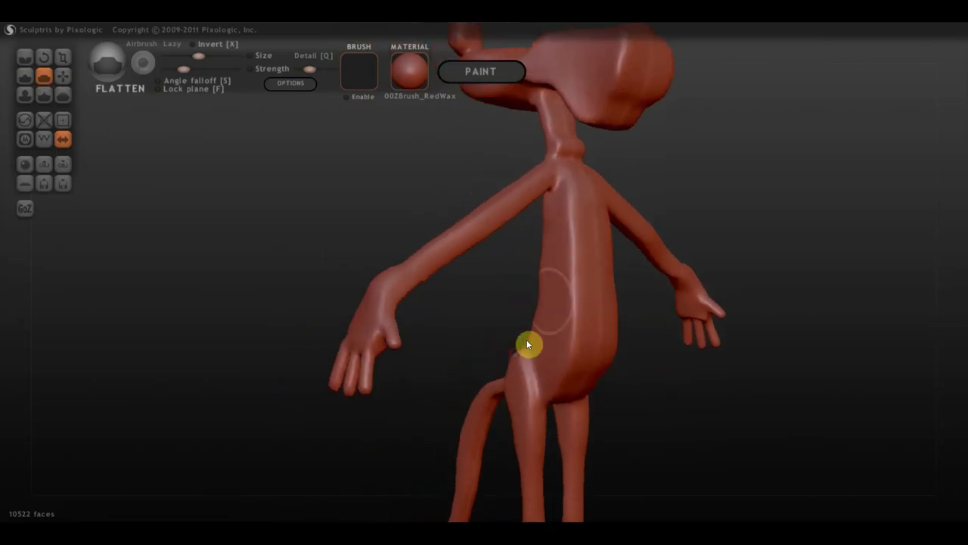
mouse_move(572, 227)
left_mouse_down()
mouse_move(685, 209)
mouse_move(694, 274)
mouse_move(400, 345)
mouse_move(571, 198)
mouse_move(577, 272)
mouse_move(472, 263)
mouse_move(509, 285)
mouse_move(486, 304)
left_mouse_up()
scroll(480, 302, "up", 5)
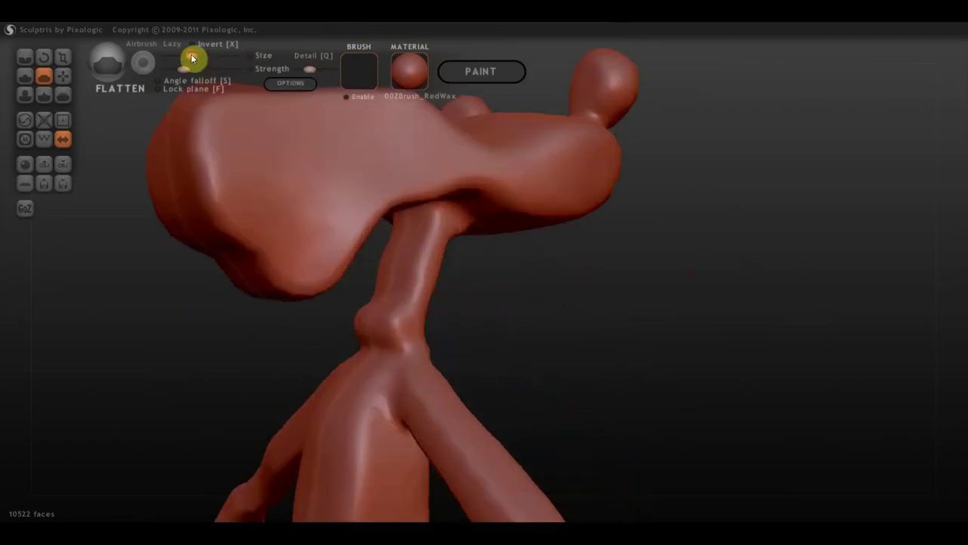
mouse_move(433, 233)
left_mouse_down()
mouse_move(398, 331)
mouse_move(384, 329)
left_mouse_up()
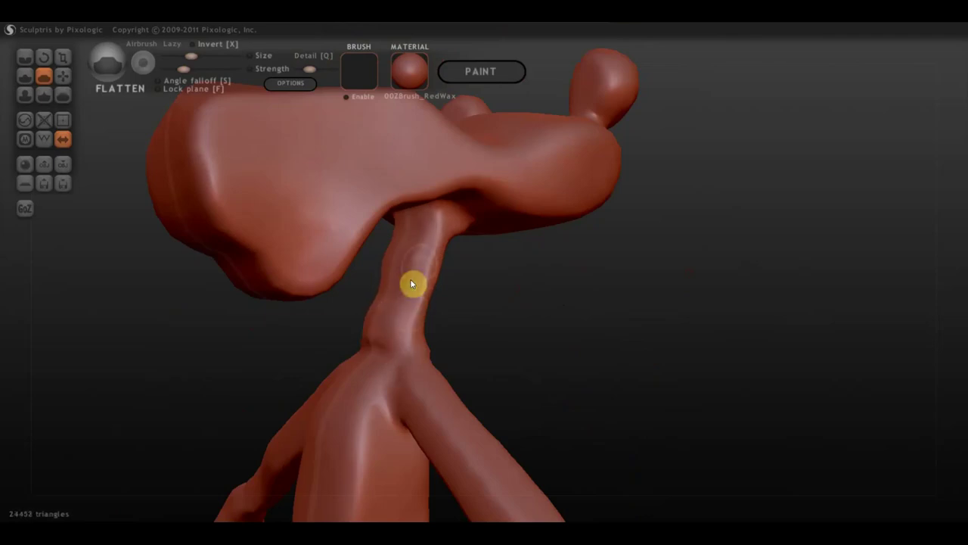
mouse_move(445, 238)
left_mouse_down()
mouse_move(426, 302)
mouse_move(442, 222)
left_mouse_up()
mouse_move(408, 278)
left_mouse_down()
mouse_move(418, 326)
mouse_move(509, 303)
left_mouse_up()
left_click_drag(420, 252, 405, 314)
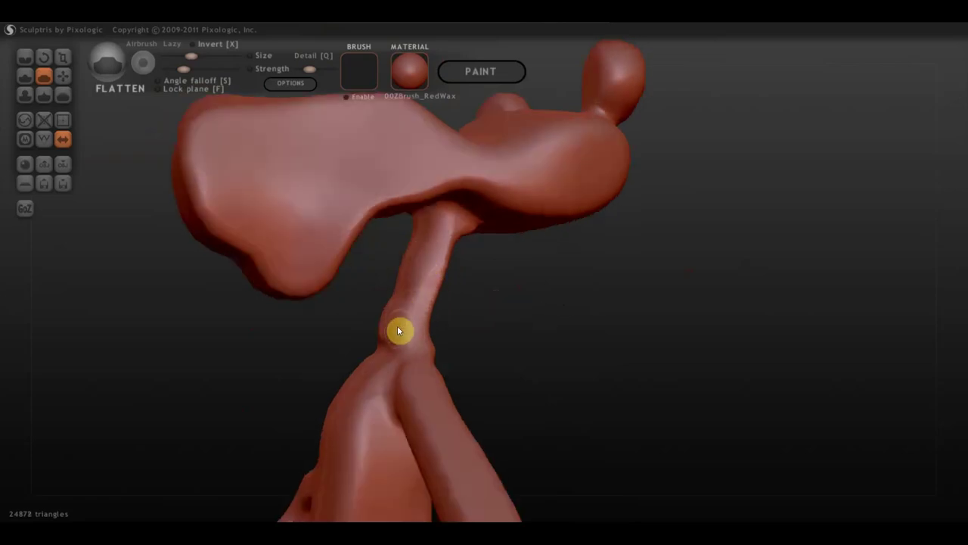
From new angles, flatten the neck just under the head
left_click_drag(477, 345, 417, 316)
left_click_drag(460, 278, 460, 272)
right_click_drag(462, 295, 480, 302)
left_click_drag(479, 302, 489, 275)
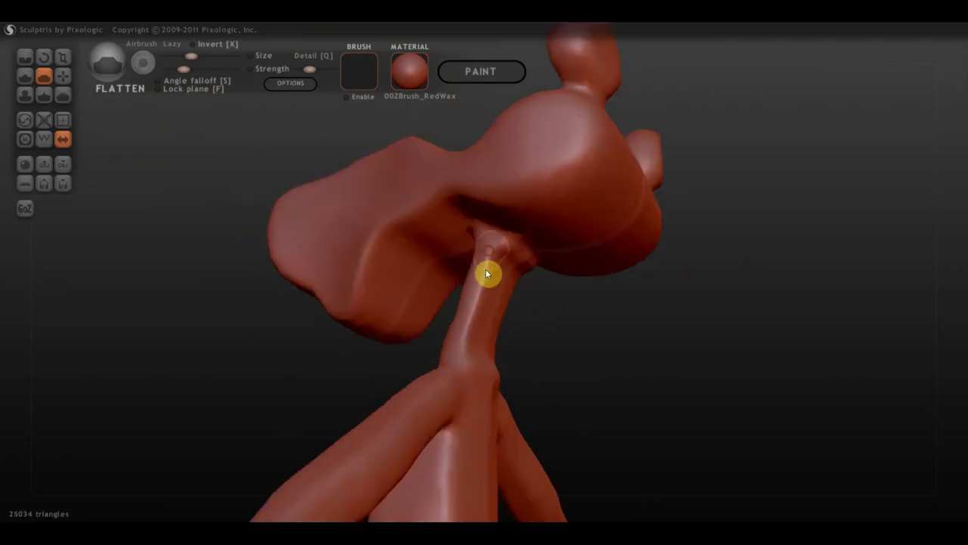
mouse_move(476, 312)
left_mouse_down()
mouse_move(471, 281)
mouse_move(460, 307)
mouse_move(464, 319)
mouse_move(484, 242)
mouse_move(509, 255)
mouse_move(517, 296)
left_mouse_up()
right_click_drag(515, 297, 497, 300)
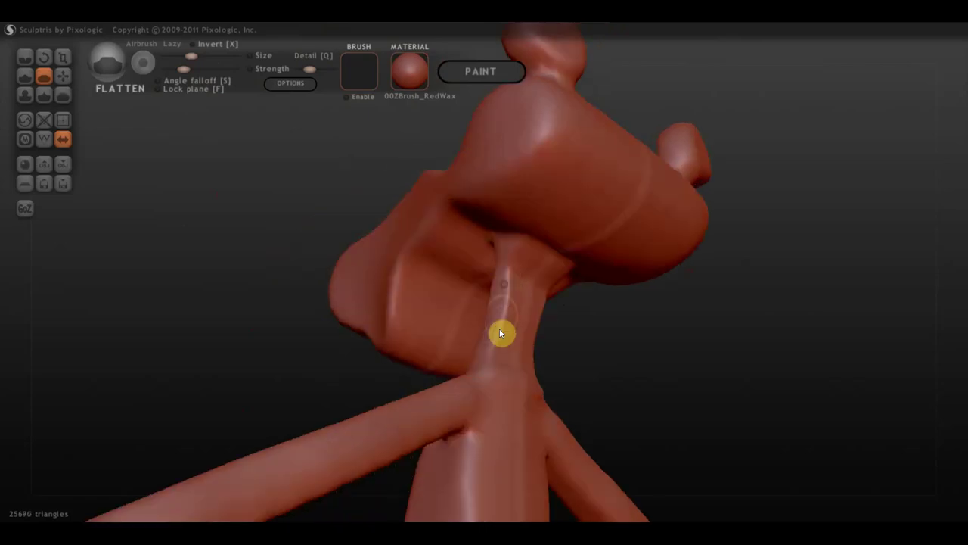
left_click_drag(503, 329, 498, 362)
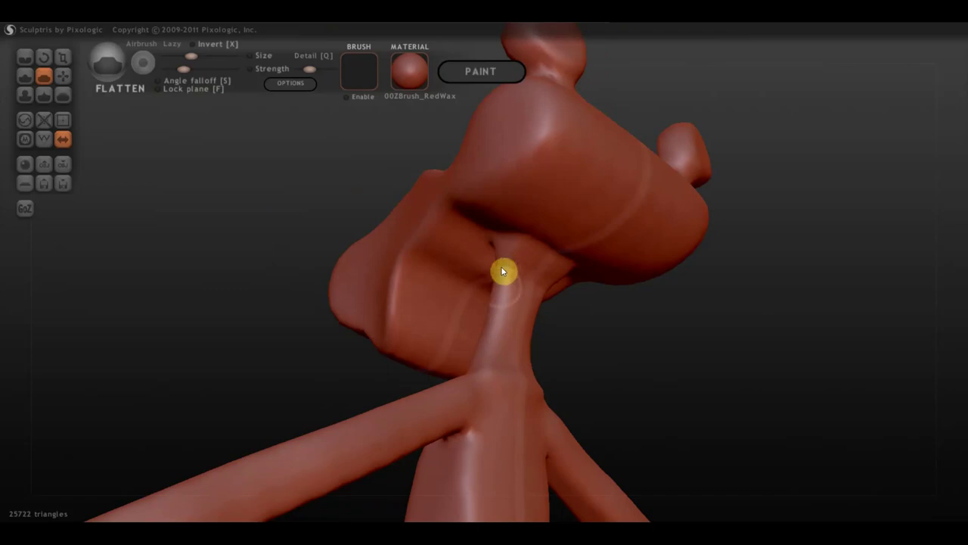
mouse_move(564, 341)
left_mouse_down()
mouse_move(797, 396)
mouse_move(591, 339)
mouse_move(674, 325)
mouse_move(718, 294)
left_mouse_up()
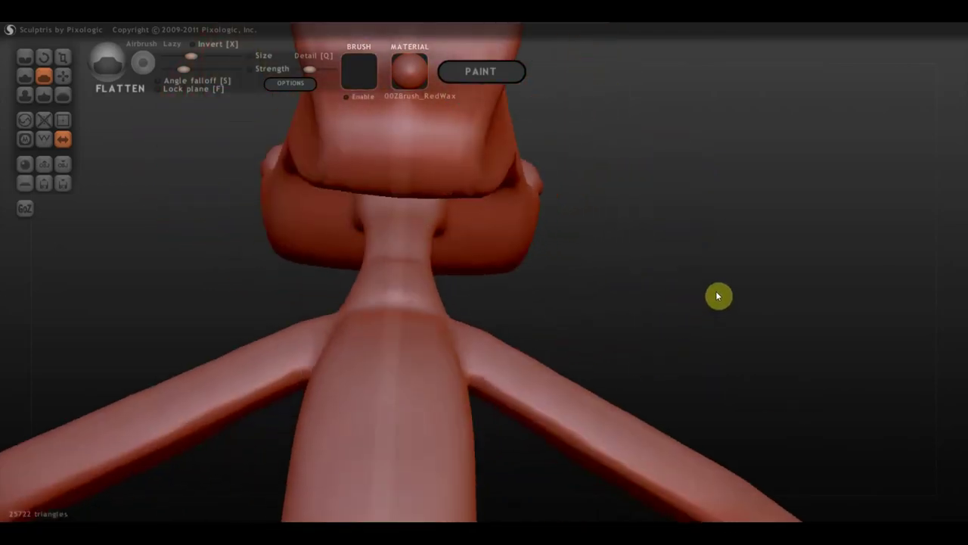
Pull the neck into shape with the Grab brush
left_click(62, 80)
mouse_move(488, 295)
left_mouse_down()
mouse_move(510, 318)
mouse_move(383, 318)
mouse_move(358, 306)
mouse_move(398, 311)
mouse_move(371, 307)
mouse_move(393, 302)
mouse_move(367, 251)
mouse_move(415, 245)
left_mouse_up()
mouse_move(365, 281)
left_mouse_down()
mouse_move(398, 279)
mouse_move(404, 311)
mouse_move(421, 308)
left_mouse_up()
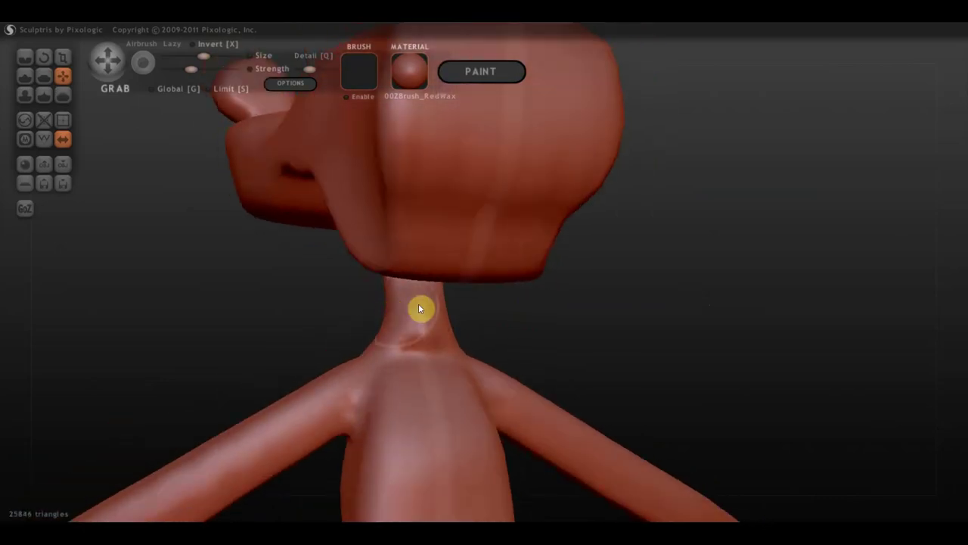
mouse_move(519, 311)
left_mouse_down()
mouse_move(443, 309)
mouse_move(456, 247)
mouse_move(422, 226)
mouse_move(417, 255)
left_mouse_up()
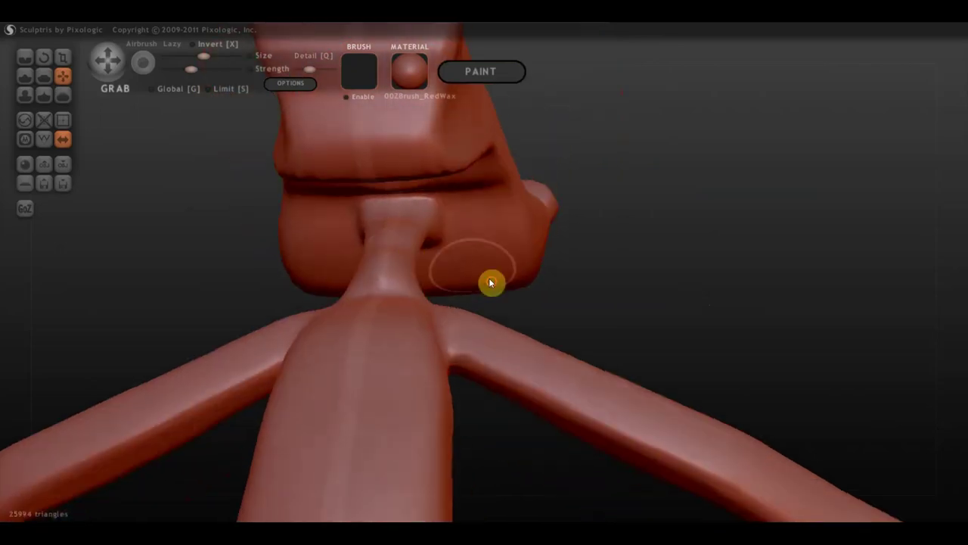
Reshape the bulge under the head and pull the neck joint down into place
left_click_drag(490, 283, 407, 331)
mouse_move(583, 279)
left_mouse_down()
mouse_move(491, 357)
mouse_move(396, 323)
left_mouse_up()
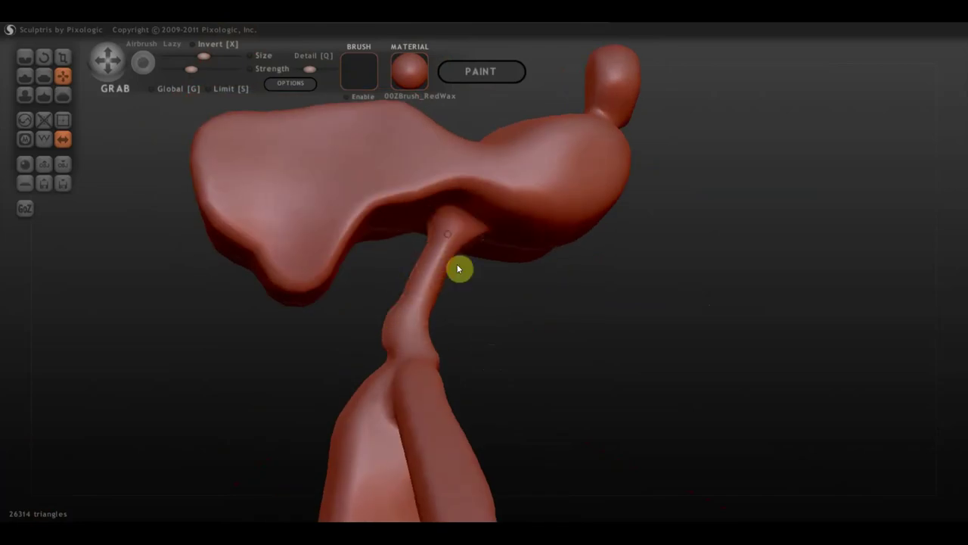
mouse_move(400, 335)
left_mouse_down()
mouse_move(395, 366)
mouse_move(378, 376)
mouse_move(368, 366)
left_mouse_up()
right_click_drag(368, 366, 509, 377)
scroll(571, 407, "down", 2)
scroll(574, 358, "down", 4)
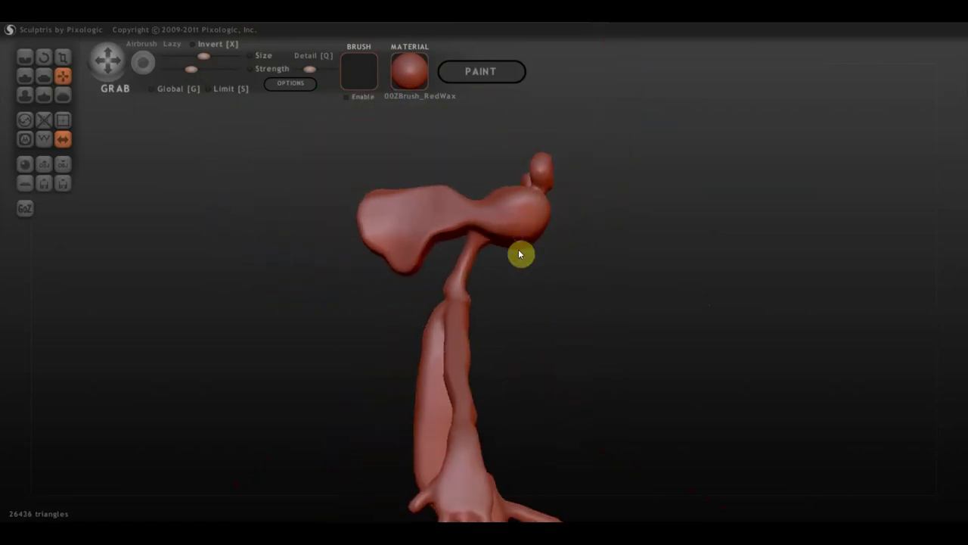
mouse_move(468, 309)
right_mouse_down()
mouse_move(552, 298)
mouse_move(462, 292)
mouse_move(655, 310)
mouse_move(576, 310)
right_mouse_up()
left_click(44, 75)
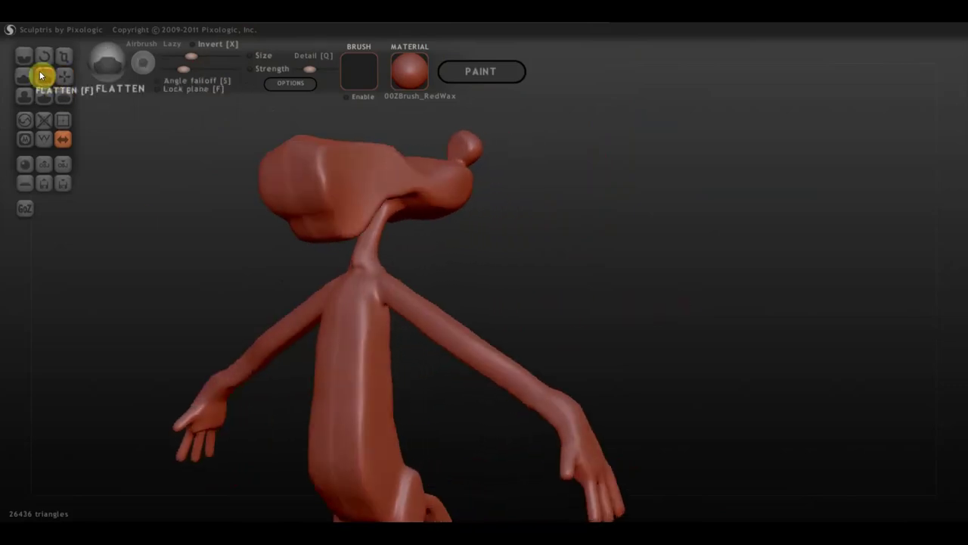
Lower the Flatten strength slightly and stroke vertically from chest to belly
right_click_drag(551, 274, 546, 166, "alt")
left_click_drag(365, 241, 361, 269)
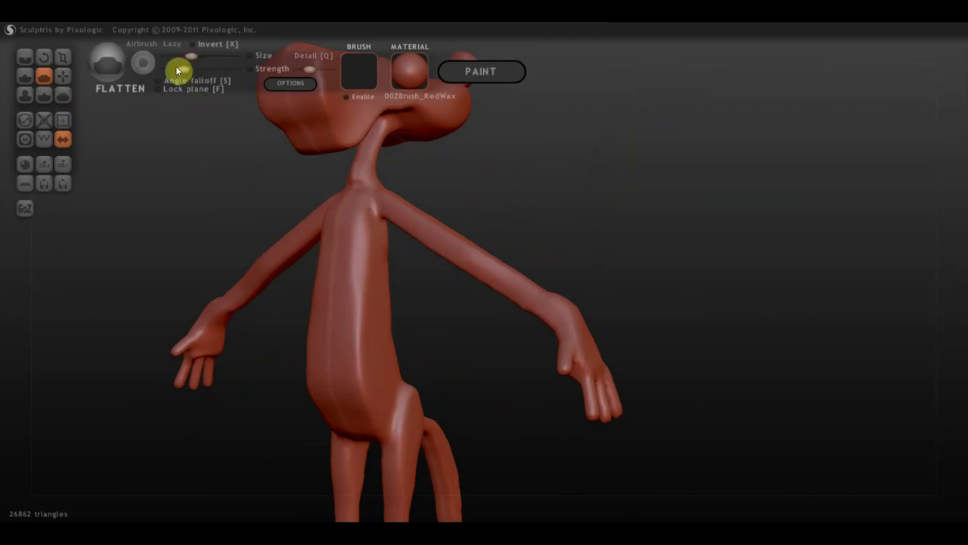
left_click_drag(183, 69, 177, 69)
scroll(435, 352, "up", 3)
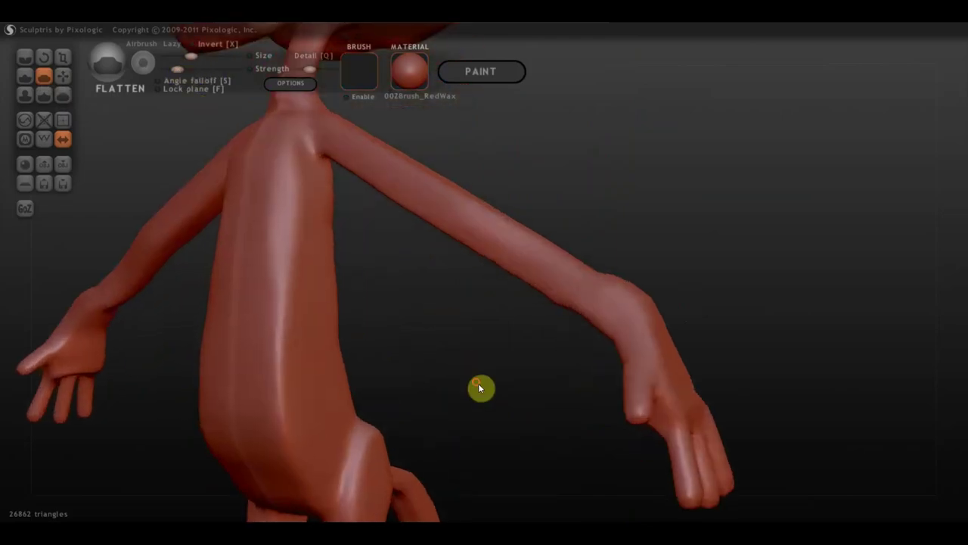
mouse_move(316, 245)
left_mouse_down()
mouse_move(311, 348)
mouse_move(307, 313)
mouse_move(320, 287)
mouse_move(324, 351)
left_mouse_up()
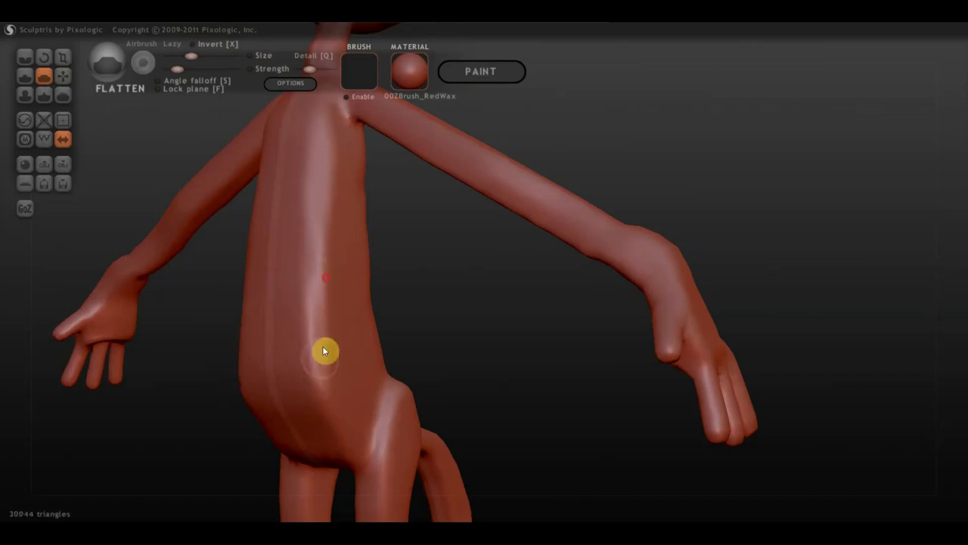
mouse_move(317, 166)
left_mouse_down()
mouse_move(317, 345)
mouse_move(305, 320)
mouse_move(339, 429)
mouse_move(304, 400)
mouse_move(337, 310)
mouse_move(292, 285)
mouse_move(319, 214)
mouse_move(294, 185)
mouse_move(323, 114)
mouse_move(341, 181)
mouse_move(311, 275)
mouse_move(307, 395)
mouse_move(296, 393)
mouse_move(296, 338)
mouse_move(337, 259)
mouse_move(315, 272)
mouse_move(320, 207)
mouse_move(409, 333)
mouse_move(139, 326)
left_mouse_up()
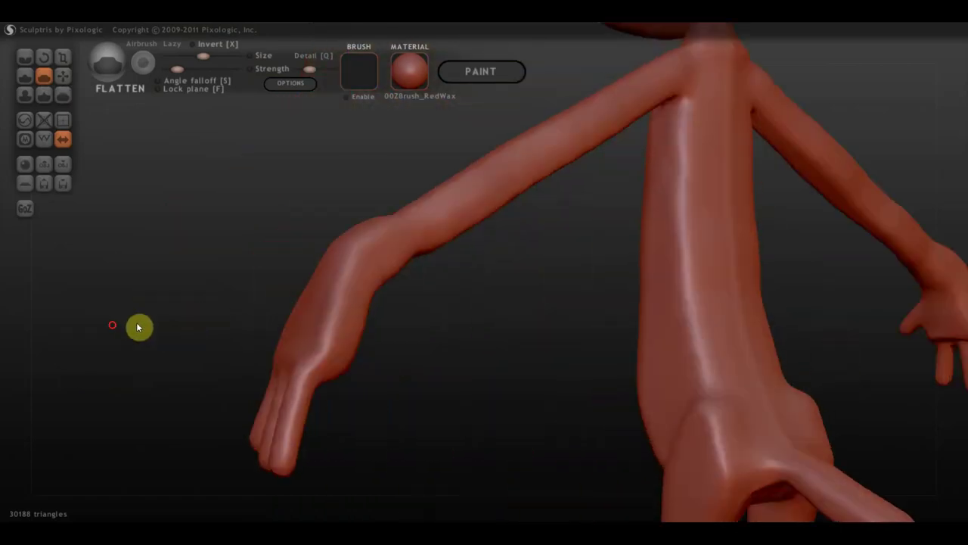
From a three-quarter view, flatten and smooth the chest and belly further
mouse_move(509, 358)
left_mouse_down()
mouse_move(296, 337)
mouse_move(542, 295)
mouse_move(583, 270)
mouse_move(557, 350)
mouse_move(441, 245)
left_mouse_up()
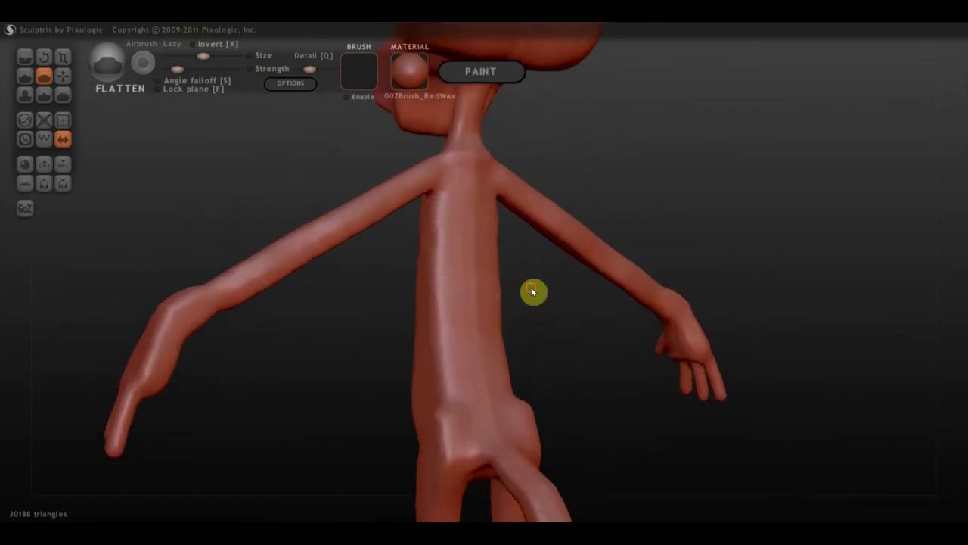
left_click_drag(534, 290, 559, 287)
mouse_move(418, 241)
left_mouse_down()
mouse_move(411, 227)
mouse_move(421, 234)
mouse_move(428, 216)
mouse_move(424, 307)
mouse_move(439, 430)
left_mouse_up()
right_click_drag(449, 415, 455, 369)
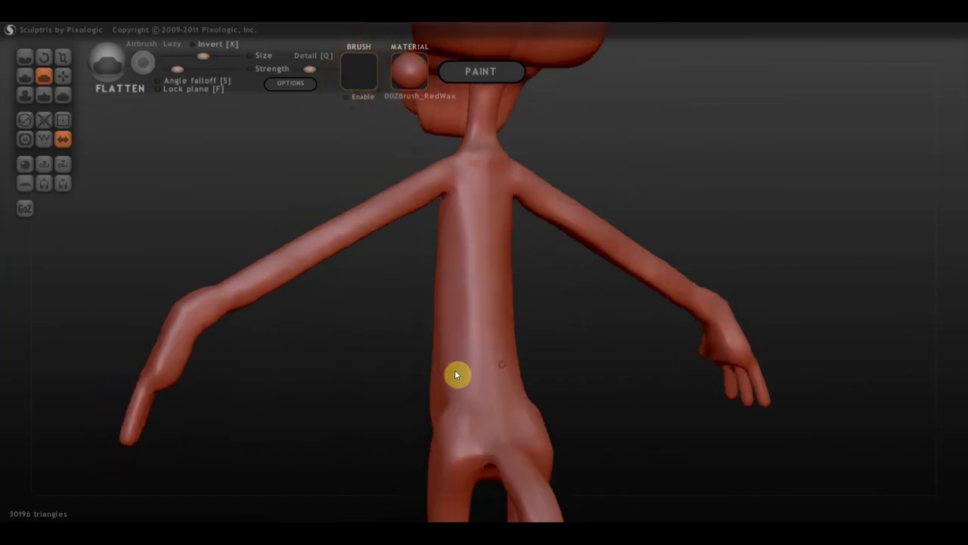
mouse_move(507, 327)
right_mouse_down()
mouse_move(511, 317)
mouse_move(424, 302)
right_mouse_up()
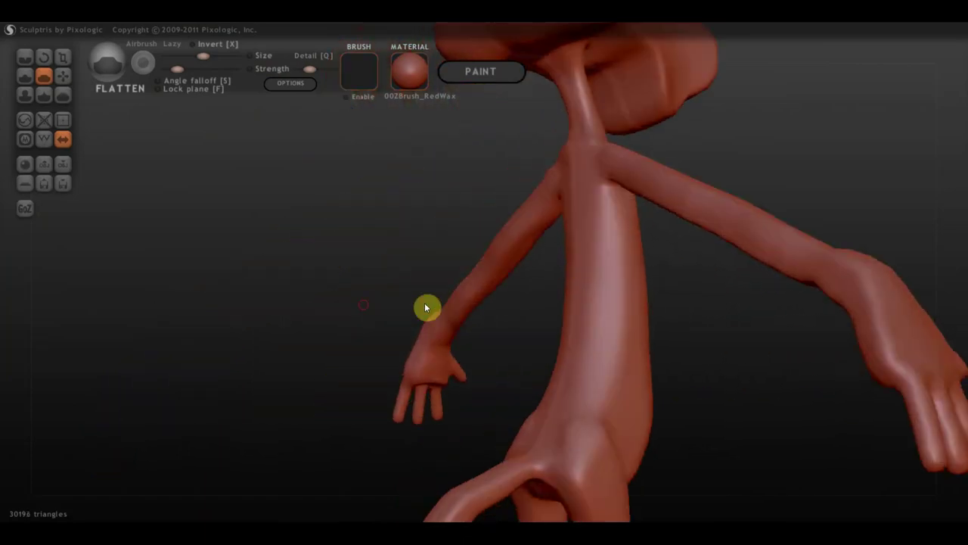
mouse_move(628, 353)
left_mouse_down()
mouse_move(613, 407)
mouse_move(614, 367)
mouse_move(615, 455)
mouse_move(581, 454)
mouse_move(572, 431)
mouse_move(590, 495)
mouse_move(590, 431)
mouse_move(580, 426)
mouse_move(622, 364)
left_mouse_up()
Orbit the figure to inspect the head, front, legs and tail
mouse_move(677, 325)
left_mouse_down()
mouse_move(719, 326)
mouse_move(479, 296)
mouse_move(683, 280)
mouse_move(688, 242)
mouse_move(577, 359)
left_mouse_up()
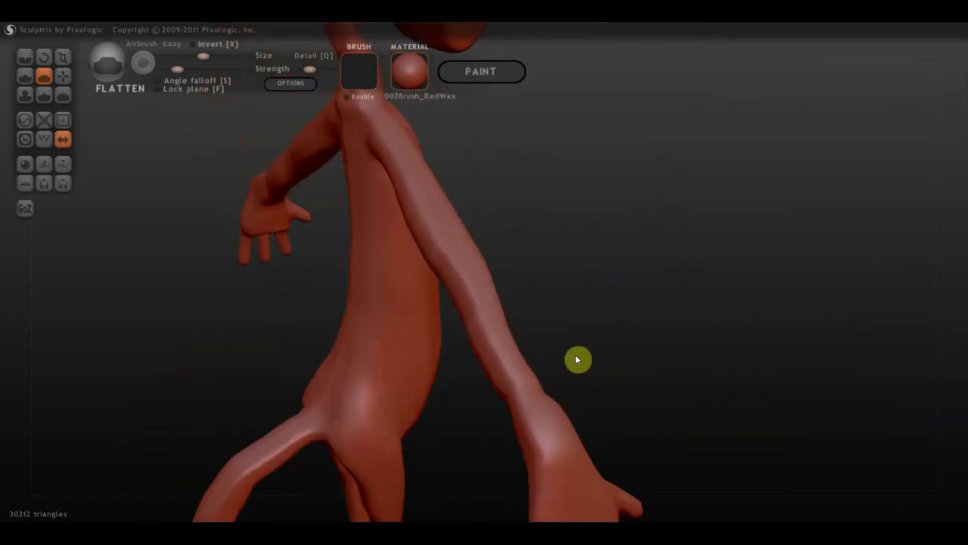
left_click_drag(537, 328, 586, 326)
scroll(582, 321, "down", 3)
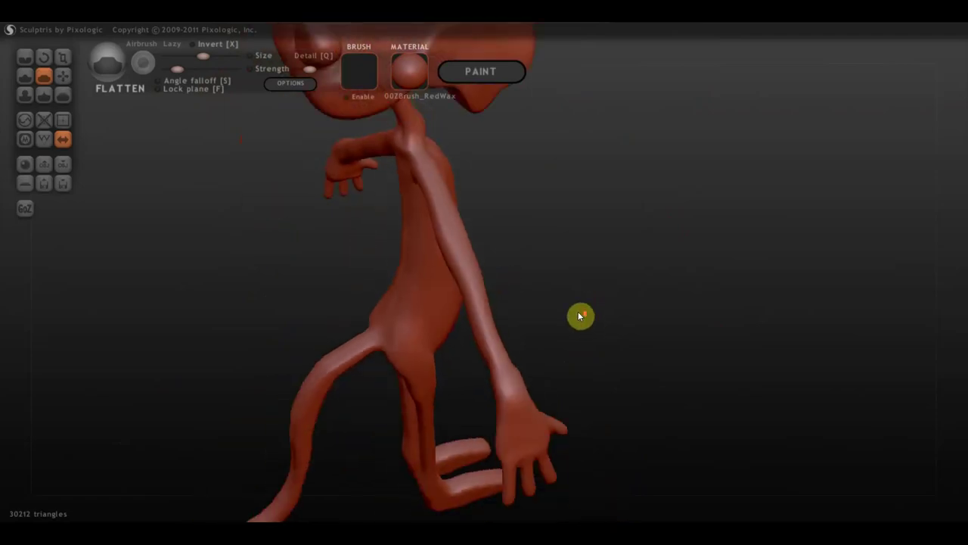
left_click_drag(480, 249, 443, 216)
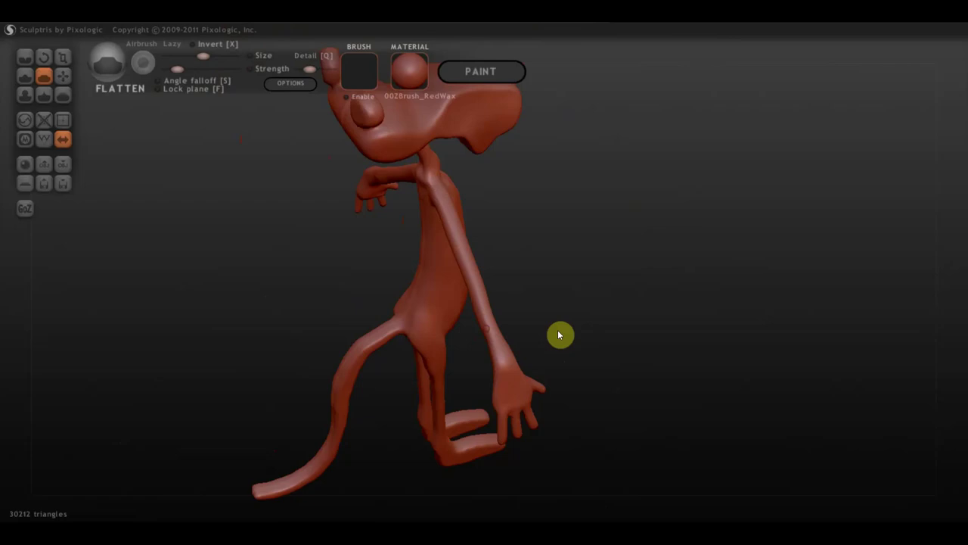
left_click_drag(560, 335, 479, 310)
mouse_move(363, 279)
left_mouse_down()
mouse_move(422, 294)
mouse_move(519, 292)
mouse_move(516, 214)
mouse_move(519, 311)
mouse_move(505, 342)
mouse_move(526, 340)
left_mouse_up()
middle_click_drag(613, 416, 611, 244)
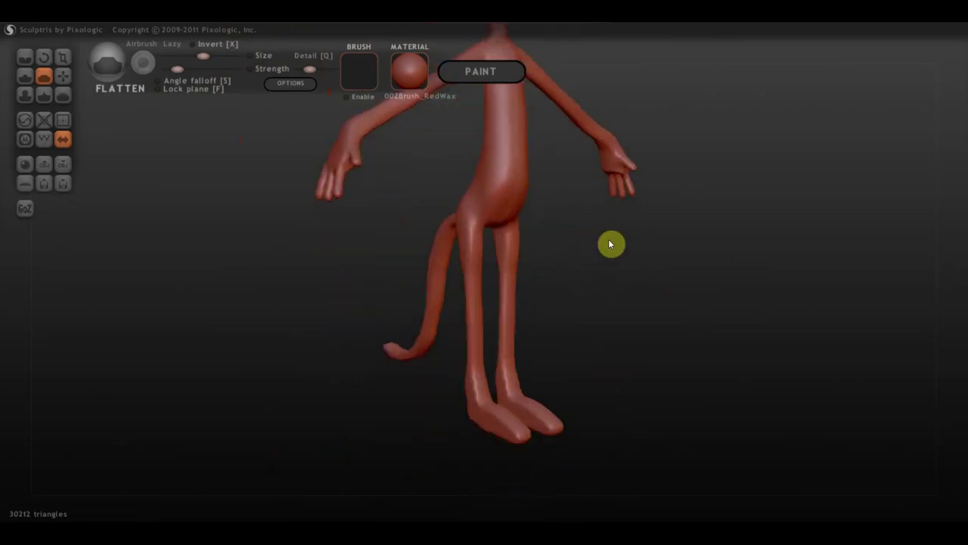
Flatten and smooth down the length of the left leg
scroll(529, 341, "up", 4)
left_click_drag(603, 268, 663, 154)
mouse_move(636, 276)
left_mouse_down()
mouse_move(622, 341)
mouse_move(655, 385)
mouse_move(666, 192)
mouse_move(631, 346)
left_mouse_up()
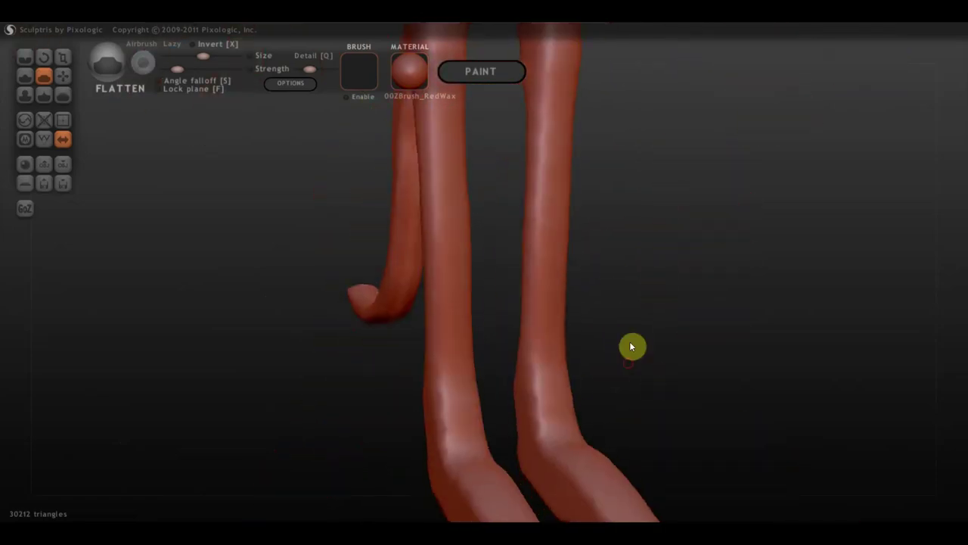
mouse_move(445, 373)
left_mouse_down()
mouse_move(436, 408)
mouse_move(361, 418)
mouse_move(472, 240)
mouse_move(469, 317)
mouse_move(475, 252)
left_mouse_up()
left_click_drag(678, 171, 688, 329)
mouse_move(464, 144)
left_mouse_down()
mouse_move(478, 292)
mouse_move(478, 280)
mouse_move(474, 217)
mouse_move(462, 270)
mouse_move(469, 341)
mouse_move(478, 278)
mouse_move(470, 415)
left_mouse_up()
mouse_move(649, 348)
left_mouse_down()
mouse_move(657, 280)
mouse_move(527, 305)
left_mouse_up()
mouse_move(422, 230)
left_mouse_down()
mouse_move(407, 262)
mouse_move(401, 138)
mouse_move(413, 393)
mouse_move(402, 391)
mouse_move(400, 371)
mouse_move(401, 393)
left_mouse_up()
Orbit round the figure to the right wrist and flatten the wrist and hand
left_click_drag(257, 366, 335, 361)
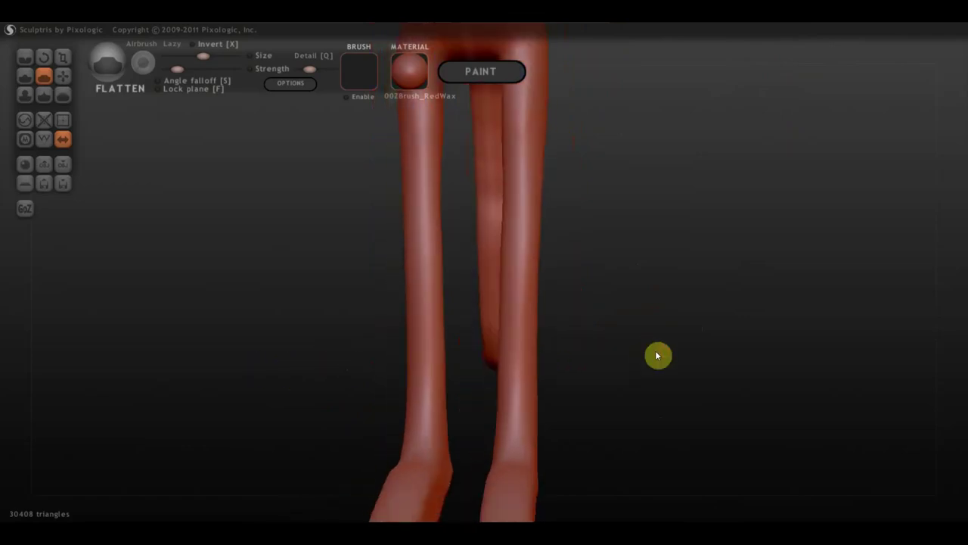
scroll(655, 350, "down", 5)
left_click_drag(615, 242, 634, 396)
mouse_move(531, 311)
left_mouse_down()
mouse_move(670, 326)
mouse_move(603, 318)
left_mouse_up()
scroll(588, 319, "up", 3)
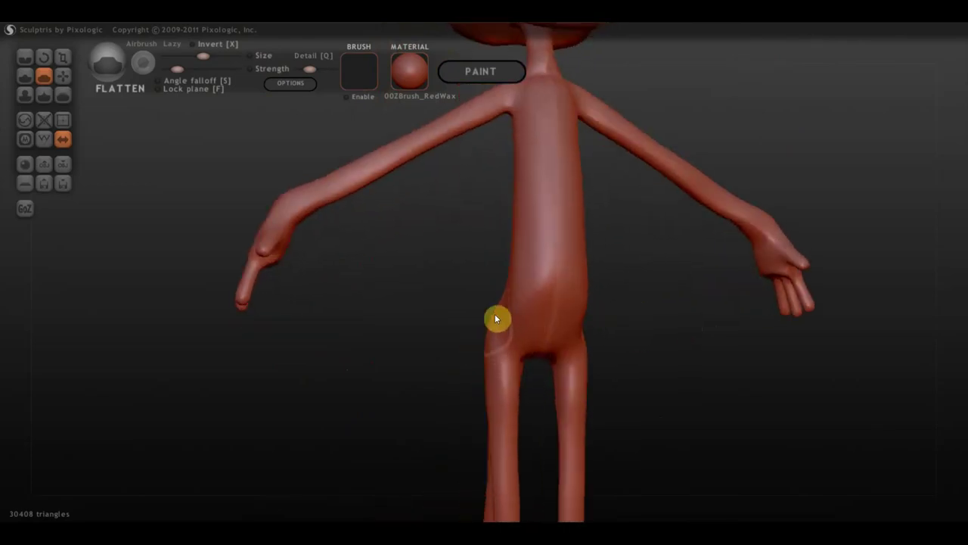
mouse_move(292, 296)
left_mouse_down()
mouse_move(451, 315)
mouse_move(580, 315)
left_mouse_up()
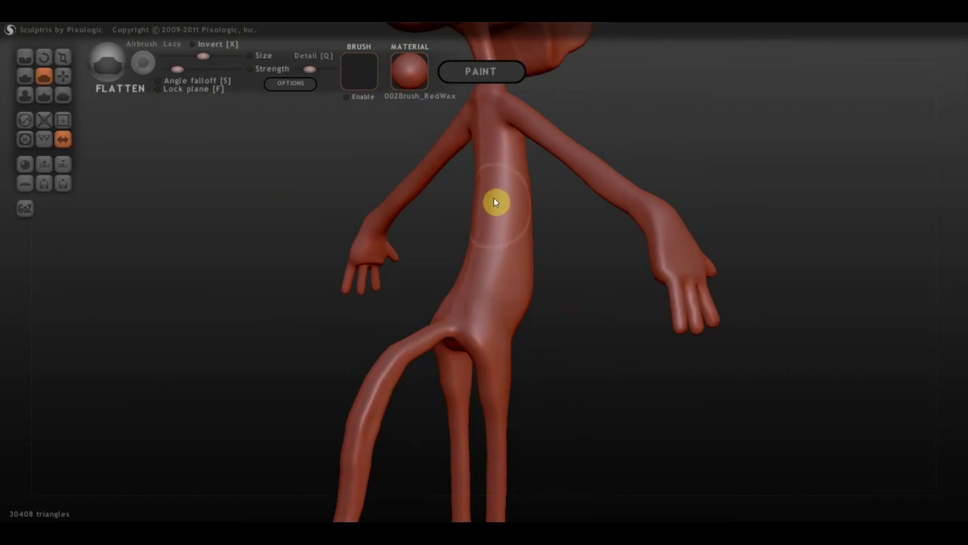
mouse_move(595, 218)
left_mouse_down()
mouse_move(715, 165)
mouse_move(669, 205)
left_mouse_up()
left_click_drag(631, 298, 784, 224)
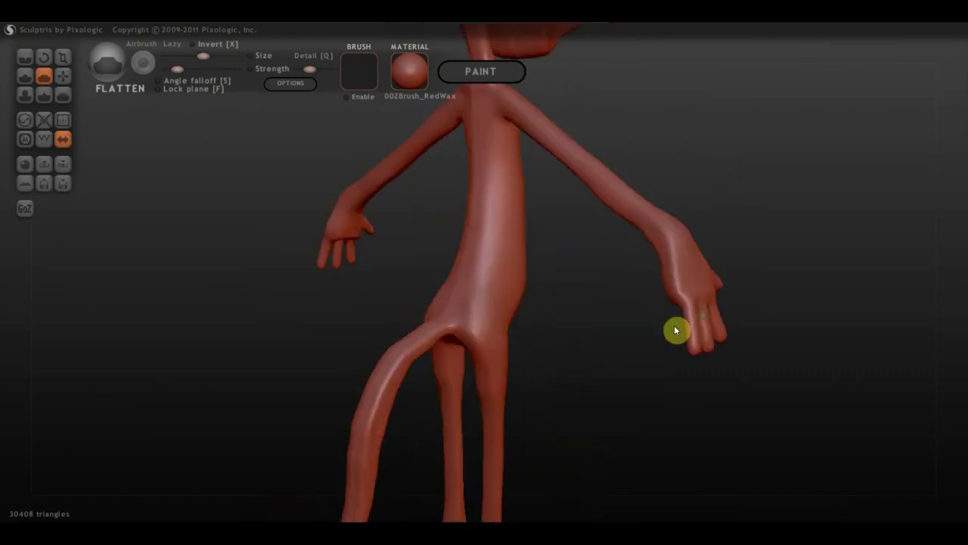
left_click_drag(748, 291, 579, 379)
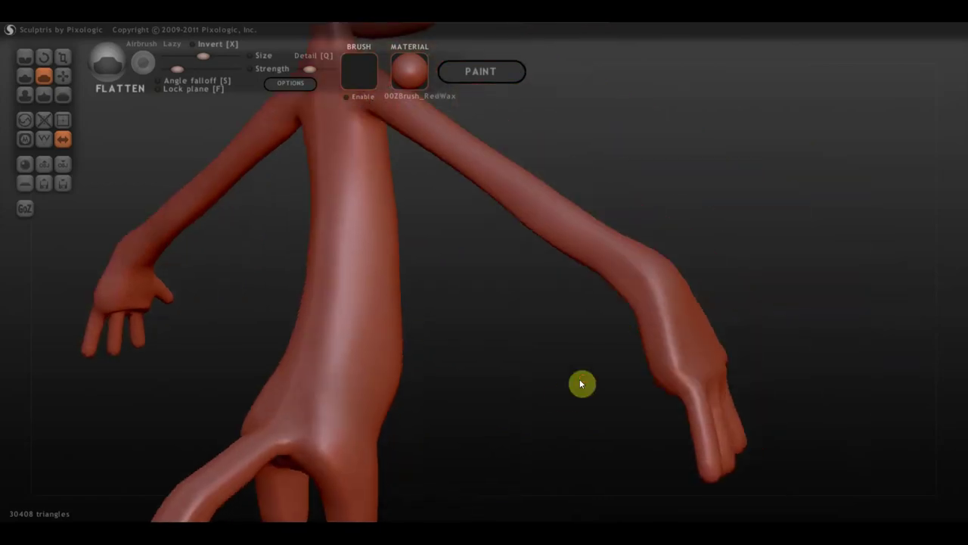
left_click_drag(605, 227, 665, 330)
left_click_drag(689, 381, 666, 370)
Orbit around the arm, then centre the view on the legs and feet
mouse_move(671, 272)
left_mouse_down()
mouse_move(647, 302)
mouse_move(669, 289)
mouse_move(432, 244)
left_mouse_up()
scroll(645, 303, "up", 2)
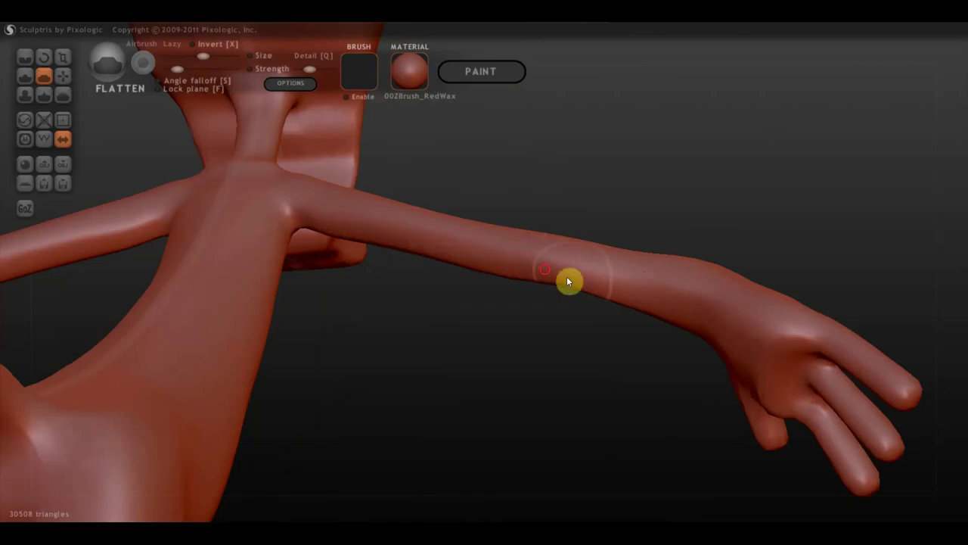
mouse_move(644, 227)
left_mouse_down()
mouse_move(714, 299)
mouse_move(417, 343)
mouse_move(260, 350)
mouse_move(486, 279)
left_mouse_up()
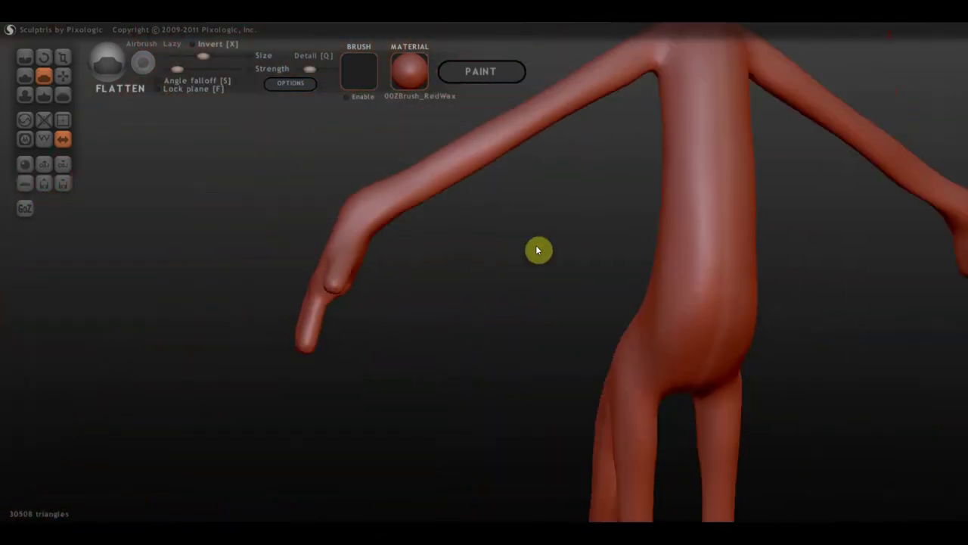
scroll(565, 242, "down", 3)
scroll(691, 387, "up", 3)
mouse_move(691, 386)
left_mouse_down("alt")
mouse_move(584, 157)
mouse_move(595, 220)
mouse_move(584, 268)
mouse_move(636, 416)
mouse_move(652, 376)
mouse_move(648, 337)
mouse_move(640, 428)
left_mouse_up("alt")
mouse_move(680, 459)
left_mouse_down()
mouse_move(685, 368)
mouse_move(529, 280)
left_mouse_up()
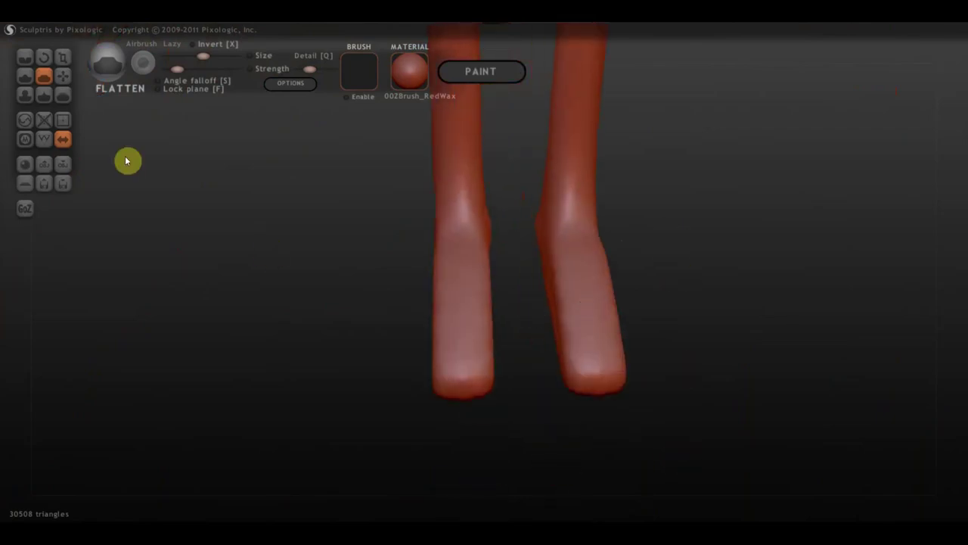
Use the Grab brush to push both feet out longer and wider
left_click(63, 79)
mouse_move(436, 305)
left_mouse_down()
mouse_move(453, 304)
mouse_move(422, 296)
mouse_move(492, 298)
mouse_move(442, 304)
left_mouse_up()
left_click_drag(453, 257, 437, 257)
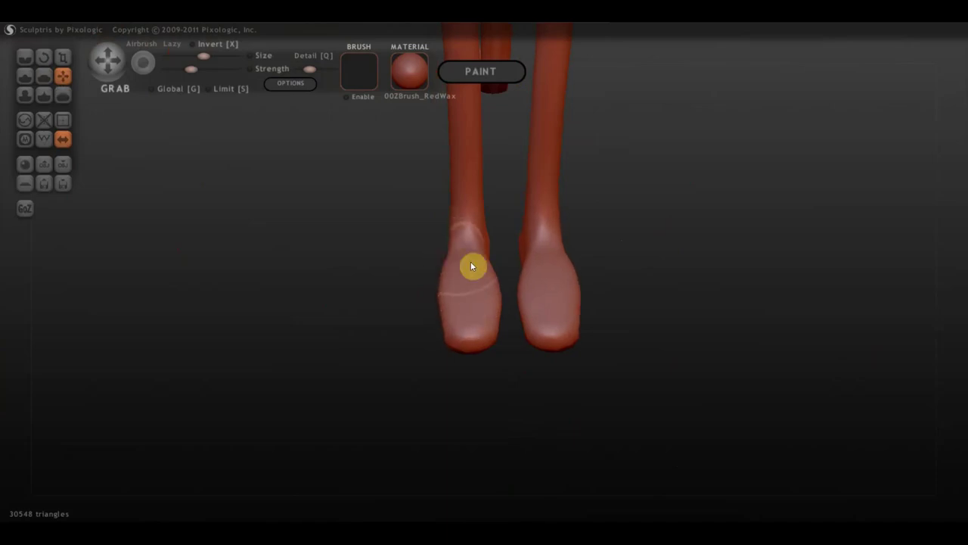
mouse_move(492, 268)
right_mouse_down()
mouse_move(748, 361)
mouse_move(799, 359)
right_mouse_up()
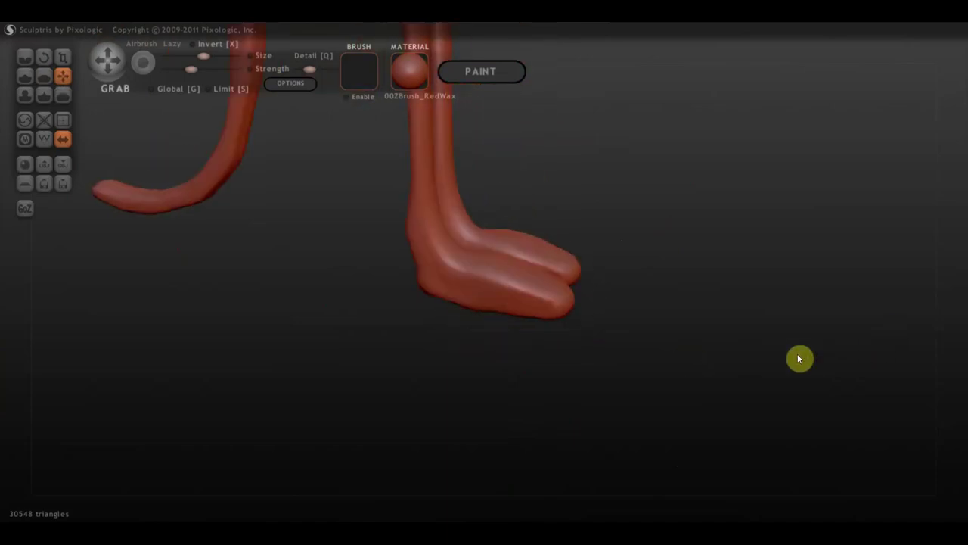
right_click_drag(718, 366, 629, 334, "shift")
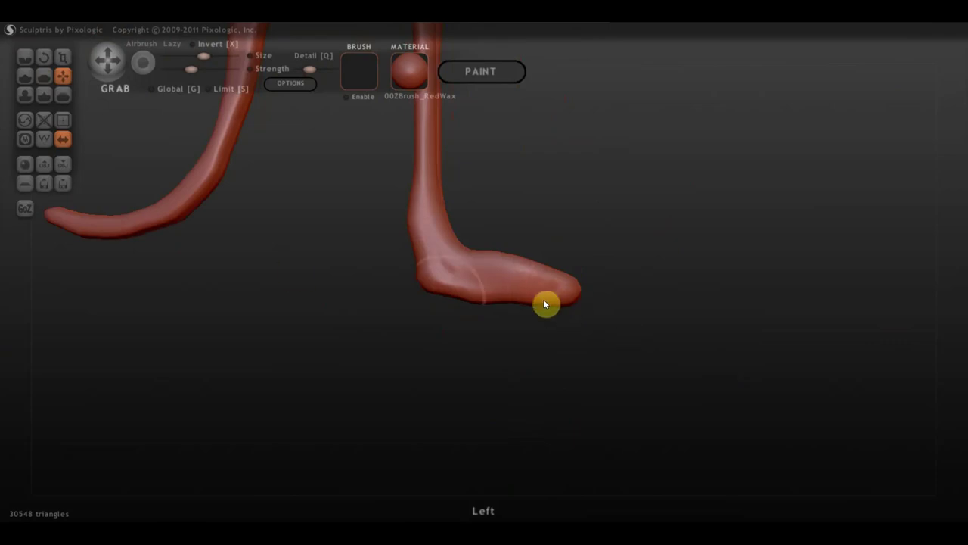
Switch to Flatten and smooth the upper leg surface
left_click(45, 77)
mouse_move(482, 330)
right_mouse_down()
mouse_move(507, 242)
mouse_move(511, 254)
right_mouse_up()
scroll(510, 254, "up", 3)
mouse_move(629, 216)
left_mouse_down()
mouse_move(449, 198)
mouse_move(456, 190)
mouse_move(359, 197)
mouse_move(517, 194)
mouse_move(428, 211)
mouse_move(501, 199)
mouse_move(688, 214)
mouse_move(411, 202)
mouse_move(493, 223)
mouse_move(462, 208)
mouse_move(484, 201)
mouse_move(426, 216)
mouse_move(532, 260)
left_mouse_up()
Flatten the leg, the top of the near foot, the ankles, the toe area and the right lower shin
mouse_move(737, 219)
left_mouse_down()
mouse_move(769, 192)
mouse_move(749, 369)
mouse_move(646, 406)
left_mouse_up()
left_click_drag(540, 429, 472, 367)
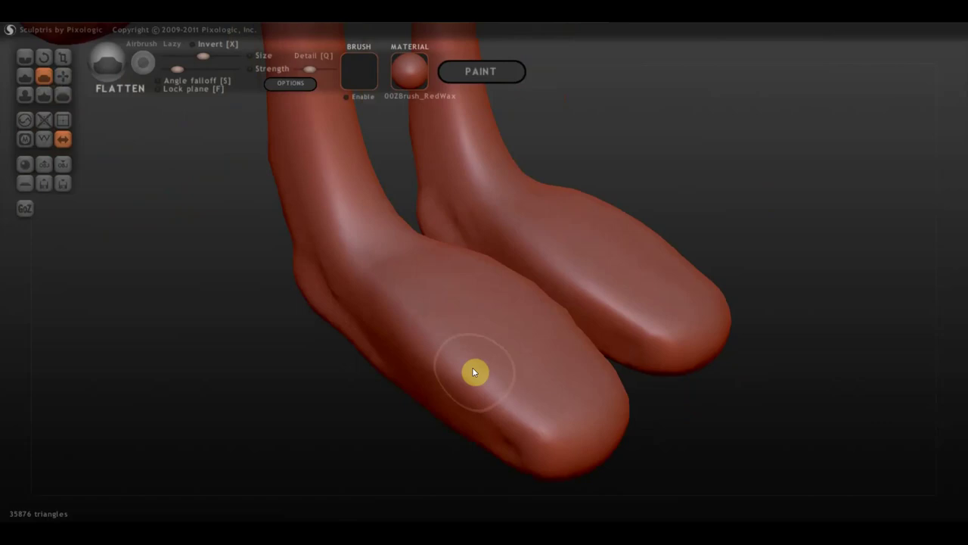
scroll(463, 376, "down", 3)
mouse_move(431, 286)
left_mouse_down()
mouse_move(512, 360)
mouse_move(546, 350)
mouse_move(510, 362)
mouse_move(530, 349)
mouse_move(457, 314)
mouse_move(466, 308)
mouse_move(448, 292)
left_mouse_up()
mouse_move(448, 292)
right_mouse_down()
mouse_move(588, 264)
mouse_move(399, 245)
right_mouse_up()
mouse_move(400, 244)
left_mouse_down()
mouse_move(371, 172)
mouse_move(394, 201)
mouse_move(404, 274)
mouse_move(480, 285)
mouse_move(585, 320)
mouse_move(571, 320)
left_mouse_up()
mouse_move(570, 320)
right_mouse_down()
mouse_move(638, 328)
mouse_move(616, 310)
right_mouse_up()
mouse_move(616, 310)
left_mouse_down()
mouse_move(512, 179)
mouse_move(518, 158)
mouse_move(524, 252)
mouse_move(512, 238)
left_mouse_up()
mouse_move(502, 168)
right_mouse_down()
mouse_move(648, 214)
mouse_move(664, 210)
right_mouse_up()
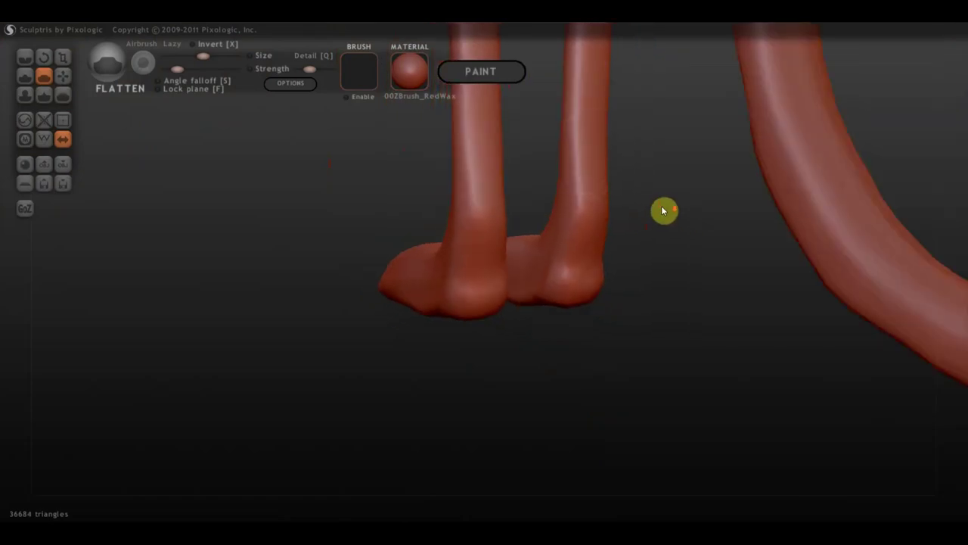
mouse_move(571, 129)
left_mouse_down()
mouse_move(577, 234)
mouse_move(581, 192)
mouse_move(553, 262)
mouse_move(562, 262)
mouse_move(532, 268)
mouse_move(481, 201)
left_mouse_up()
Smooth the left foot and flatten the underside of the right foot
mouse_move(445, 322)
left_mouse_down()
mouse_move(632, 320)
mouse_move(628, 220)
left_mouse_up()
mouse_move(460, 300)
left_mouse_down()
mouse_move(337, 320)
mouse_move(460, 372)
mouse_move(443, 437)
mouse_move(504, 408)
mouse_move(479, 412)
mouse_move(635, 417)
mouse_move(693, 436)
mouse_move(769, 502)
mouse_move(605, 267)
mouse_move(561, 307)
left_mouse_up()
mouse_move(463, 253)
left_mouse_down()
mouse_move(452, 296)
mouse_move(436, 289)
mouse_move(421, 327)
mouse_move(454, 345)
mouse_move(475, 233)
mouse_move(458, 215)
left_mouse_up()
mouse_move(457, 218)
right_mouse_down()
mouse_move(480, 249)
mouse_move(562, 222)
right_mouse_up()
mouse_move(546, 238)
left_mouse_down()
mouse_move(523, 244)
mouse_move(514, 292)
left_mouse_up()
scroll(532, 320, "down", 5)
scroll(607, 281, "down", 3)
mouse_move(607, 280)
right_mouse_down()
mouse_move(481, 466)
mouse_move(441, 391)
mouse_move(406, 363)
mouse_move(460, 274)
right_mouse_up()
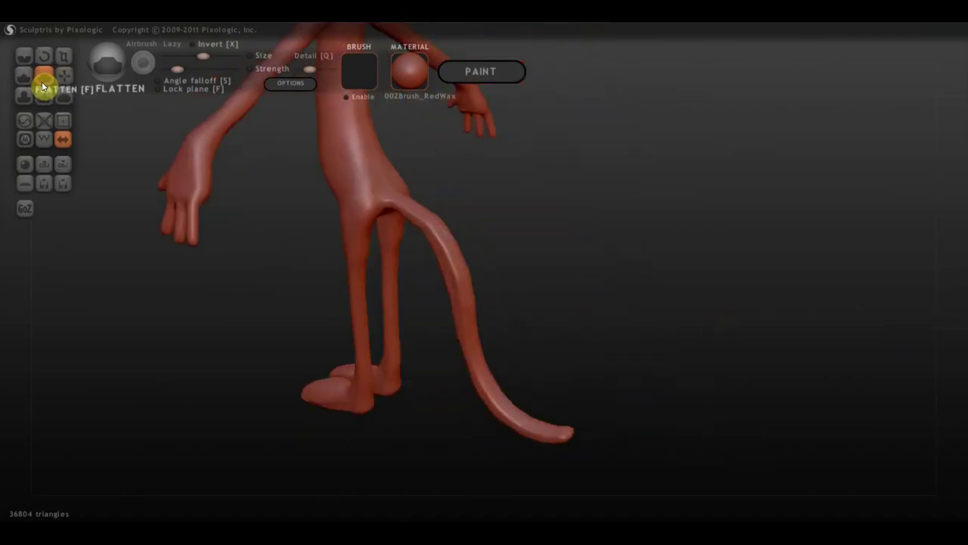
Flatten the bump on the tail and smooth the creases out of its lower length
scroll(447, 229, "up", 2)
scroll(447, 230, "up", 2)
left_click_drag(321, 133, 388, 241)
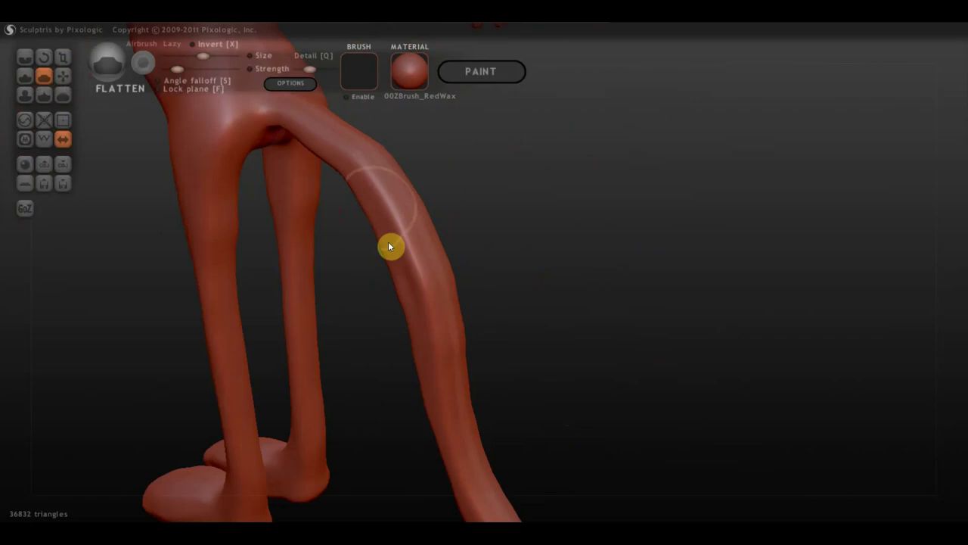
mouse_move(417, 284)
left_mouse_down()
mouse_move(354, 156)
mouse_move(291, 126)
mouse_move(306, 140)
left_mouse_up()
scroll(437, 285, "down", 3)
scroll(454, 279, "down", 1)
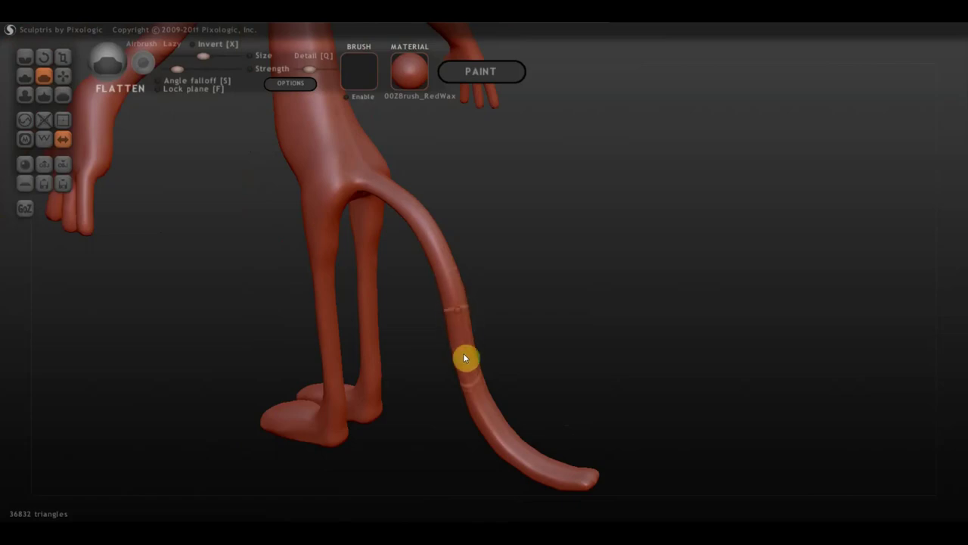
mouse_move(472, 383)
left_mouse_down()
mouse_move(525, 456)
mouse_move(588, 484)
mouse_move(528, 467)
mouse_move(564, 416)
mouse_move(459, 395)
mouse_move(793, 309)
mouse_move(633, 341)
mouse_move(634, 323)
mouse_move(633, 394)
mouse_move(607, 413)
mouse_move(605, 404)
mouse_move(610, 414)
mouse_move(597, 423)
left_mouse_up()
left_click(63, 76)
With the Crease brush, carve creases into the hand and across the palm
mouse_move(303, 197)
left_mouse_down()
mouse_move(382, 231)
mouse_move(417, 234)
mouse_move(438, 179)
mouse_move(428, 174)
mouse_move(426, 214)
left_mouse_up()
left_click_drag(567, 207, 594, 306)
scroll(593, 306, "up", 5)
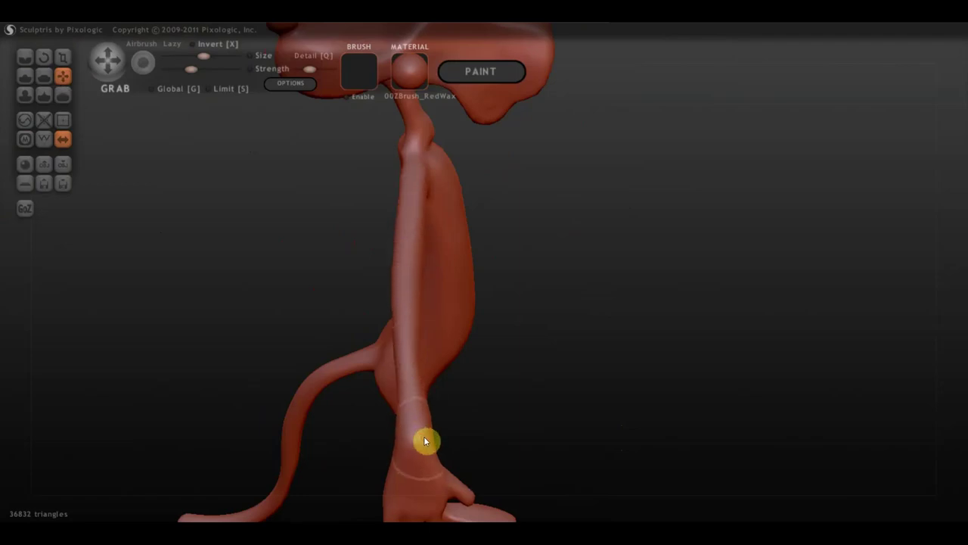
mouse_move(535, 320)
left_mouse_down()
mouse_move(268, 308)
mouse_move(385, 60)
left_mouse_up()
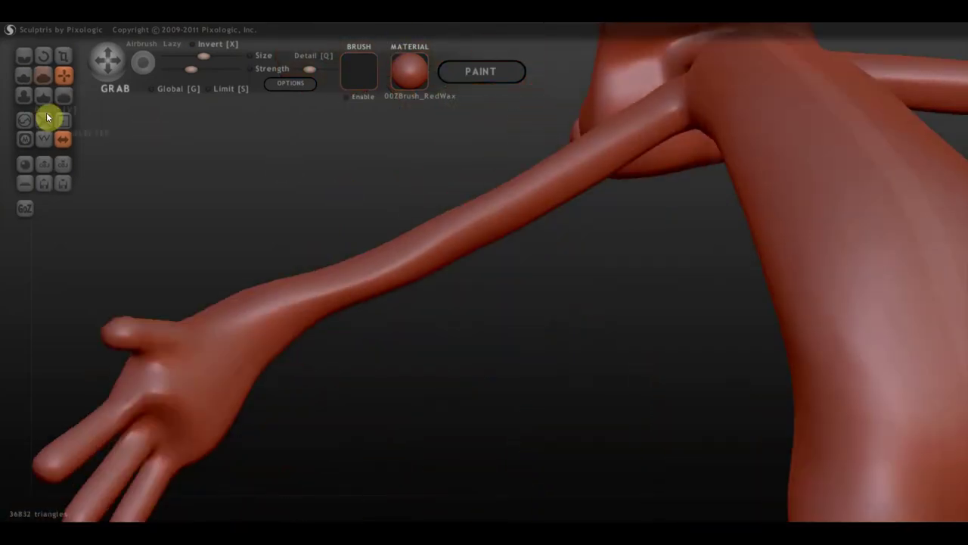
left_click(32, 56)
mouse_move(213, 233)
left_mouse_down()
mouse_move(275, 290)
mouse_move(320, 305)
mouse_move(339, 296)
mouse_move(298, 307)
mouse_move(332, 306)
left_mouse_up()
right_click_drag(332, 307, 279, 300)
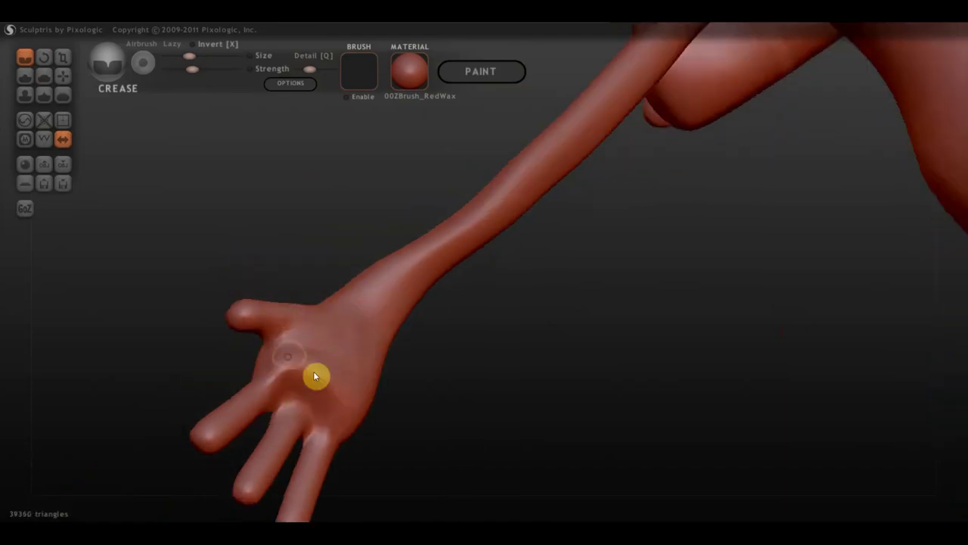
left_click_drag(285, 353, 330, 385)
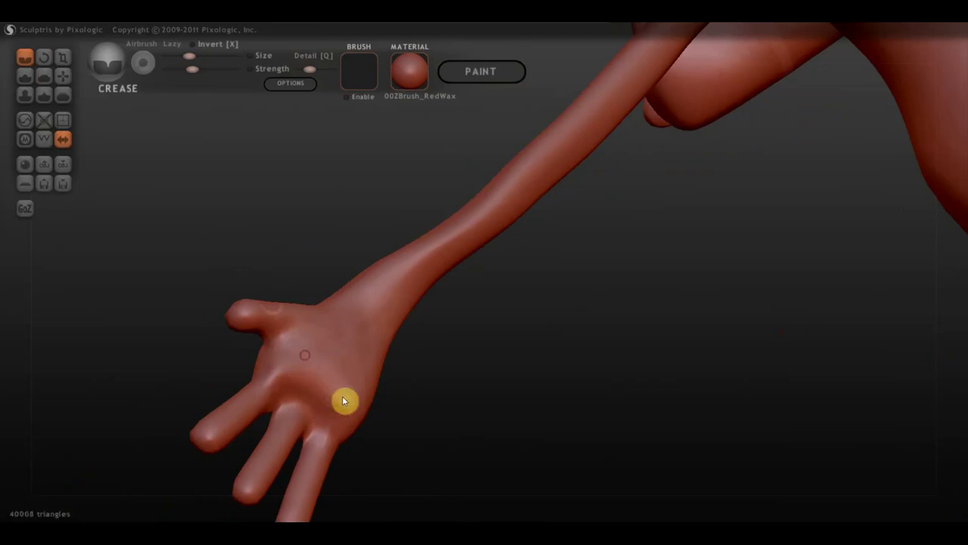
Smooth the palm and wrist with the Flatten brush
left_click(44, 78)
scroll(296, 369, "up", 3)
mouse_move(287, 376)
left_mouse_down()
mouse_move(235, 386)
mouse_move(237, 424)
mouse_move(291, 428)
mouse_move(355, 328)
mouse_move(356, 277)
mouse_move(325, 277)
left_mouse_up()
mouse_move(339, 346)
right_mouse_down()
mouse_move(368, 307)
mouse_move(327, 242)
right_mouse_up()
scroll(326, 242, "up", 3)
mouse_move(215, 206)
left_mouse_down()
mouse_move(268, 241)
mouse_move(213, 163)
mouse_move(195, 180)
left_mouse_up()
right_click_drag(195, 179, 192, 160)
scroll(191, 161, "down", 3)
mouse_move(190, 224)
right_mouse_down()
mouse_move(255, 247)
mouse_move(215, 295)
right_mouse_up()
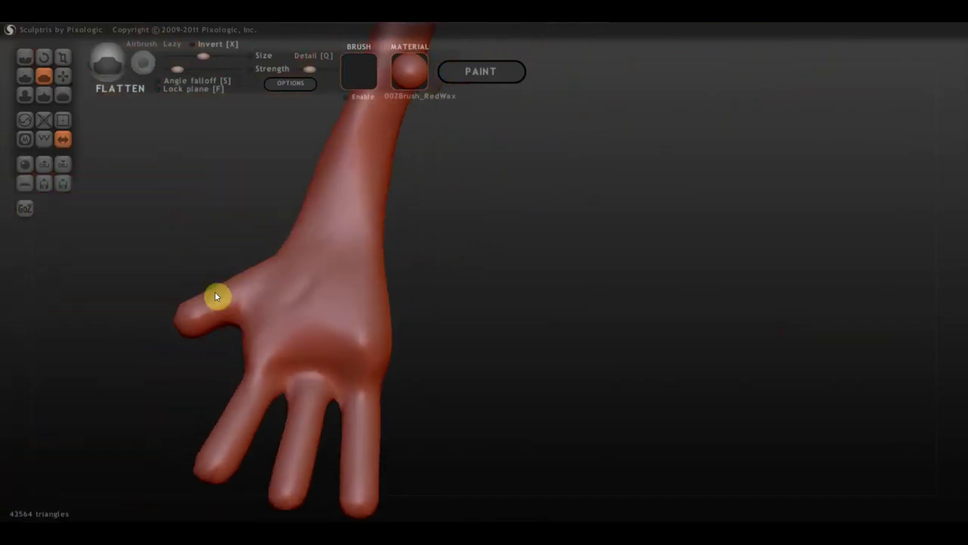
Use Grab to pull the thumb outward, reshape the finger webbing and shift the knuckle crease
left_click(63, 76)
left_click_drag(187, 322, 162, 337)
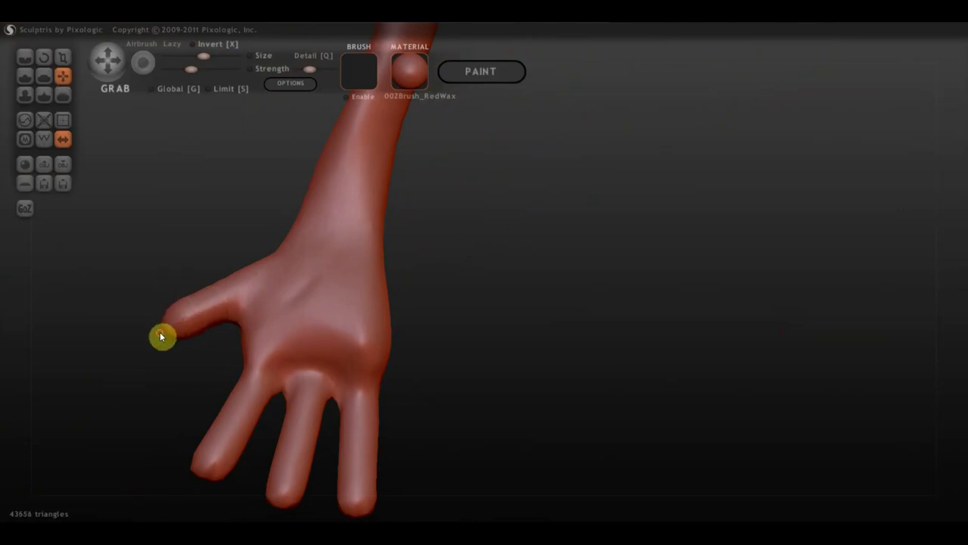
mouse_move(239, 409)
left_mouse_down()
mouse_move(253, 380)
mouse_move(245, 376)
left_mouse_up()
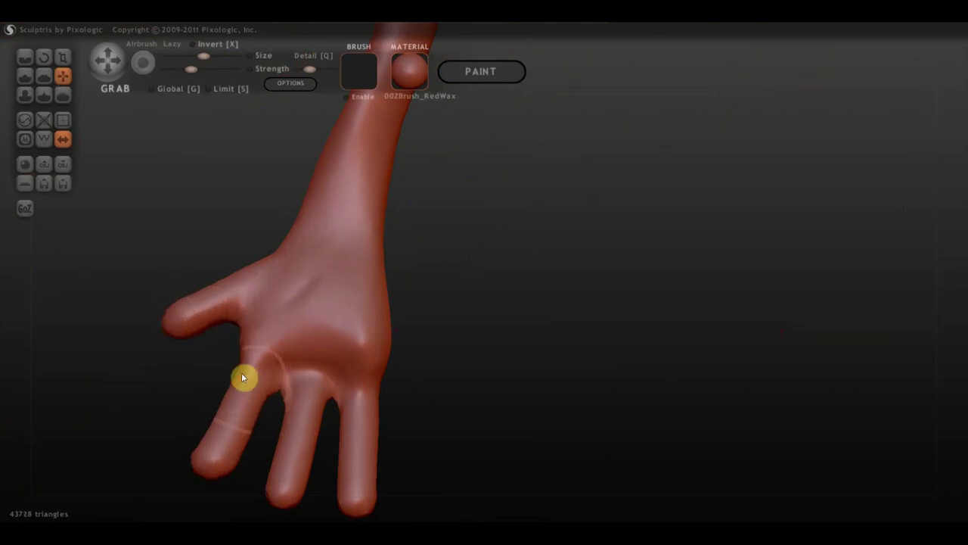
mouse_move(229, 461)
left_mouse_down()
mouse_move(274, 477)
mouse_move(268, 452)
left_mouse_up()
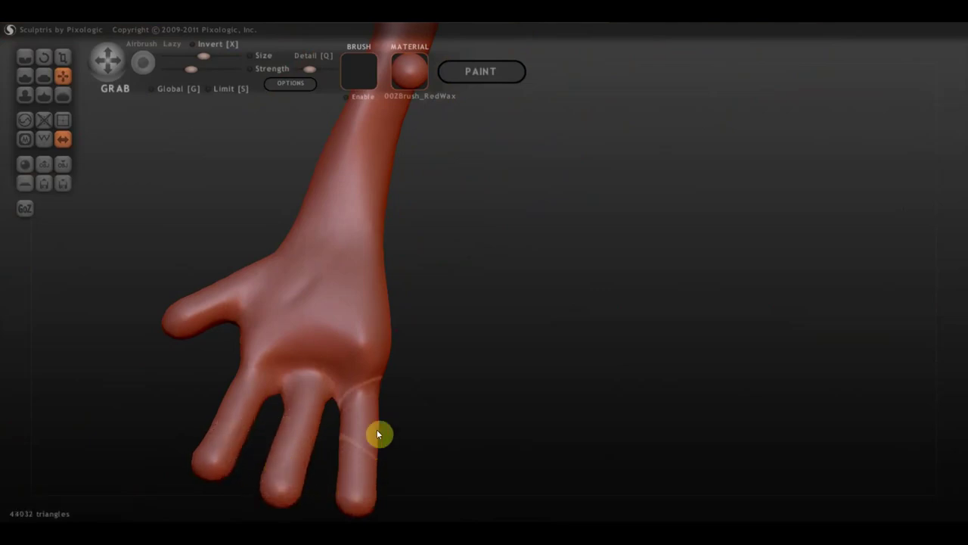
left_click_drag(340, 336, 295, 303)
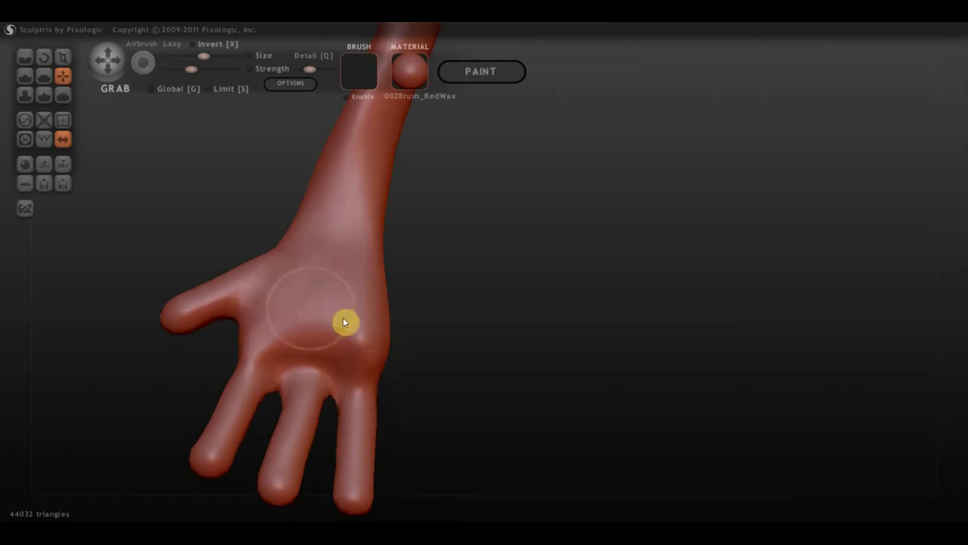
Use the Draw brush to deepen the palm creases and define the knuckles
left_click(26, 75)
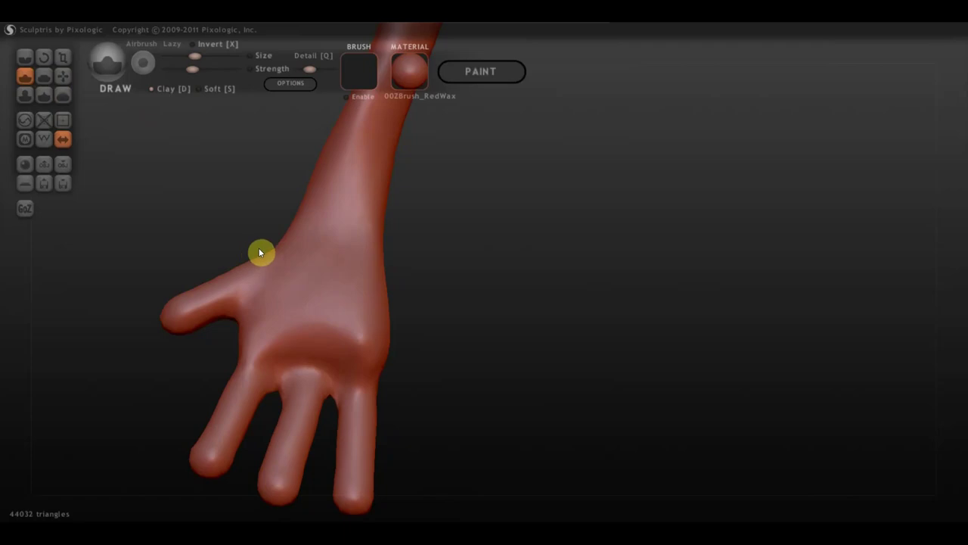
scroll(288, 280, "down", 3)
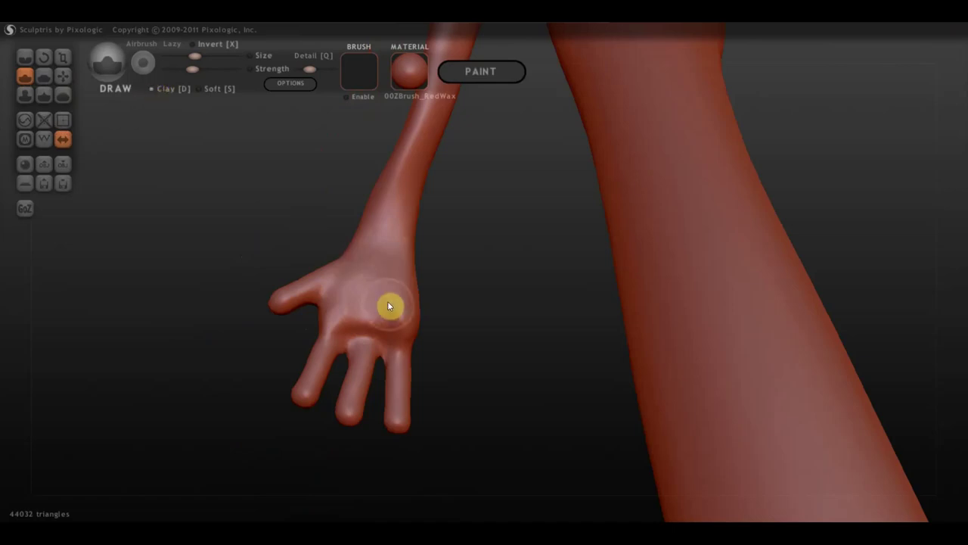
left_click_drag(360, 305, 344, 304)
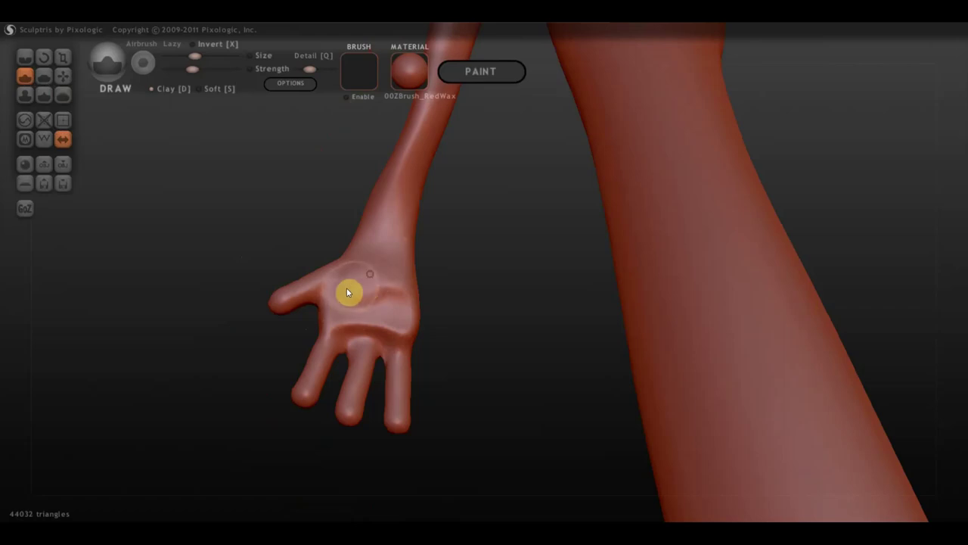
scroll(350, 331, "up", 1)
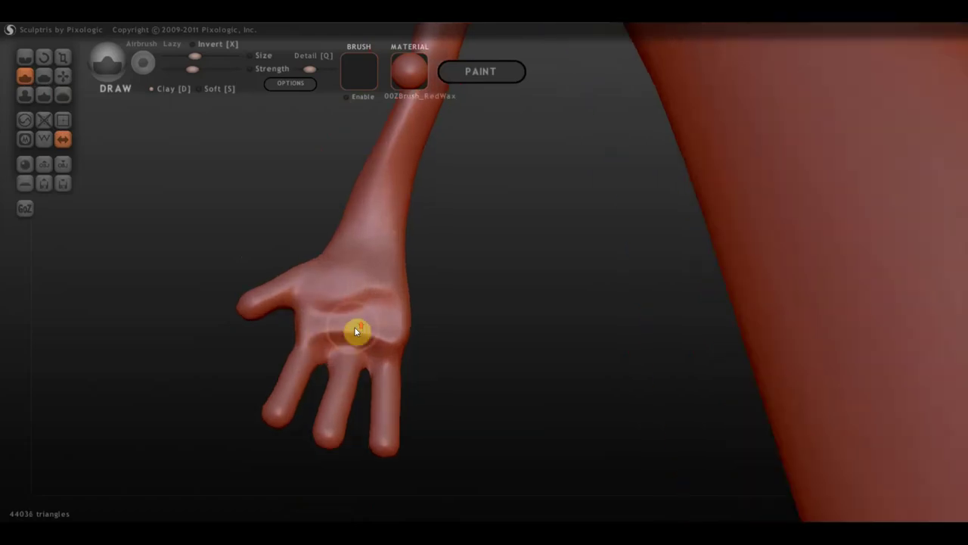
scroll(332, 340, "up", 1)
scroll(321, 349, "up", 3)
mouse_move(252, 373)
left_mouse_down()
mouse_move(225, 363)
mouse_move(249, 376)
mouse_move(275, 371)
mouse_move(319, 399)
mouse_move(224, 386)
mouse_move(295, 391)
left_mouse_up()
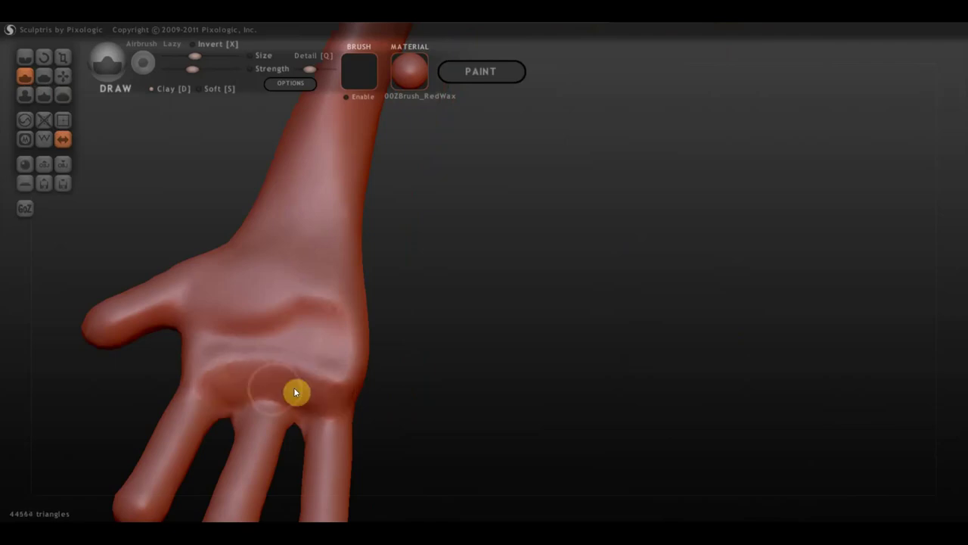
mouse_move(209, 376)
left_mouse_down()
mouse_move(282, 353)
mouse_move(219, 329)
mouse_move(320, 317)
mouse_move(343, 357)
left_mouse_up()
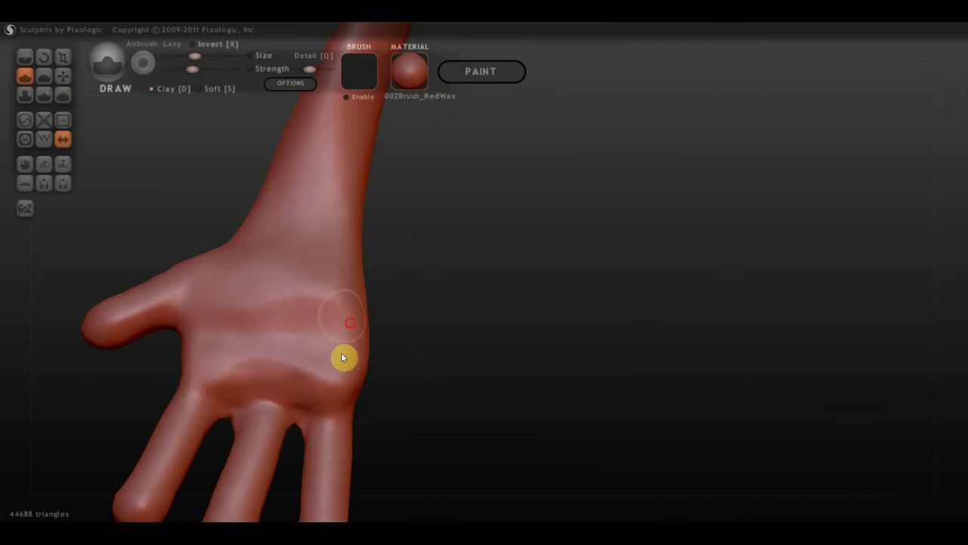
mouse_move(306, 411)
left_mouse_down()
mouse_move(318, 409)
mouse_move(317, 439)
mouse_move(264, 428)
mouse_move(222, 401)
mouse_move(195, 404)
mouse_move(260, 395)
left_mouse_up()
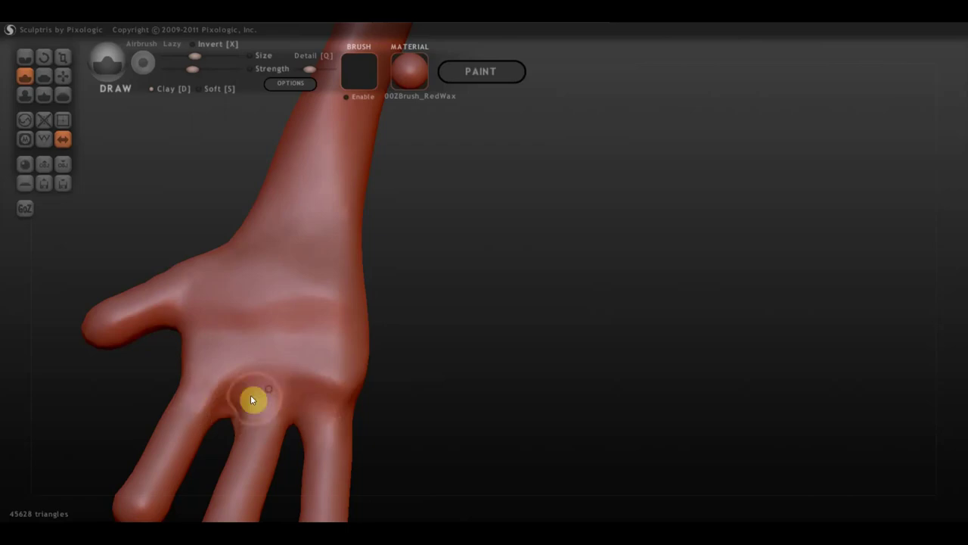
Inspect the legs and head from several angles, then add a small Draw stroke on the head
scroll(223, 404, "down", 3)
mouse_move(288, 398)
right_mouse_down()
mouse_move(532, 326)
mouse_move(518, 287)
mouse_move(592, 318)
mouse_move(711, 422)
mouse_move(688, 359)
mouse_move(600, 222)
mouse_move(592, 461)
mouse_move(562, 510)
right_mouse_up()
scroll(655, 347, "up", 3)
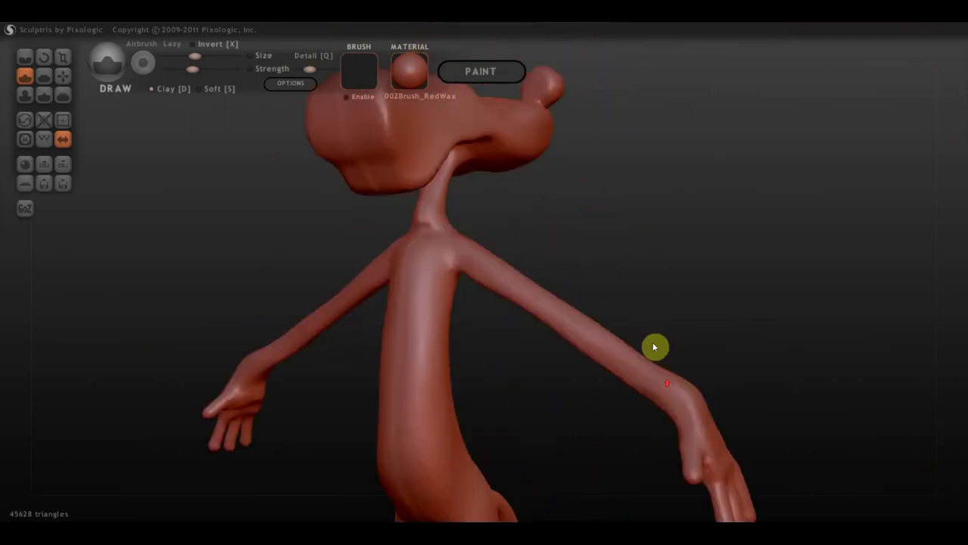
right_click_drag(655, 347, 676, 292)
scroll(644, 464, "up", 2)
mouse_move(697, 352)
left_mouse_down()
mouse_move(731, 305)
mouse_move(731, 355)
mouse_move(682, 341)
mouse_move(720, 378)
mouse_move(418, 241)
mouse_move(488, 219)
mouse_move(531, 186)
mouse_move(288, 179)
left_mouse_up()
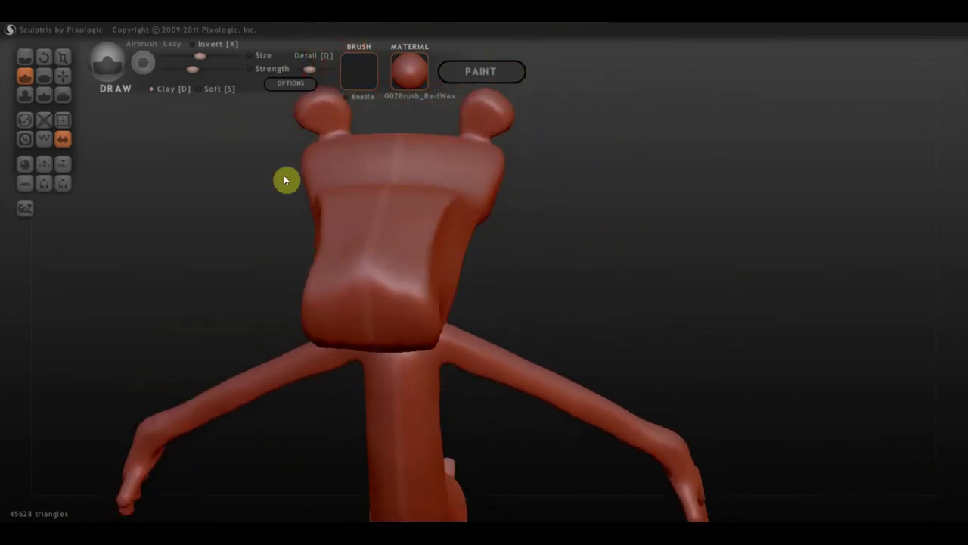
mouse_move(80, 95)
left_mouse_down()
mouse_move(126, 114)
mouse_move(215, 106)
mouse_move(222, 91)
left_mouse_up()
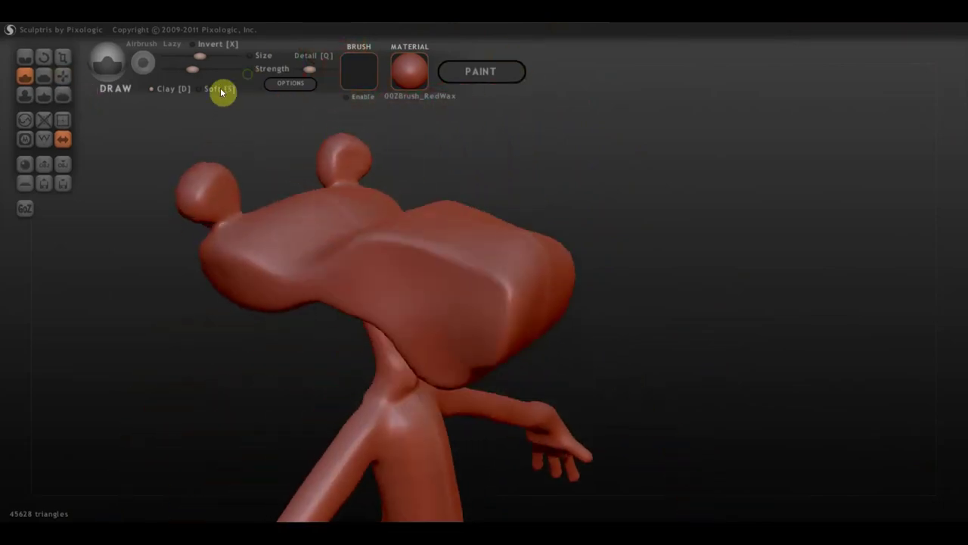
mouse_move(169, 158)
left_mouse_down()
mouse_move(324, 151)
mouse_move(316, 252)
left_mouse_up()
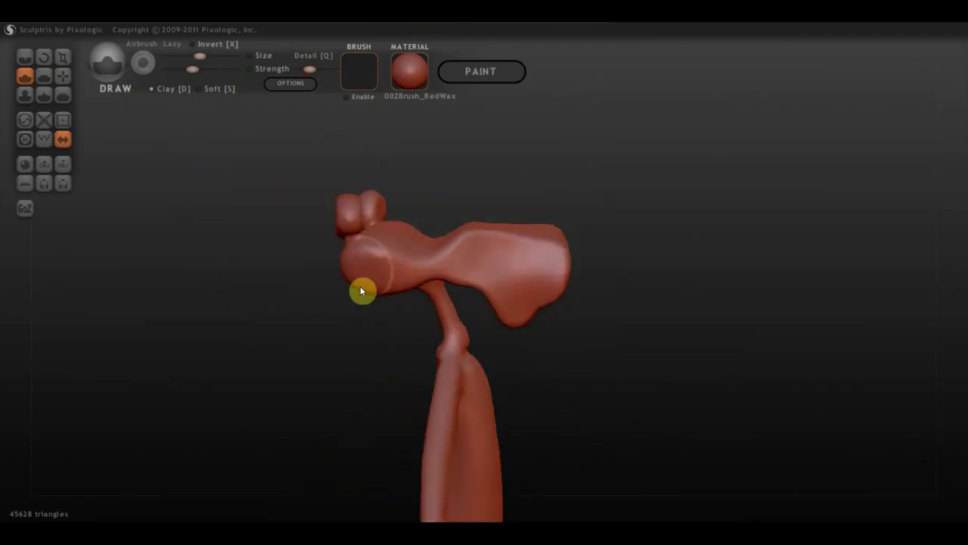
scroll(360, 286, "up", 2)
mouse_move(316, 290)
left_mouse_down()
mouse_move(310, 281)
mouse_move(338, 295)
left_mouse_up()
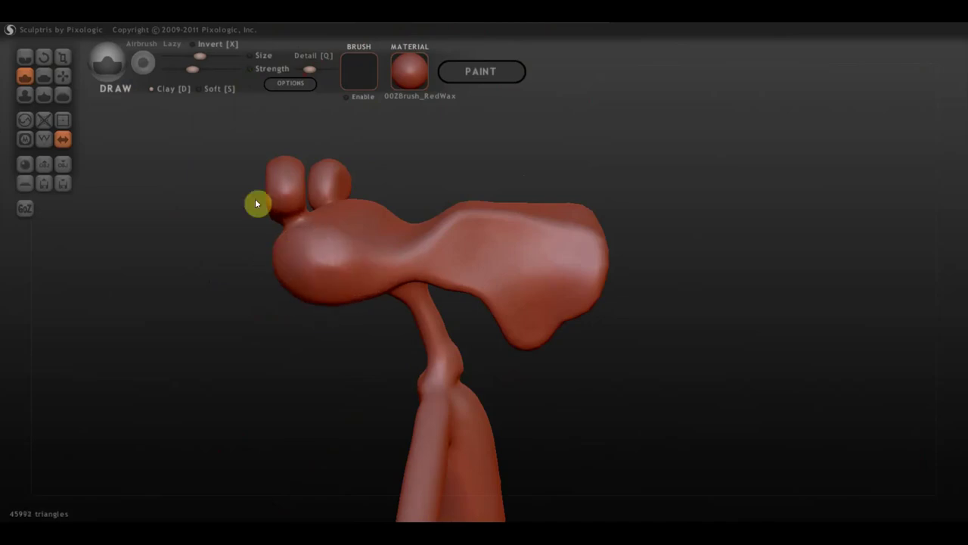
Flatten the top of the head, its front surface, the lower jaw and the upper-right edge
left_click(44, 76)
left_click_drag(252, 283, 233, 352)
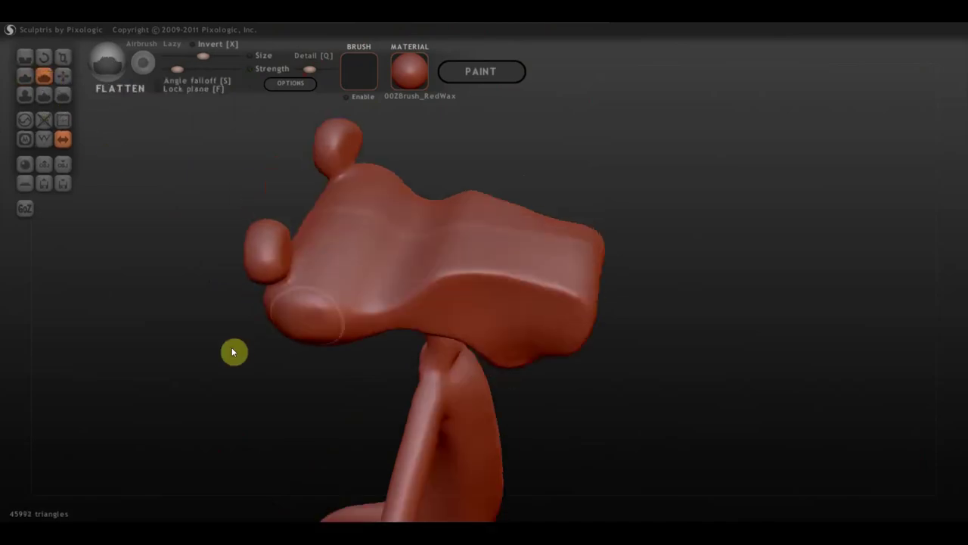
mouse_move(337, 329)
left_mouse_down()
mouse_move(313, 302)
mouse_move(350, 309)
mouse_move(518, 279)
mouse_move(553, 285)
mouse_move(499, 266)
mouse_move(463, 222)
mouse_move(502, 244)
mouse_move(573, 255)
left_mouse_up()
mouse_move(573, 255)
right_mouse_down()
mouse_move(487, 205)
mouse_move(484, 254)
right_mouse_up()
left_click_drag(486, 186, 534, 242)
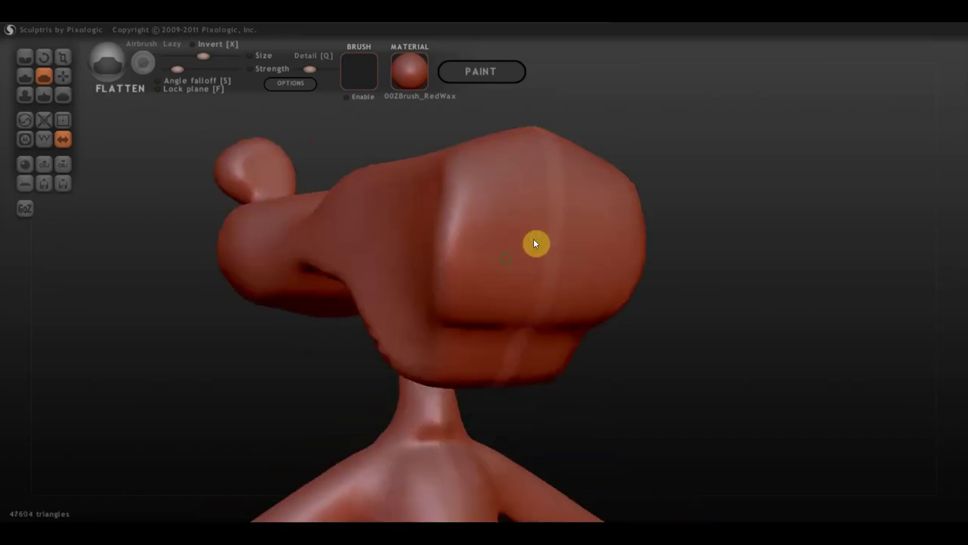
right_click_drag(534, 242, 625, 272)
mouse_move(553, 281)
left_mouse_down()
mouse_move(300, 264)
mouse_move(367, 333)
mouse_move(365, 298)
mouse_move(418, 363)
left_mouse_up()
mouse_move(533, 249)
left_mouse_down()
mouse_move(565, 177)
mouse_move(557, 155)
mouse_move(525, 225)
mouse_move(540, 265)
mouse_move(488, 311)
mouse_move(512, 159)
mouse_move(529, 175)
left_mouse_up()
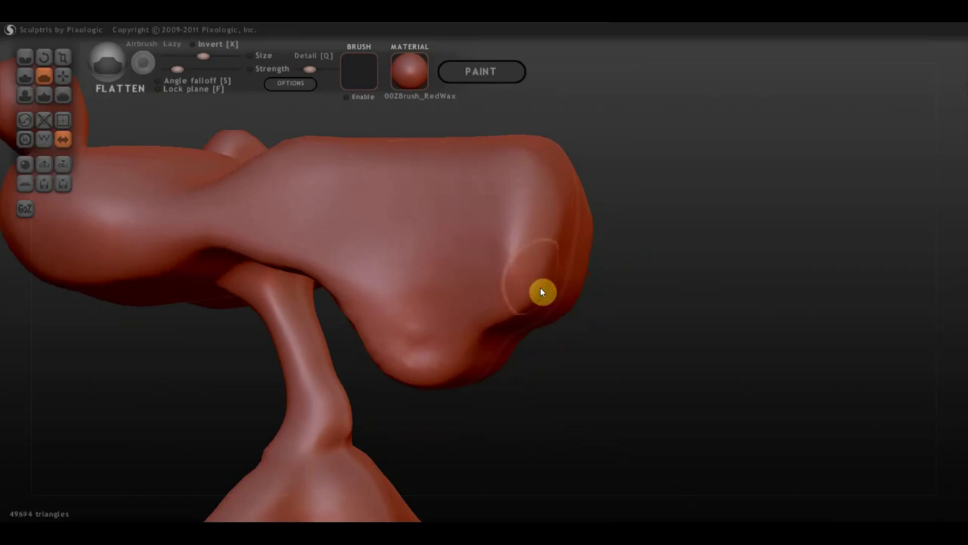
right_click_drag(431, 269, 476, 158)
mouse_move(404, 177)
left_mouse_down()
mouse_move(406, 194)
mouse_move(393, 184)
mouse_move(444, 240)
mouse_move(469, 225)
left_mouse_up()
mouse_move(469, 225)
right_mouse_down()
mouse_move(421, 315)
mouse_move(473, 292)
mouse_move(482, 161)
mouse_move(146, 134)
mouse_move(336, 239)
mouse_move(509, 282)
mouse_move(590, 270)
mouse_move(477, 212)
mouse_move(519, 168)
right_mouse_up()
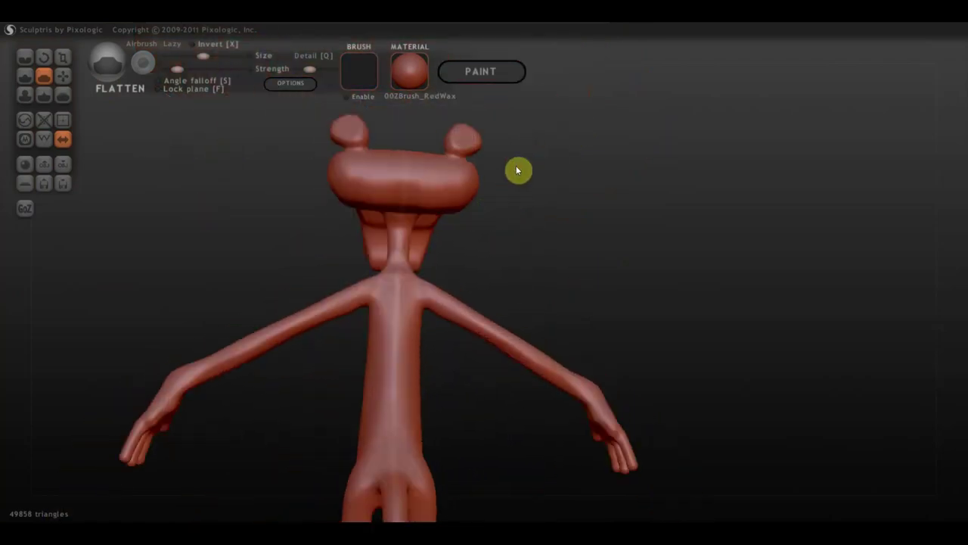
Flatten the base of the right ear
mouse_move(590, 209)
right_mouse_down()
mouse_move(562, 386)
mouse_move(652, 295)
mouse_move(573, 242)
right_mouse_up()
scroll(555, 382, "up", 3)
left_click_drag(573, 242, 522, 206)
right_click_drag(558, 196, 572, 217)
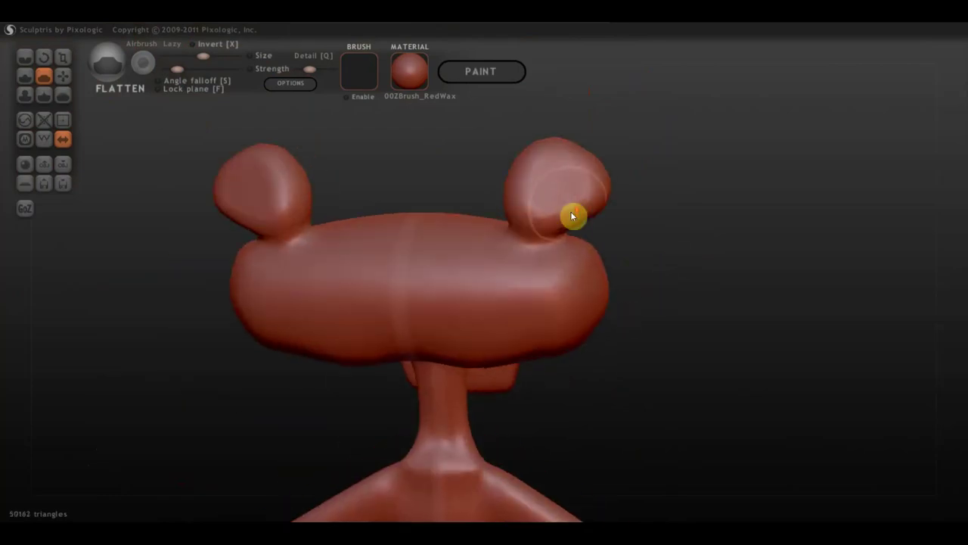
scroll(572, 212, "up", 3)
scroll(613, 119, "down", 3)
mouse_move(605, 124)
left_mouse_down()
mouse_move(569, 156)
mouse_move(563, 105)
left_mouse_up()
left_click_drag(540, 149, 620, 164)
mouse_move(620, 165)
right_mouse_down()
mouse_move(645, 177)
mouse_move(501, 199)
right_mouse_up()
mouse_move(501, 199)
left_mouse_down()
mouse_move(478, 149)
mouse_move(523, 223)
left_mouse_up()
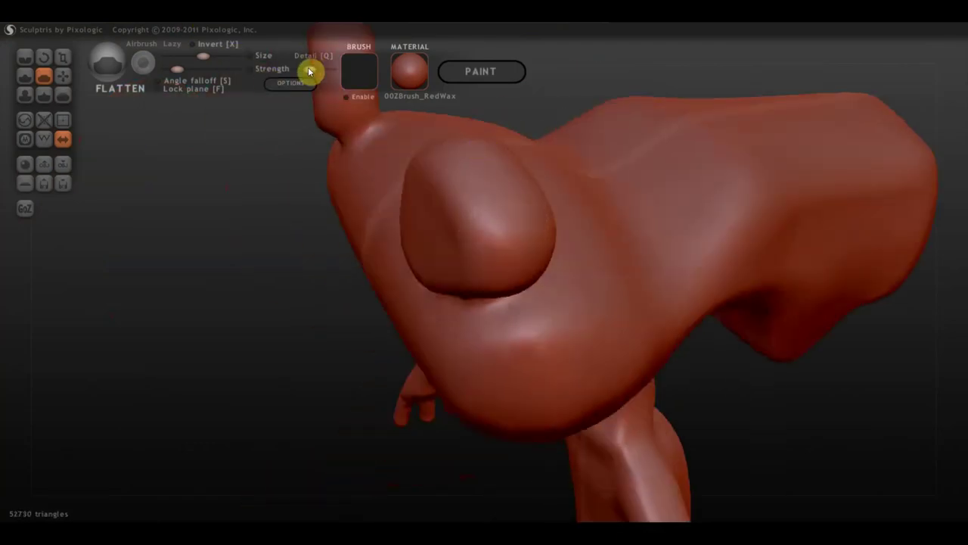
right_click_drag(509, 187, 470, 204)
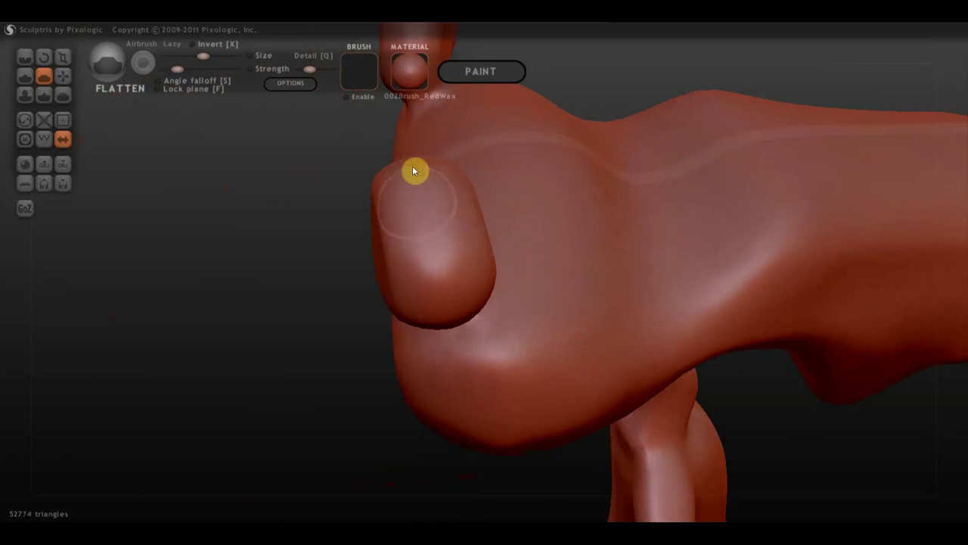
Flatten the ear's surface and rim into planes
left_click_drag(414, 209, 417, 270)
mouse_move(432, 303)
left_mouse_down()
mouse_move(445, 255)
mouse_move(426, 280)
mouse_move(452, 270)
left_mouse_up()
right_click_drag(451, 270, 444, 189)
mouse_move(445, 191)
left_mouse_down()
mouse_move(421, 136)
mouse_move(401, 165)
left_mouse_up()
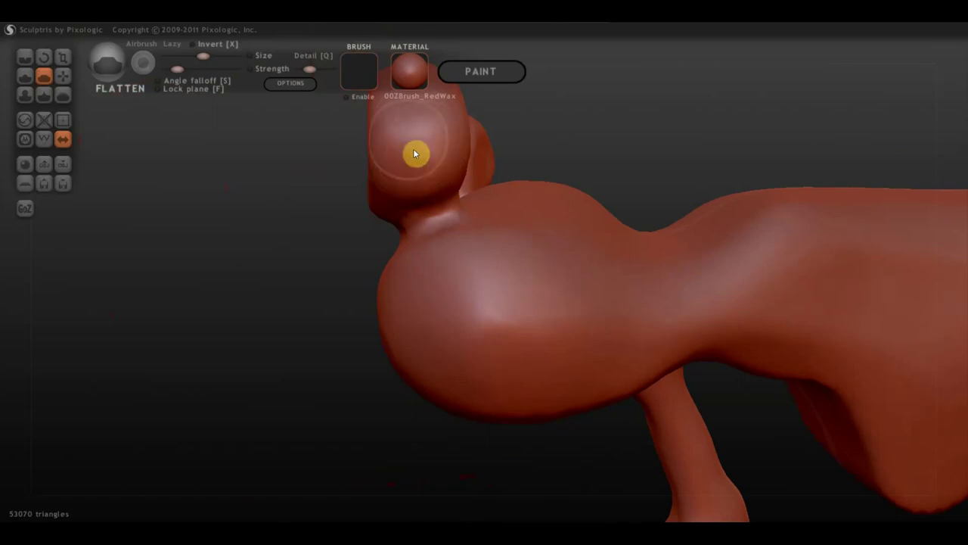
right_click_drag(413, 132, 649, 165)
mouse_move(647, 164)
left_mouse_down()
mouse_move(622, 158)
mouse_move(611, 102)
mouse_move(561, 164)
left_mouse_up()
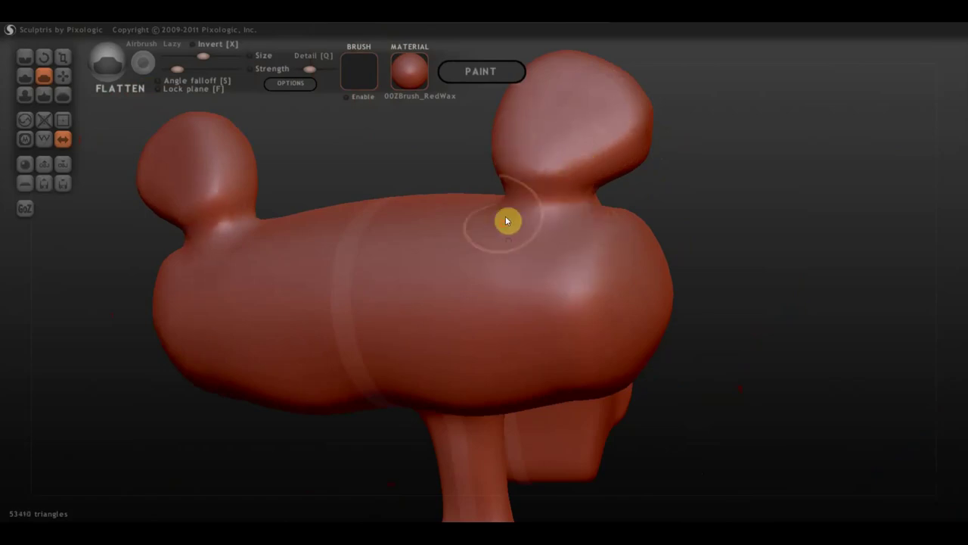
right_click_drag(507, 218, 634, 287)
scroll(502, 213, "down", 3)
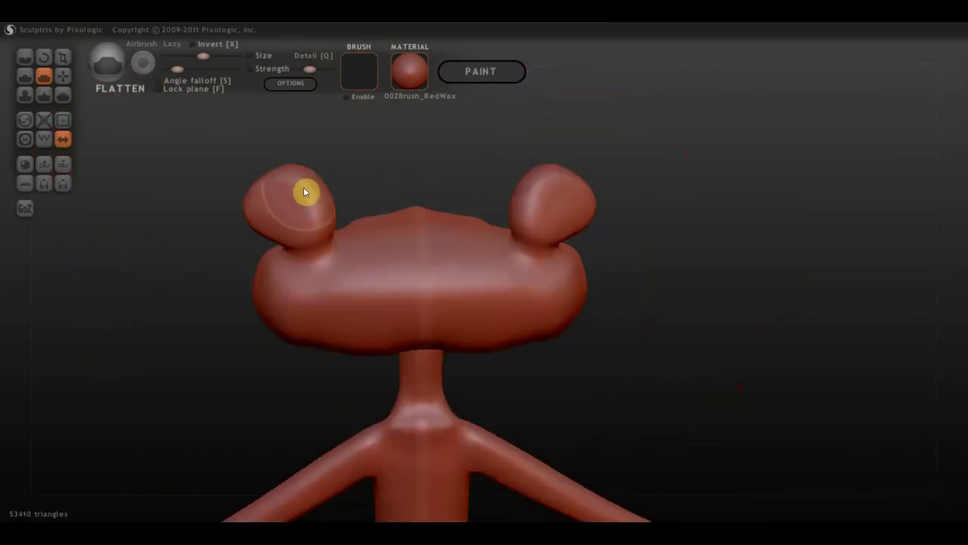
scroll(303, 191, "up", 3)
Flatten the top of the ear and refine the right ear's surface
right_click_drag(303, 191, 428, 254)
mouse_move(353, 212)
left_mouse_down()
mouse_move(346, 182)
mouse_move(385, 219)
mouse_move(380, 177)
mouse_move(263, 187)
mouse_move(326, 238)
mouse_move(383, 198)
mouse_move(295, 200)
mouse_move(355, 232)
left_mouse_up()
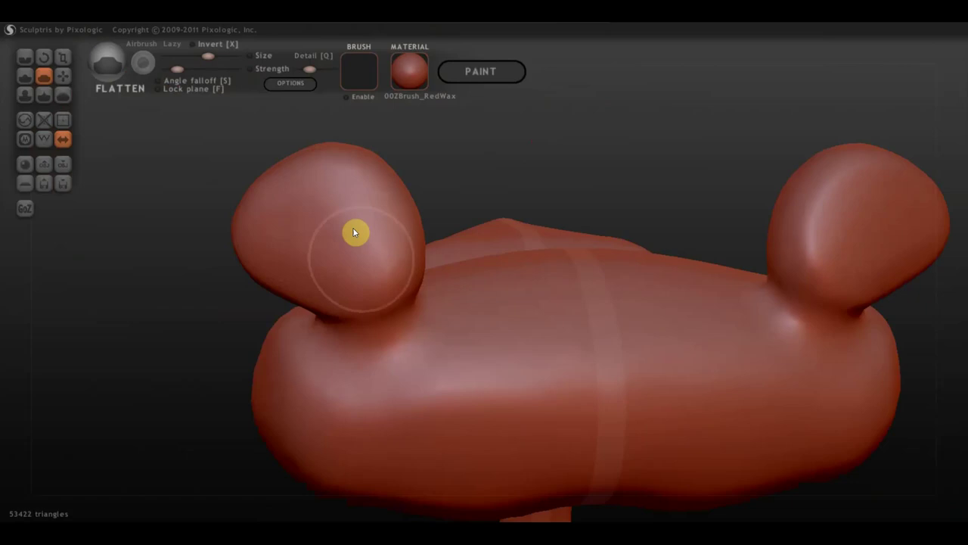
right_click_drag(371, 235, 846, 276)
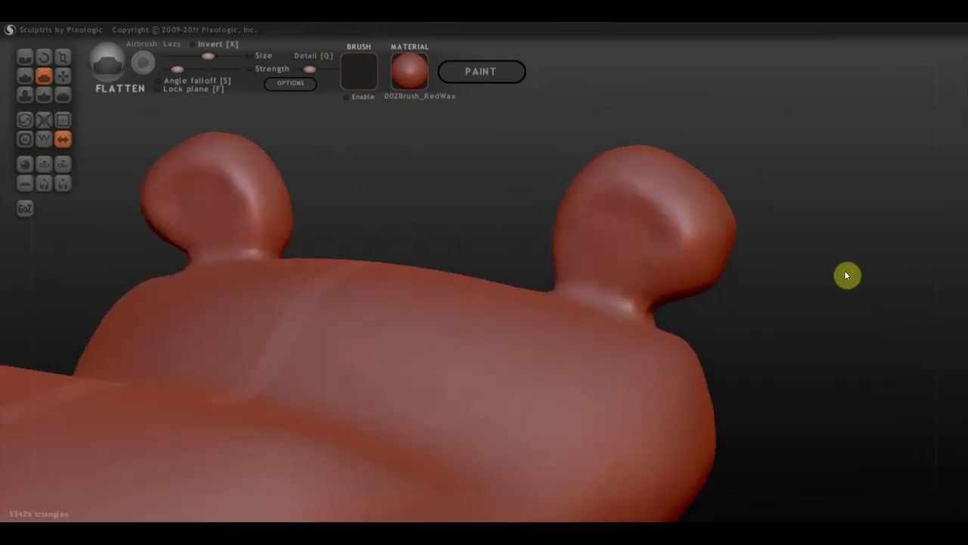
mouse_move(655, 207)
left_mouse_down()
mouse_move(646, 216)
mouse_move(647, 185)
mouse_move(659, 216)
mouse_move(685, 227)
mouse_move(691, 214)
mouse_move(691, 273)
left_mouse_up()
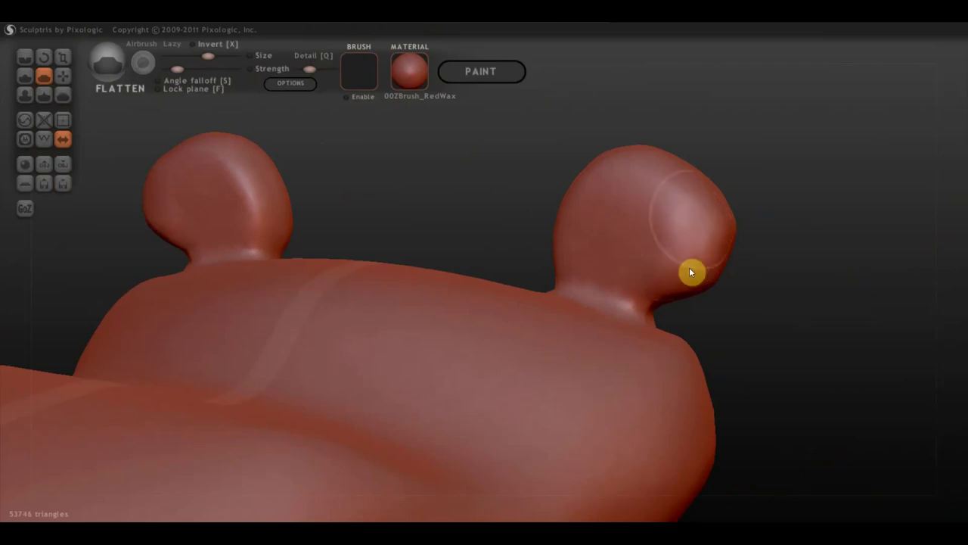
left_click_drag(572, 196, 607, 240)
mouse_move(607, 240)
right_mouse_down()
mouse_move(661, 232)
mouse_move(617, 335)
mouse_move(532, 393)
right_mouse_up()
left_click(26, 77)
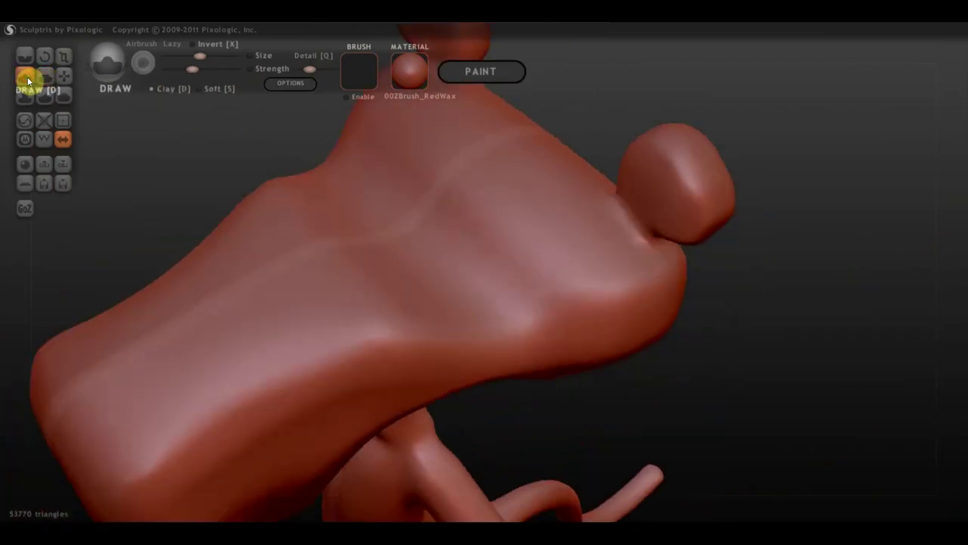
Build up and reshape the side of the head with small Draw strokes
right_click_drag(399, 253, 424, 241)
left_click_drag(405, 244, 461, 209)
left_click_drag(392, 253, 432, 224)
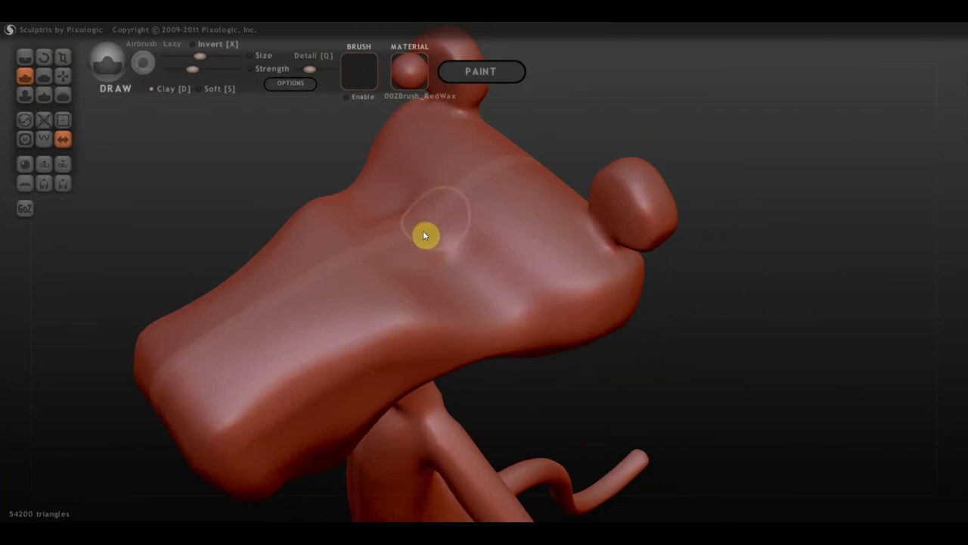
left_click_drag(414, 227, 386, 247)
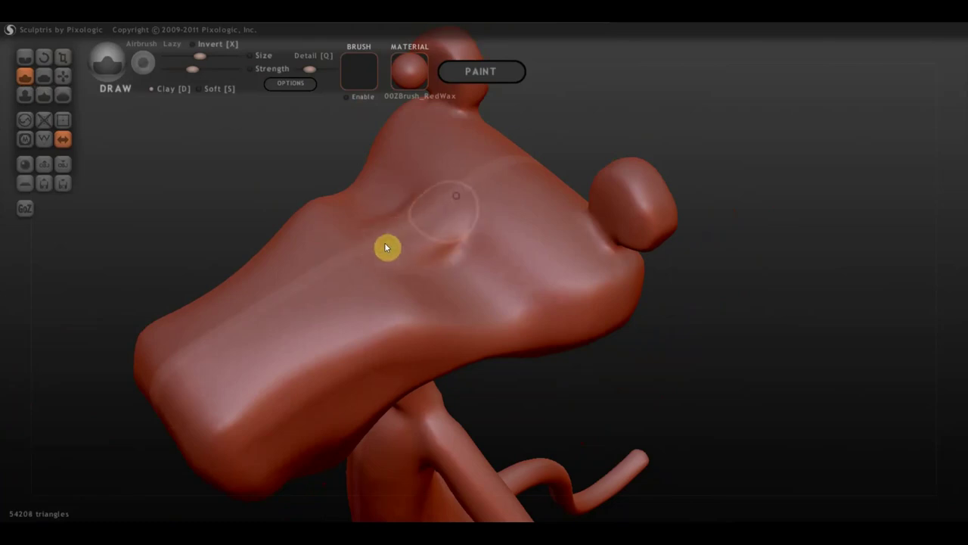
mouse_move(462, 201)
right_mouse_down()
mouse_move(441, 277)
mouse_move(381, 245)
right_mouse_up()
left_click_drag(380, 244, 454, 262)
right_click_drag(453, 261, 478, 257)
mouse_move(477, 251)
left_mouse_down()
mouse_move(443, 276)
mouse_move(452, 284)
mouse_move(421, 264)
mouse_move(439, 296)
mouse_move(376, 245)
left_mouse_up()
Carve a shallow eye-socket groove into the side of the head
mouse_move(393, 274)
right_mouse_down()
mouse_move(441, 262)
mouse_move(488, 313)
mouse_move(460, 277)
mouse_move(467, 318)
right_mouse_up()
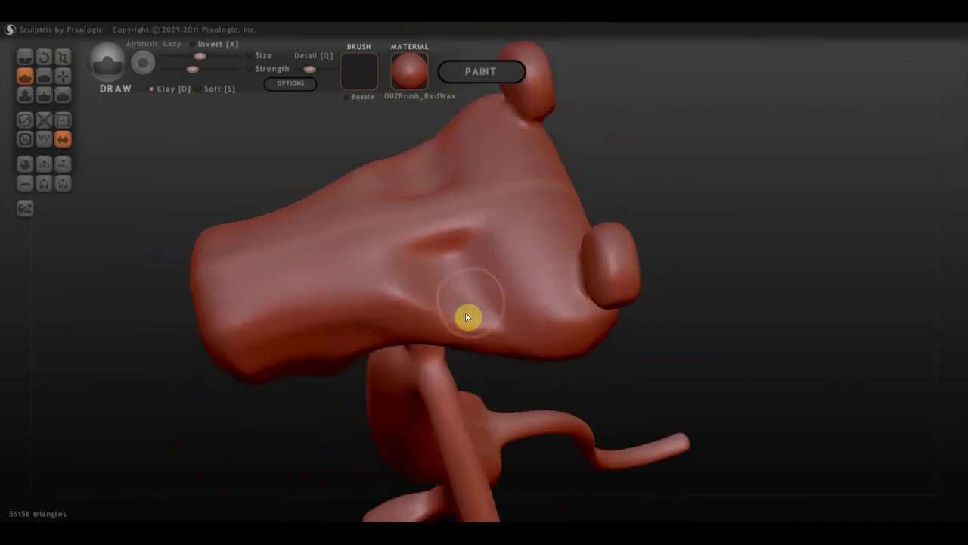
scroll(461, 278, "up", 2)
left_click_drag(454, 267, 421, 294)
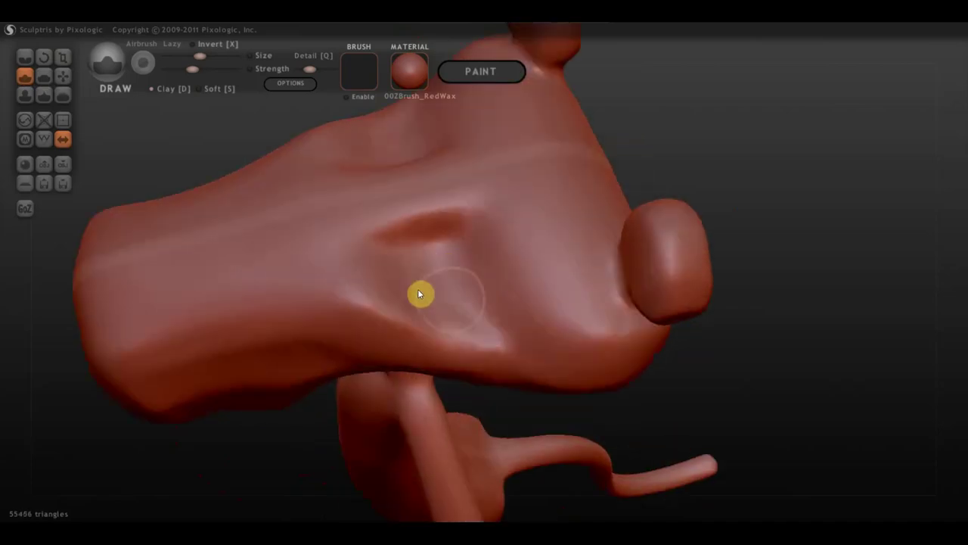
mouse_move(443, 252)
left_mouse_down()
mouse_move(461, 299)
mouse_move(457, 262)
left_mouse_up()
mouse_move(456, 298)
left_mouse_down()
mouse_move(439, 283)
mouse_move(460, 260)
left_mouse_up()
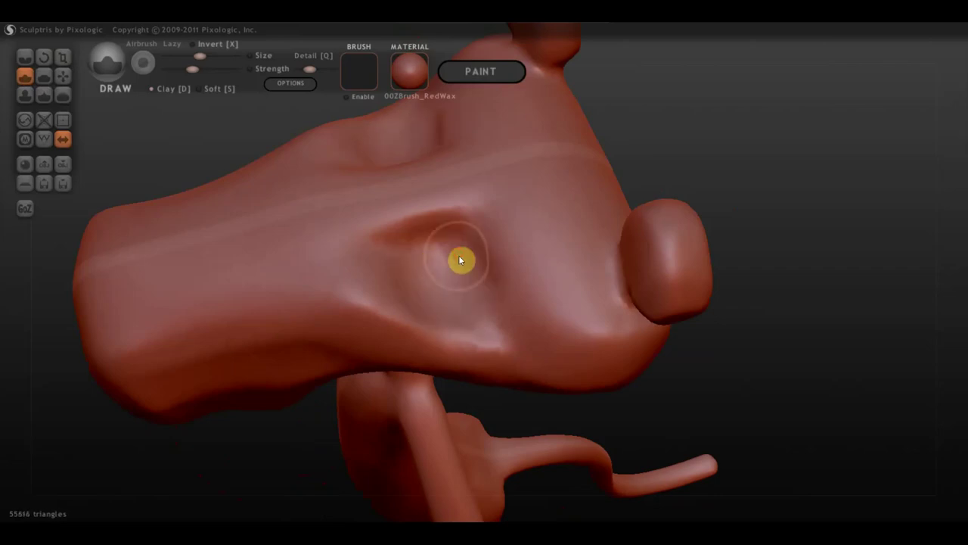
Orbit and zoom out to view the whole figure
right_click_drag(456, 300, 469, 249)
mouse_move(531, 320)
right_mouse_down()
mouse_move(626, 380)
mouse_move(706, 339)
mouse_move(560, 385)
mouse_move(613, 240)
mouse_move(613, 251)
mouse_move(666, 240)
mouse_move(679, 257)
right_mouse_up()
scroll(552, 307, "down", 2)
scroll(559, 320, "down", 3)
scroll(610, 330, "down", 2)
scroll(592, 231, "down", 2)
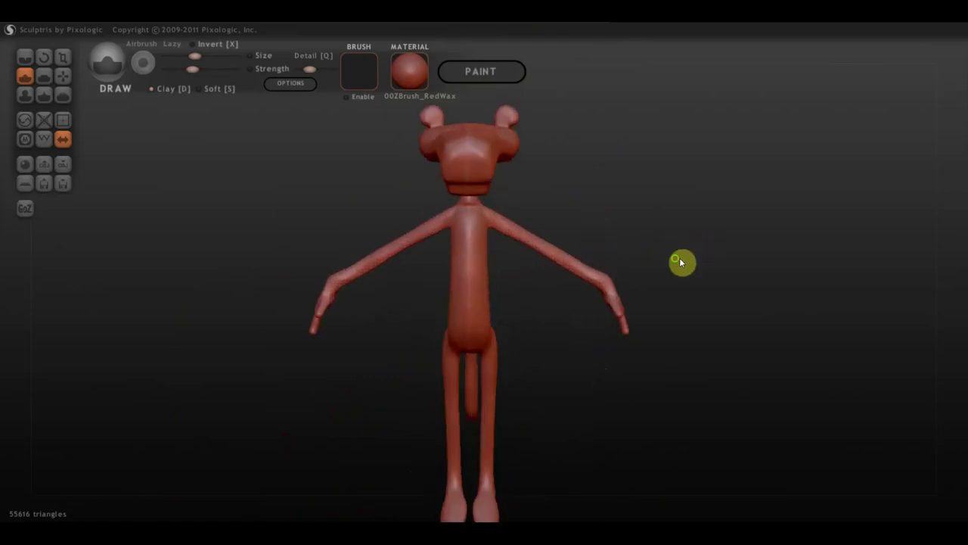
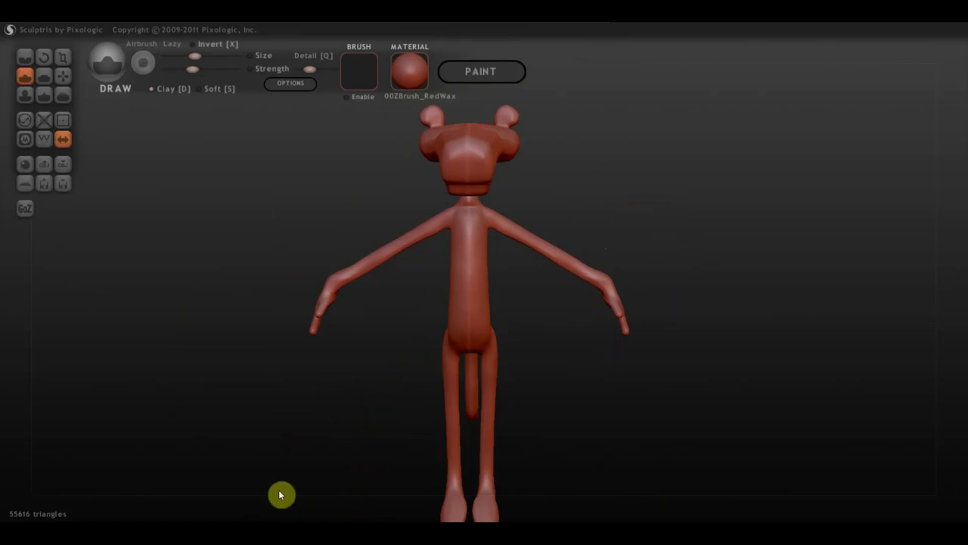
Close ZBrush without saving the project, then open the reference image from the desktop
left_click(907, 26)
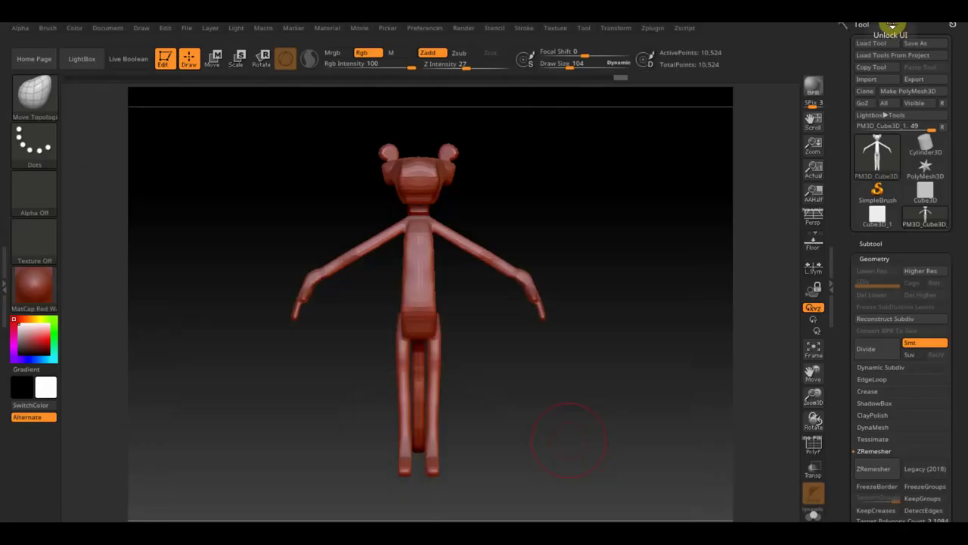
left_click(952, 25)
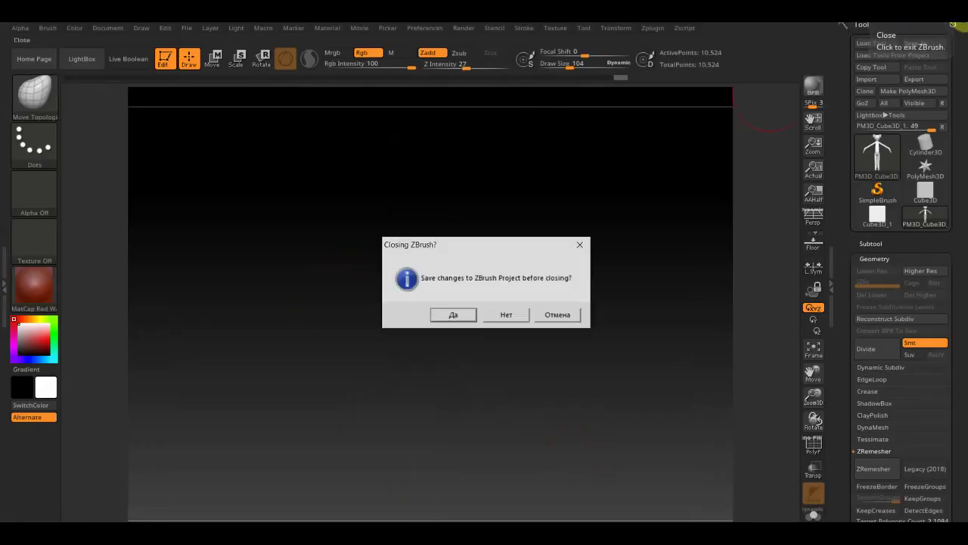
left_click(507, 316)
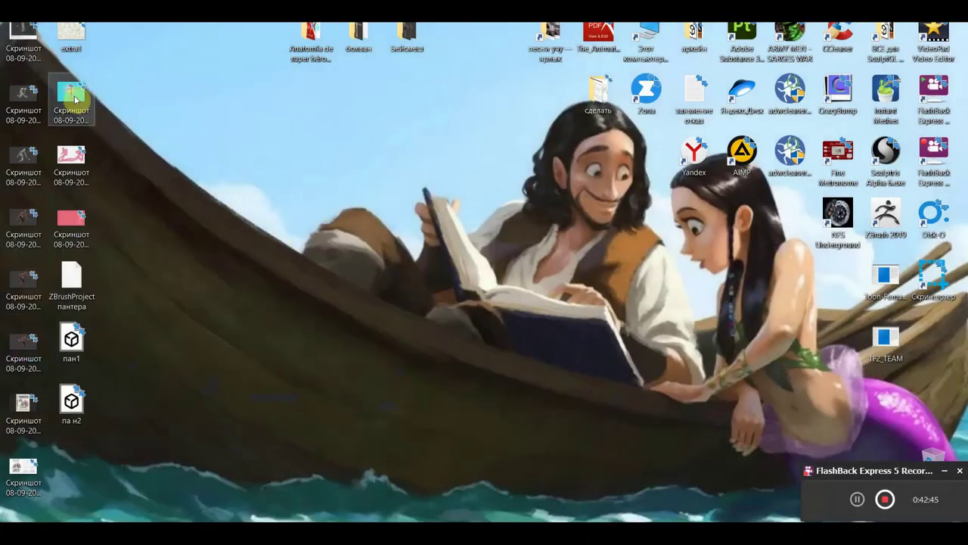
left_click(75, 92)
double_click(76, 86)
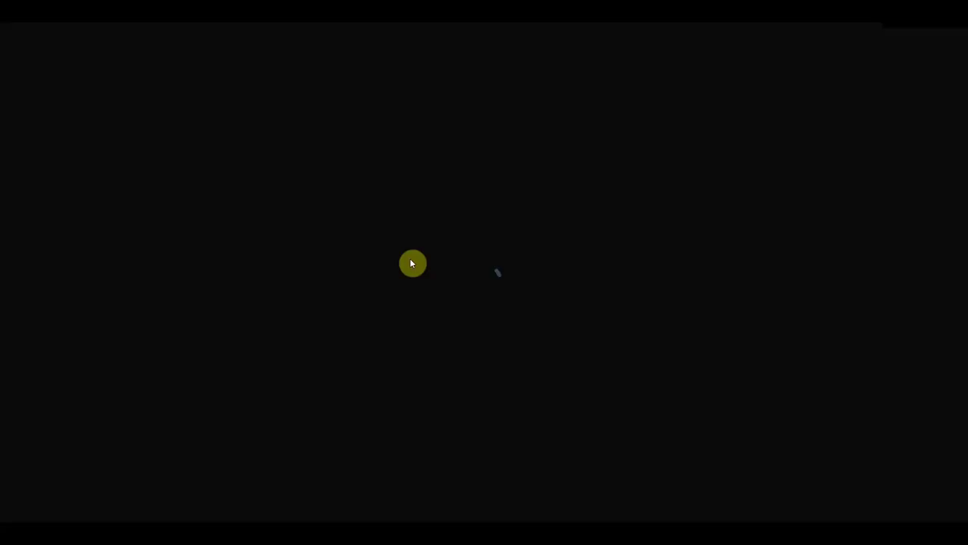
Zoom and pan the extra1.jpg model sheet so the standing panther poses fill the view
scroll(459, 275, "up", 1)
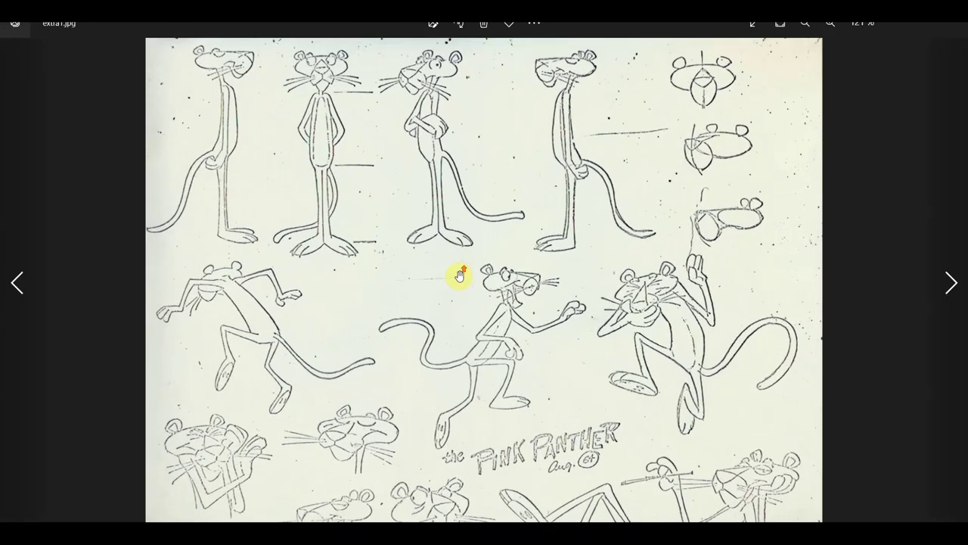
left_click_drag(519, 255, 497, 313)
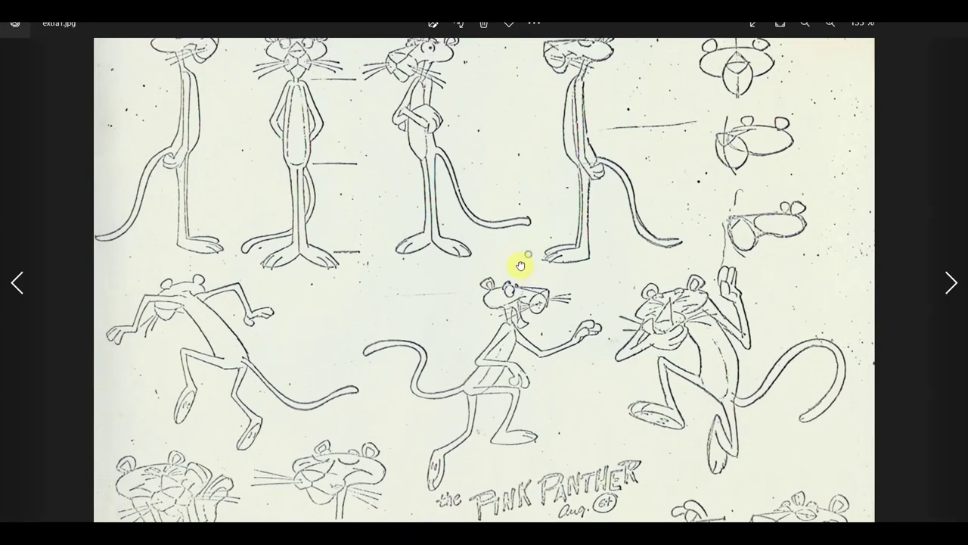
scroll(496, 313, "up", 1)
scroll(572, 289, "down", 3)
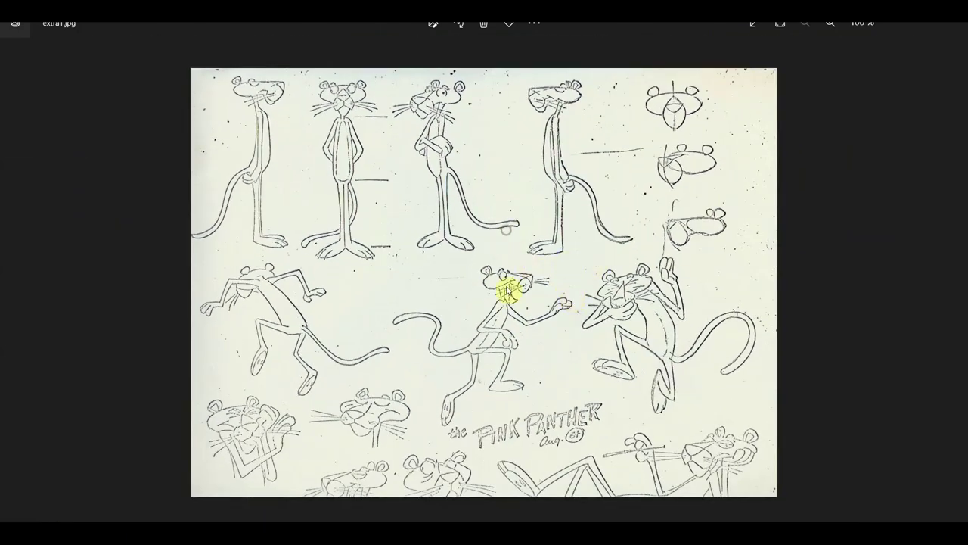
scroll(507, 291, "up", 2)
scroll(527, 234, "up", 1)
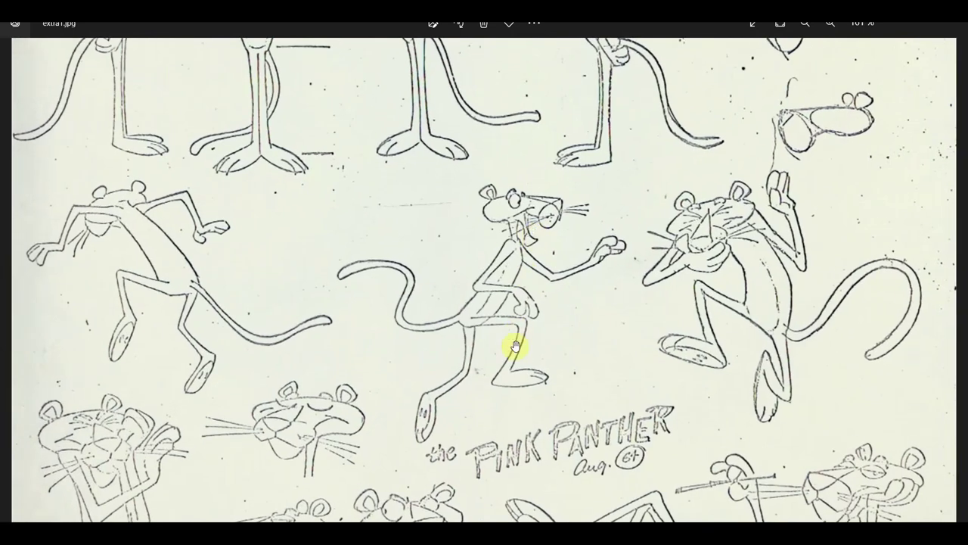
scroll(514, 351, "down", 3)
scroll(528, 318, "up", 3)
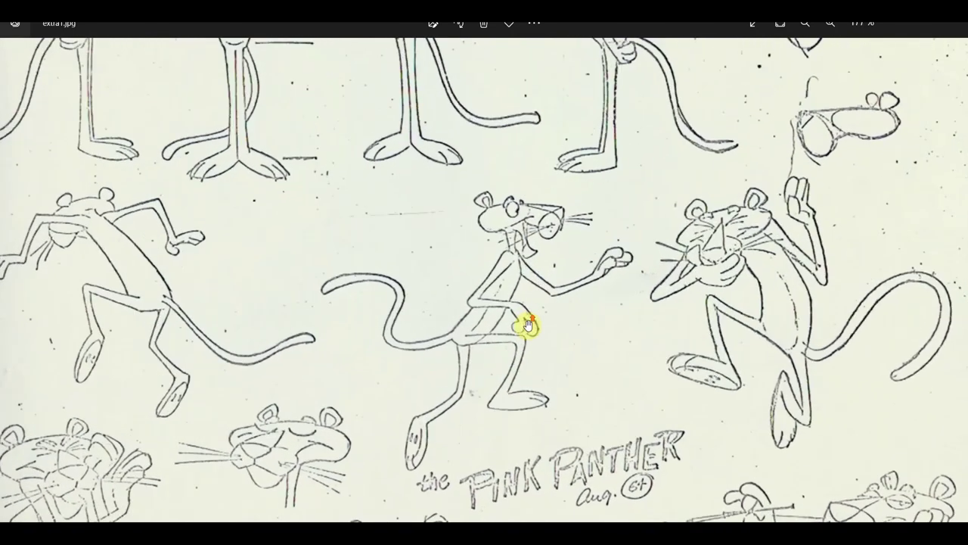
scroll(528, 326, "down", 2)
scroll(560, 255, "up", 2)
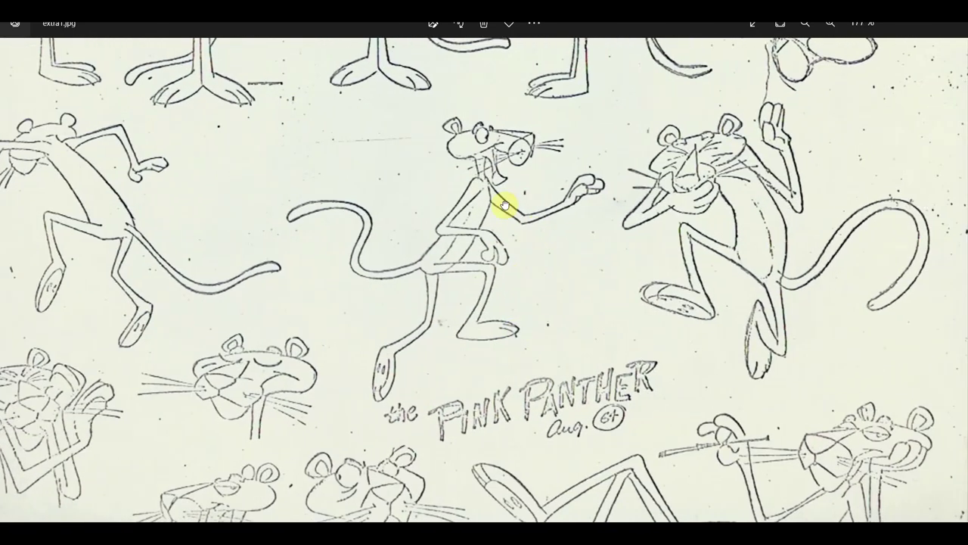
left_click_drag(521, 274, 533, 285)
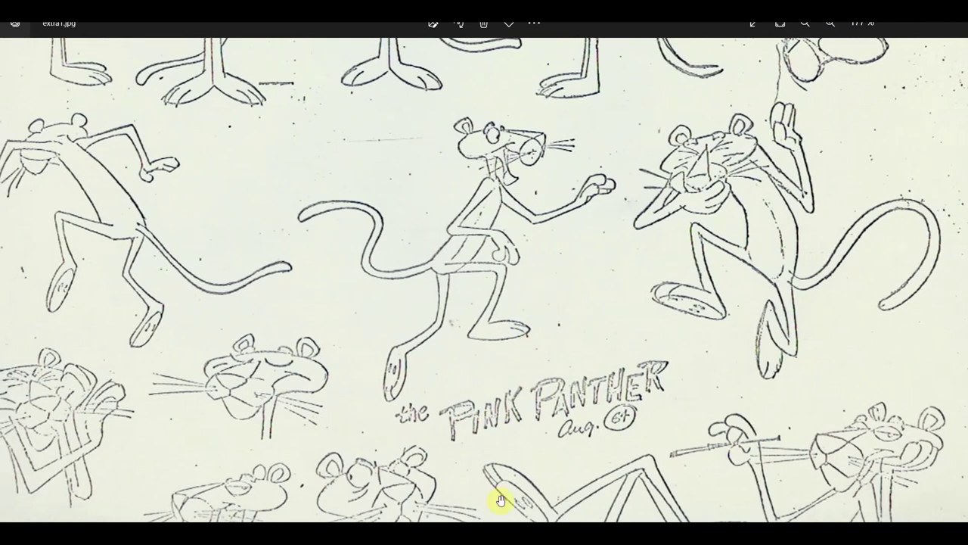
scroll(529, 389, "down", 2)
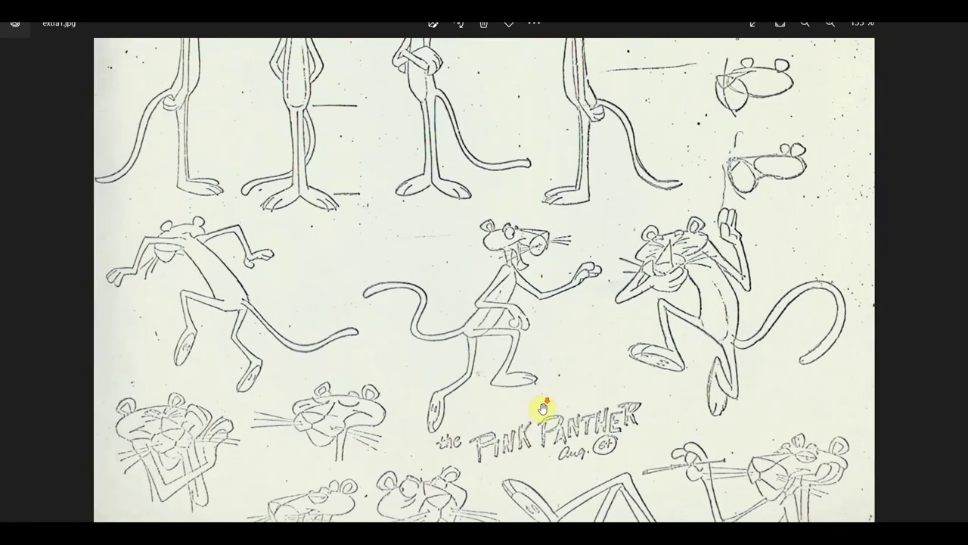
scroll(540, 406, "down", 1)
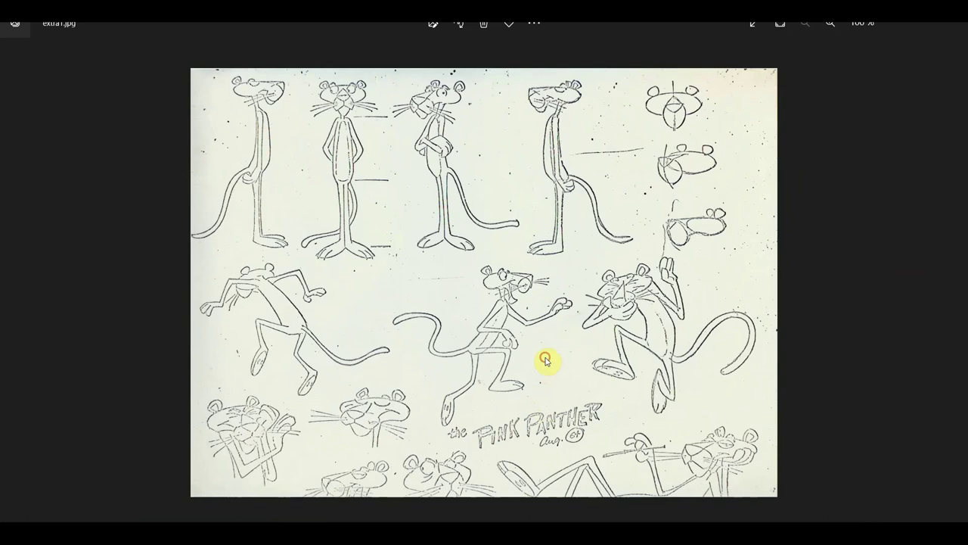
scroll(556, 329, "up", 2)
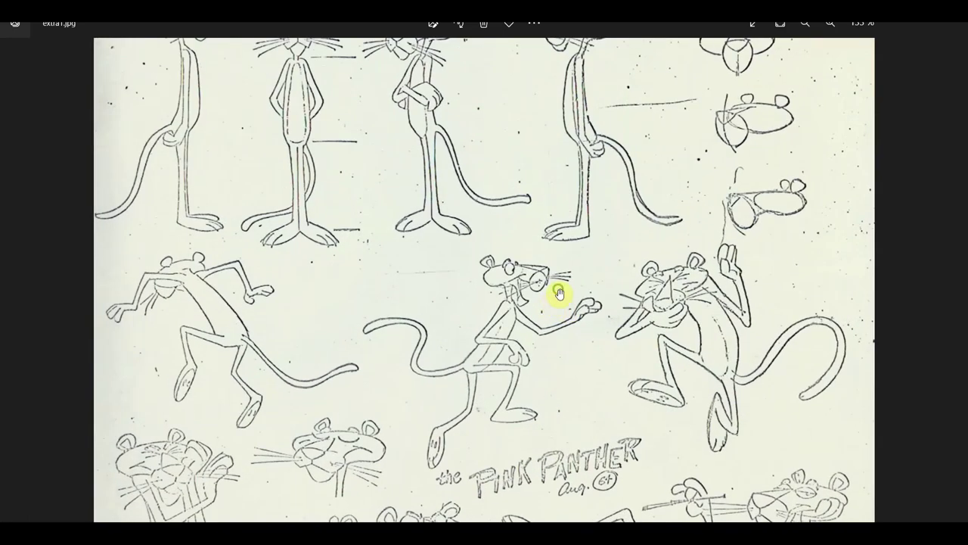
left_click_drag(558, 292, 566, 390)
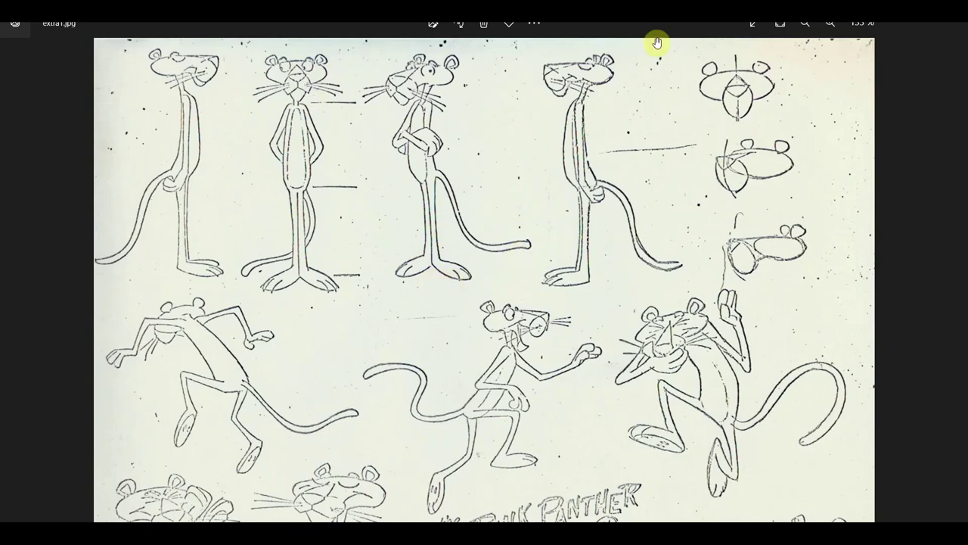
scroll(615, 350, "down", 2)
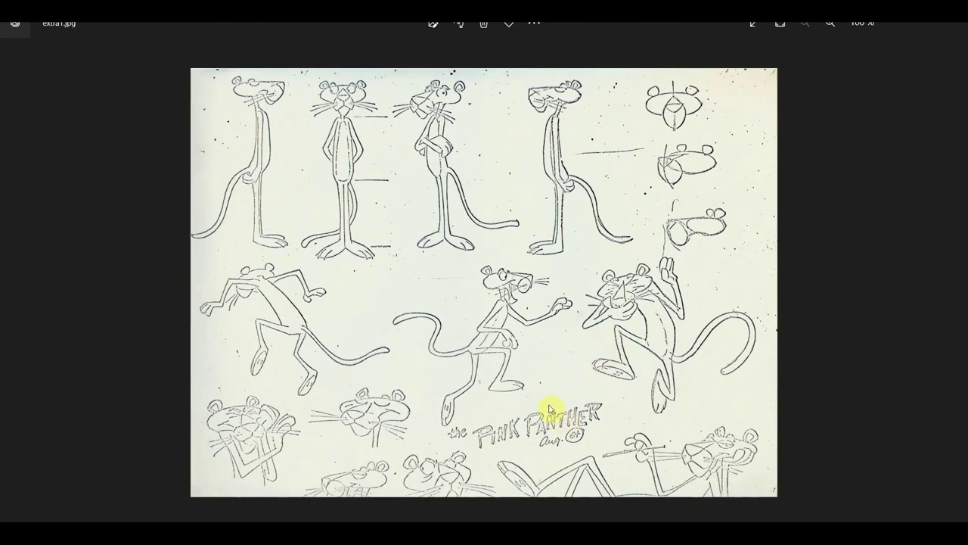
scroll(556, 355, "up", 2)
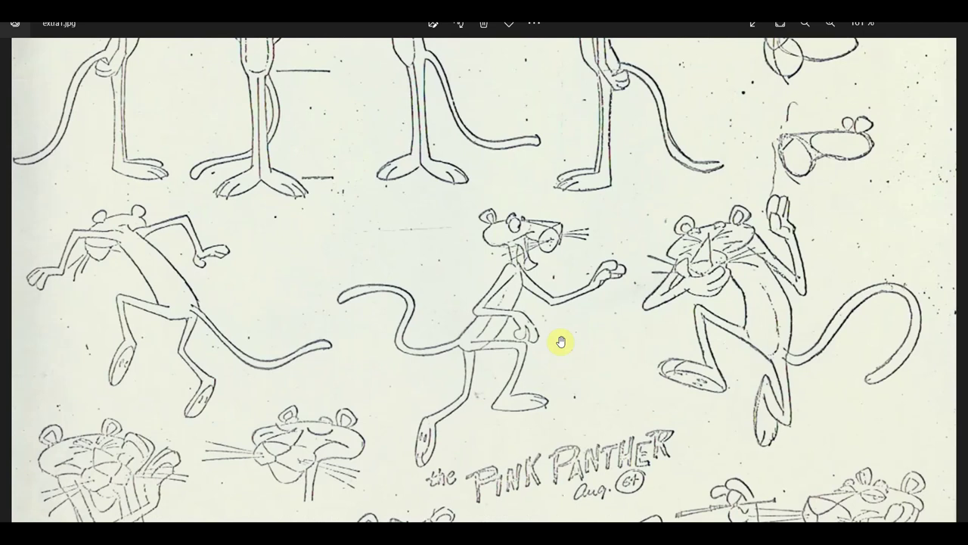
scroll(545, 287, "up", 1)
scroll(537, 227, "up", 1)
scroll(554, 263, "down", 1)
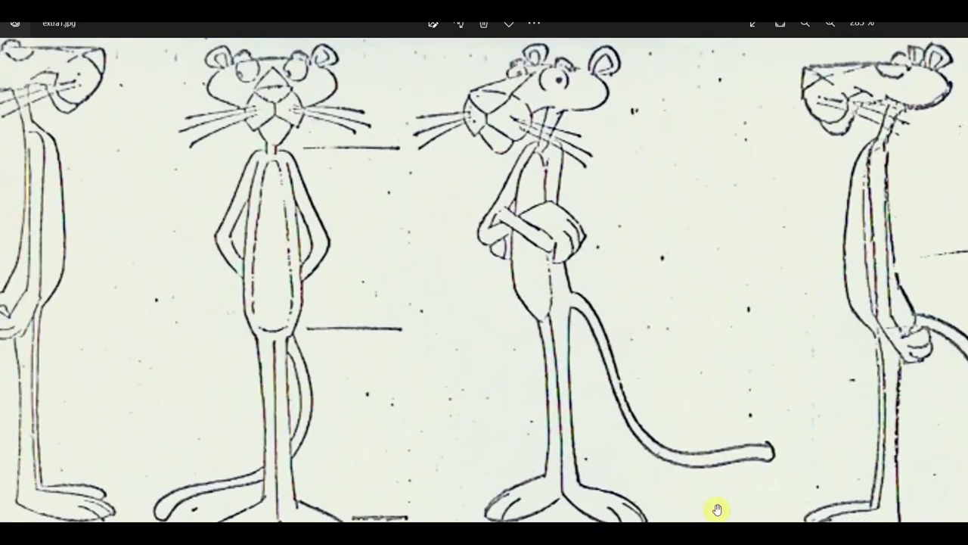
scroll(681, 492, "down", 1)
scroll(621, 399, "down", 1)
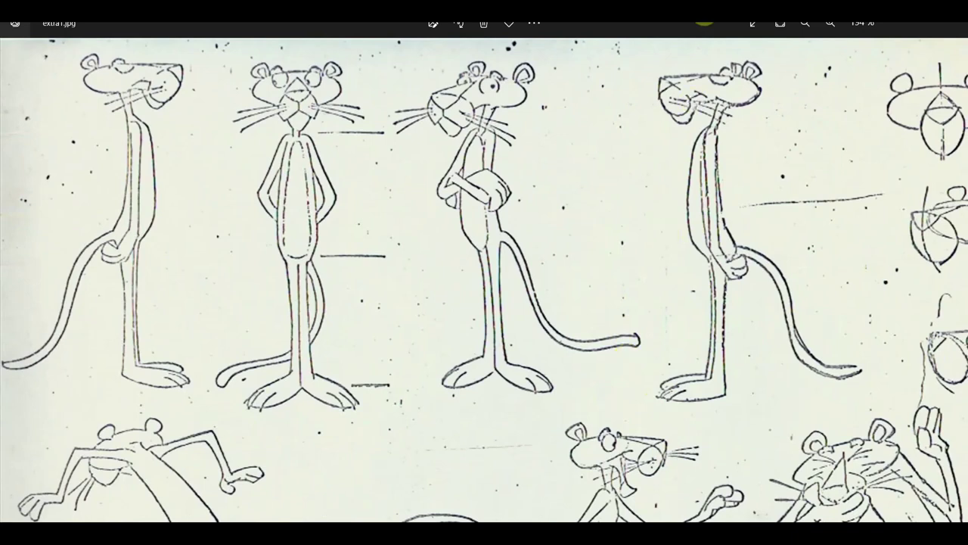
key("Print")
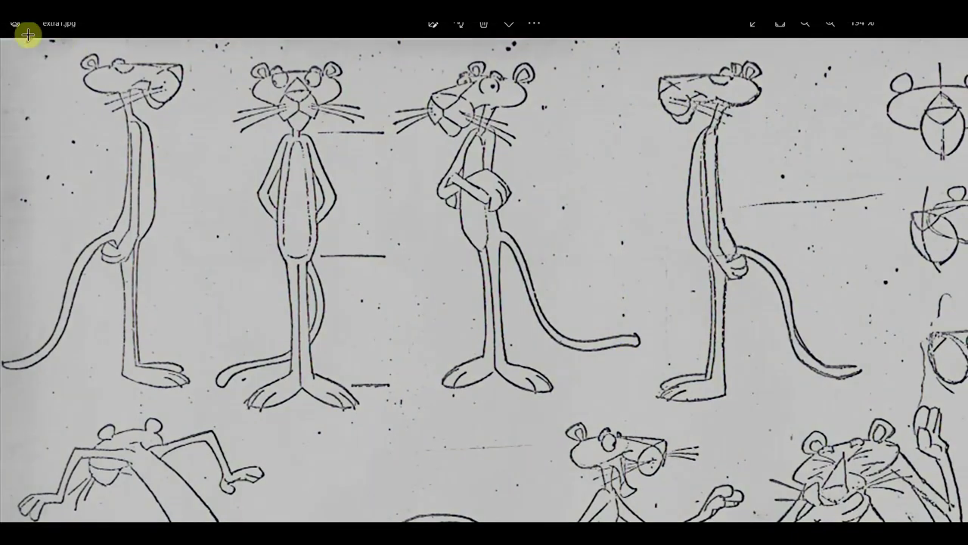
Capture the four standing panther poses with Lightshot and save the screenshot to a file
left_click_drag(30, 36, 326, 144)
mouse_move(104, 65)
left_mouse_down()
mouse_move(810, 448)
mouse_move(809, 457)
left_mouse_up()
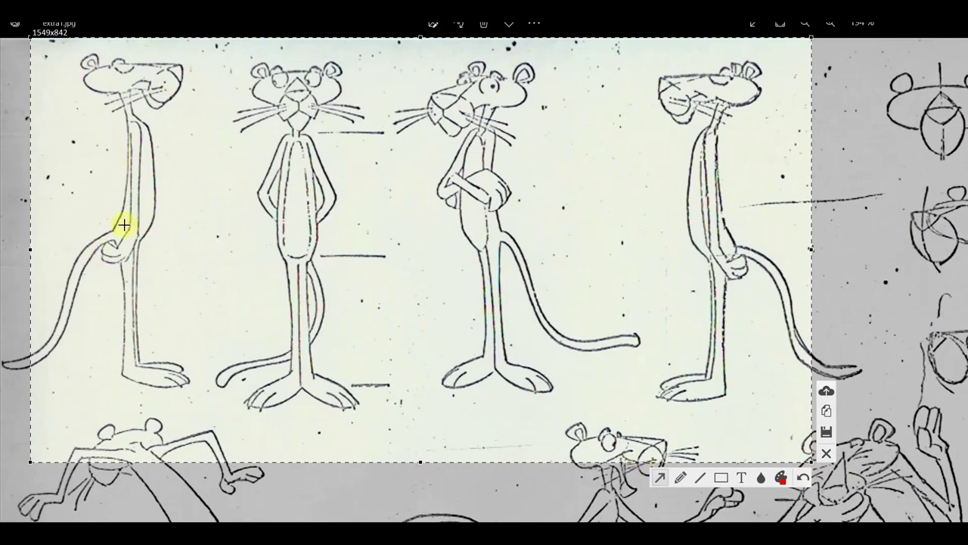
left_click(826, 432)
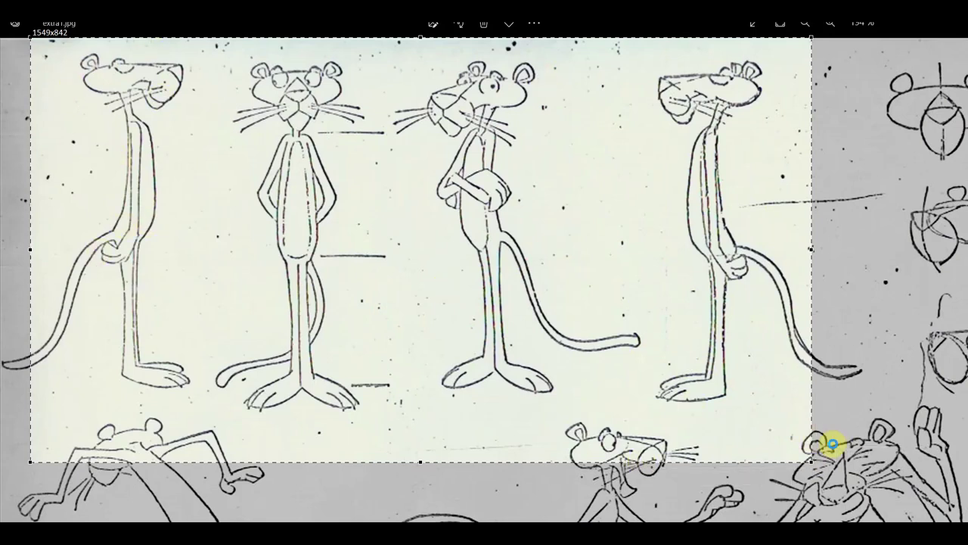
left_click(669, 393)
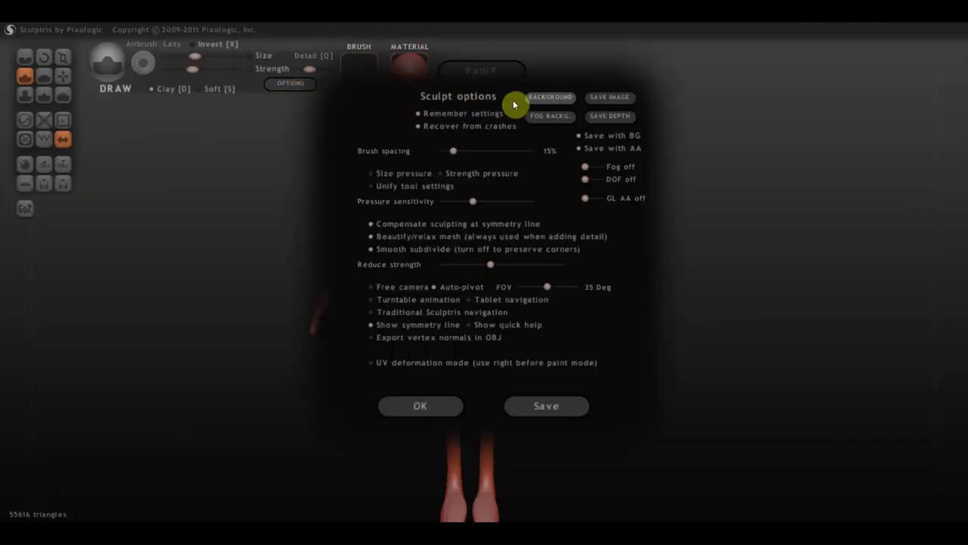
Load the newly saved panther screenshot as the Sculptris viewport background image
left_click(538, 96)
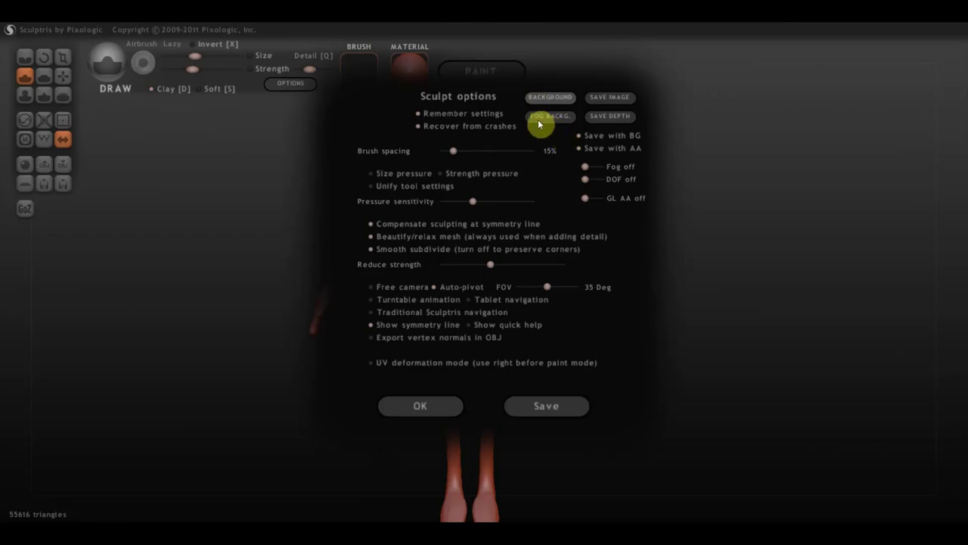
left_click(327, 239)
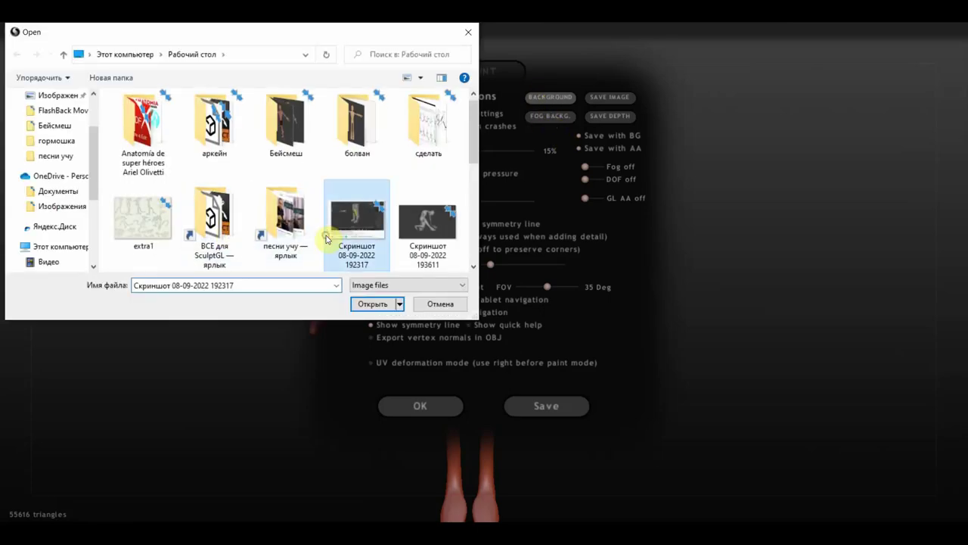
scroll(333, 242, "down", 5)
scroll(378, 238, "down", 2)
left_click(429, 160)
left_click(369, 303)
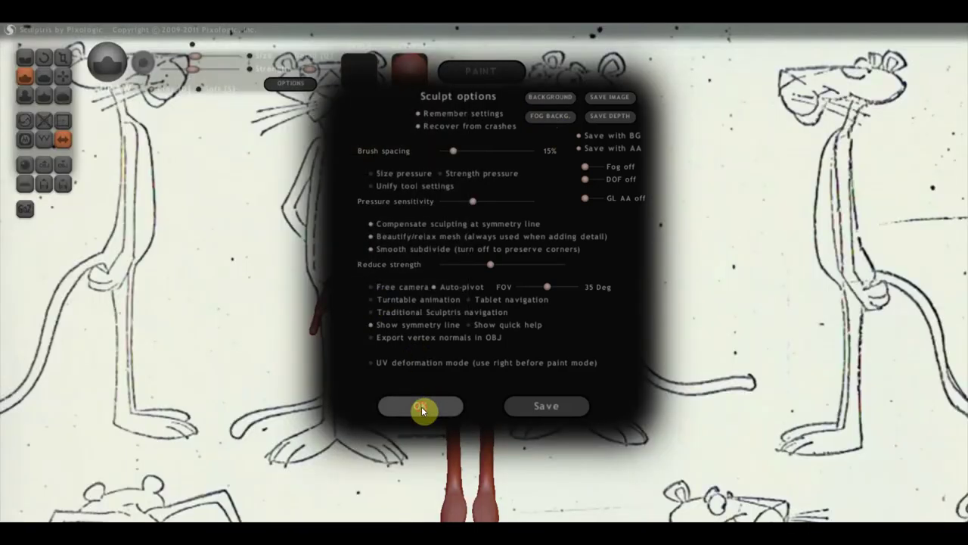
left_click(421, 406)
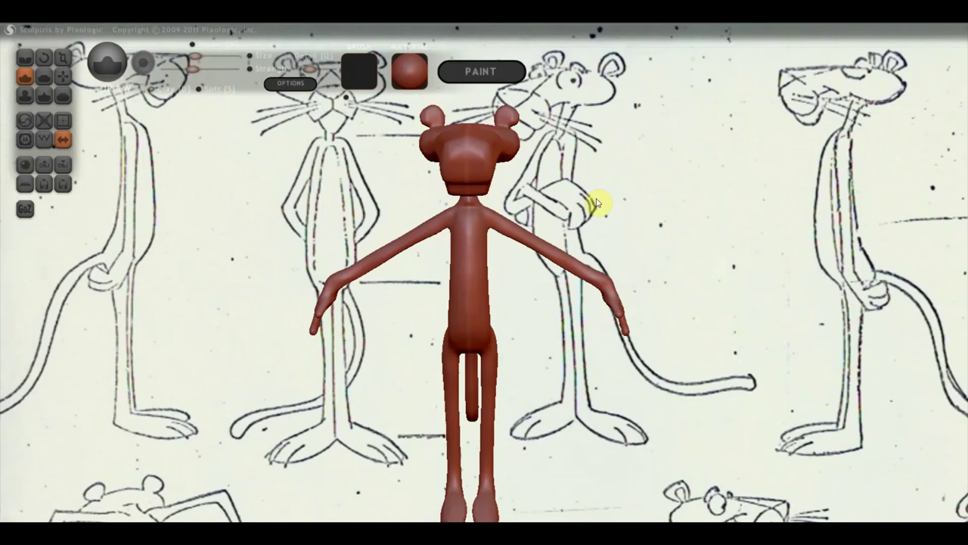
Toggle the interface on and off to compare the model against the reference
key("Tab")
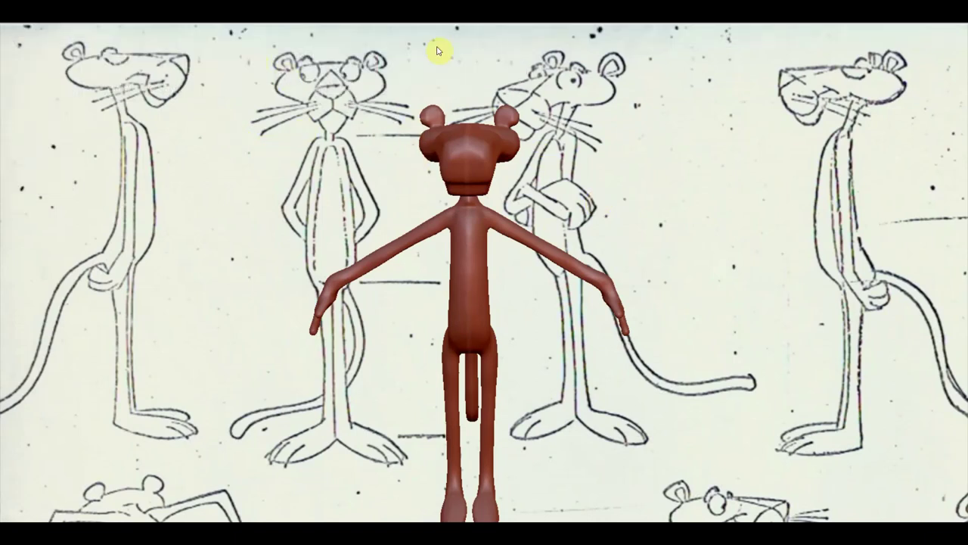
key("Tab")
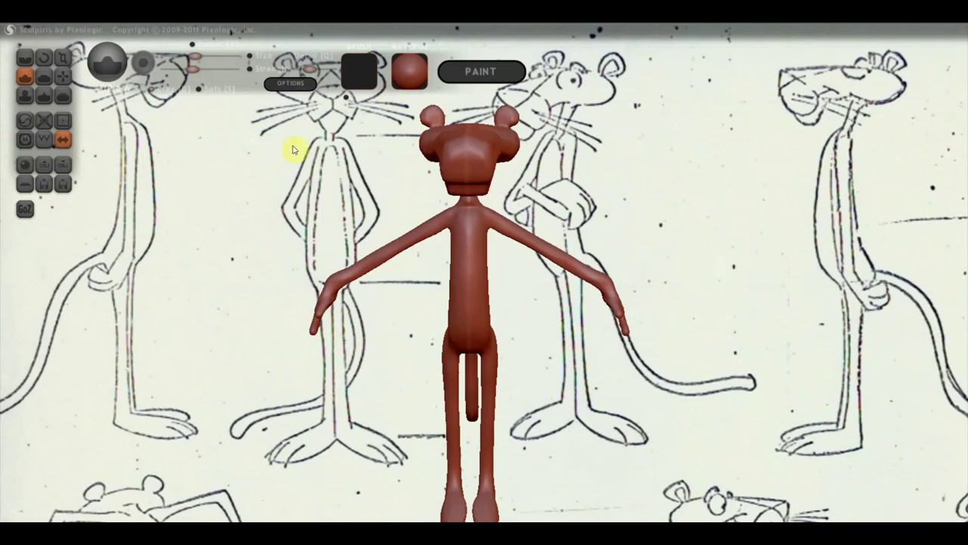
key("Tab")
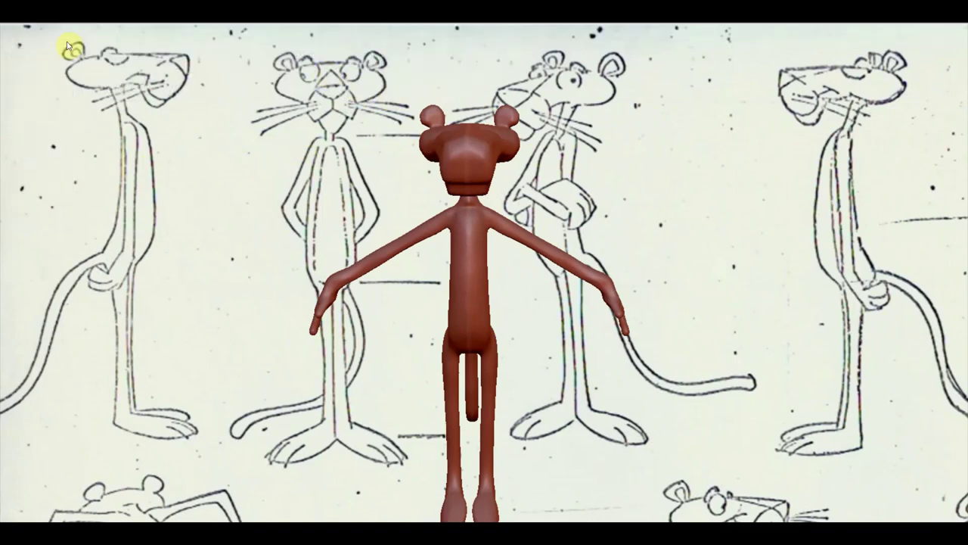
key("Tab")
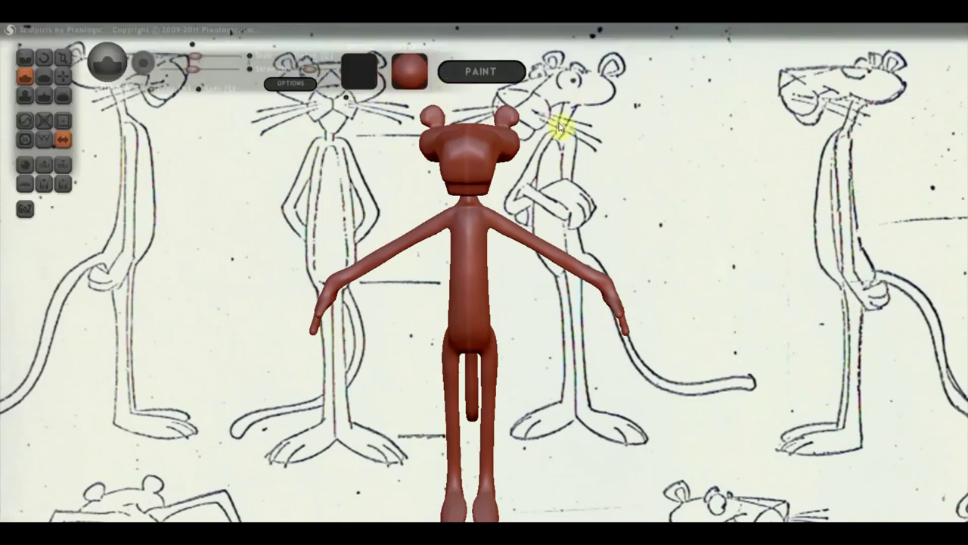
key("Tab")
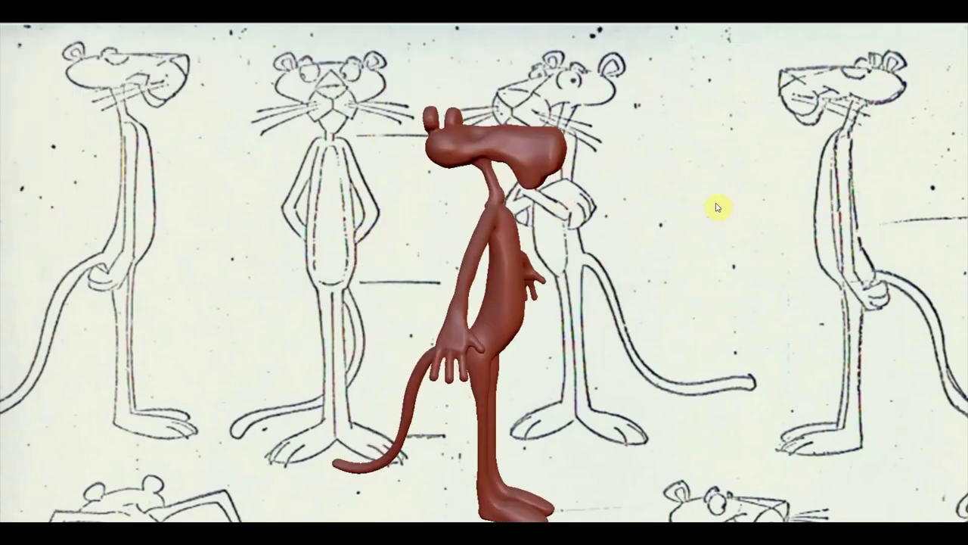
key("Tab")
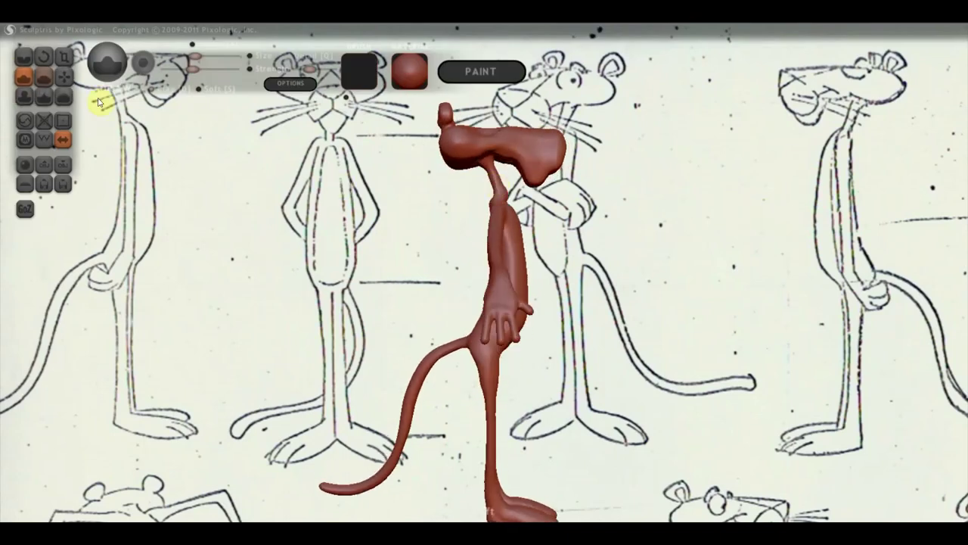
With the Crease brush, carve a lower-lip ledge beneath the panther's snout
left_click(26, 60)
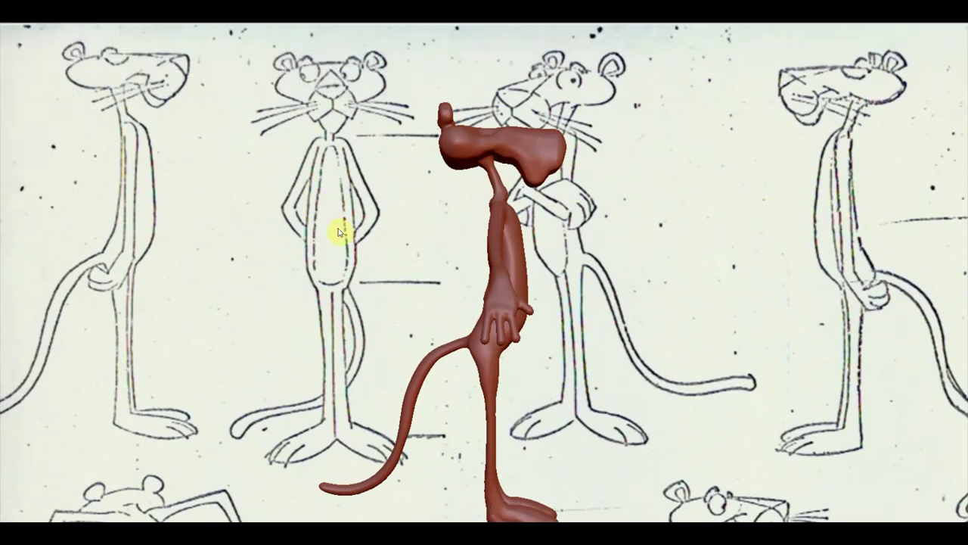
scroll(562, 180, "up", 5)
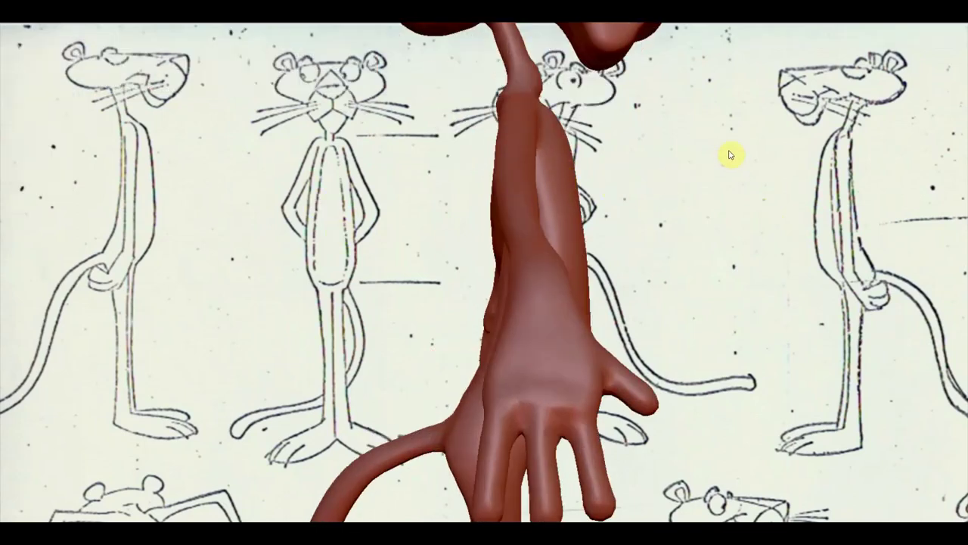
left_click_drag(738, 146, 627, 335)
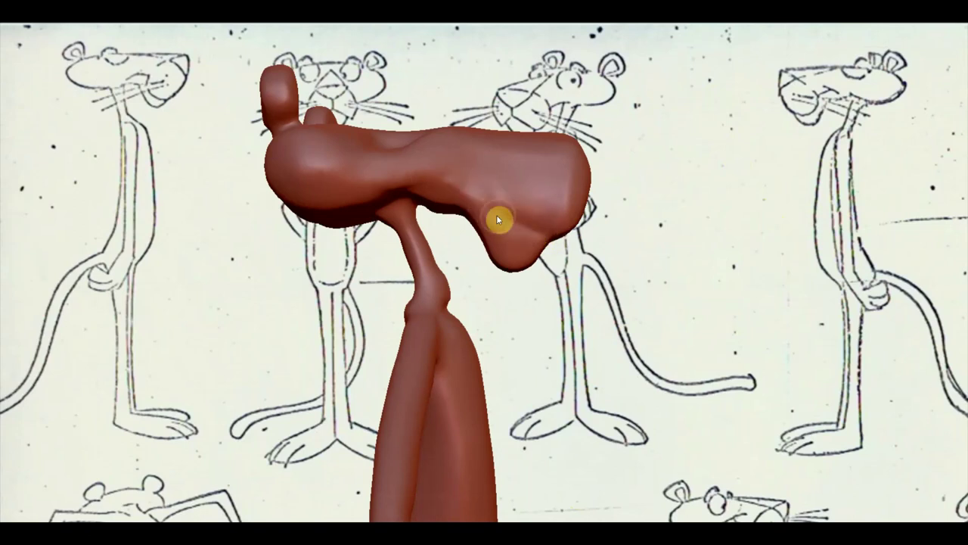
key("Tab")
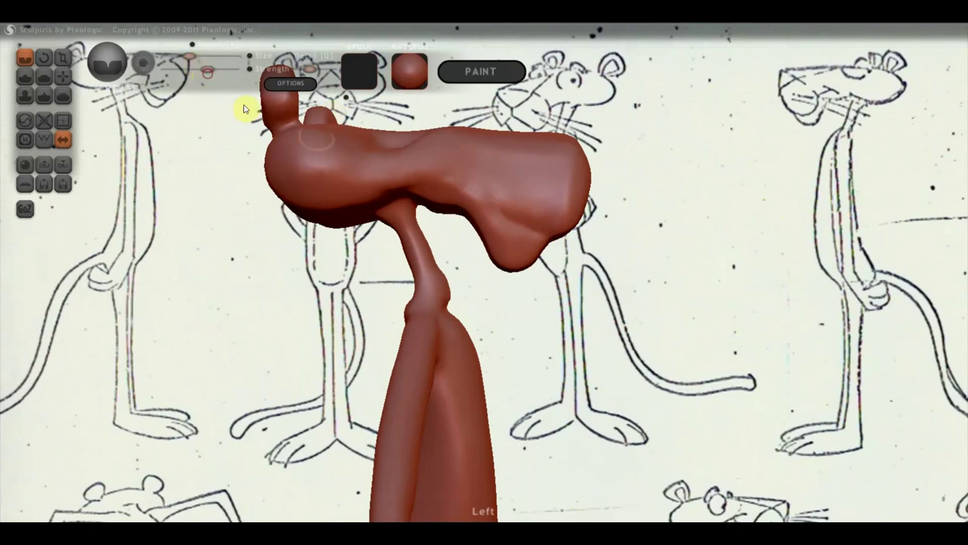
key("Tab")
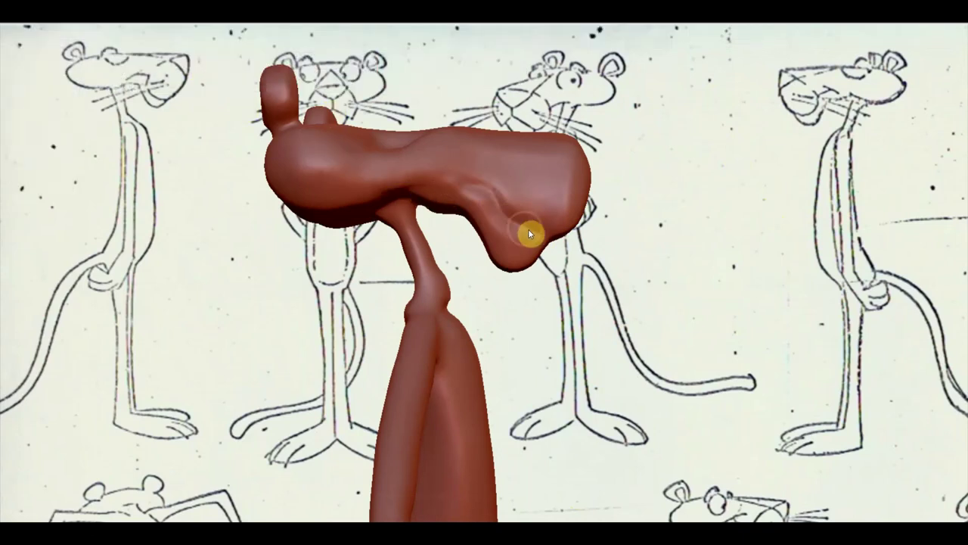
mouse_move(579, 255)
left_mouse_down()
mouse_move(508, 261)
mouse_move(399, 235)
mouse_move(471, 211)
mouse_move(496, 252)
mouse_move(558, 276)
mouse_move(462, 290)
mouse_move(454, 254)
left_mouse_up()
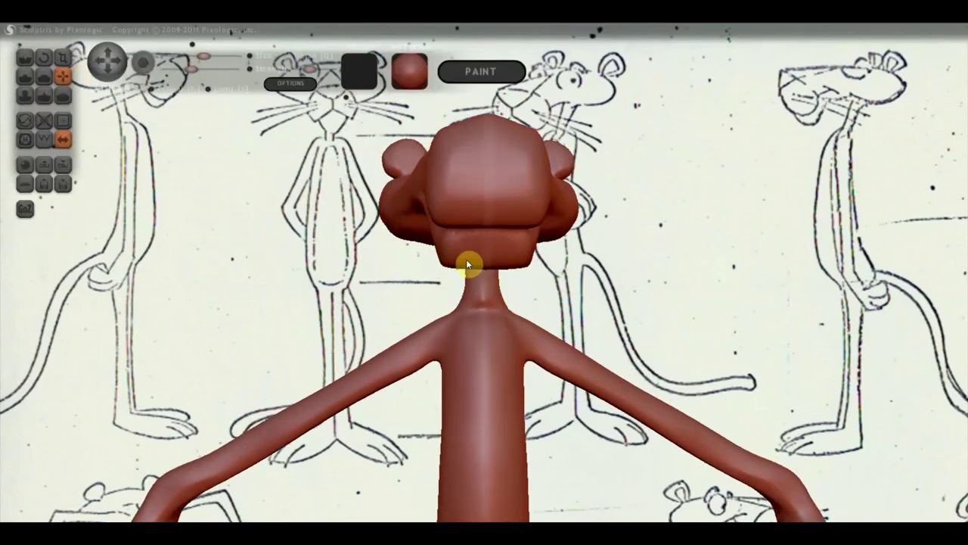
mouse_move(467, 262)
left_mouse_down()
mouse_move(441, 260)
mouse_move(487, 259)
mouse_move(449, 260)
left_mouse_up()
scroll(450, 261, "up", 2)
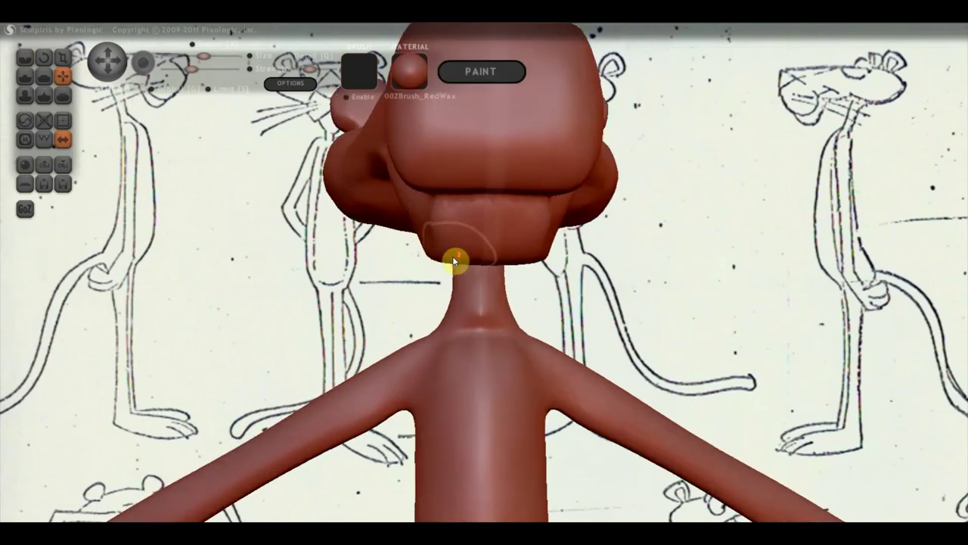
mouse_move(431, 244)
left_mouse_down()
mouse_move(459, 234)
mouse_move(453, 249)
mouse_move(426, 247)
mouse_move(430, 216)
mouse_move(451, 240)
mouse_move(467, 233)
mouse_move(440, 261)
mouse_move(628, 288)
left_mouse_up()
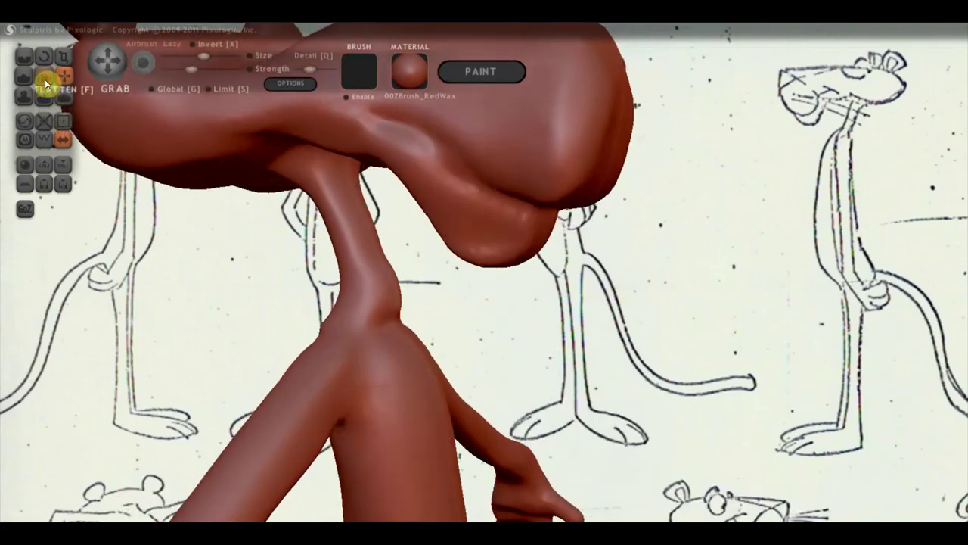
Flatten the chin and lower lip into a cleaner edge with the Flatten brush
left_click(45, 81)
mouse_move(260, 174)
left_mouse_down()
mouse_move(482, 230)
mouse_move(419, 192)
mouse_move(437, 194)
mouse_move(501, 250)
left_mouse_up()
mouse_move(249, 193)
left_mouse_down()
mouse_move(335, 222)
mouse_move(340, 198)
left_mouse_up()
left_click_drag(400, 136, 475, 209)
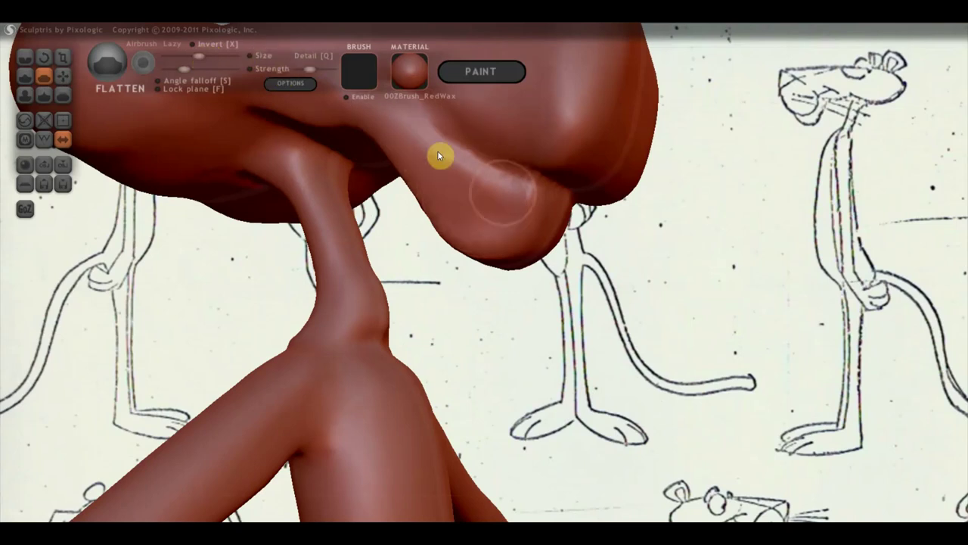
left_click_drag(392, 131, 486, 192)
mouse_move(502, 239)
left_mouse_down()
mouse_move(530, 222)
mouse_move(504, 246)
left_mouse_up()
mouse_move(458, 199)
left_mouse_down()
mouse_move(476, 207)
mouse_move(473, 190)
mouse_move(547, 234)
mouse_move(501, 221)
left_mouse_up()
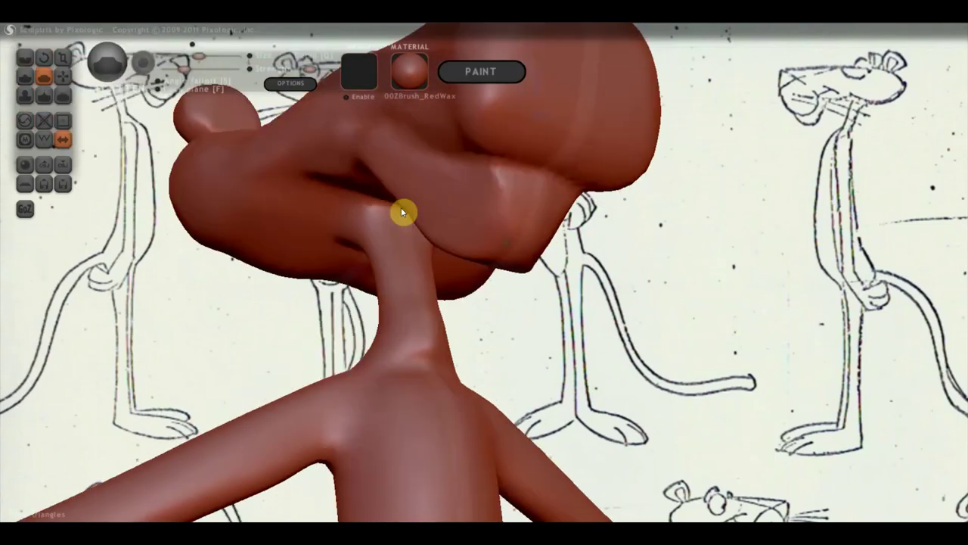
Smooth the diagonal crease and lump on the snout and flatten its surface
right_click_drag(468, 226, 322, 200)
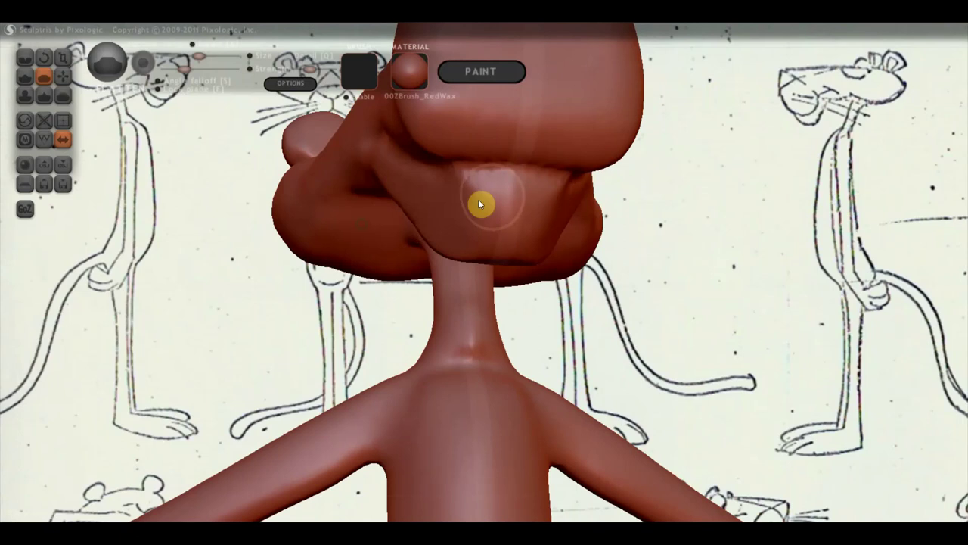
right_click_drag(444, 211, 551, 253)
mouse_move(367, 134)
right_mouse_down()
mouse_move(498, 206)
mouse_move(537, 134)
right_mouse_up()
mouse_move(439, 180)
left_mouse_down()
mouse_move(489, 227)
mouse_move(461, 214)
mouse_move(496, 256)
mouse_move(452, 176)
left_mouse_up()
mouse_move(417, 140)
left_mouse_down()
mouse_move(485, 224)
mouse_move(590, 259)
mouse_move(585, 132)
mouse_move(590, 177)
left_mouse_up()
mouse_move(603, 112)
right_mouse_down()
mouse_move(590, 205)
mouse_move(493, 349)
mouse_move(674, 315)
mouse_move(682, 297)
right_mouse_up()
Enlarge the brush and flatten the bulge and crease on the top and right of the head
mouse_move(675, 252)
right_mouse_down()
mouse_move(674, 335)
mouse_move(644, 388)
mouse_move(521, 370)
mouse_move(572, 367)
right_mouse_up()
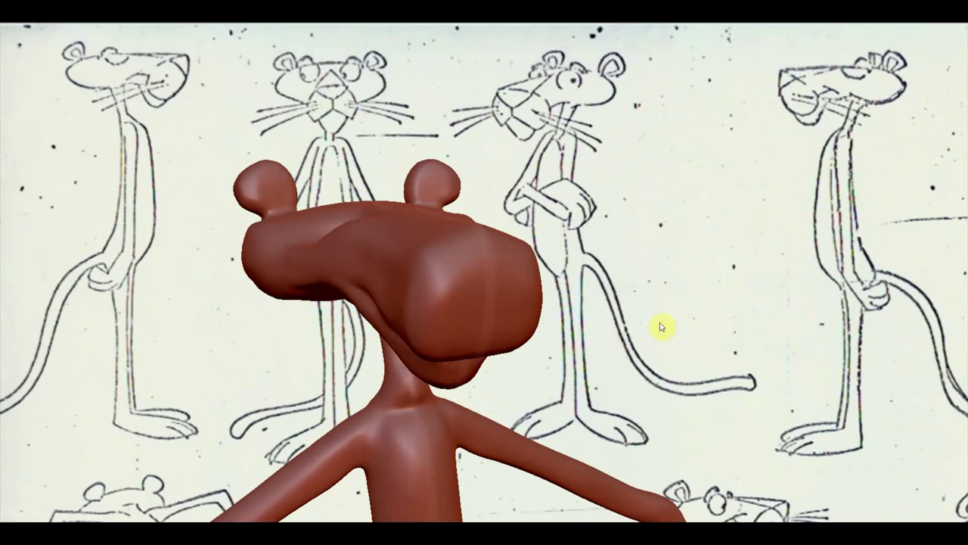
right_click_drag(702, 314, 670, 439)
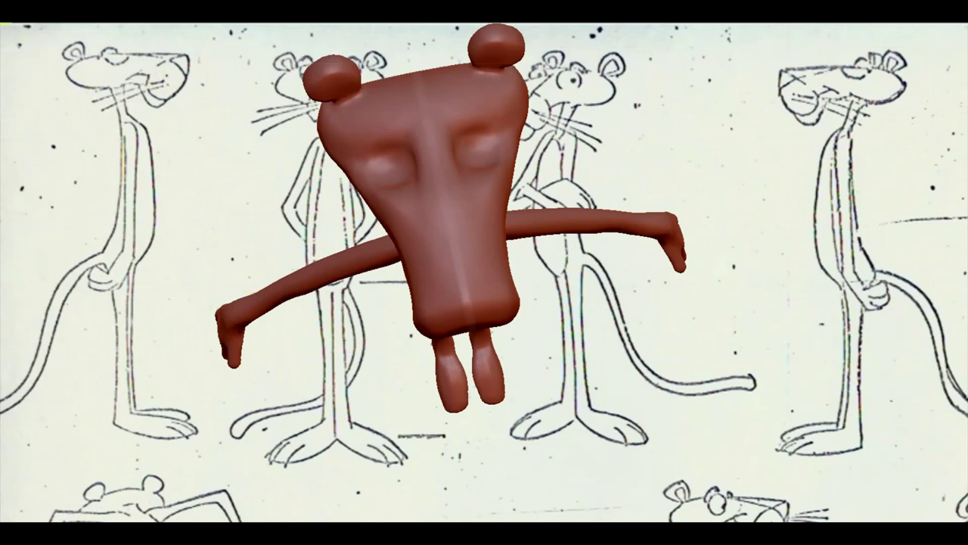
mouse_move(276, 184)
right_mouse_down()
mouse_move(358, 127)
mouse_move(365, 208)
right_mouse_up()
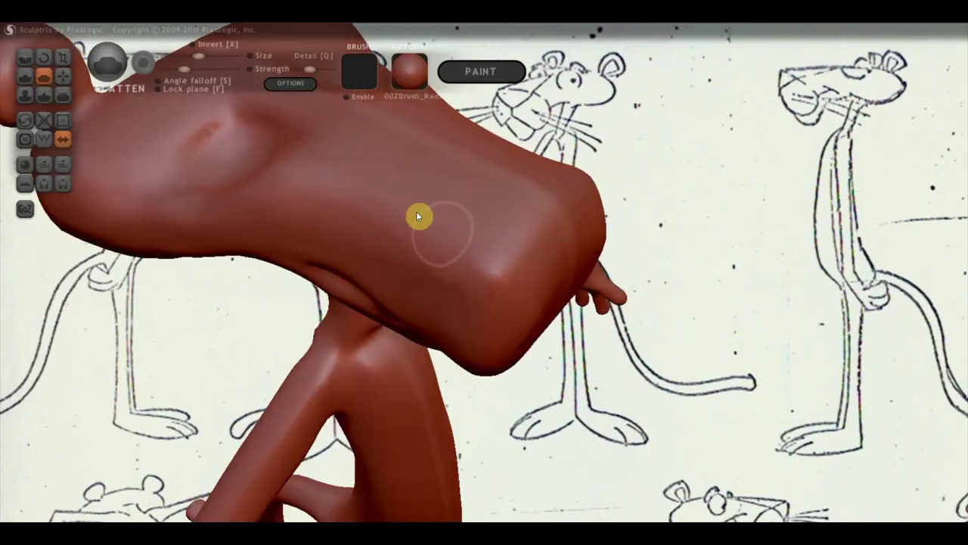
mouse_move(484, 287)
right_mouse_down()
mouse_move(504, 277)
mouse_move(345, 244)
mouse_move(490, 215)
right_mouse_up()
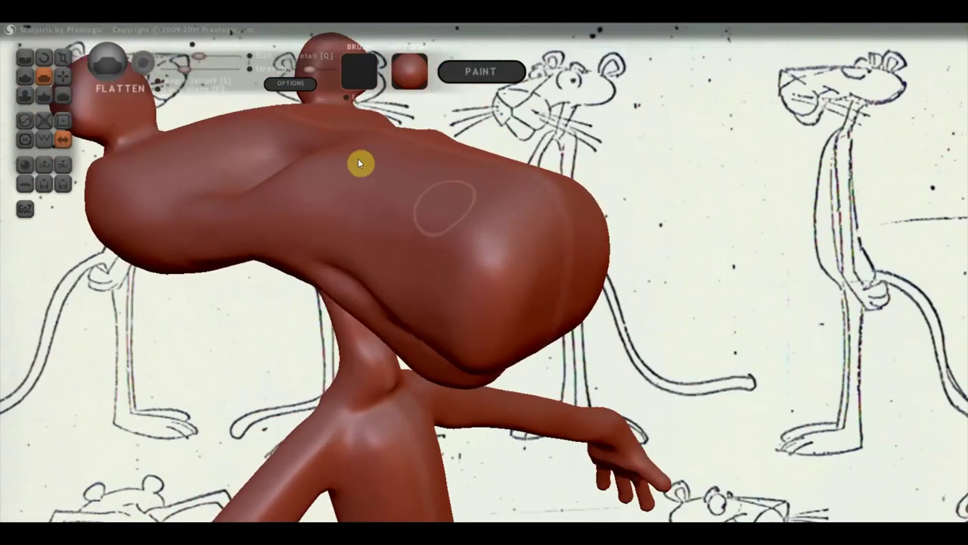
left_click(210, 55)
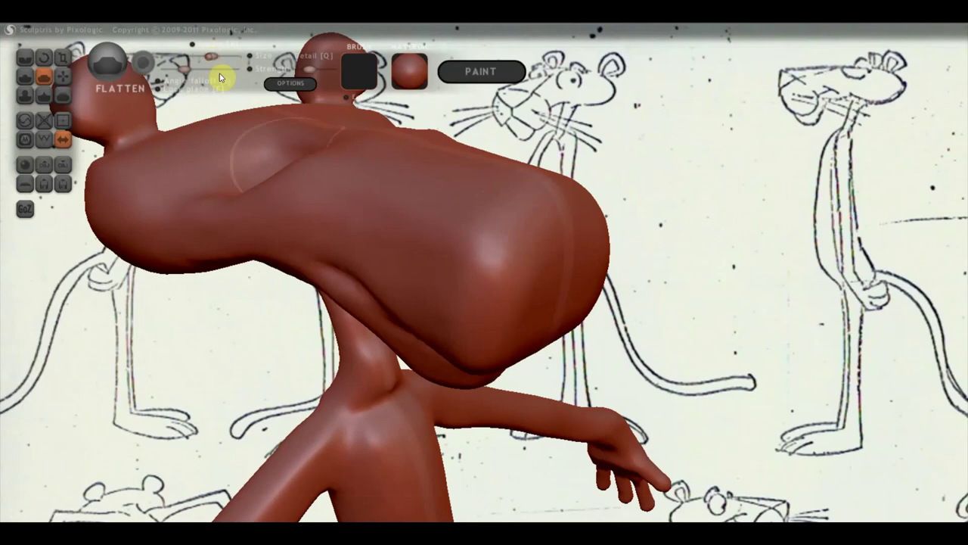
mouse_move(413, 207)
left_mouse_down()
mouse_move(508, 250)
mouse_move(361, 184)
mouse_move(434, 219)
mouse_move(425, 204)
mouse_move(361, 182)
left_mouse_up()
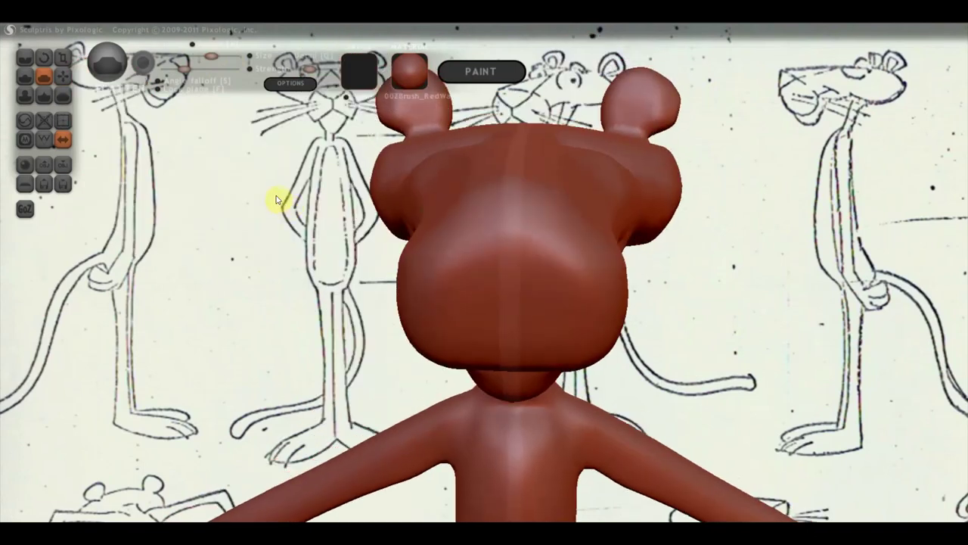
mouse_move(276, 200)
left_mouse_down()
mouse_move(335, 209)
mouse_move(374, 245)
left_mouse_up()
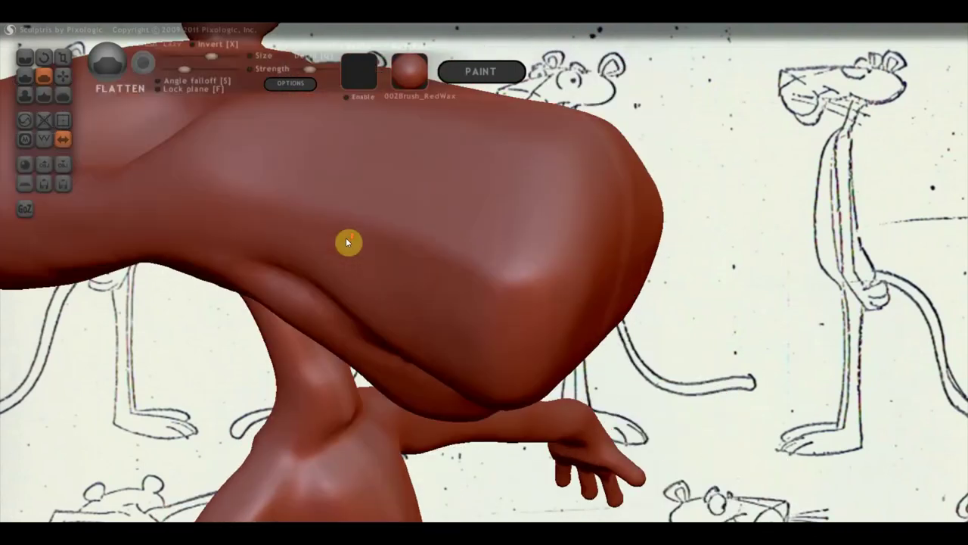
mouse_move(288, 213)
left_mouse_down()
mouse_move(348, 223)
mouse_move(367, 207)
mouse_move(394, 216)
mouse_move(429, 264)
mouse_move(474, 244)
mouse_move(512, 338)
mouse_move(478, 279)
left_mouse_up()
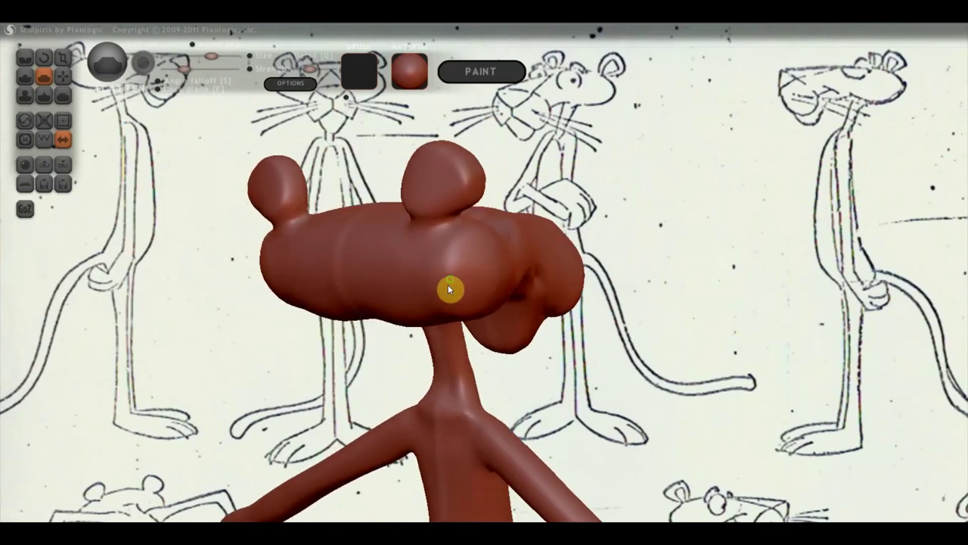
left_click_drag(440, 278, 469, 273)
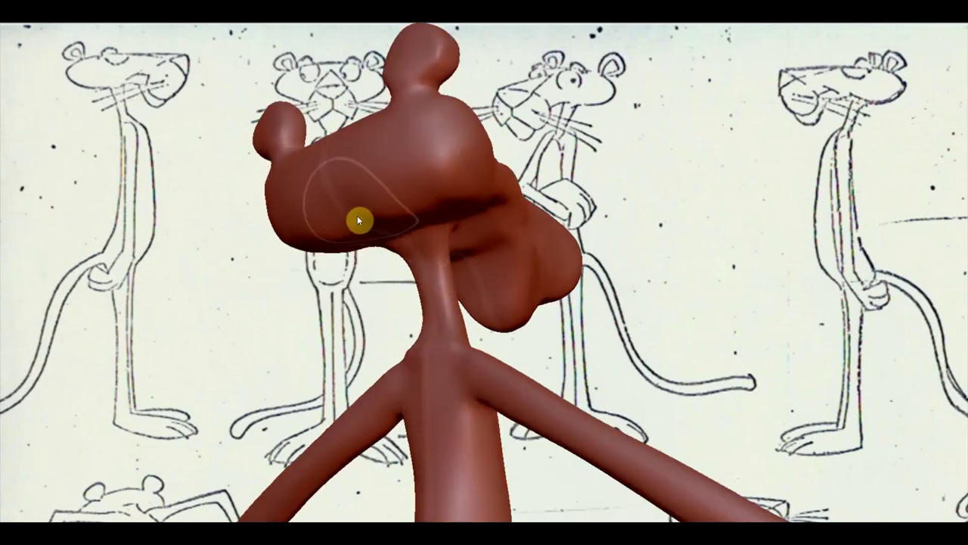
mouse_move(63, 76)
left_click(74, 80)
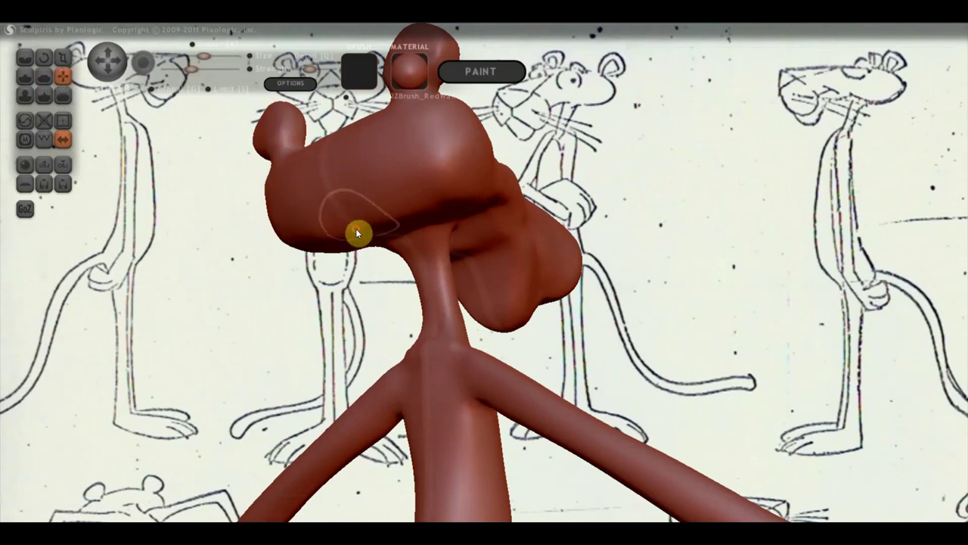
Pull the head surface with the Grab brush to smooth out the upper dent on the snout
mouse_move(313, 244)
left_mouse_down()
mouse_move(349, 271)
mouse_move(288, 218)
mouse_move(222, 305)
mouse_move(199, 300)
mouse_move(221, 227)
mouse_move(361, 231)
left_mouse_up()
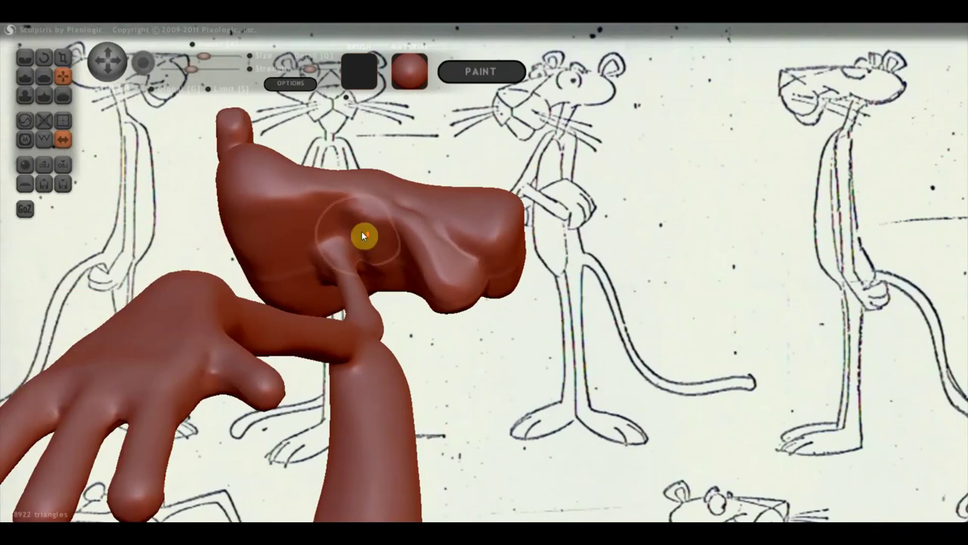
scroll(362, 231, "up", 5)
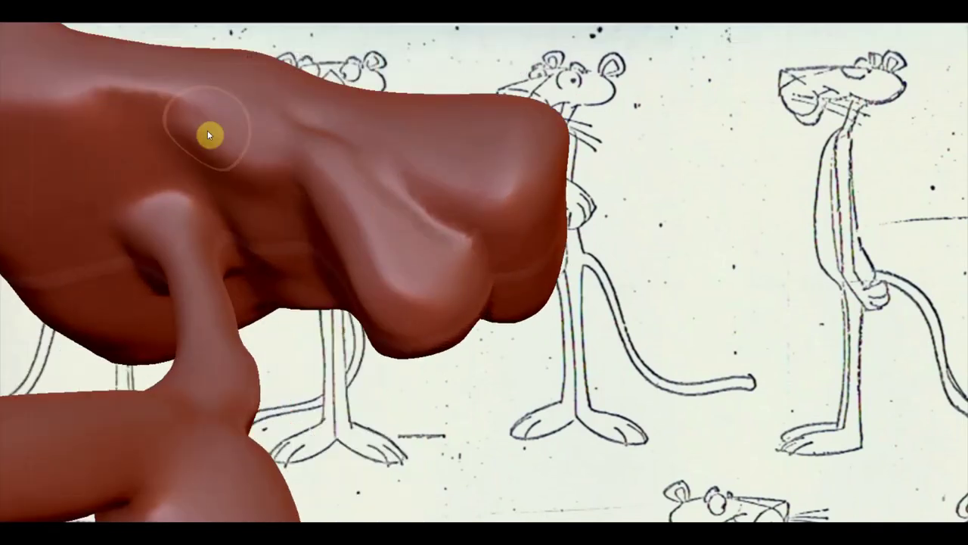
mouse_move(240, 171)
left_mouse_down()
mouse_move(227, 151)
mouse_move(247, 267)
mouse_move(264, 274)
left_mouse_up()
mouse_move(262, 273)
right_mouse_down()
mouse_move(298, 324)
mouse_move(434, 232)
right_mouse_up()
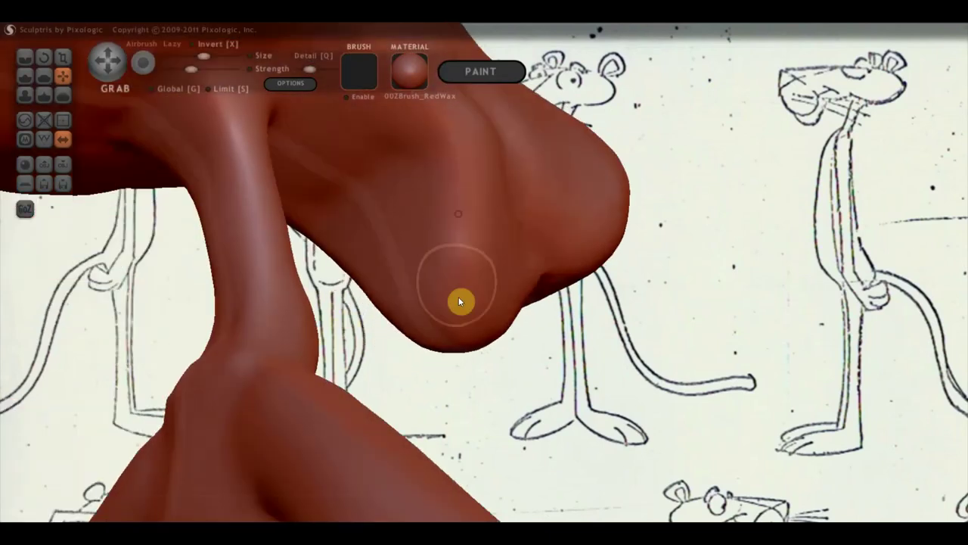
mouse_move(443, 276)
right_mouse_down()
mouse_move(280, 298)
mouse_move(151, 341)
mouse_move(201, 351)
mouse_move(262, 325)
right_mouse_up()
left_click(24, 60)
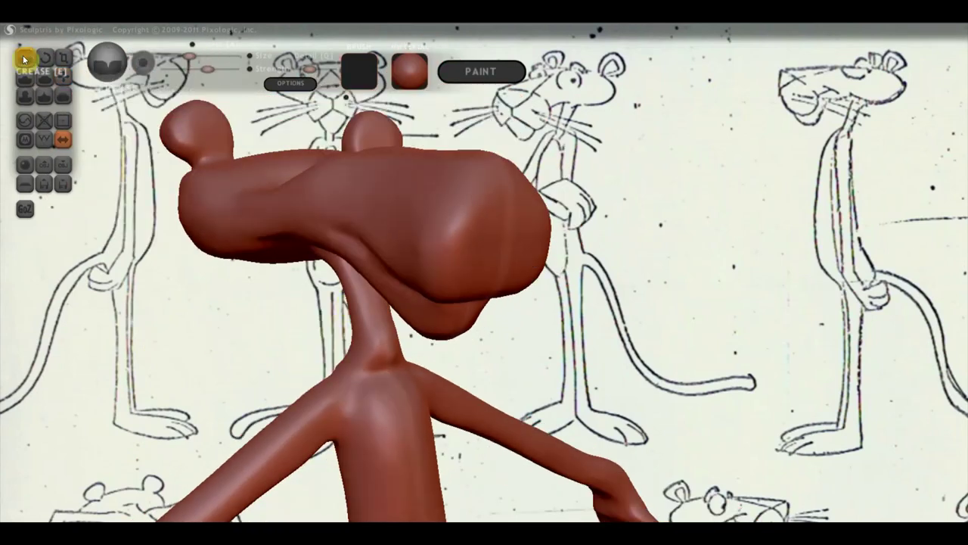
Deepen the central crease on top of the head
right_click_drag(136, 174, 216, 222)
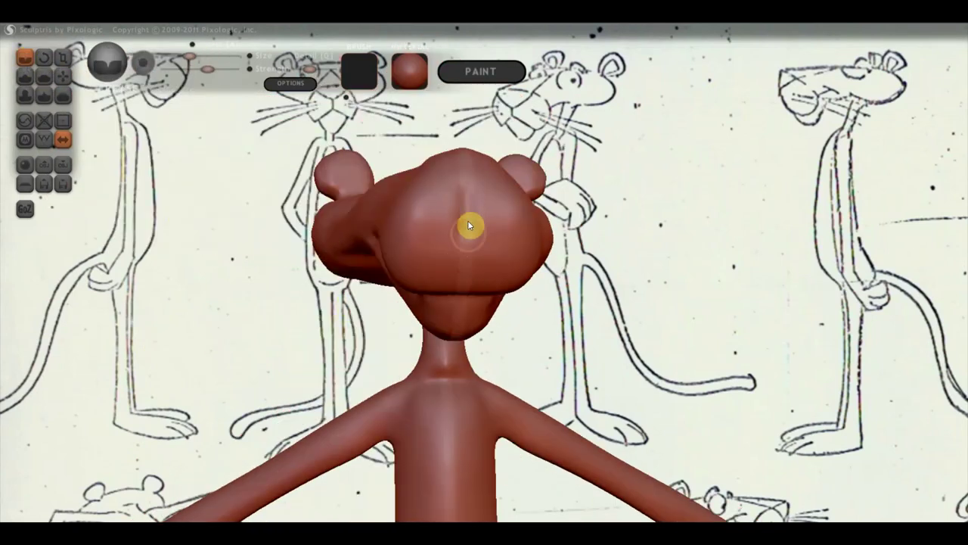
mouse_move(465, 298)
right_mouse_down()
mouse_move(412, 284)
mouse_move(443, 313)
mouse_move(460, 385)
mouse_move(478, 325)
mouse_move(643, 306)
right_mouse_up()
mouse_move(634, 250)
left_mouse_down()
mouse_move(575, 389)
mouse_move(473, 361)
left_mouse_up()
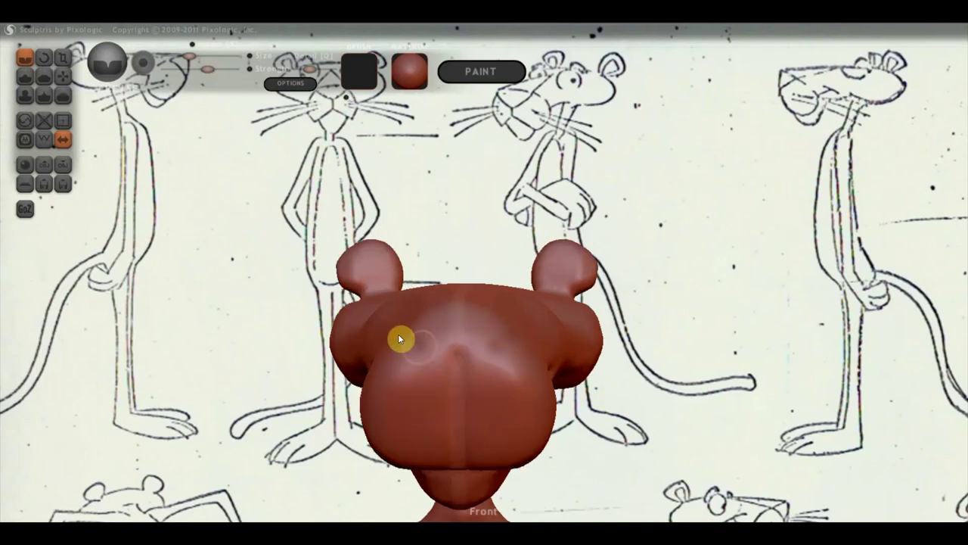
mouse_move(403, 337)
left_mouse_down()
mouse_move(503, 374)
mouse_move(564, 421)
left_mouse_up()
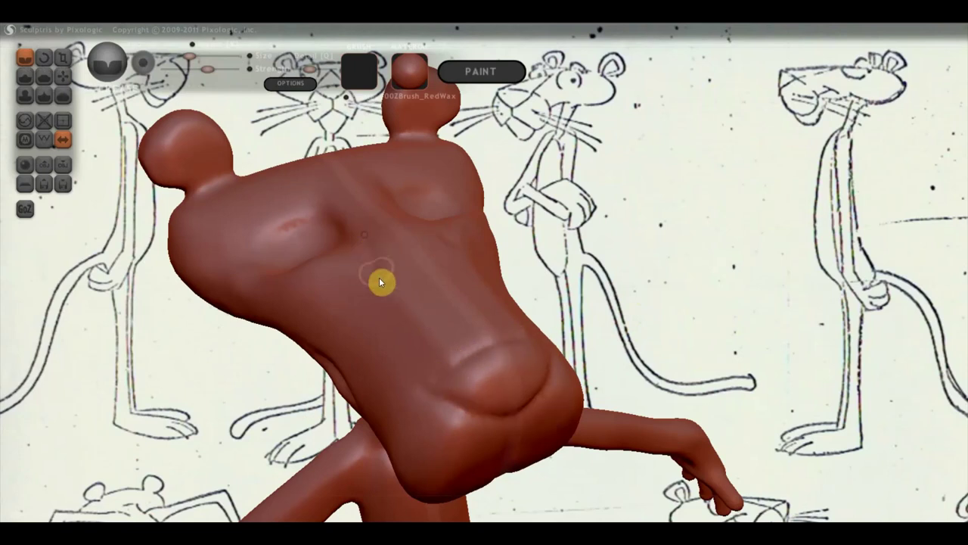
left_click_drag(371, 244, 426, 370)
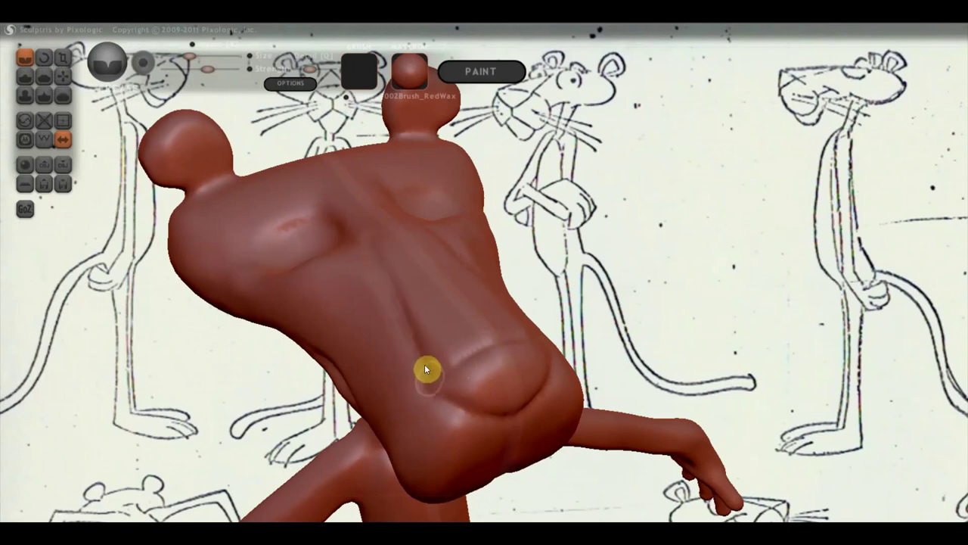
Carve a dent and groove along the ridge and edge of the head
mouse_move(431, 385)
right_mouse_down()
mouse_move(530, 286)
mouse_move(581, 308)
right_mouse_up()
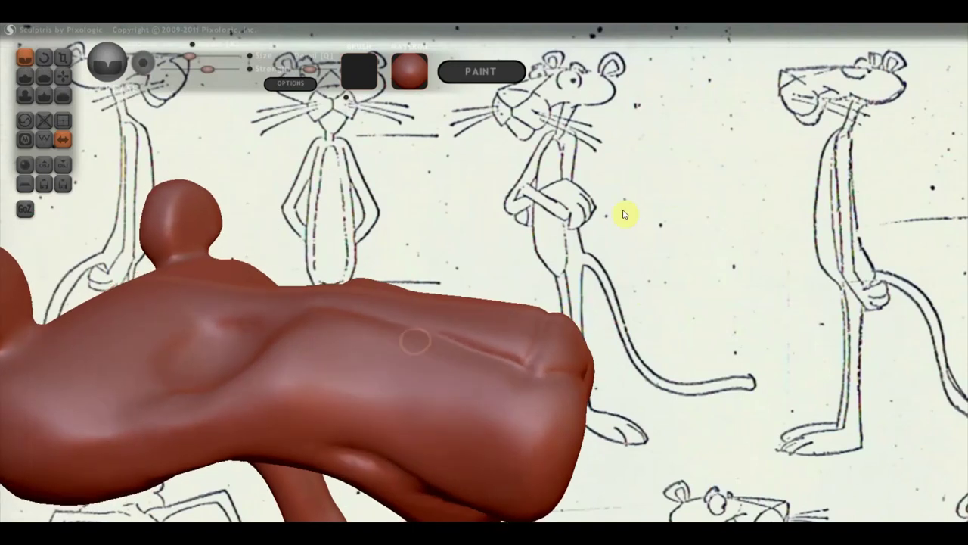
right_click_drag(624, 214, 404, 348)
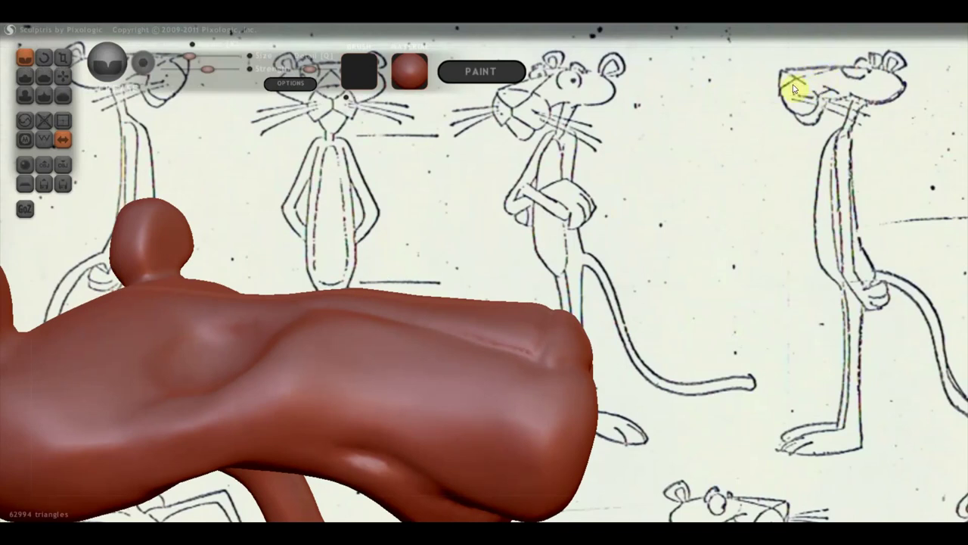
left_click_drag(564, 351, 543, 404)
left_click_drag(563, 333, 537, 383)
right_click_drag(458, 368, 486, 376)
Inspect the head from several angles and soften its sharpest creases
left_click(24, 75)
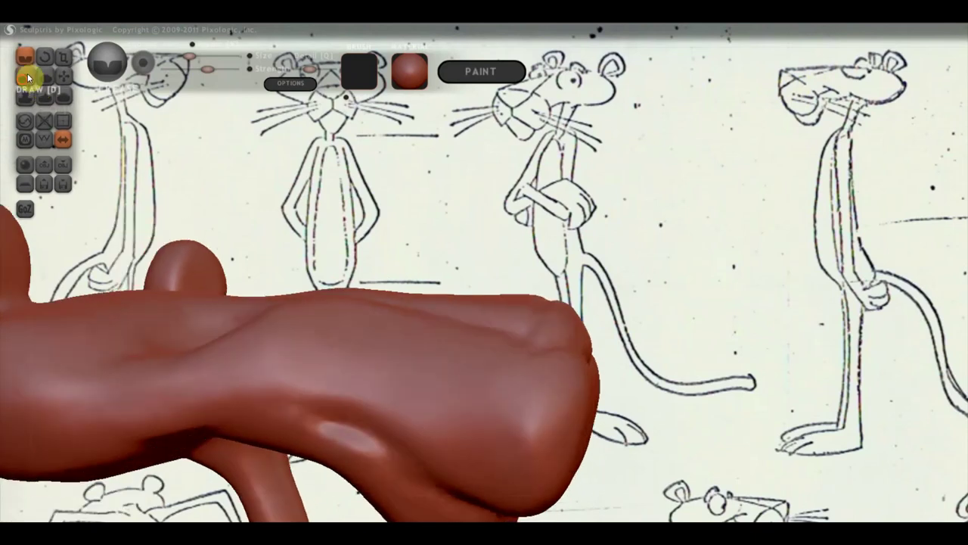
scroll(338, 350, "down", 2)
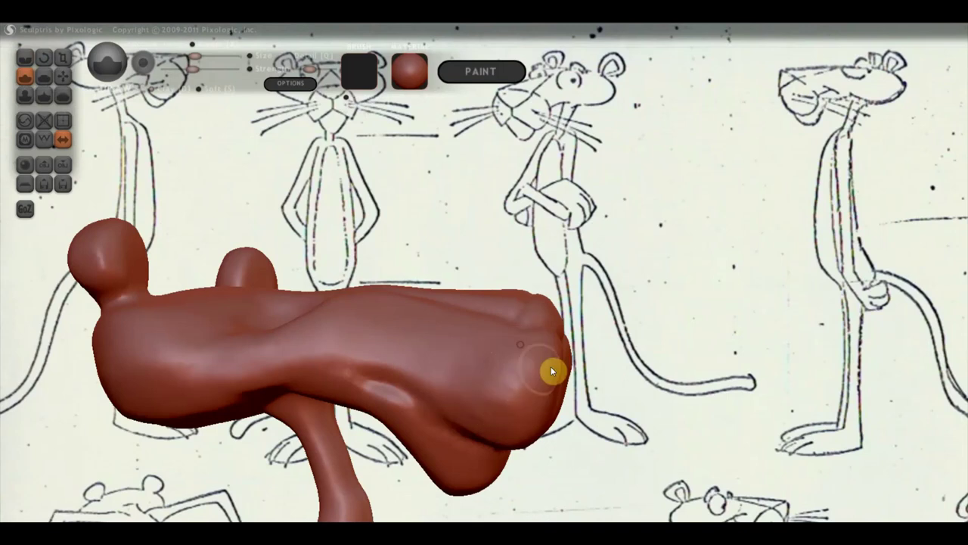
mouse_move(522, 395)
right_mouse_down()
mouse_move(484, 404)
mouse_move(466, 330)
right_mouse_up()
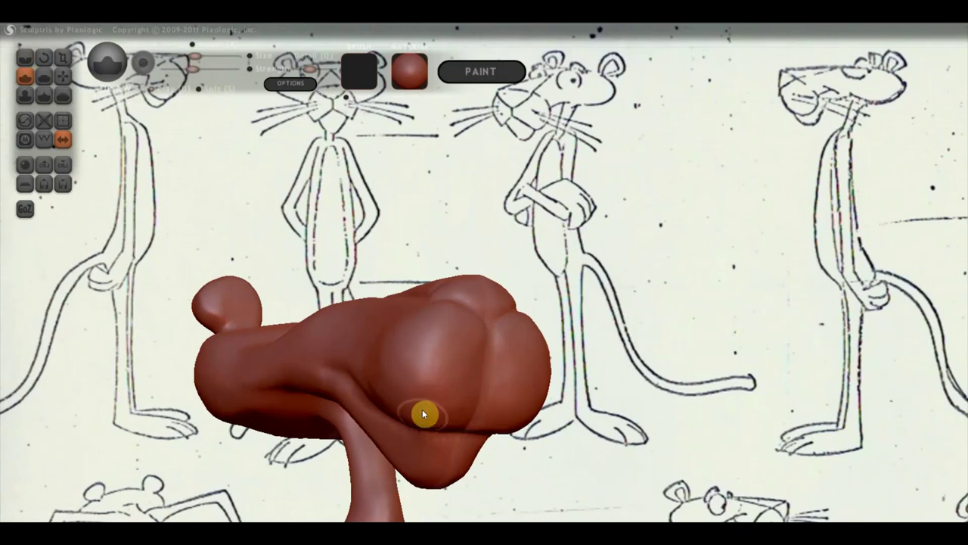
mouse_move(459, 348)
right_mouse_down()
mouse_move(490, 389)
mouse_move(396, 368)
right_mouse_up()
mouse_move(497, 428)
right_mouse_down()
mouse_move(435, 440)
mouse_move(408, 420)
mouse_move(441, 447)
right_mouse_up()
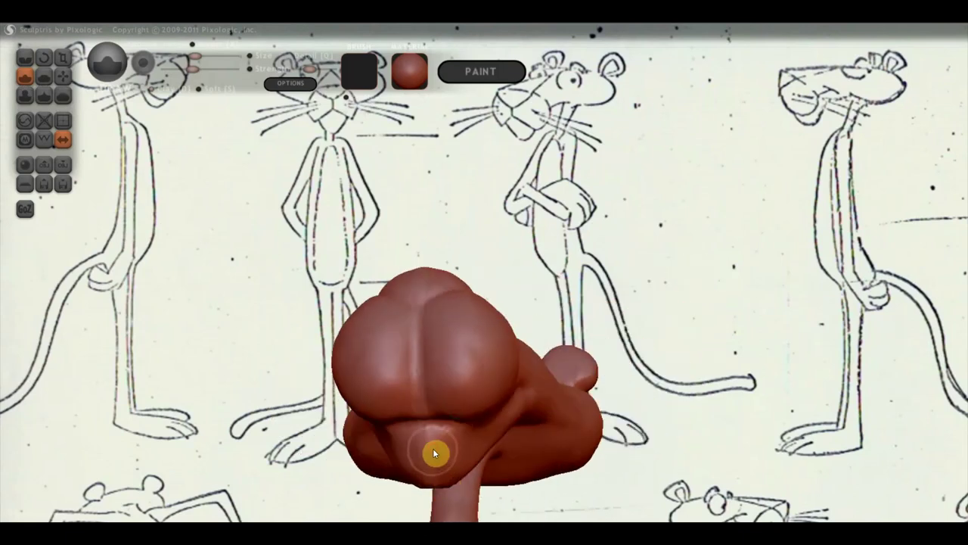
mouse_move(441, 481)
right_mouse_down()
mouse_move(346, 479)
mouse_move(232, 510)
mouse_move(261, 510)
right_mouse_up()
mouse_move(573, 356)
right_mouse_down()
mouse_move(579, 415)
mouse_move(569, 367)
right_mouse_up()
scroll(588, 305, "down", 3)
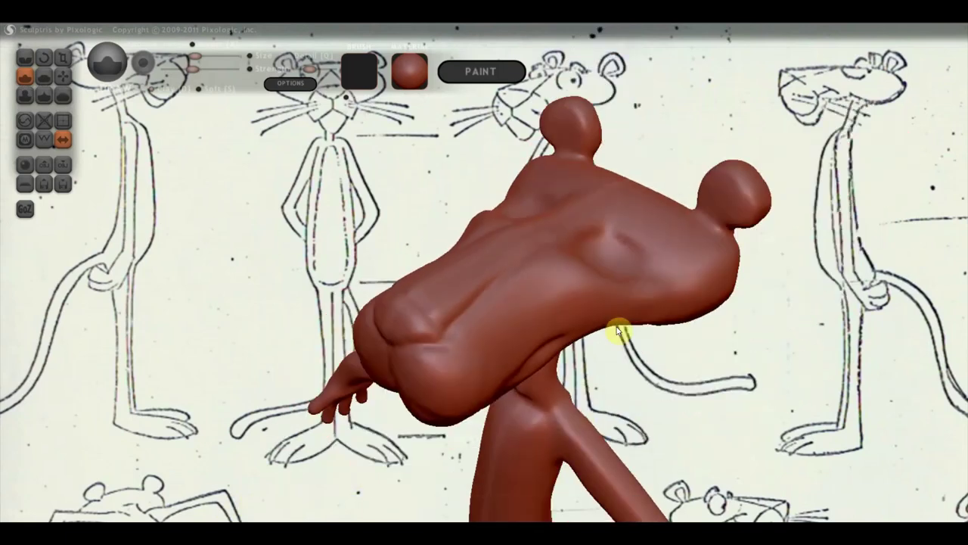
left_click(25, 58)
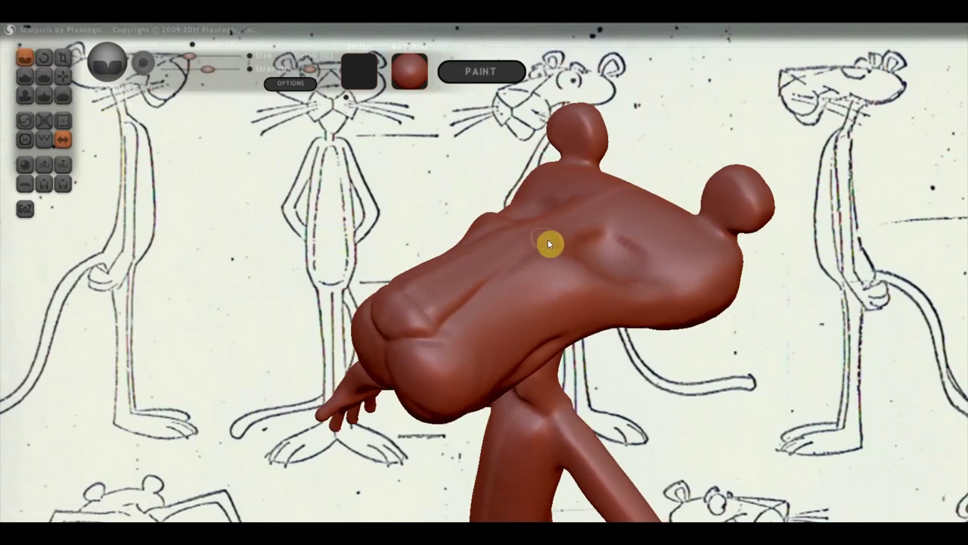
mouse_move(595, 307)
right_mouse_down()
mouse_move(580, 283)
mouse_move(527, 245)
right_mouse_up()
mouse_move(648, 282)
right_mouse_down()
mouse_move(539, 285)
mouse_move(539, 271)
right_mouse_up()
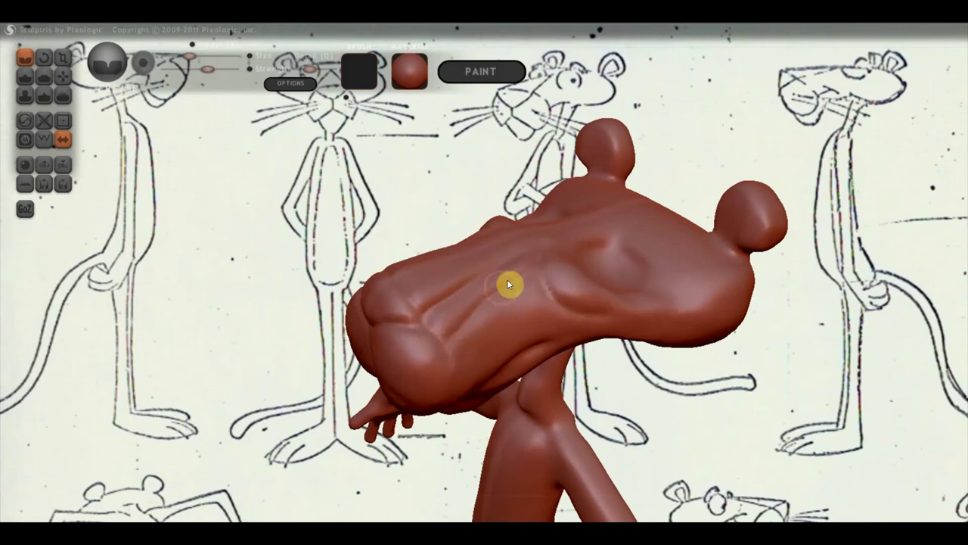
left_click_drag(484, 286, 461, 307, "shift")
left_click(43, 76)
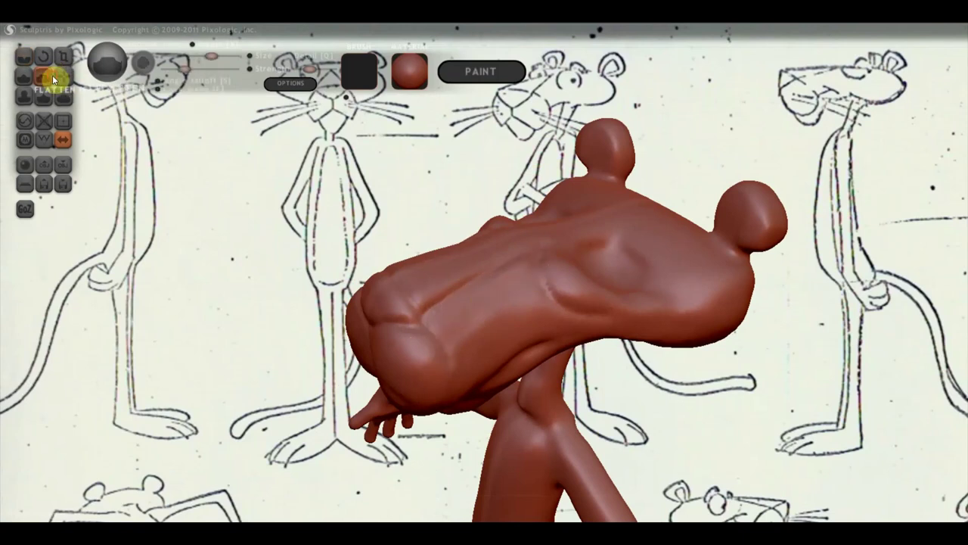
Enlarge the Flatten brush and sculpt where the head meets the right ear
scroll(391, 277, "up", 2)
scroll(453, 303, "up", 2)
left_click_drag(211, 56, 195, 55)
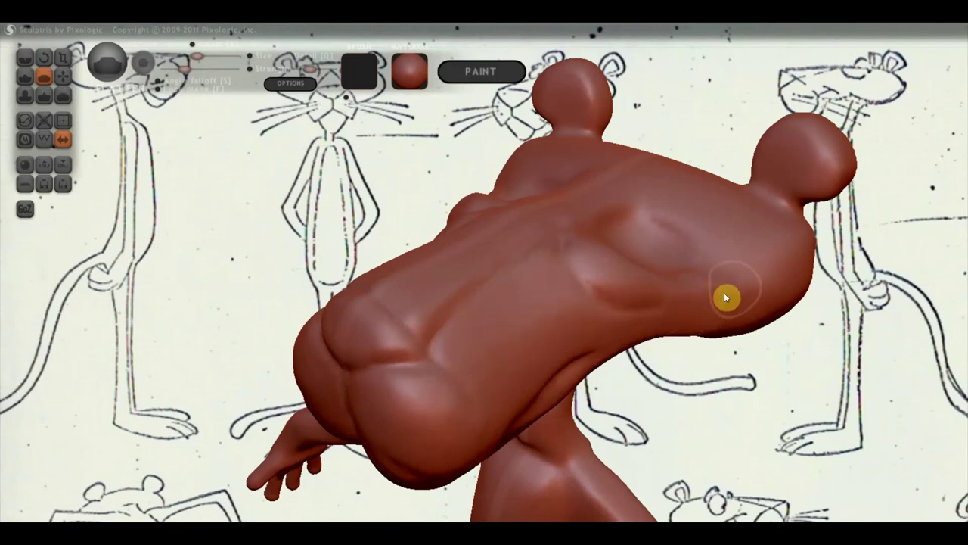
left_click_drag(793, 225, 794, 259)
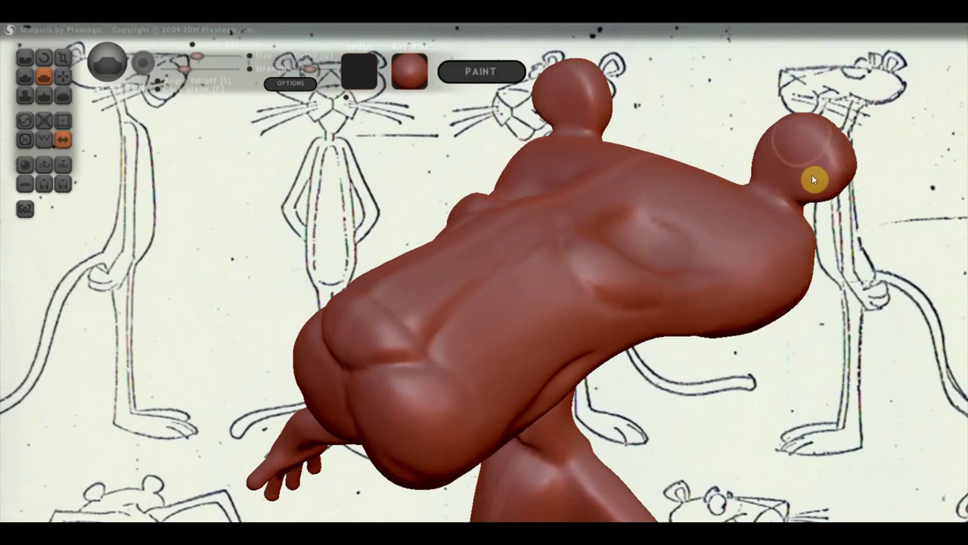
mouse_move(544, 291)
right_mouse_down()
mouse_move(532, 296)
mouse_move(532, 275)
mouse_move(593, 224)
right_mouse_up()
scroll(529, 274, "up", 3)
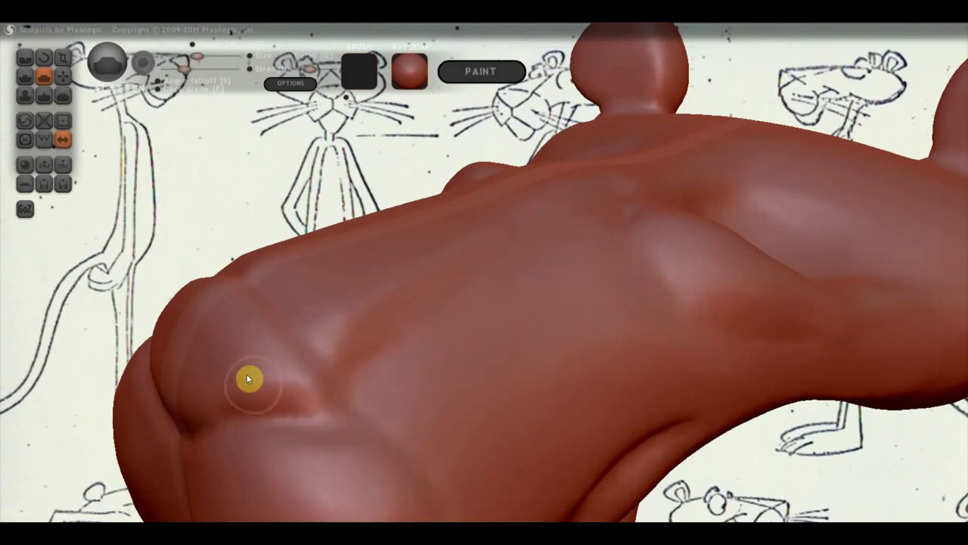
Flatten the crease between the ears and carve a diagonal crease across the head
right_click_drag(285, 399, 439, 388)
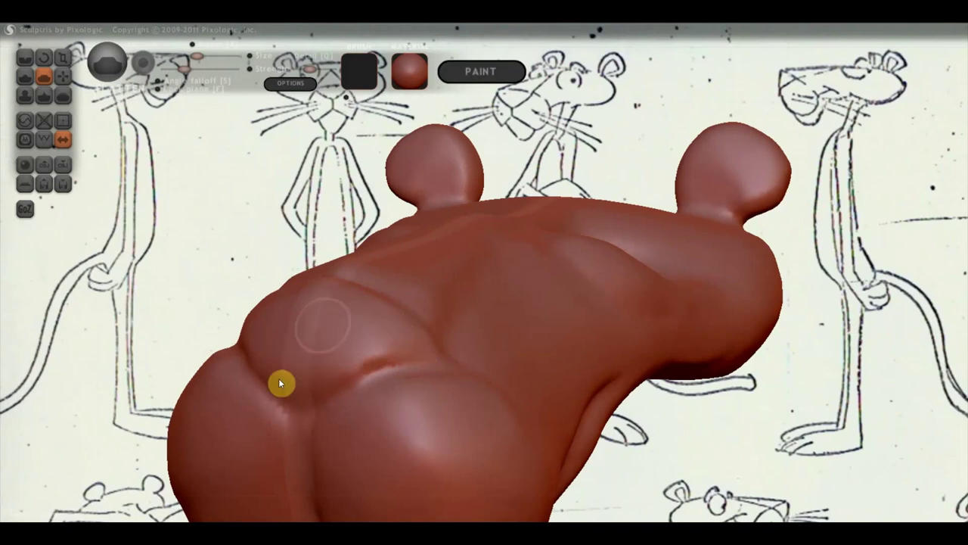
scroll(389, 369, "up", 2)
mouse_move(389, 368)
right_mouse_down()
mouse_move(381, 371)
mouse_move(504, 300)
right_mouse_up()
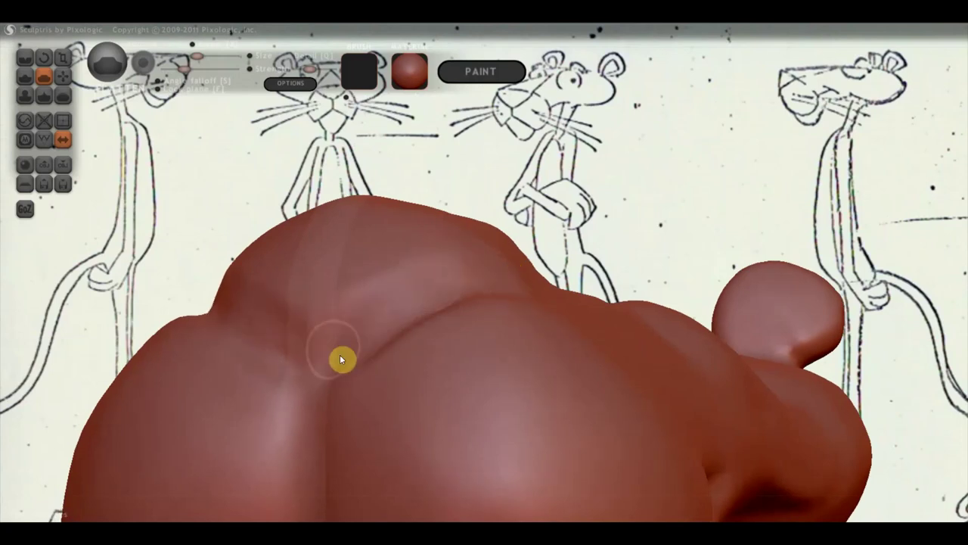
mouse_move(428, 232)
right_mouse_down()
mouse_move(435, 317)
mouse_move(535, 392)
right_mouse_up()
mouse_move(499, 329)
left_mouse_down()
mouse_move(443, 422)
mouse_move(416, 436)
mouse_move(445, 404)
mouse_move(474, 394)
mouse_move(502, 298)
mouse_move(510, 326)
mouse_move(495, 400)
mouse_move(462, 404)
mouse_move(525, 300)
mouse_move(444, 456)
mouse_move(412, 450)
left_mouse_up()
right_click_drag(479, 345, 429, 341)
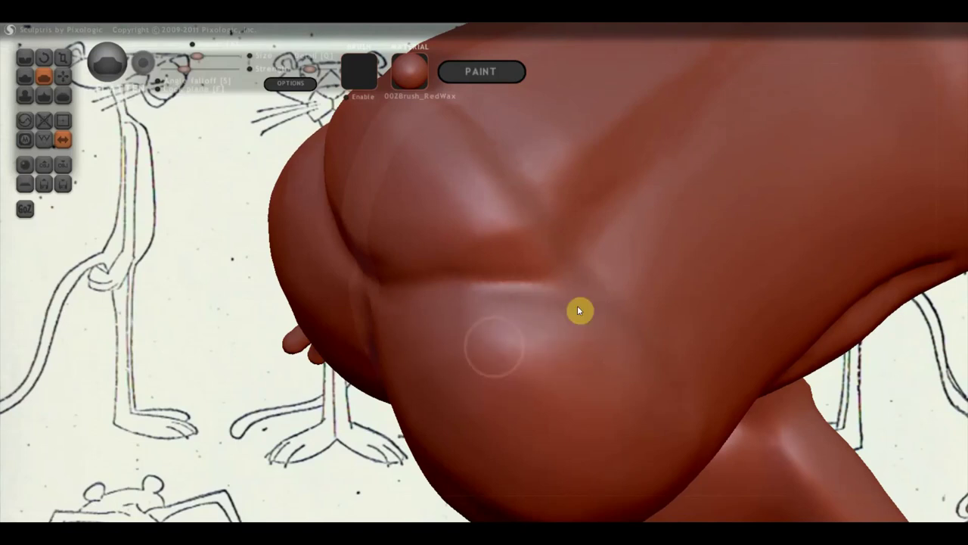
left_click_drag(563, 206, 722, 98)
Reshape the body ridge and smooth the shoulder-to-armpit junction with a resized brush
scroll(663, 383, "down", 5)
scroll(662, 393, "down", 3)
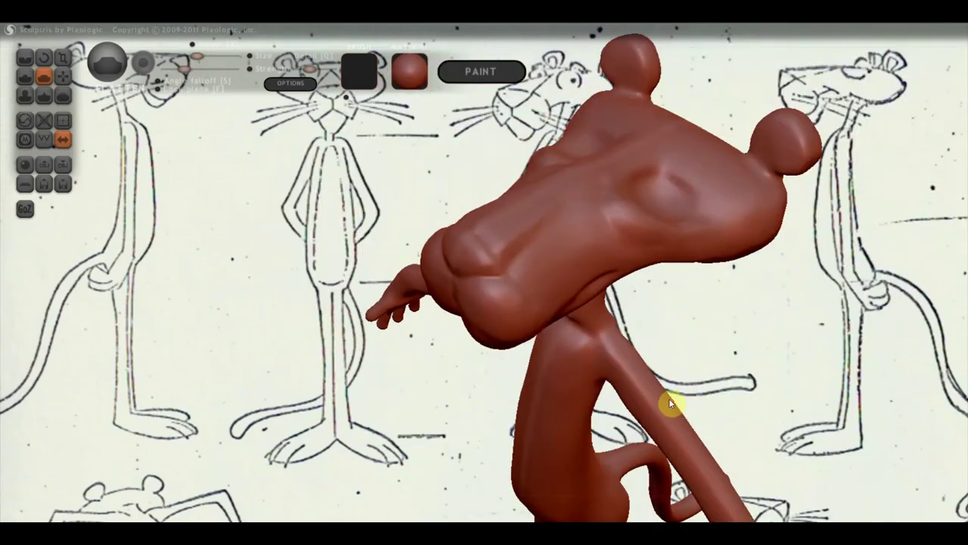
scroll(681, 416, "up", 6)
left_click_drag(697, 395, 682, 424)
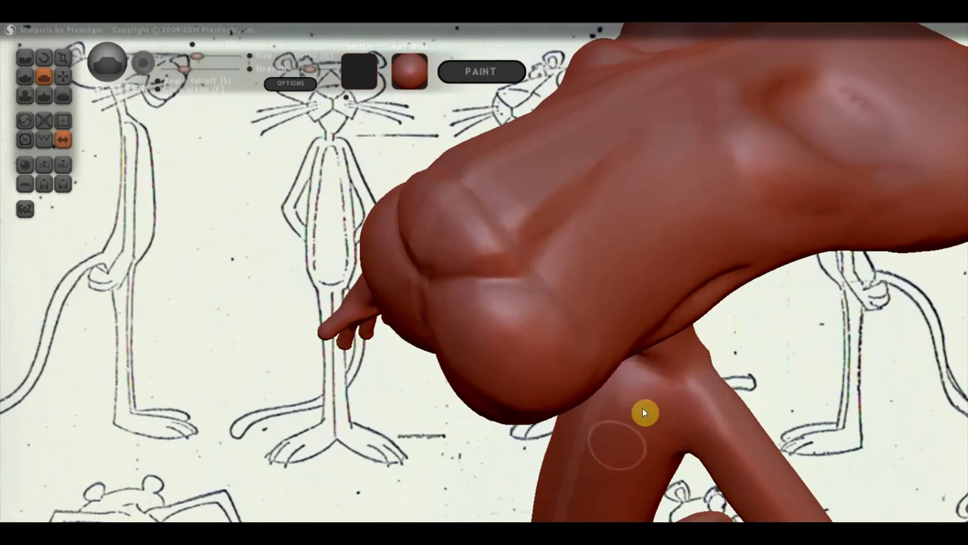
mouse_move(645, 437)
left_mouse_down()
mouse_move(873, 363)
mouse_move(800, 400)
mouse_move(875, 234)
left_mouse_up()
mouse_move(822, 376)
left_mouse_down()
mouse_move(873, 149)
mouse_move(808, 156)
mouse_move(810, 305)
mouse_move(801, 249)
mouse_move(692, 242)
mouse_move(713, 497)
mouse_move(687, 486)
mouse_move(620, 514)
mouse_move(708, 502)
mouse_move(471, 389)
mouse_move(411, 280)
mouse_move(418, 285)
left_mouse_up()
left_click_drag(191, 57, 199, 57)
mouse_move(436, 233)
left_mouse_down()
mouse_move(439, 252)
mouse_move(388, 275)
mouse_move(426, 301)
left_mouse_up()
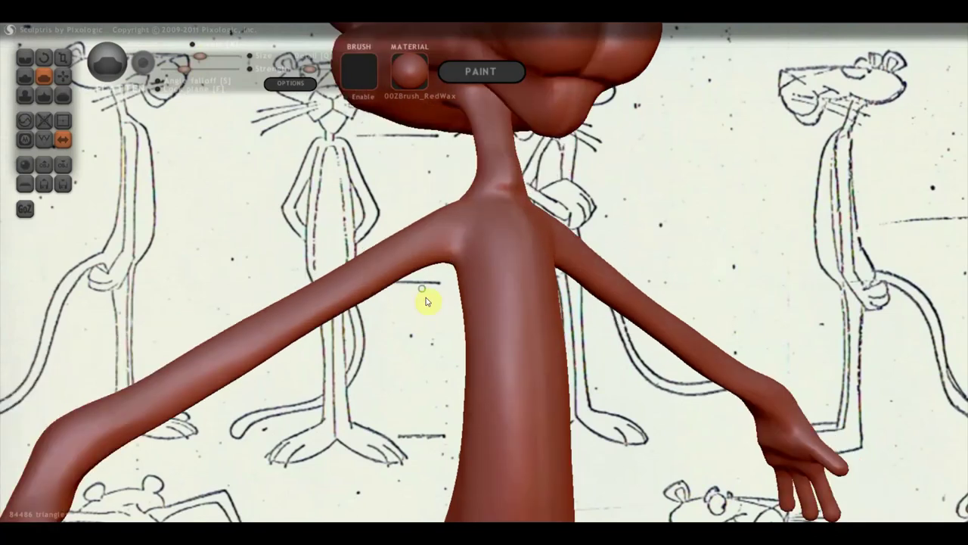
Orbit the panther to a straight front view and select the Grab tool
left_click(25, 57)
left_click_drag(295, 174, 272, 157)
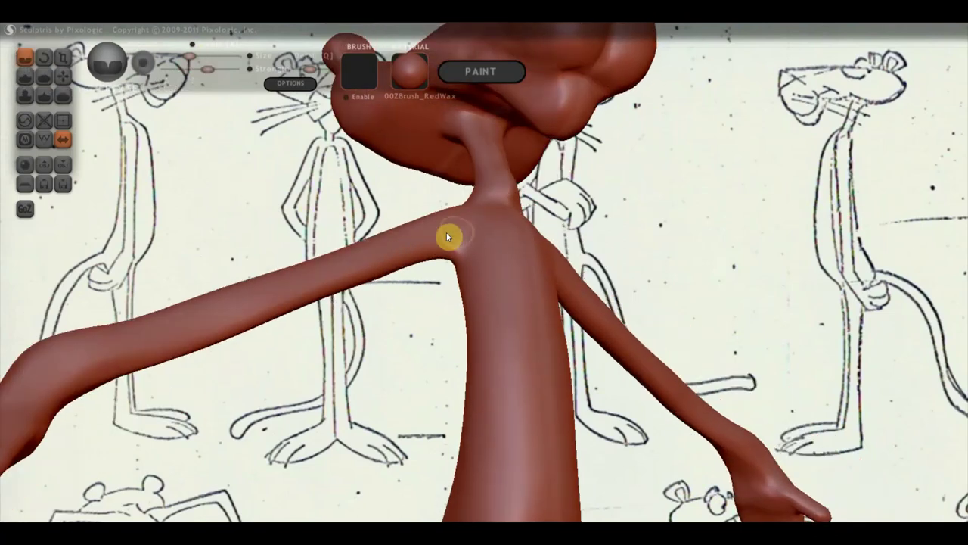
mouse_move(443, 272)
left_mouse_down("shift")
mouse_move(460, 277)
mouse_move(411, 296)
left_mouse_up("shift")
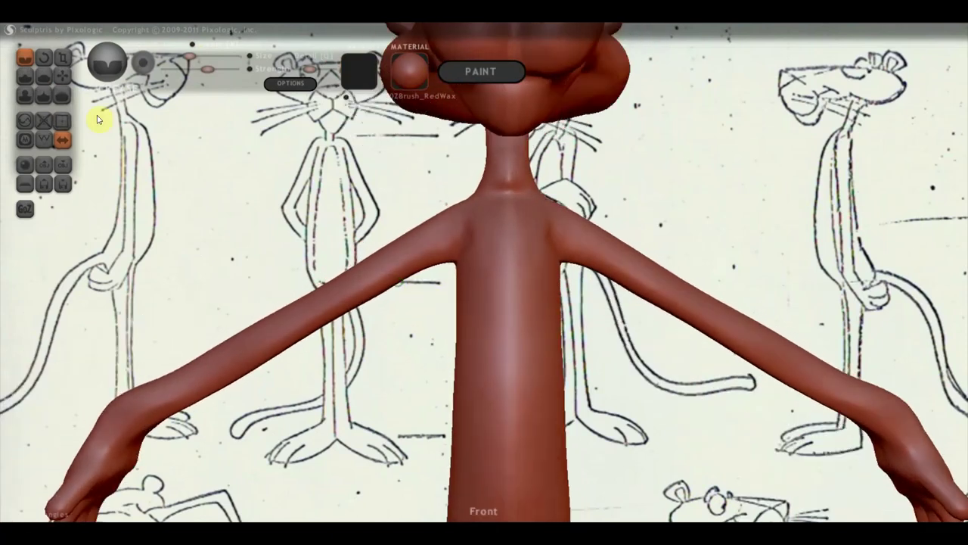
left_click(62, 75)
scroll(437, 272, "down", 3)
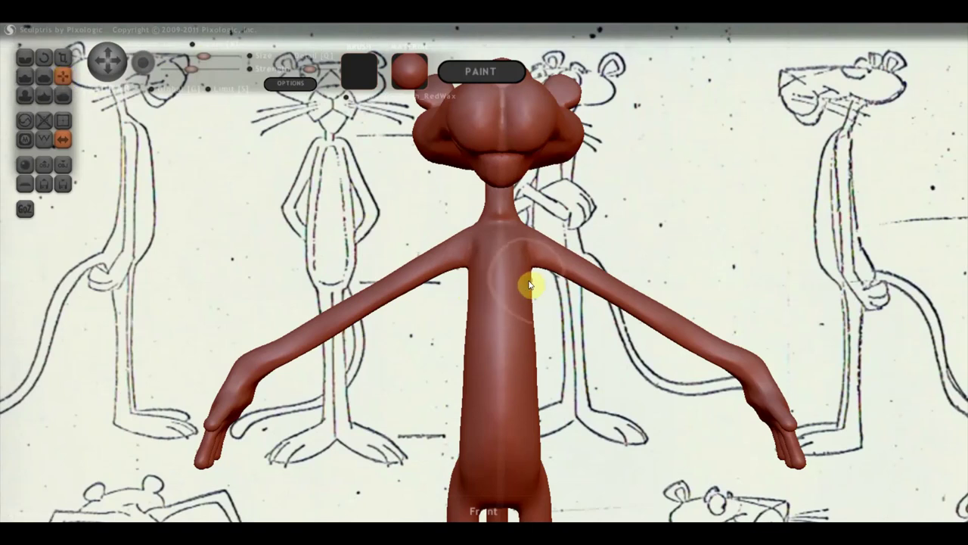
scroll(530, 257, "up", 3)
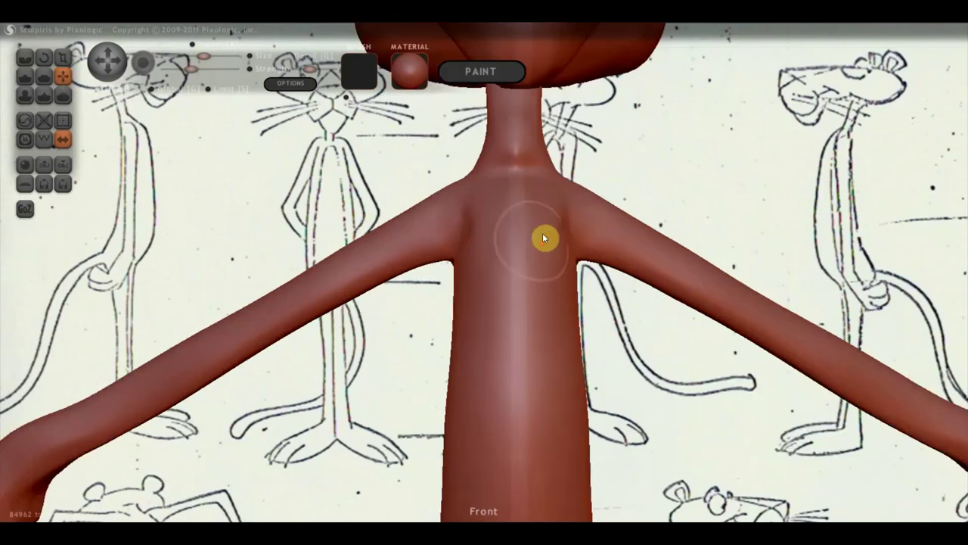
Pull both shoulders and armpits upward symmetrically with Grab
left_click_drag(589, 196, 593, 189)
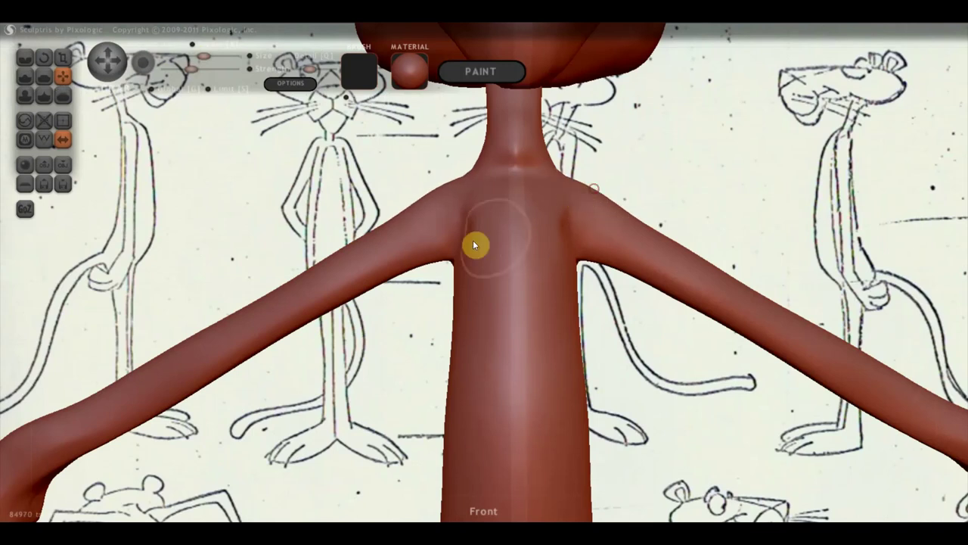
mouse_move(452, 265)
left_mouse_down()
mouse_move(464, 227)
mouse_move(374, 266)
mouse_move(437, 217)
mouse_move(374, 257)
mouse_move(345, 303)
mouse_move(99, 418)
left_mouse_up()
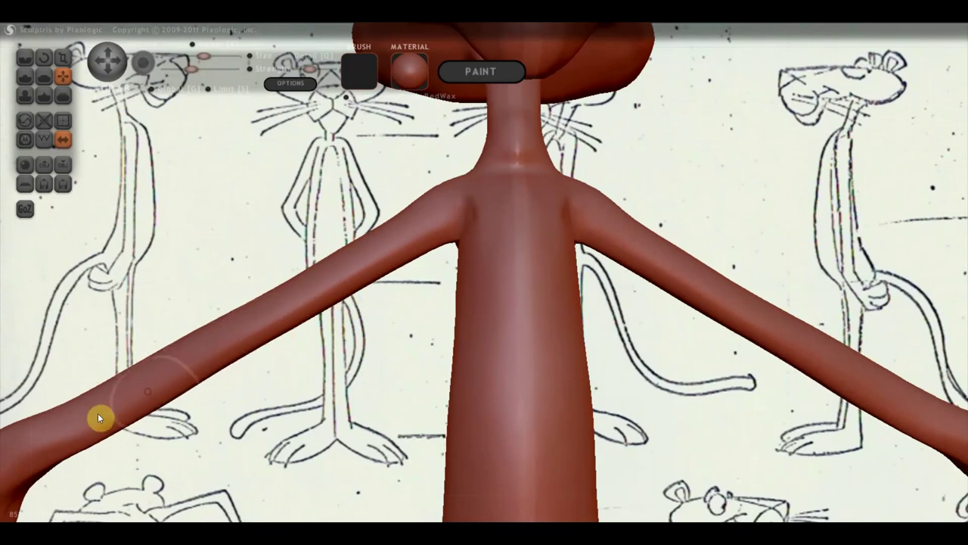
scroll(339, 400, "down", 3)
scroll(357, 404, "down", 2)
scroll(234, 316, "up", 1)
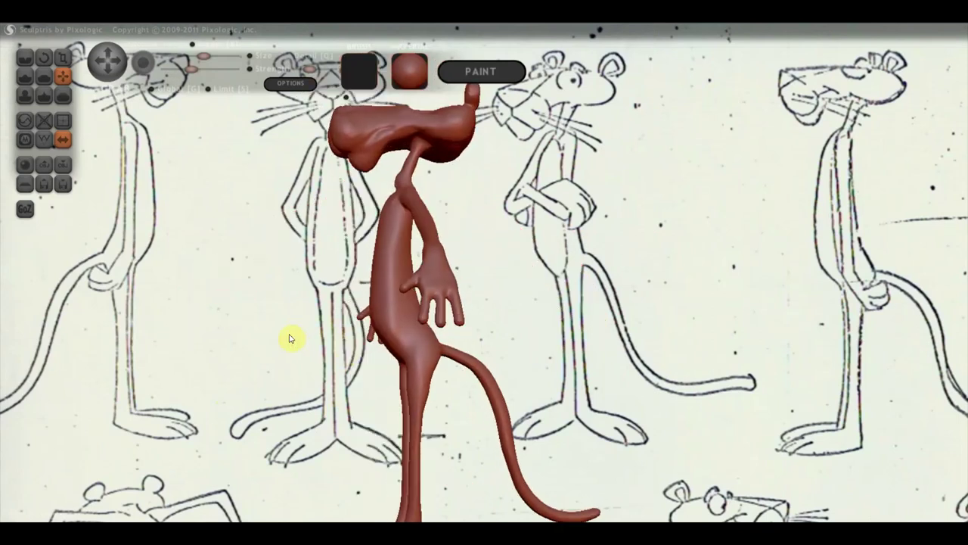
Orbit the figure toward the front, then switch to another brush with the F hotkey
left_click_drag(291, 338, 286, 338)
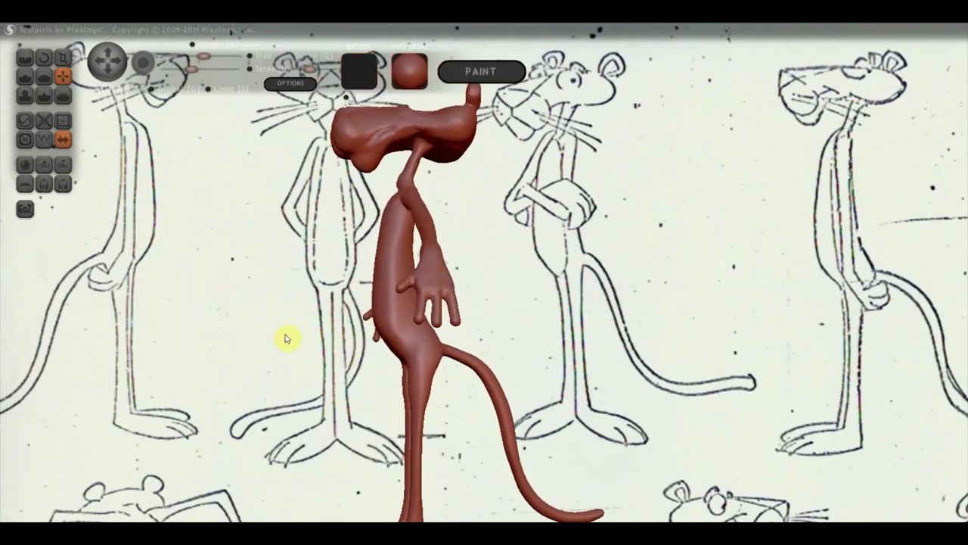
mouse_move(425, 362)
left_mouse_down()
mouse_move(600, 351)
mouse_move(539, 354)
left_mouse_up()
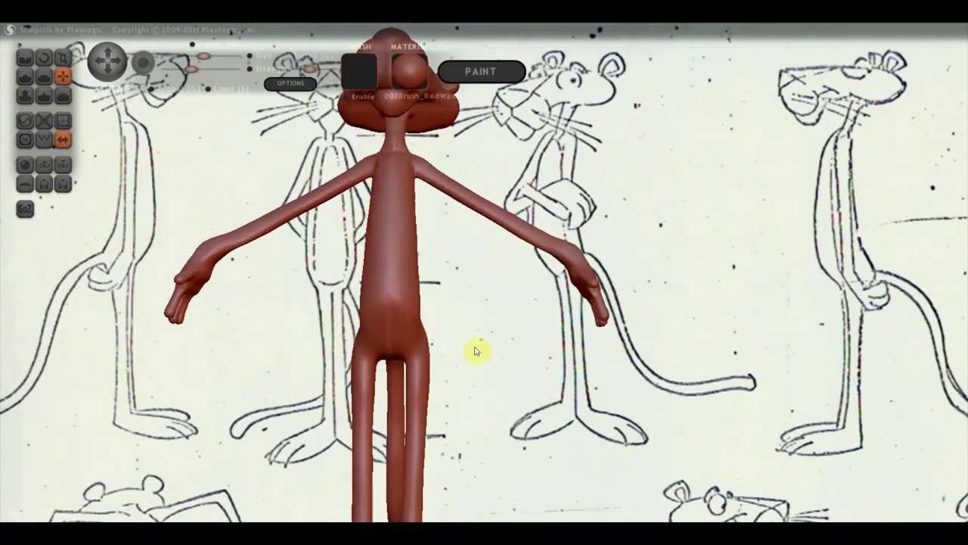
key("f")
mouse_move(209, 222)
left_mouse_down()
mouse_move(400, 358)
mouse_move(320, 268)
left_mouse_up()
Select another sculpting brush and orbit the panther through front and side views
scroll(367, 345, "up", 3)
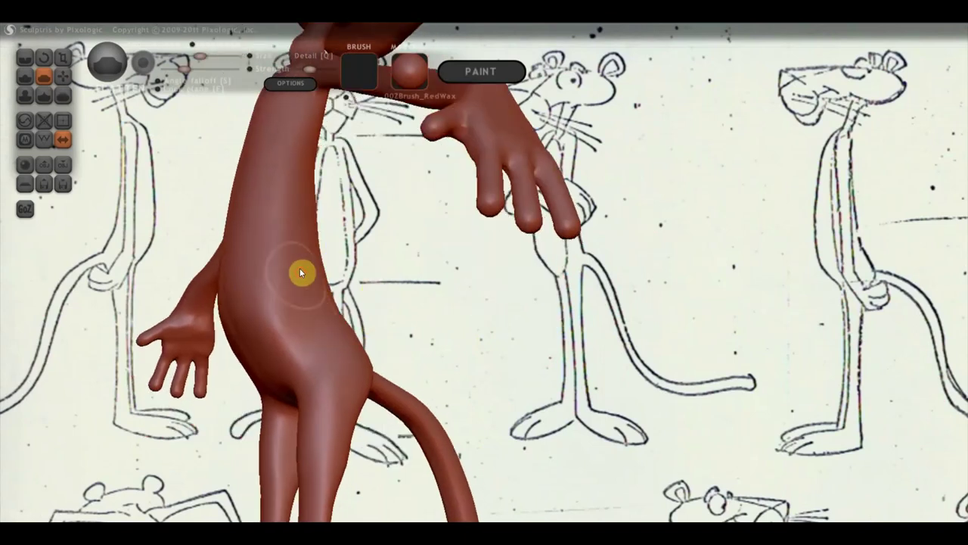
left_click(24, 76)
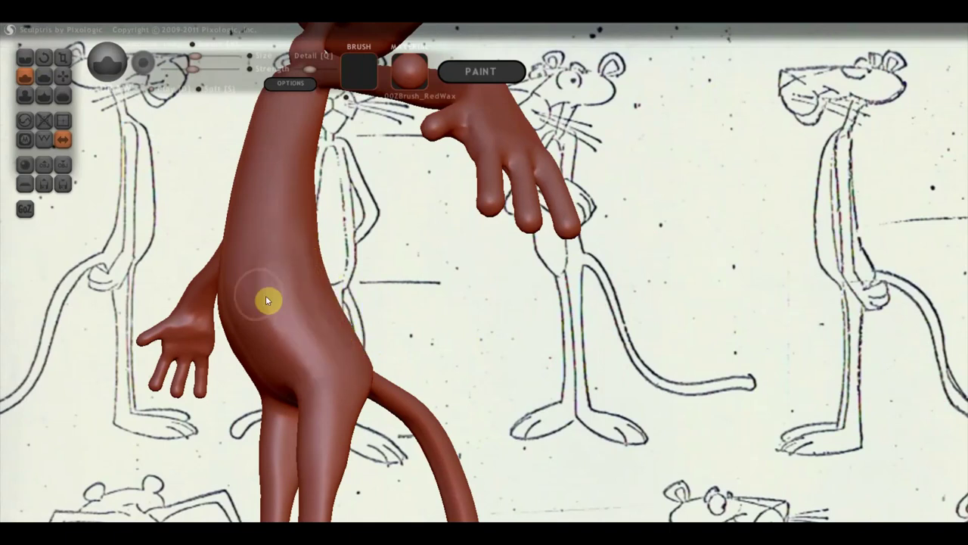
mouse_move(363, 355)
left_mouse_down()
mouse_move(579, 371)
mouse_move(411, 389)
mouse_move(444, 352)
mouse_move(400, 324)
mouse_move(99, 320)
mouse_move(487, 312)
left_mouse_up()
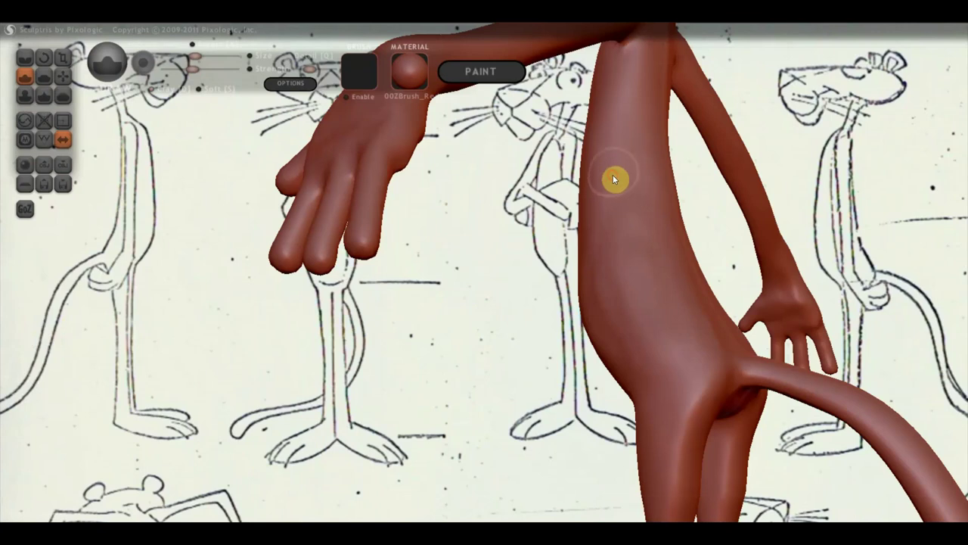
mouse_move(667, 267)
right_mouse_down()
mouse_move(662, 287)
mouse_move(613, 246)
right_mouse_up()
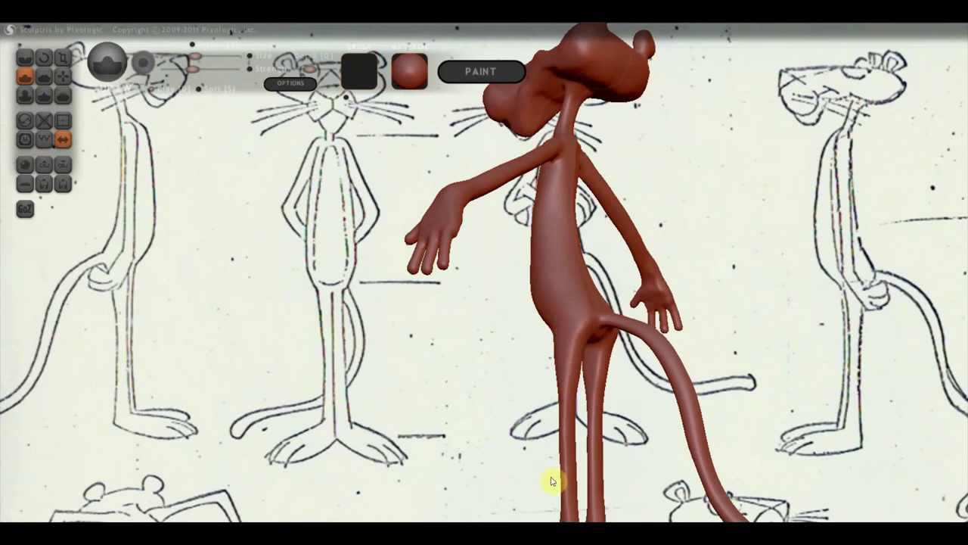
mouse_move(568, 493)
right_mouse_down()
mouse_move(788, 504)
mouse_move(681, 496)
right_mouse_up()
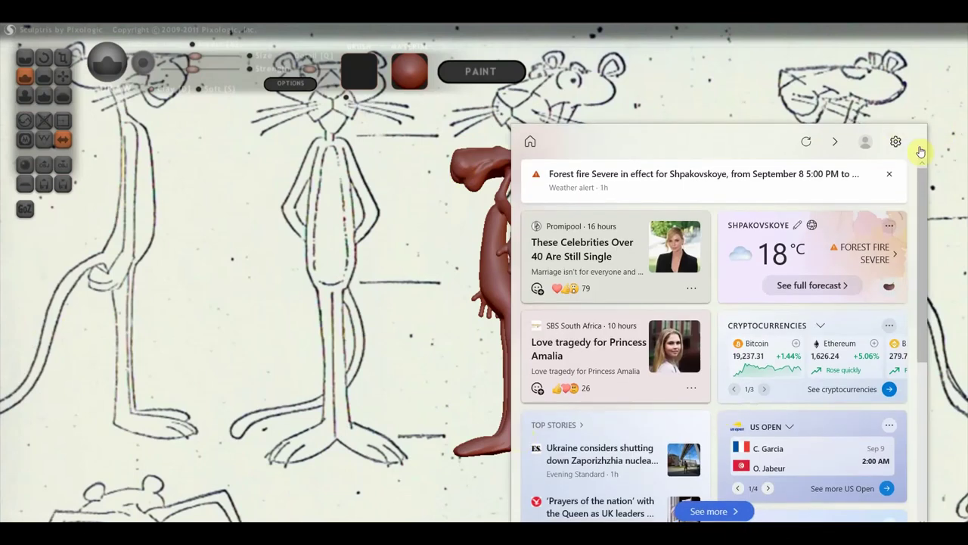
Dismiss the Windows news panel and zoom in on the legs from the front
left_click(374, 460)
right_click_drag(421, 406, 492, 439)
scroll(504, 334, "up", 3)
mouse_move(504, 333)
right_mouse_down()
mouse_move(556, 383)
mouse_move(658, 421)
right_mouse_up()
scroll(611, 424, "up", 5)
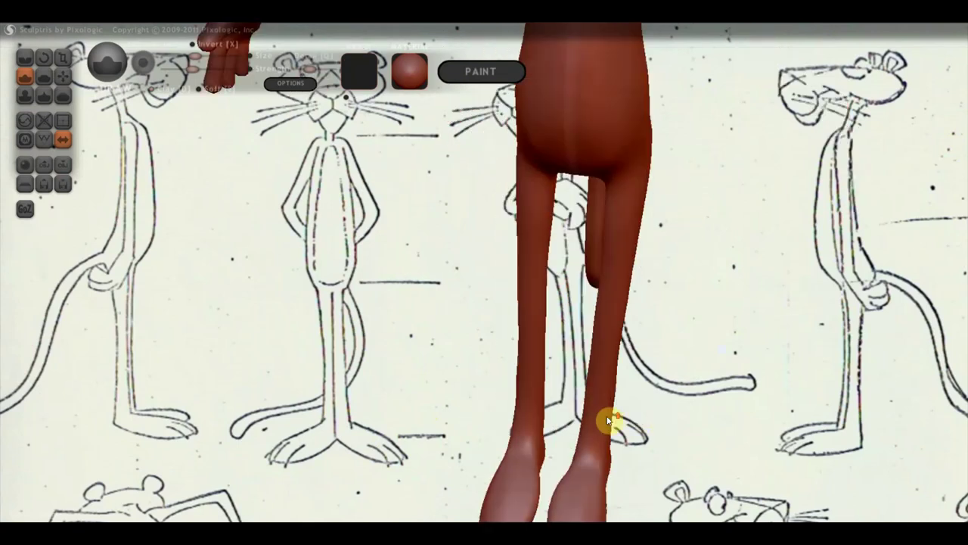
Orbit around the legs and tail to a three-quarter side view
scroll(605, 291, "up", 2)
mouse_move(605, 291)
right_mouse_down()
mouse_move(553, 287)
mouse_move(592, 329)
mouse_move(586, 340)
right_mouse_up()
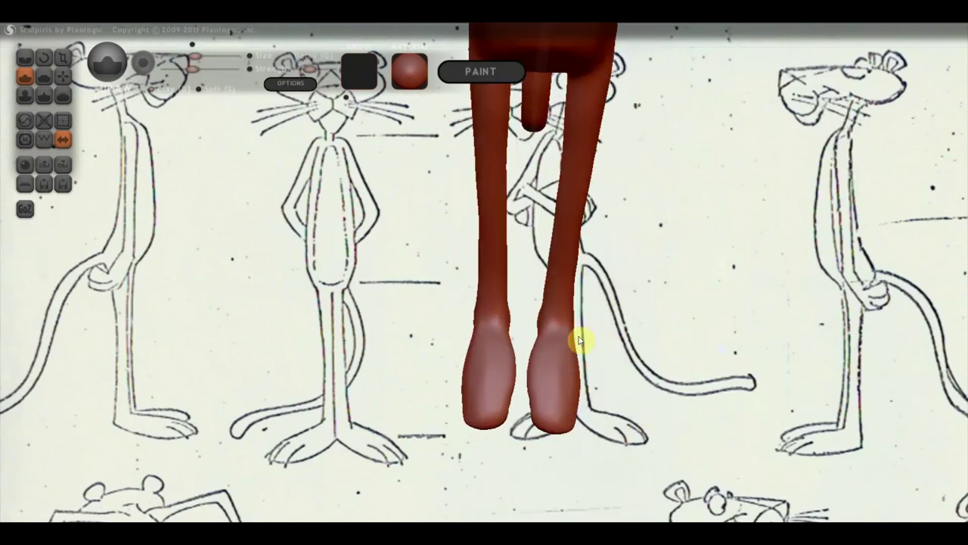
left_click(43, 77)
scroll(344, 365, "up", 2)
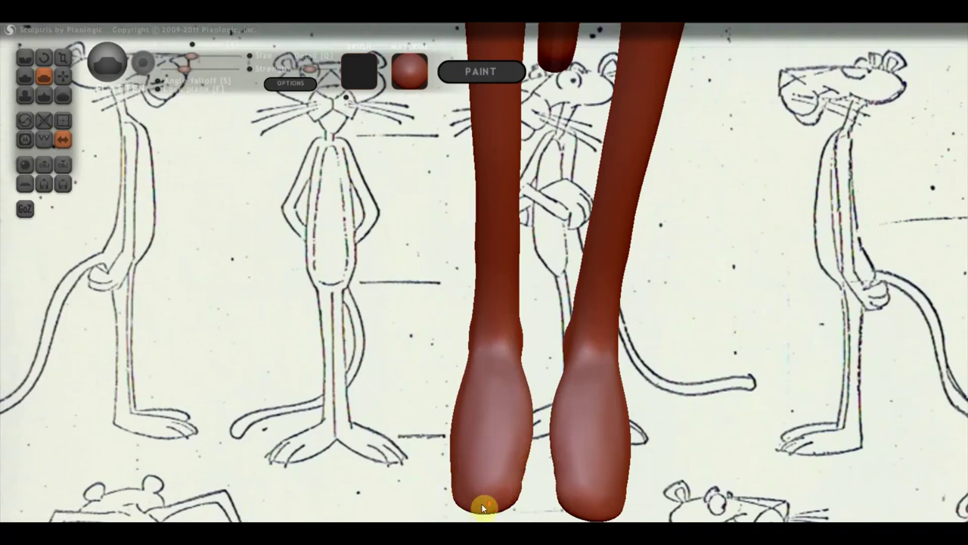
right_click_drag(484, 504, 517, 510)
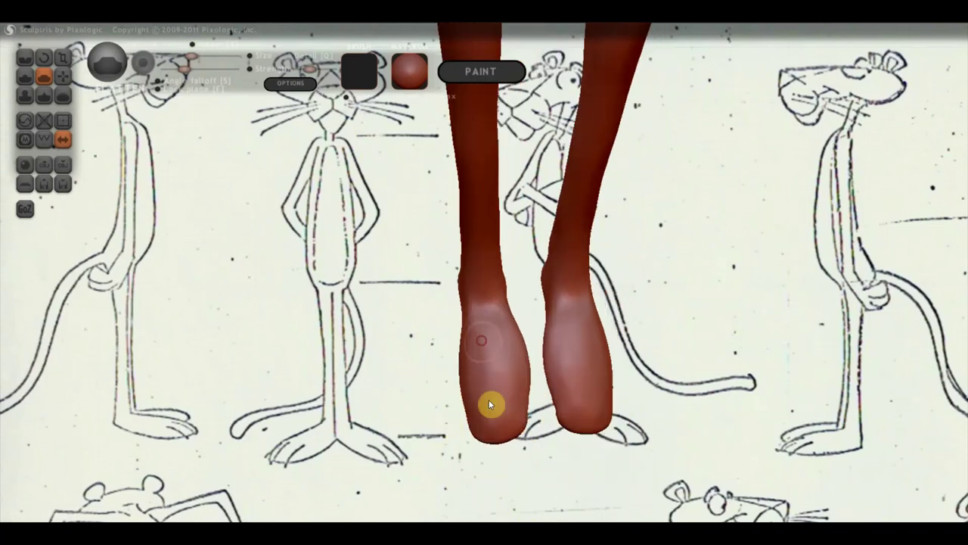
mouse_move(493, 361)
right_mouse_down()
mouse_move(575, 340)
mouse_move(525, 384)
right_mouse_up()
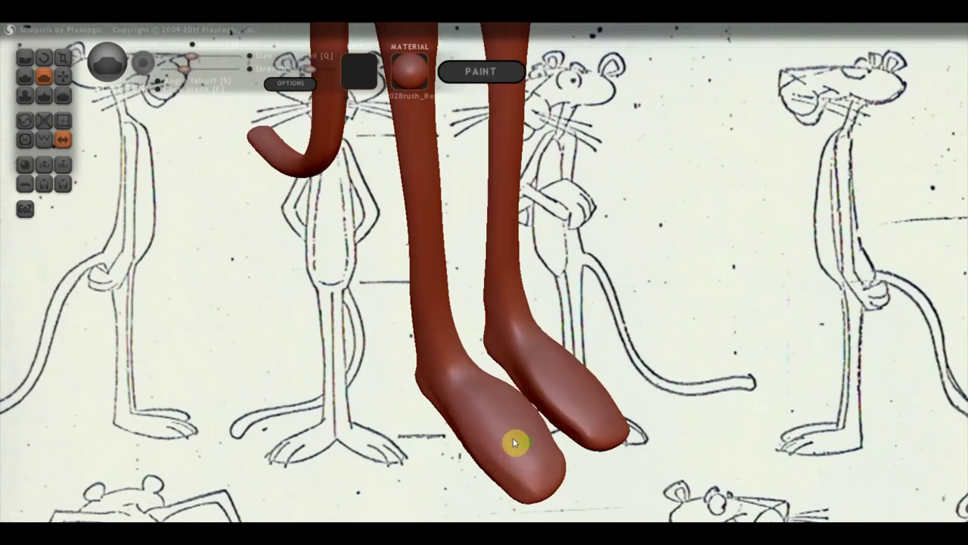
right_click_drag(514, 441, 400, 449)
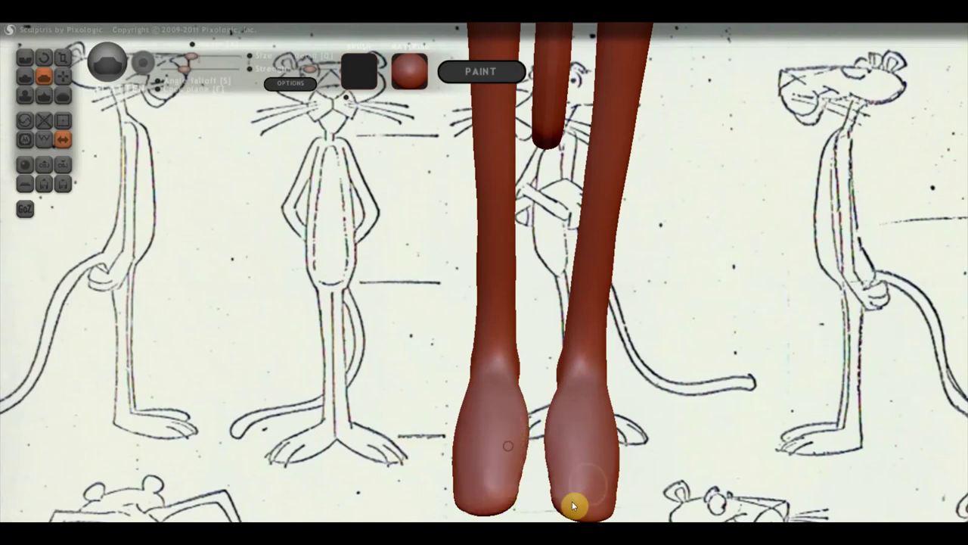
scroll(572, 501, "down", 1)
mouse_move(565, 414)
right_mouse_down()
mouse_move(597, 458)
mouse_move(417, 380)
mouse_move(363, 376)
mouse_move(628, 461)
right_mouse_up()
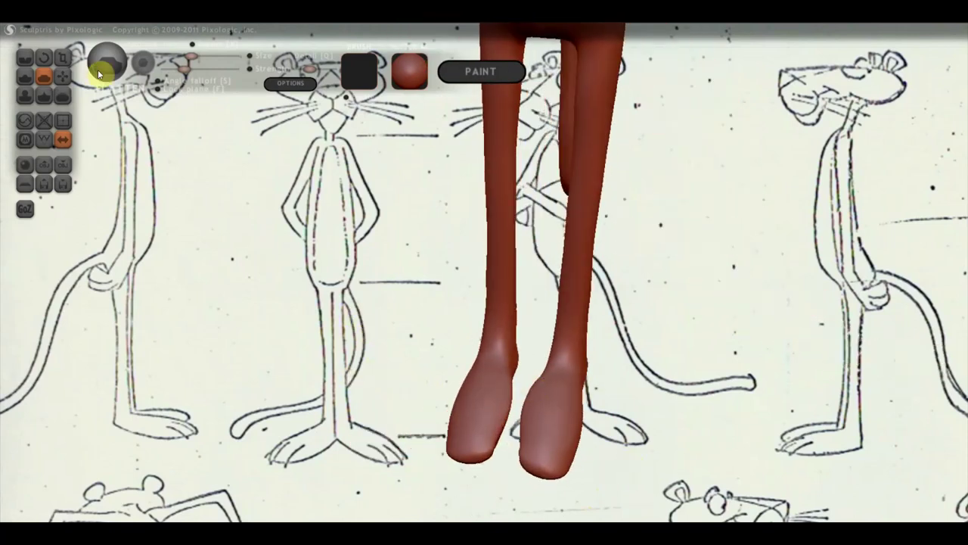
With Grab, pull both feet upward and bulge their edges outward into fuller paws
left_click(63, 77)
right_click_drag(532, 381, 568, 413)
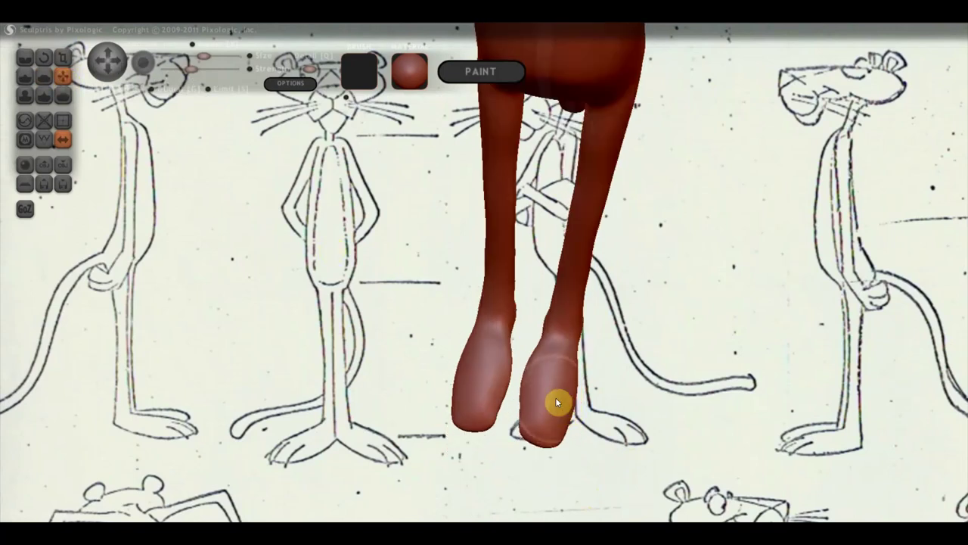
scroll(584, 406, "up", 2)
left_click_drag(595, 470, 606, 394)
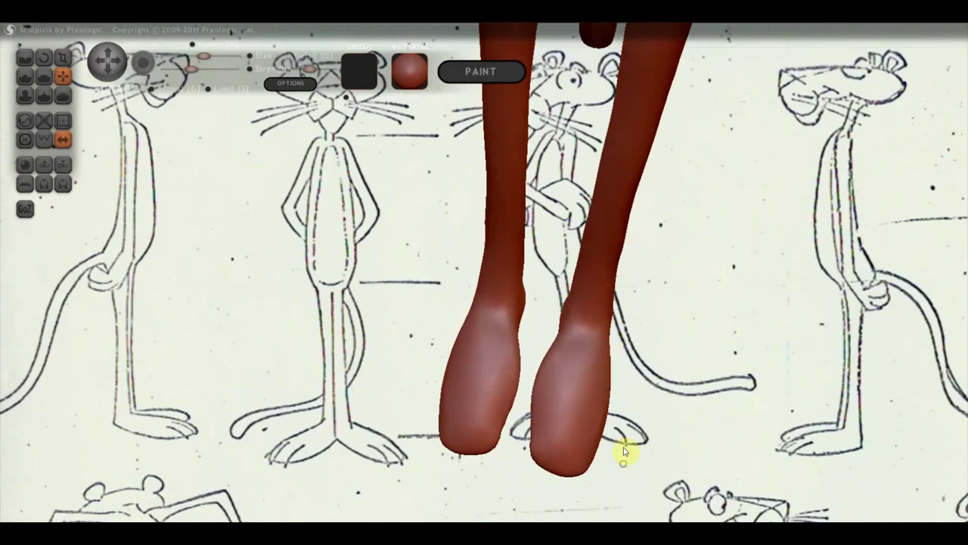
left_click_drag(548, 495, 568, 399)
left_click_drag(555, 460, 601, 376)
mouse_move(602, 376)
right_mouse_down()
mouse_move(658, 315)
mouse_move(609, 242)
right_mouse_up()
left_click(43, 75)
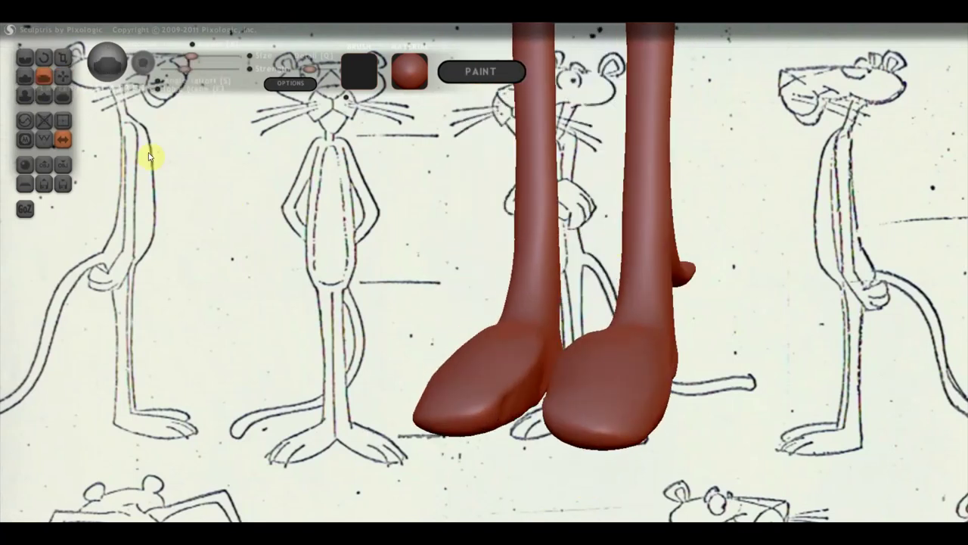
Enlarge the Smooth brush and smooth the toes, heels and outer edges of both feet
scroll(346, 339, "up", 2)
right_click_drag(523, 429, 499, 404)
left_click_drag(191, 56, 198, 57)
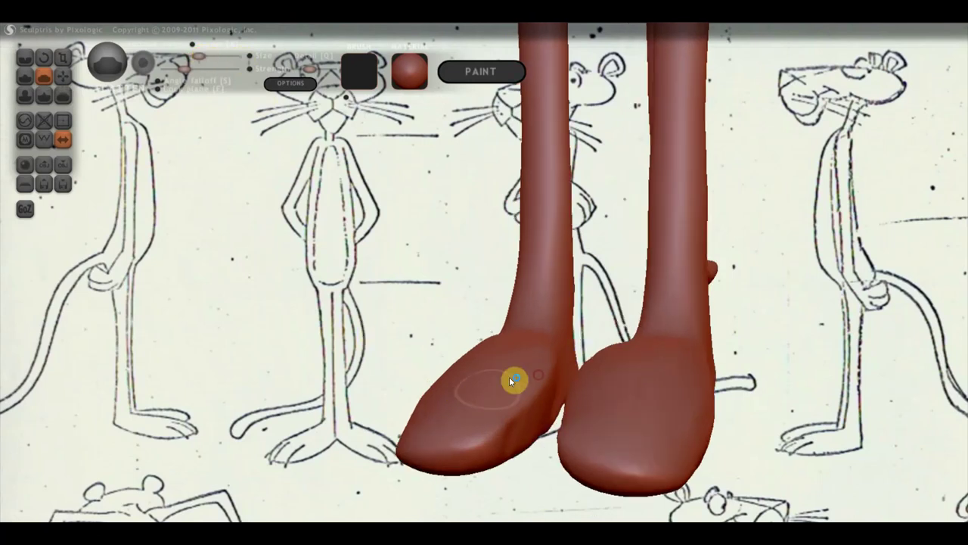
mouse_move(542, 382)
left_mouse_down()
mouse_move(467, 454)
mouse_move(552, 404)
mouse_move(484, 416)
mouse_move(469, 439)
mouse_move(489, 440)
left_mouse_up()
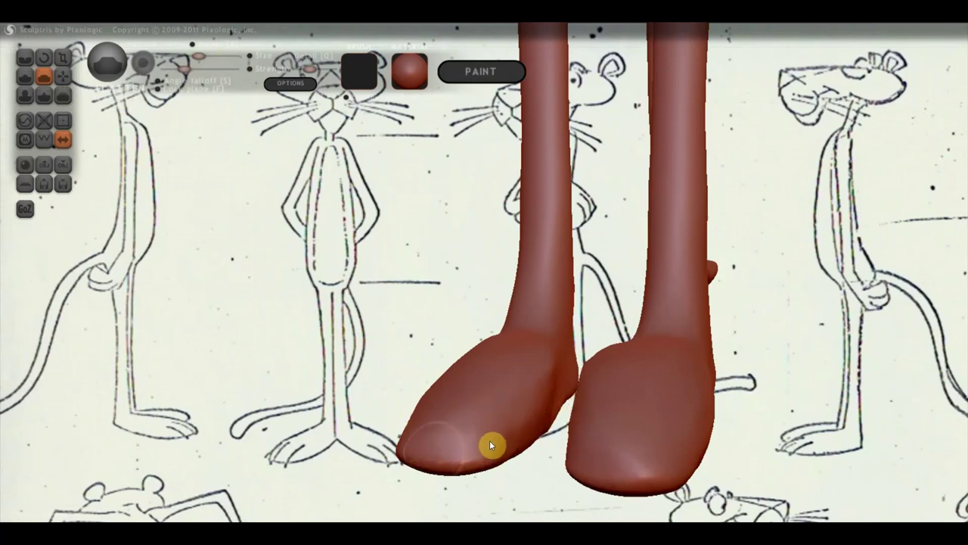
right_click_drag(536, 383, 774, 400)
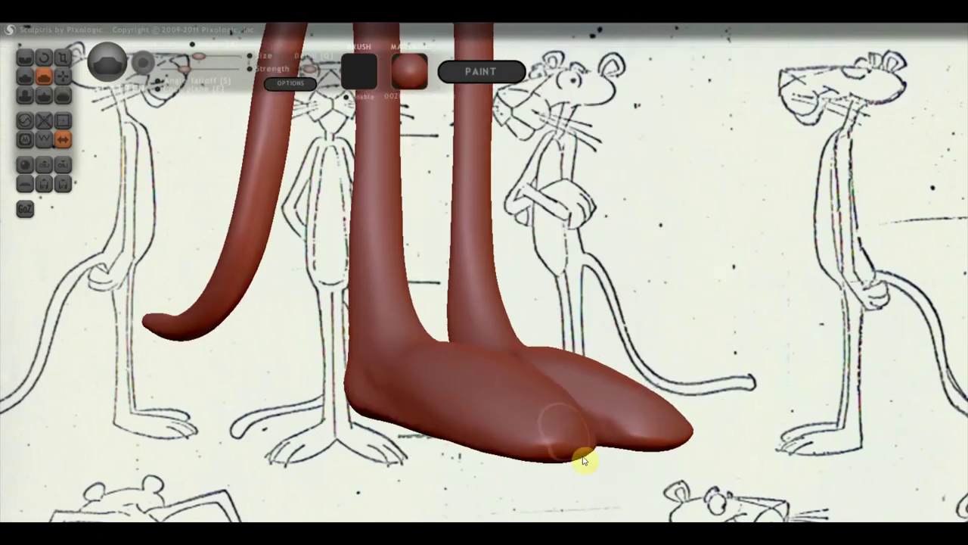
mouse_move(478, 421)
left_mouse_down()
mouse_move(521, 438)
mouse_move(430, 391)
mouse_move(505, 415)
mouse_move(558, 389)
left_mouse_up()
mouse_move(452, 400)
left_mouse_down()
mouse_move(386, 380)
mouse_move(463, 387)
left_mouse_up()
right_click_drag(496, 366, 435, 449)
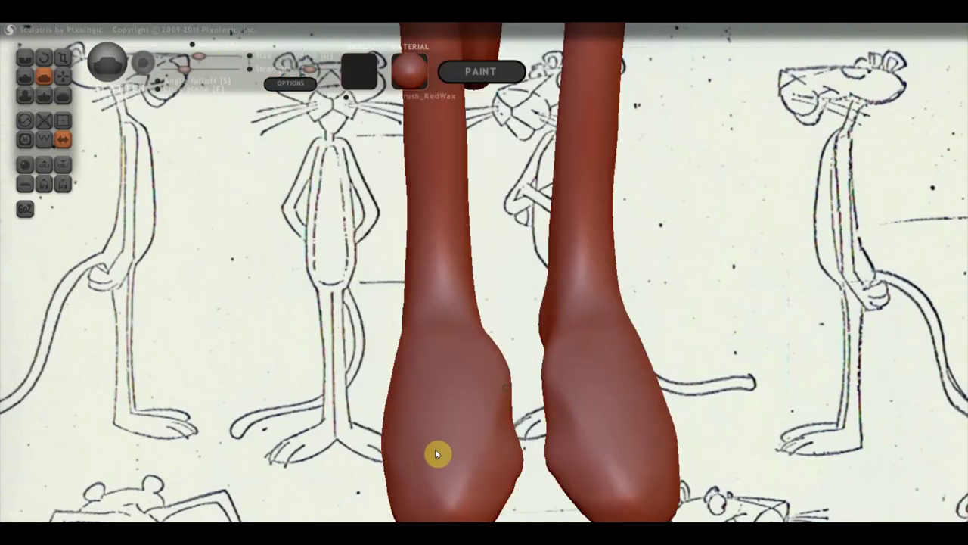
mouse_move(489, 378)
left_mouse_down()
mouse_move(503, 371)
mouse_move(499, 346)
mouse_move(512, 395)
mouse_move(506, 382)
left_mouse_up()
scroll(506, 484, "down", 2)
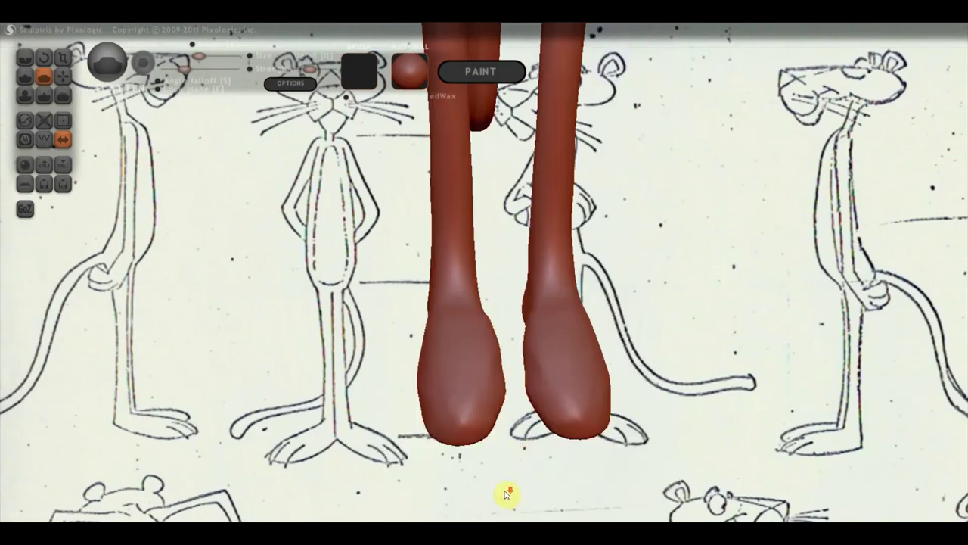
mouse_move(532, 467)
right_mouse_down()
mouse_move(519, 439)
mouse_move(532, 486)
right_mouse_up()
Pull both foot tips down with mirrored Grab, then select the Crease brush
left_click(63, 75)
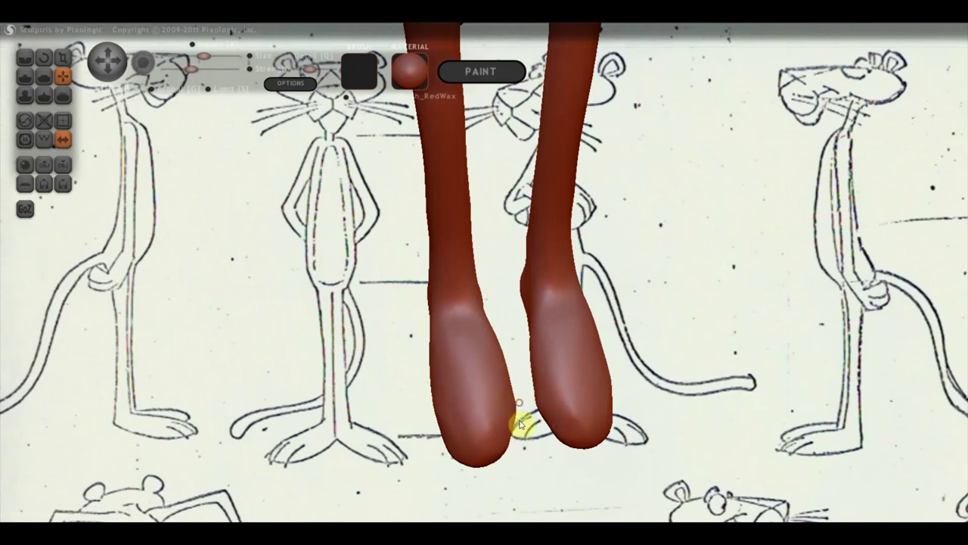
mouse_move(512, 432)
left_mouse_down()
mouse_move(489, 467)
mouse_move(441, 428)
left_mouse_up()
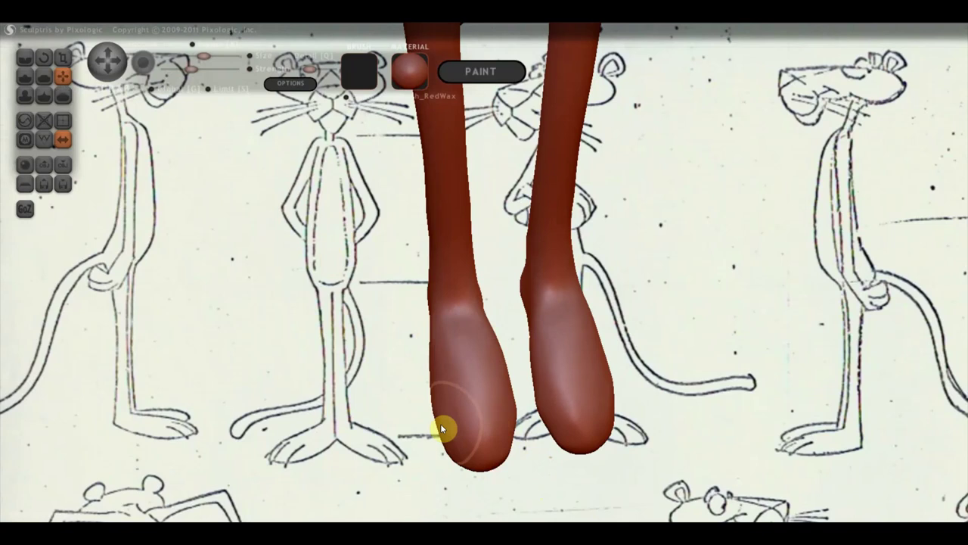
mouse_move(459, 387)
right_mouse_down()
mouse_move(464, 303)
mouse_move(432, 275)
right_mouse_up()
left_click(29, 64)
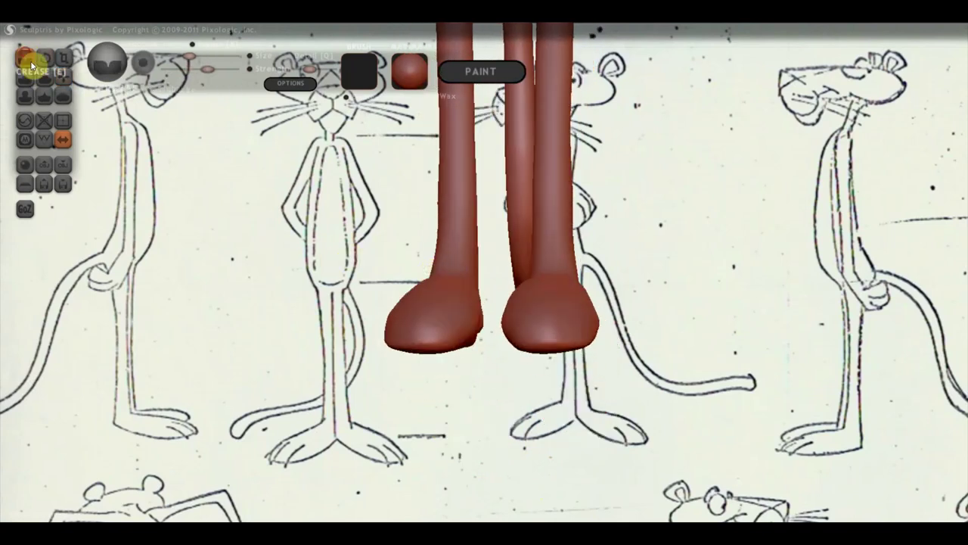
Carve mirrored creases down the feet toward the toes
right_click_drag(251, 318, 388, 424)
scroll(436, 446, "up", 2)
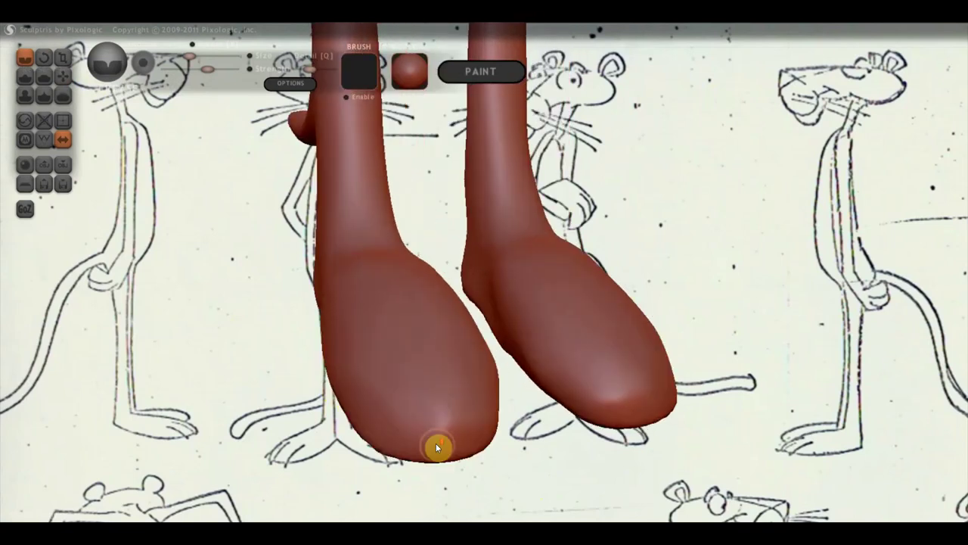
right_click_drag(437, 447, 463, 461)
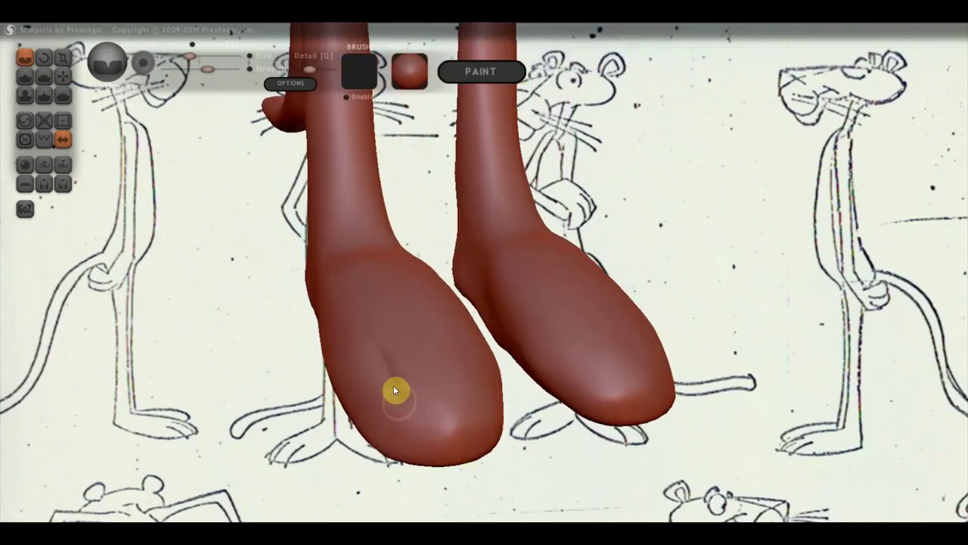
left_click_drag(394, 388, 413, 454)
right_click_drag(459, 475, 416, 479)
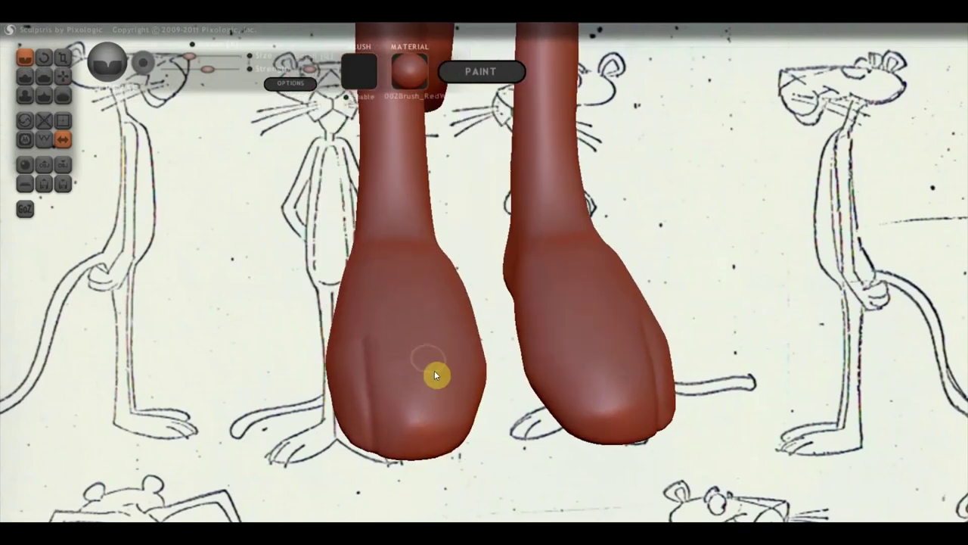
left_click_drag(426, 337, 441, 487)
right_click_drag(441, 486, 433, 486)
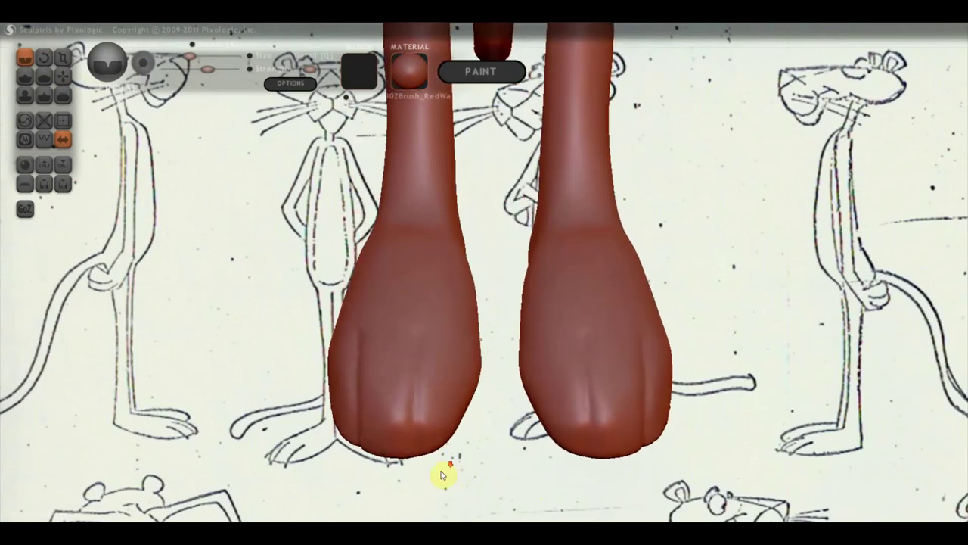
Add and deepen vertical toe creases on both feet
right_click_drag(443, 476, 447, 471)
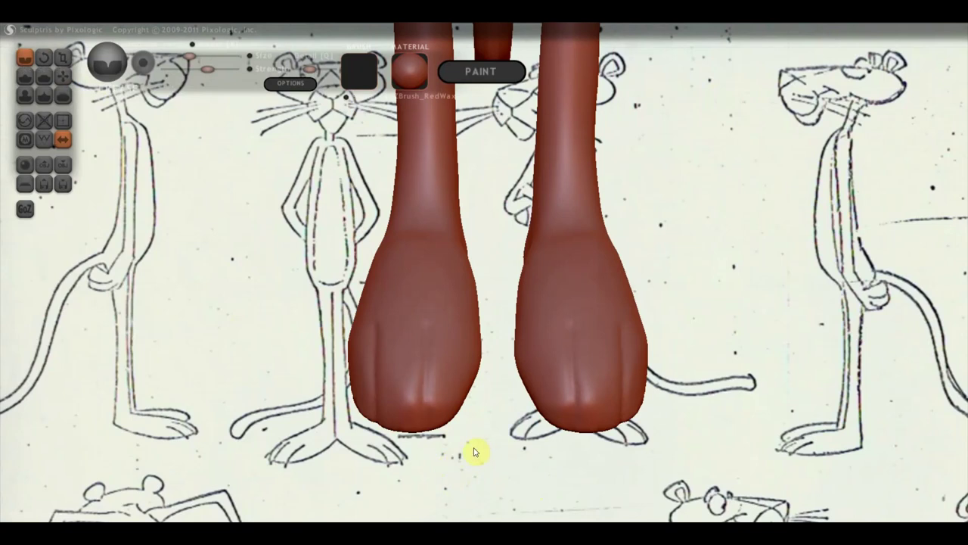
right_click_drag(400, 432, 434, 460)
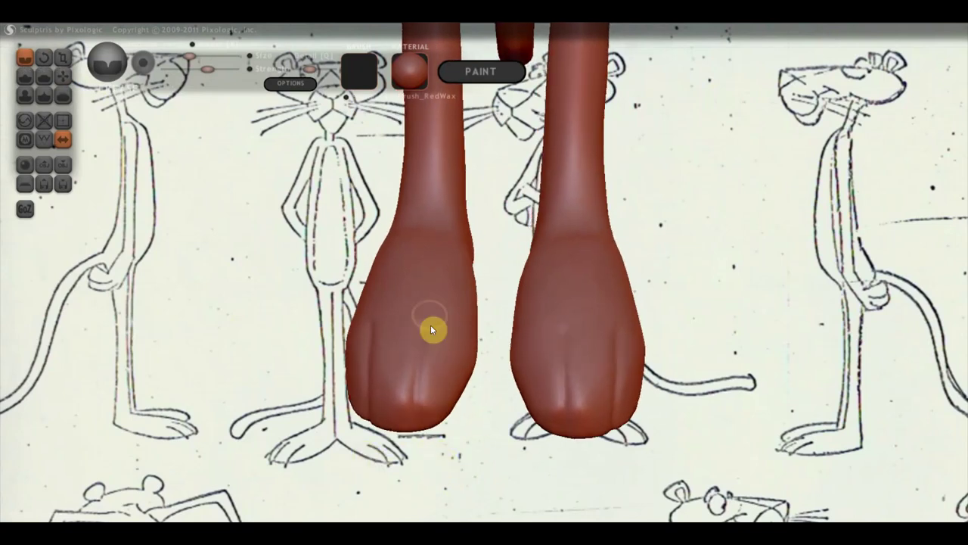
left_click_drag(426, 331, 424, 404)
right_click_drag(429, 455, 494, 452)
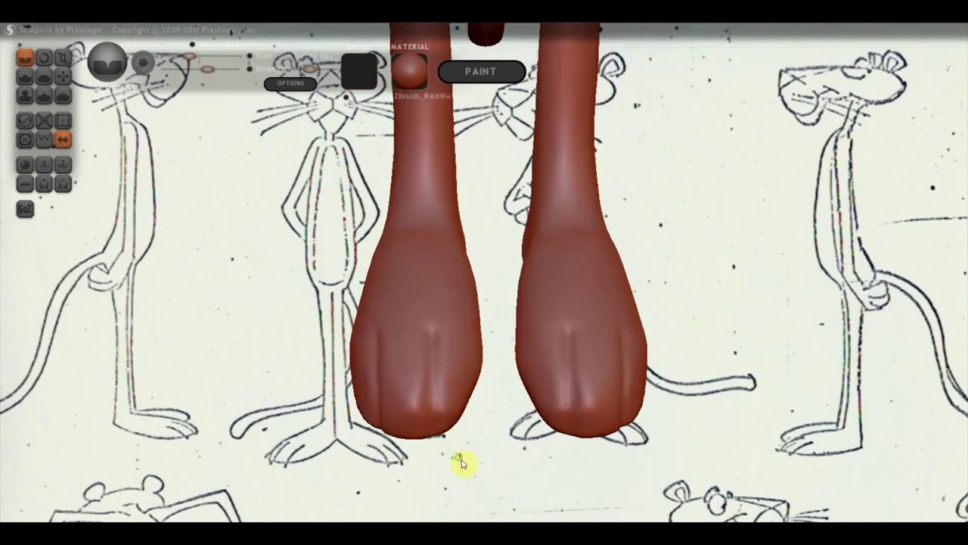
scroll(465, 376, "down", 3)
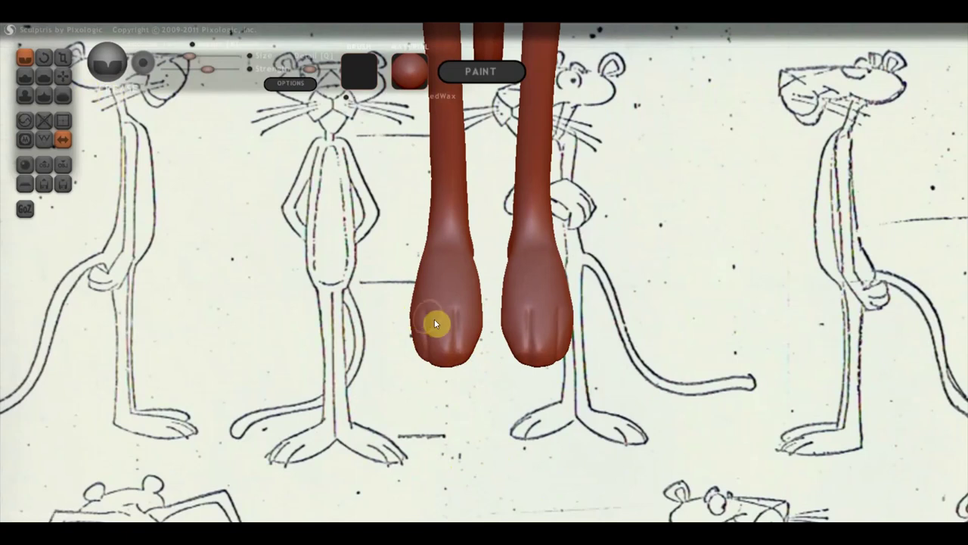
mouse_move(428, 306)
left_mouse_down()
mouse_move(428, 340)
mouse_move(443, 343)
left_mouse_up()
left_click_drag(450, 310, 461, 370)
mouse_move(433, 304)
left_mouse_down()
mouse_move(428, 341)
mouse_move(445, 353)
left_mouse_up()
mouse_move(452, 309)
left_mouse_down()
mouse_move(458, 378)
mouse_move(519, 314)
mouse_move(698, 318)
mouse_move(617, 339)
mouse_move(512, 426)
mouse_move(499, 408)
left_mouse_up()
Orbit to a side view showing the legs and tail
scroll(484, 395, "up", 3)
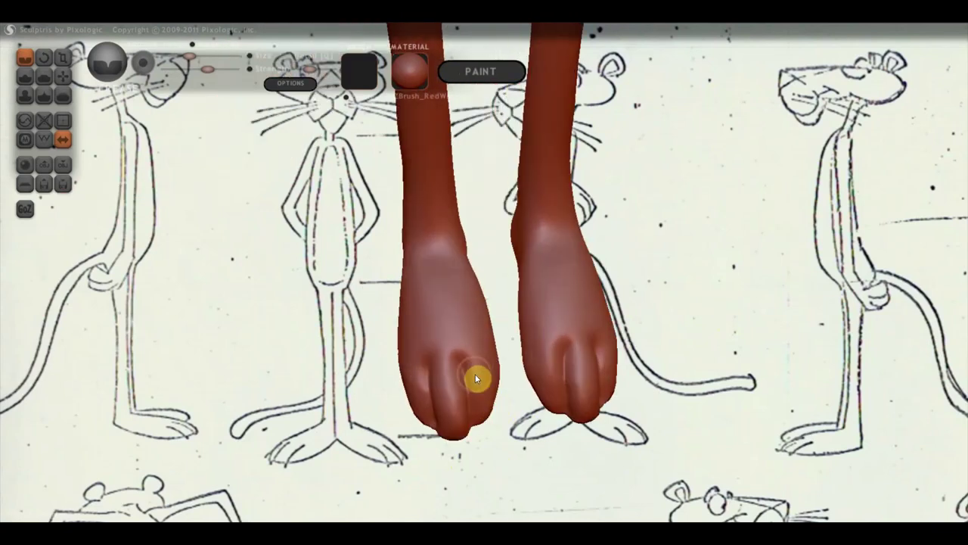
scroll(476, 382, "down", 2)
mouse_move(476, 388)
left_mouse_down()
mouse_move(703, 309)
mouse_move(733, 277)
left_mouse_up()
left_click_drag(691, 326, 654, 334)
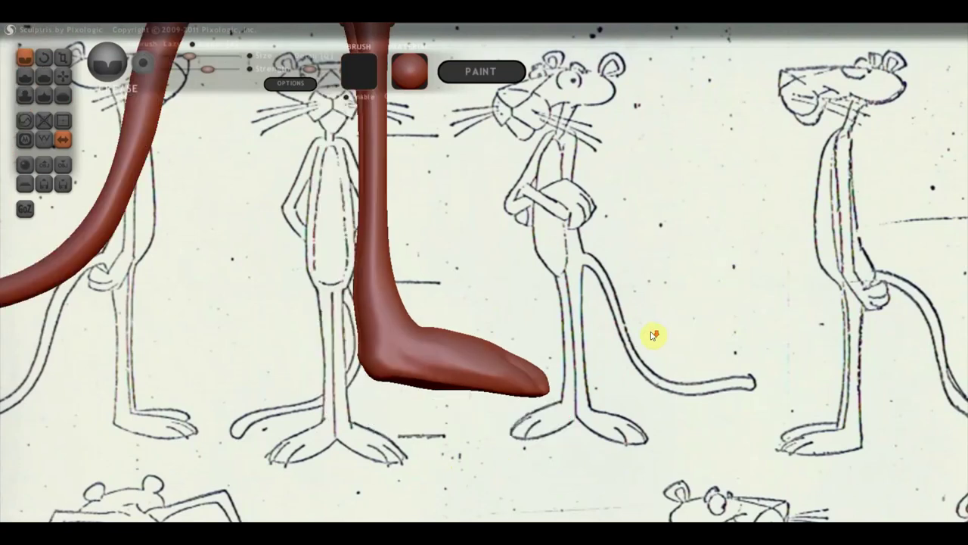
left_click_drag(632, 271, 601, 396)
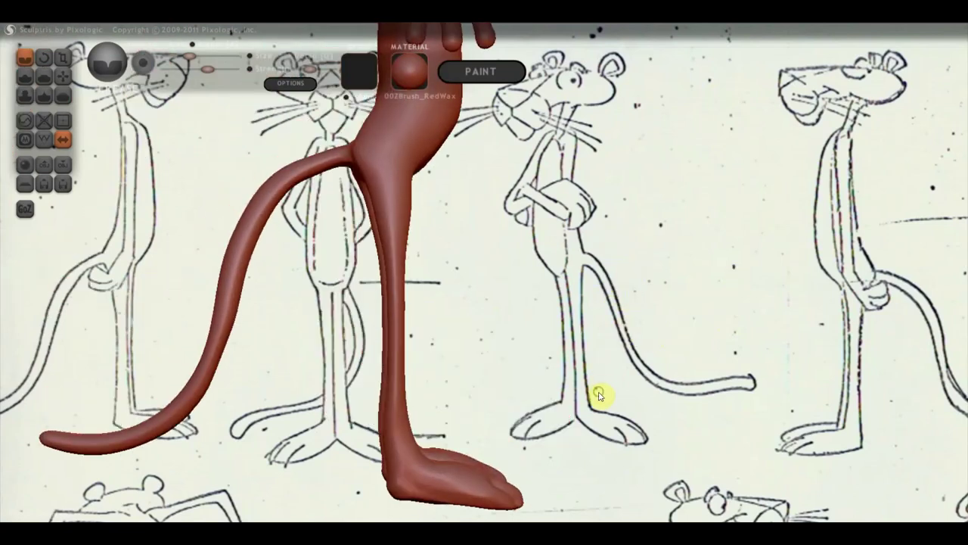
With Grab, pull the lower leg outward and reshape the front of the leg
left_click(62, 76)
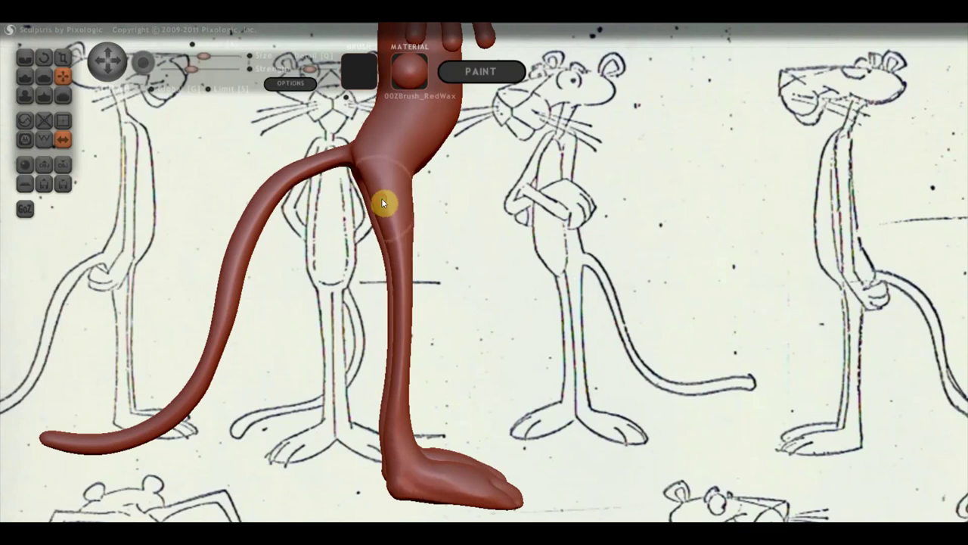
scroll(409, 317, "up", 3)
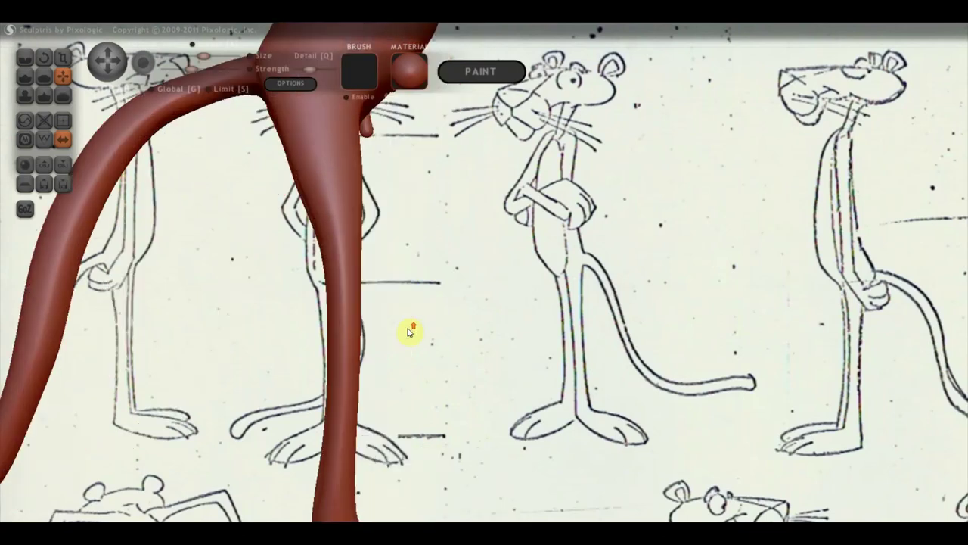
mouse_move(357, 363)
left_mouse_down()
mouse_move(367, 378)
mouse_move(352, 414)
mouse_move(363, 417)
mouse_move(359, 291)
left_mouse_up()
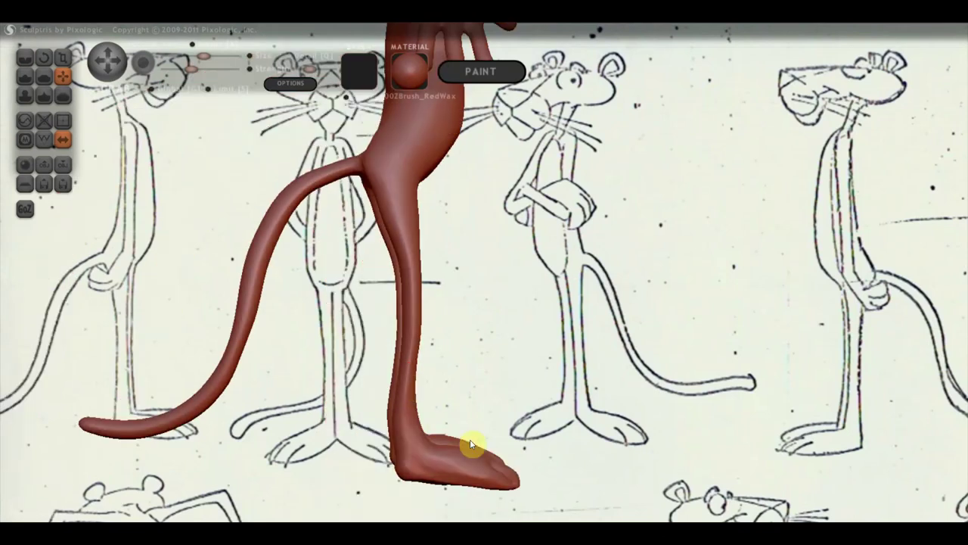
left_click_drag(484, 357, 35, 357)
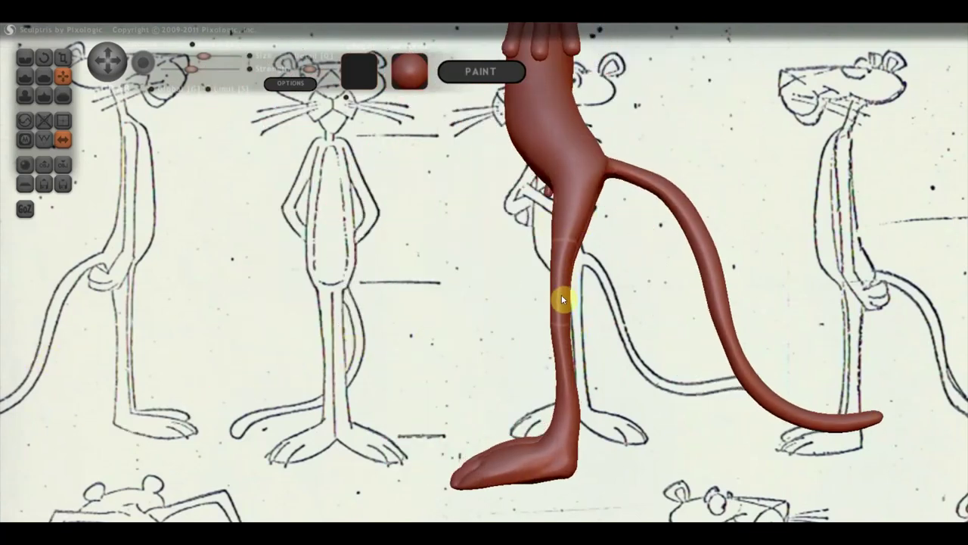
scroll(554, 316, "up", 2)
mouse_move(600, 340)
left_mouse_down()
mouse_move(593, 339)
mouse_move(605, 255)
mouse_move(599, 192)
left_mouse_up()
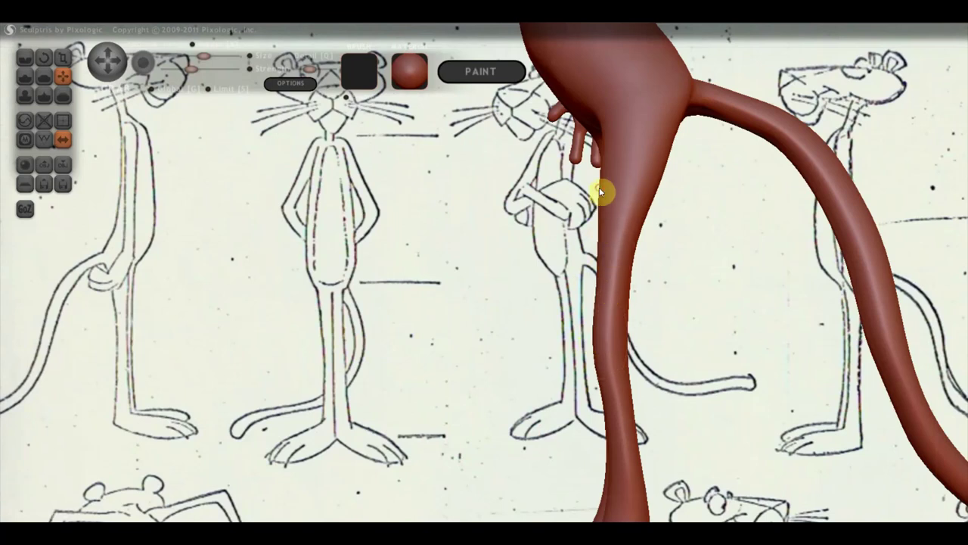
scroll(649, 357, "down", 2)
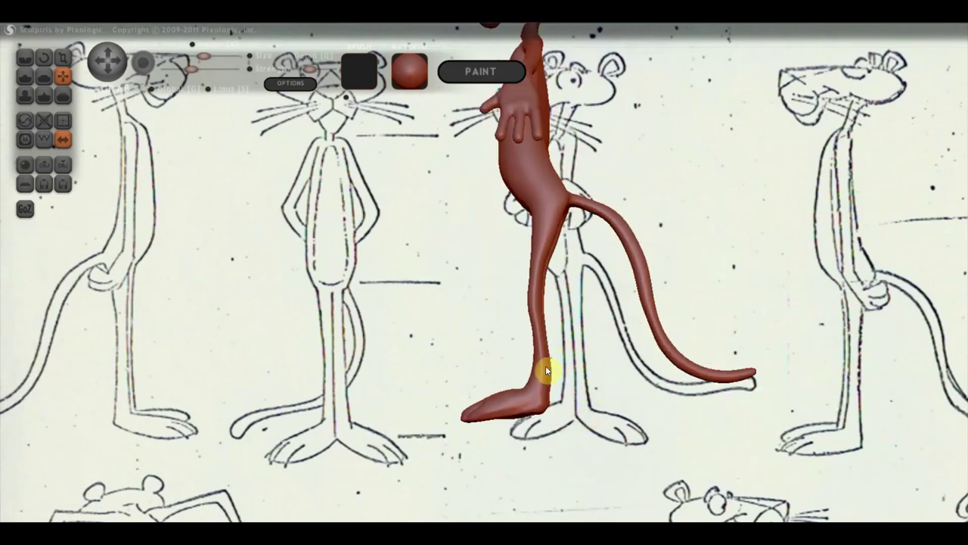
Close in on the torso and rework where the tail joins the hip
left_click_drag(589, 367, 536, 487)
mouse_move(576, 371)
left_mouse_down()
mouse_move(549, 434)
mouse_move(462, 434)
mouse_move(371, 505)
mouse_move(392, 483)
mouse_move(525, 443)
left_mouse_up()
left_click_drag(653, 382, 470, 303)
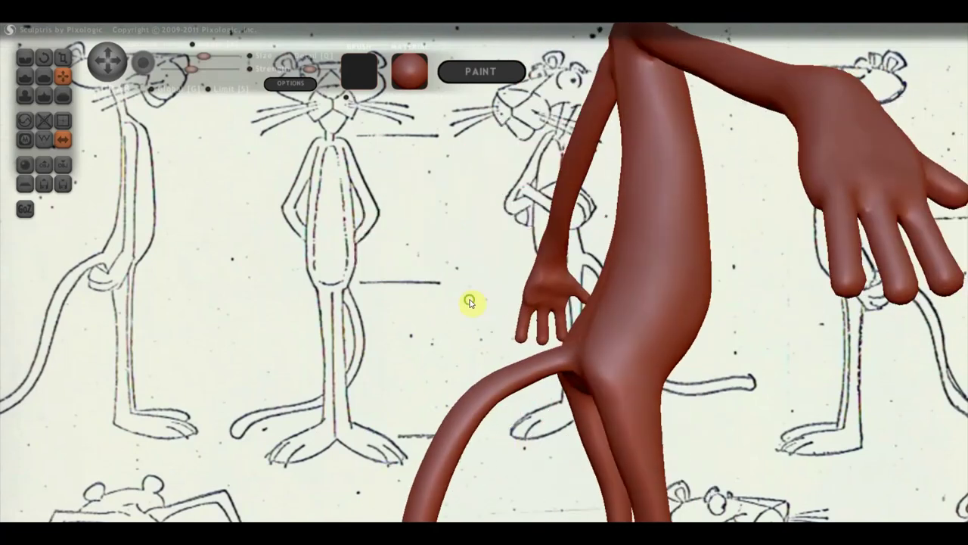
mouse_move(592, 316)
left_mouse_down()
mouse_move(521, 359)
mouse_move(612, 346)
mouse_move(436, 372)
left_mouse_up()
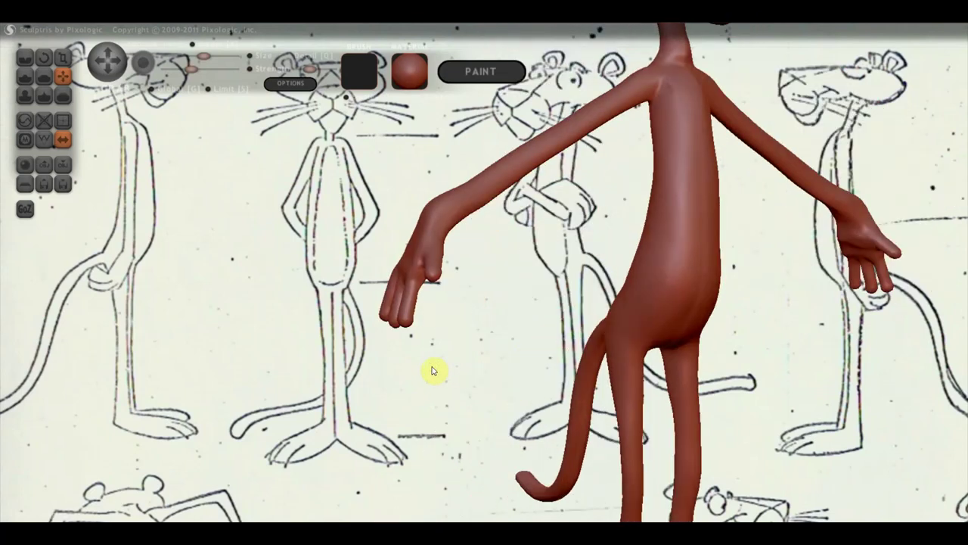
mouse_move(556, 334)
left_mouse_down()
mouse_move(411, 307)
mouse_move(64, 284)
mouse_move(37, 253)
mouse_move(417, 305)
mouse_move(643, 352)
mouse_move(551, 364)
mouse_move(615, 371)
mouse_move(551, 385)
mouse_move(657, 383)
left_mouse_up()
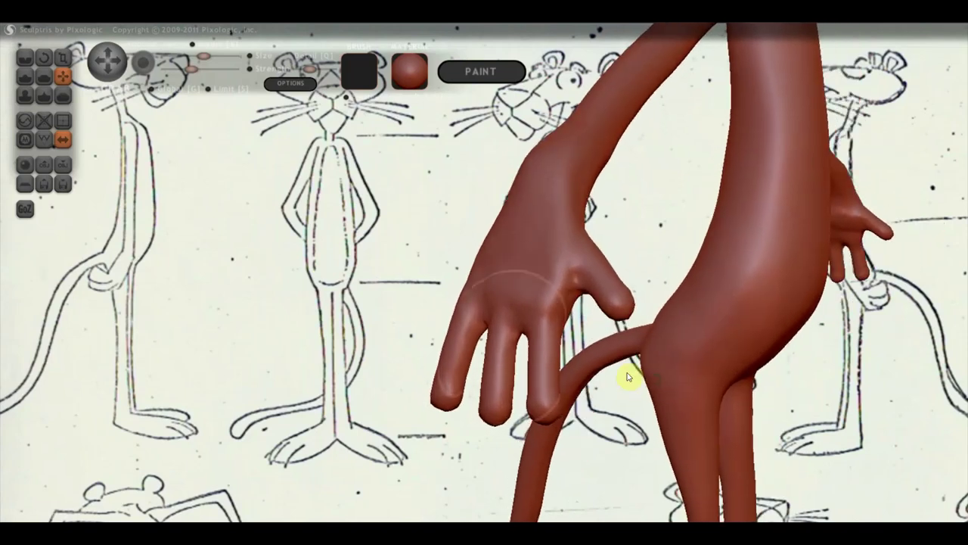
Select the Draw brush, inspect the hand's fingers from several angles, then pick Flatten
left_click(26, 76)
mouse_move(447, 373)
left_mouse_down()
mouse_move(580, 386)
mouse_move(637, 323)
mouse_move(599, 346)
left_mouse_up()
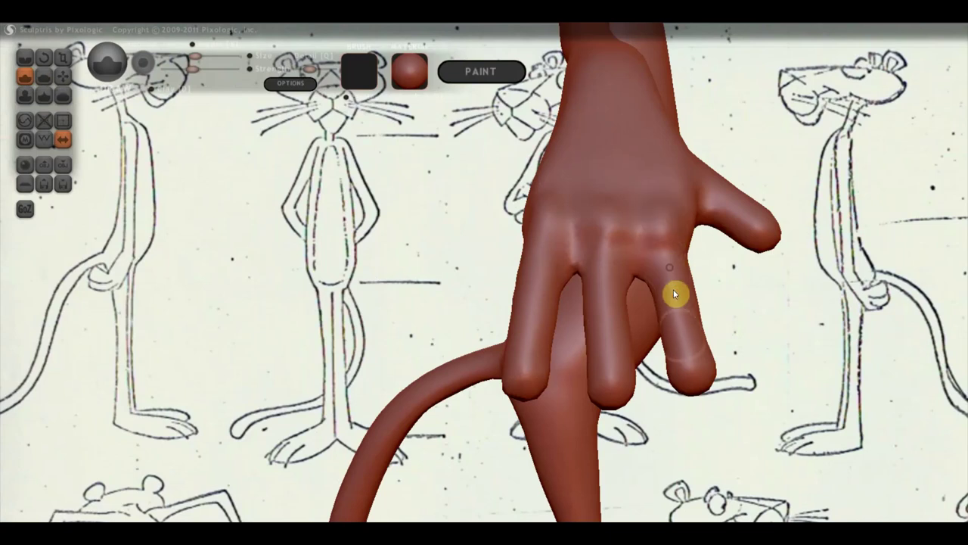
mouse_move(603, 294)
left_mouse_down()
mouse_move(614, 382)
mouse_move(480, 367)
mouse_move(304, 316)
left_mouse_up()
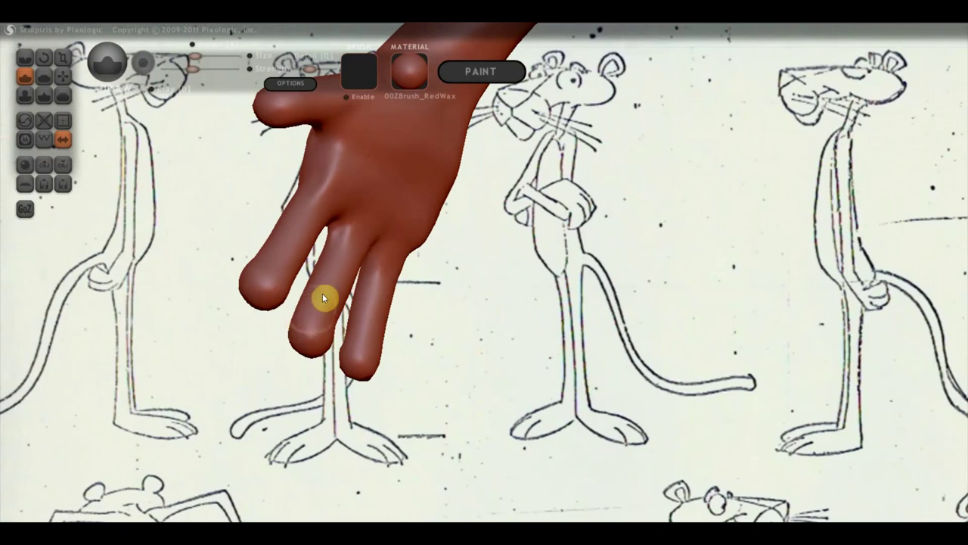
scroll(322, 293, "up", 3)
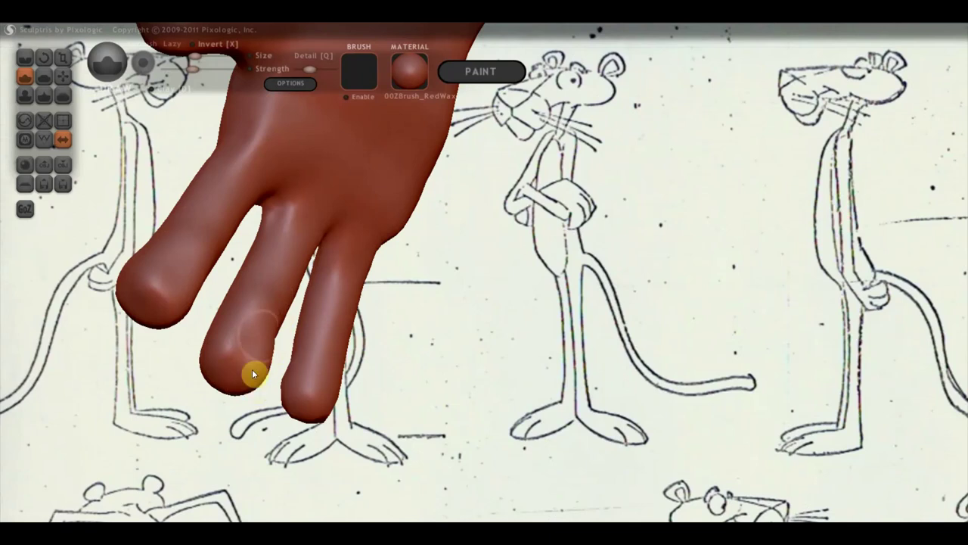
mouse_move(229, 393)
left_mouse_down()
mouse_move(350, 340)
mouse_move(438, 385)
mouse_move(434, 356)
mouse_move(289, 282)
left_mouse_up()
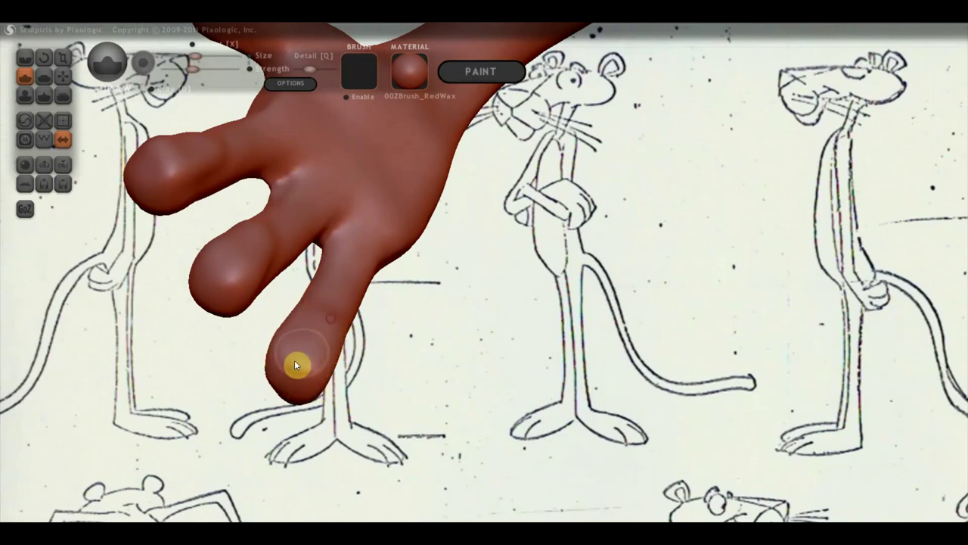
mouse_move(321, 318)
left_mouse_down()
mouse_move(371, 372)
mouse_move(605, 465)
mouse_move(681, 475)
left_mouse_up()
left_click(44, 77)
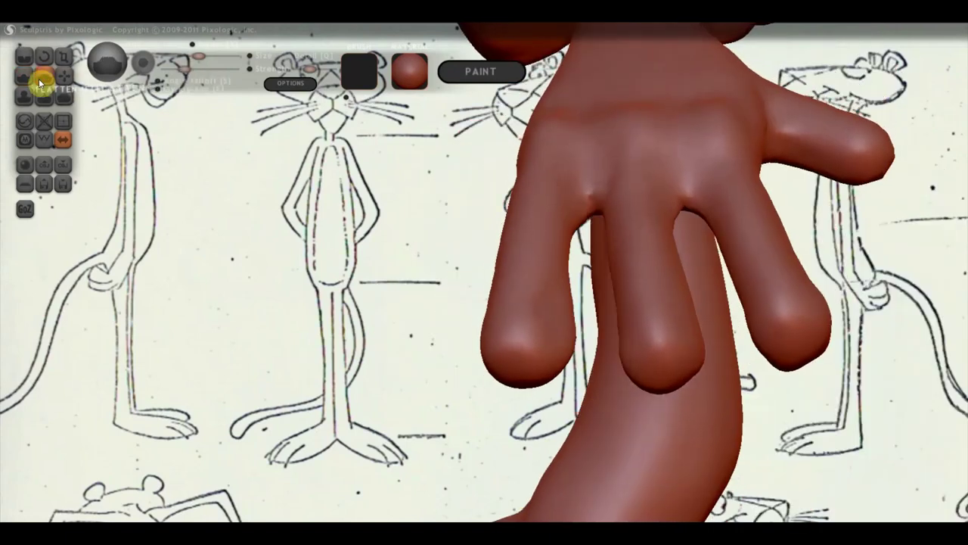
Flatten the middle and ring fingertips into blunter pads
scroll(526, 313, "up", 2)
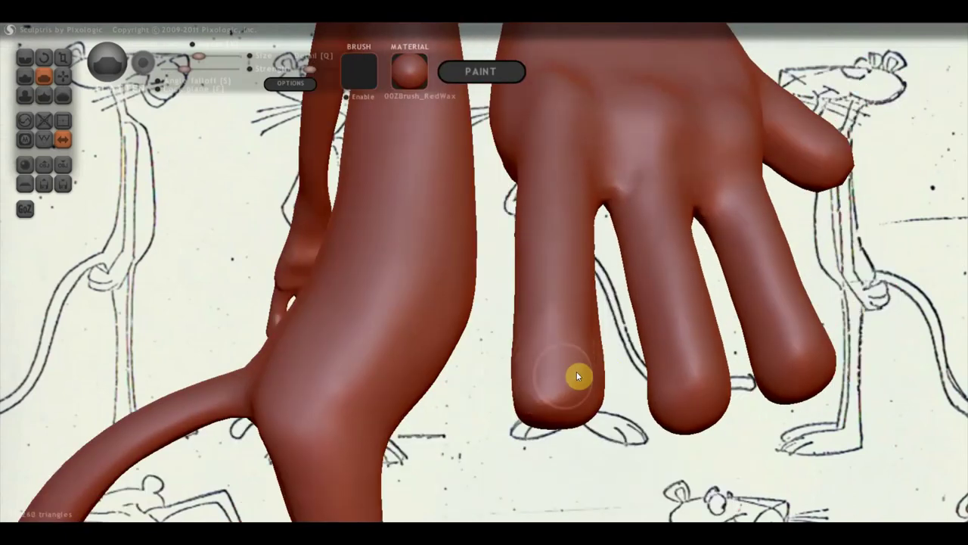
left_click_drag(527, 378, 714, 382)
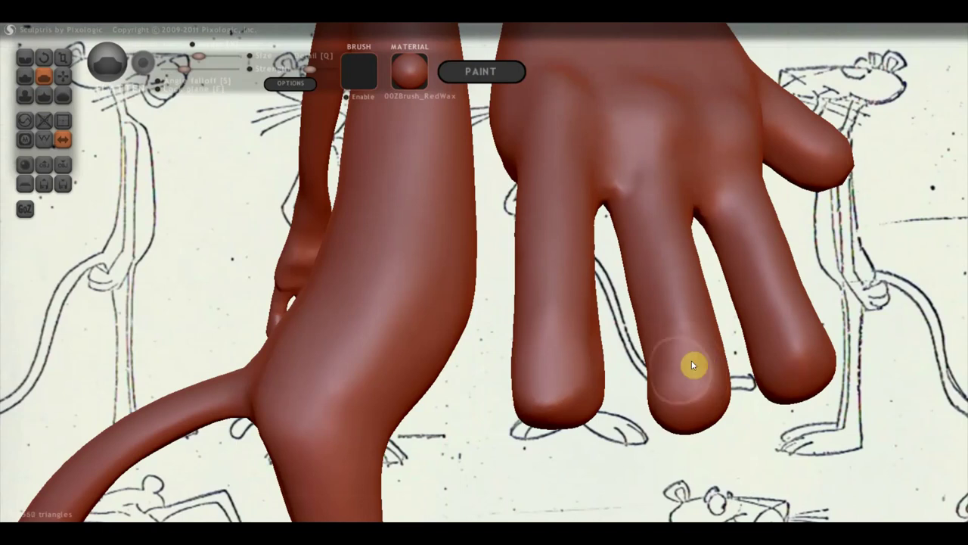
left_click_drag(770, 354, 800, 335)
mouse_move(804, 355)
right_mouse_down()
mouse_move(822, 313)
mouse_move(904, 292)
mouse_move(703, 383)
mouse_move(551, 389)
right_mouse_up()
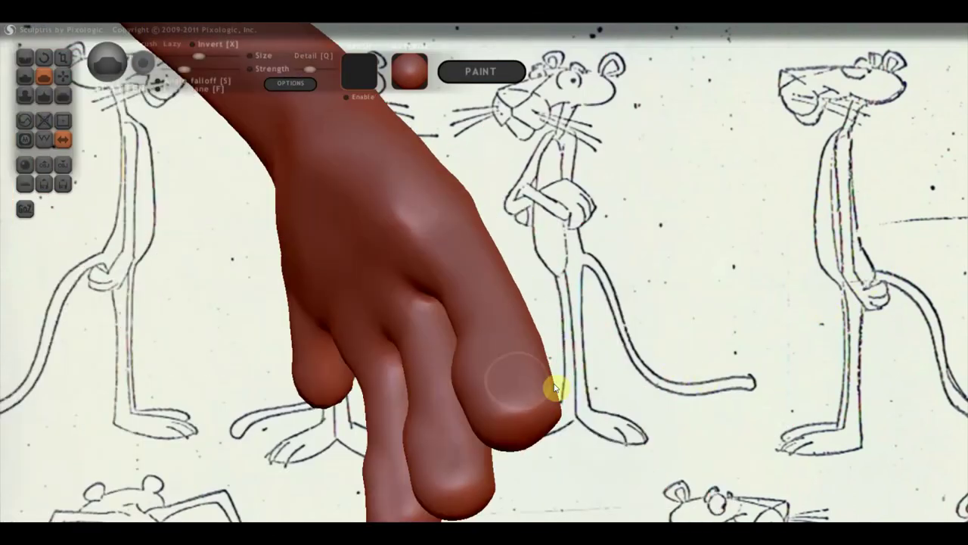
mouse_move(484, 341)
right_mouse_down()
mouse_move(523, 369)
mouse_move(723, 415)
right_mouse_up()
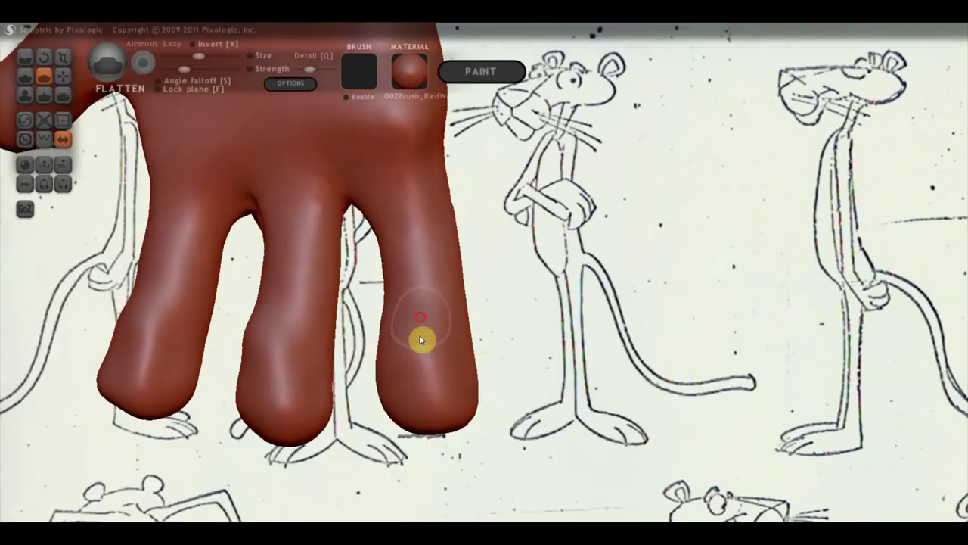
mouse_move(391, 303)
right_mouse_down()
mouse_move(562, 328)
mouse_move(449, 328)
right_mouse_up()
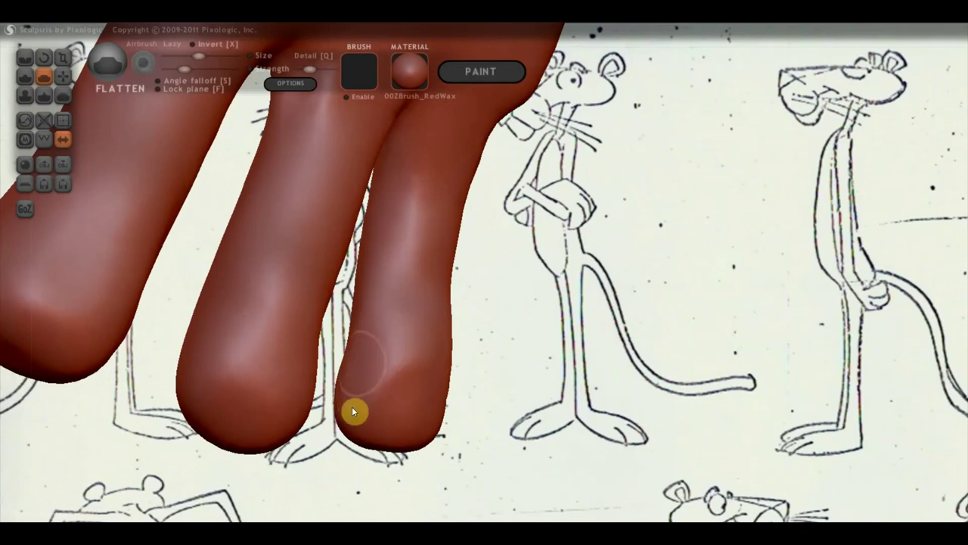
left_click_drag(353, 364, 443, 383)
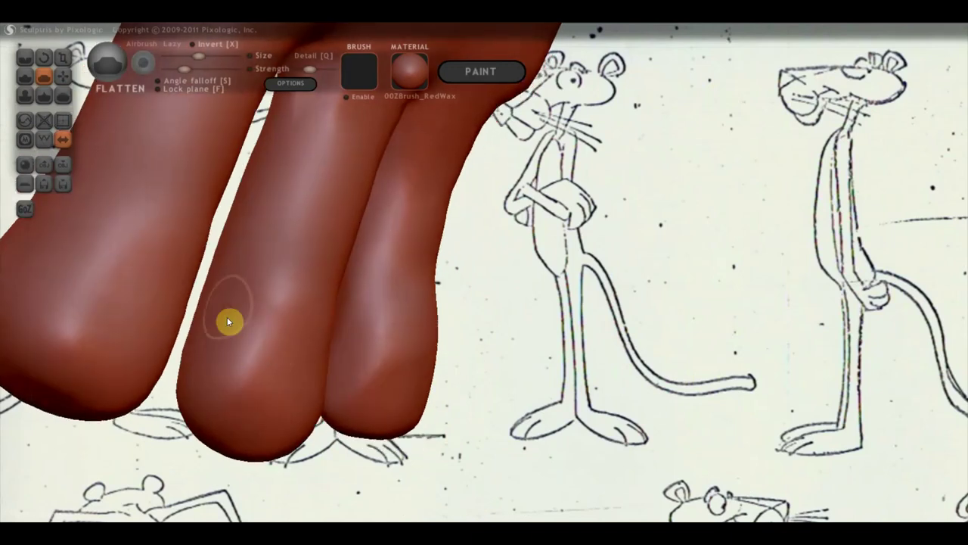
mouse_move(219, 391)
left_mouse_down()
mouse_move(255, 363)
mouse_move(253, 305)
mouse_move(217, 320)
mouse_move(202, 352)
mouse_move(303, 303)
mouse_move(274, 292)
mouse_move(270, 374)
mouse_move(59, 325)
left_mouse_up()
Orbit around the hand to review the three fingers from several angles
mouse_move(286, 314)
left_mouse_down()
mouse_move(340, 356)
mouse_move(272, 307)
mouse_move(278, 323)
mouse_move(156, 306)
left_mouse_up()
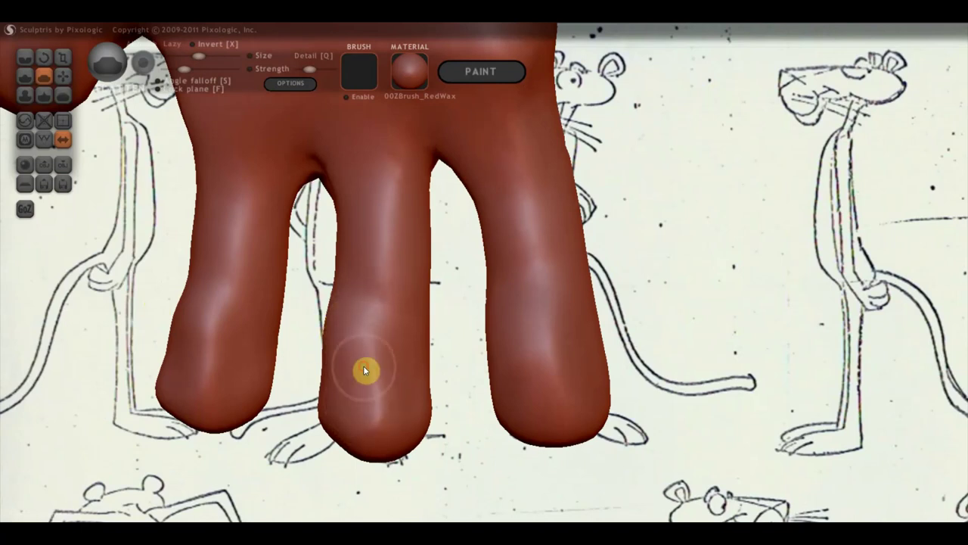
left_click_drag(302, 424, 505, 380)
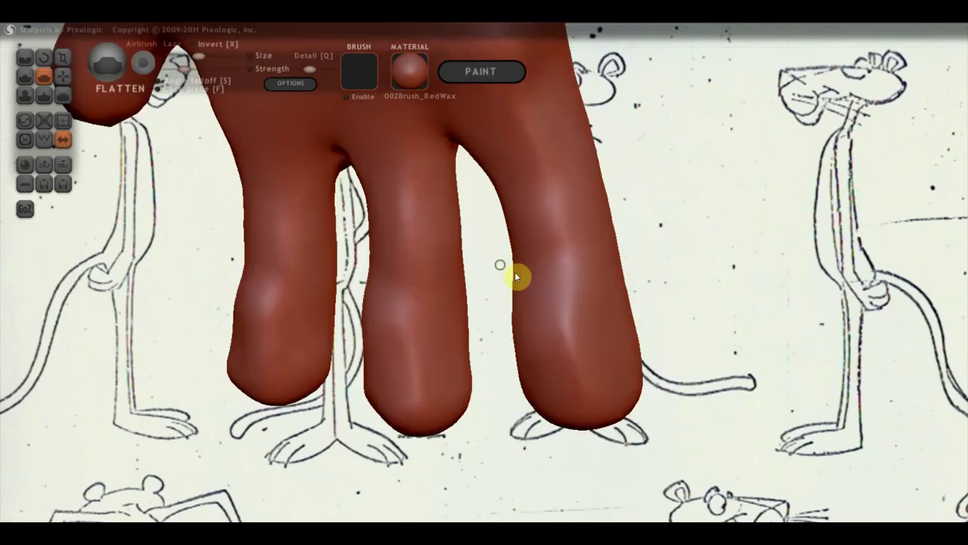
left_click_drag(514, 277, 714, 268)
mouse_move(476, 324)
left_mouse_down()
mouse_move(200, 316)
mouse_move(448, 277)
mouse_move(386, 246)
left_mouse_up()
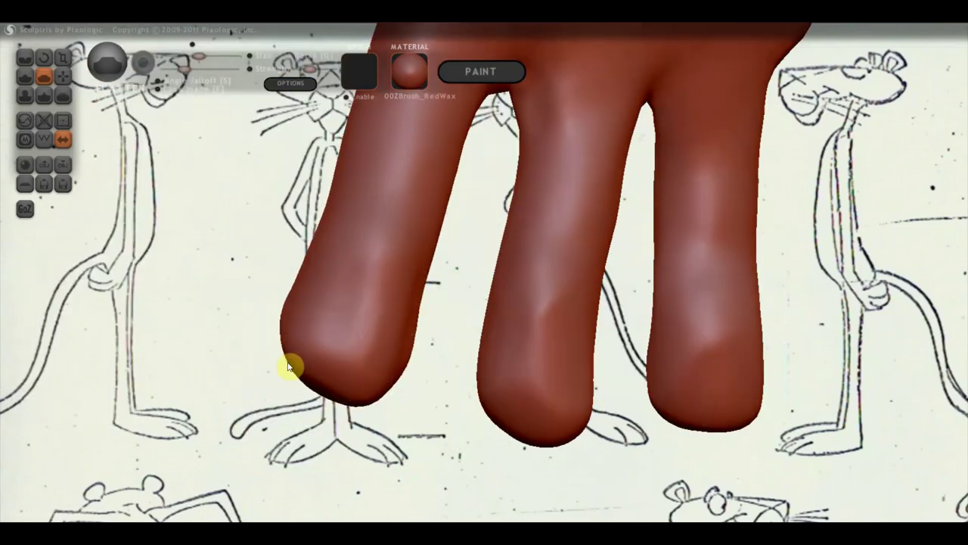
mouse_move(389, 318)
right_mouse_down()
mouse_move(367, 357)
mouse_move(448, 291)
right_mouse_up()
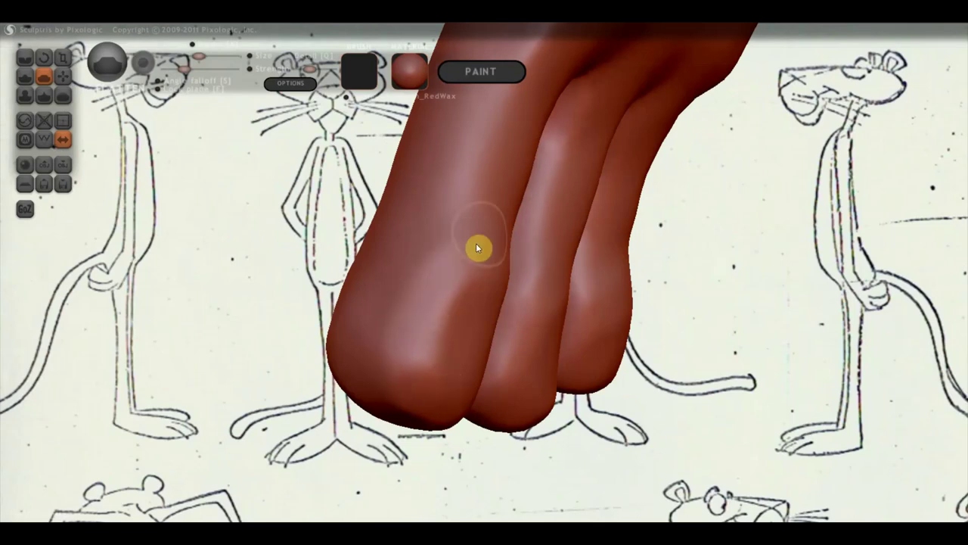
mouse_move(356, 288)
right_mouse_down()
mouse_move(398, 255)
mouse_move(371, 261)
right_mouse_up()
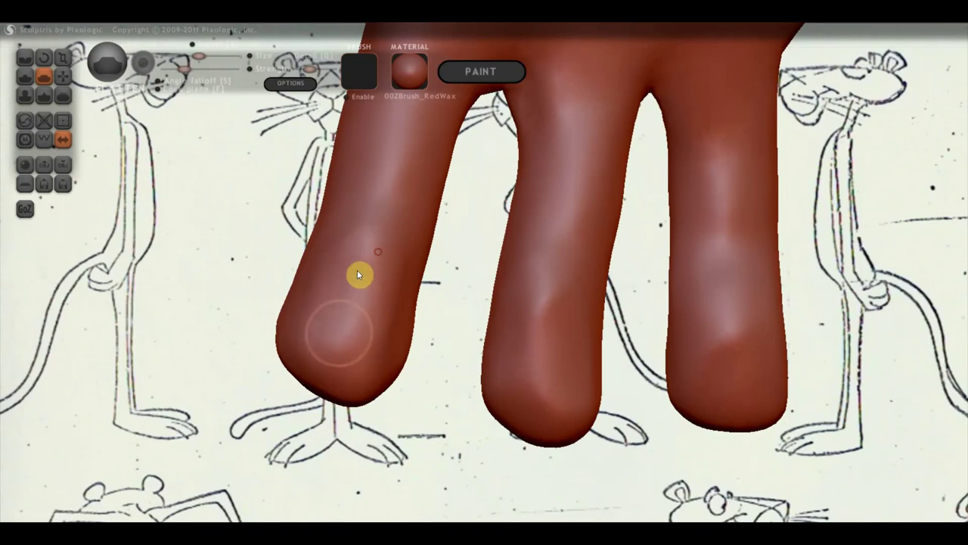
scroll(335, 381, "down", 3)
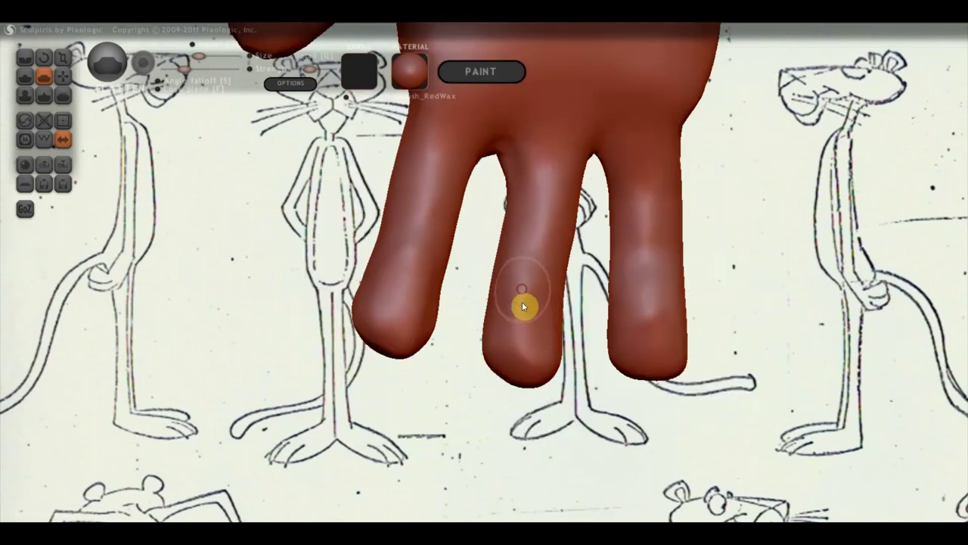
scroll(522, 317, "up", 3)
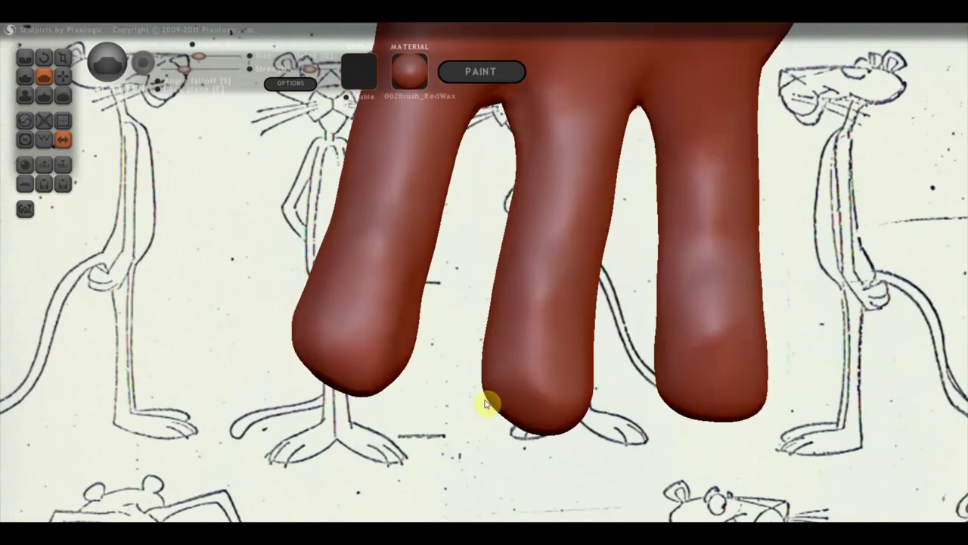
With the Move brush, turn the hand toward the viewer and pull the thumb tip outward
left_click(63, 77)
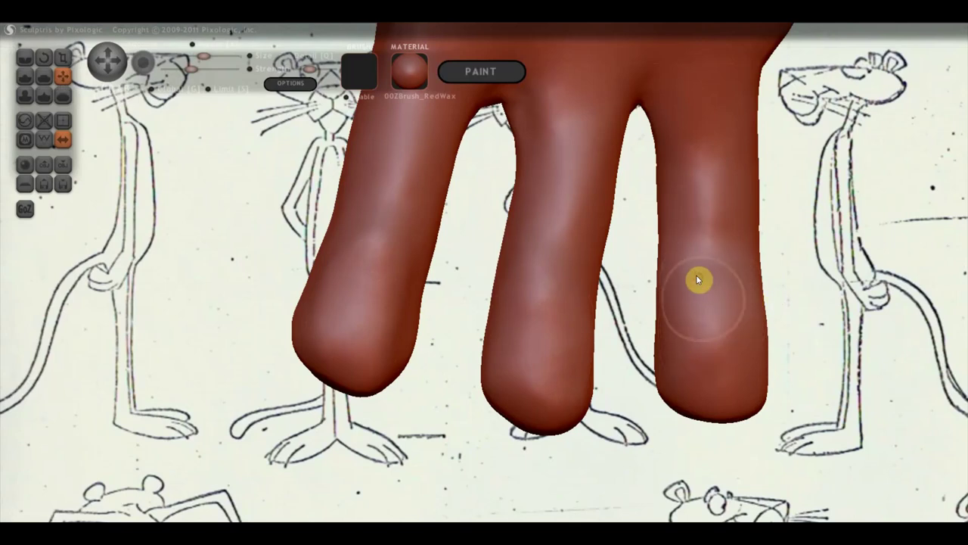
scroll(655, 411, "down", 3)
mouse_move(655, 410)
left_mouse_down()
mouse_move(587, 384)
mouse_move(601, 364)
mouse_move(732, 353)
mouse_move(443, 274)
mouse_move(579, 363)
mouse_move(659, 388)
mouse_move(432, 307)
mouse_move(672, 363)
mouse_move(348, 328)
left_mouse_up()
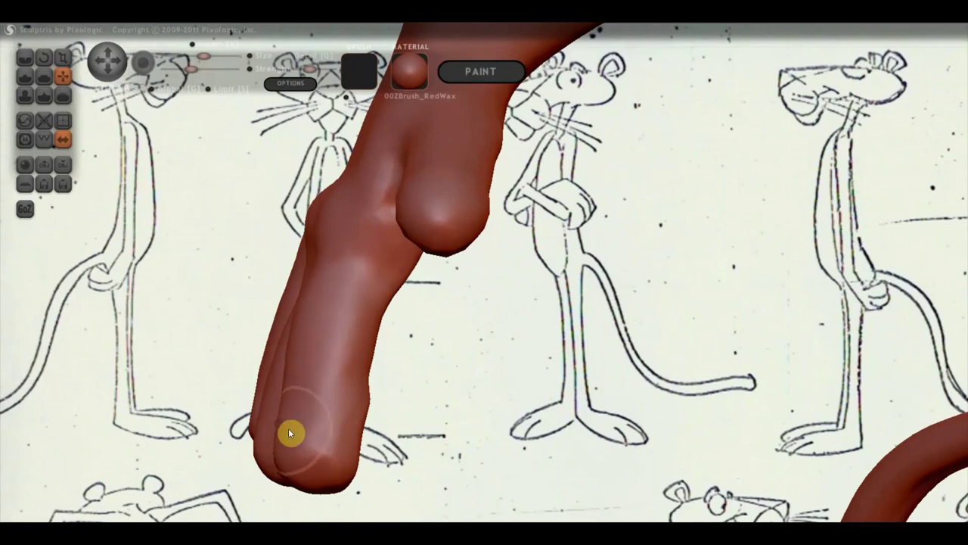
left_click_drag(295, 425, 280, 329)
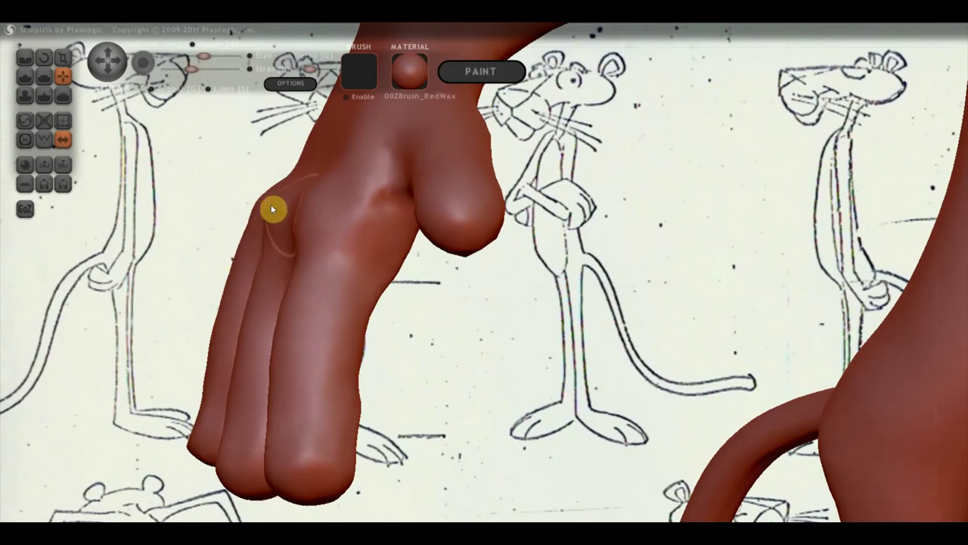
mouse_move(308, 214)
right_mouse_down()
mouse_move(332, 249)
mouse_move(406, 255)
mouse_move(369, 252)
mouse_move(414, 220)
right_mouse_up()
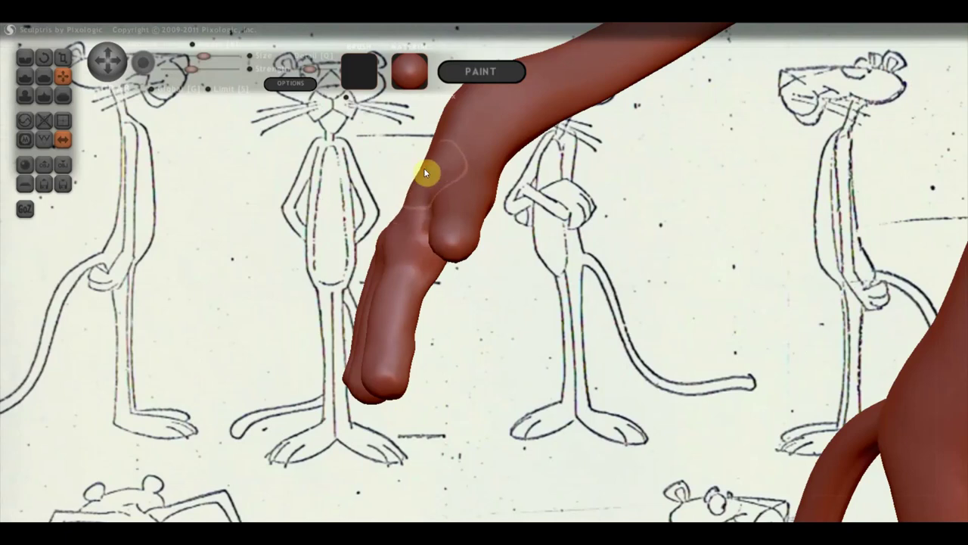
mouse_move(437, 128)
right_mouse_down()
mouse_move(478, 180)
mouse_move(432, 160)
right_mouse_up()
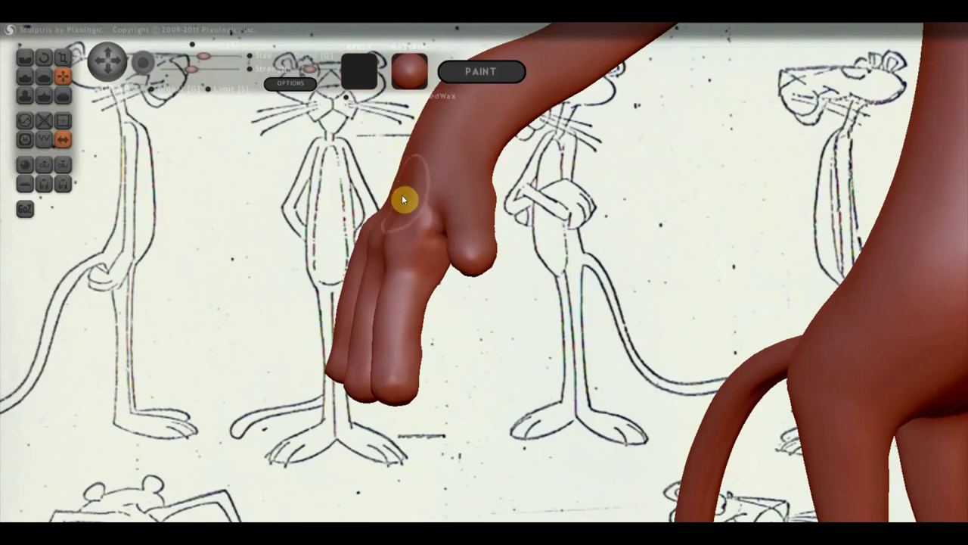
mouse_move(387, 208)
right_mouse_down()
mouse_move(552, 250)
mouse_move(598, 229)
right_mouse_up()
left_click_drag(548, 248, 560, 255)
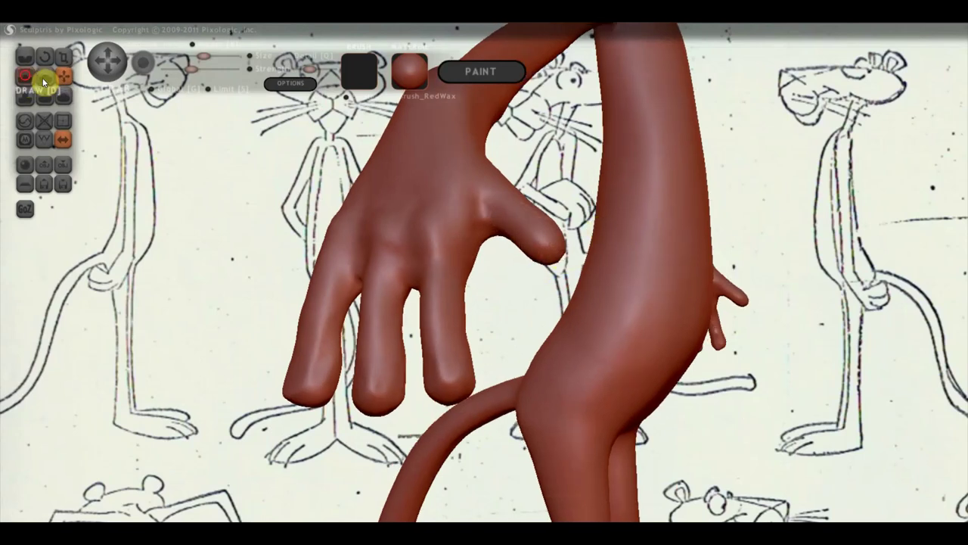
Switch brushes and reshape a fingertip with a bulge and crease
left_click(25, 77)
mouse_move(339, 231)
right_mouse_down()
mouse_move(558, 268)
mouse_move(560, 186)
mouse_move(535, 174)
right_mouse_up()
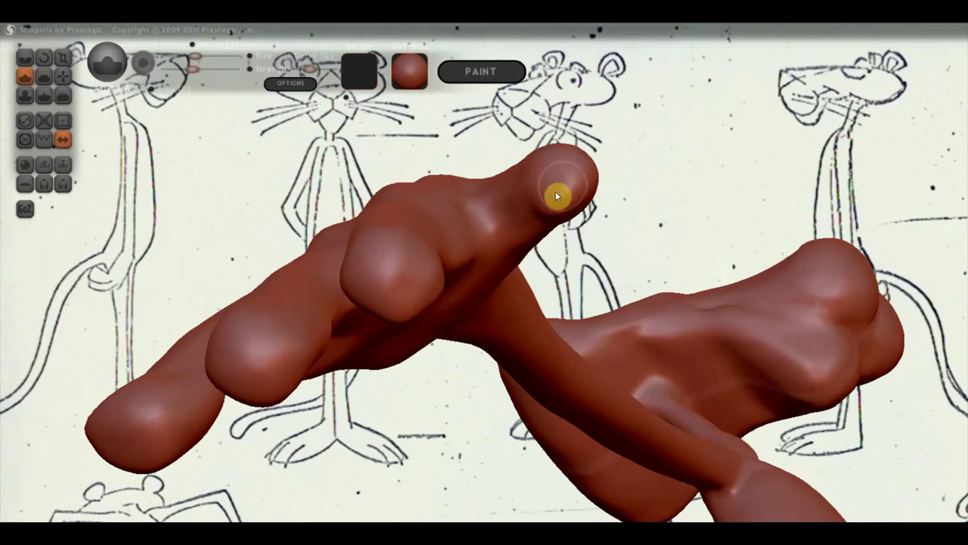
mouse_move(529, 201)
right_mouse_down()
mouse_move(580, 265)
mouse_move(648, 296)
mouse_move(575, 231)
mouse_move(484, 255)
mouse_move(149, 92)
right_mouse_up()
left_click(43, 75)
mouse_move(352, 225)
right_mouse_down()
mouse_move(525, 259)
mouse_move(584, 231)
right_mouse_up()
mouse_move(584, 231)
left_mouse_down()
mouse_move(549, 210)
mouse_move(575, 237)
mouse_move(590, 234)
mouse_move(485, 185)
left_mouse_up()
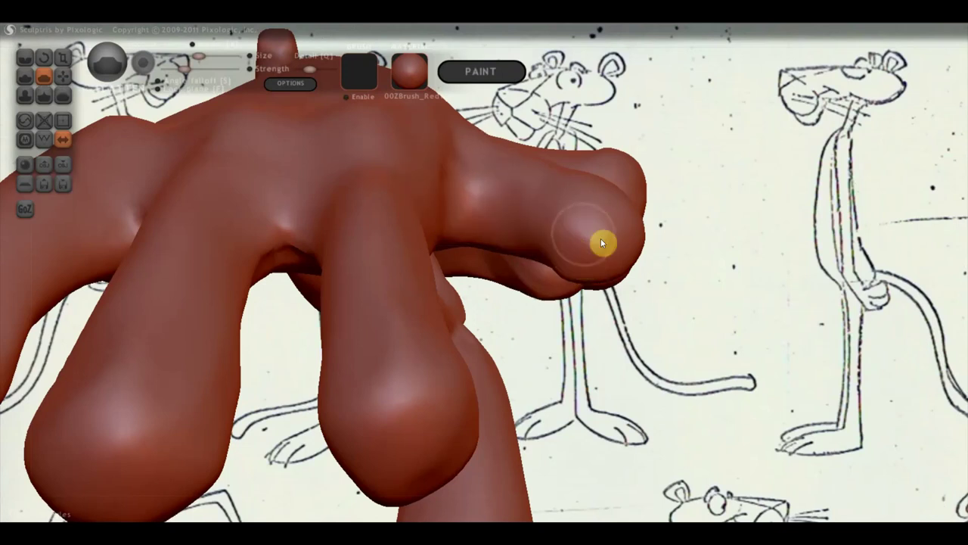
Orbit around the hand to check the fingertips, then pull back to the torso and arm
right_click_drag(595, 239, 598, 225)
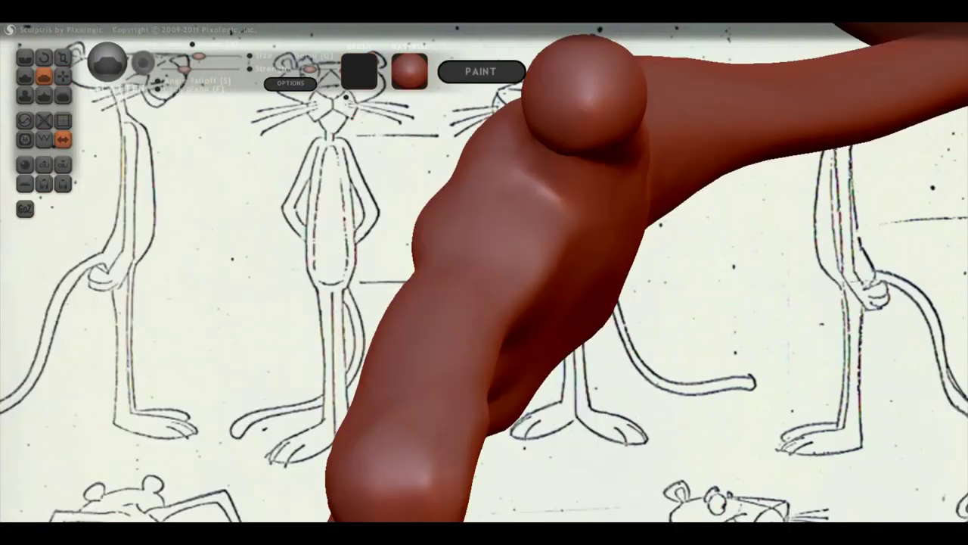
left_click_drag(781, 261, 669, 398)
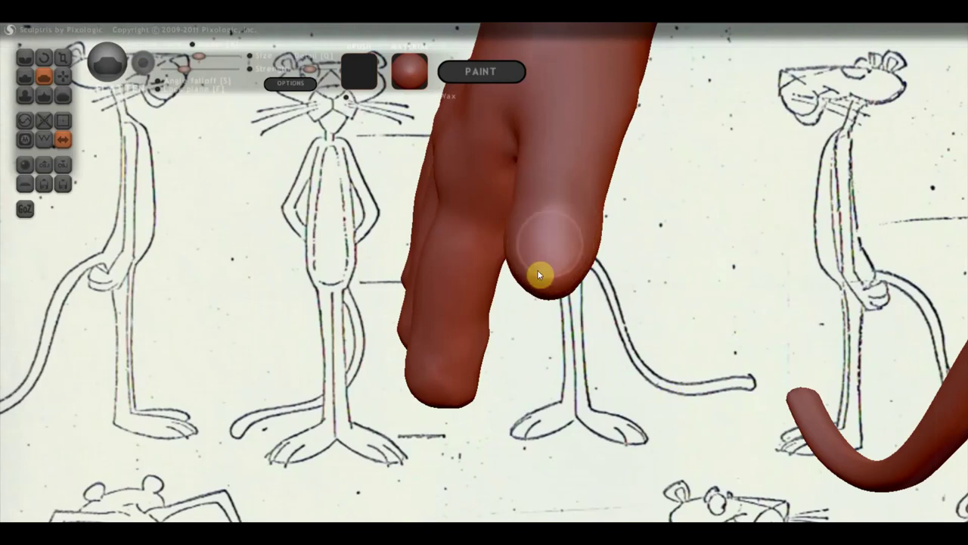
left_click_drag(536, 255, 592, 237)
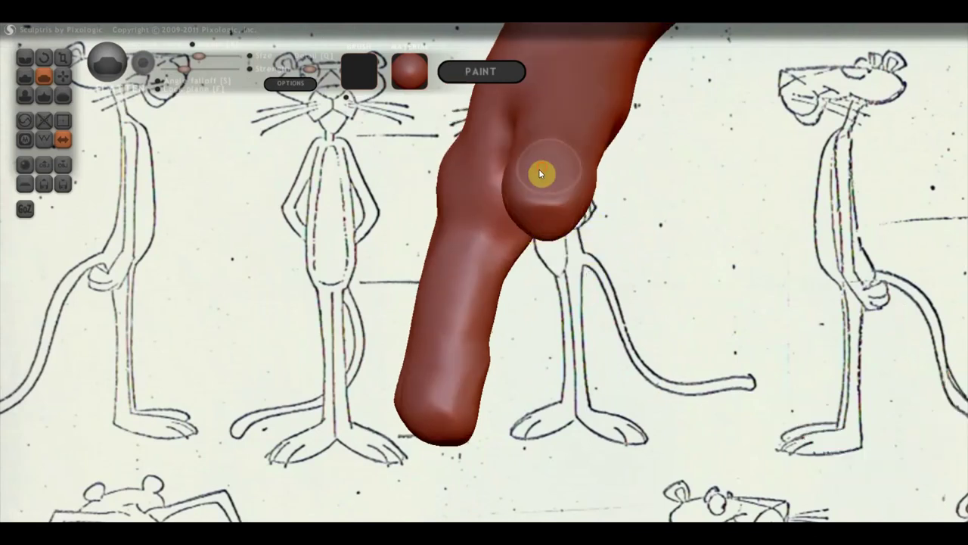
left_click_drag(540, 191, 677, 174)
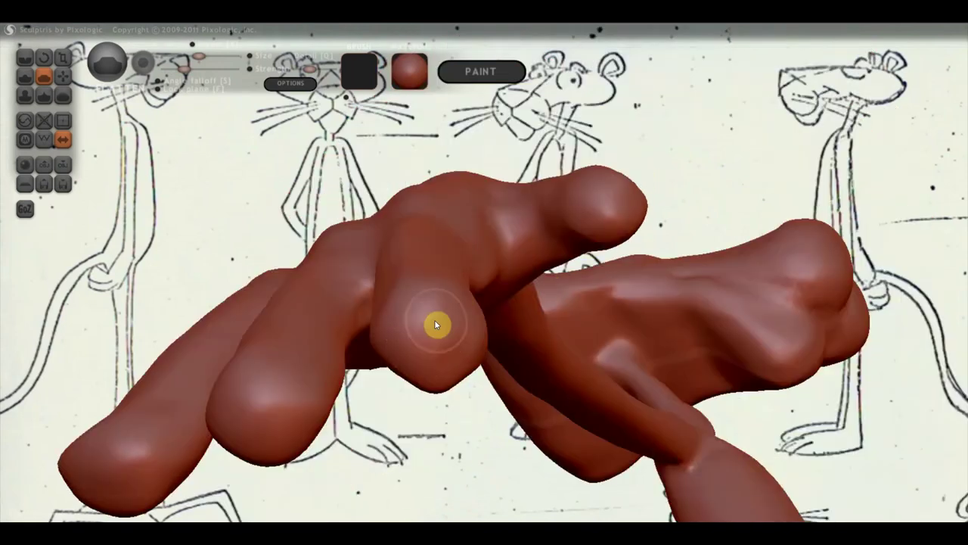
mouse_move(216, 432)
left_mouse_down()
mouse_move(380, 398)
mouse_move(343, 348)
left_mouse_up()
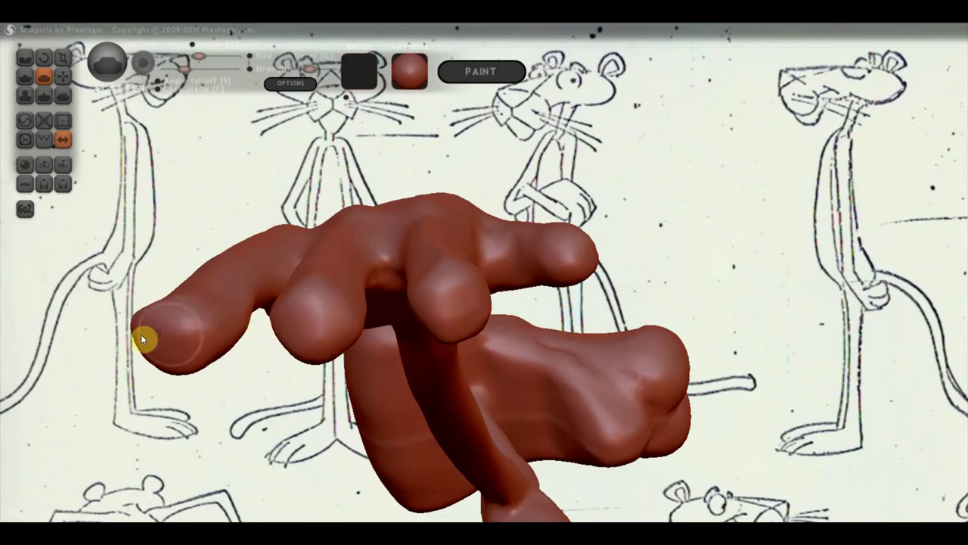
left_click_drag(173, 339, 481, 351)
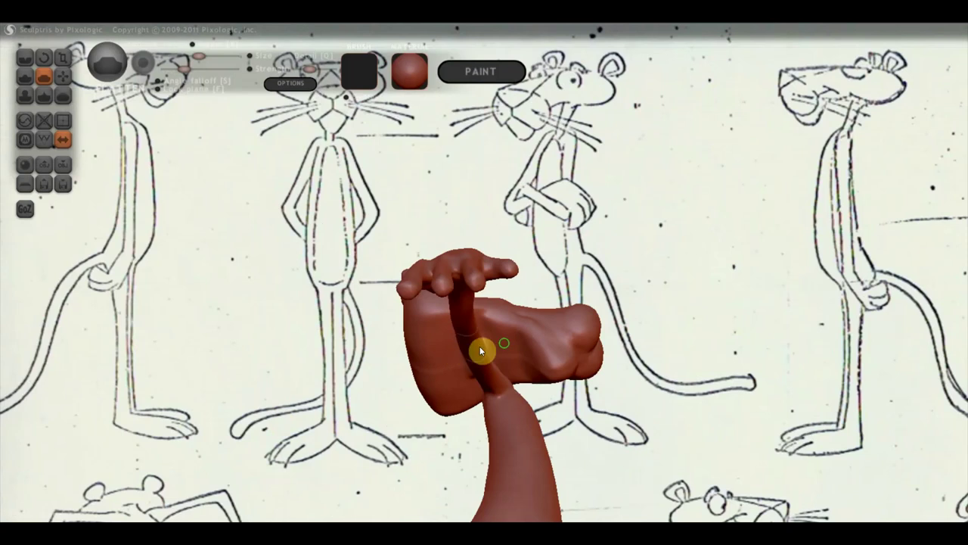
scroll(481, 350, "down", 5)
left_click_drag(670, 328, 644, 346)
scroll(622, 242, "up", 2)
Orbit to the side of the head and shape the round eye bump with the Draw brush
mouse_move(622, 242)
left_mouse_down()
mouse_move(603, 349)
mouse_move(549, 261)
mouse_move(441, 180)
mouse_move(611, 318)
left_mouse_up()
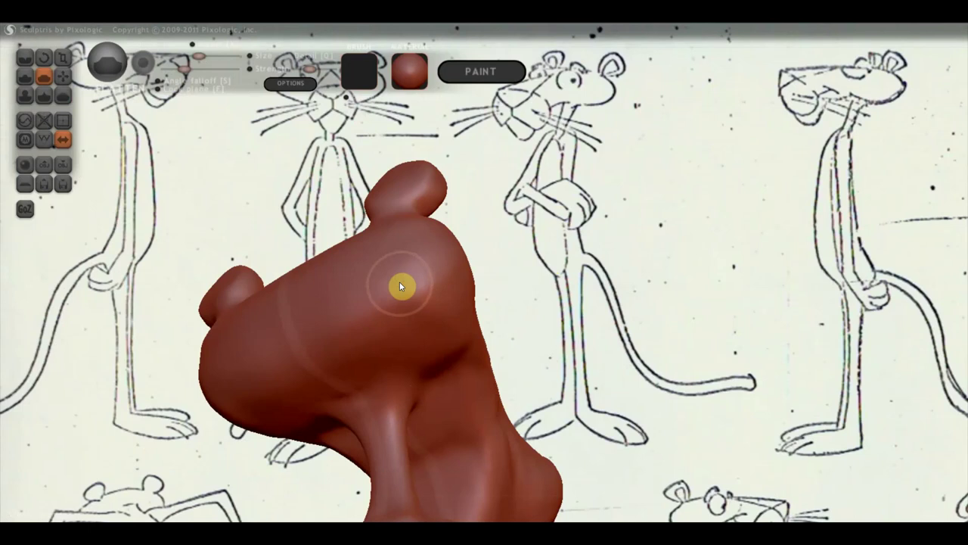
mouse_move(449, 224)
left_mouse_down()
mouse_move(464, 341)
mouse_move(427, 261)
mouse_move(188, 255)
left_mouse_up()
mouse_move(519, 205)
left_mouse_down()
mouse_move(555, 234)
mouse_move(597, 212)
mouse_move(708, 219)
mouse_move(577, 392)
mouse_move(670, 368)
mouse_move(640, 375)
mouse_move(644, 411)
mouse_move(702, 439)
mouse_move(789, 416)
left_mouse_up()
mouse_move(547, 371)
left_mouse_down()
mouse_move(730, 367)
mouse_move(439, 367)
left_mouse_up()
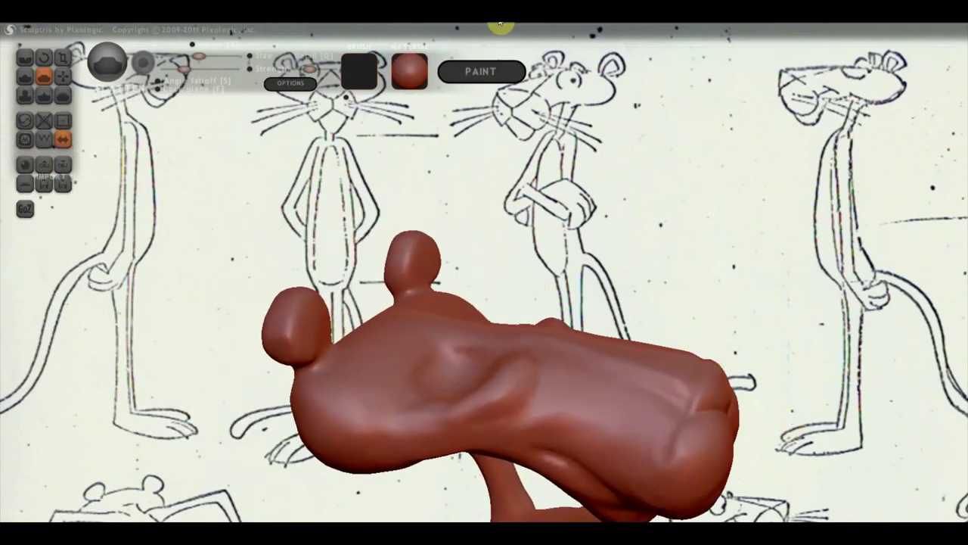
mouse_move(451, 262)
left_mouse_down()
mouse_move(461, 225)
mouse_move(457, 292)
left_mouse_up()
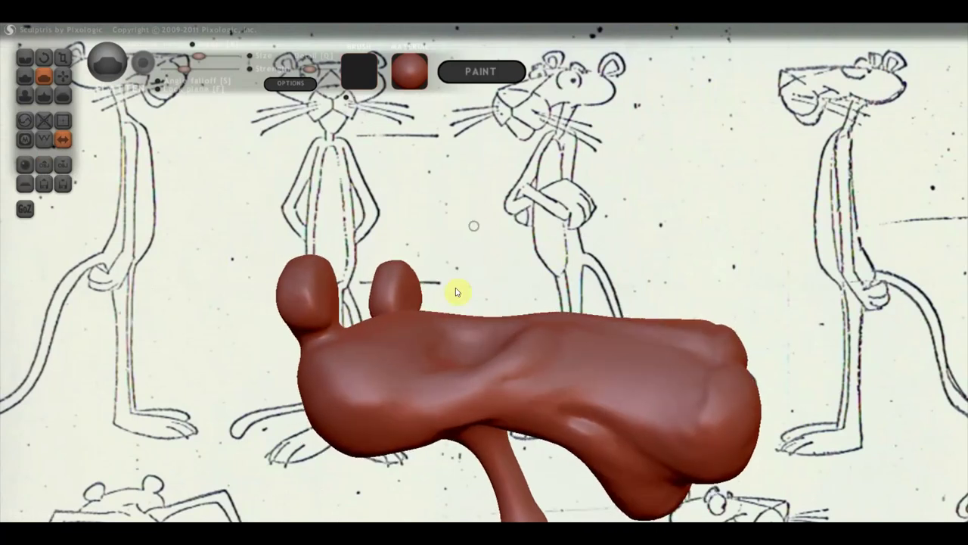
mouse_move(416, 367)
left_mouse_down()
mouse_move(227, 249)
mouse_move(231, 277)
left_mouse_up()
left_click(24, 76)
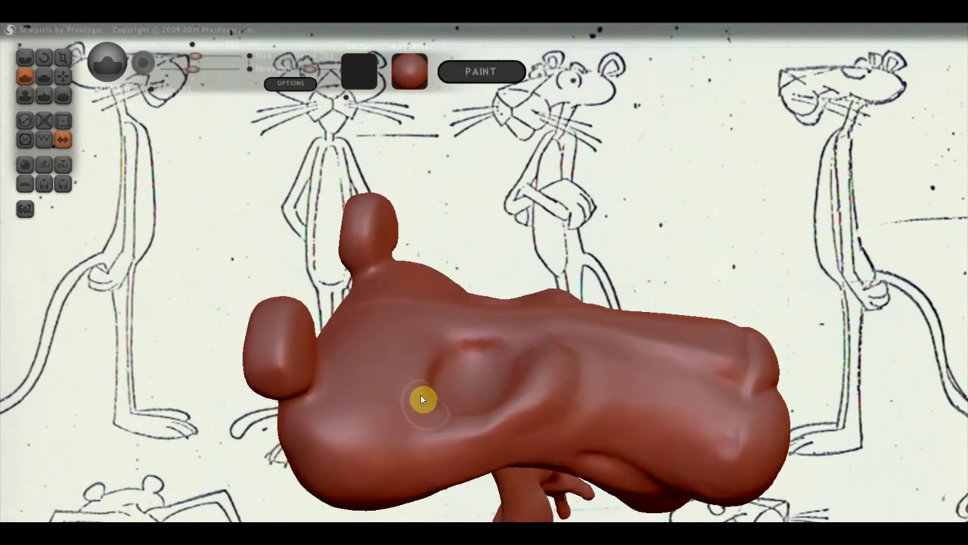
mouse_move(527, 345)
left_mouse_down()
mouse_move(486, 345)
mouse_move(413, 378)
left_mouse_up()
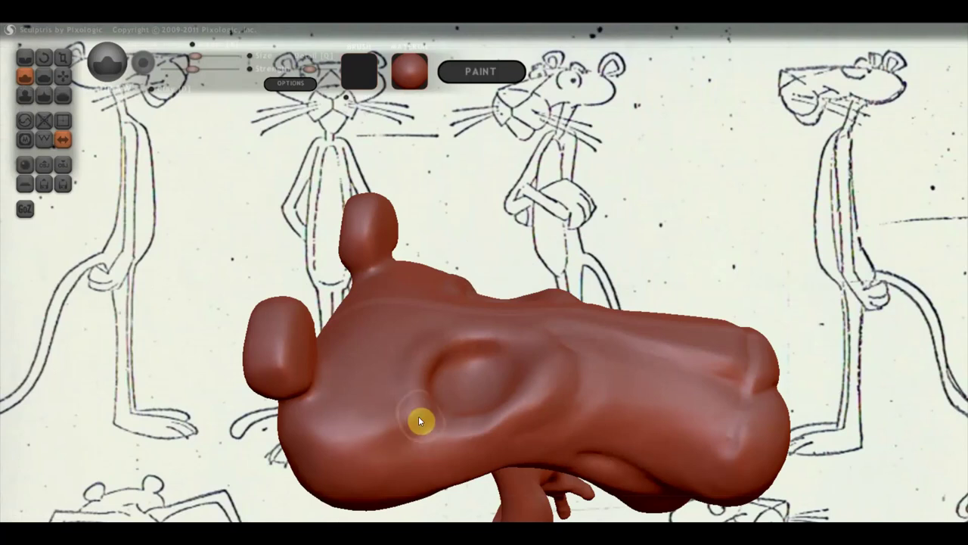
Undo an accidental crease on the head, then turn the view toward the ears
left_click_drag(394, 416, 431, 340)
left_click(44, 76)
key("ctrl+z")
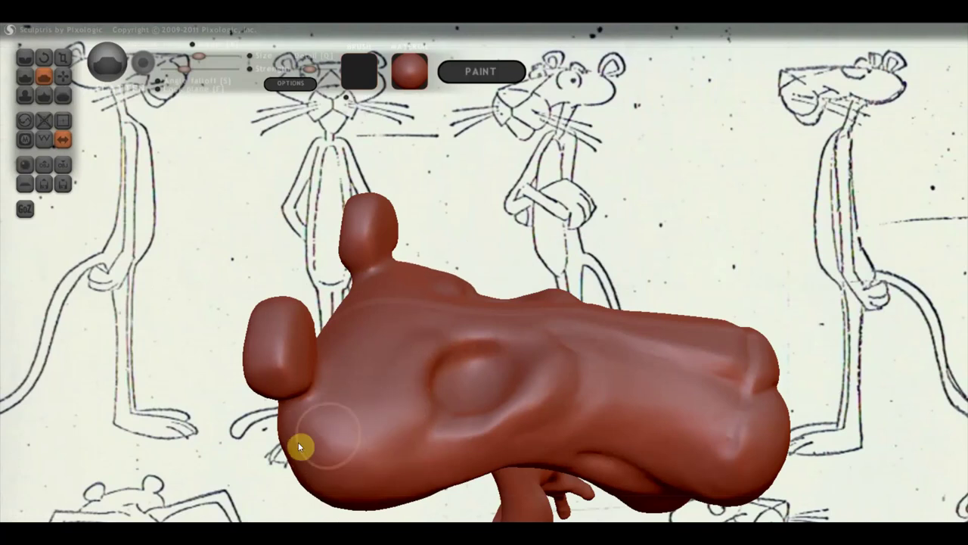
mouse_move(400, 425)
right_mouse_down()
mouse_move(460, 439)
mouse_move(525, 391)
right_mouse_up()
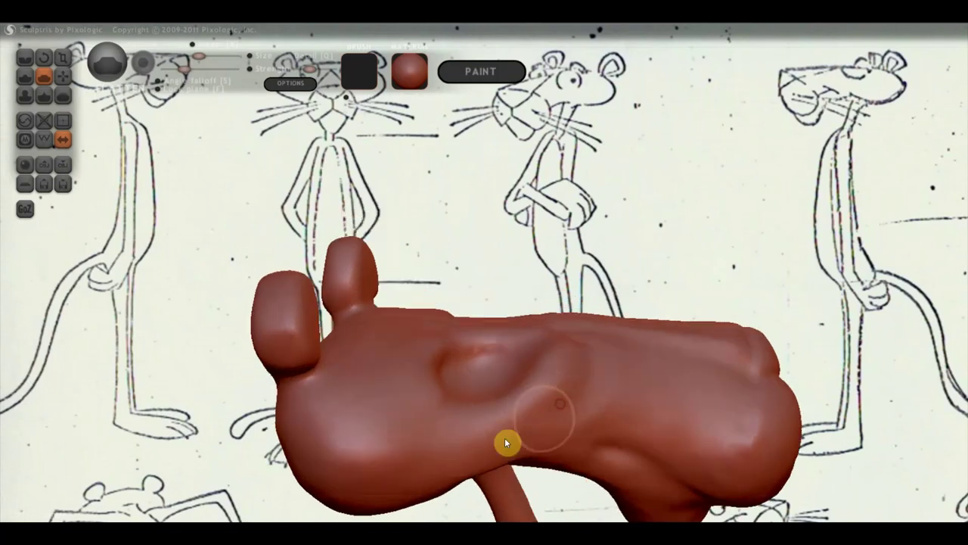
mouse_move(582, 415)
right_mouse_down()
mouse_move(456, 442)
mouse_move(529, 464)
mouse_move(512, 456)
mouse_move(458, 481)
mouse_move(380, 492)
mouse_move(460, 465)
mouse_move(522, 404)
mouse_move(378, 307)
mouse_move(139, 315)
mouse_move(182, 295)
right_mouse_up()
right_click_drag(232, 264, 242, 385)
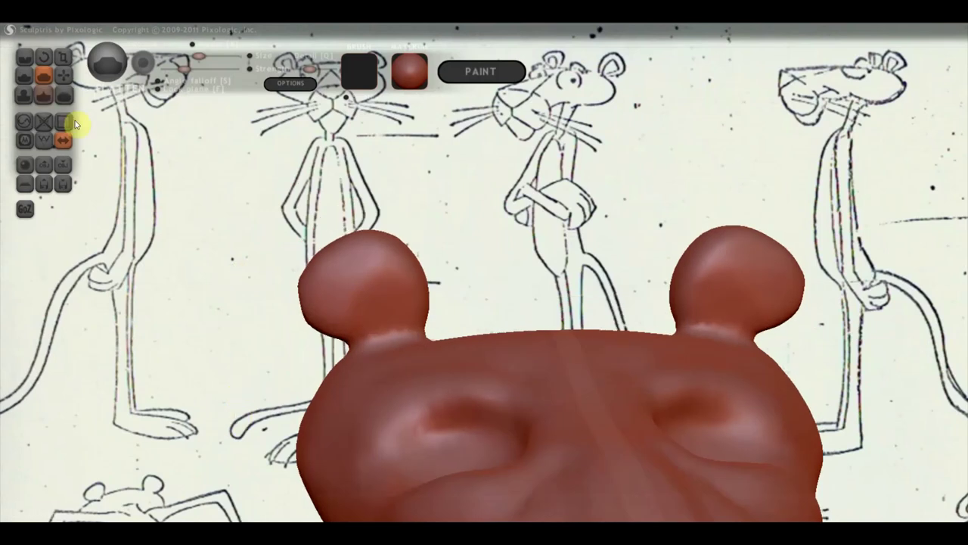
Carve a groove inside the left ear with the Crease brush, mirrored onto the right ear
left_click(27, 55)
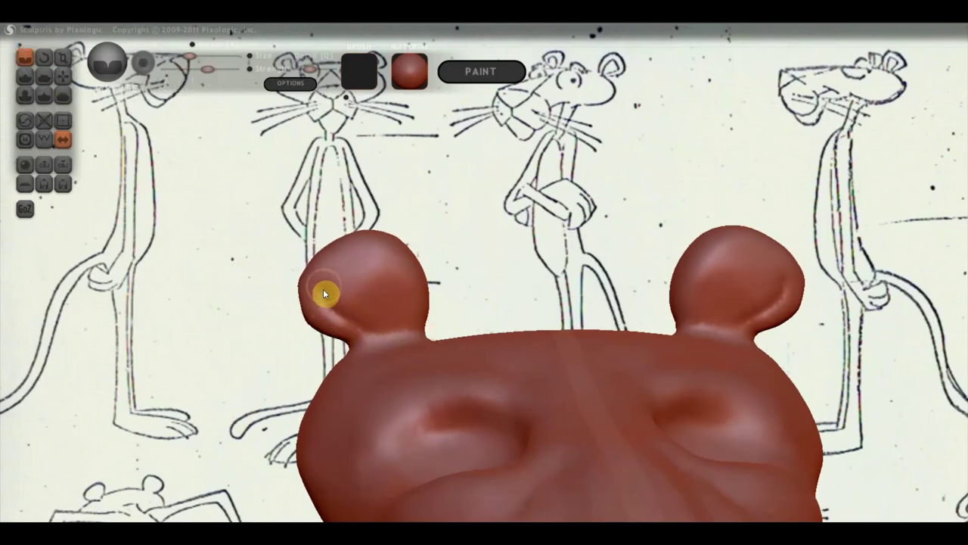
mouse_move(366, 261)
left_mouse_down()
mouse_move(382, 257)
mouse_move(399, 271)
mouse_move(405, 332)
mouse_move(324, 305)
mouse_move(368, 339)
left_mouse_up()
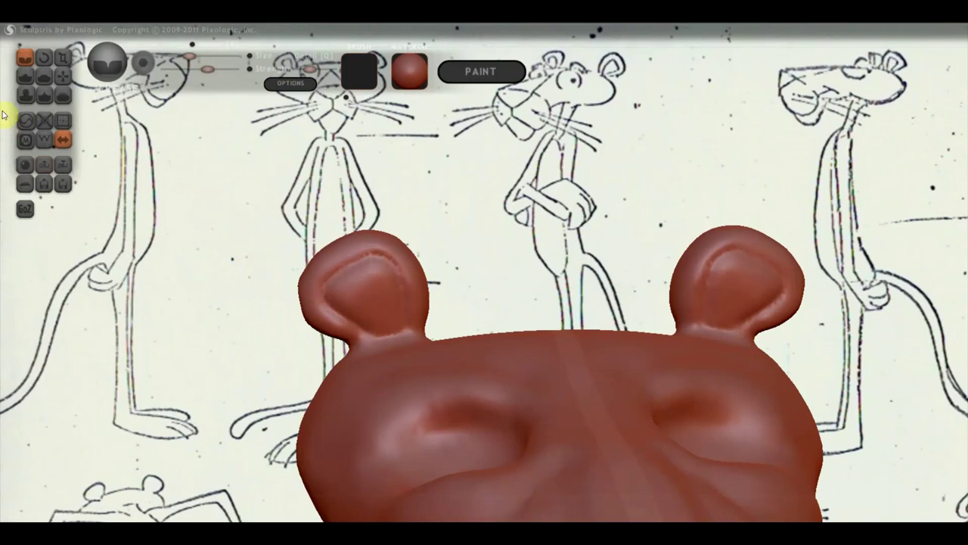
left_click(25, 76)
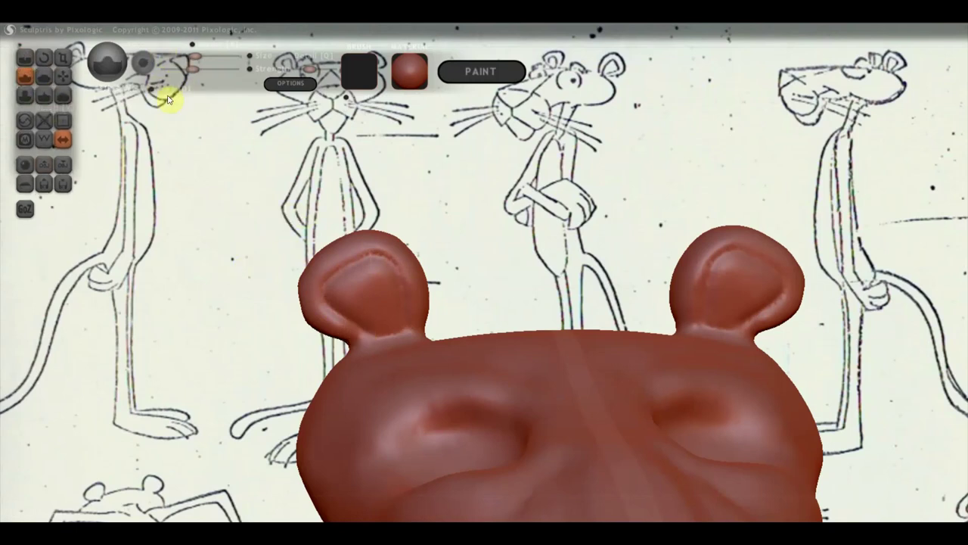
mouse_move(369, 276)
left_mouse_down()
mouse_move(385, 309)
mouse_move(343, 292)
mouse_move(387, 277)
mouse_move(395, 324)
mouse_move(396, 302)
mouse_move(370, 274)
mouse_move(346, 295)
mouse_move(365, 286)
mouse_move(380, 315)
mouse_move(340, 306)
mouse_move(417, 340)
mouse_move(509, 355)
mouse_move(640, 353)
mouse_move(646, 318)
mouse_move(543, 324)
mouse_move(577, 353)
left_mouse_up()
Orbit and zoom around the head to check the ear grooves from front and side
scroll(380, 346, "down", 5)
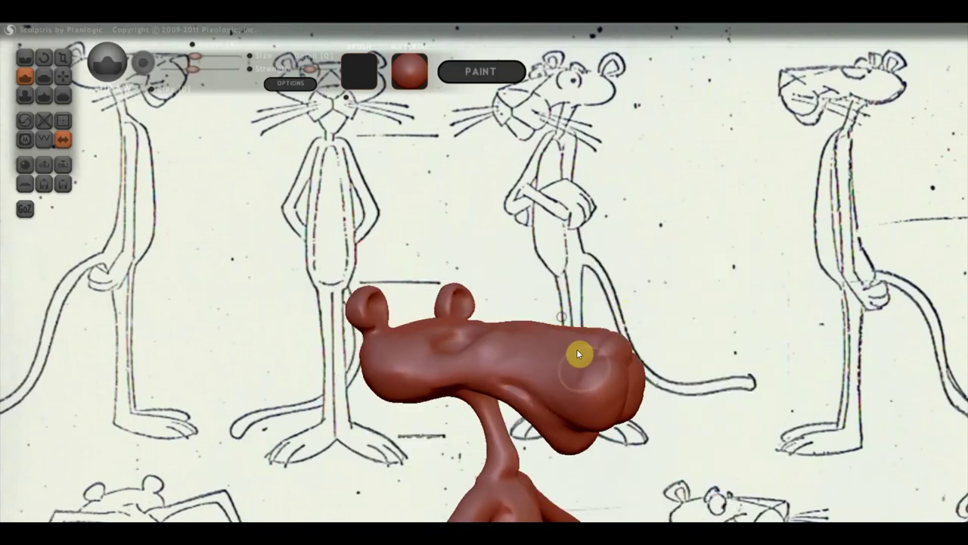
right_click_drag(591, 420, 506, 396)
scroll(529, 399, "up", 2)
scroll(491, 341, "up", 2)
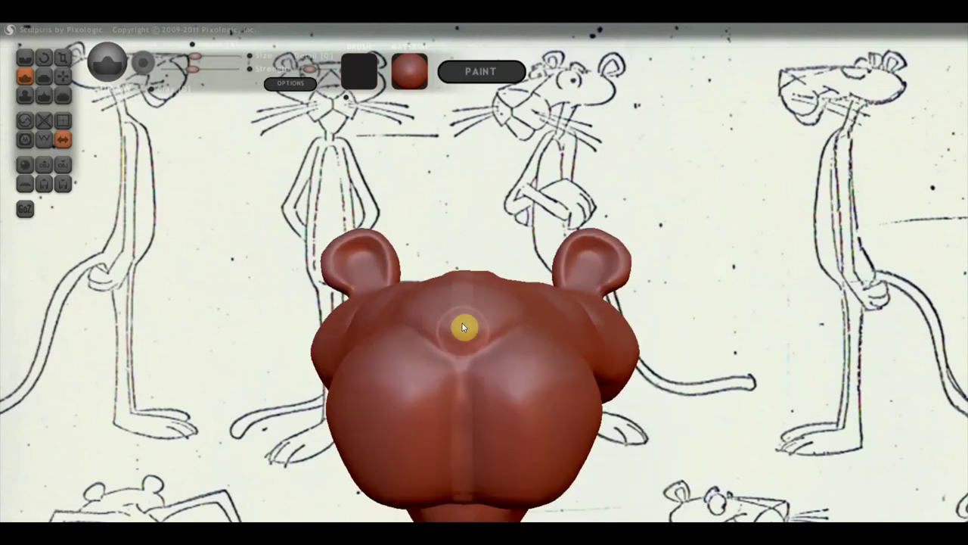
right_click_drag(426, 313, 533, 354)
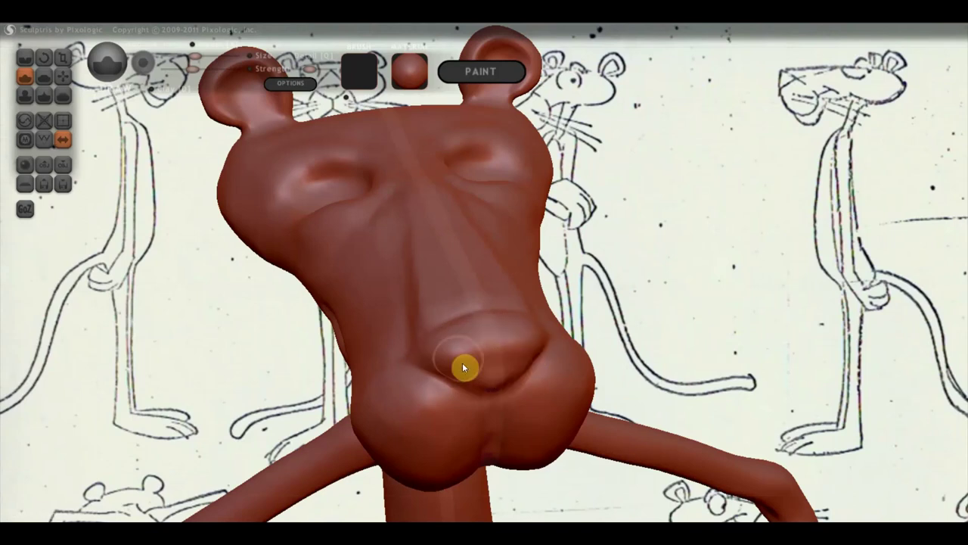
mouse_move(493, 386)
right_mouse_down()
mouse_move(524, 355)
mouse_move(482, 280)
mouse_move(512, 400)
mouse_move(484, 335)
mouse_move(523, 331)
mouse_move(485, 281)
right_mouse_up()
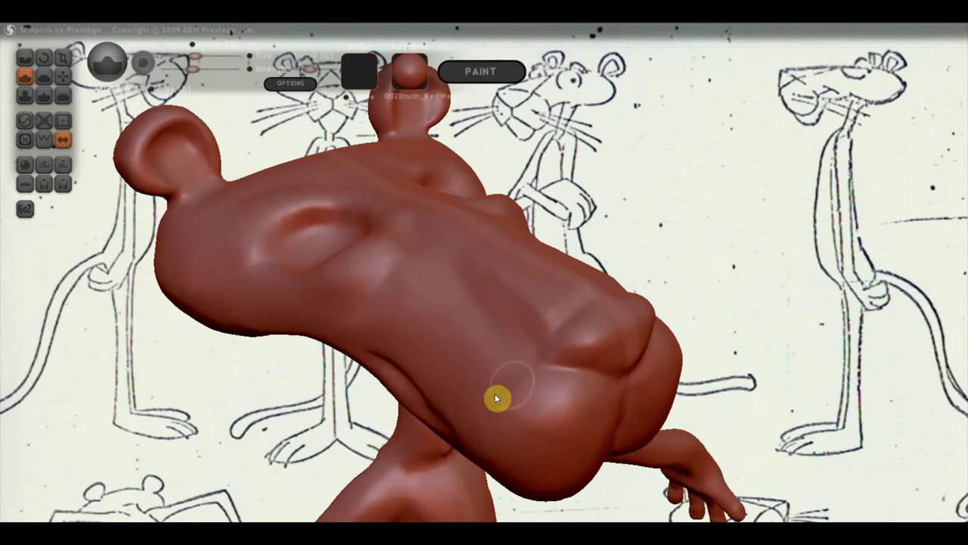
mouse_move(478, 408)
right_mouse_down()
mouse_move(607, 329)
mouse_move(506, 371)
mouse_move(340, 374)
right_mouse_up()
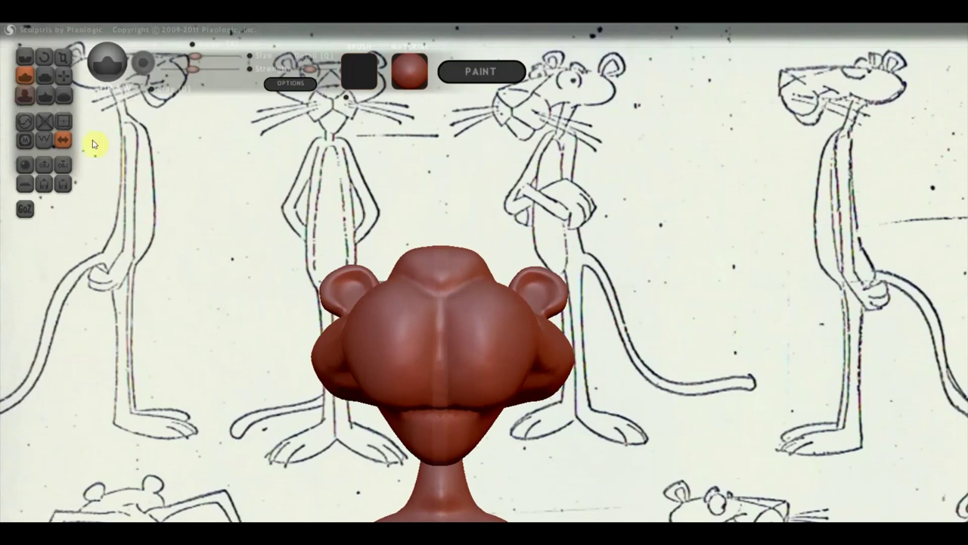
left_click(63, 76)
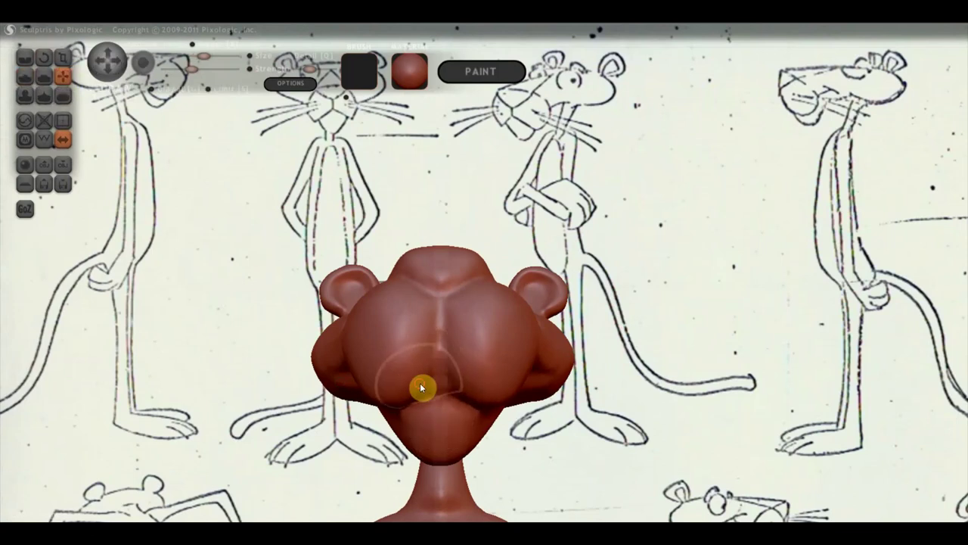
Pull the mid-face down with the Grab tool into a lip-like bulge
mouse_move(426, 391)
left_mouse_down()
mouse_move(435, 393)
mouse_move(432, 384)
left_mouse_up()
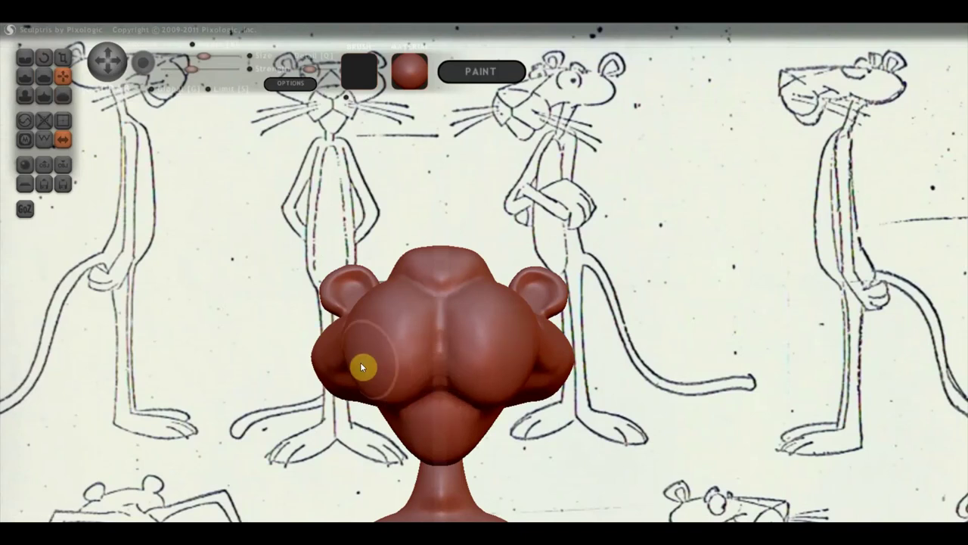
right_click_drag(367, 317, 404, 374)
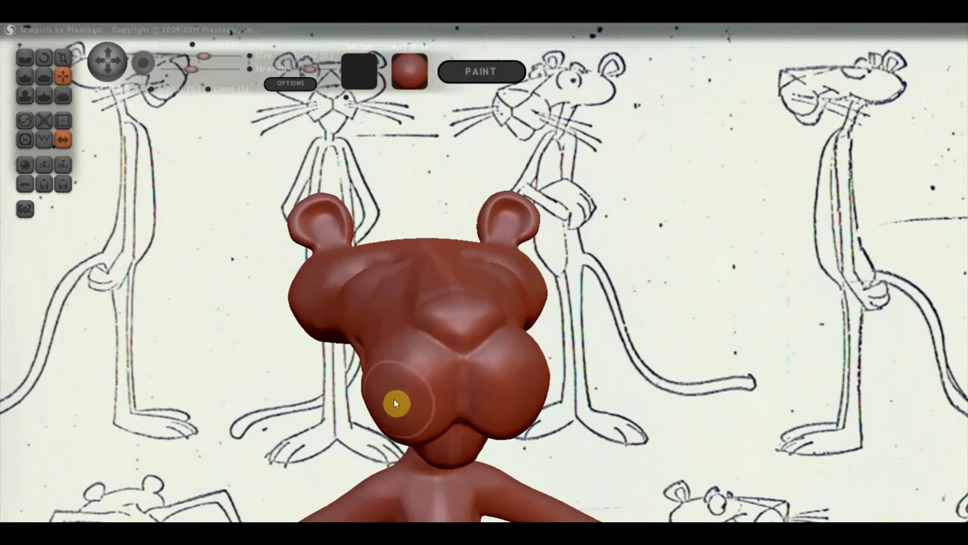
mouse_move(394, 407)
right_mouse_down()
mouse_move(384, 382)
mouse_move(579, 406)
right_mouse_up()
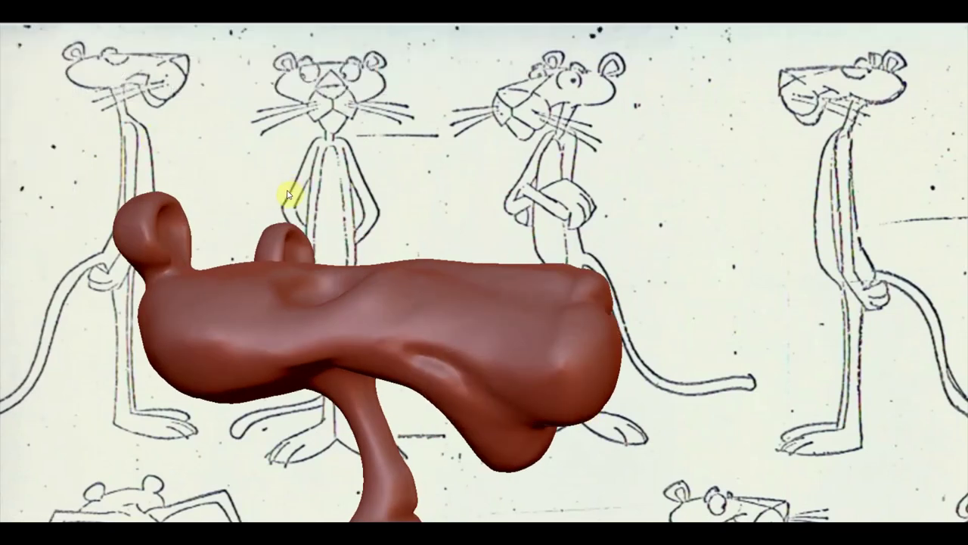
Crease the muzzle ridge into a dimpled groove and build a ridge on the head's underside
left_click(25, 57)
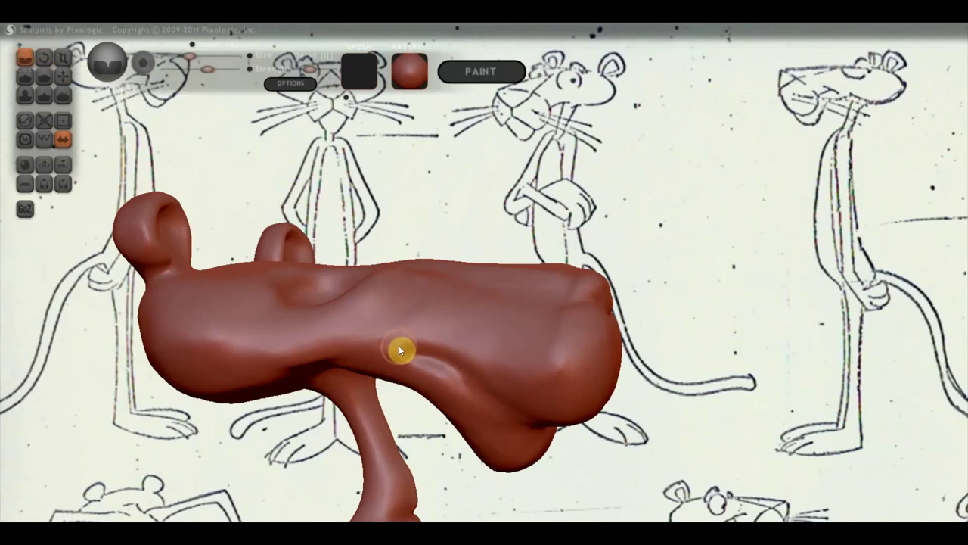
left_click_drag(470, 396, 457, 363)
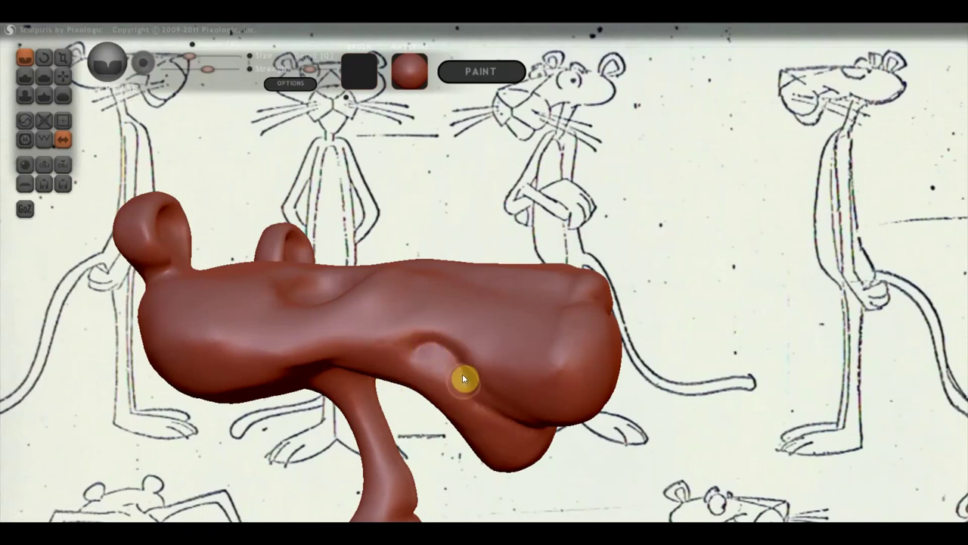
right_click_drag(533, 431, 519, 354)
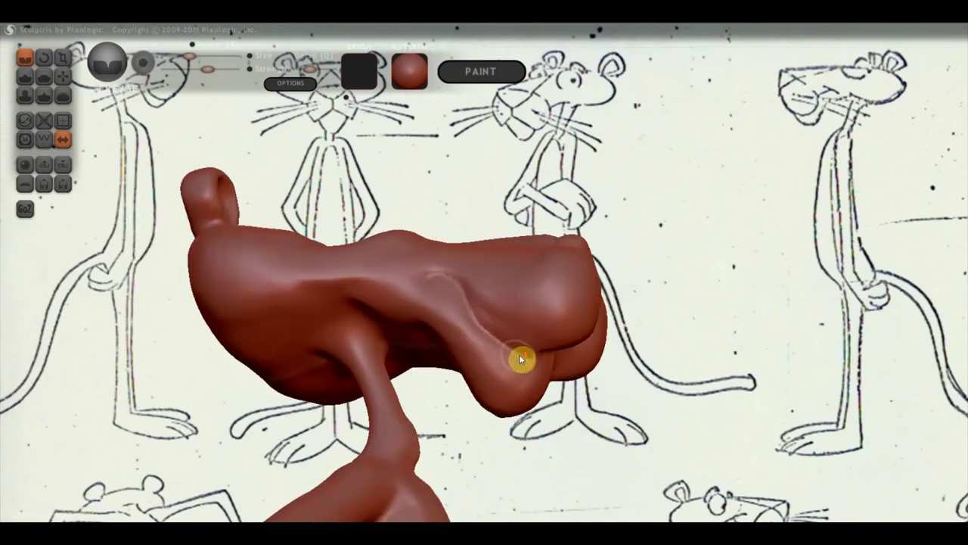
mouse_move(500, 345)
left_mouse_down()
mouse_move(479, 384)
mouse_move(363, 361)
mouse_move(470, 342)
mouse_move(666, 372)
mouse_move(539, 337)
mouse_move(513, 346)
left_mouse_up()
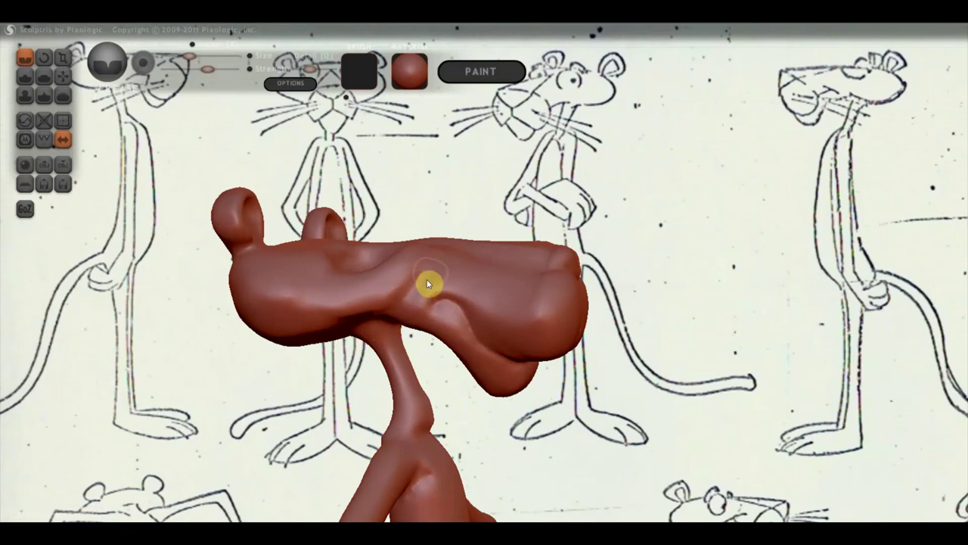
mouse_move(407, 331)
left_mouse_down()
mouse_move(423, 300)
mouse_move(432, 325)
left_mouse_up()
mouse_move(452, 370)
left_mouse_down()
mouse_move(328, 417)
mouse_move(415, 335)
mouse_move(420, 233)
left_mouse_up()
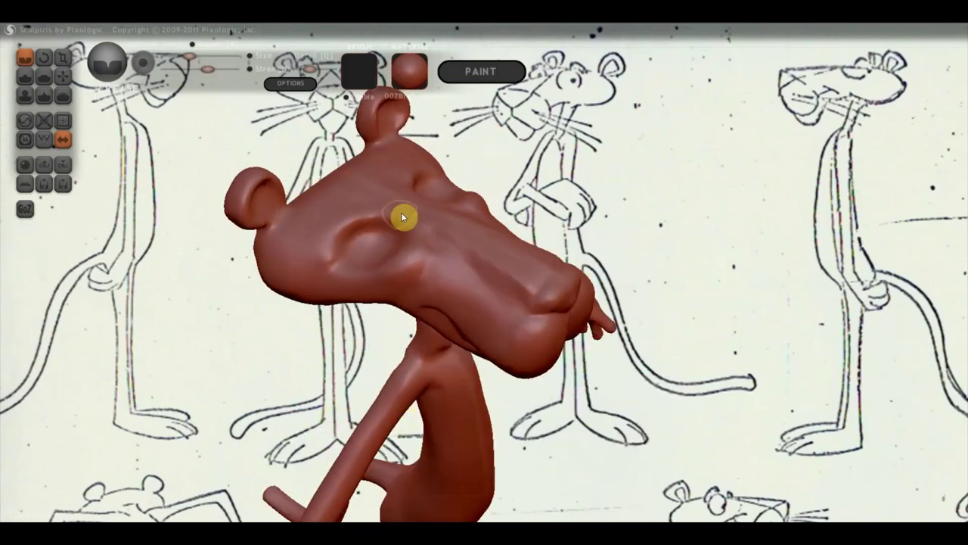
mouse_move(399, 233)
right_mouse_down()
mouse_move(420, 219)
mouse_move(371, 258)
mouse_move(426, 339)
mouse_move(394, 295)
right_mouse_up()
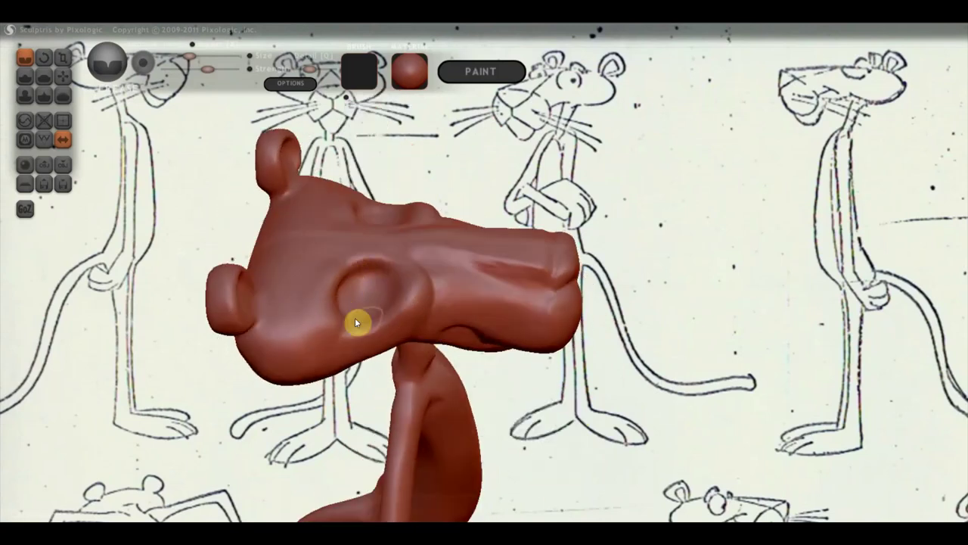
right_click_drag(335, 296, 386, 274)
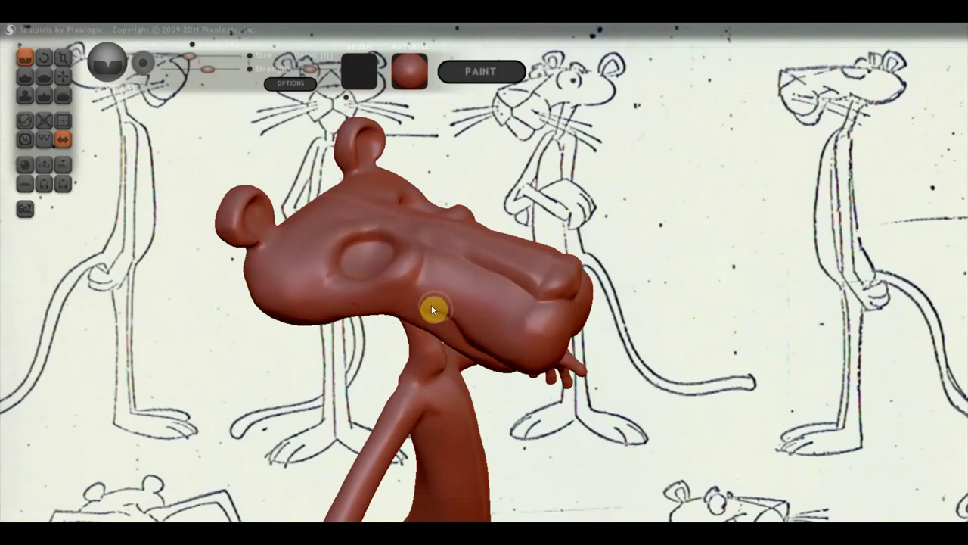
right_click_drag(483, 310, 398, 383)
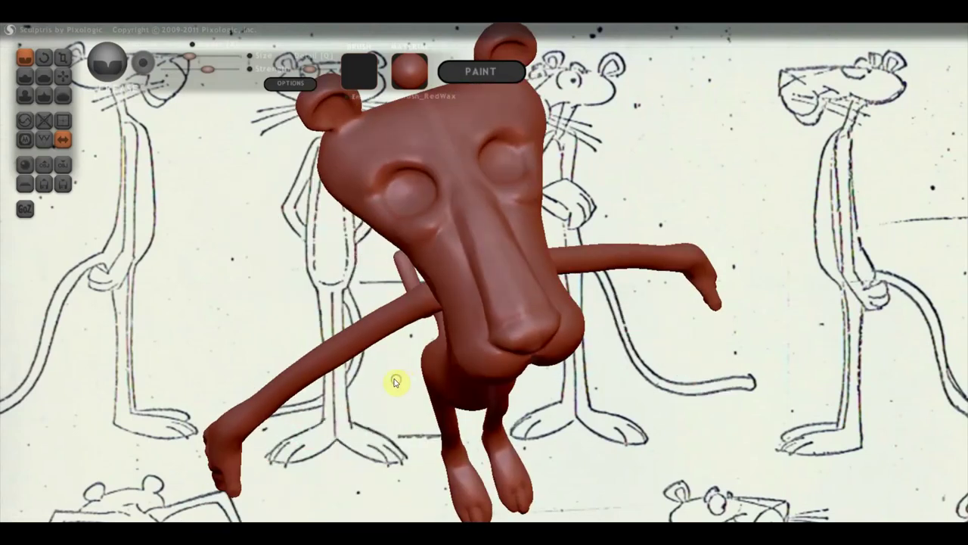
Drag the eye area with the Grab tool to deepen the socket, leaving a raised rim
left_click(62, 76)
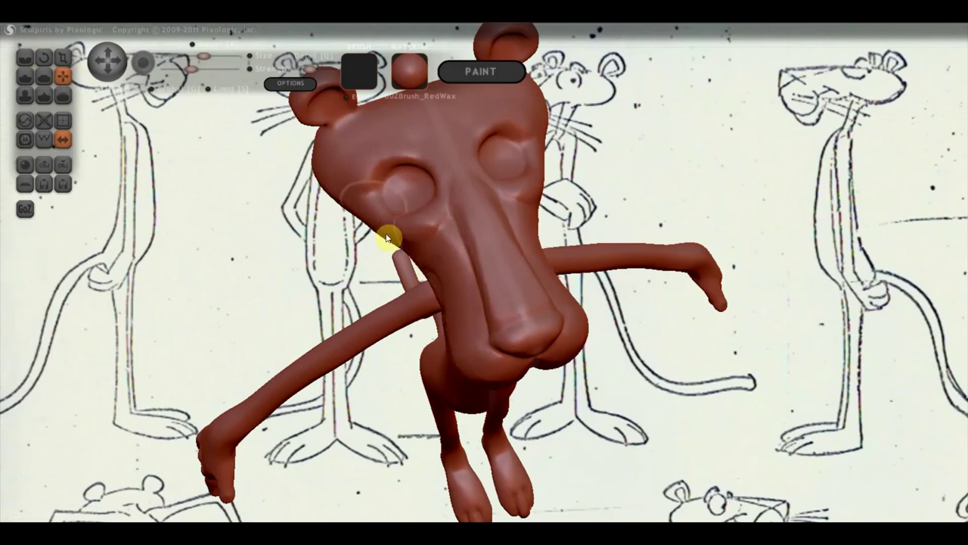
right_click_drag(355, 219, 368, 222)
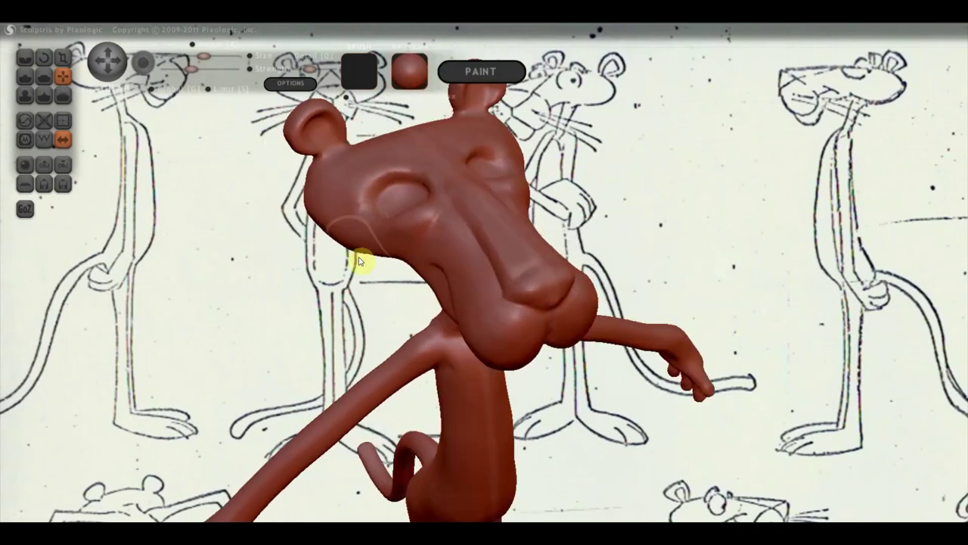
mouse_move(339, 194)
right_mouse_down()
mouse_move(350, 209)
mouse_move(509, 155)
right_mouse_up()
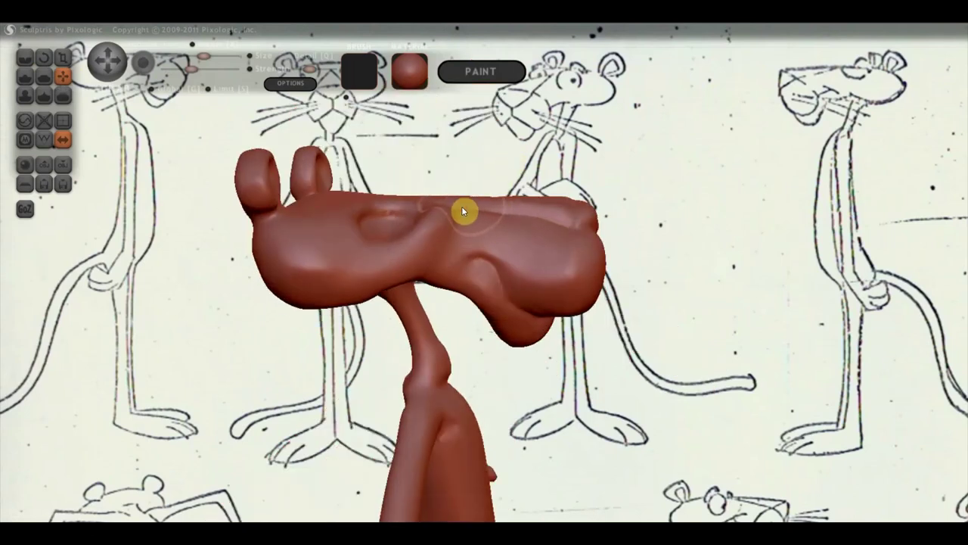
left_click_drag(381, 197, 388, 214)
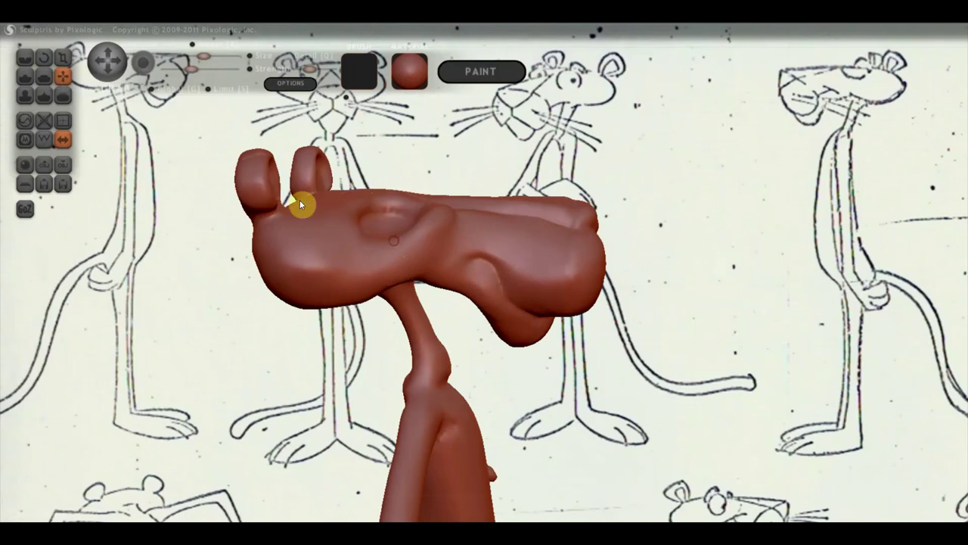
left_click(44, 76)
scroll(331, 261, "up", 3)
right_click_drag(330, 261, 411, 231)
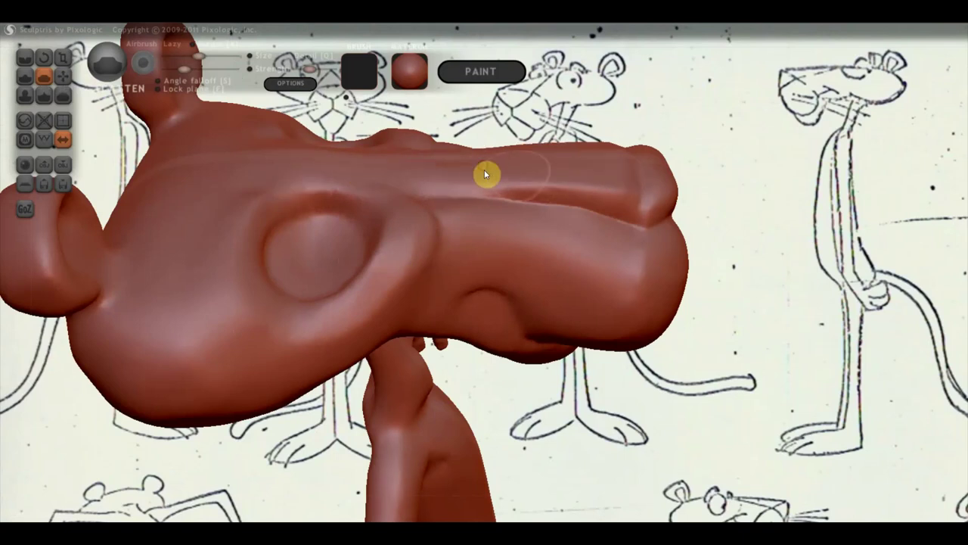
Orbit around the head and add a streak and ridge line down the eye bulge
right_click_drag(485, 174, 505, 114)
scroll(333, 159, "down", 3)
mouse_move(522, 262)
right_mouse_down()
mouse_move(558, 304)
mouse_move(718, 339)
right_mouse_up()
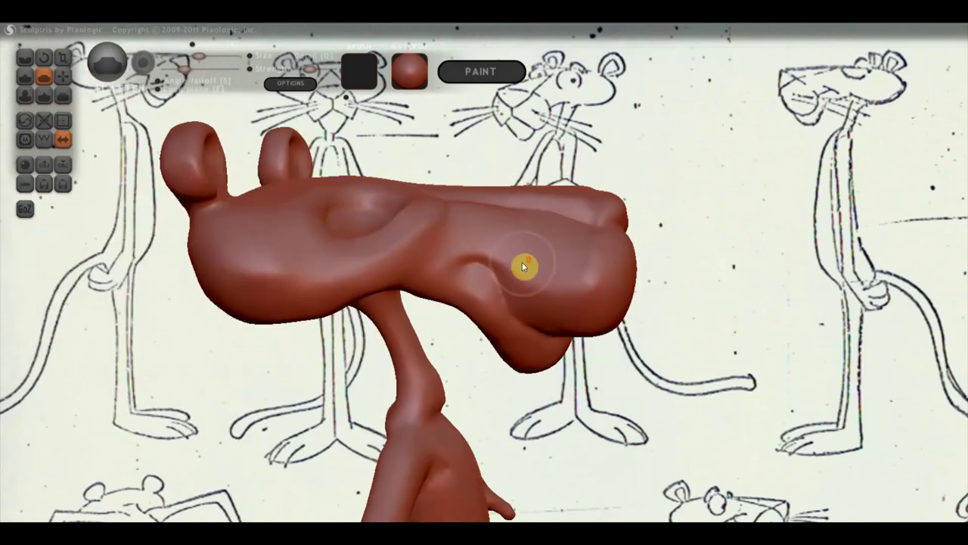
scroll(562, 306, "up", 2)
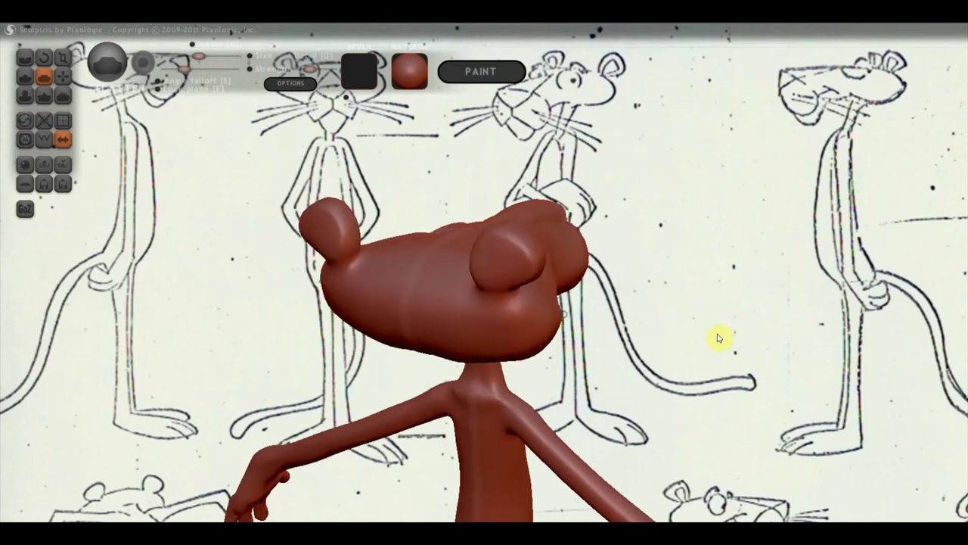
scroll(598, 331, "up", 2)
scroll(547, 317, "up", 2)
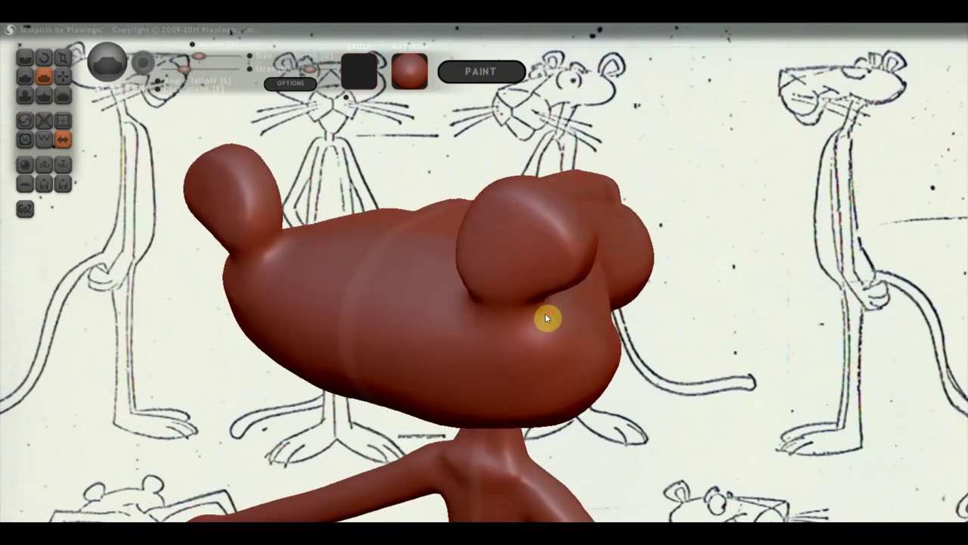
mouse_move(509, 188)
left_mouse_down()
mouse_move(564, 268)
mouse_move(578, 225)
mouse_move(557, 278)
mouse_move(480, 222)
mouse_move(534, 234)
left_mouse_up()
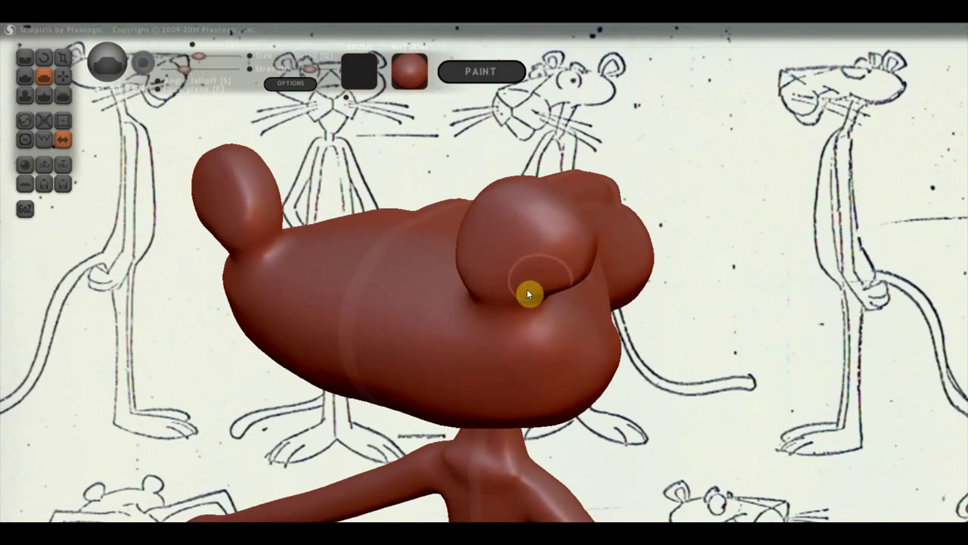
mouse_move(520, 269)
right_mouse_down()
mouse_move(412, 245)
mouse_move(424, 227)
right_mouse_up()
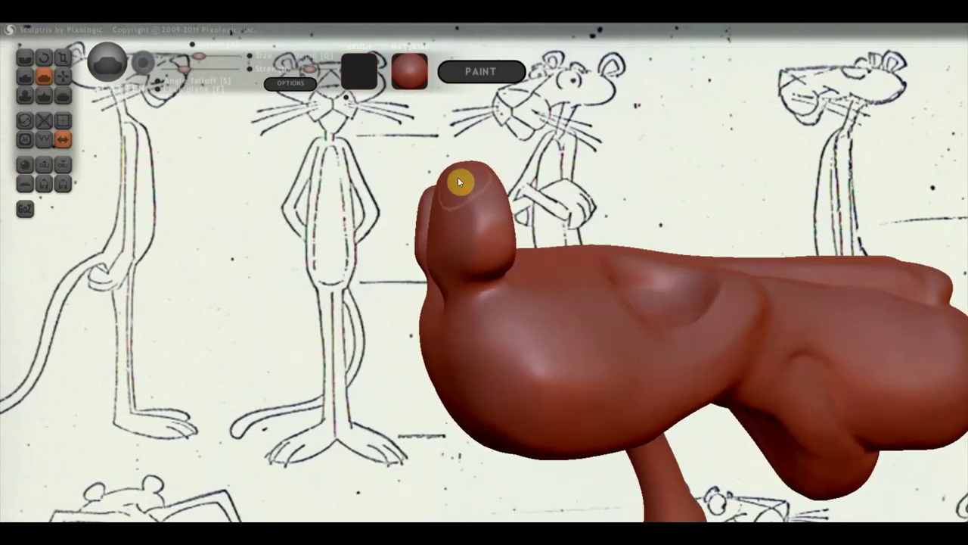
mouse_move(477, 258)
left_mouse_down()
mouse_move(492, 232)
mouse_move(468, 238)
mouse_move(495, 255)
mouse_move(458, 268)
left_mouse_up()
mouse_move(447, 219)
right_mouse_down()
mouse_move(489, 252)
mouse_move(460, 205)
mouse_move(466, 251)
mouse_move(535, 233)
right_mouse_up()
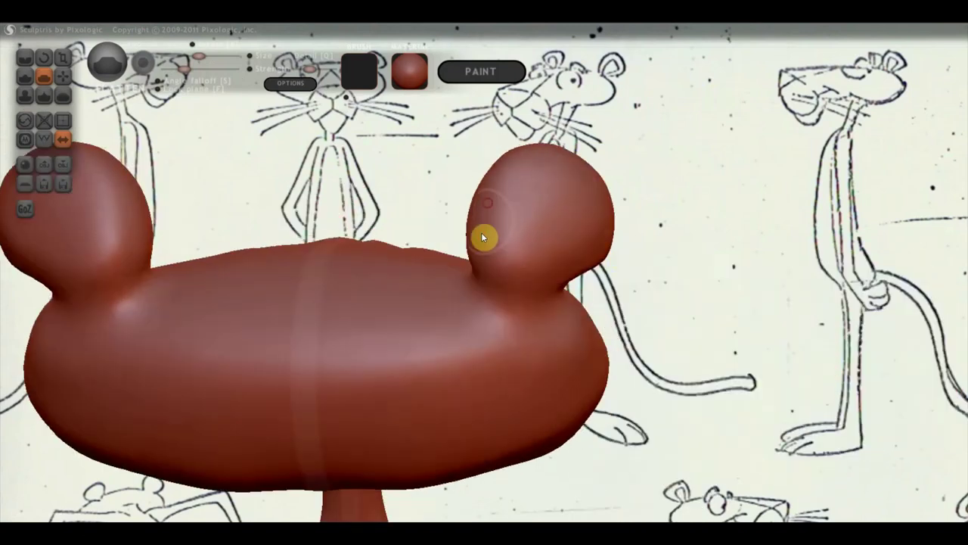
Inspect the head and ears from several sides, then zoom out to a front T-pose view
key("c")
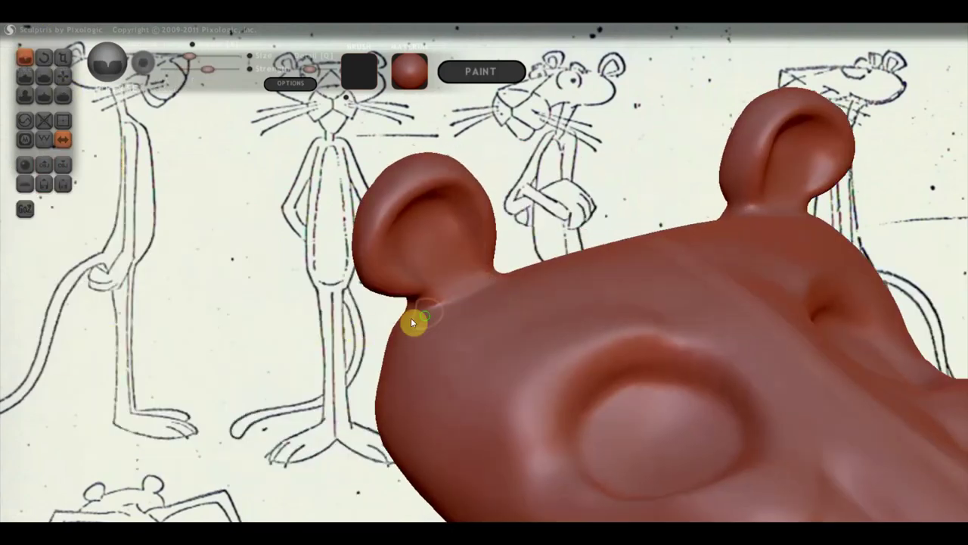
right_click_drag(492, 315, 584, 223)
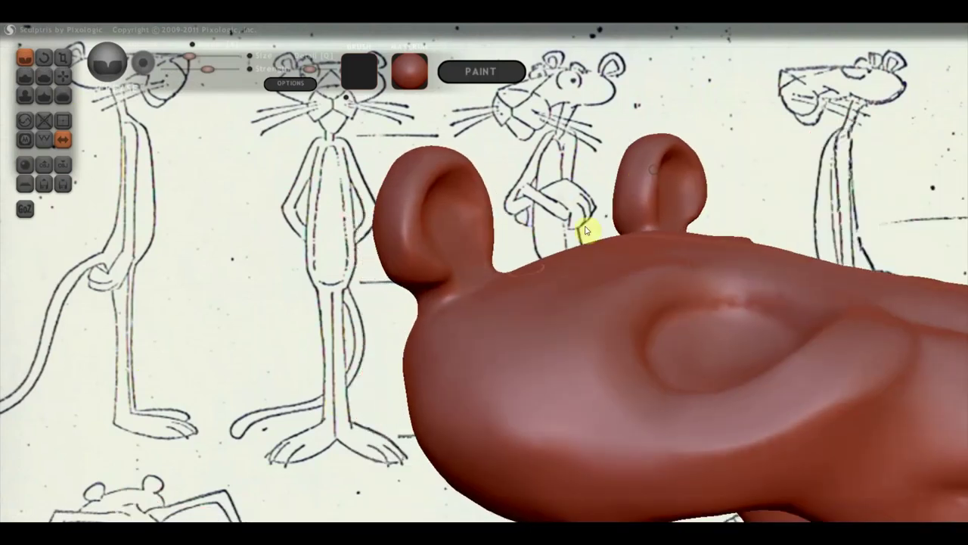
mouse_move(446, 307)
right_mouse_down()
mouse_move(242, 361)
mouse_move(8, 395)
mouse_move(501, 250)
right_mouse_up()
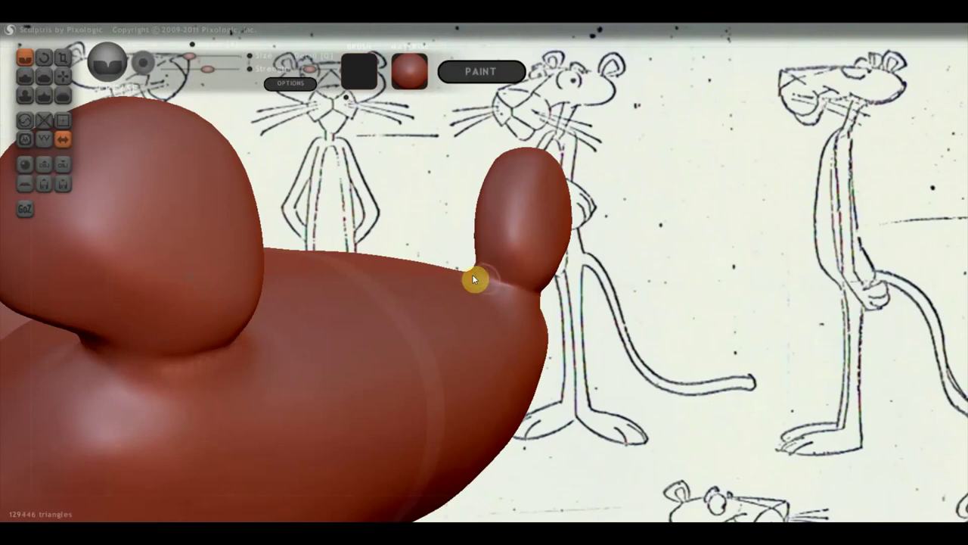
mouse_move(579, 313)
right_mouse_down()
mouse_move(422, 296)
mouse_move(466, 290)
right_mouse_up()
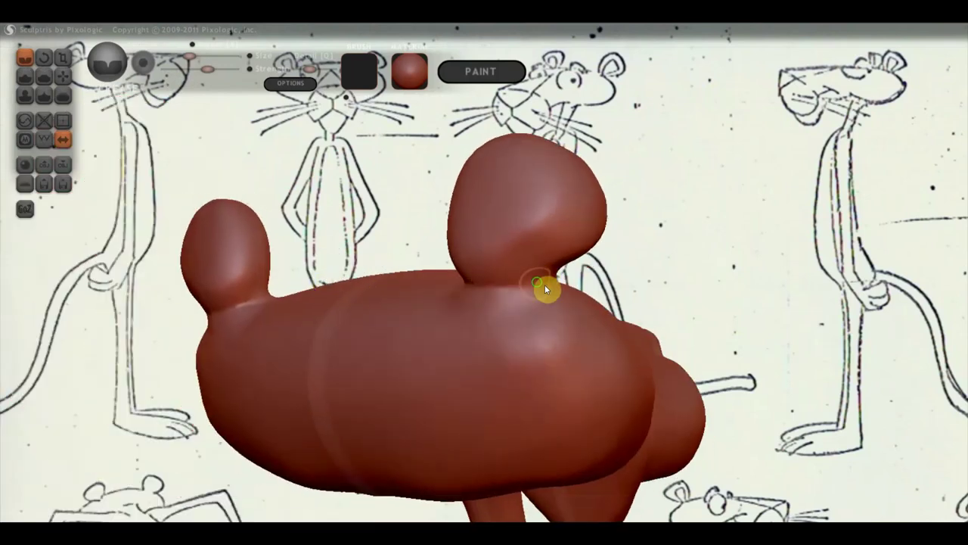
right_click_drag(540, 287, 612, 280)
scroll(556, 267, "down", 3)
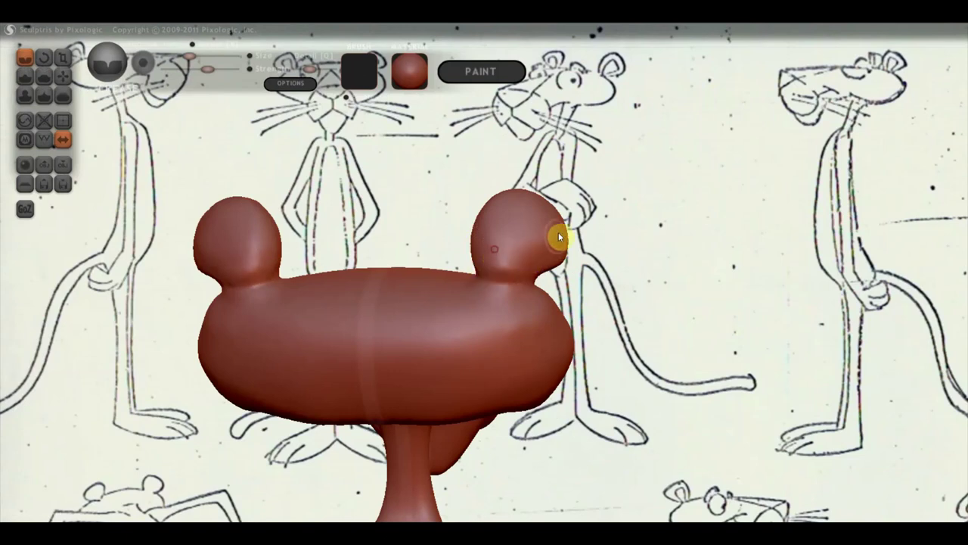
right_click_drag(489, 272, 600, 432)
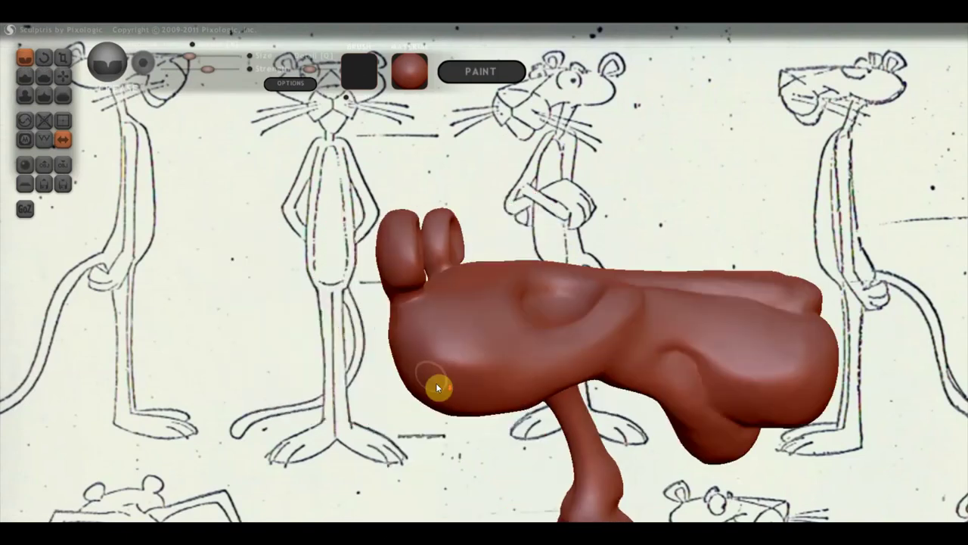
scroll(600, 431, "down", 3)
mouse_move(652, 442)
left_mouse_down()
mouse_move(522, 443)
mouse_move(546, 334)
left_mouse_up()
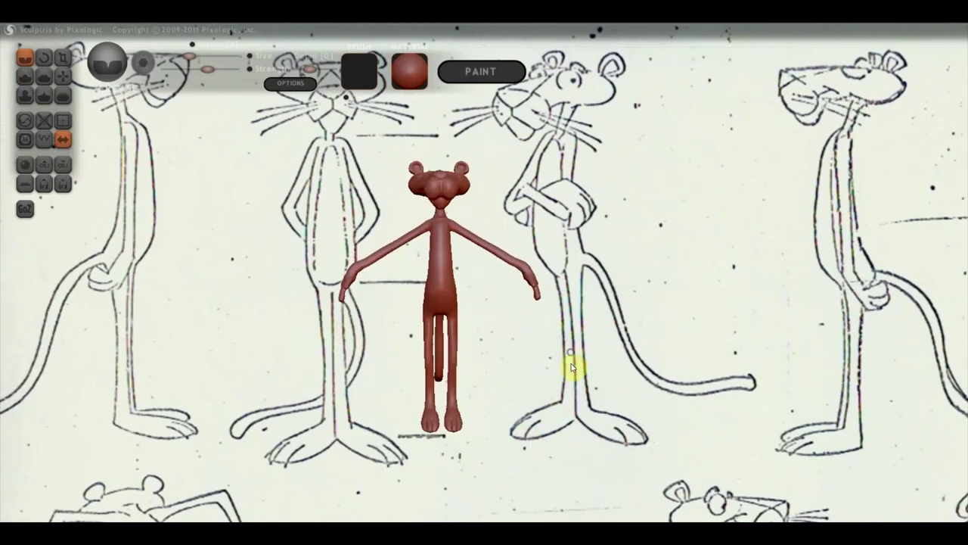
Swing the panther to a side profile and zoom in on its arm and hand
scroll(560, 382, "up", 3)
scroll(556, 380, "down", 2)
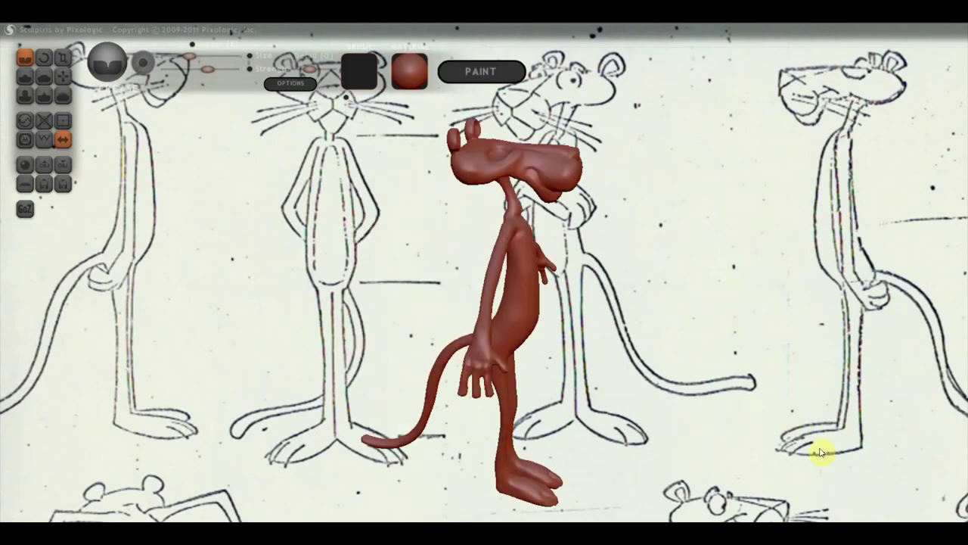
left_click_drag(665, 429, 849, 432)
scroll(793, 456, "up", 3)
left_click_drag(790, 459, 663, 426)
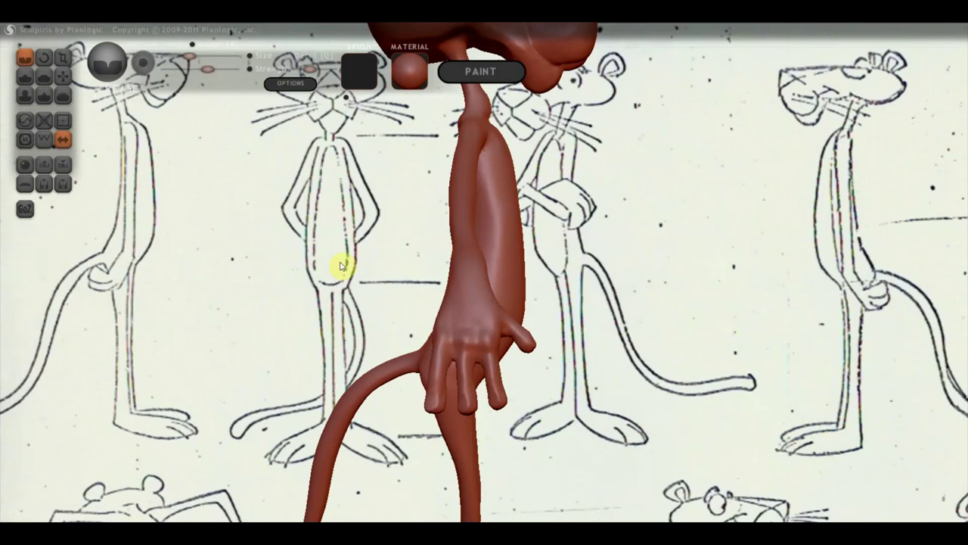
Orbit to the hand and pull a fingertip longer with the Grab tool, adding a ridge near the tip
left_click(63, 76)
mouse_move(434, 334)
right_mouse_down()
mouse_move(522, 466)
mouse_move(363, 479)
mouse_move(425, 501)
mouse_move(581, 287)
right_mouse_up()
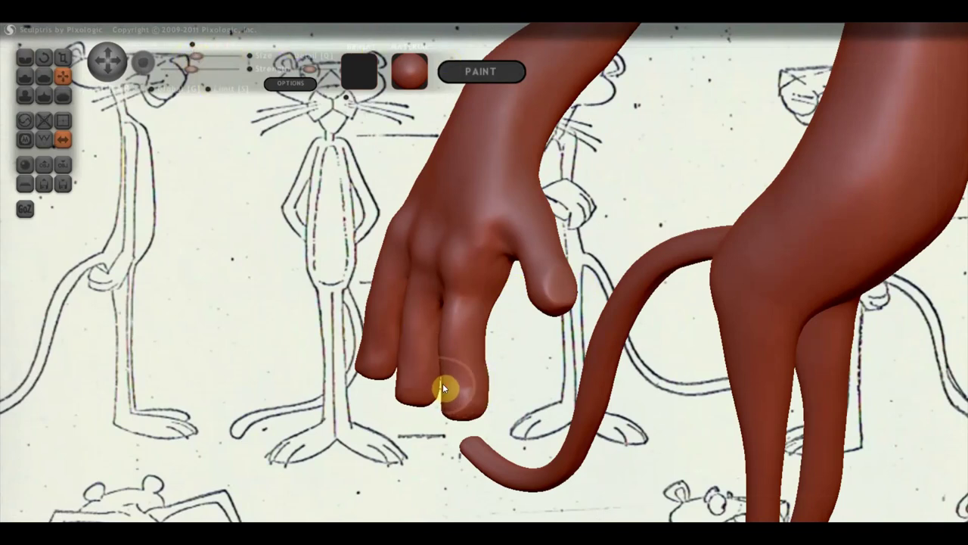
right_click_drag(402, 368, 432, 379)
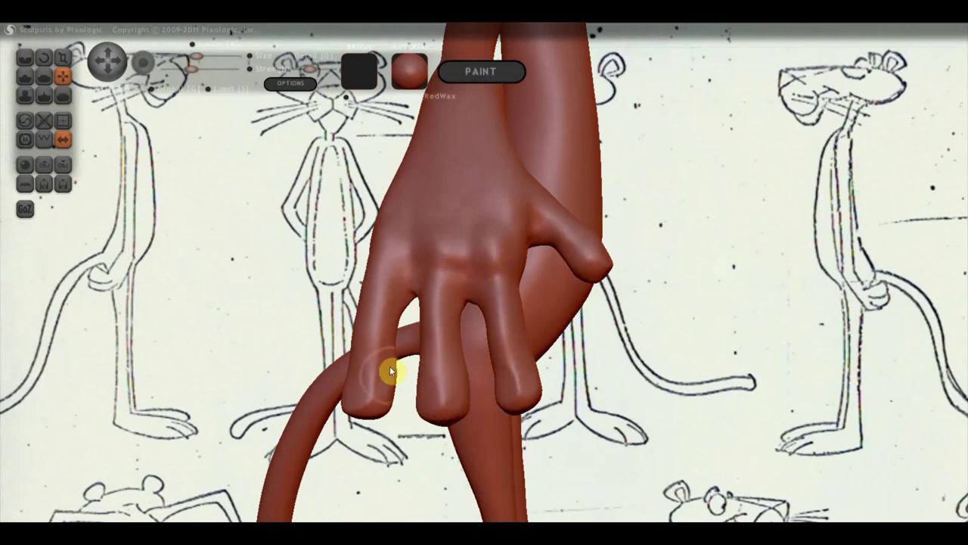
mouse_move(431, 389)
right_mouse_down()
mouse_move(522, 389)
mouse_move(529, 398)
mouse_move(471, 391)
mouse_move(489, 421)
mouse_move(358, 425)
mouse_move(432, 398)
right_mouse_up()
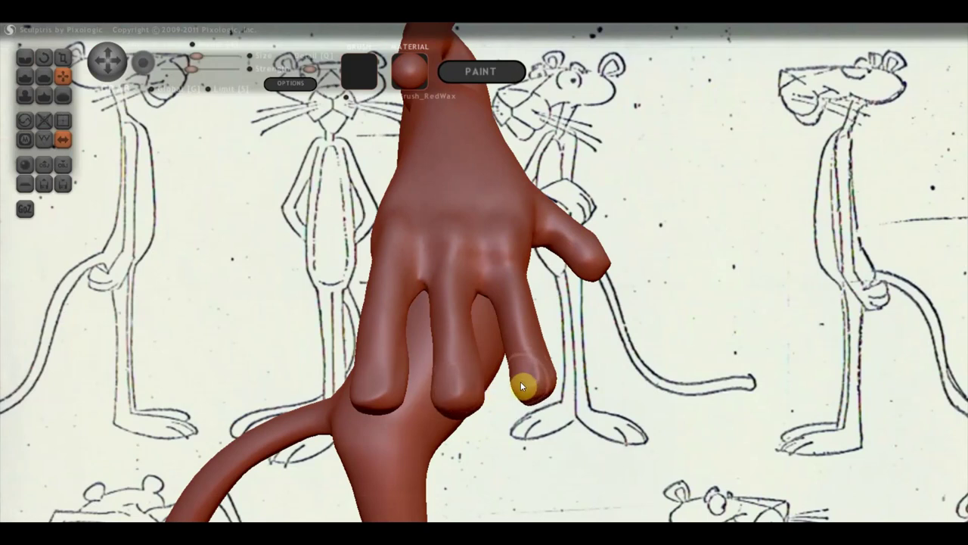
right_click_drag(548, 360, 554, 335)
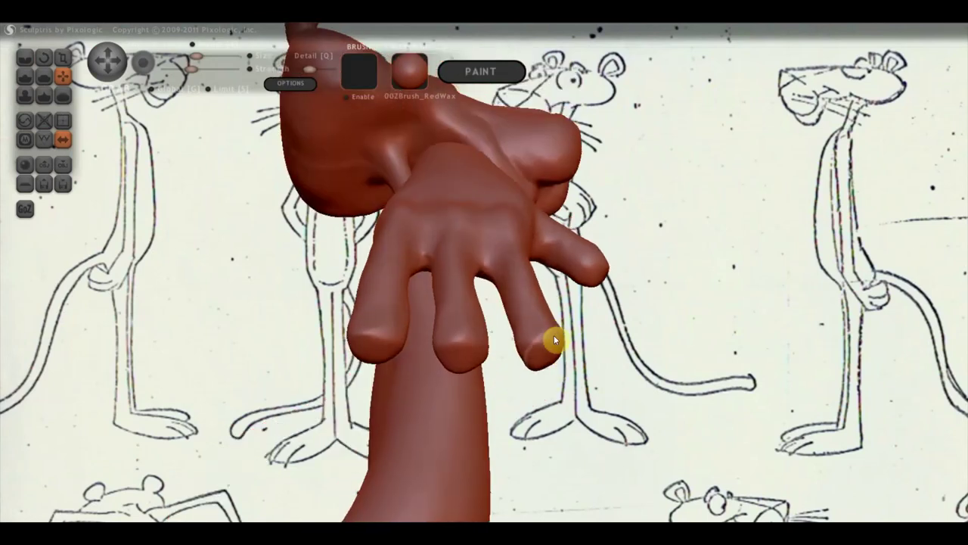
mouse_move(554, 338)
left_mouse_down()
mouse_move(564, 352)
mouse_move(558, 361)
left_mouse_up()
mouse_move(545, 380)
right_mouse_down()
mouse_move(469, 405)
mouse_move(475, 377)
right_mouse_up()
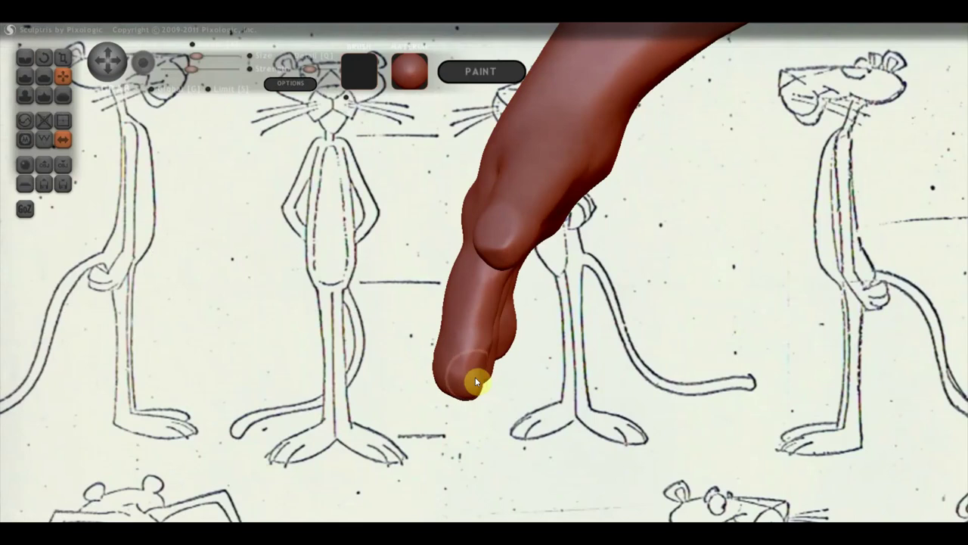
left_click_drag(481, 378, 490, 347)
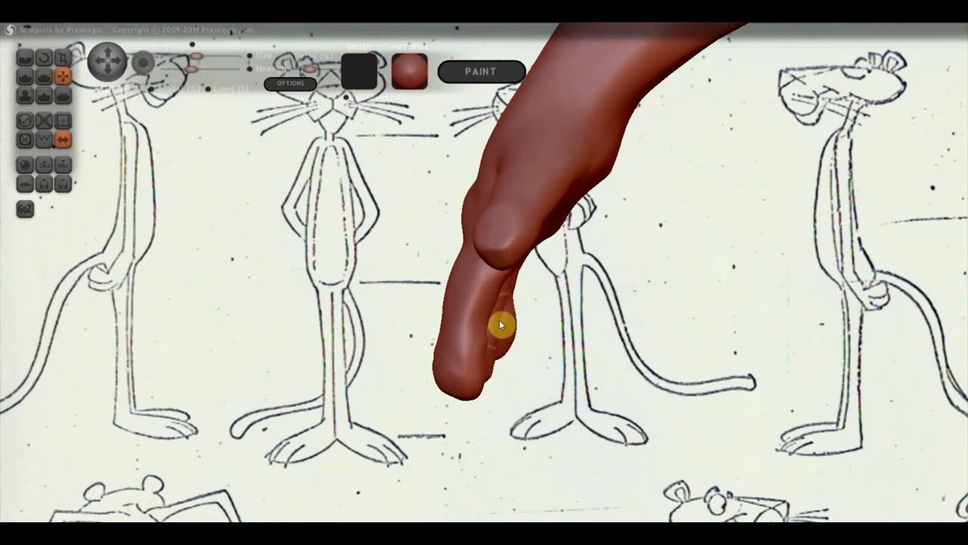
Rotate the hand to show all fingers, then thin and smooth them
mouse_move(498, 316)
right_mouse_down()
mouse_move(519, 335)
mouse_move(500, 309)
right_mouse_up()
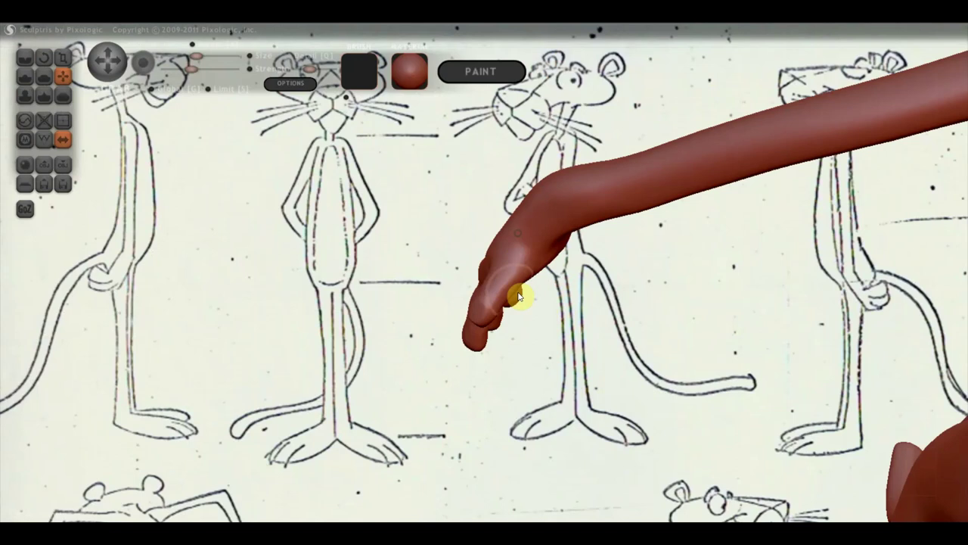
right_click_drag(519, 324, 536, 308)
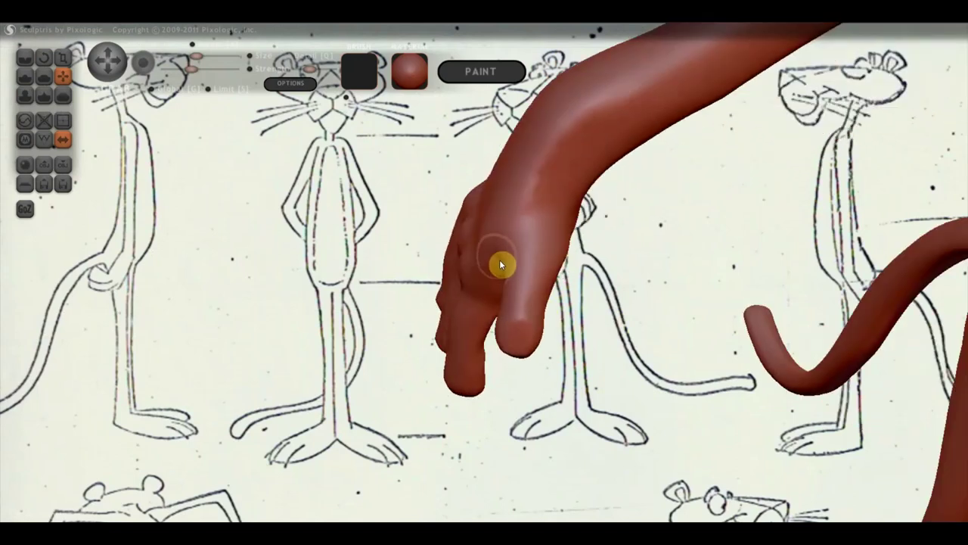
right_click_drag(492, 262, 646, 272)
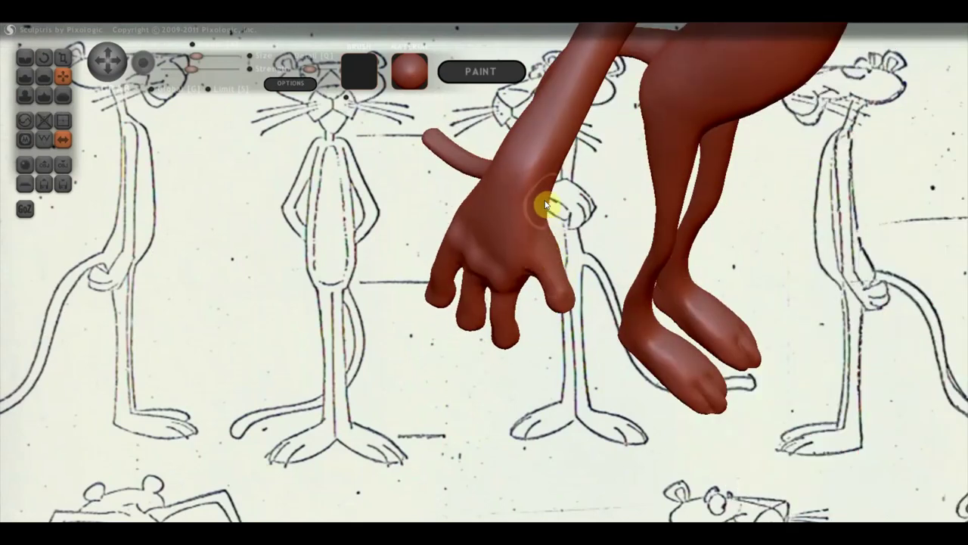
mouse_move(531, 257)
right_mouse_down()
mouse_move(482, 221)
mouse_move(738, 220)
mouse_move(578, 285)
right_mouse_up()
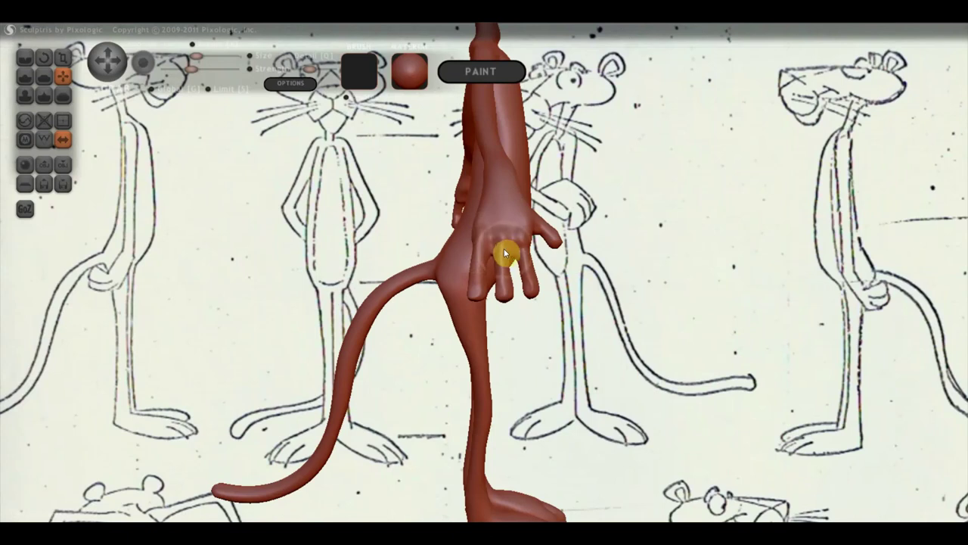
mouse_move(511, 251)
left_mouse_down()
mouse_move(503, 276)
mouse_move(487, 268)
mouse_move(477, 287)
left_mouse_up()
left_click_drag(530, 259, 533, 254)
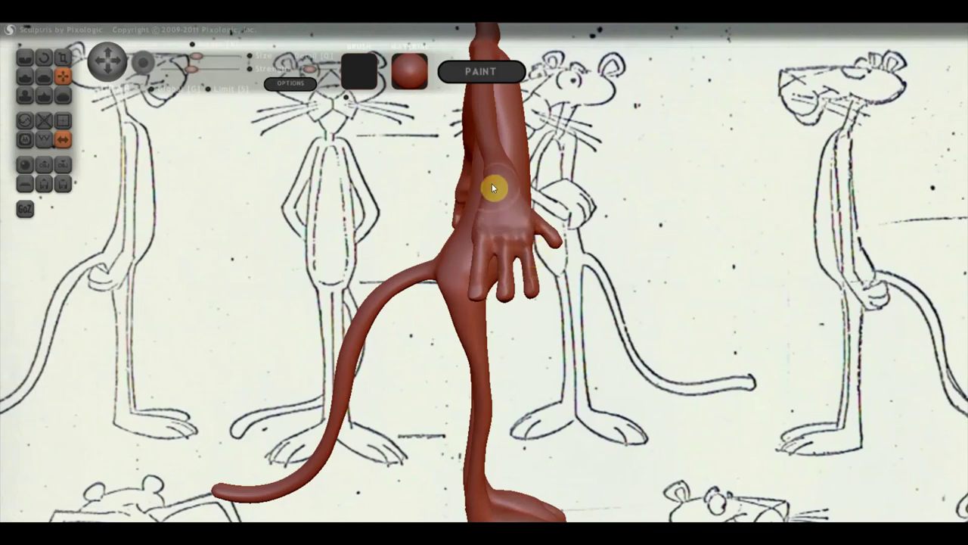
Zoom to the feet and drag the toe back toward the heel to flatten and lengthen it
mouse_move(543, 259)
left_mouse_down()
mouse_move(452, 266)
mouse_move(522, 313)
mouse_move(531, 333)
mouse_move(560, 323)
mouse_move(579, 356)
mouse_move(529, 437)
mouse_move(509, 428)
left_mouse_up()
scroll(531, 333, "up", 3)
scroll(563, 322, "down", 1)
scroll(499, 419, "up", 2)
scroll(499, 356, "up", 2)
scroll(469, 365, "up", 2)
mouse_move(469, 368)
left_mouse_down()
mouse_move(557, 380)
mouse_move(680, 285)
mouse_move(620, 431)
mouse_move(699, 432)
mouse_move(679, 306)
mouse_move(615, 376)
left_mouse_up()
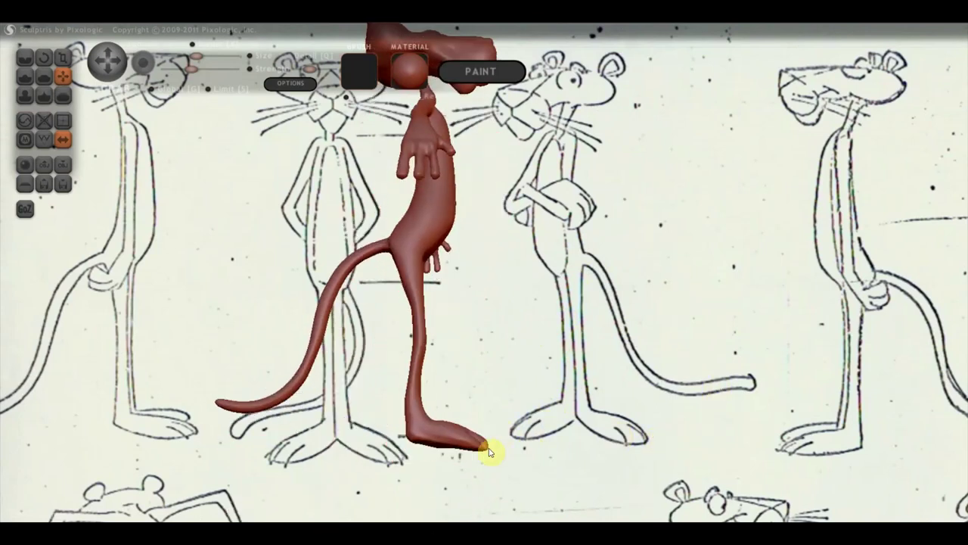
mouse_move(482, 437)
left_mouse_down()
mouse_move(413, 439)
mouse_move(423, 447)
mouse_move(493, 436)
mouse_move(608, 253)
mouse_move(579, 283)
mouse_move(497, 301)
left_mouse_up()
left_click_drag(673, 211, 632, 344)
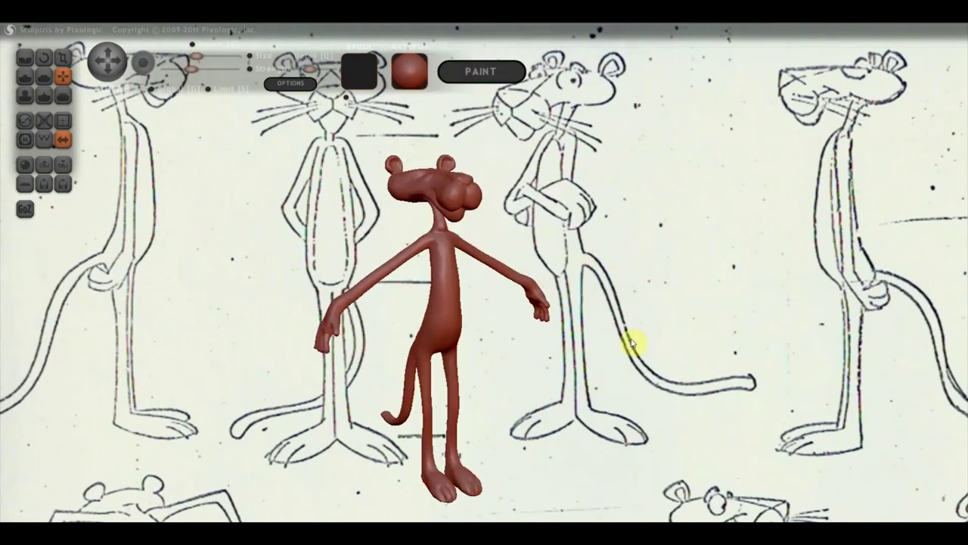
Zoom in on the head and deepen the eye-socket indentation
scroll(632, 344, "up", 1)
scroll(635, 346, "up", 2)
scroll(664, 313, "up", 1)
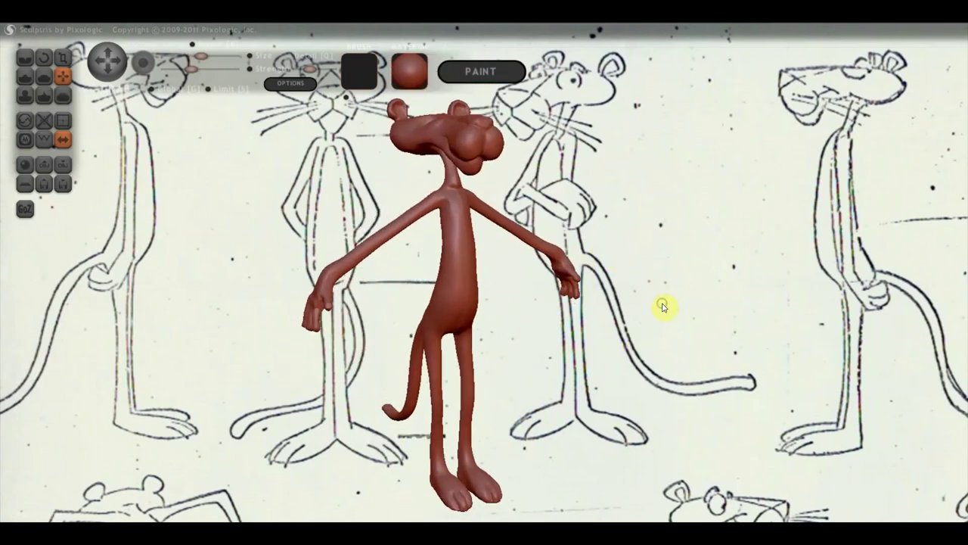
mouse_move(662, 305)
left_mouse_down()
mouse_move(452, 313)
mouse_move(497, 314)
left_mouse_up()
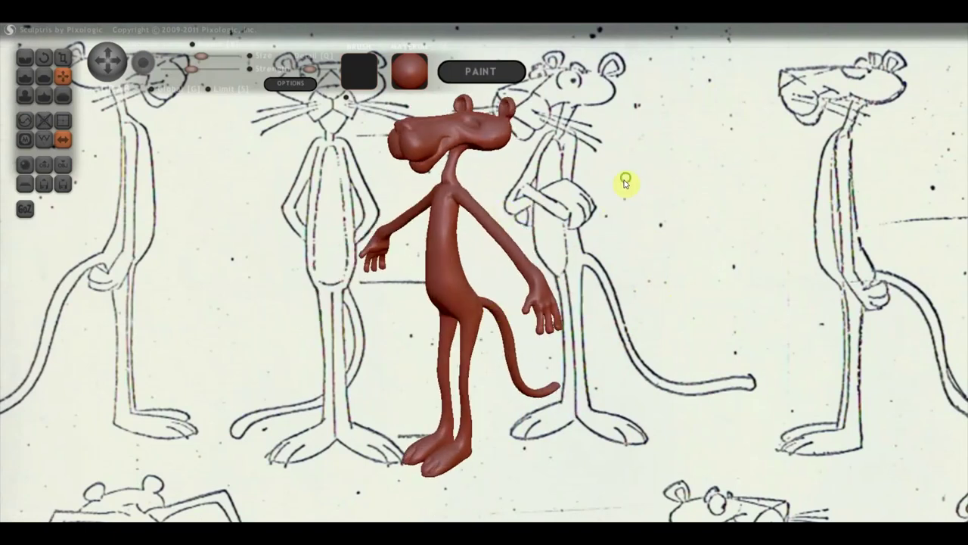
right_click_drag(625, 182, 627, 270)
scroll(521, 255, "up", 2)
scroll(629, 346, "up", 1)
scroll(491, 278, "up", 1)
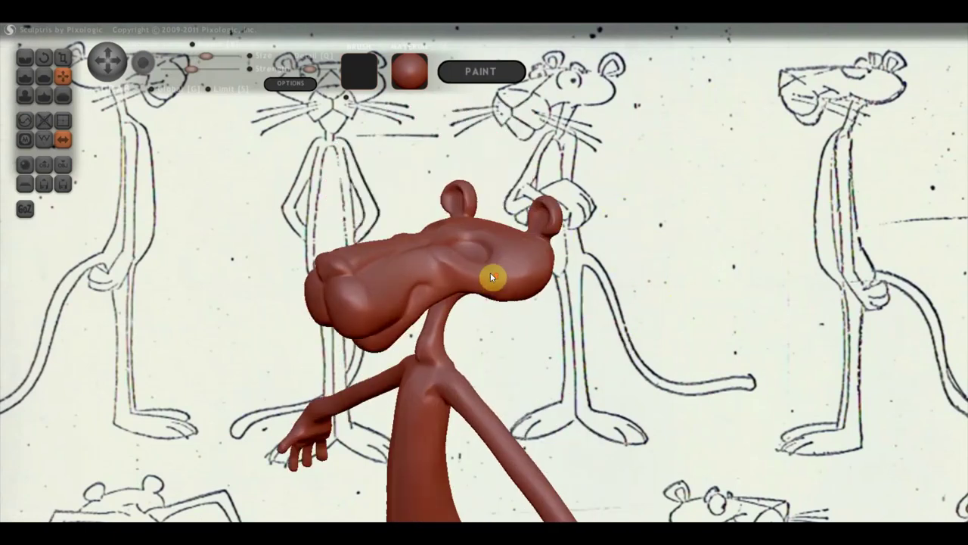
scroll(491, 277, "up", 1)
mouse_move(479, 255)
left_mouse_down()
mouse_move(492, 244)
mouse_move(460, 268)
mouse_move(451, 253)
left_mouse_up()
Reshape the top and lower lobe of the head, ending on a three-quarter view
mouse_move(491, 244)
right_mouse_down()
mouse_move(459, 231)
mouse_move(460, 205)
right_mouse_up()
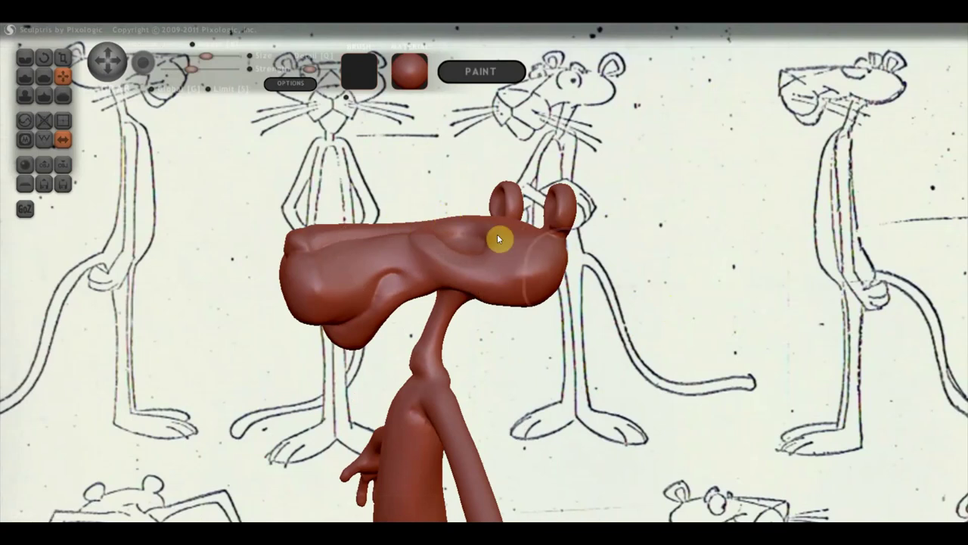
right_click_drag(605, 242, 553, 239)
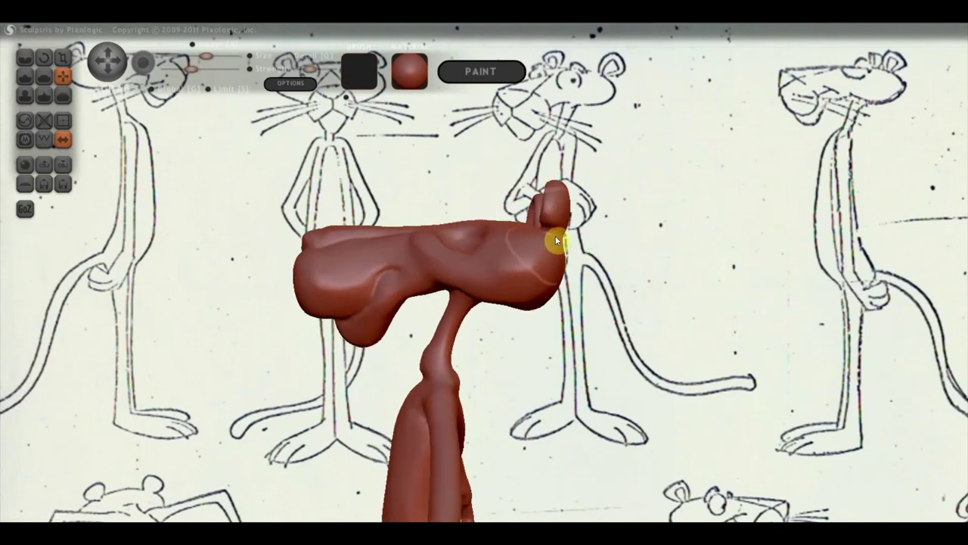
mouse_move(558, 274)
right_mouse_down()
mouse_move(530, 335)
mouse_move(595, 260)
right_mouse_up()
scroll(601, 220, "down", 5)
mouse_move(600, 221)
right_mouse_down()
mouse_move(552, 388)
mouse_move(735, 314)
right_mouse_up()
scroll(676, 328, "up", 2)
scroll(683, 331, "up", 3)
mouse_move(681, 330)
right_mouse_down()
mouse_move(601, 367)
mouse_move(492, 393)
right_mouse_up()
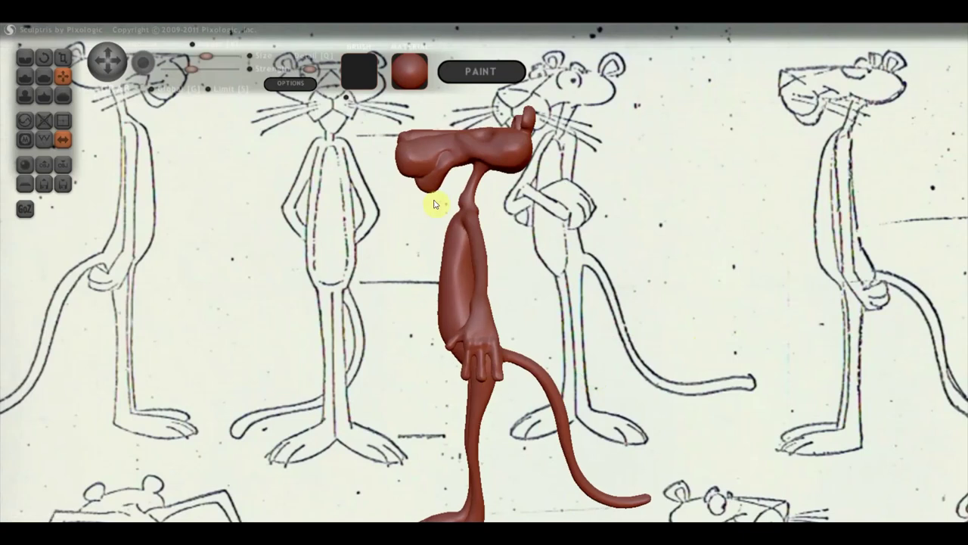
left_click_drag(447, 152, 400, 191)
mouse_move(478, 180)
right_mouse_down()
mouse_move(681, 199)
mouse_move(778, 194)
mouse_move(785, 271)
right_mouse_up()
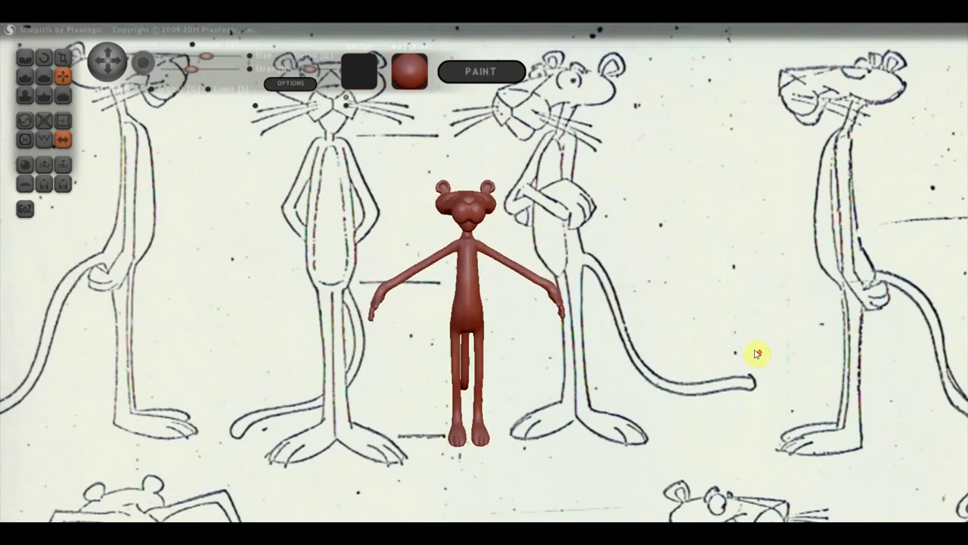
mouse_move(754, 354)
right_mouse_down("shift")
mouse_move(734, 303)
mouse_move(807, 316)
right_mouse_up("shift")
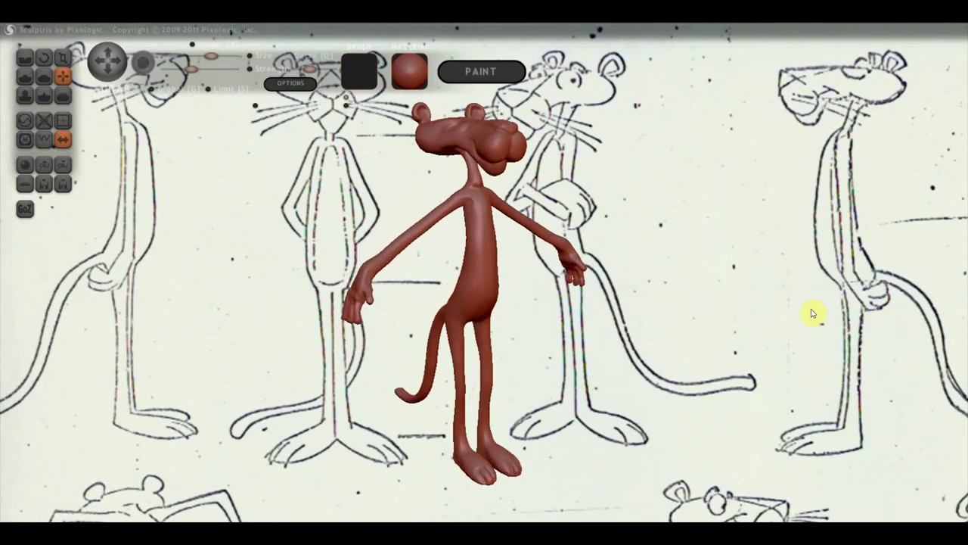